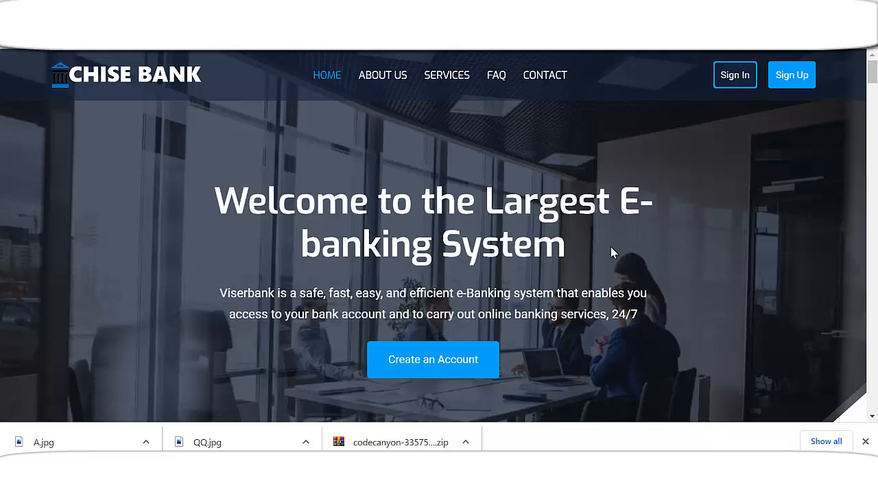
Scroll up and down through the Chise Bank landing page to browse its content
scroll(525, 261, down, 3)
scroll(525, 261, up, 3)
scroll(506, 259, down, 1)
scroll(516, 249, up, 1)
scroll(505, 249, down, 5)
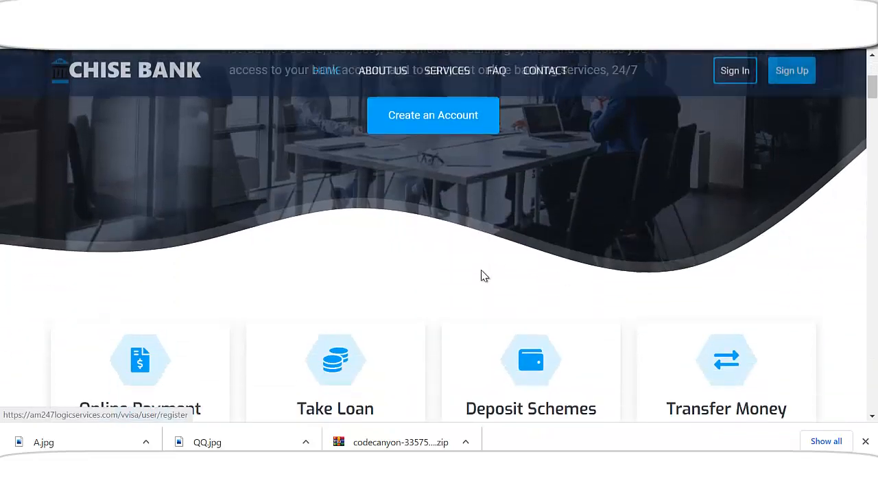
scroll(527, 266, up, 5)
scroll(529, 279, down, 3)
scroll(581, 244, up, 3)
scroll(563, 295, down, 4)
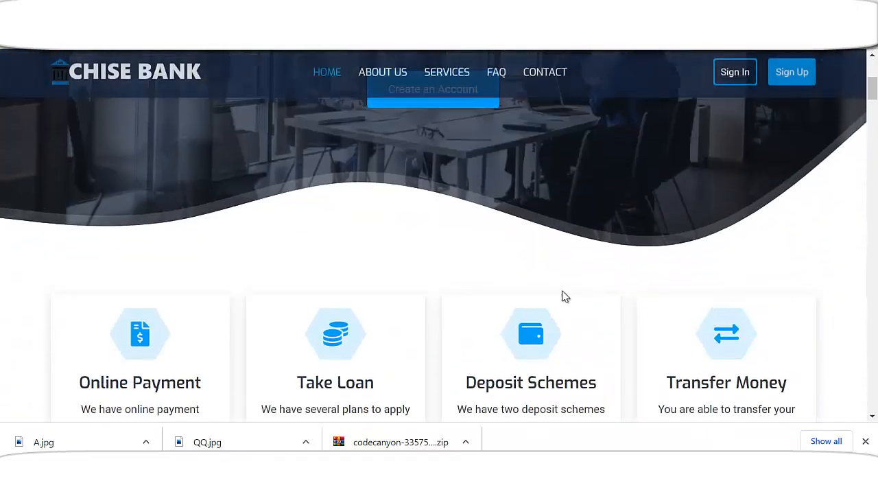
scroll(562, 280, up, 4)
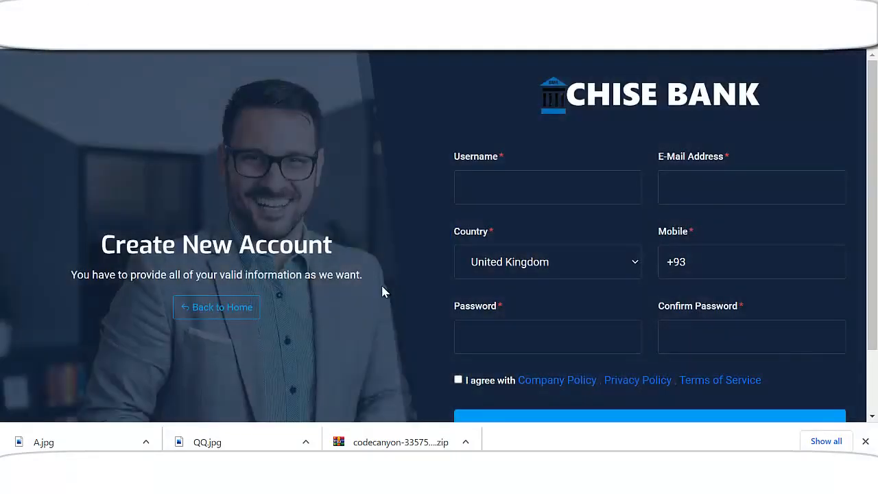
scroll(412, 292, down, 1)
scroll(423, 294, up, 1)
Enter a username, a saved e-mail address and the mobile number
click(533, 191)
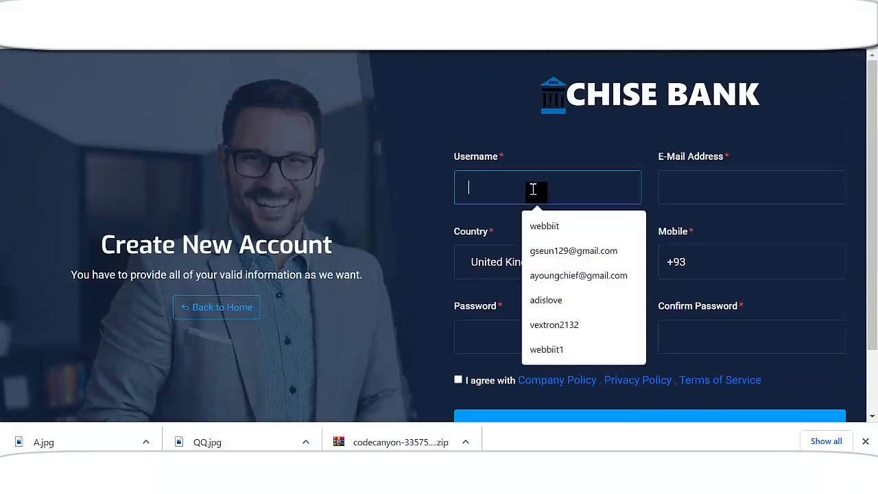
text(adisb)
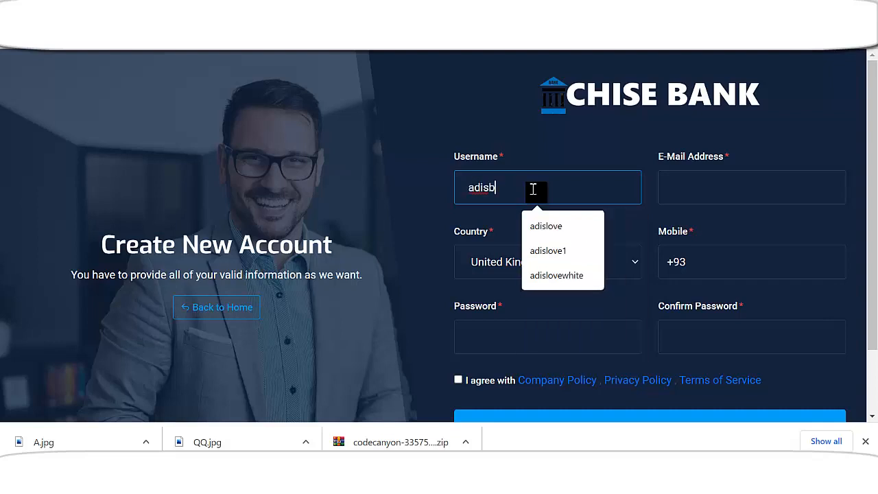
text(aba)
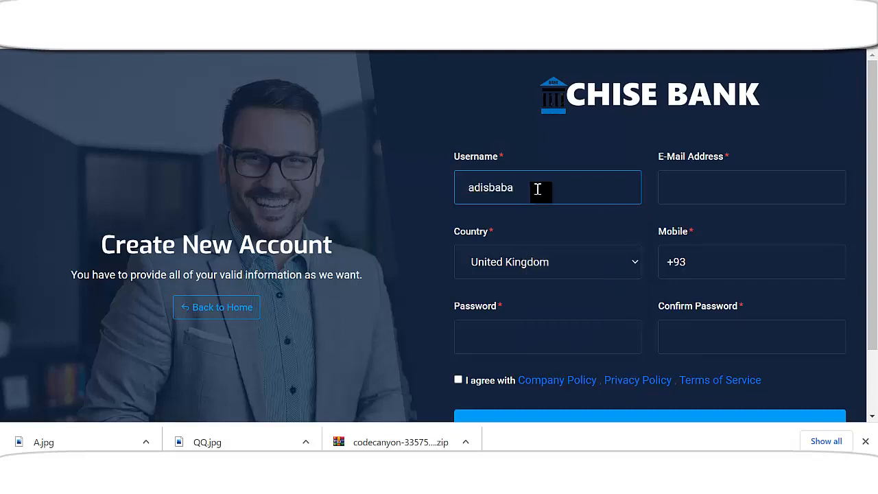
click(737, 191)
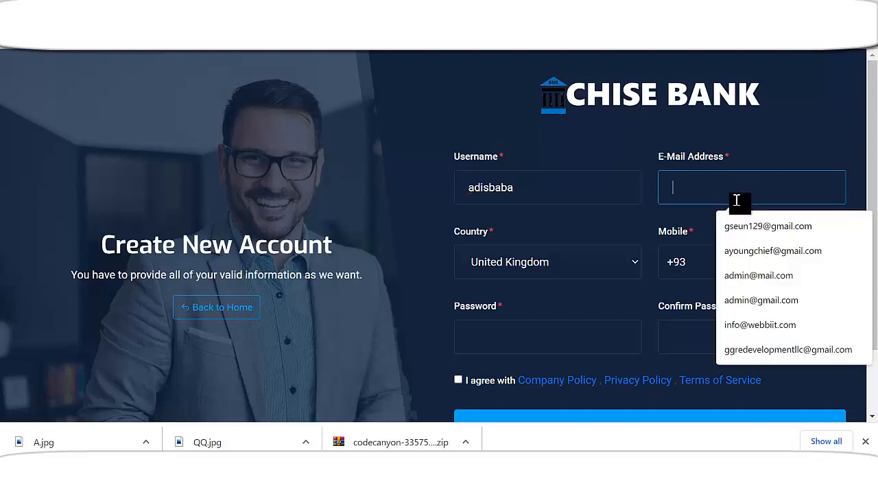
click(732, 254)
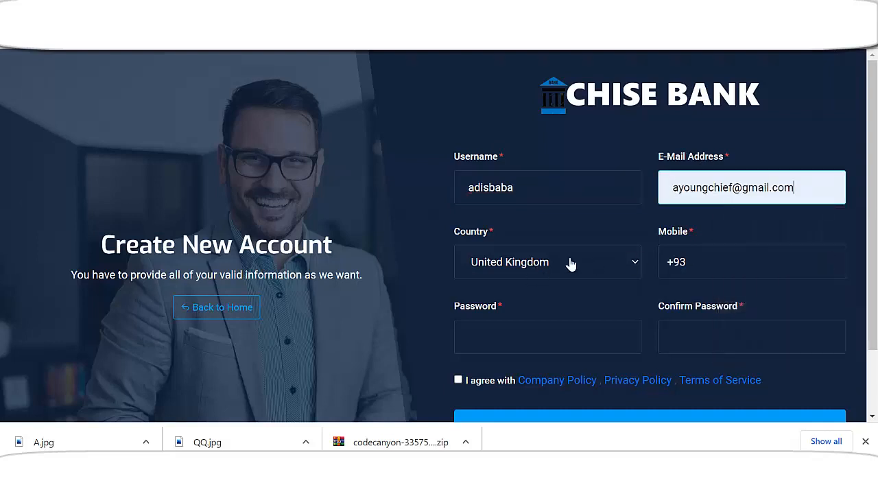
click(701, 261)
text(5555556677)
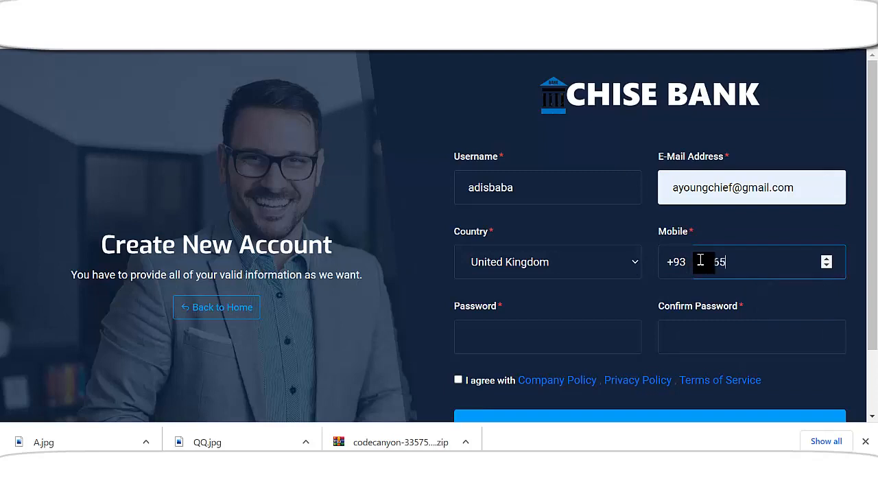
text(777)
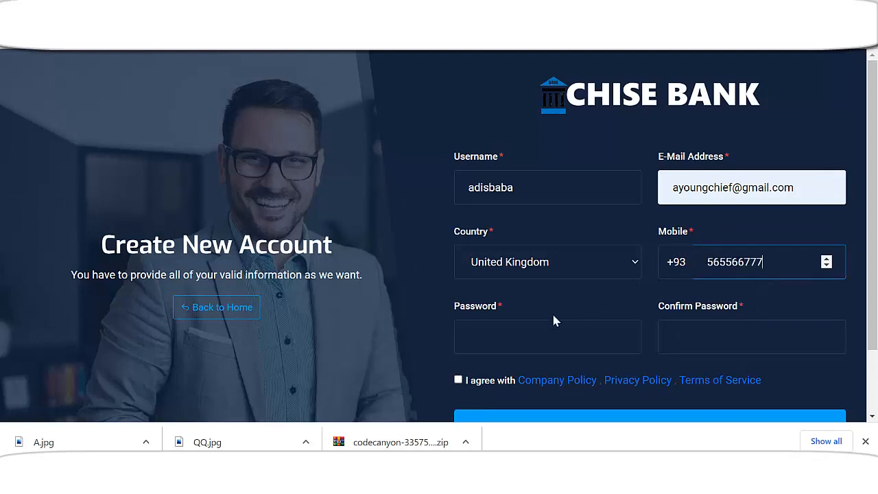
Set and confirm the account password, accept the terms, and register
click(542, 329)
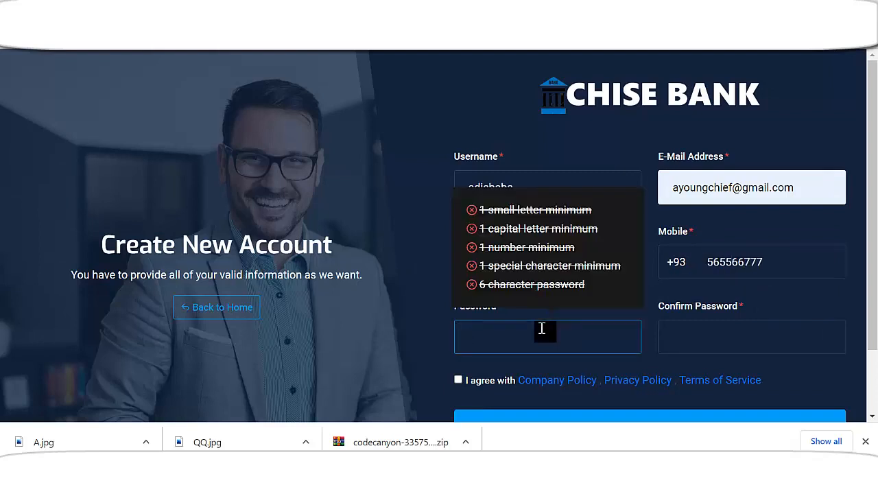
text(••••••••••)
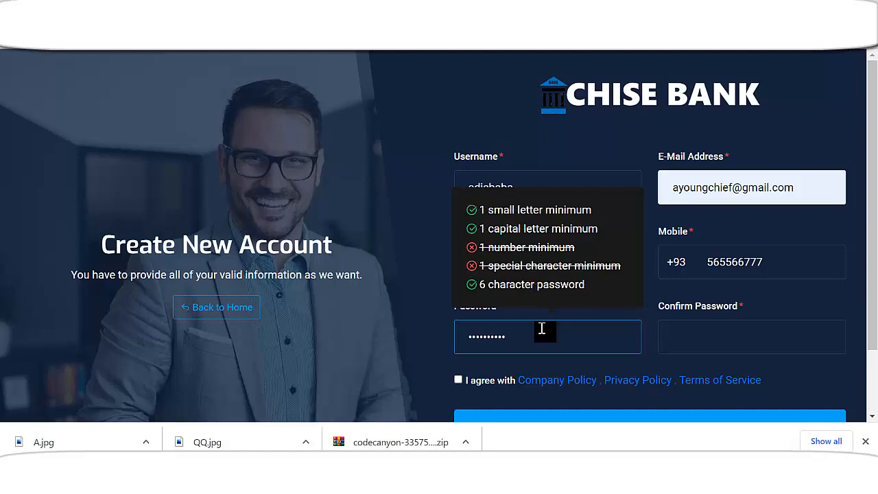
text(•••)
click(693, 341)
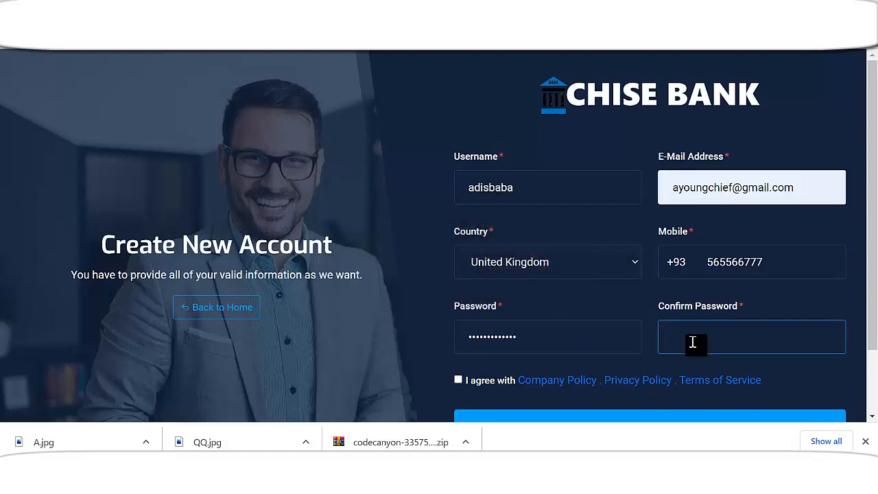
text(•••••••••••••)
scroll(561, 314, down, 1)
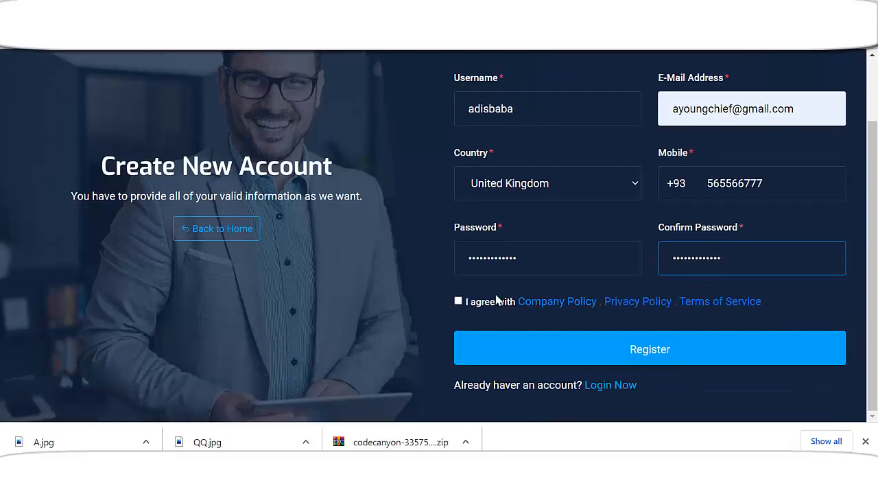
click(458, 301)
click(625, 355)
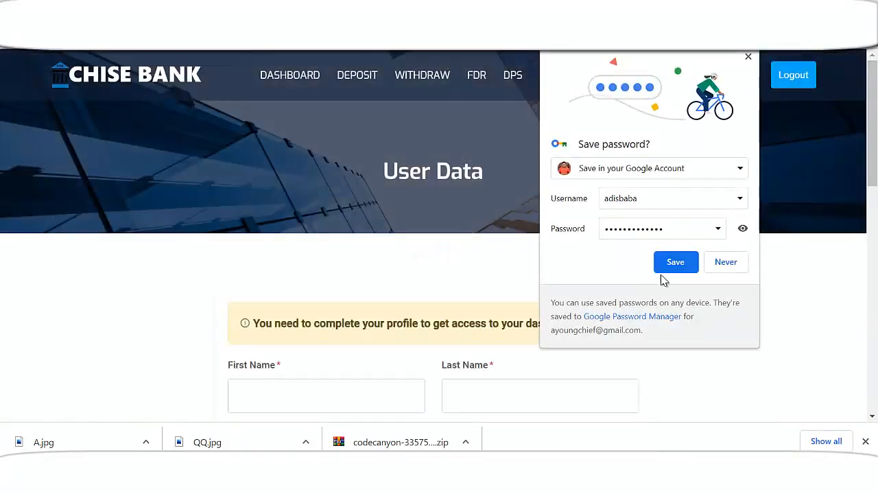
Dismiss the save-password prompt and enter the user's first and last name
click(748, 57)
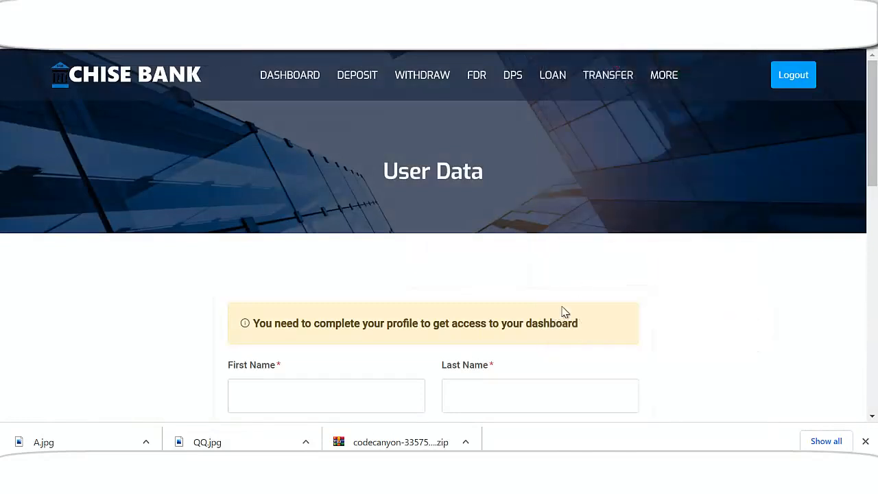
scroll(580, 290, down, 1)
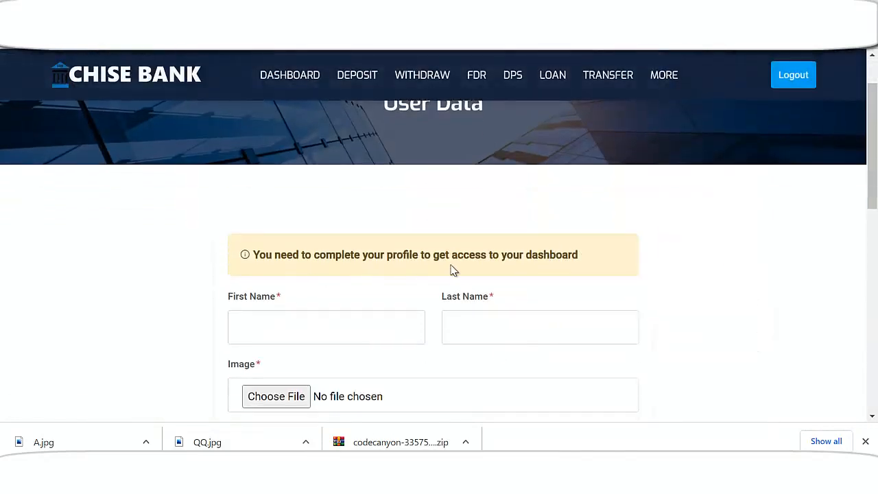
scroll(494, 261, down, 1)
click(327, 260)
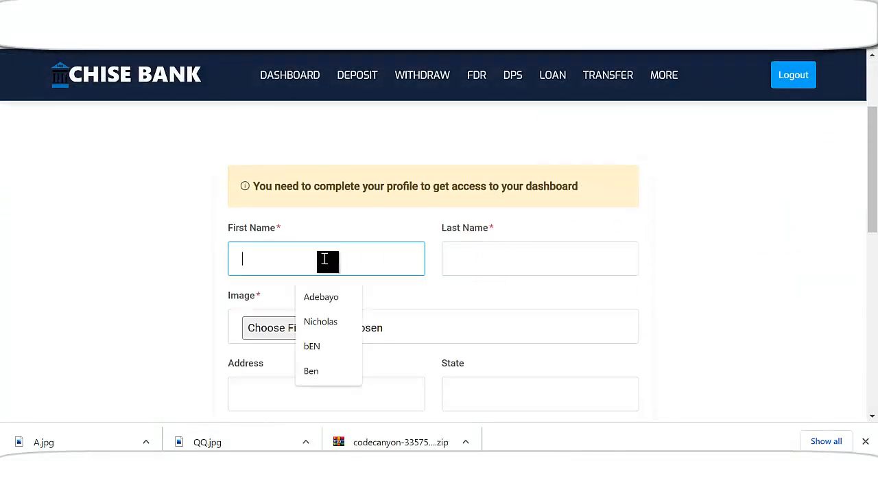
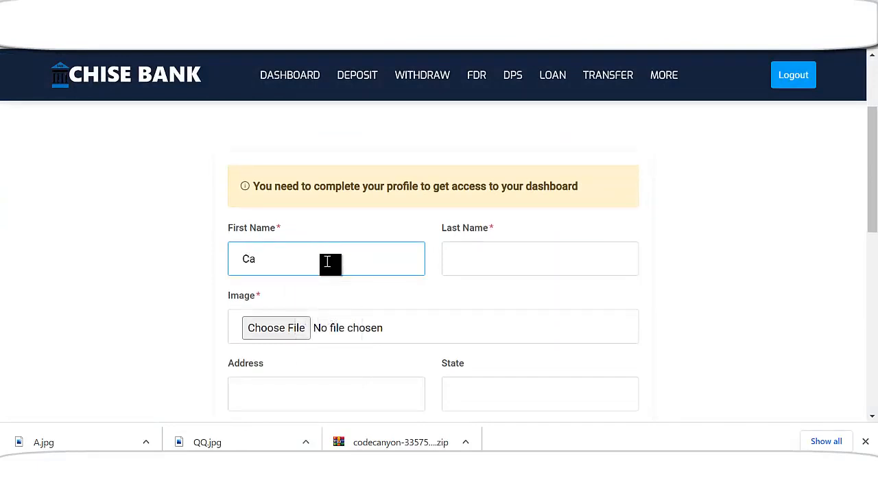
key(Tab)
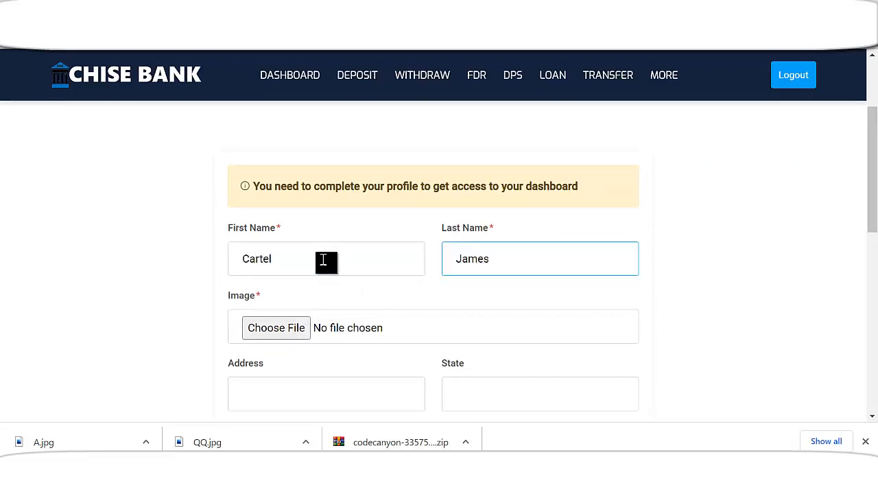
Upload the avatar photo as the profile image
scroll(308, 286, down, 1)
scroll(302, 267, down, 1)
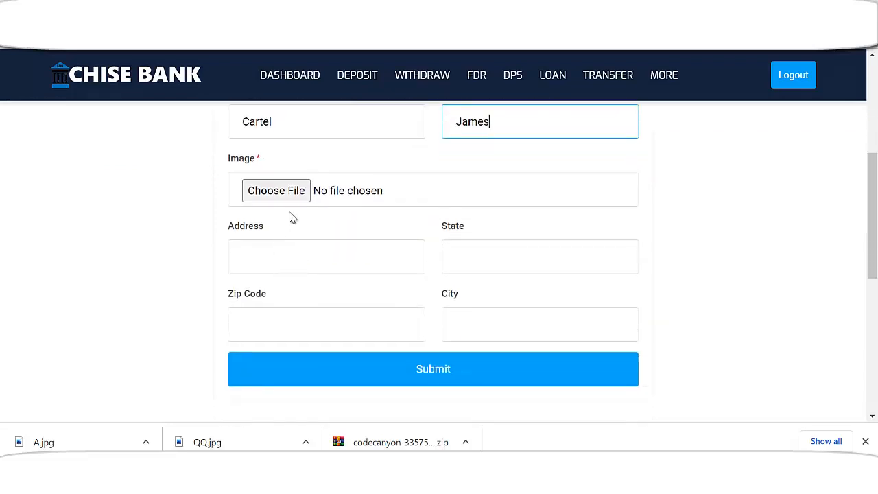
click(297, 190)
scroll(235, 212, down, 3)
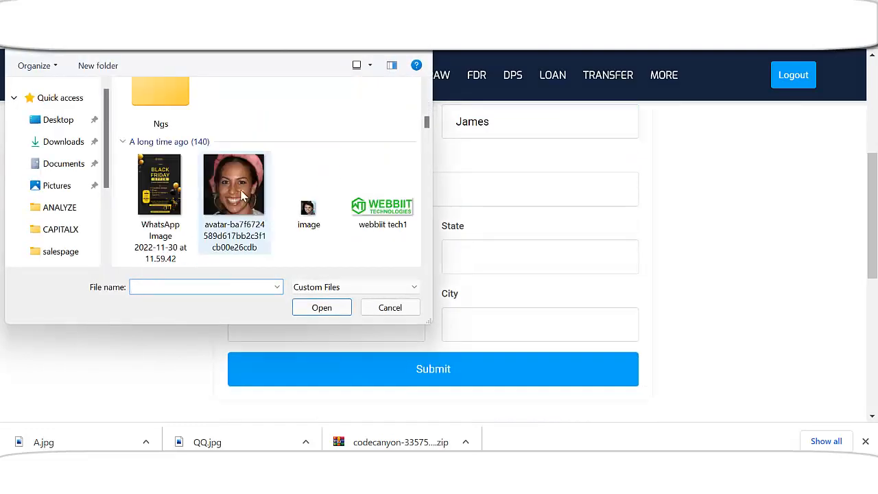
double_click(247, 199)
scroll(437, 279, down, 3)
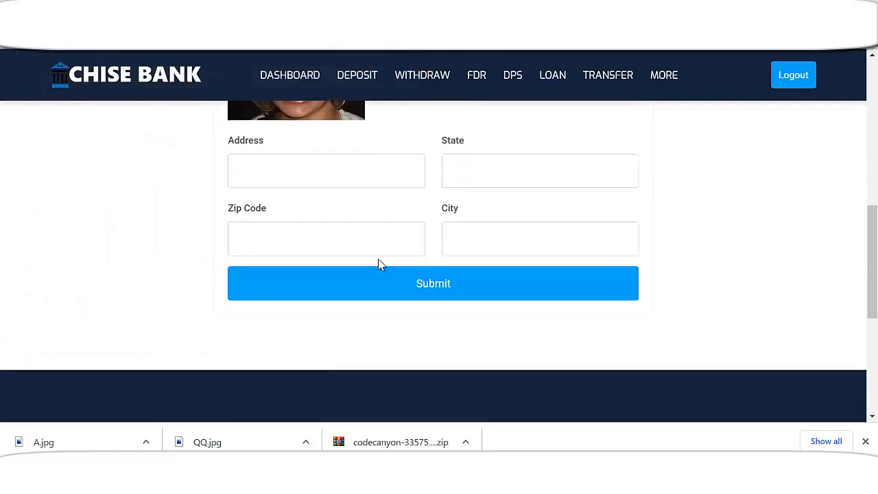
Fill in the street address, zip code, state and city
click(289, 178)
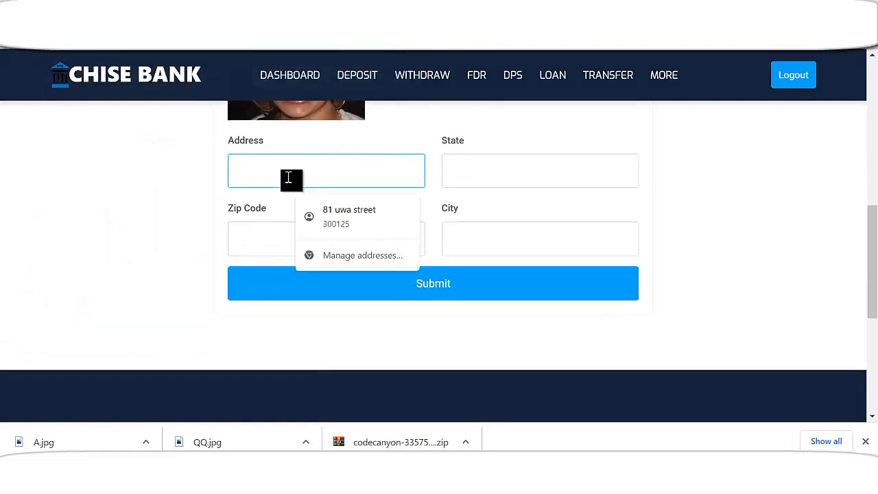
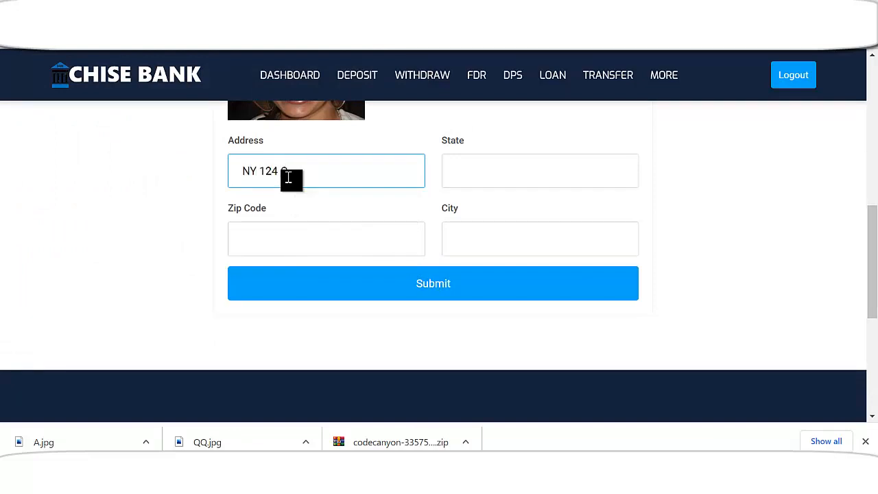
click(281, 248)
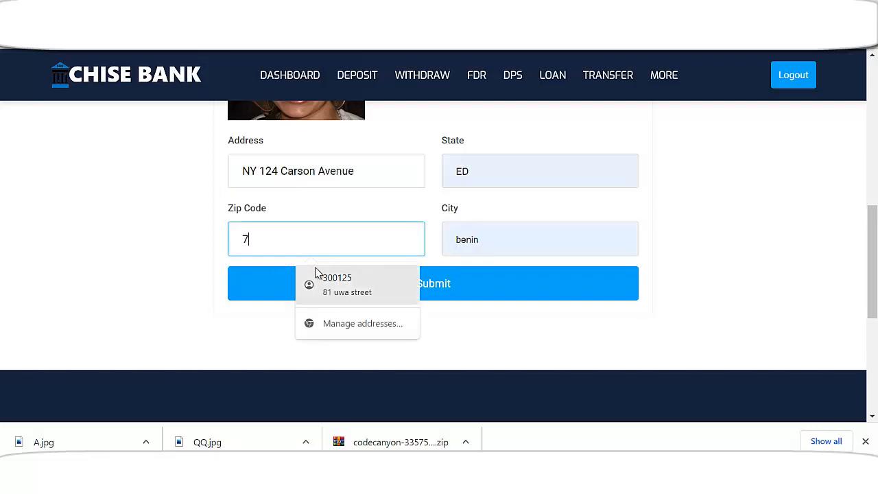
text(78746748)
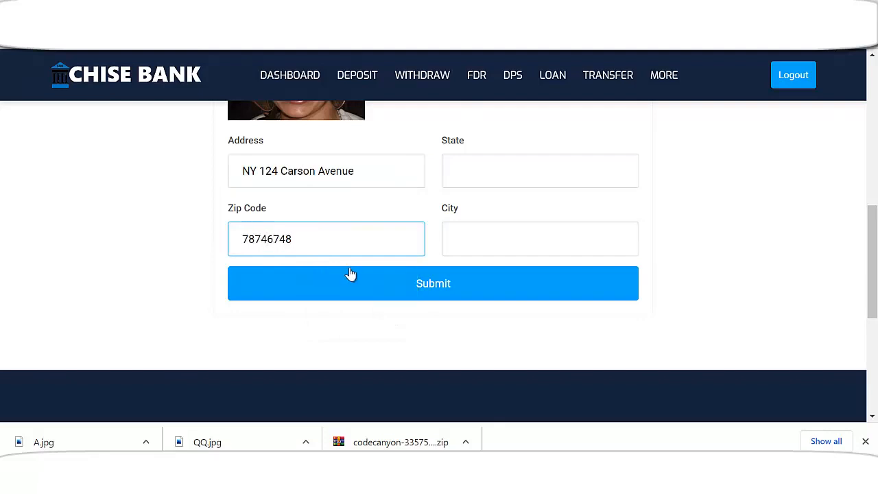
click(527, 182)
text(NY)
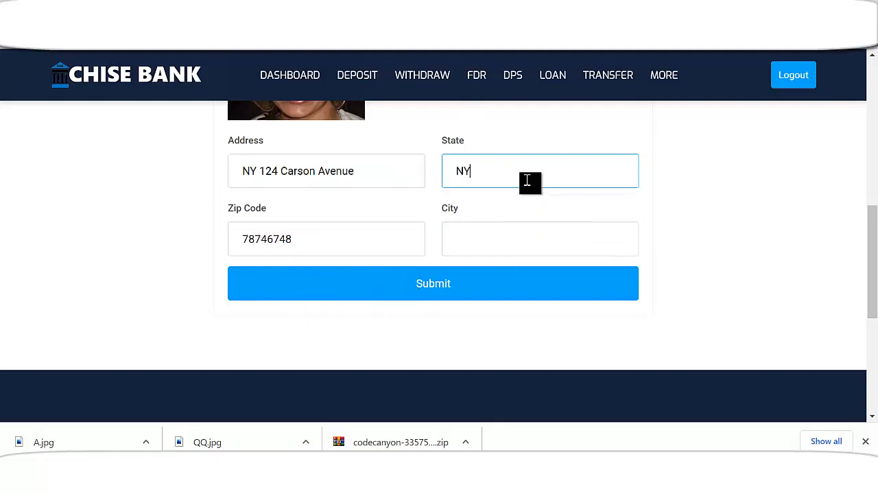
click(510, 242)
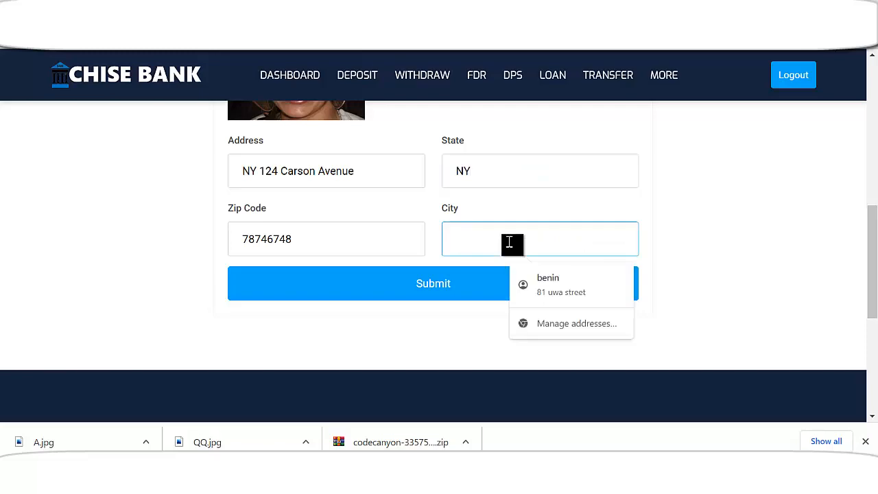
text(ED)
Submit the profile form and dismiss the save-address prompt
scroll(539, 233, up, 6)
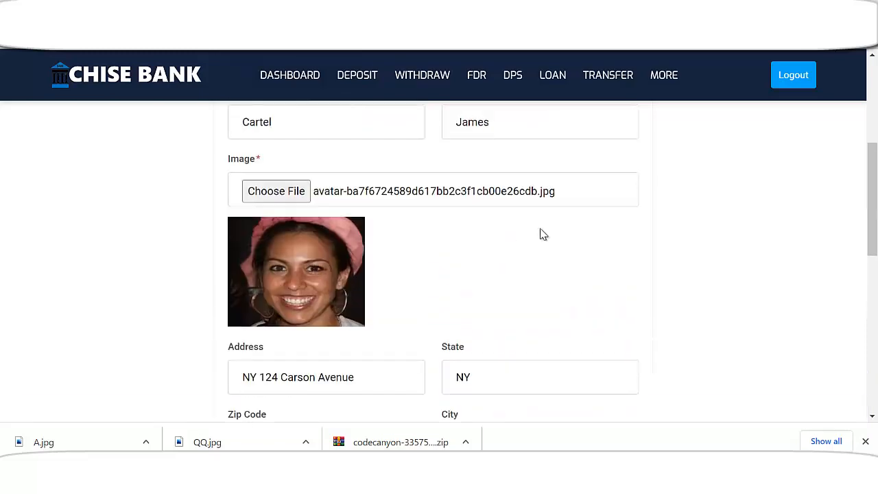
scroll(527, 245, down, 2)
scroll(428, 278, down, 3)
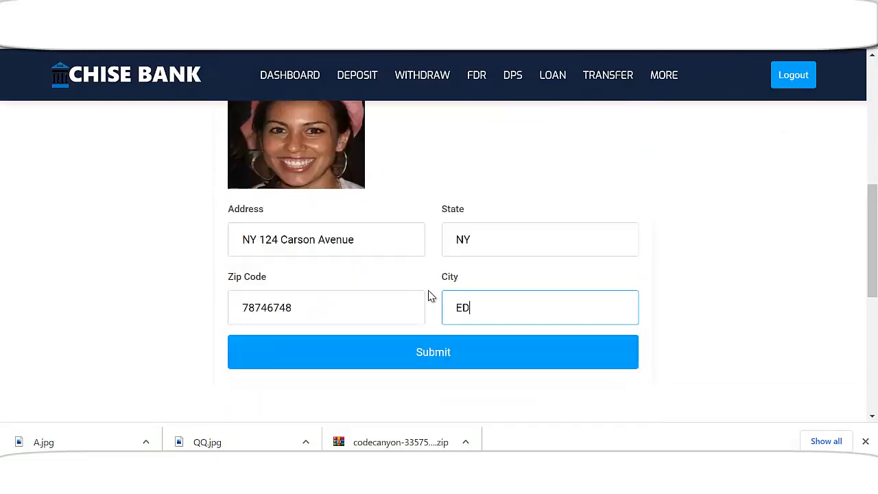
click(433, 352)
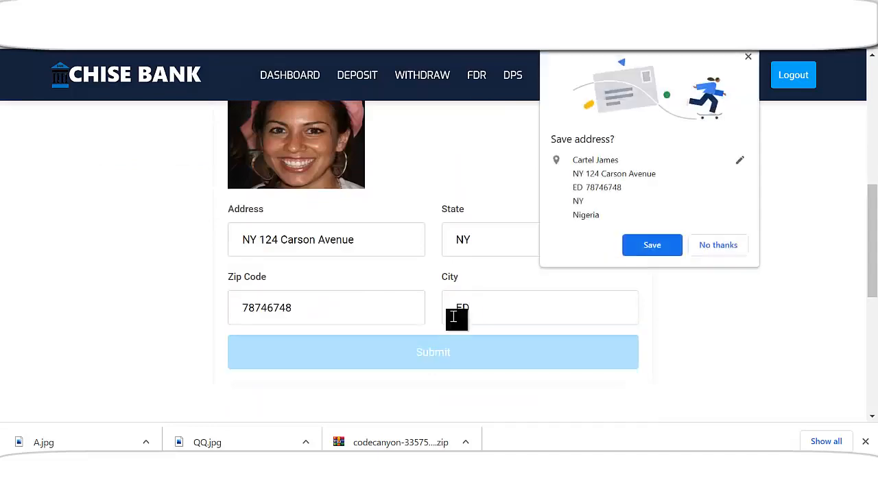
click(747, 57)
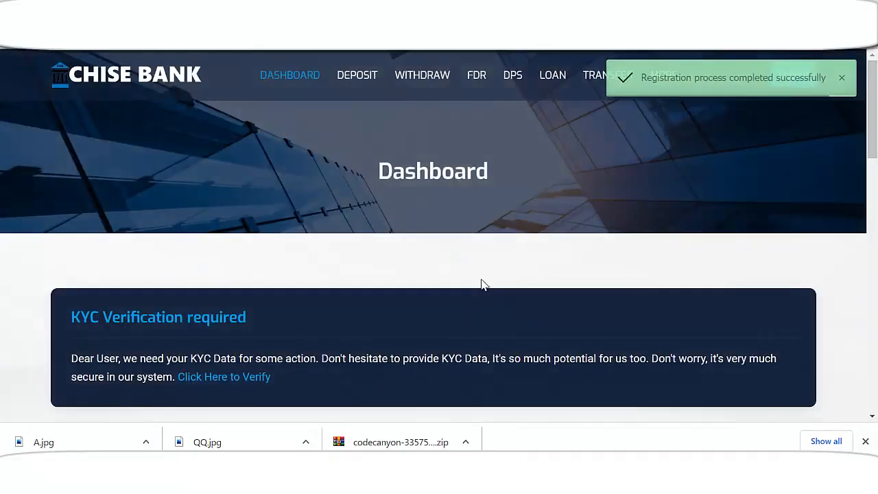
Select the account number and the $0.00 balance on the dashboard
scroll(523, 245, down, 5)
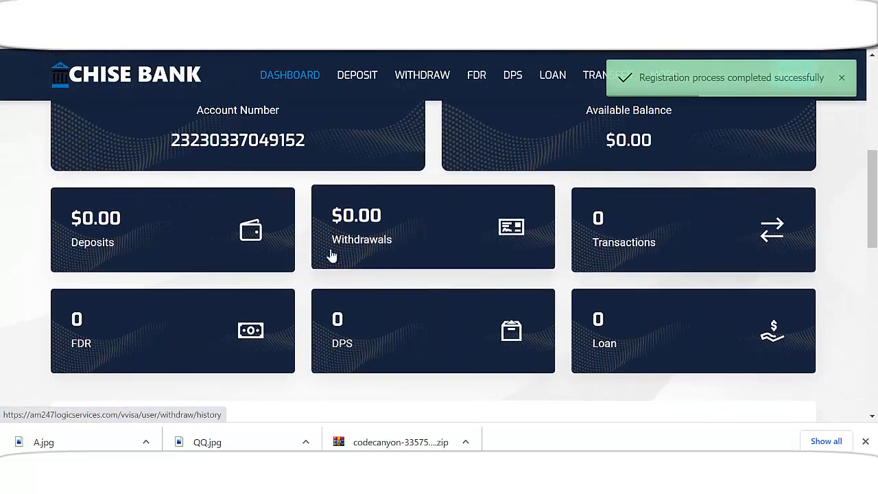
scroll(331, 255, up, 1)
drag(170, 210, 332, 215)
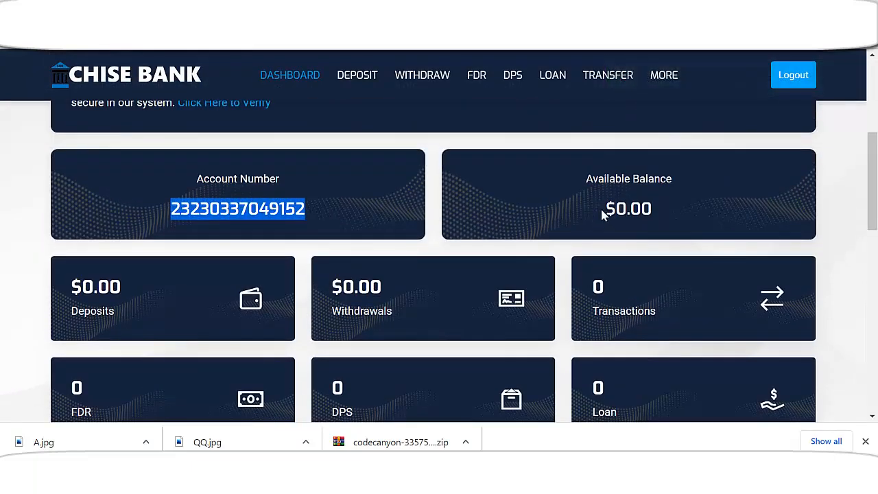
drag(602, 215, 683, 205)
Copy the referral link and scroll through the dashboard's empty activity lists
scroll(607, 251, down, 1)
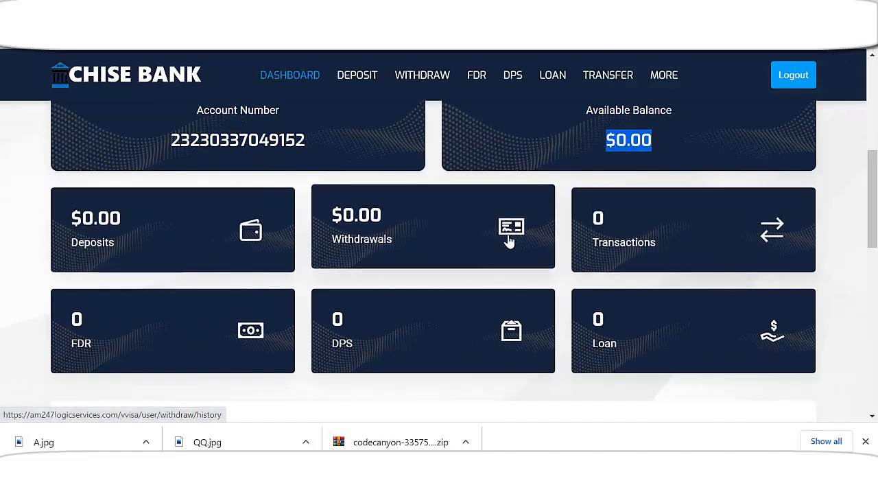
scroll(743, 245, down, 1)
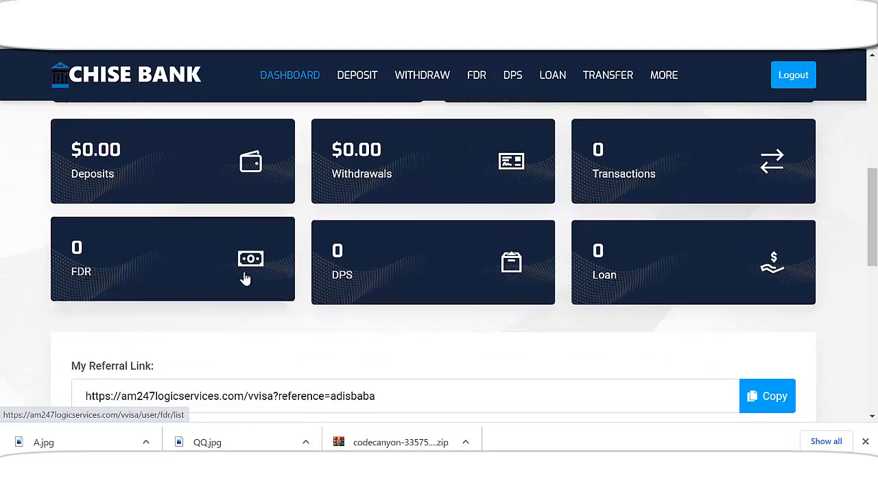
scroll(380, 289, down, 4)
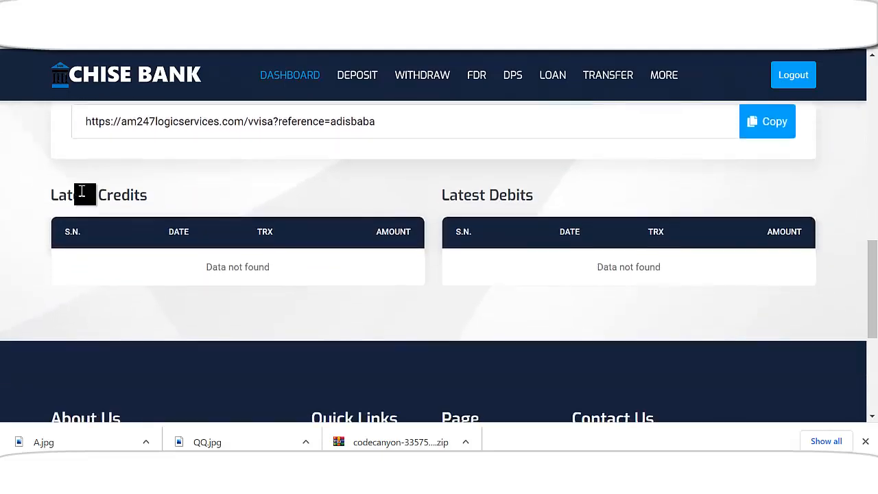
scroll(82, 192, up, 1)
drag(87, 190, 450, 200)
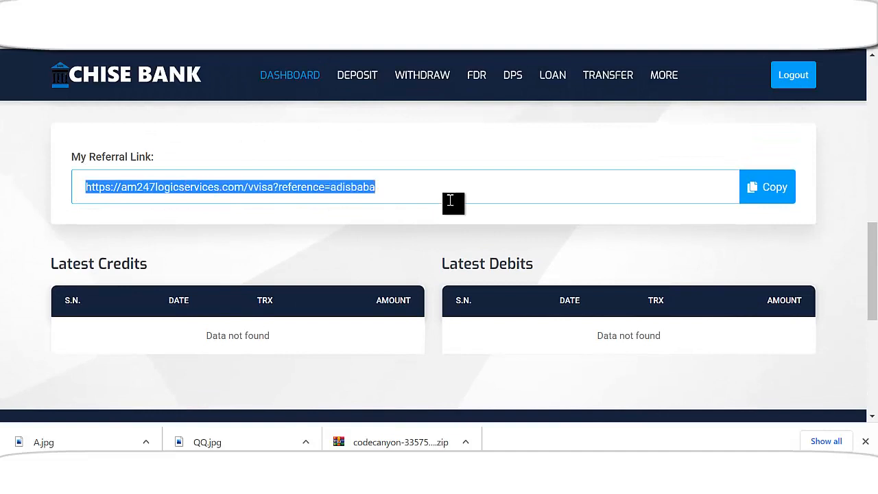
click(765, 196)
scroll(596, 259, down, 1)
scroll(595, 259, down, 2)
scroll(242, 280, up, 1)
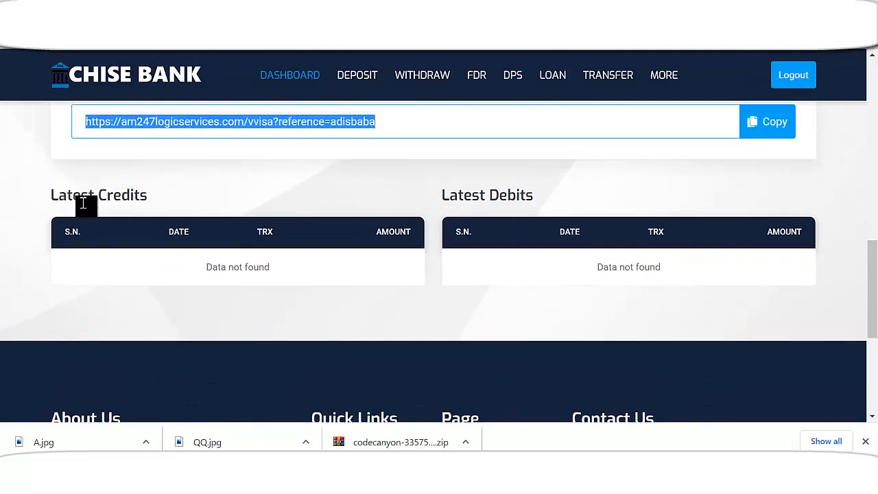
scroll(669, 219, down, 3)
scroll(645, 234, up, 8)
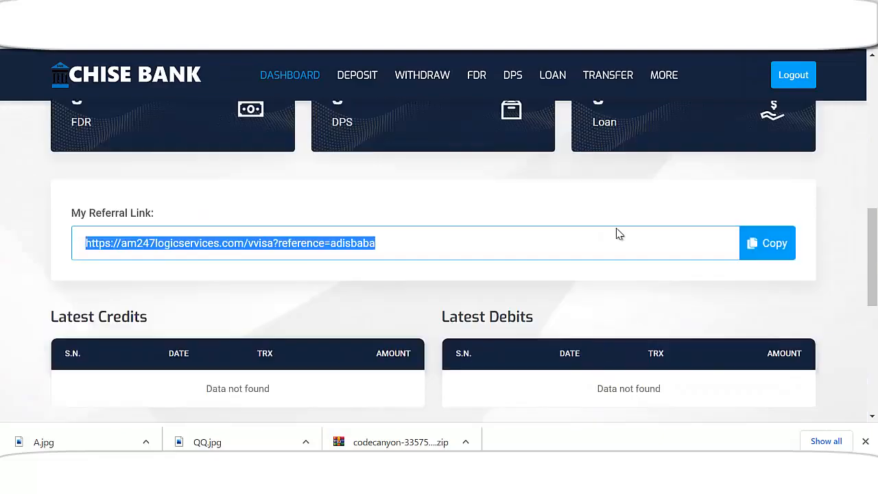
scroll(486, 209, down, 3)
scroll(368, 235, up, 1)
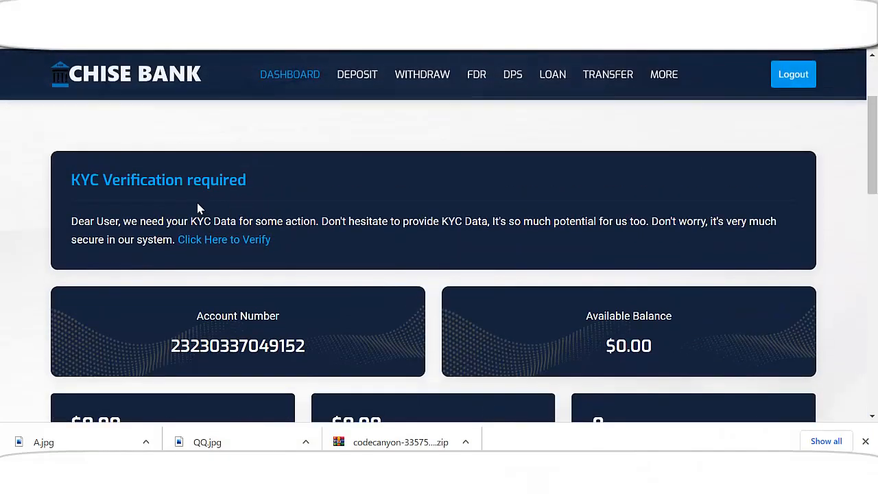
Open the KYC form, enter the user's name and choose Female gender
click(217, 241)
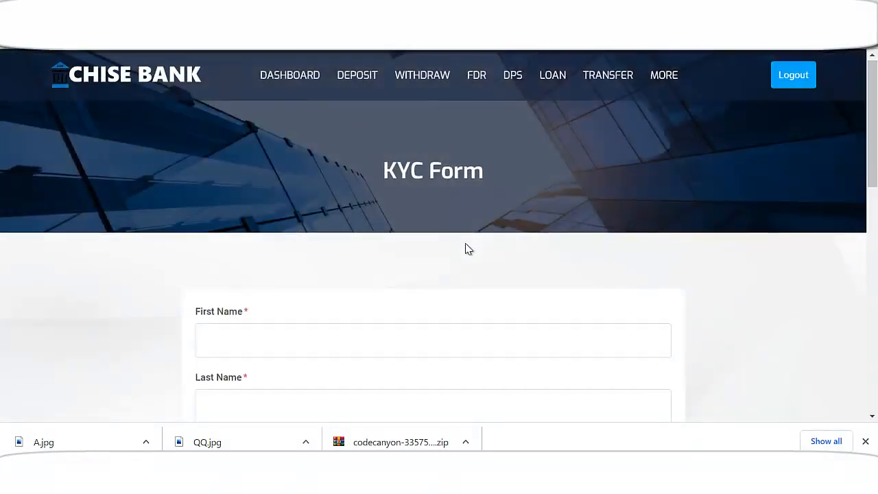
scroll(453, 249, down, 2)
click(286, 202)
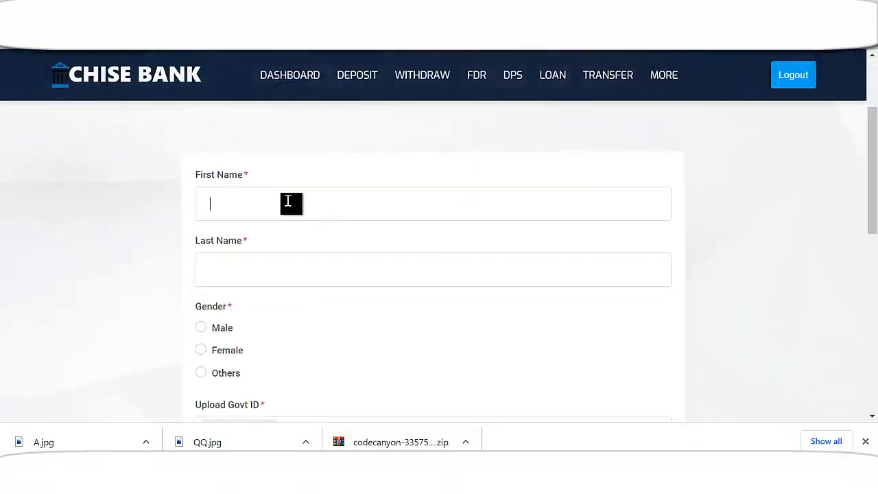
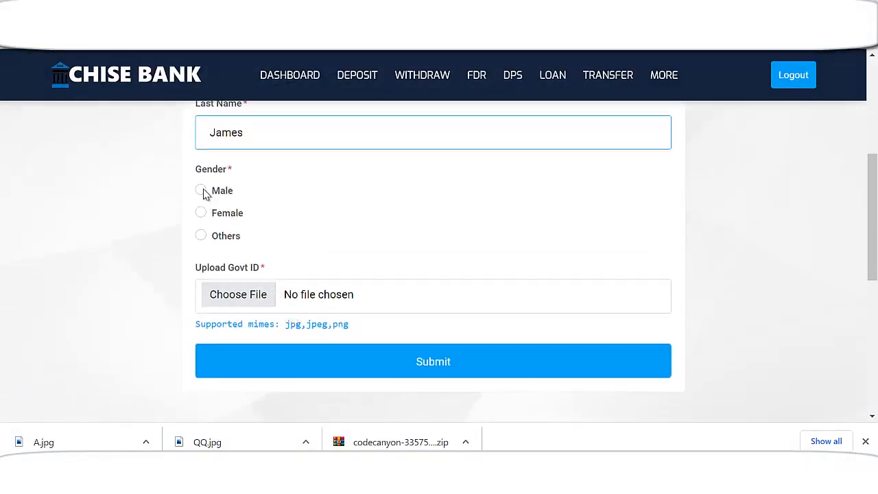
click(201, 214)
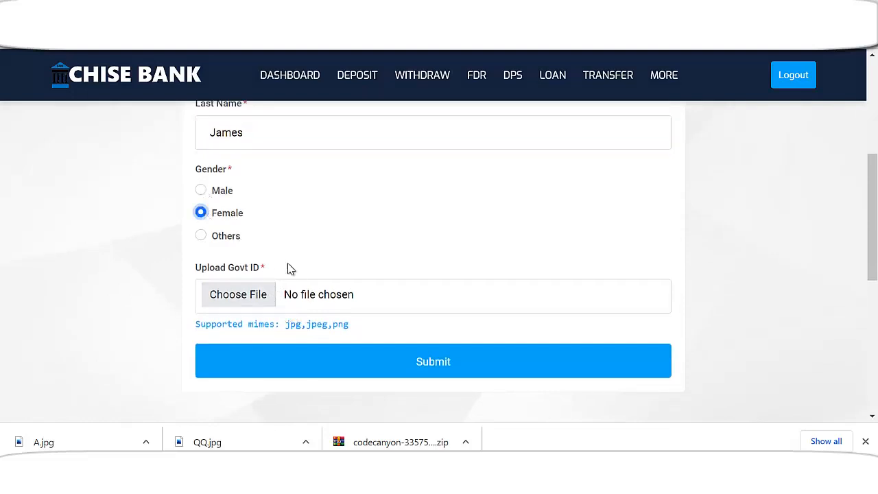
Attach LightLogo.png as the government ID and submit the KYC form
scroll(288, 274, down, 1)
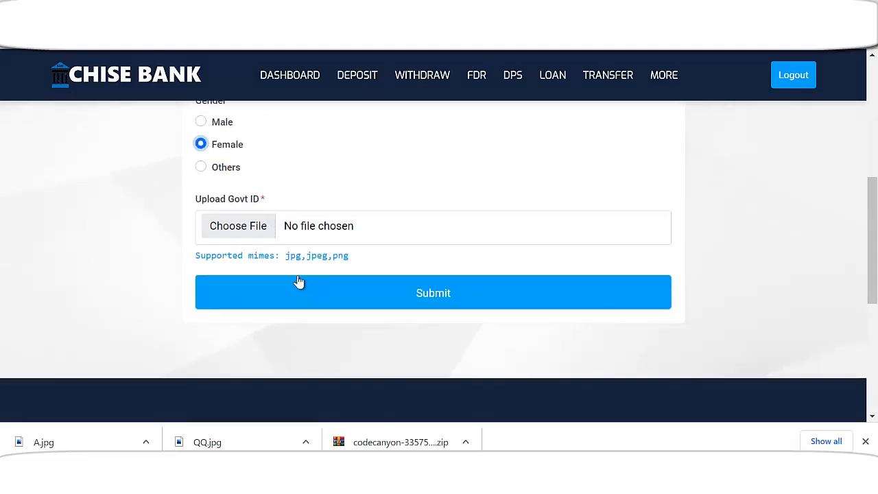
click(249, 232)
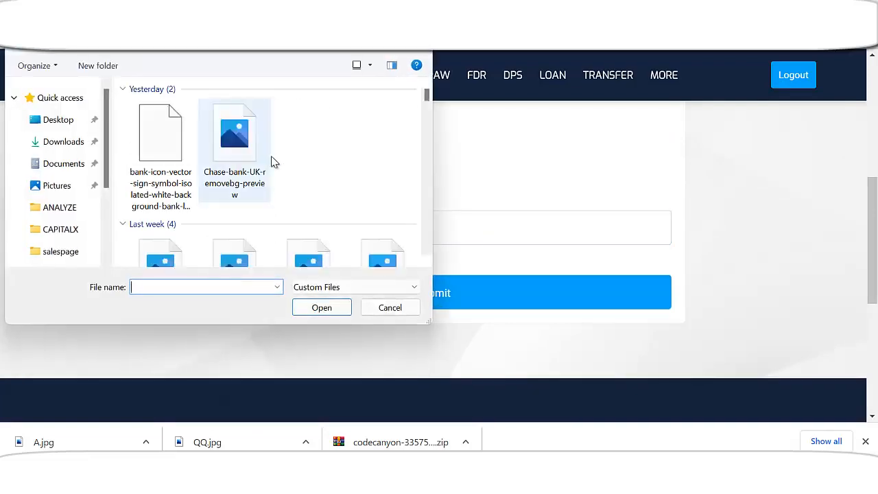
scroll(255, 140, down, 8)
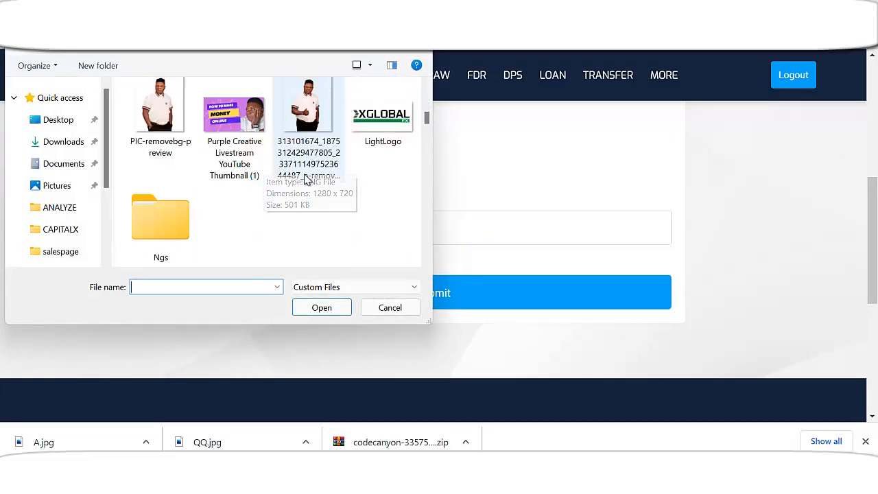
double_click(377, 127)
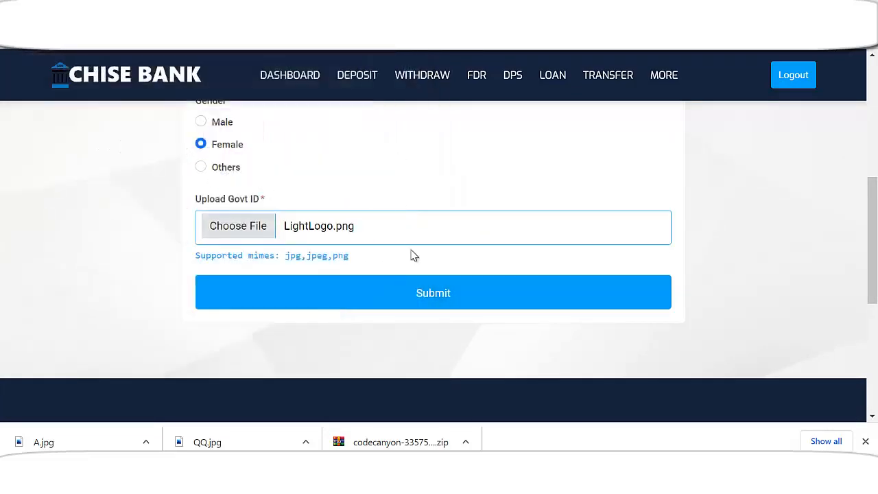
scroll(425, 274, down, 1)
click(439, 231)
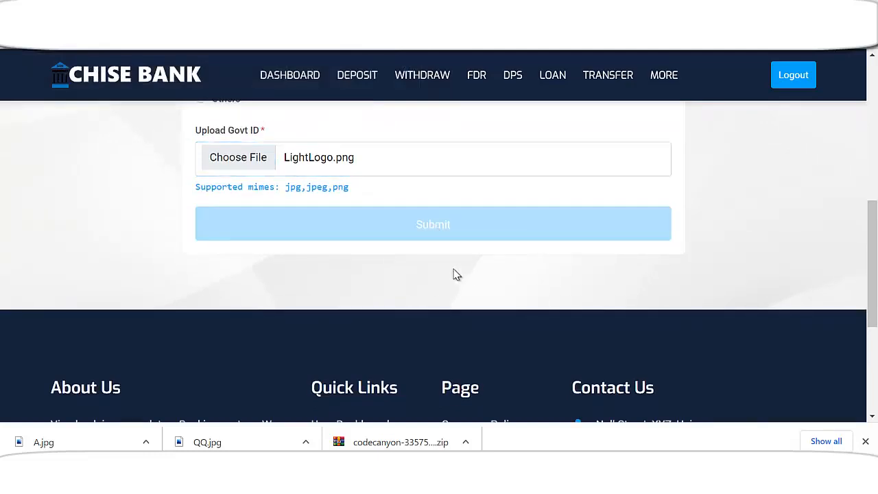
scroll(505, 242, down, 1)
scroll(506, 247, down, 2)
Review the submitted KYC data, then open the empty Deposit History
scroll(427, 257, up, 1)
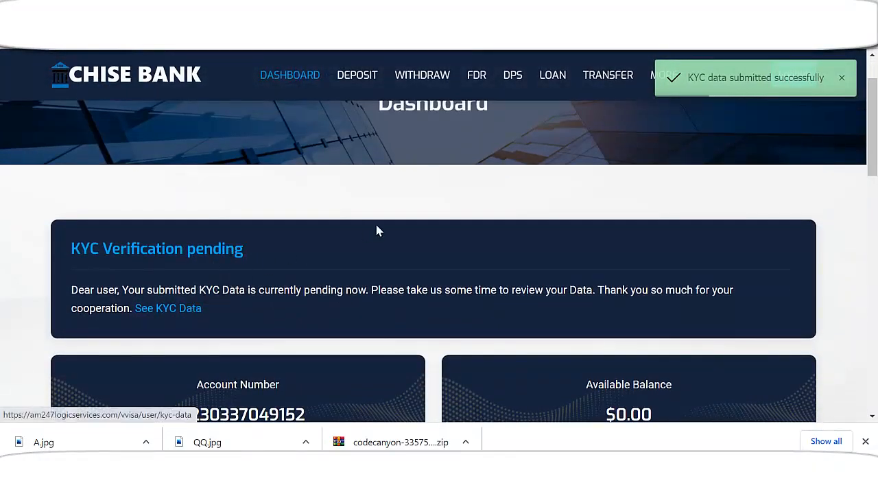
scroll(435, 277, down, 3)
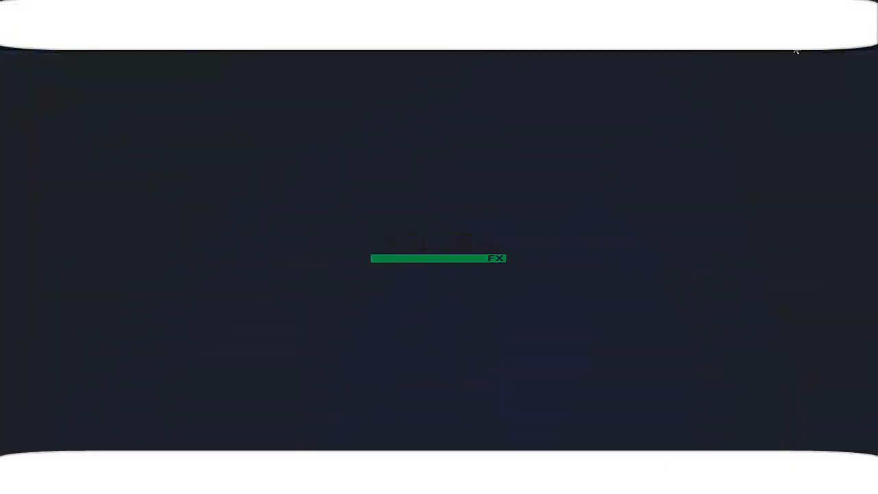
scroll(521, 271, up, 3)
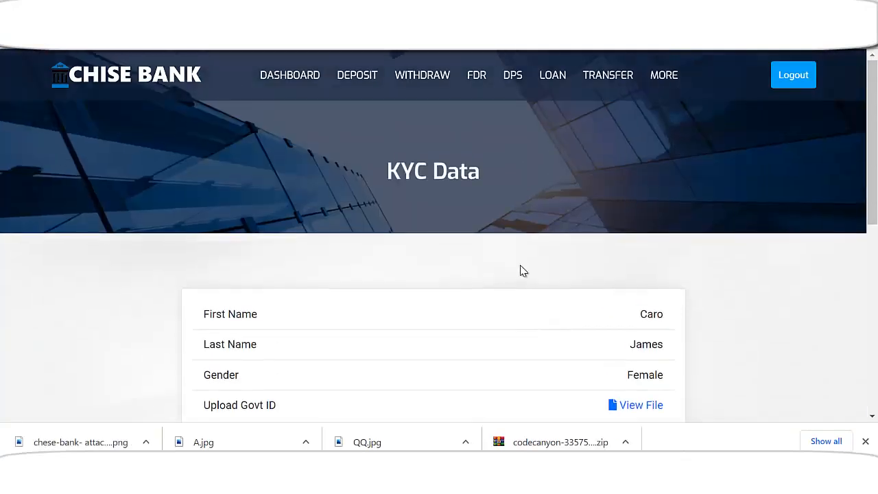
click(358, 79)
scroll(473, 268, down, 2)
scroll(448, 281, up, 2)
click(430, 80)
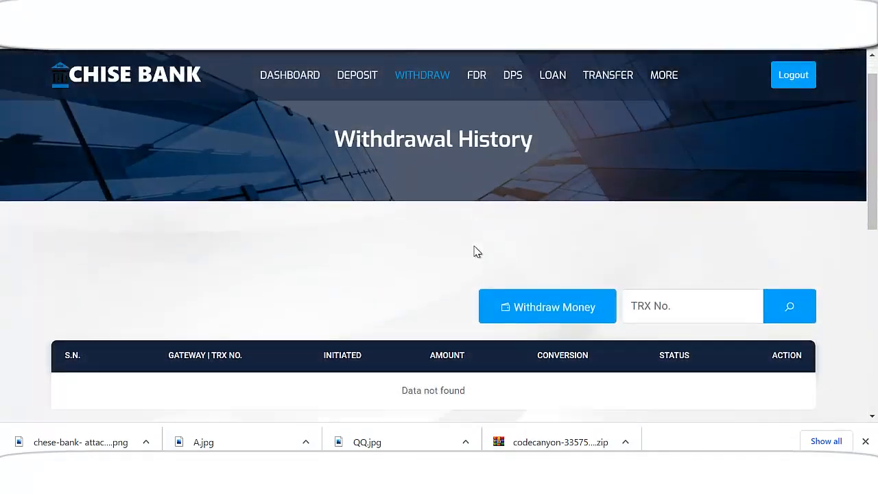
scroll(474, 246, down, 2)
scroll(473, 243, up, 2)
click(482, 80)
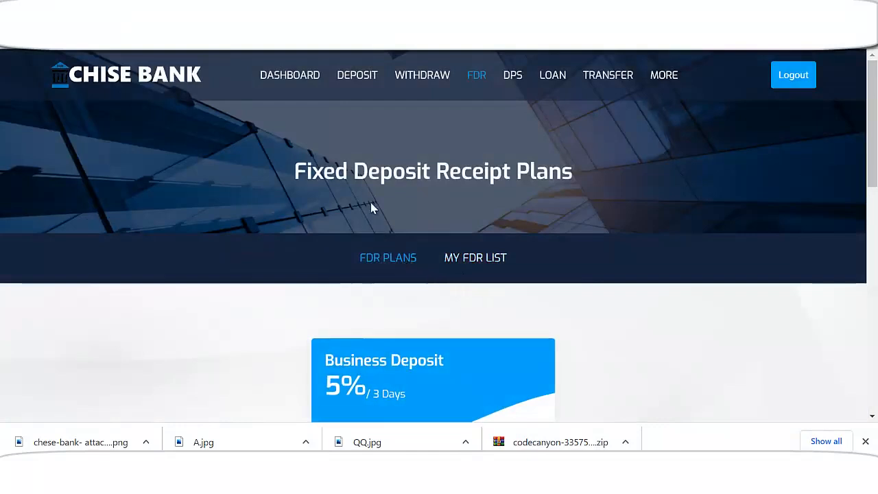
scroll(539, 205, down, 3)
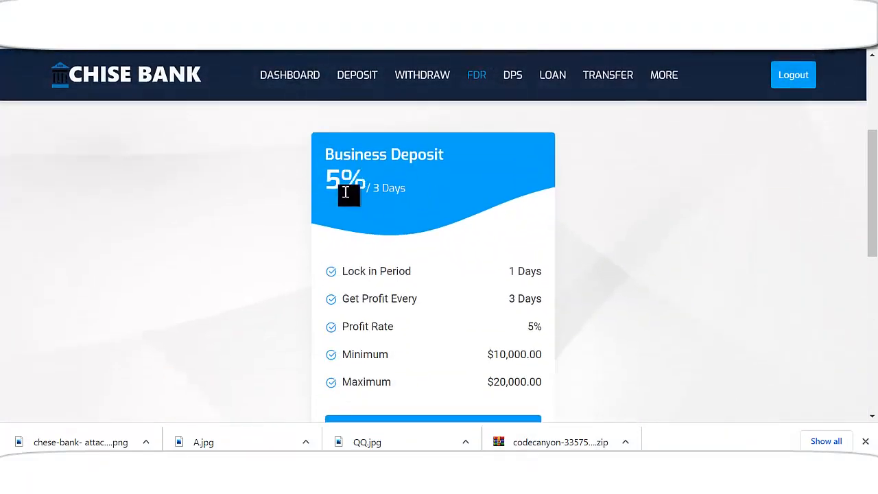
scroll(439, 208, down, 1)
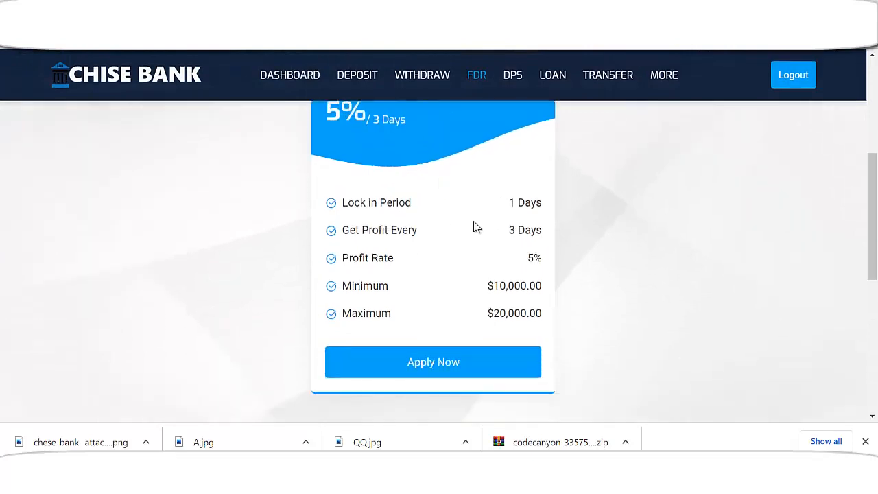
scroll(467, 247, down, 1)
scroll(465, 297, up, 3)
scroll(459, 301, down, 3)
scroll(458, 299, up, 4)
scroll(458, 295, up, 1)
Review the DPS Lifetime Pension plan: 9% interest, 10 installments of $2,000, returning $21,800
click(517, 81)
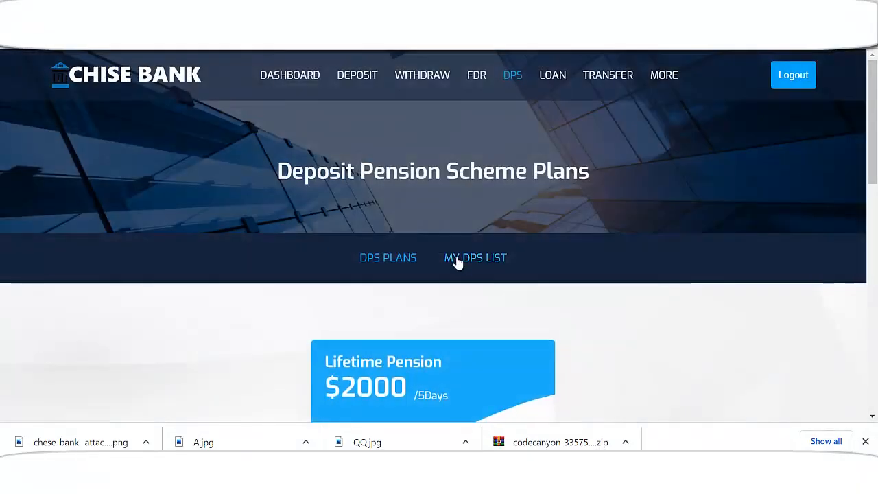
scroll(419, 241, down, 1)
scroll(525, 189, down, 1)
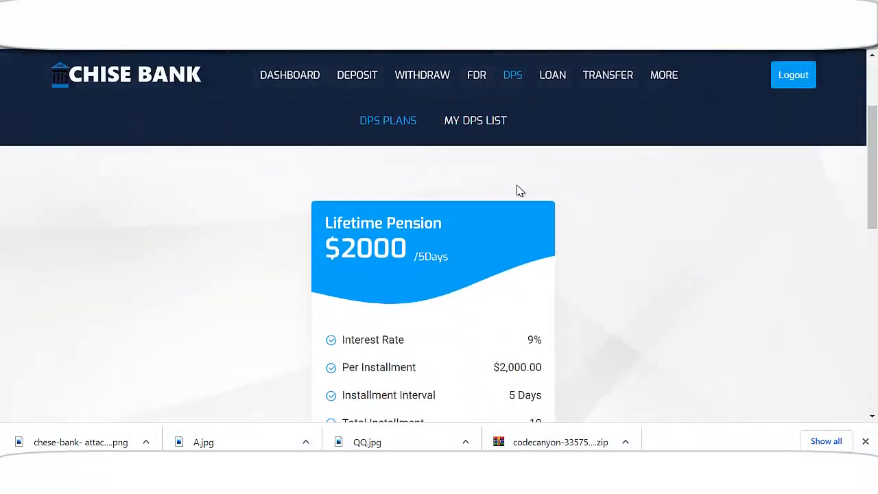
scroll(450, 254, down, 1)
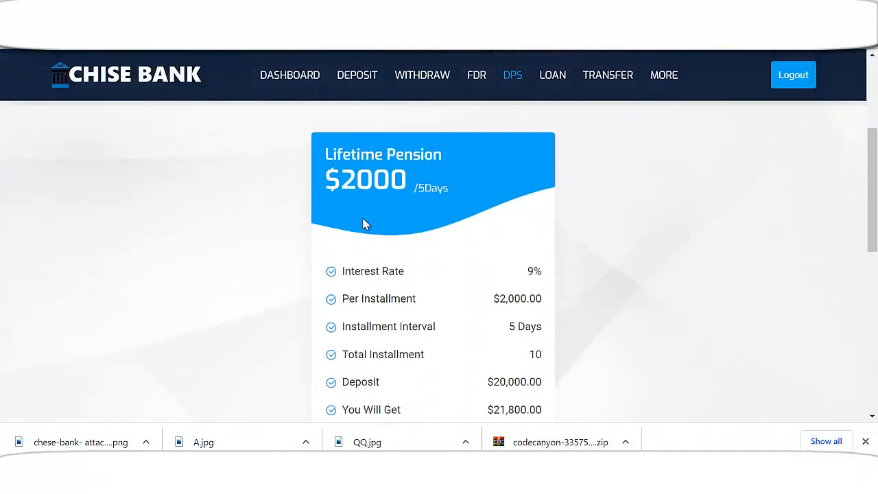
drag(355, 186, 398, 184)
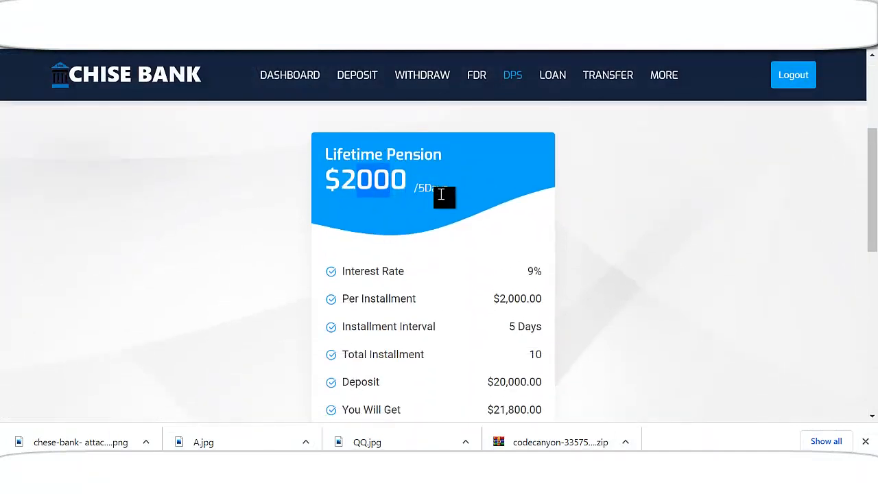
scroll(484, 218, down, 1)
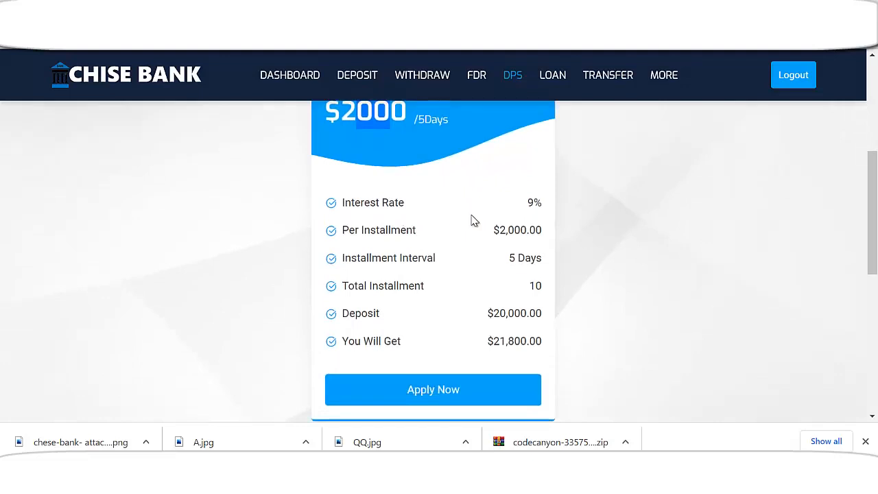
drag(534, 202, 526, 202)
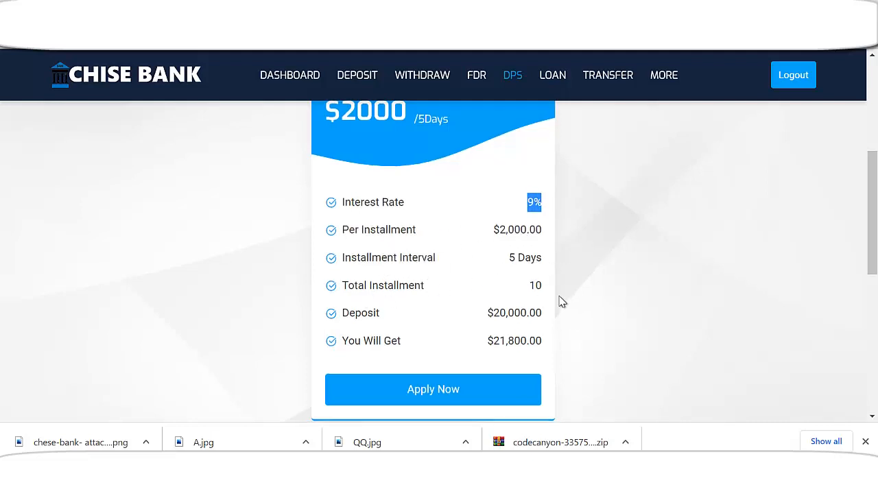
scroll(556, 301, down, 1)
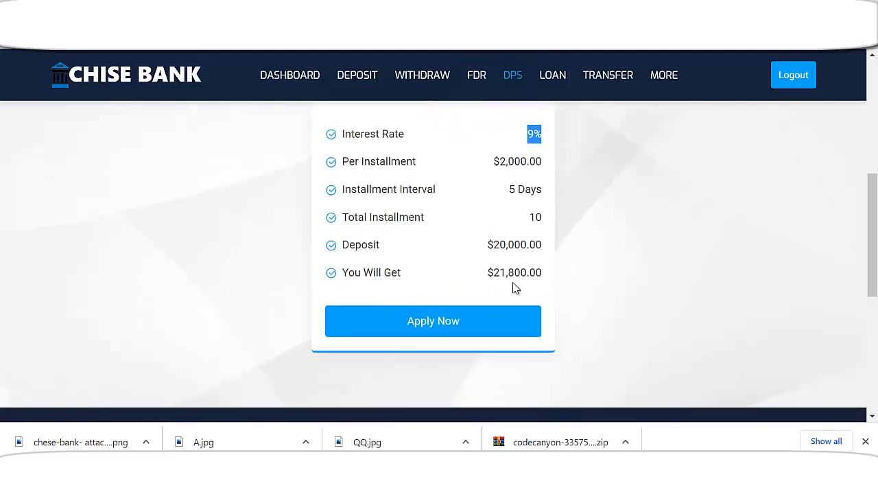
scroll(464, 319, up, 5)
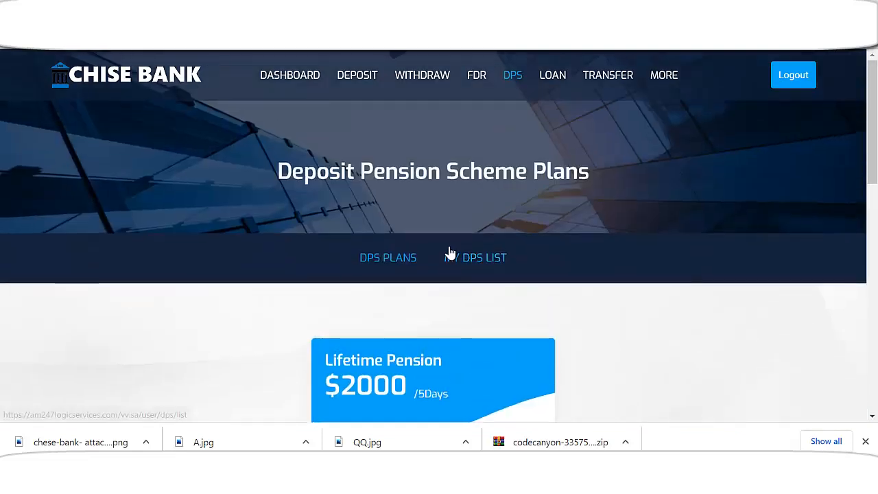
Browse the loan plans, including Travel Loans at 20% and Student Loan at 10%
click(557, 78)
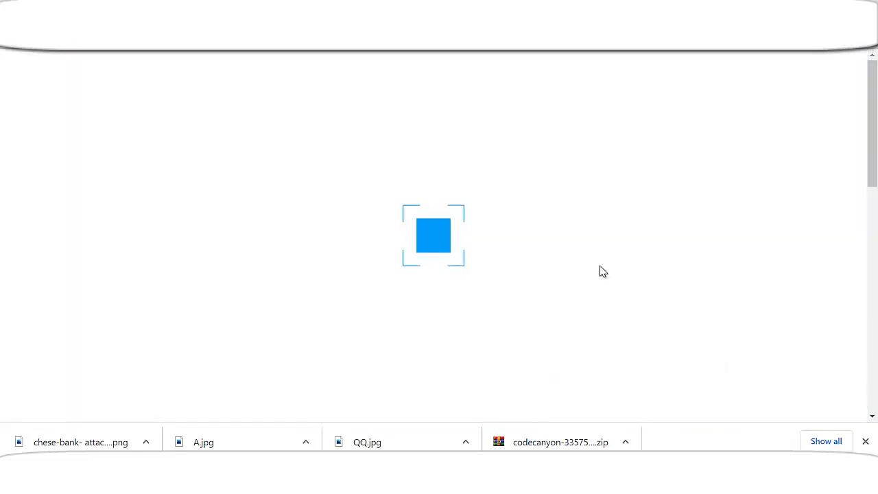
scroll(590, 268, down, 3)
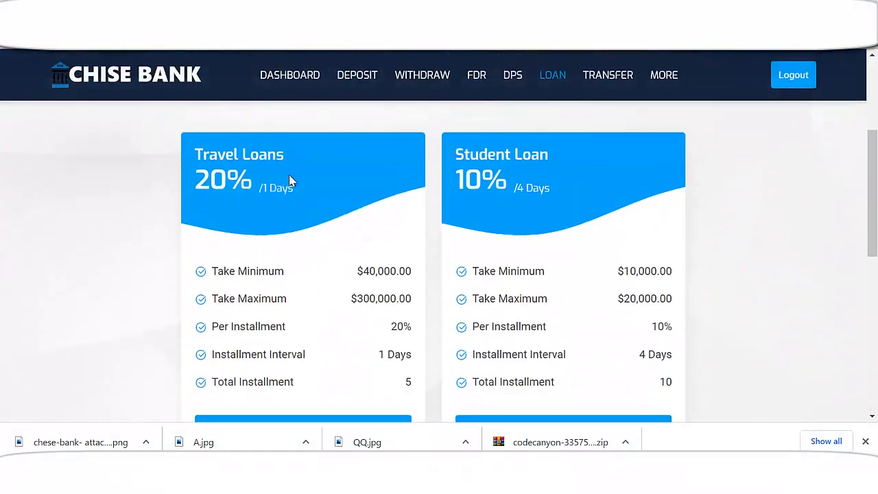
scroll(541, 185, down, 2)
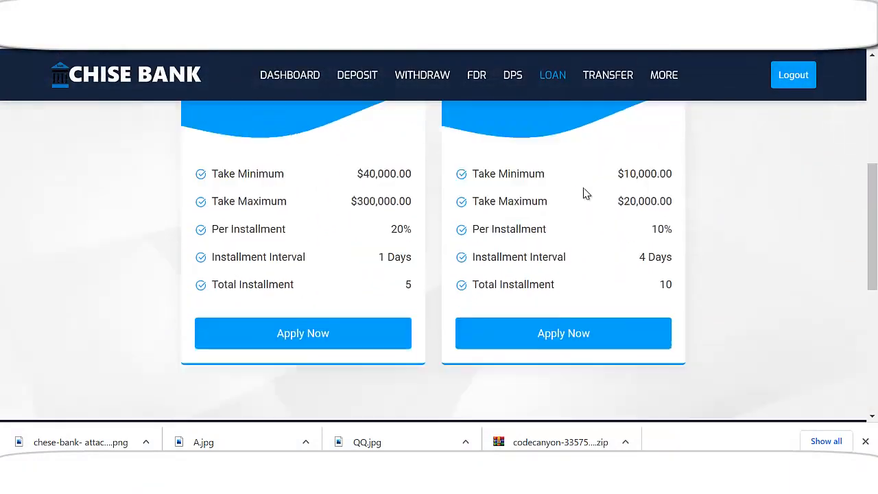
scroll(539, 240, up, 3)
scroll(666, 274, down, 1)
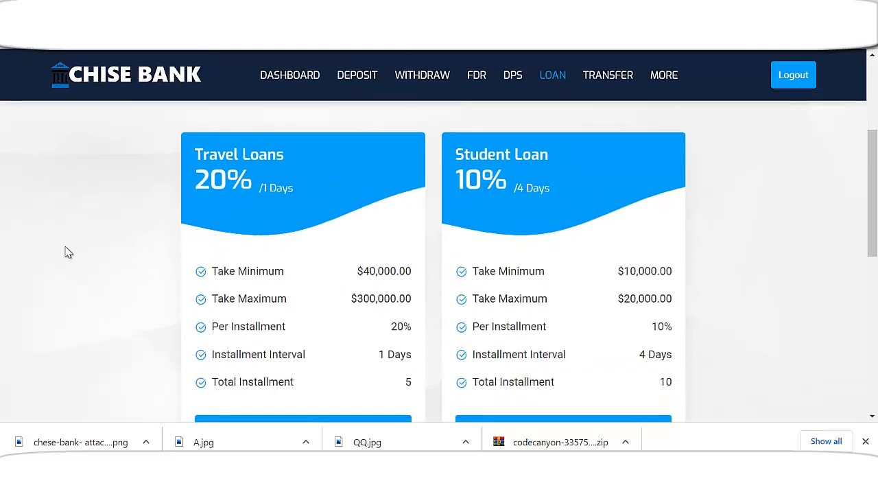
scroll(102, 249, down, 2)
scroll(106, 232, up, 3)
scroll(162, 320, down, 1)
scroll(444, 302, down, 2)
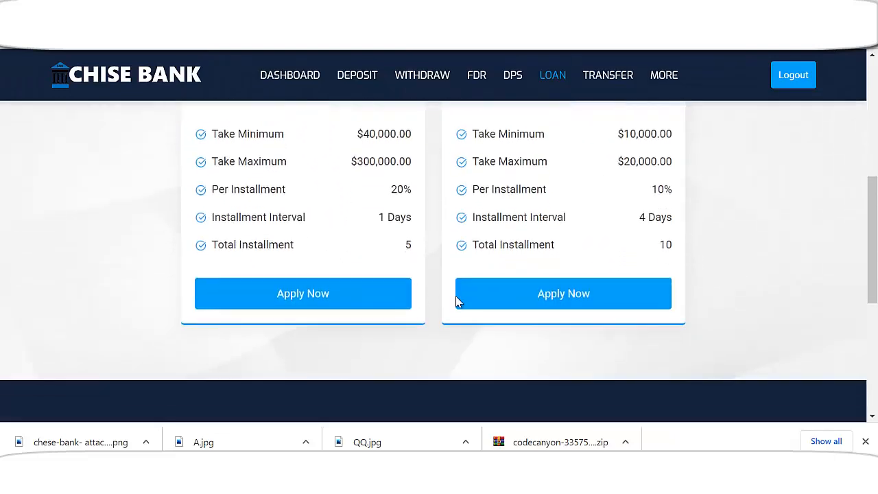
scroll(686, 266, up, 3)
scroll(525, 309, down, 2)
scroll(522, 311, up, 2)
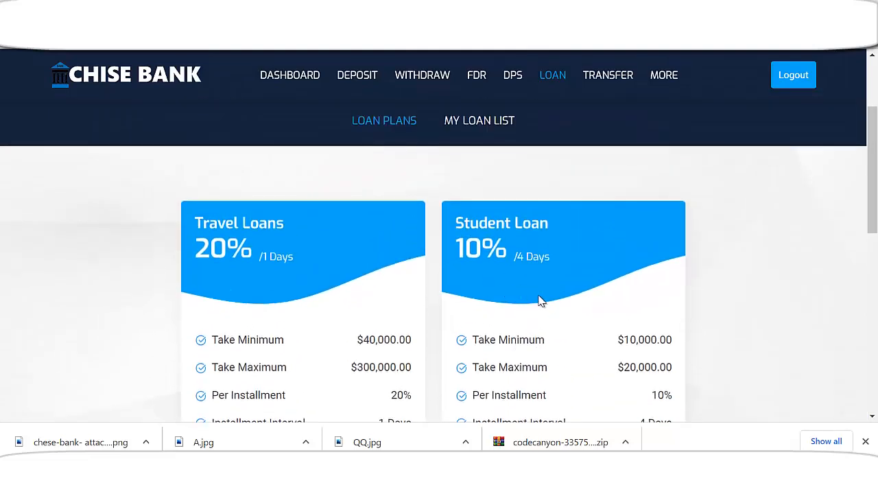
scroll(481, 236, up, 1)
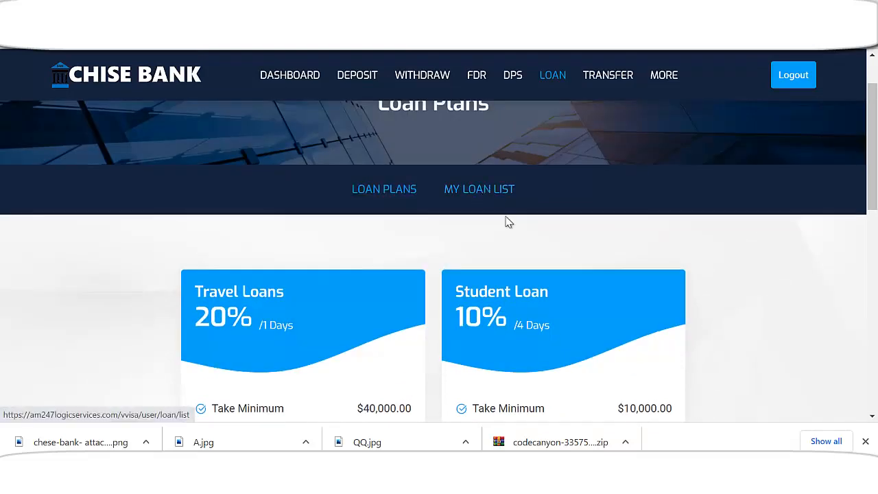
Open My Loan List, which shows no loans
click(501, 205)
scroll(474, 268, down, 2)
scroll(474, 269, up, 2)
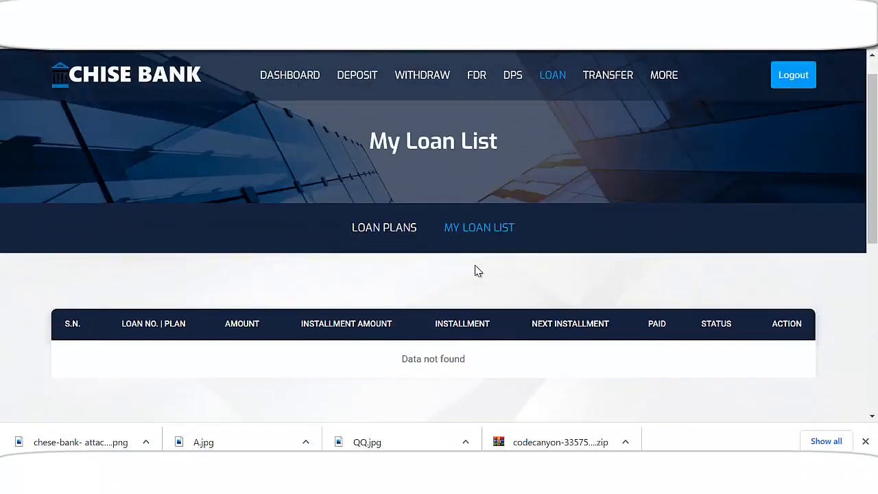
Go to Transfer and start adding a beneficiary at another bank
click(608, 78)
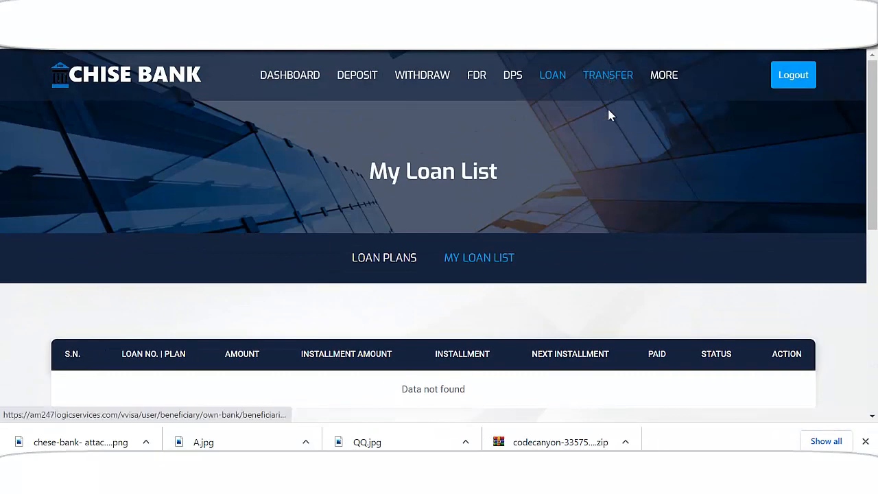
scroll(487, 251, down, 2)
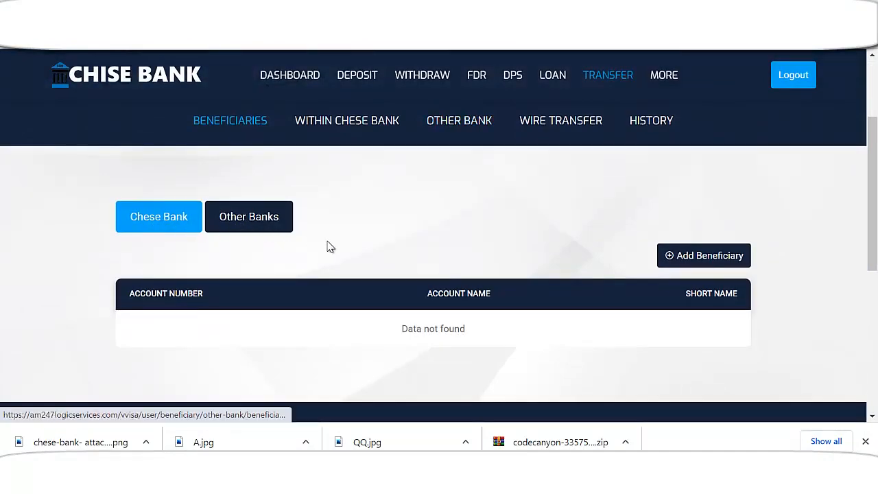
scroll(535, 235, down, 3)
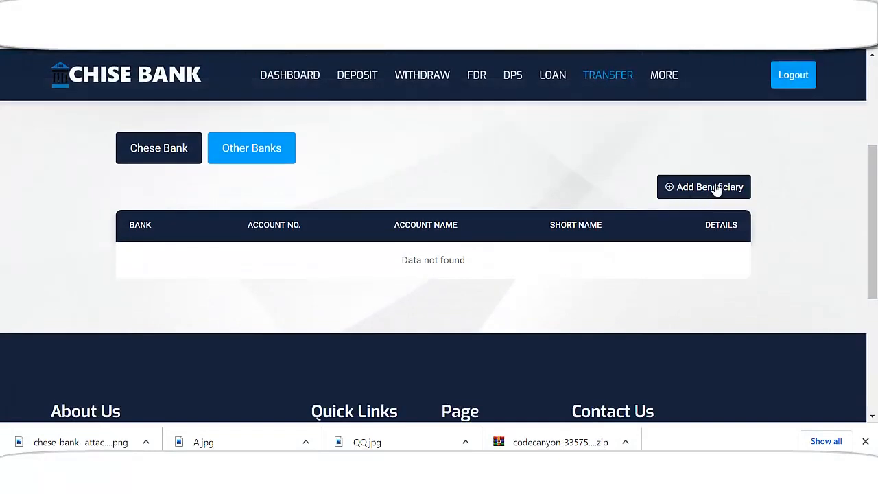
click(715, 187)
scroll(245, 268, down, 2)
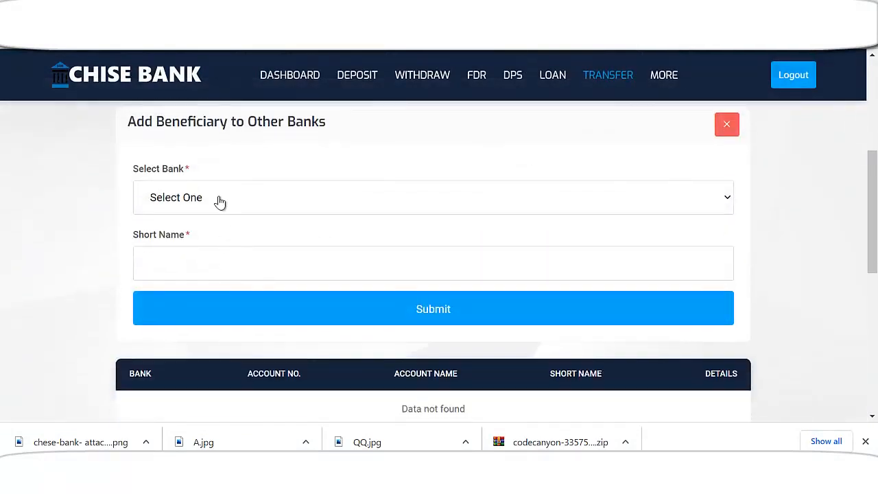
Choose ZBANK as the beneficiary's bank and enter the short name
click(220, 201)
click(196, 236)
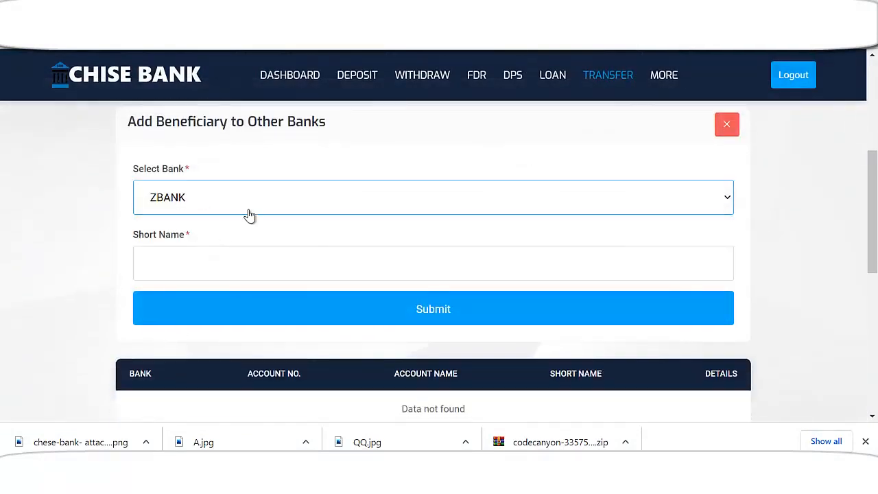
scroll(258, 264, down, 1)
click(251, 204)
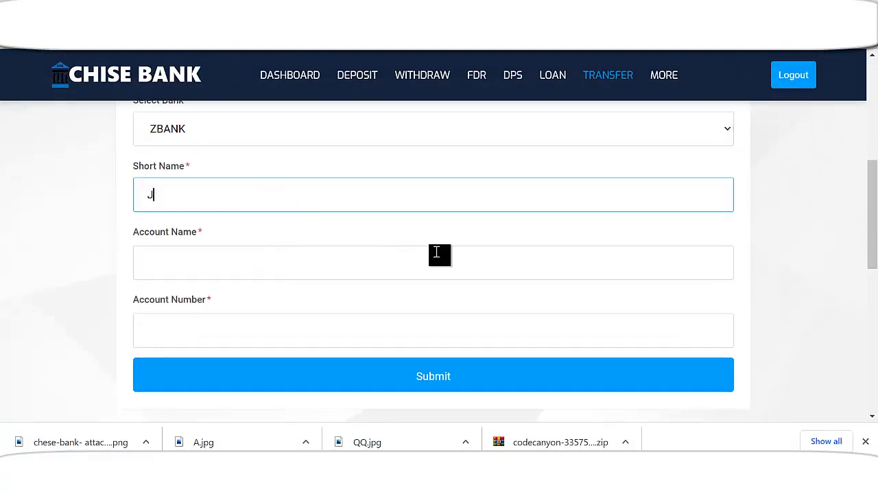
text(J)
key(BackSpace)
Copy the short name into Account Name and enter the beneficiary's account number
triple_click(221, 200)
key(ctrl+c)
click(210, 271)
key(ctrl+v)
click(229, 328)
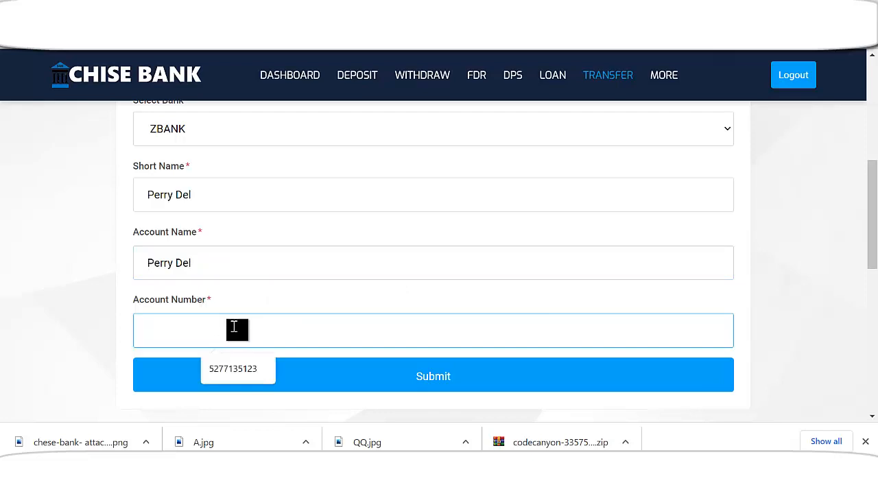
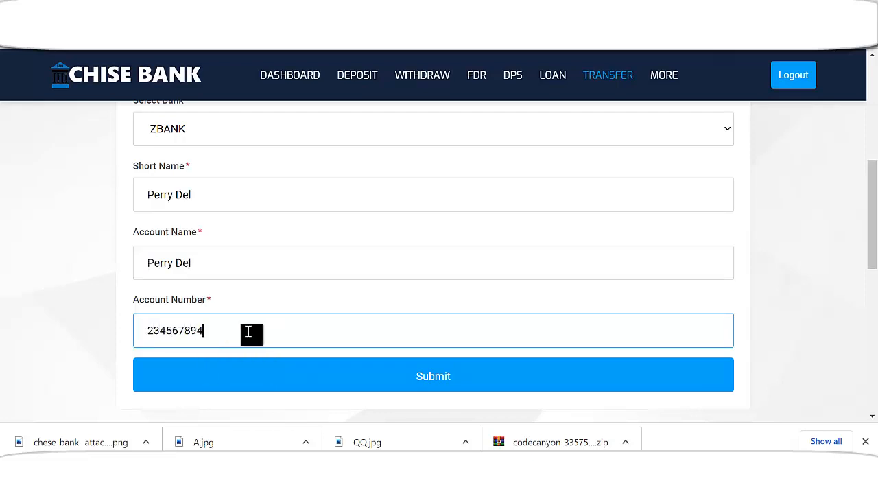
scroll(316, 348, down, 1)
Submit the beneficiary form that was in progress
click(441, 313)
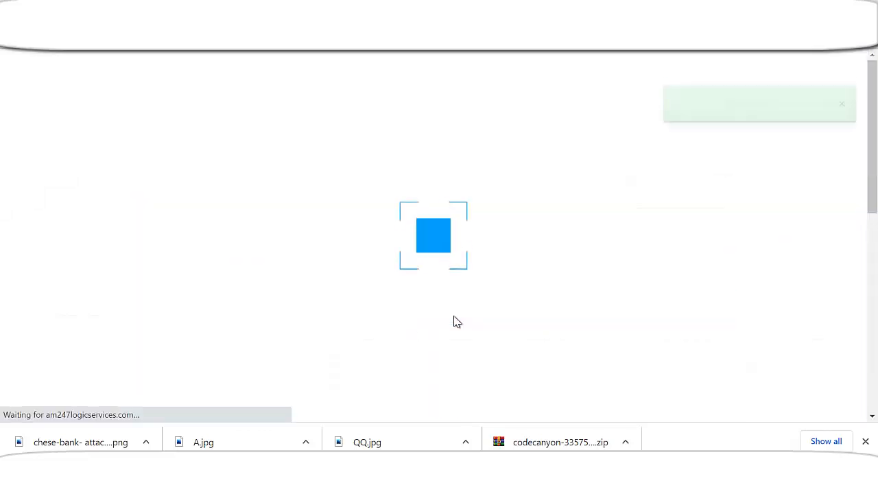
scroll(367, 310, down, 2)
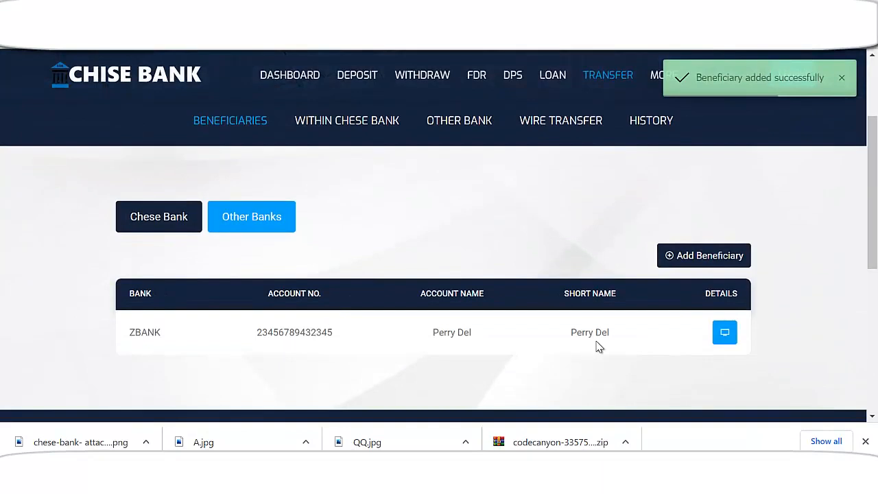
scroll(281, 294, up, 1)
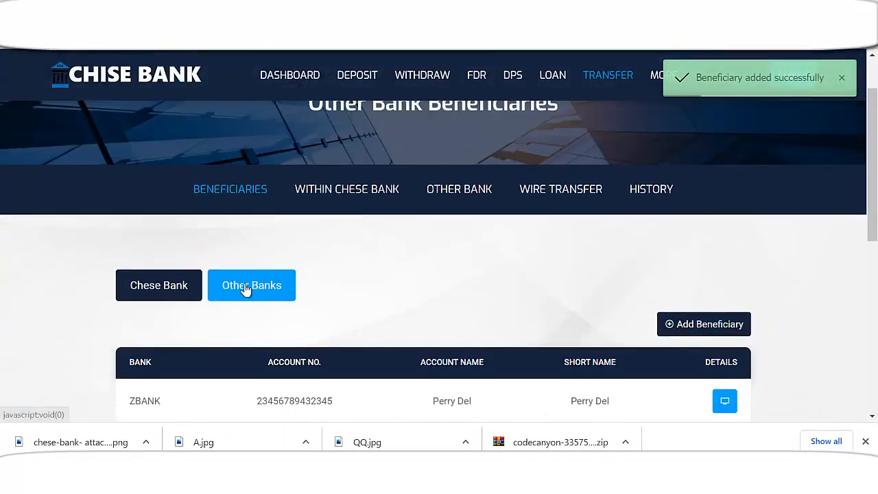
List the Chese Bank beneficiaries and bring up the empty Add Beneficiary to Chese Bank form
click(165, 288)
scroll(486, 317, down, 3)
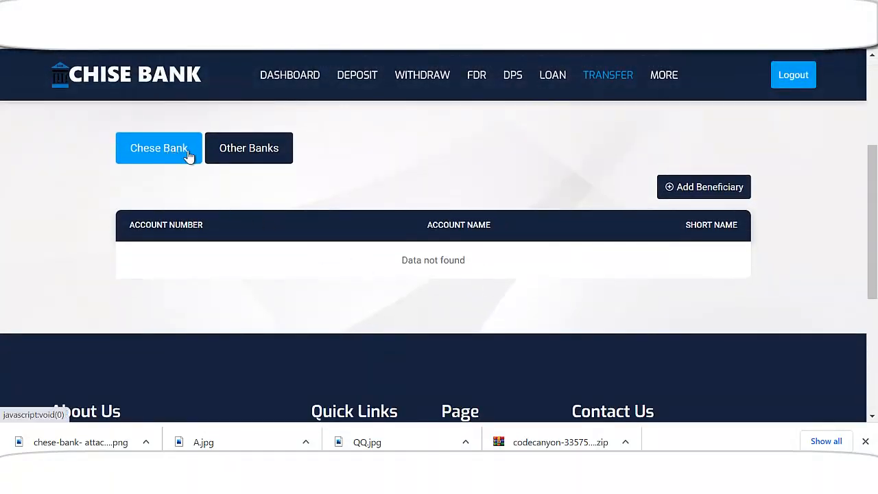
click(713, 189)
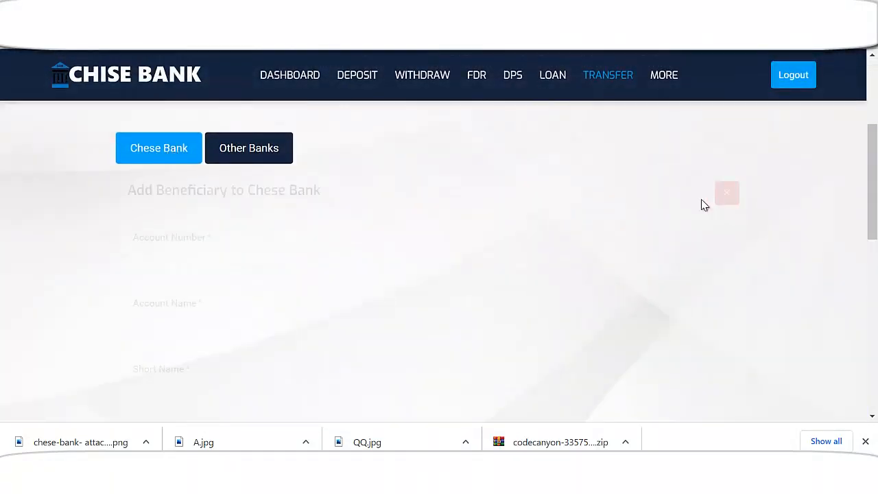
scroll(315, 288, down, 1)
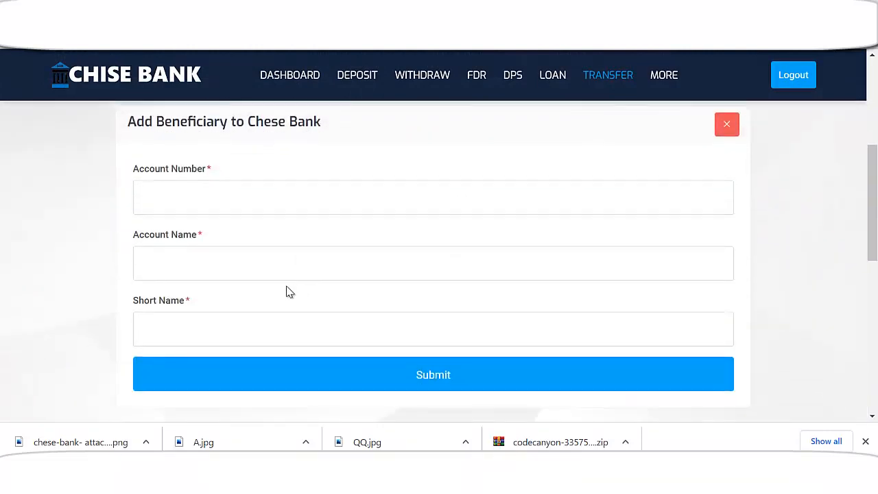
scroll(251, 282, down, 1)
scroll(240, 244, up, 2)
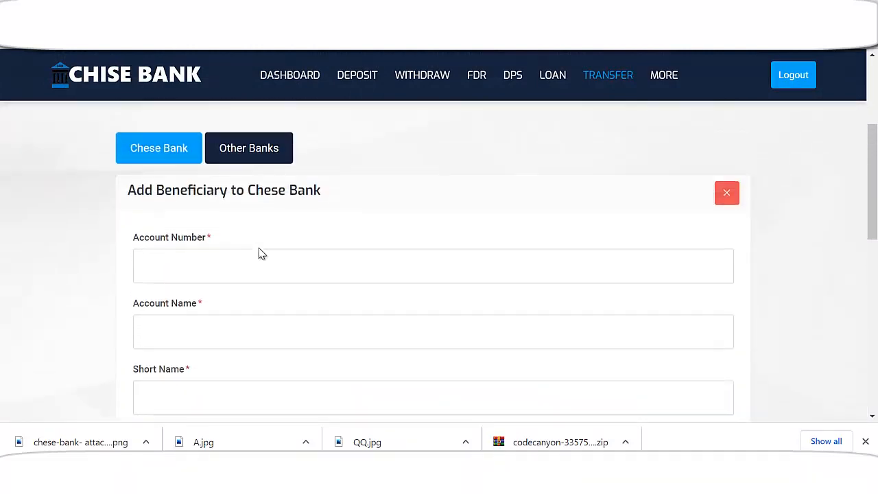
scroll(254, 247, down, 3)
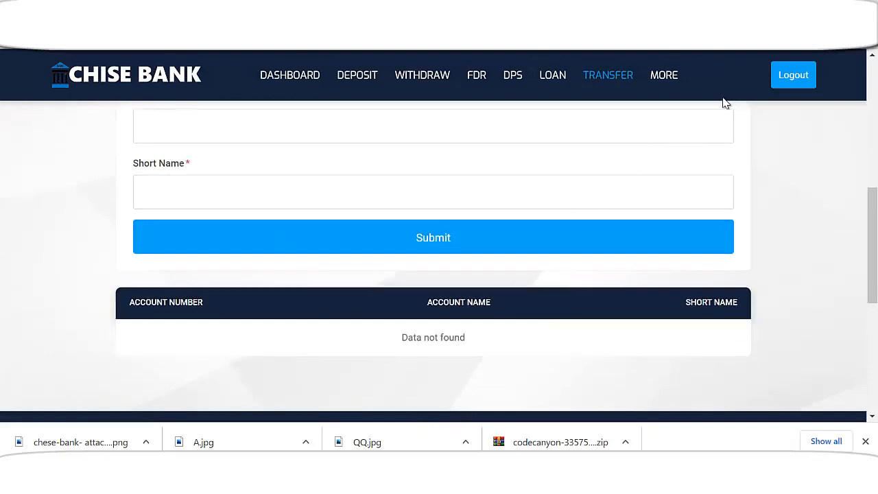
scroll(288, 297, up, 2)
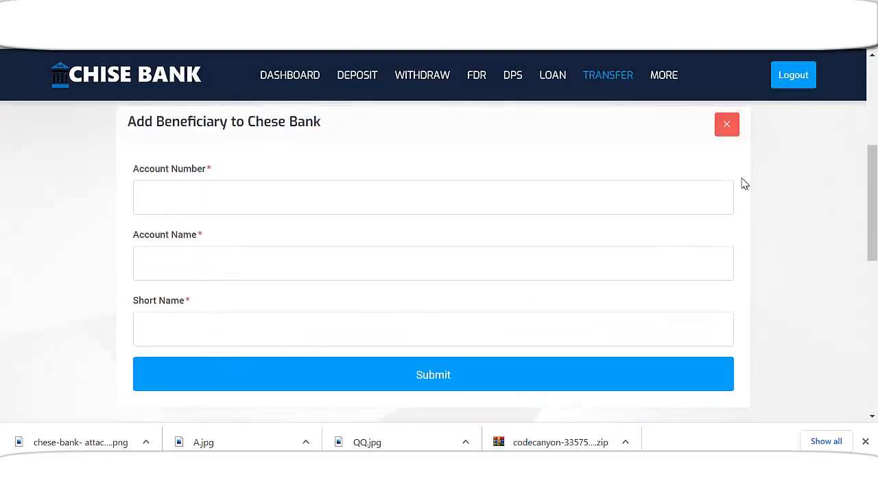
scroll(816, 96, up, 1)
Open a window for another Chrome profile and load the pasted Chise Bank site address
click(825, 51)
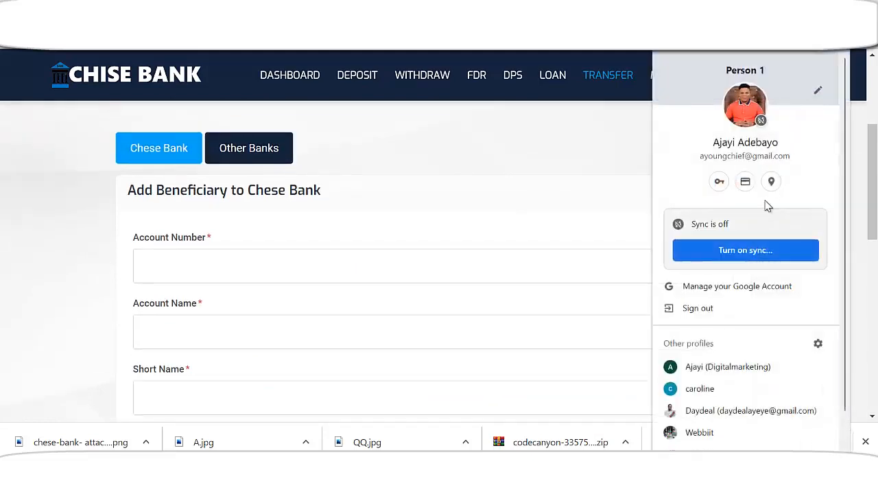
click(72, 48)
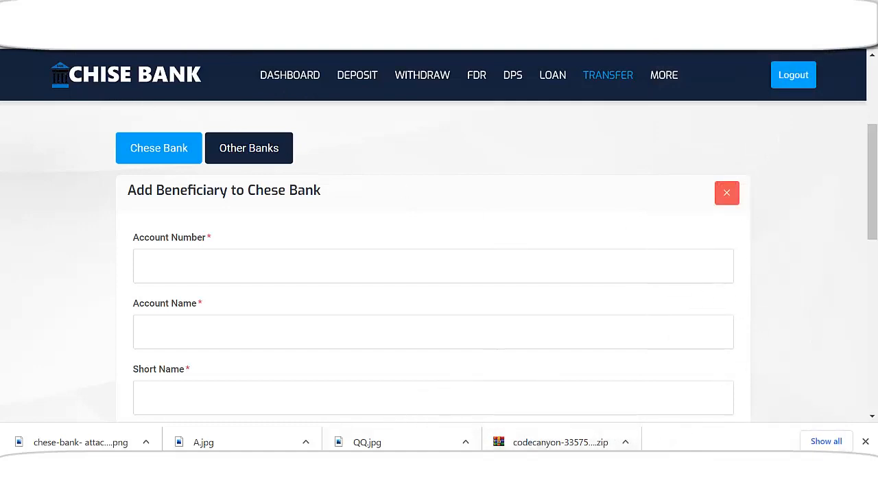
click(840, 39)
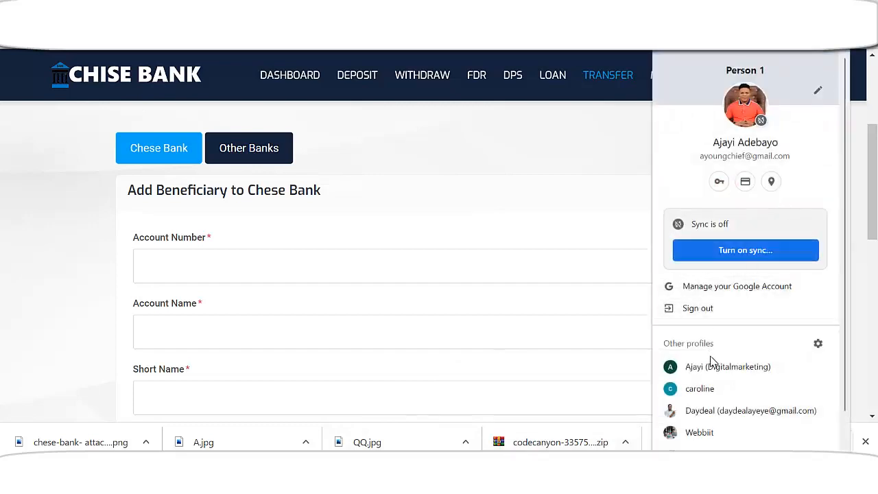
click(662, 388)
key(ctrl+v)
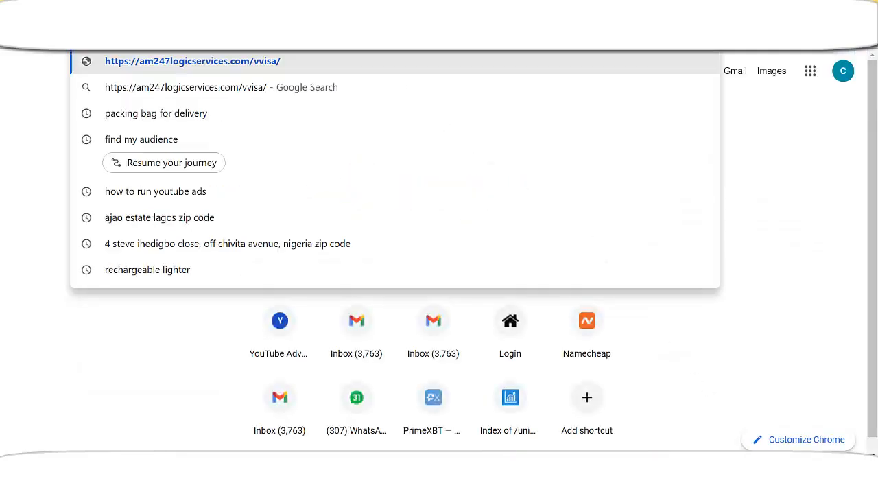
key(Return)
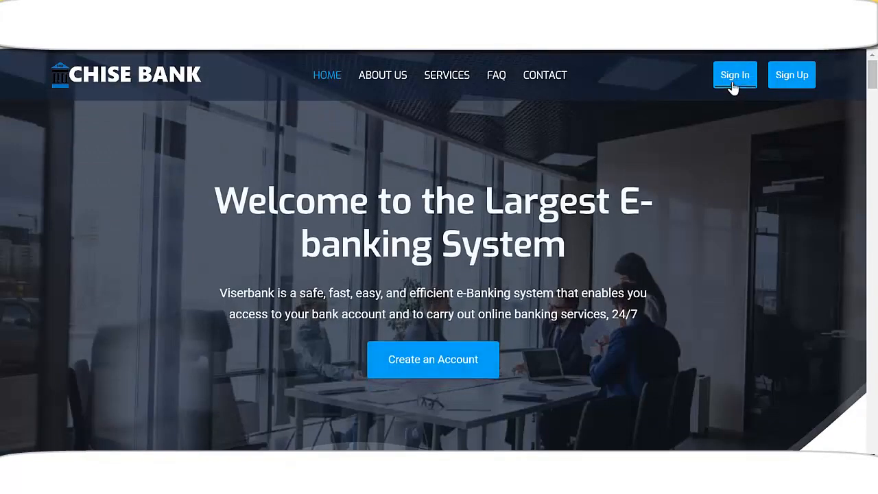
Sign in with the saved e-mail and password to reach the $73,000.00 balance dashboard
click(734, 85)
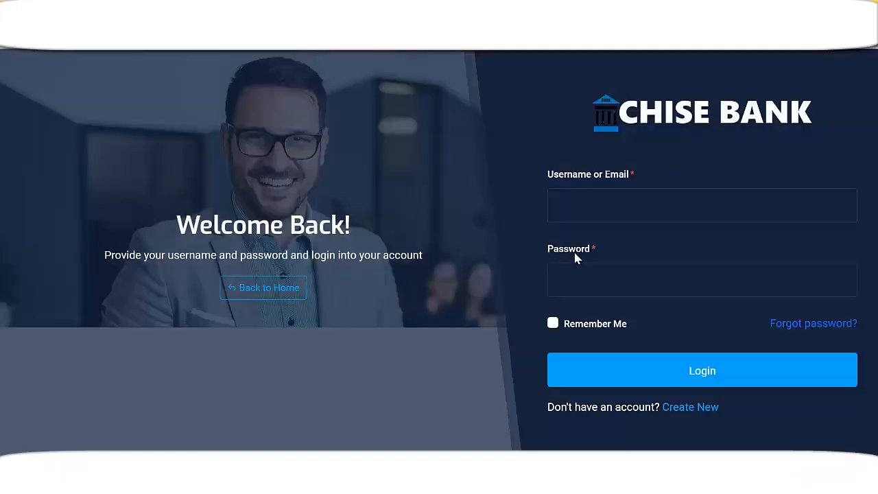
click(610, 208)
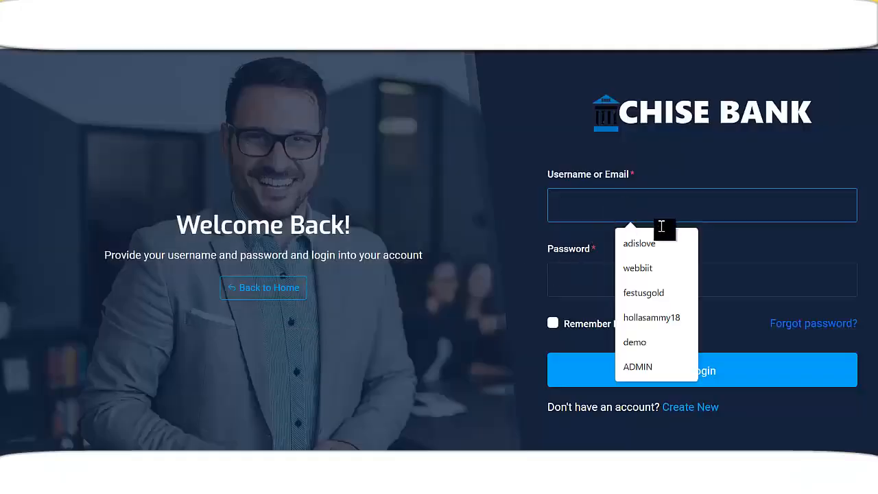
text(gs)
click(678, 269)
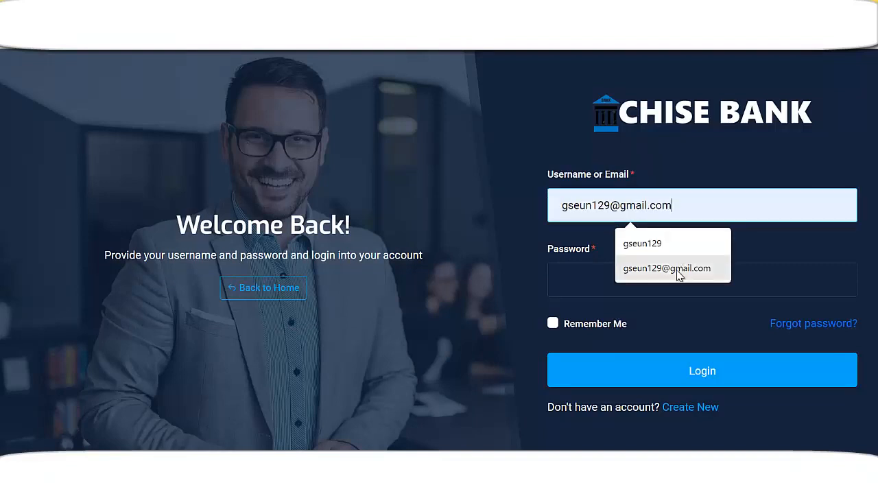
click(690, 285)
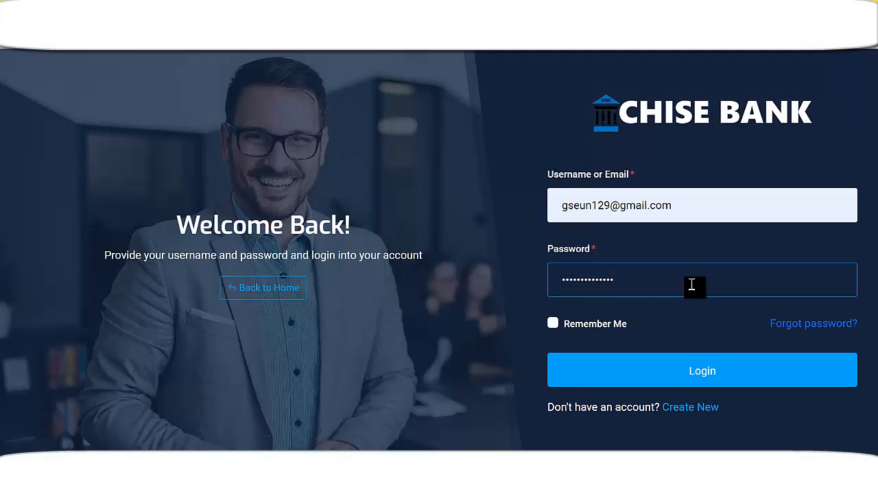
click(705, 381)
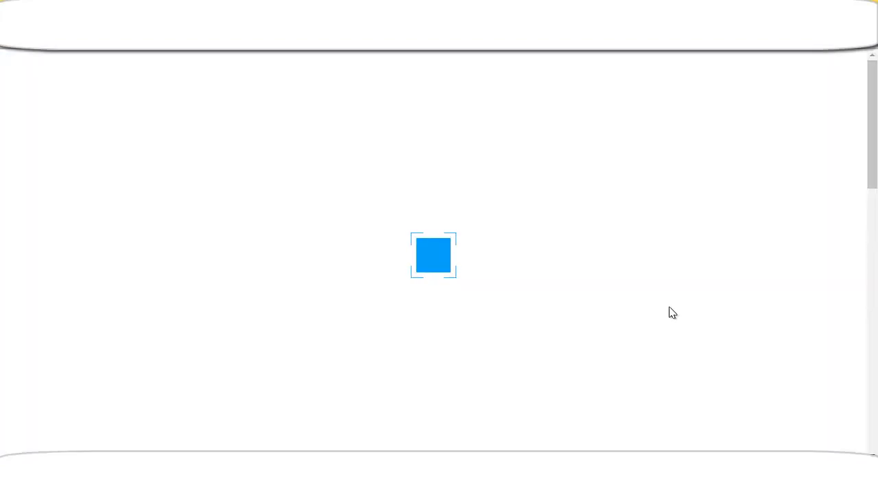
scroll(455, 339, down, 1)
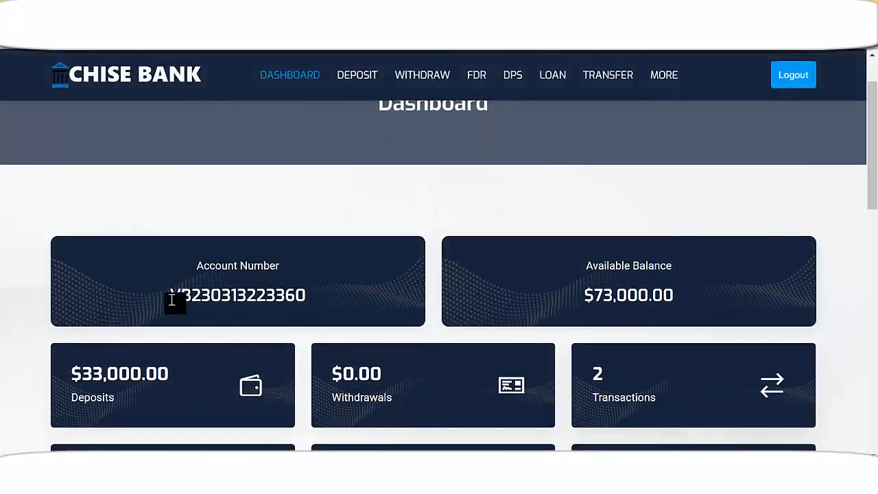
Dismiss the cookie and save-password prompts, copy the account number, and switch to the admin window
click(264, 409)
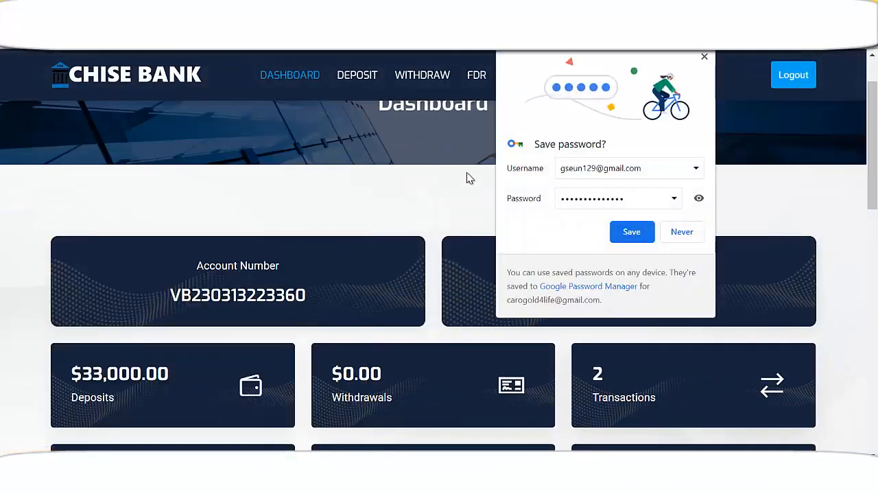
click(704, 58)
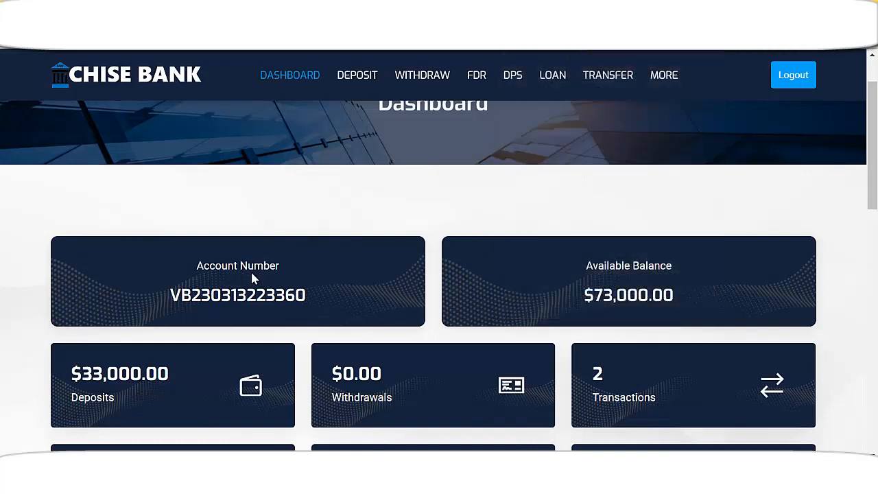
drag(580, 297, 691, 293)
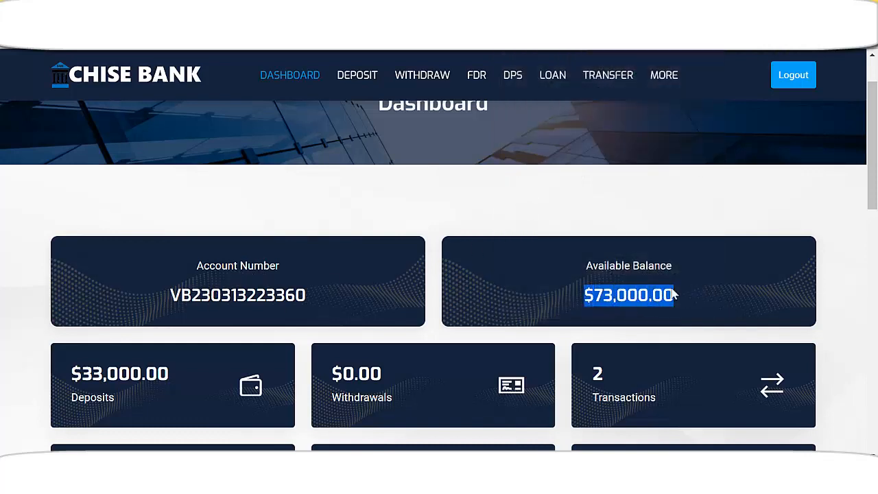
drag(174, 294, 329, 296)
key(ctrl+c)
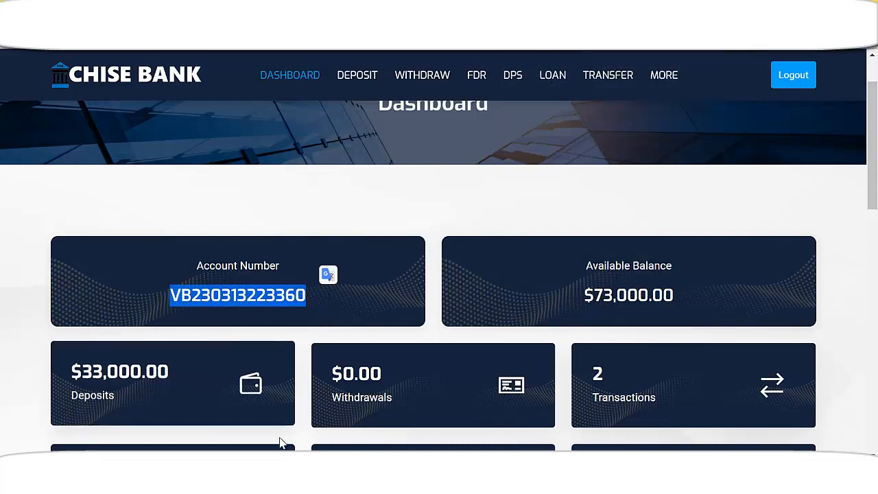
click(288, 481)
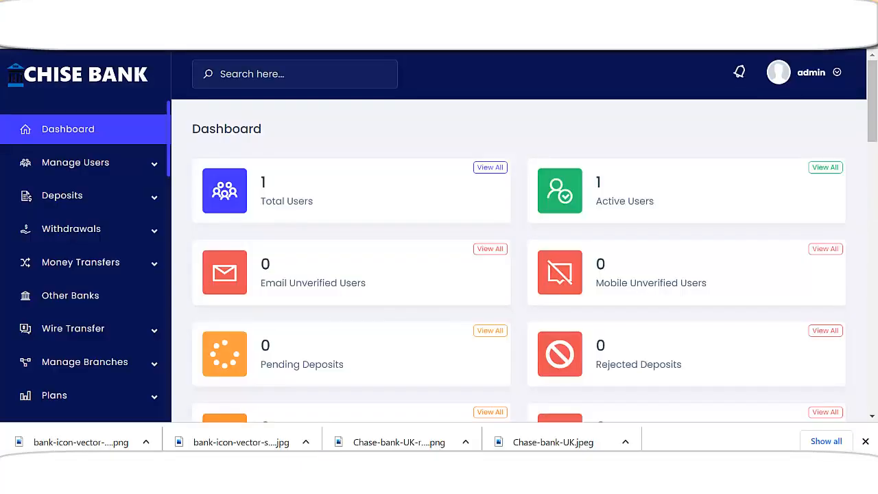
Paste the copied account number into the beneficiary form's Account Number field
click(288, 481)
click(261, 481)
click(236, 264)
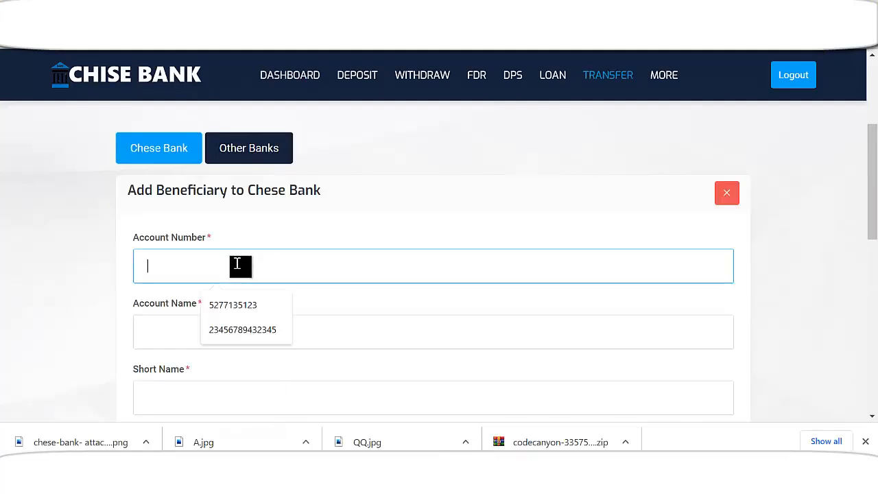
key(ctrl+v)
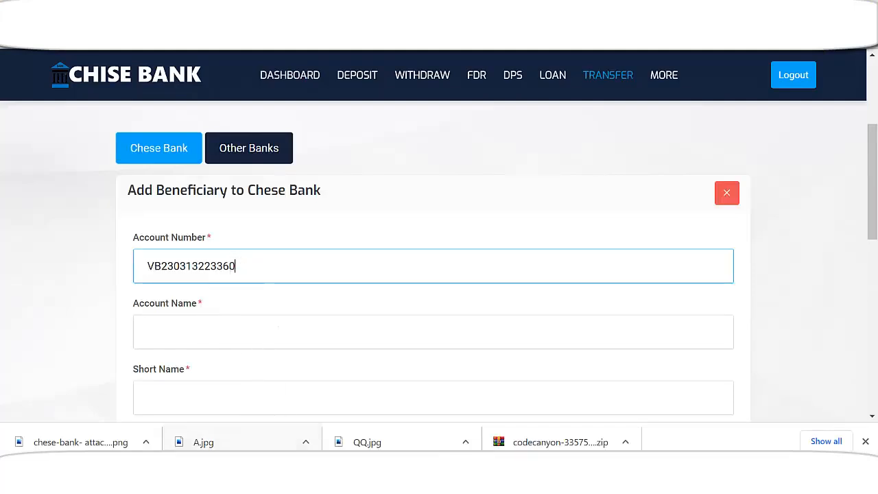
Go back to the customer window and view its Profile settings page
click(274, 480)
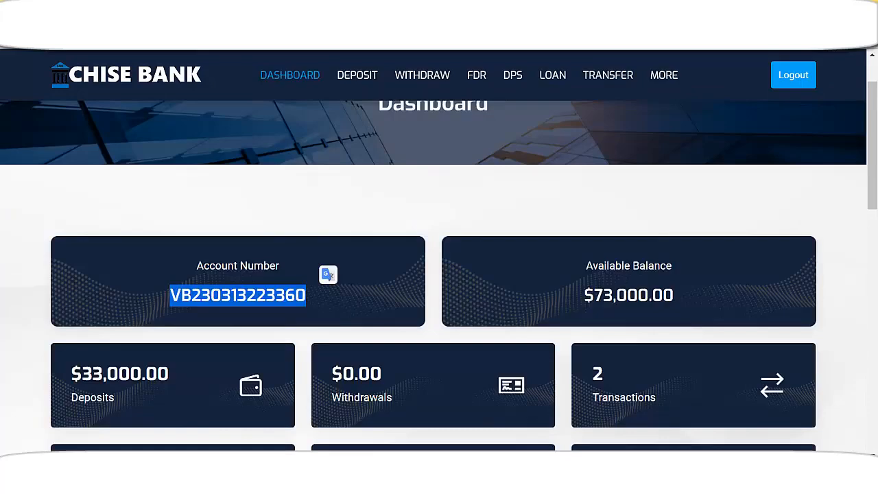
scroll(510, 309, up, 1)
scroll(510, 252, down, 4)
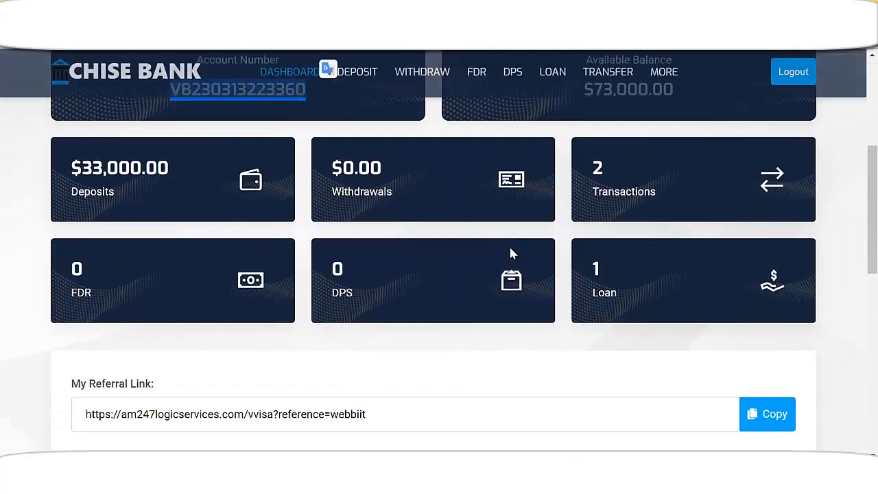
scroll(511, 253, down, 3)
scroll(510, 266, down, 1)
scroll(513, 279, up, 5)
scroll(690, 82, up, 2)
scroll(648, 88, up, 1)
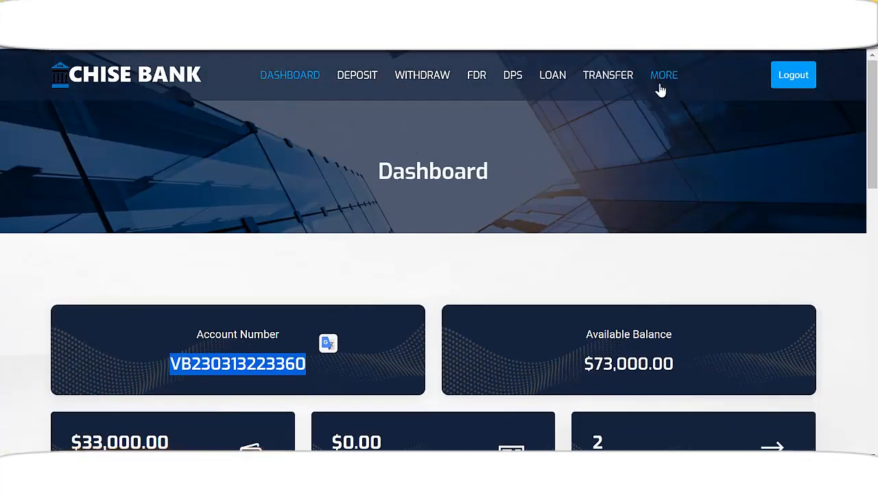
click(662, 85)
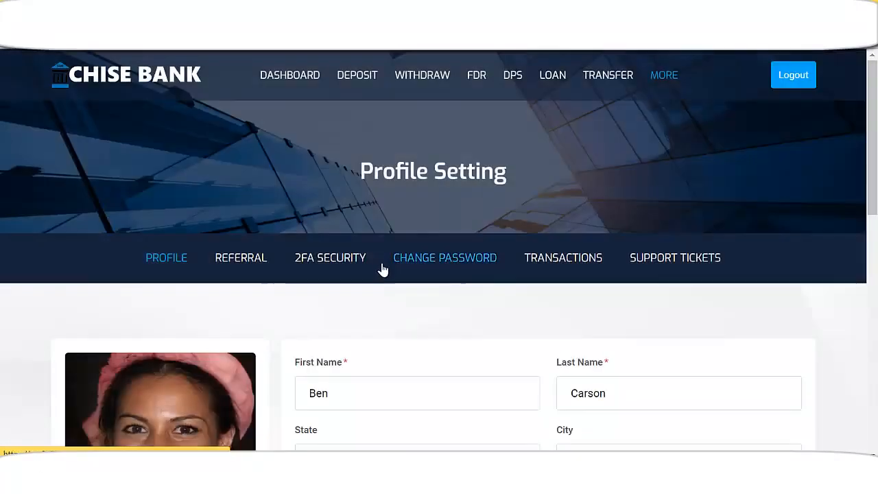
scroll(384, 269, down, 2)
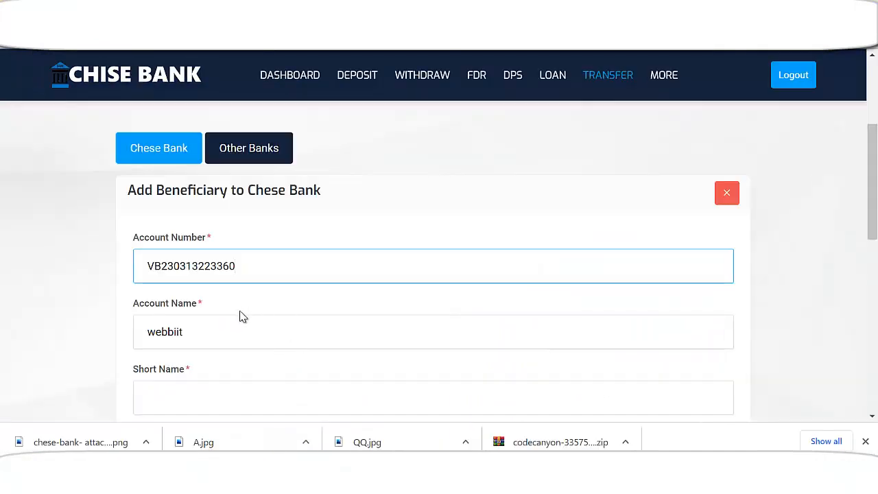
scroll(246, 323, down, 1)
Copy the Account Name entry into the Short Name field of the beneficiary form
click(240, 269)
click(256, 197)
click(224, 272)
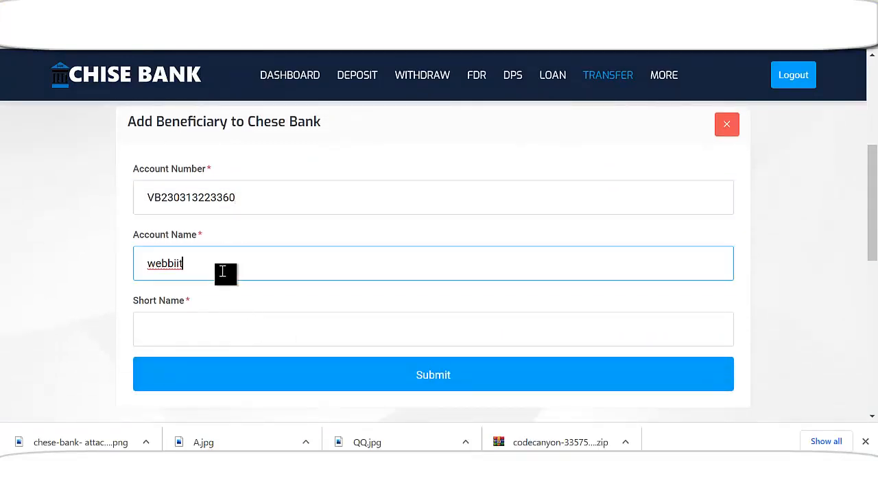
click(225, 325)
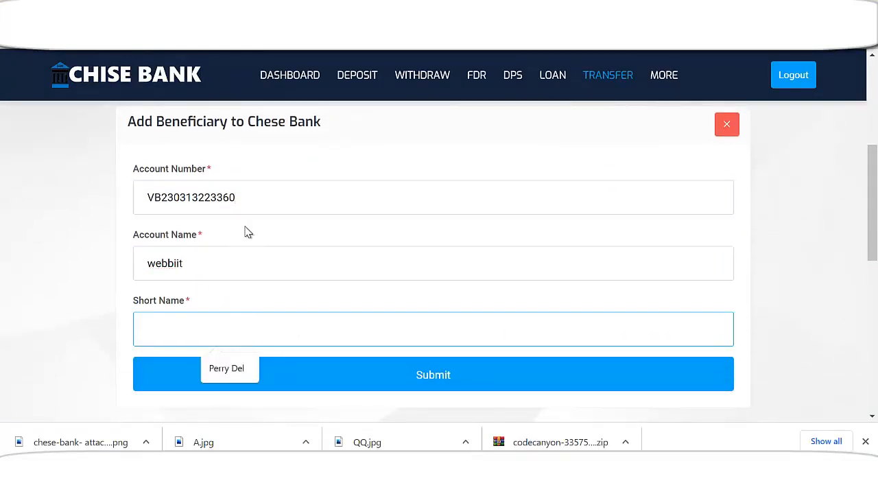
double_click(212, 268)
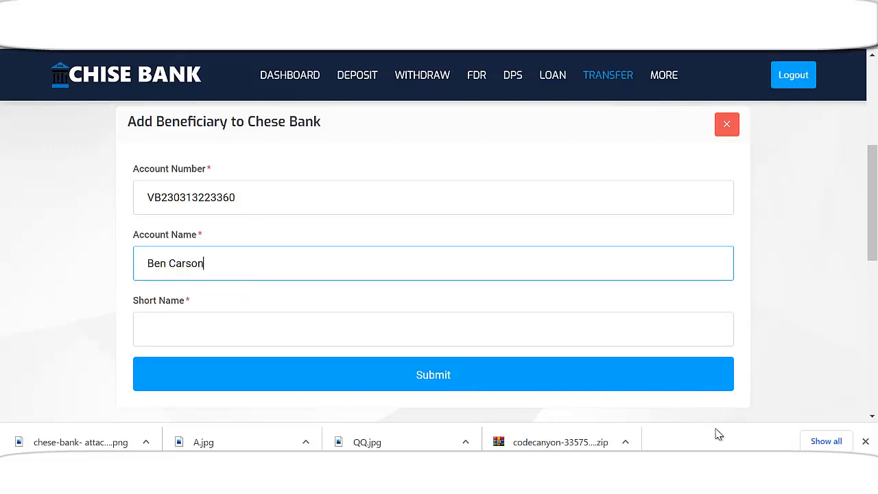
triple_click(266, 274)
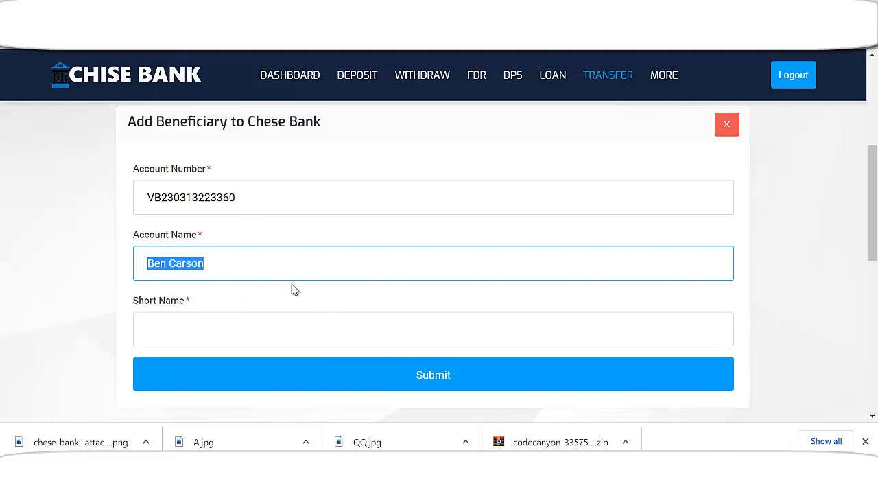
key(ctrl+c)
click(262, 334)
key(ctrl+v)
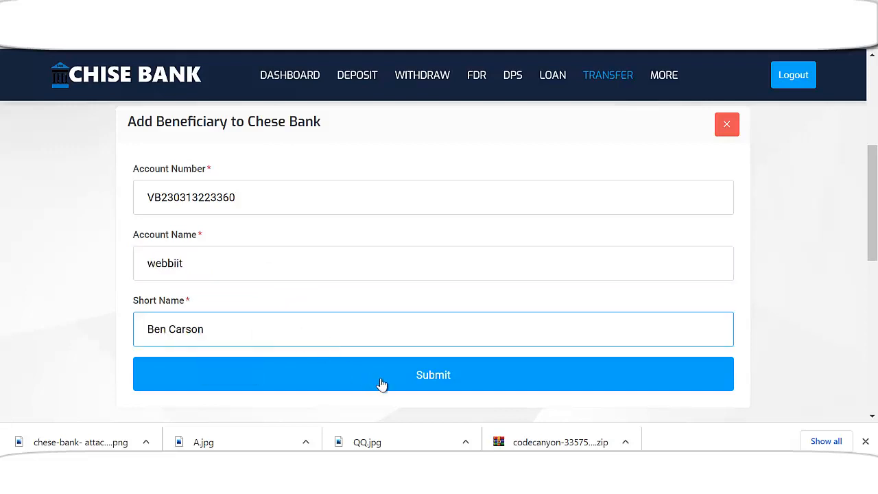
click(250, 264)
click(245, 207)
click(229, 263)
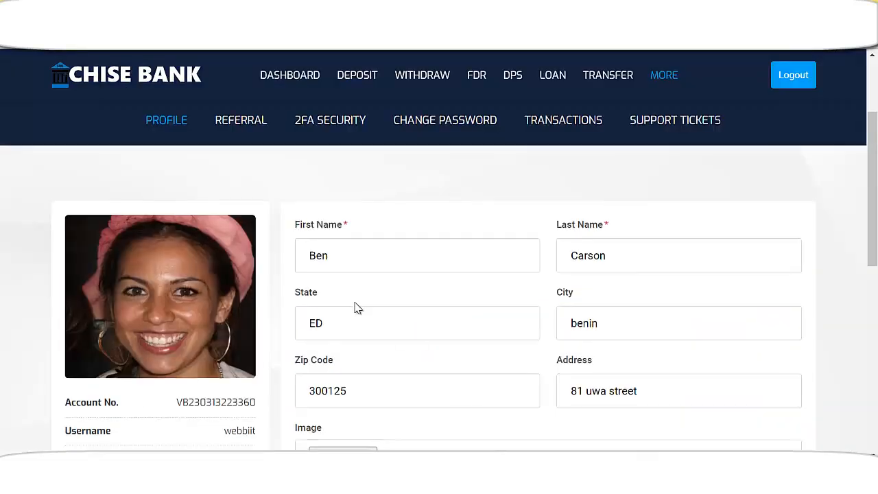
Highlight the account number on the Profile page and return to the beneficiary form
scroll(355, 307, down, 1)
scroll(537, 300, down, 1)
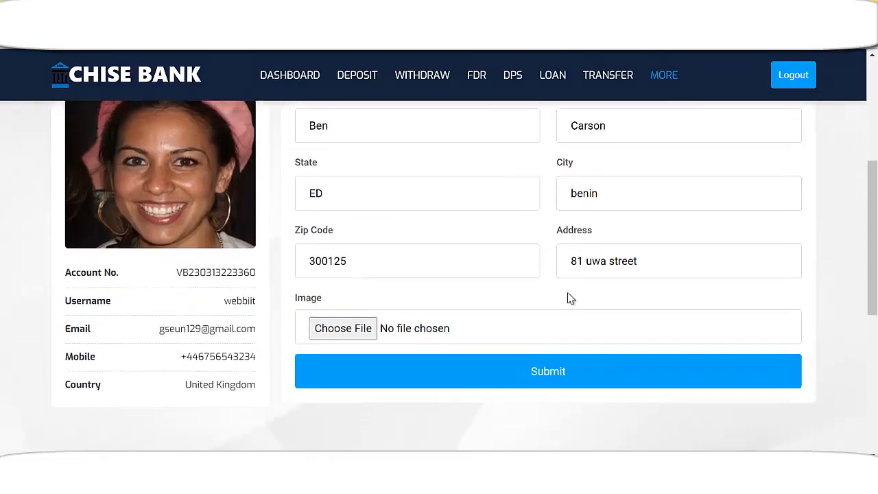
scroll(569, 295, up, 2)
scroll(507, 292, down, 2)
scroll(464, 307, down, 1)
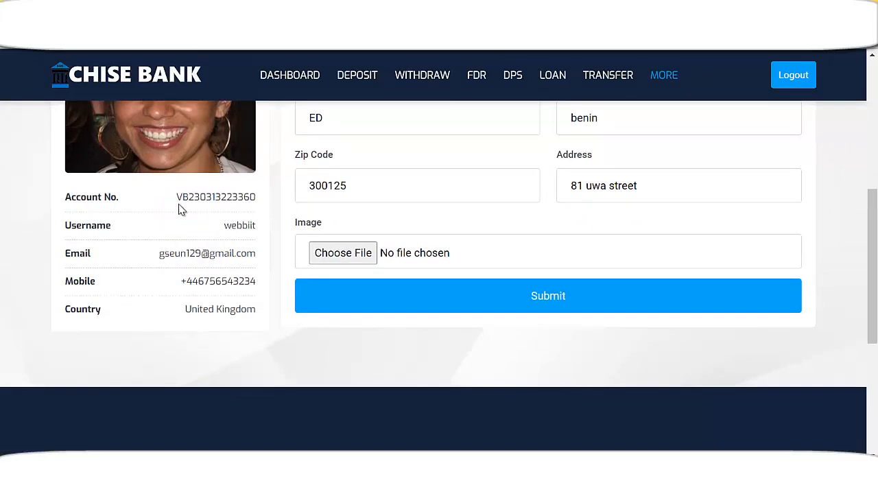
drag(177, 197, 249, 194)
key(alt+Tab)
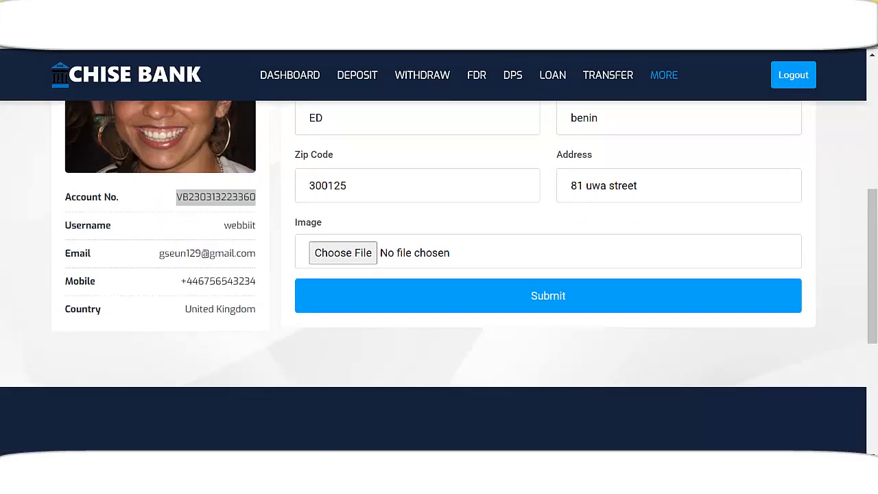
key(alt+Tab)
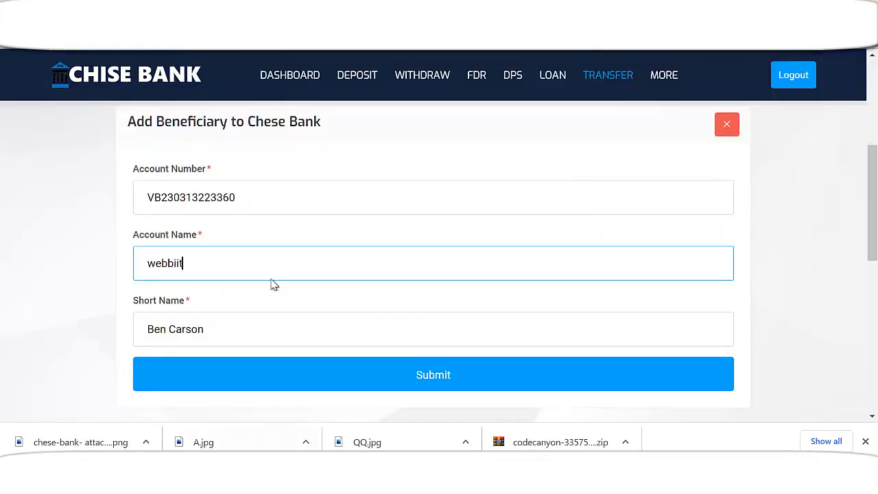
Clear the Account Number and Account Name entries, leaving the short name
drag(255, 199, 104, 222)
key(BackSpace)
drag(183, 264, 116, 285)
key(BackSpace)
scroll(329, 261, up, 4)
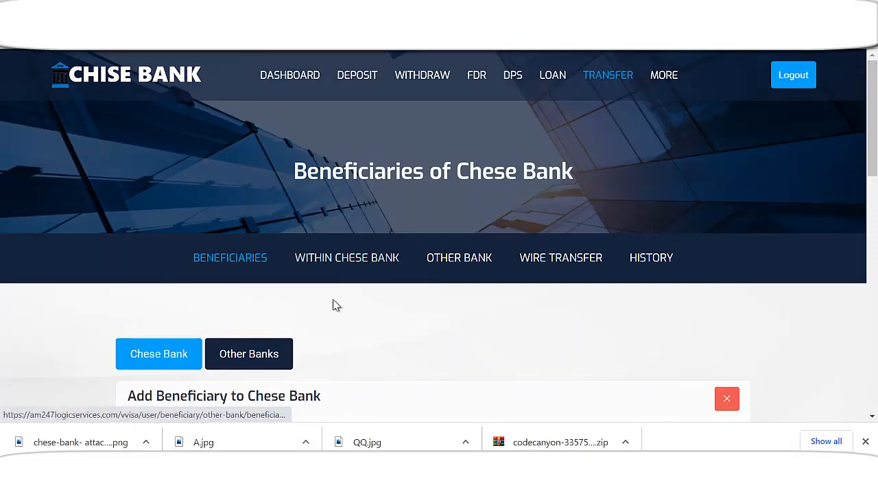
Check the profile page, then return to the Chese Bank Beneficiaries page showing 'Data not found'
scroll(343, 274, down, 3)
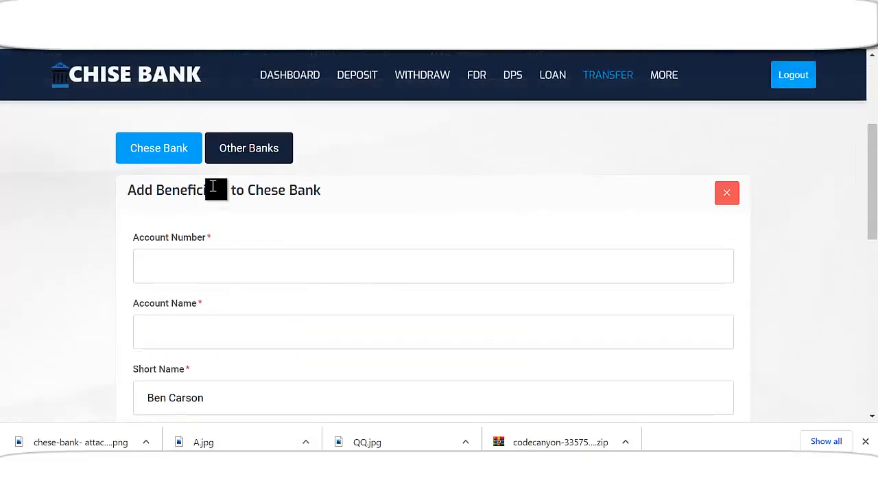
scroll(216, 190, up, 3)
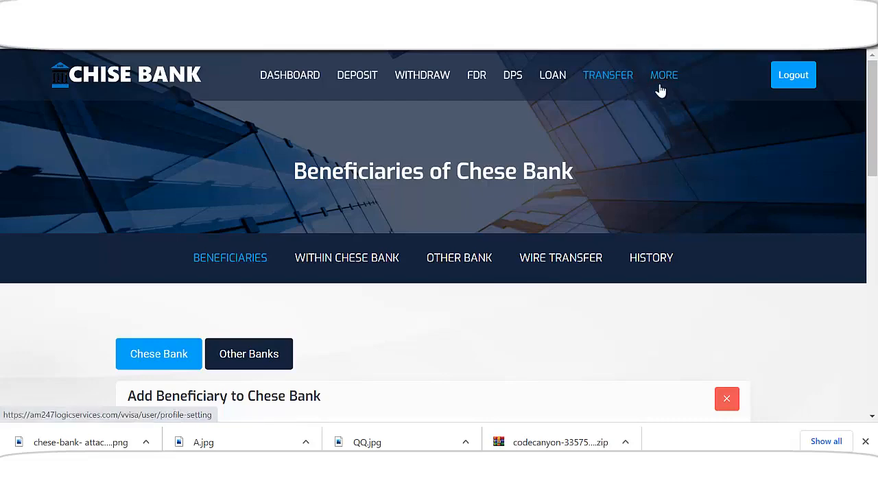
click(664, 75)
scroll(507, 326, down, 2)
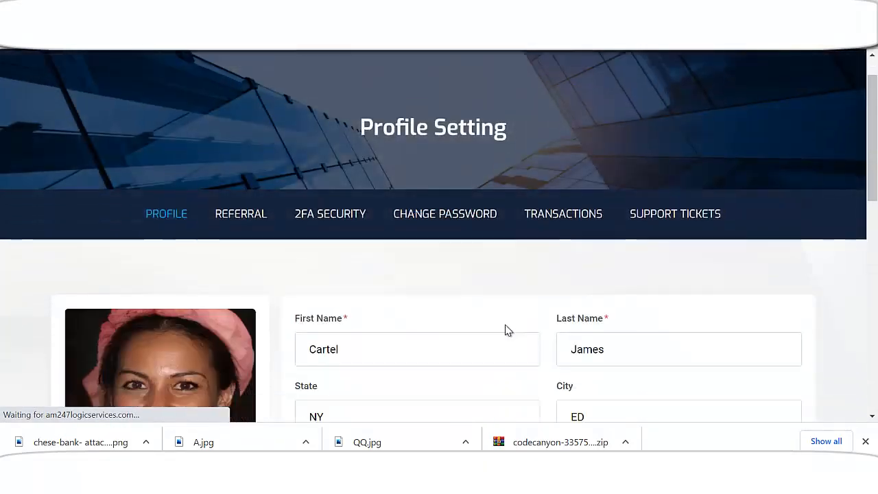
scroll(528, 288, up, 2)
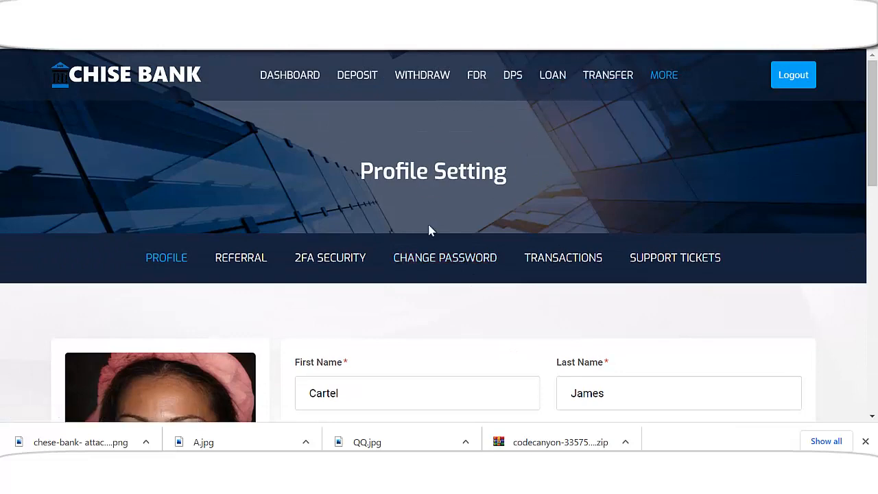
scroll(443, 270, down, 2)
scroll(453, 277, up, 2)
click(606, 77)
scroll(569, 290, down, 2)
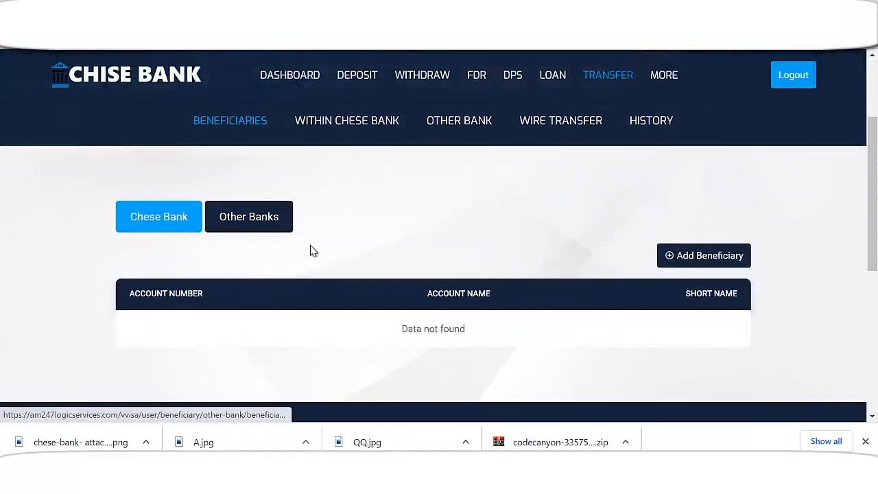
Add a Chese Bank beneficiary with the account number, the holder's account name and short name 'C'
click(712, 261)
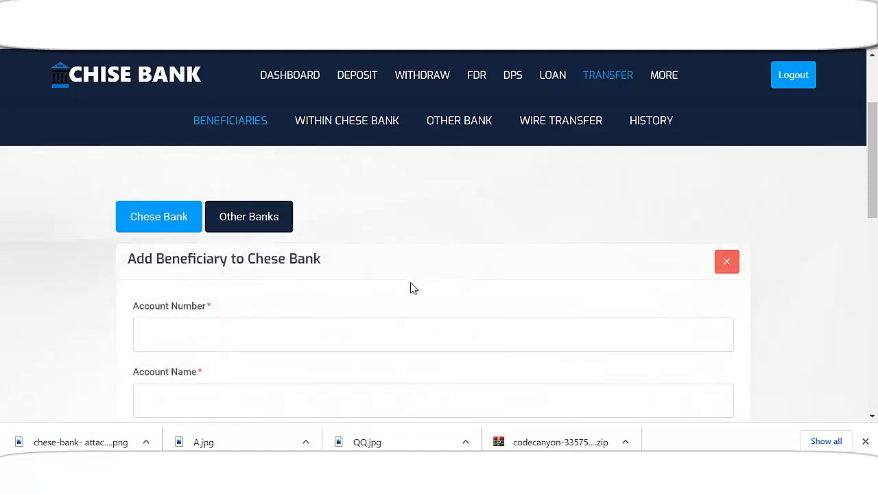
scroll(352, 294, down, 2)
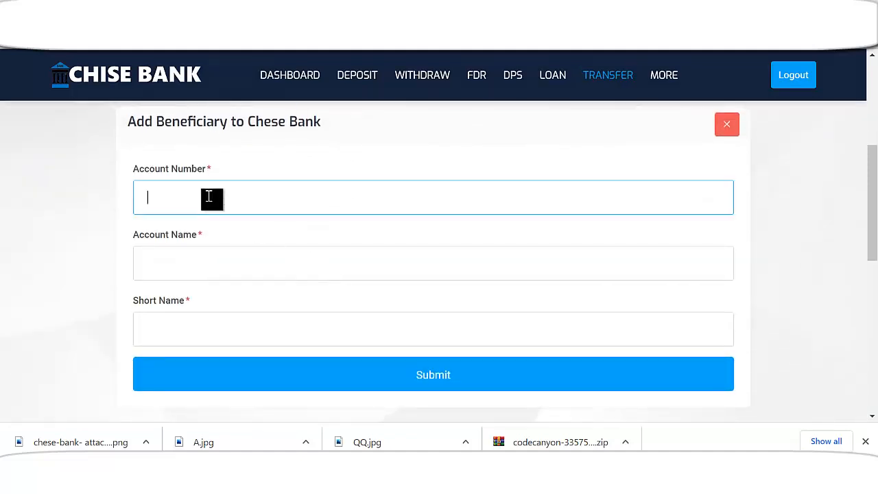
click(209, 198)
click(231, 264)
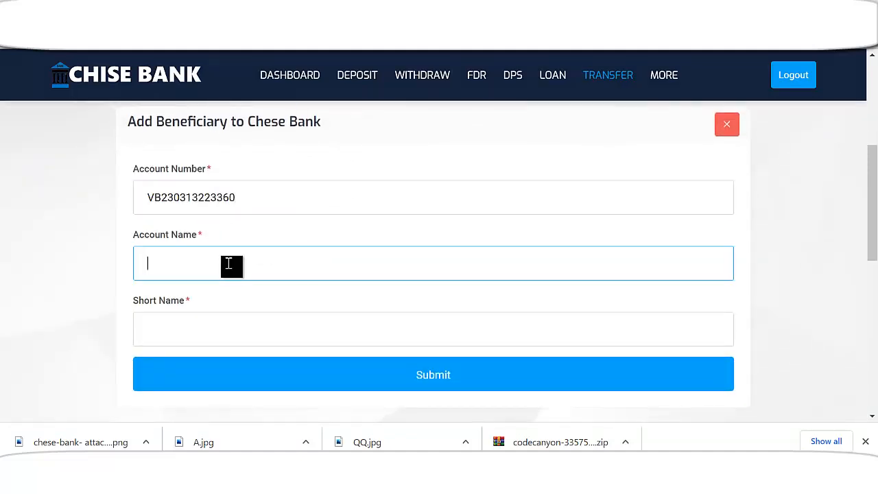
text(webbiit)
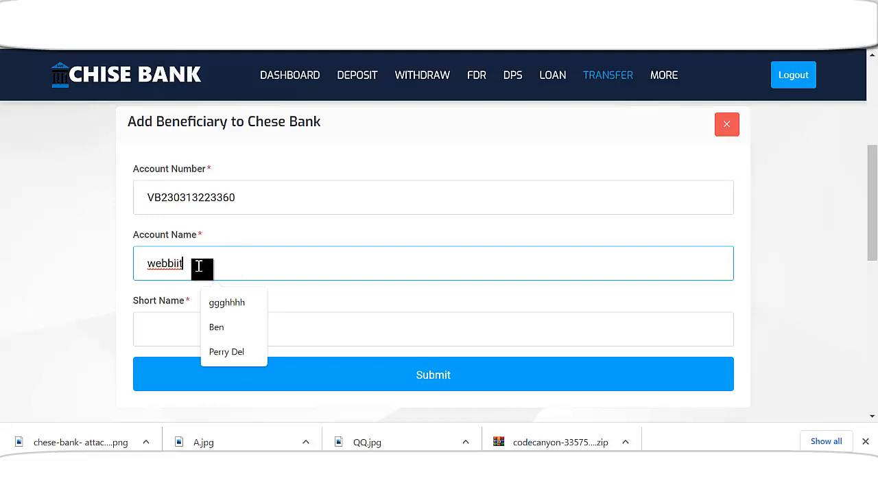
click(196, 330)
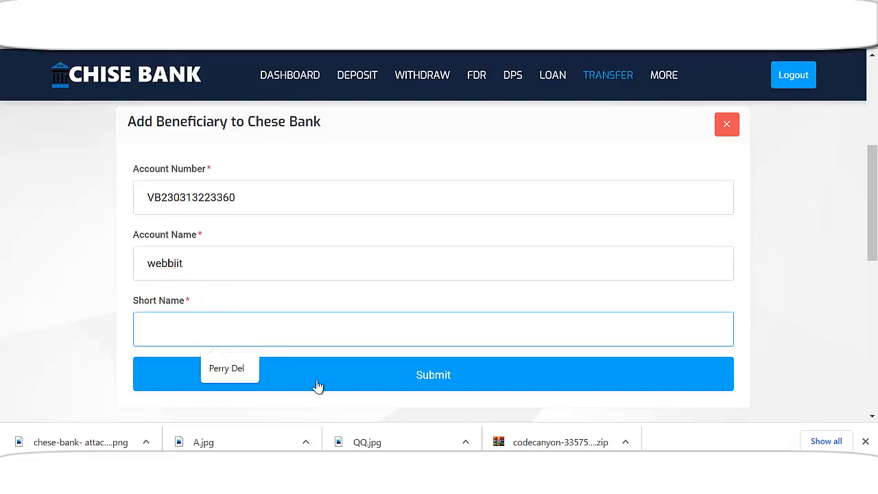
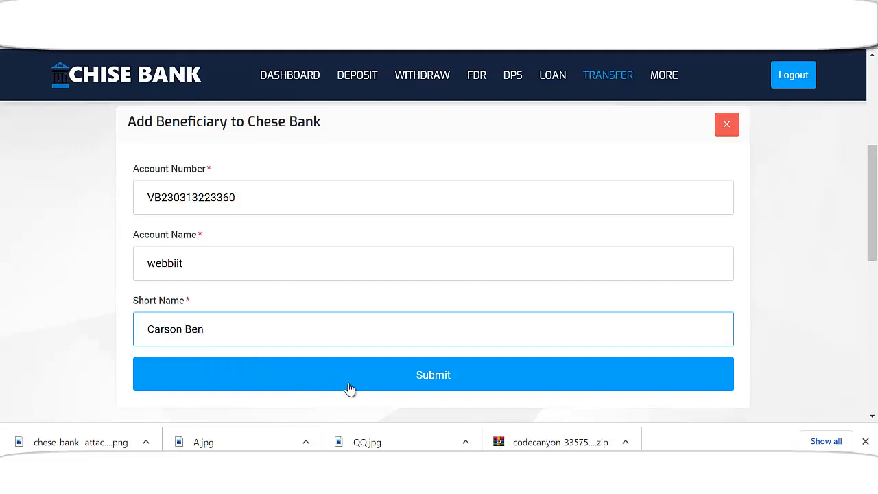
click(331, 388)
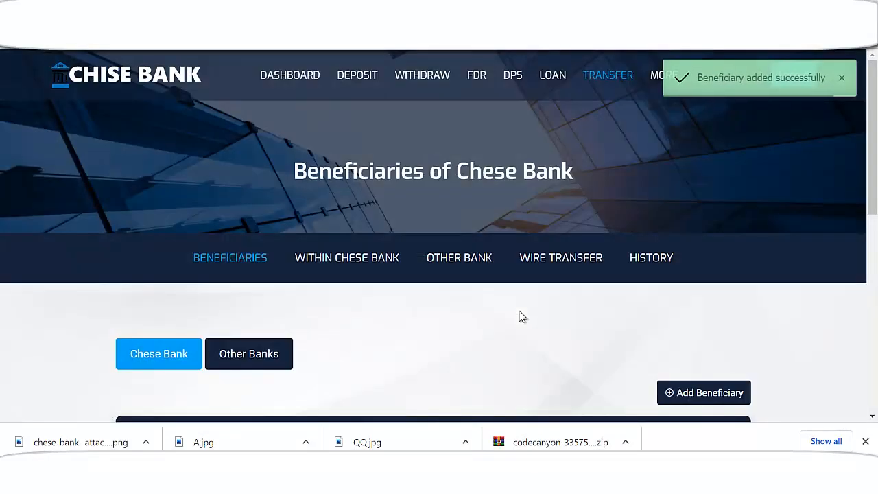
scroll(522, 314, down, 5)
scroll(267, 245, up, 3)
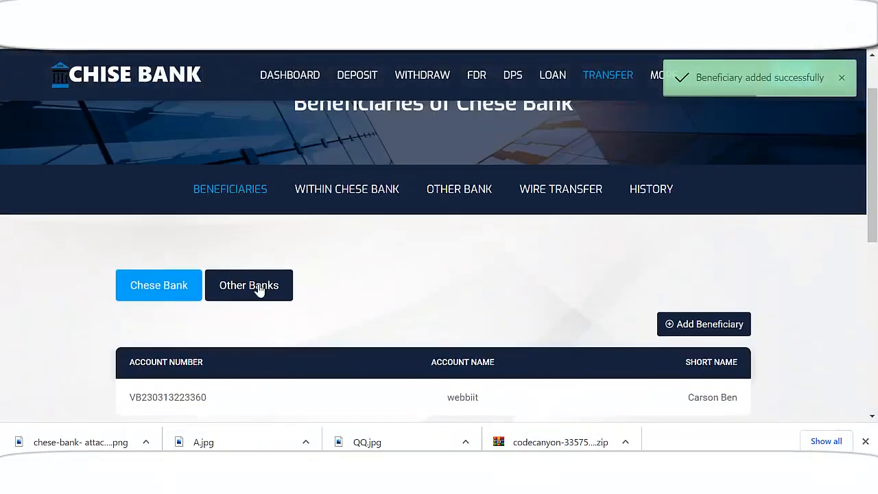
View the other-bank beneficiary's details, then return to the Chese Bank beneficiaries list
click(284, 302)
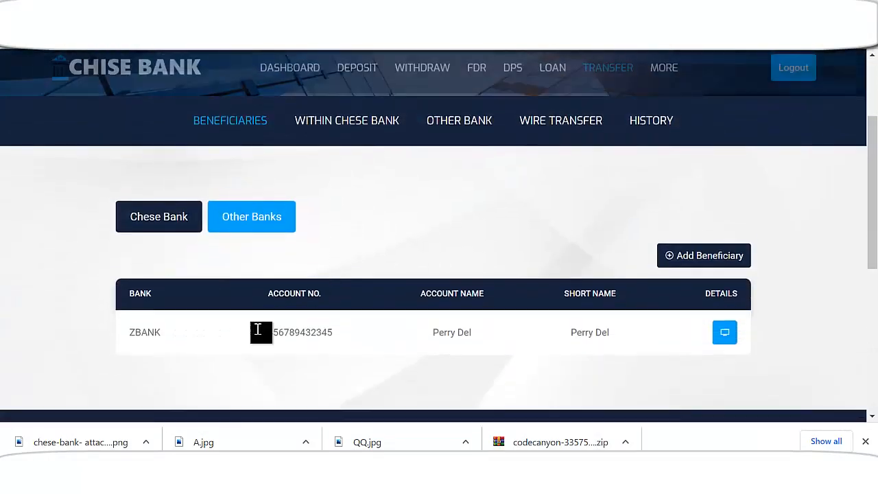
click(724, 332)
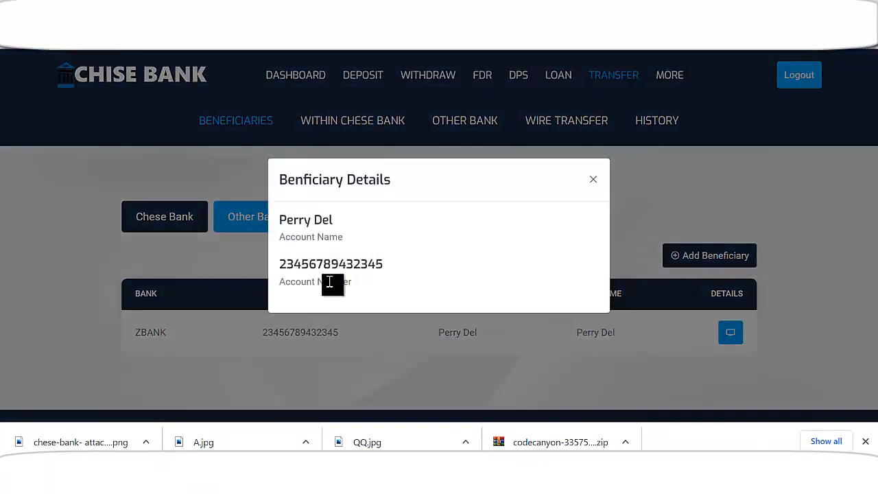
click(593, 185)
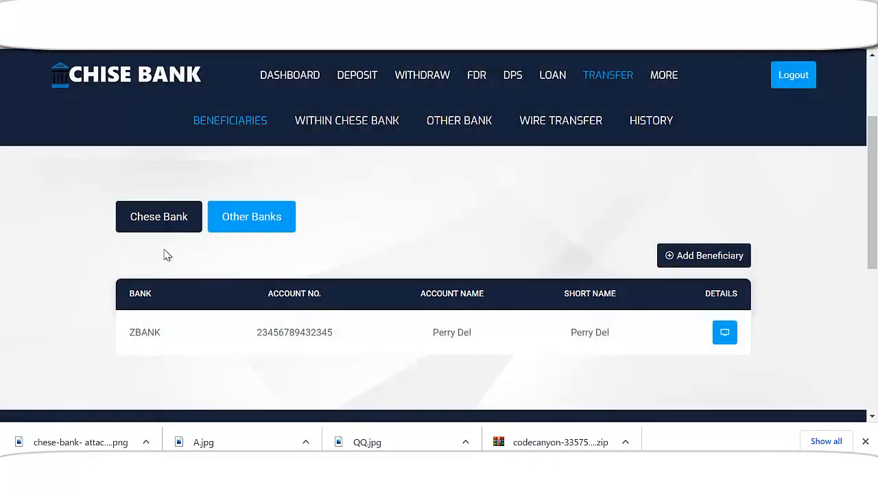
click(157, 227)
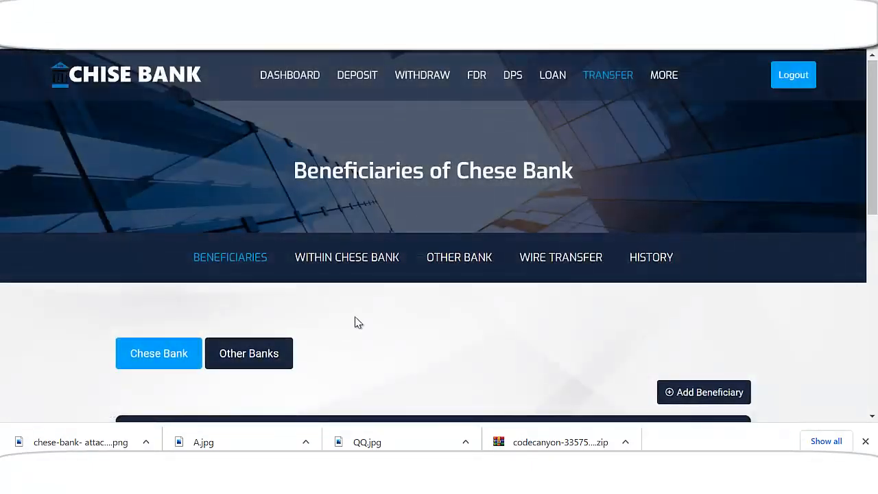
scroll(355, 322, down, 2)
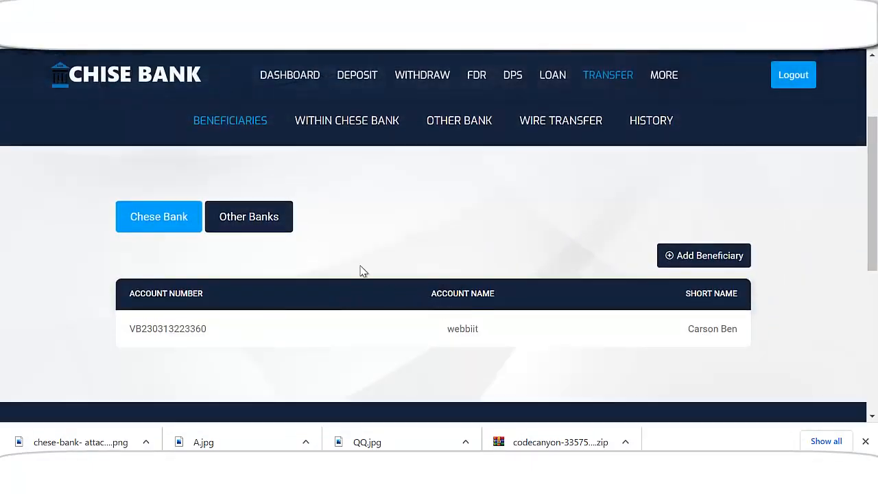
scroll(356, 267, up, 1)
Browse the Within Chese Bank, Other Bank and Wire Transfer pages, ending on Wire Transfer
click(340, 196)
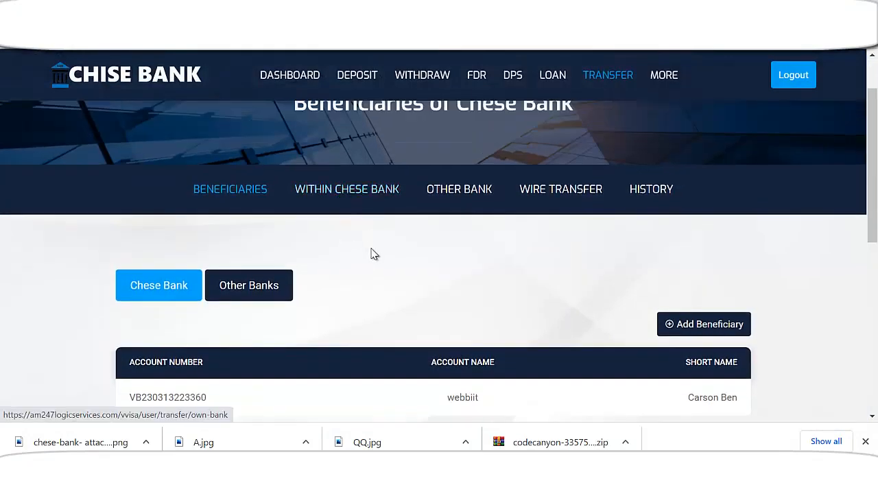
scroll(367, 307, down, 1)
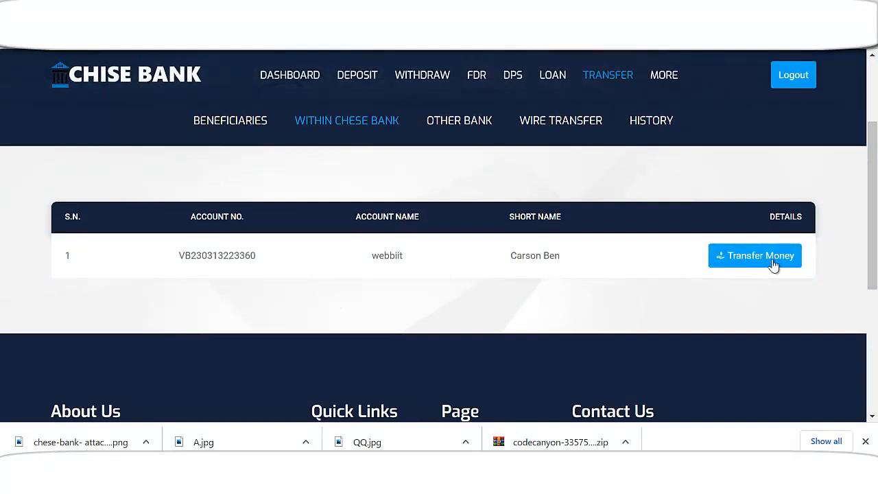
click(472, 125)
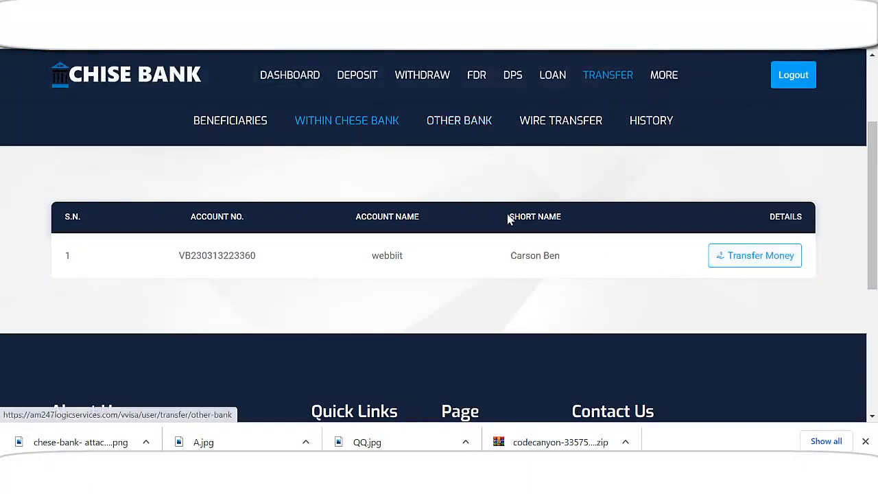
scroll(480, 261, down, 1)
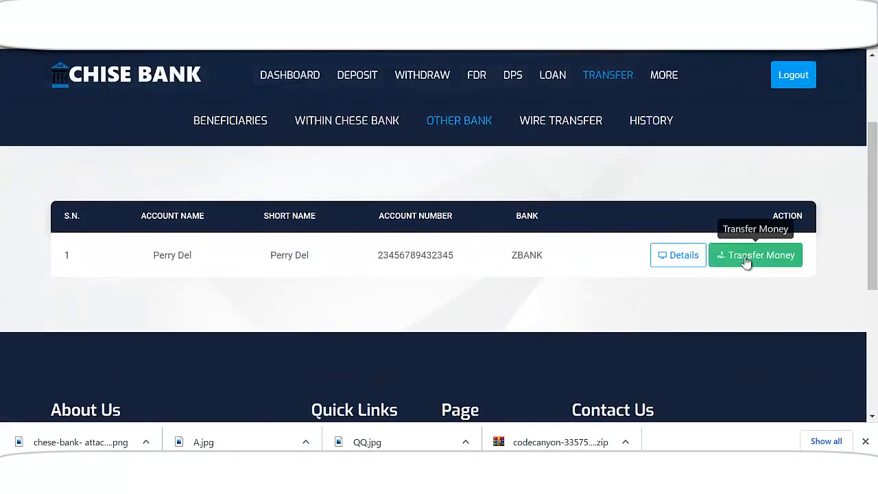
click(574, 124)
scroll(533, 276, down, 3)
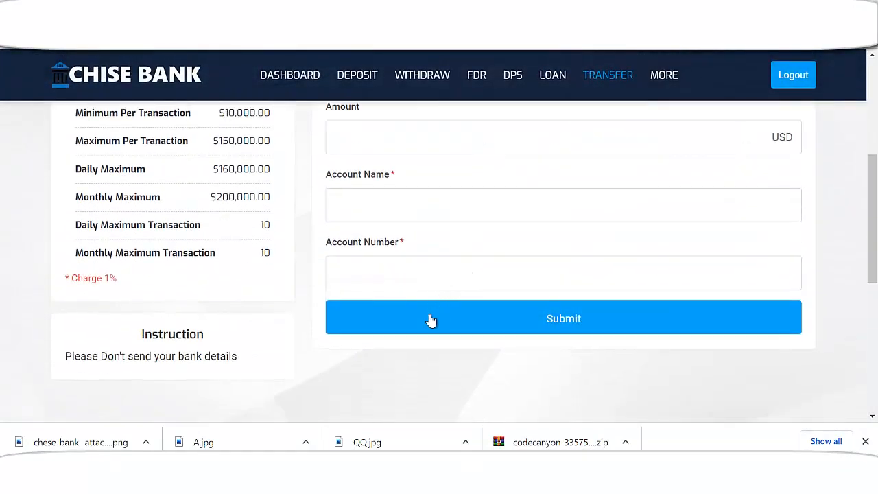
scroll(237, 334, up, 4)
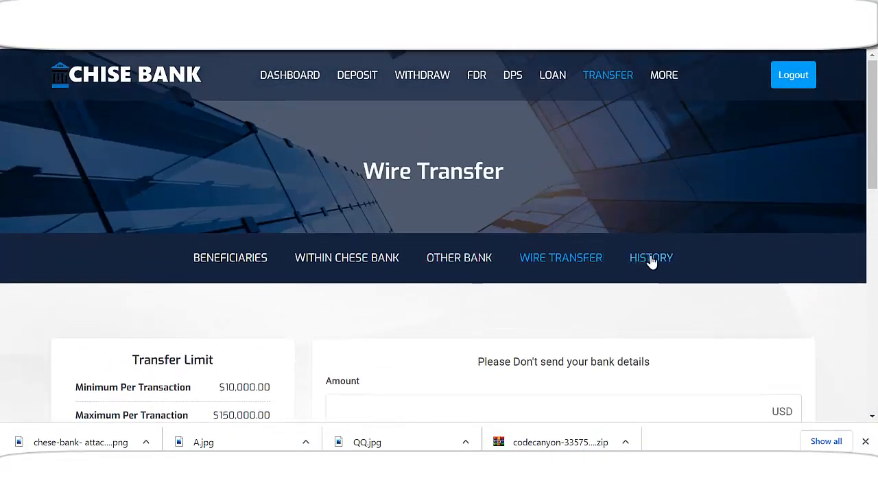
Look over the transfer history and then the deposit history
click(632, 269)
scroll(484, 294, up, 1)
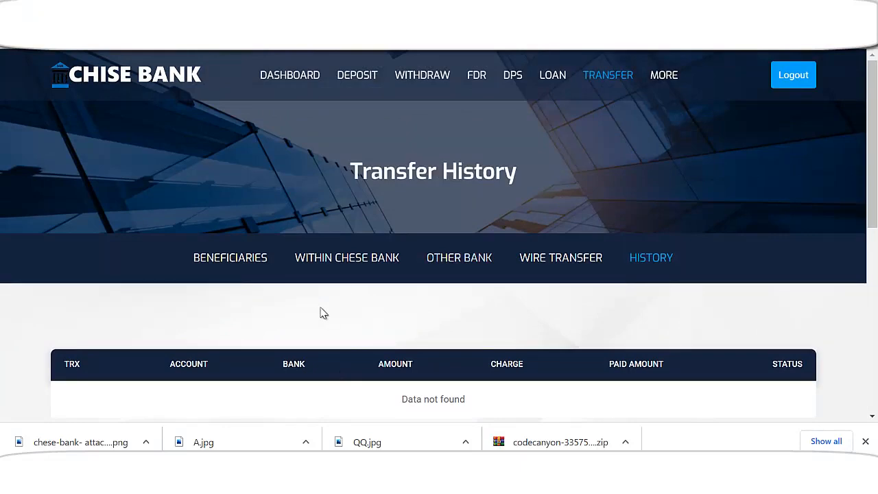
scroll(323, 315, down, 1)
scroll(310, 318, up, 1)
click(355, 87)
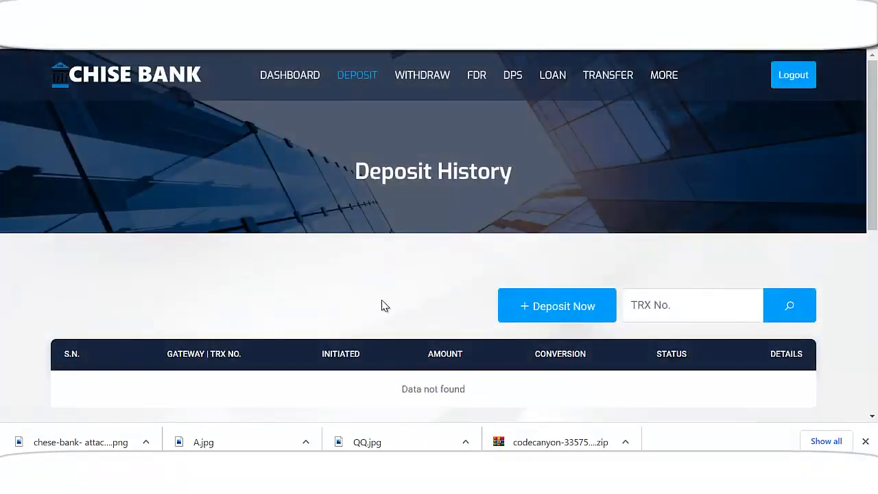
scroll(385, 306, down, 2)
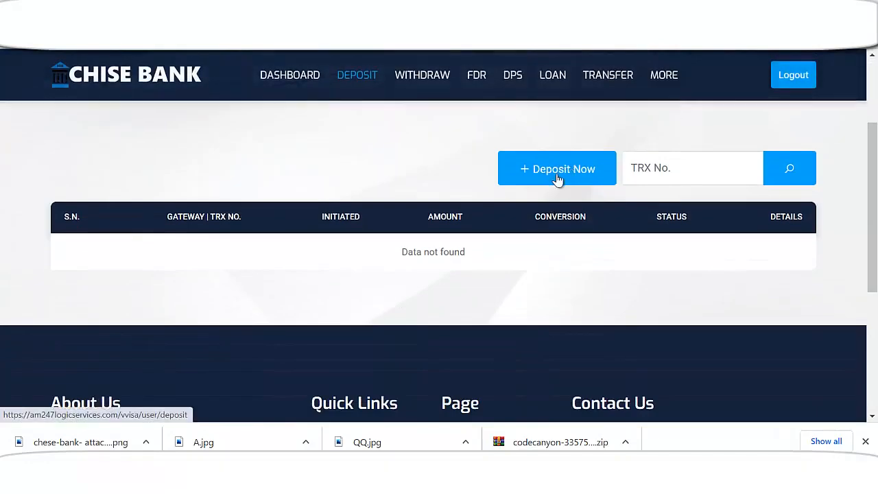
Start a new deposit and choose Paystack as the gateway
click(564, 173)
scroll(380, 309, down, 2)
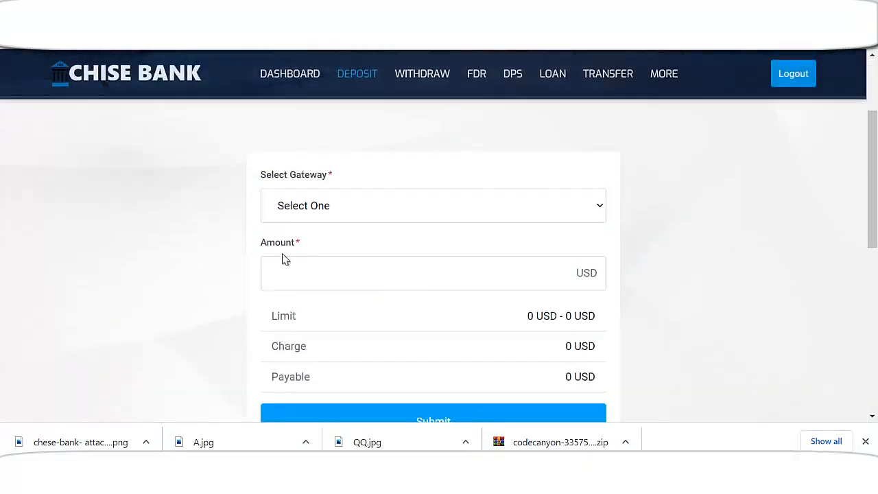
click(317, 208)
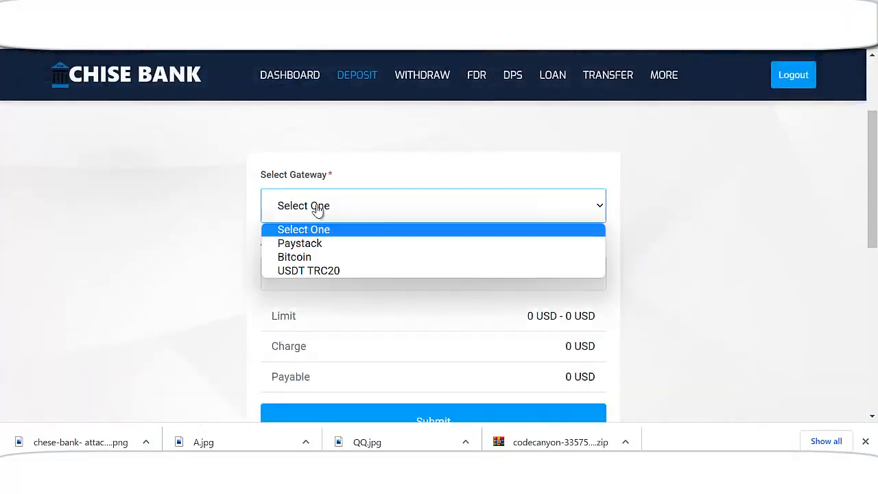
click(308, 242)
scroll(347, 238, down, 1)
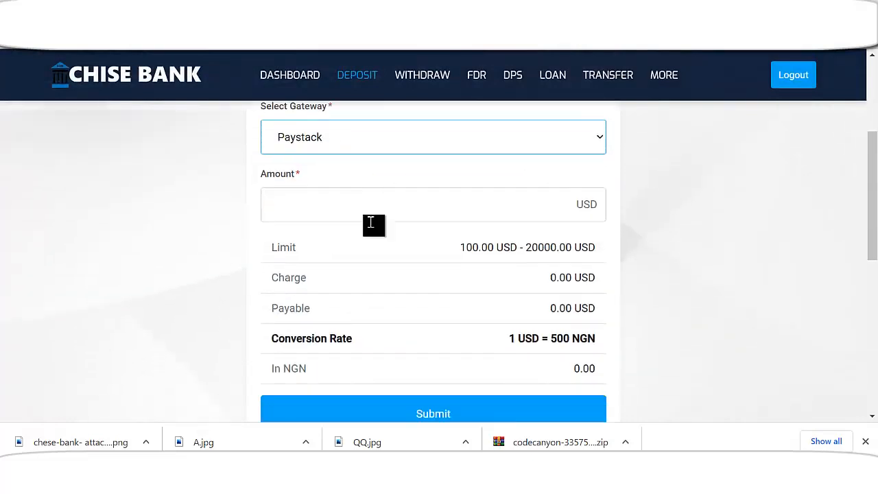
scroll(343, 203, up, 1)
click(313, 206)
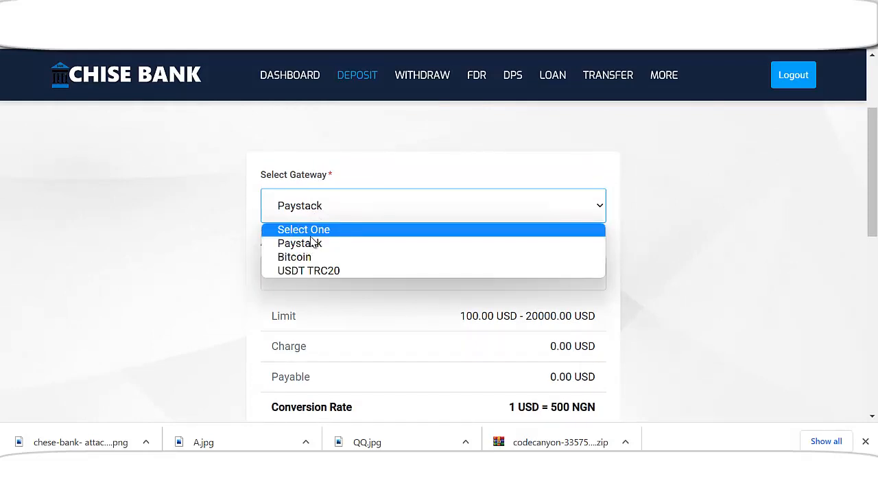
click(289, 216)
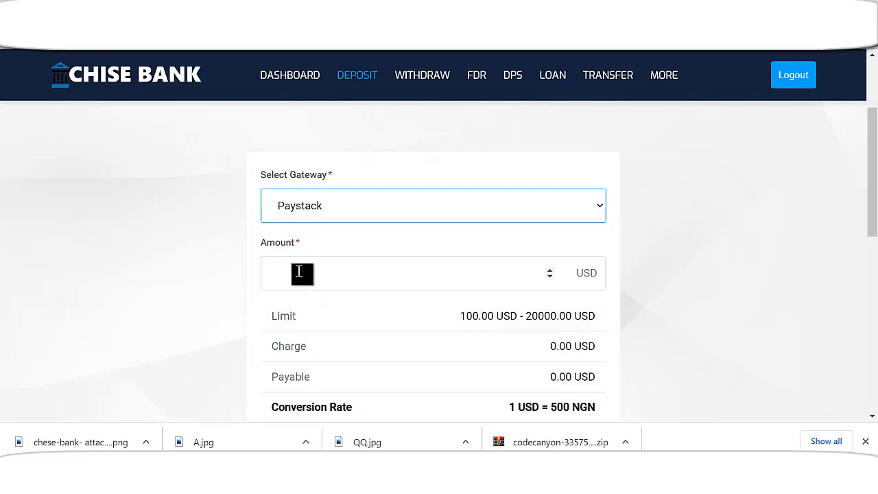
click(295, 217)
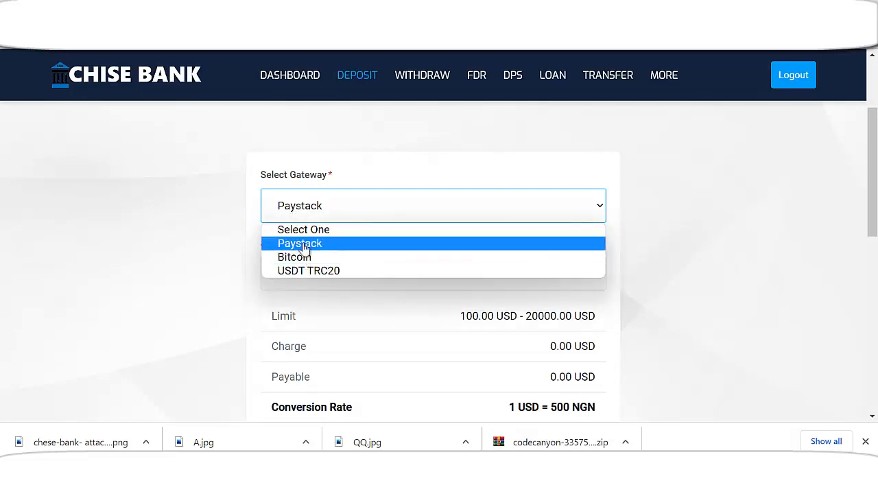
click(308, 243)
scroll(336, 274, down, 1)
Replace the amount 100 with 20000 USD and submit the deposit request
click(320, 209)
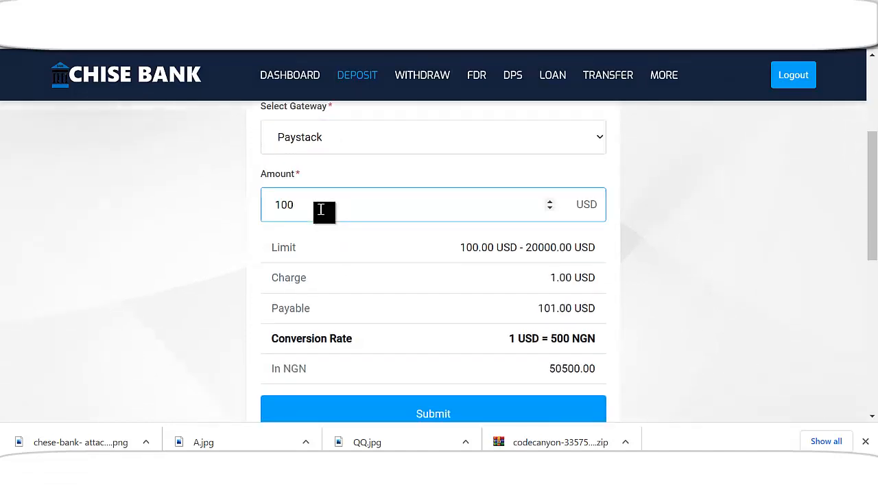
drag(319, 210, 256, 213)
text(20000)
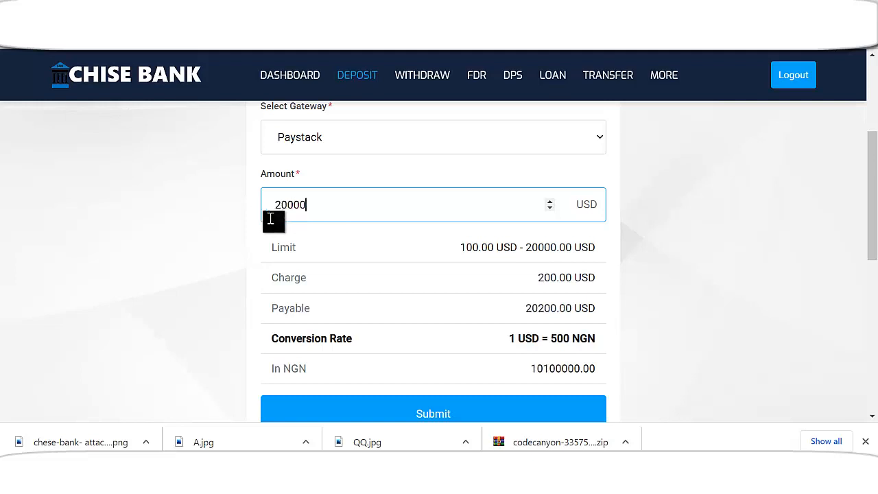
scroll(391, 310, down, 1)
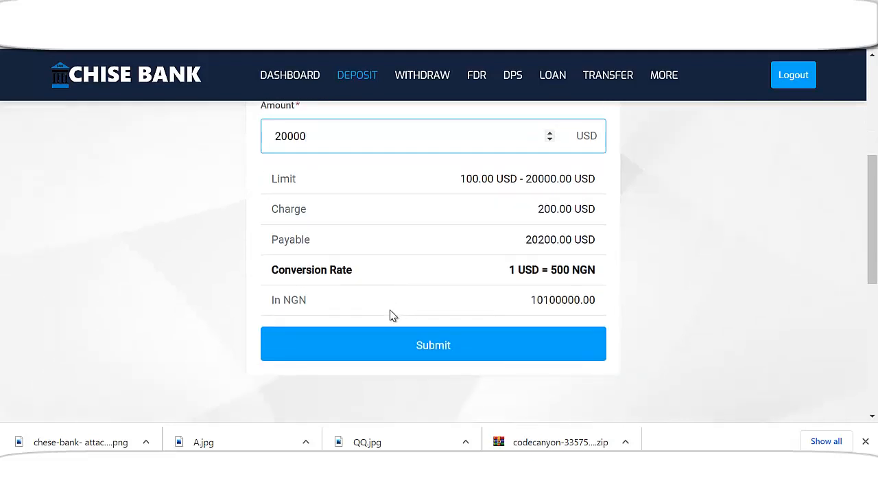
click(421, 348)
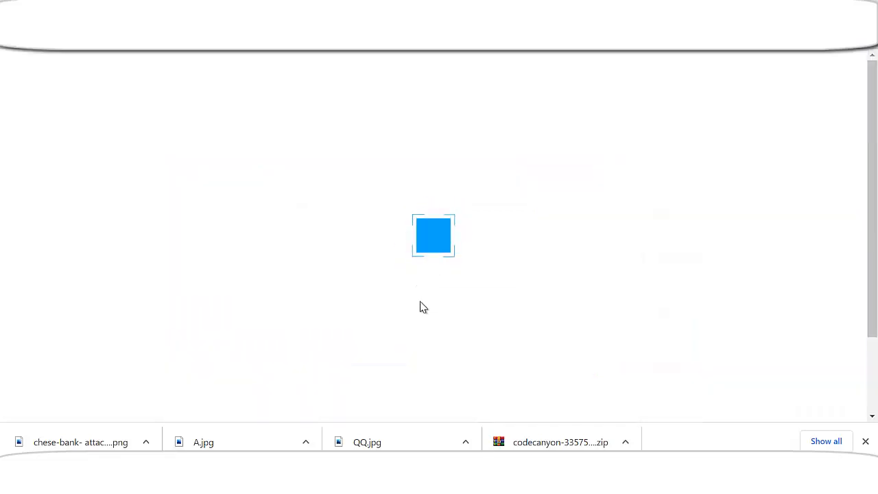
scroll(417, 302, down, 3)
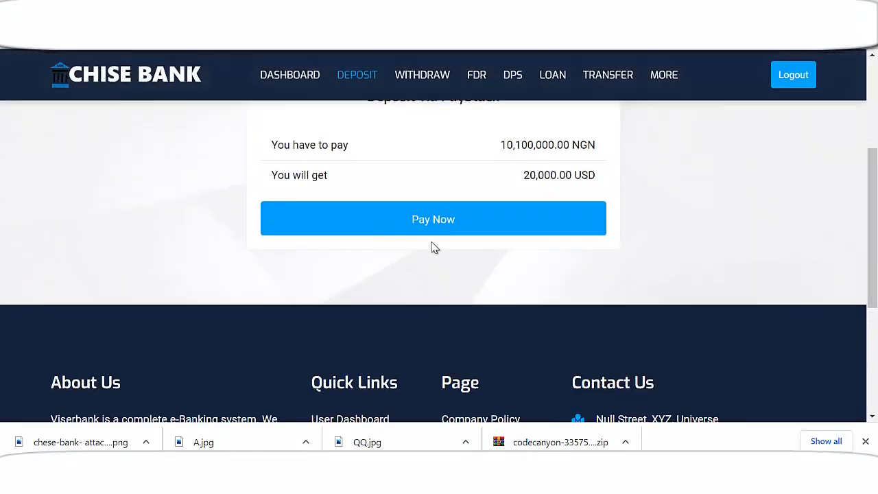
Try paying the 10,100,000.00 NGN through Paystack and dismiss its transaction error
click(439, 219)
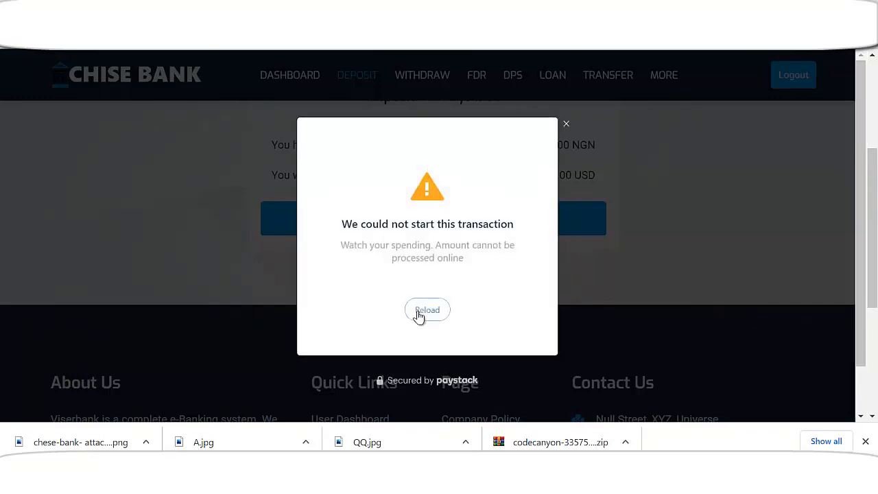
click(566, 125)
scroll(418, 308, up, 3)
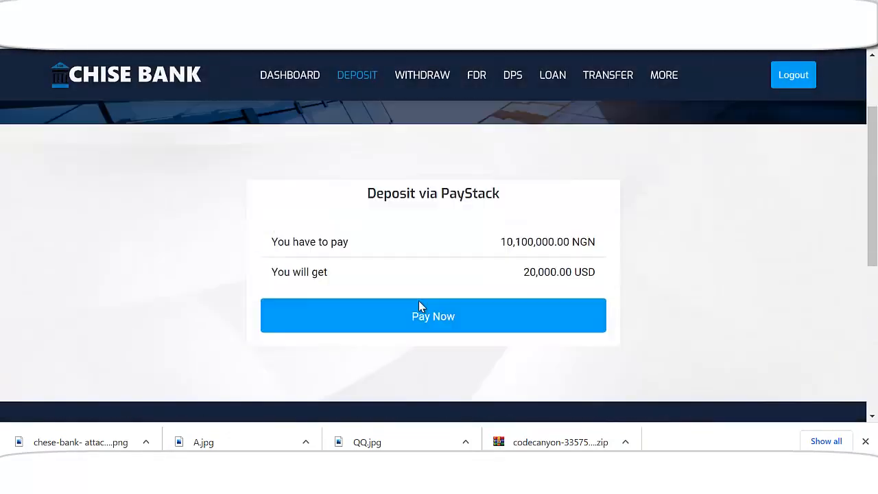
scroll(402, 283, up, 2)
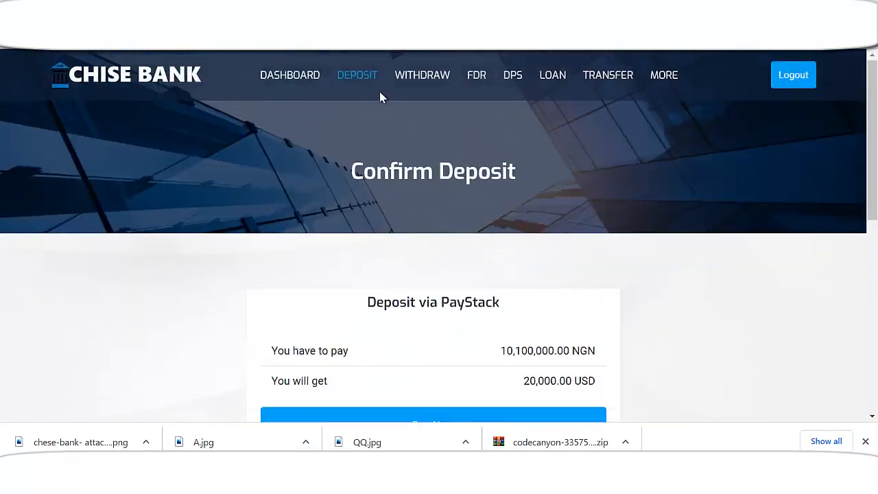
scroll(412, 268, down, 3)
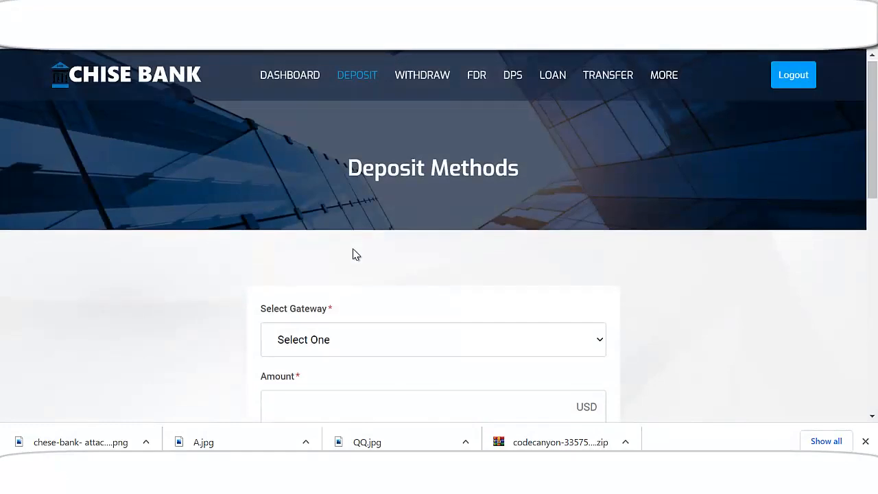
Try depositing 20,000 USD via USDT TRC20 and get the 'Please follow deposit limit' error
scroll(352, 253, down, 2)
click(329, 209)
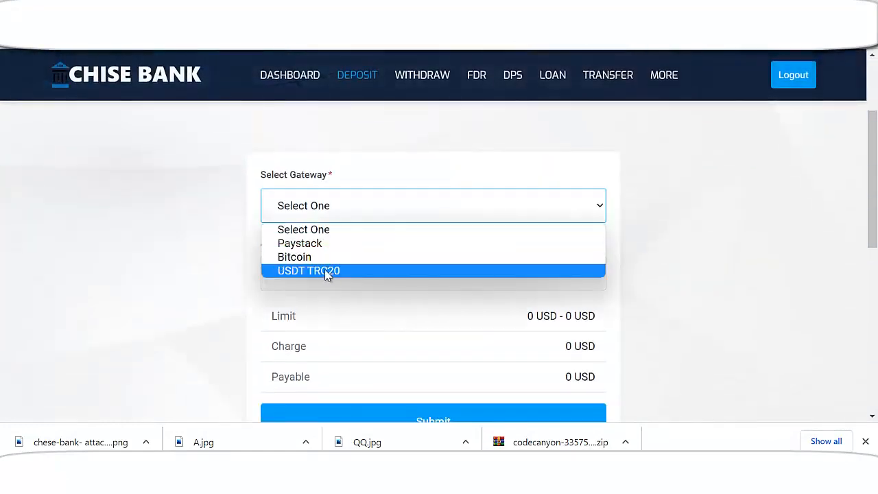
click(309, 271)
scroll(360, 252, down, 1)
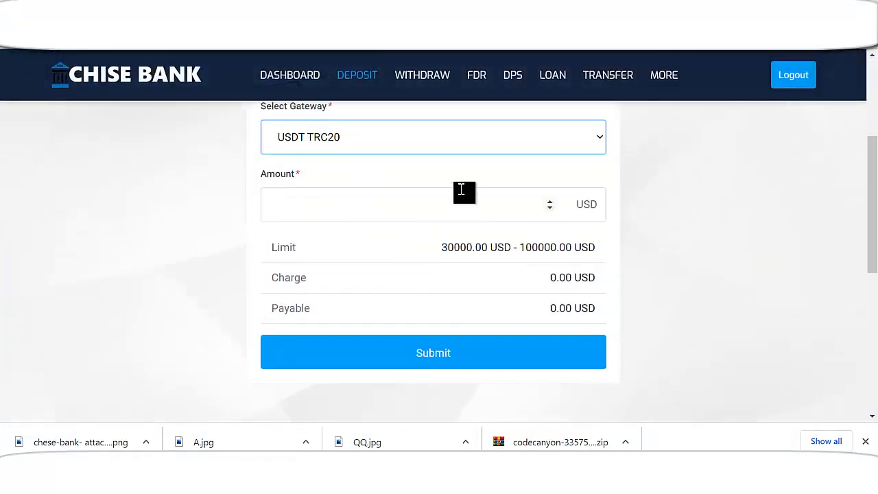
click(350, 213)
text(20000)
scroll(412, 257, down, 1)
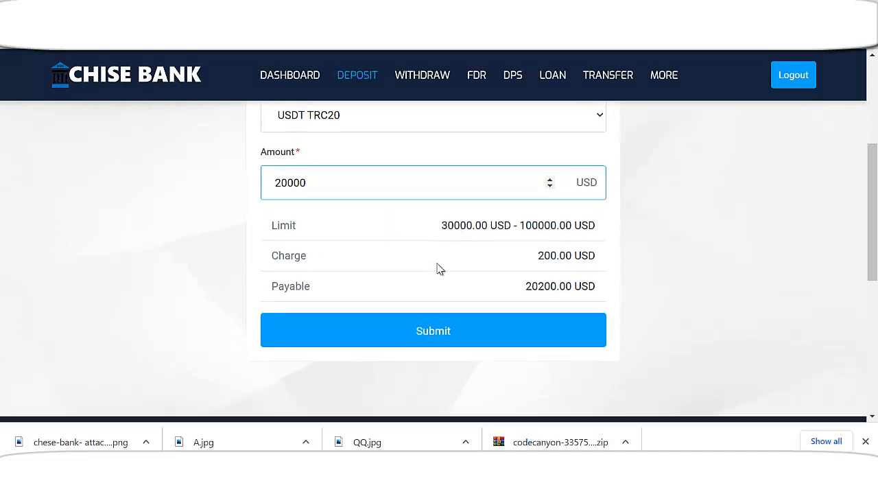
click(453, 280)
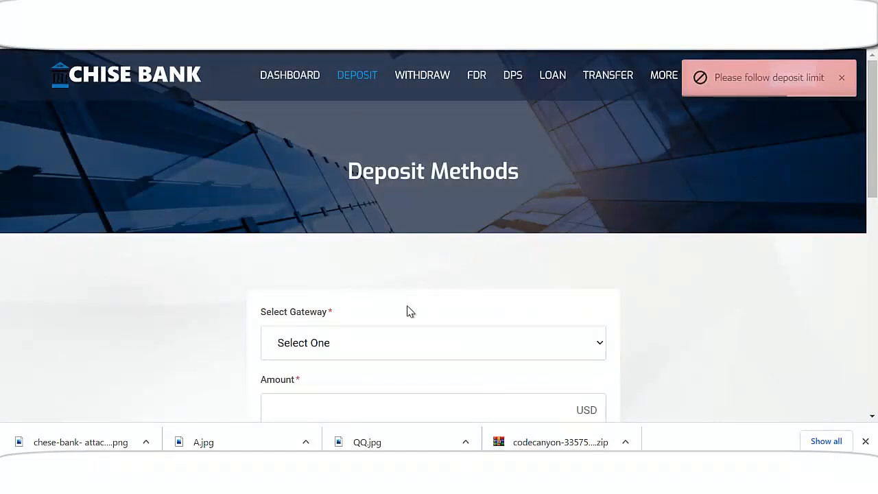
scroll(409, 311, down, 2)
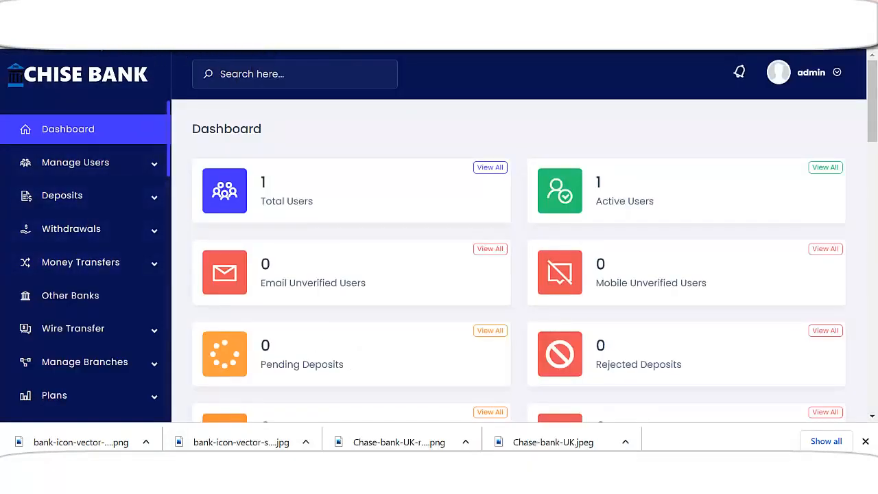
Inspect the USDT TRC20 manual gateway settings: 30,000 USD minimum, 100,000 USD maximum, and deposit instructions
scroll(233, 188, down, 2)
scroll(370, 364, up, 2)
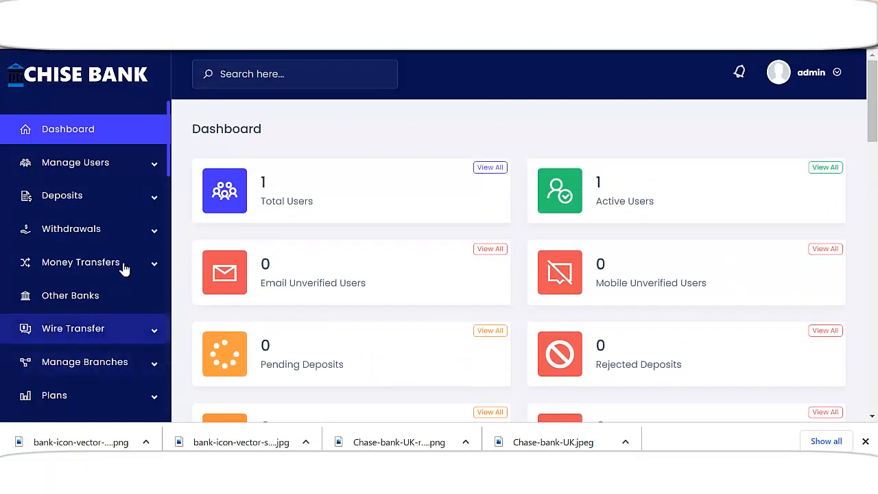
scroll(131, 274, down, 4)
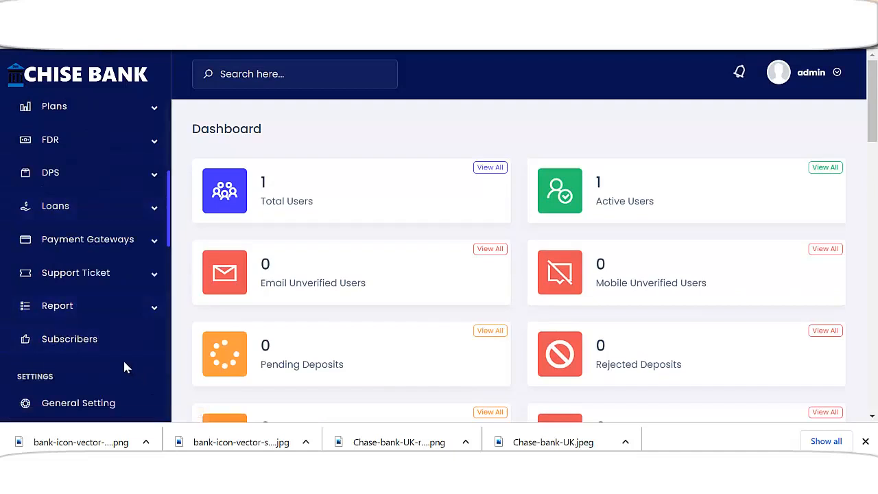
click(129, 241)
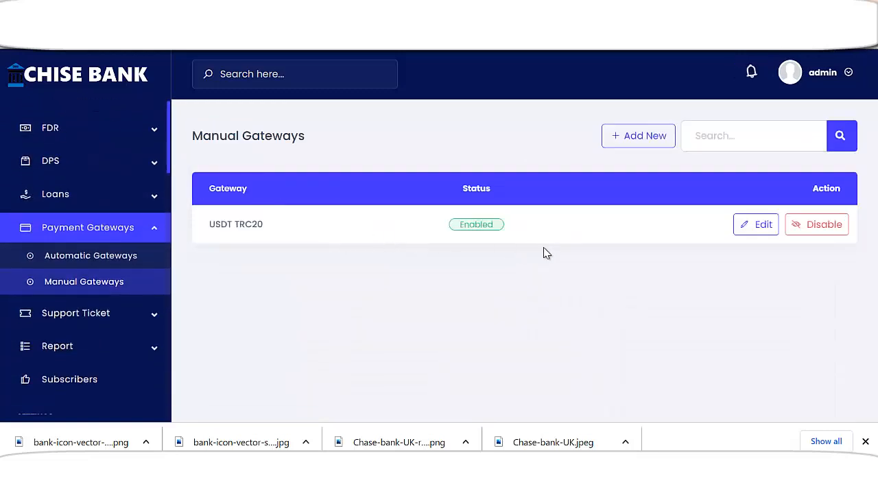
click(757, 227)
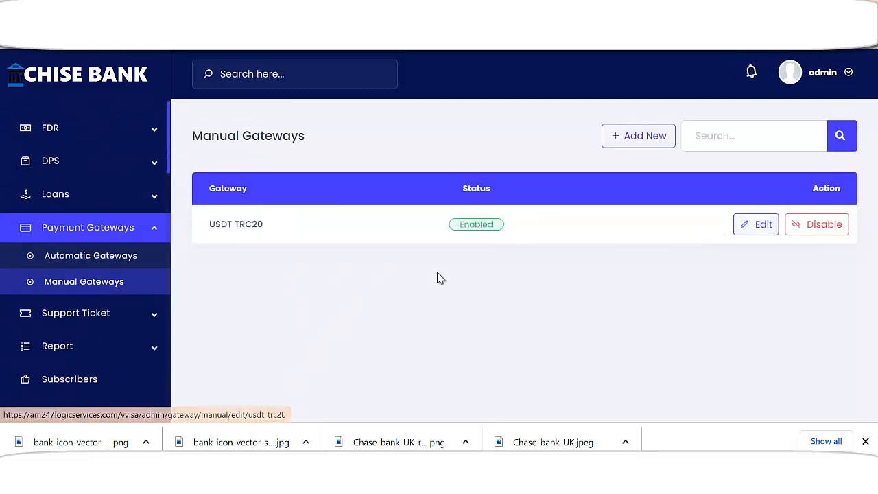
scroll(368, 281, down, 2)
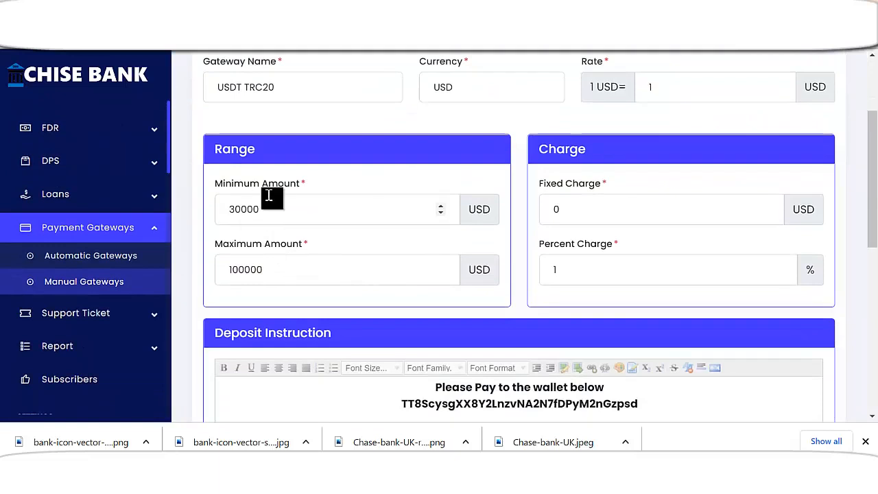
drag(240, 210, 226, 210)
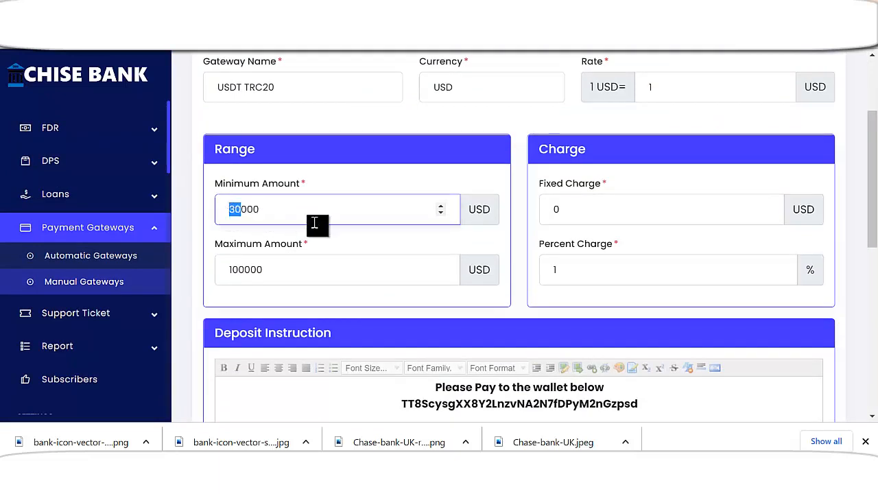
scroll(347, 274, down, 2)
click(476, 294)
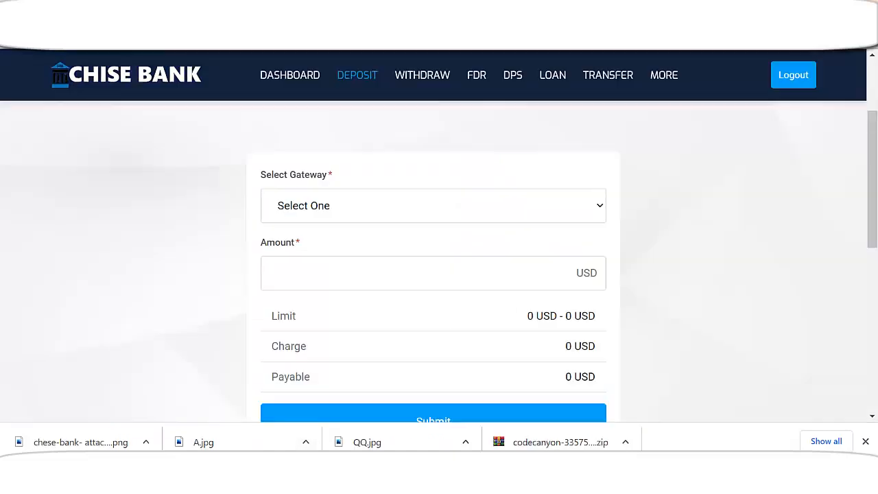
Submit a 40,000 USD USDT TRC20 deposit, noting the 400.00 USD charge
click(377, 211)
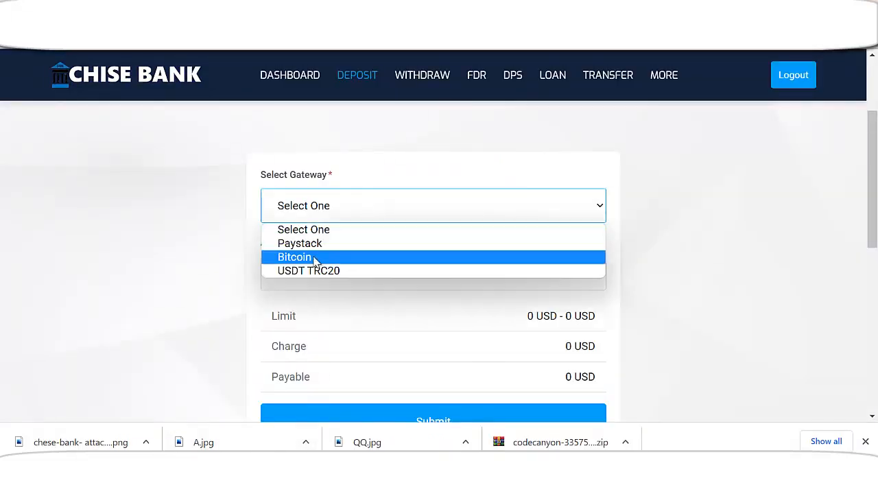
click(318, 269)
click(350, 272)
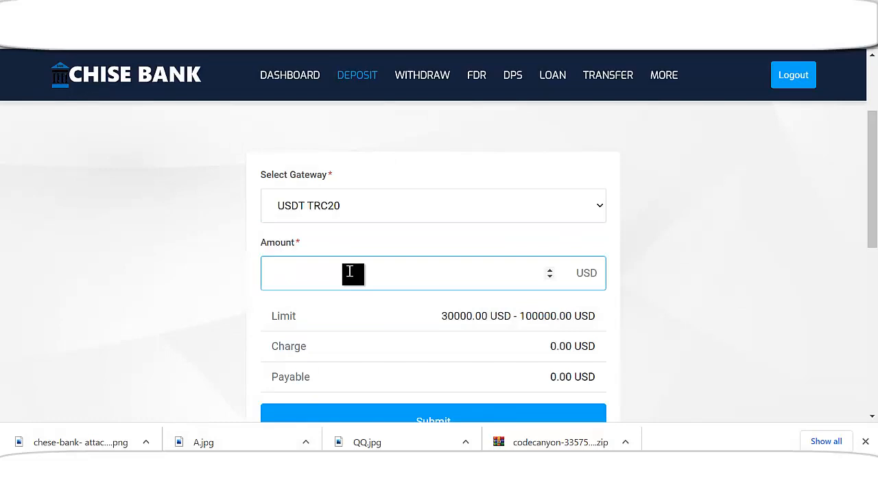
drag(349, 272, 267, 272)
text(40000)
scroll(519, 304, down, 2)
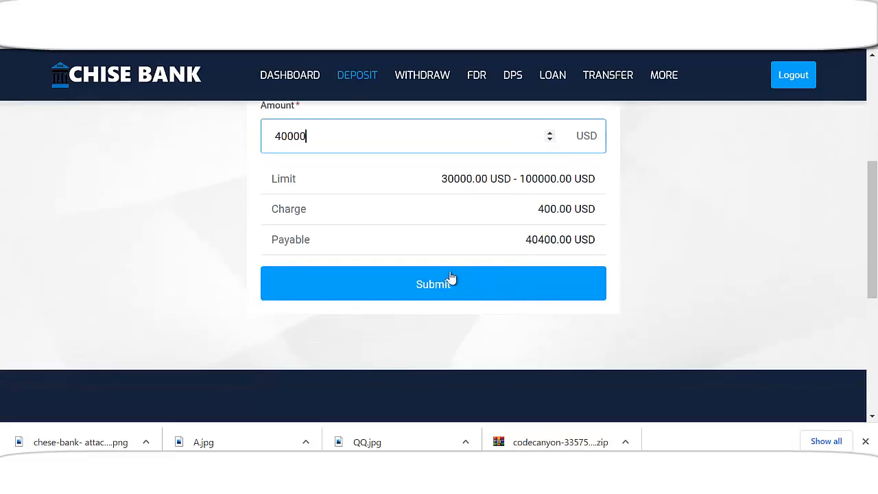
double_click(545, 210)
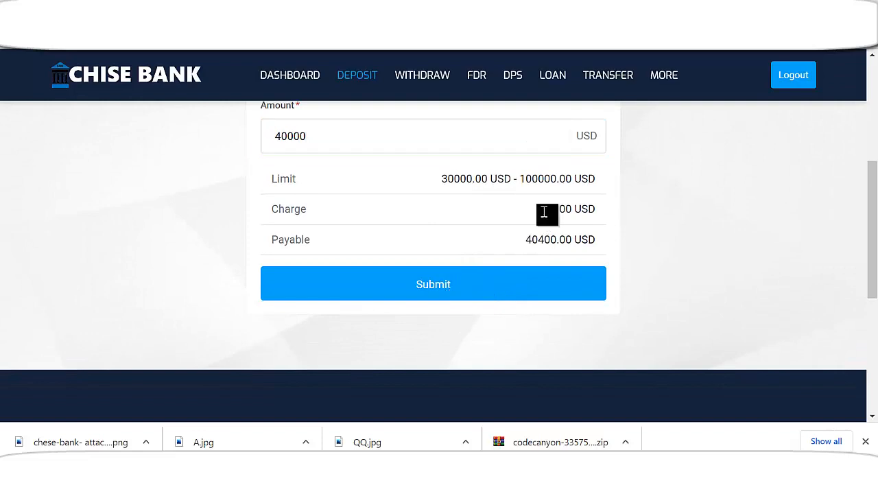
click(452, 291)
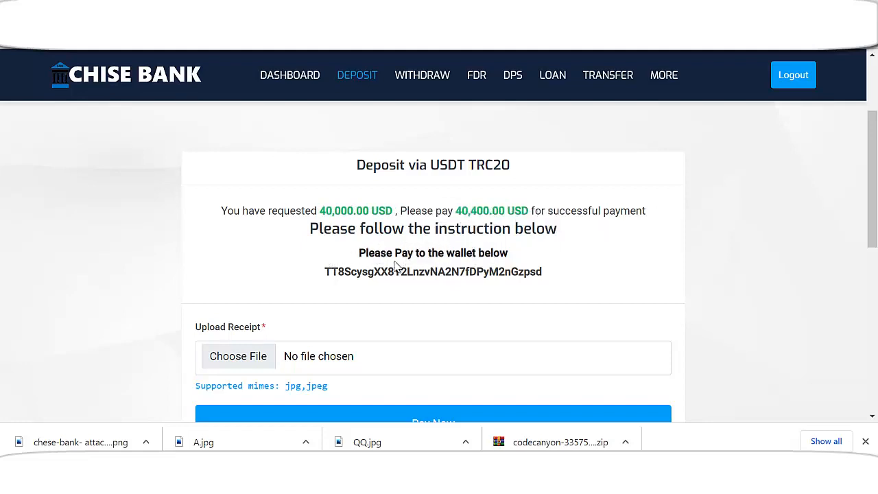
drag(361, 254, 509, 254)
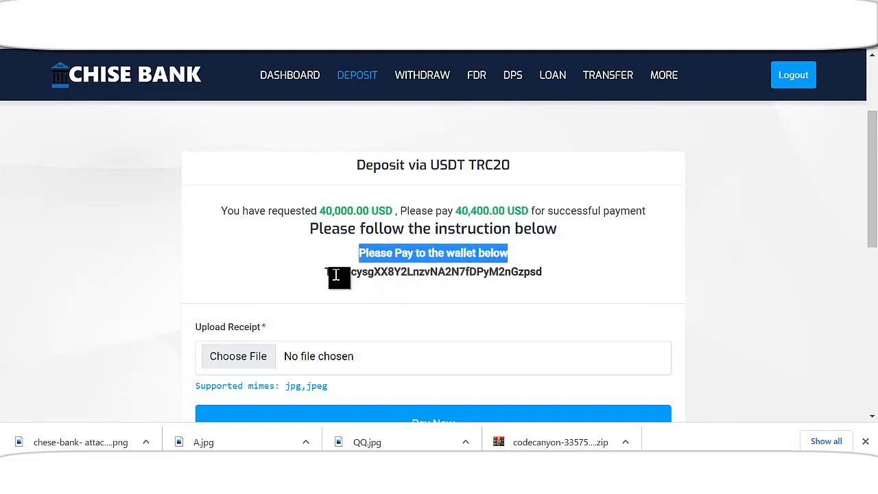
click(381, 276)
double_click(381, 275)
scroll(351, 353, down, 1)
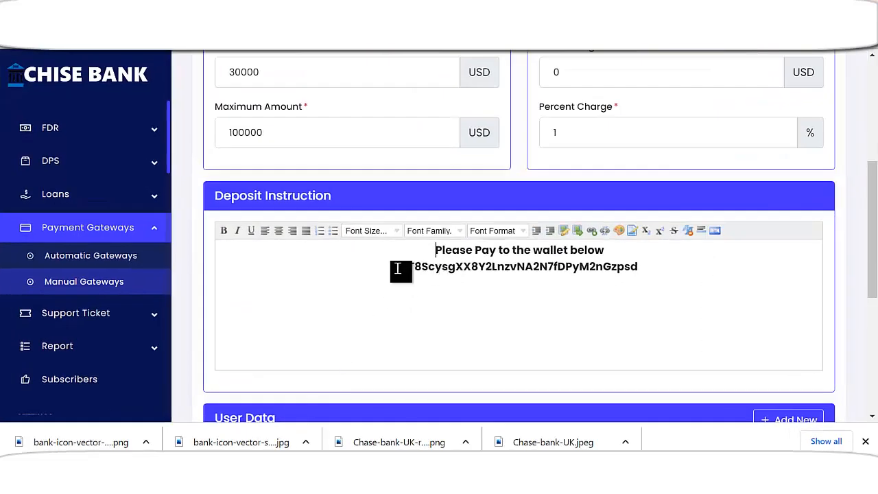
drag(402, 267, 640, 269)
click(622, 274)
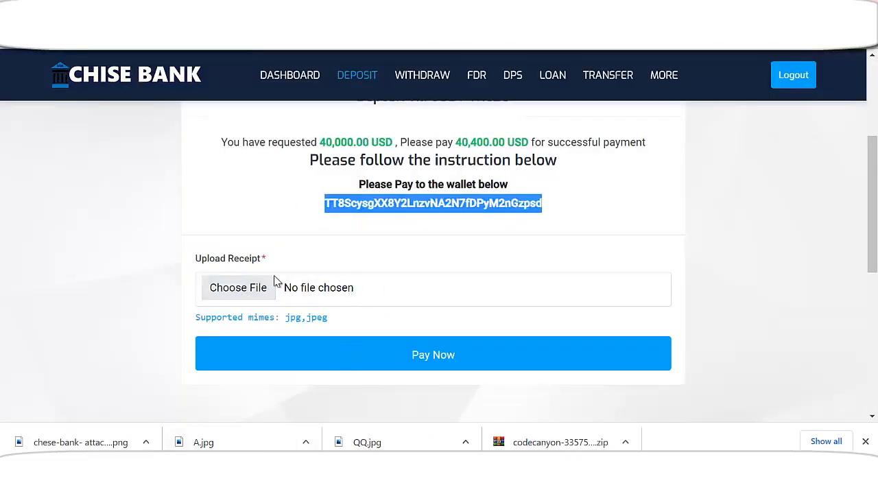
Attach SHAKA POLYTECHNIC.jpg as the payment receipt and pay the 40,400 USD deposit
click(252, 292)
scroll(264, 181, down, 5)
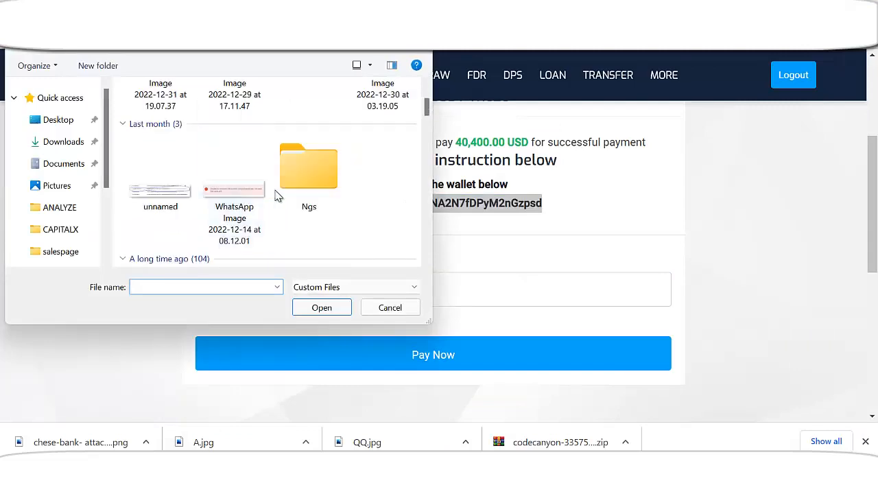
double_click(382, 206)
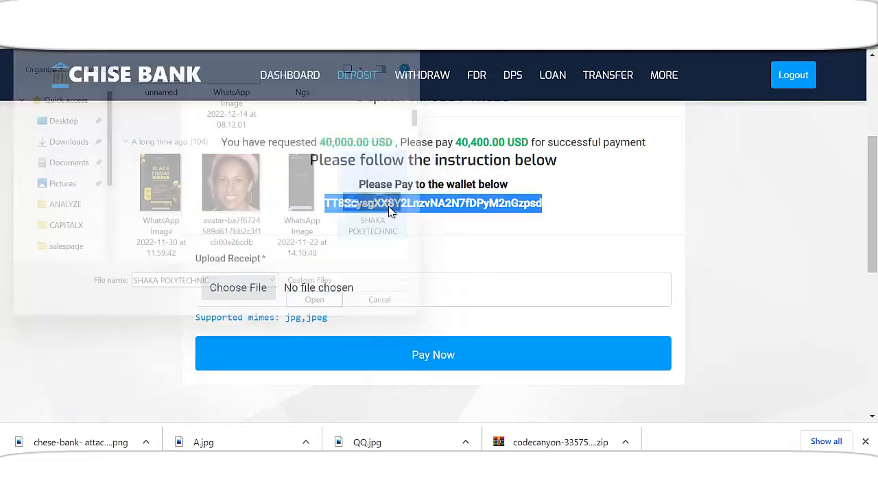
scroll(320, 280, down, 2)
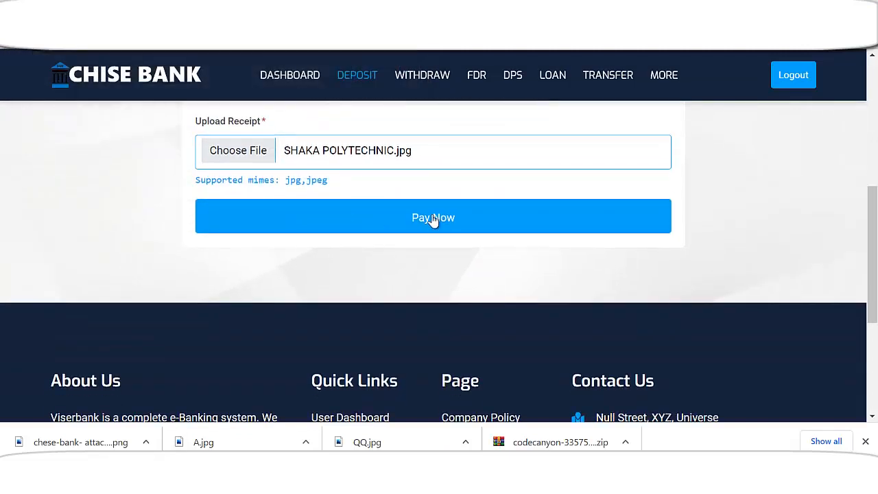
click(434, 219)
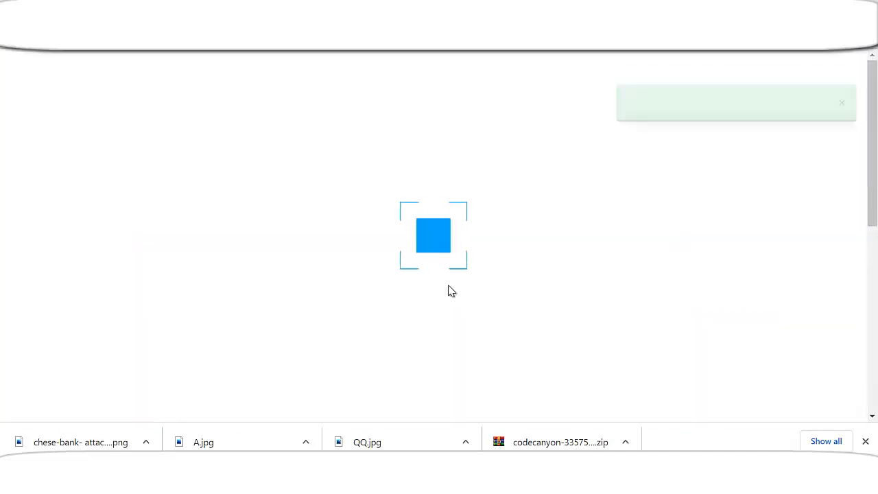
scroll(635, 297, down, 2)
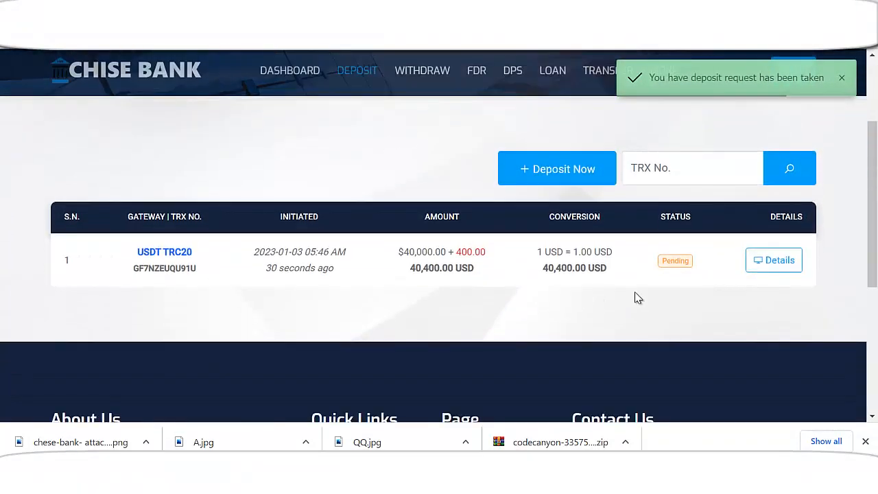
View the pending 40,400 USD deposit's details, then close them
click(774, 267)
click(590, 210)
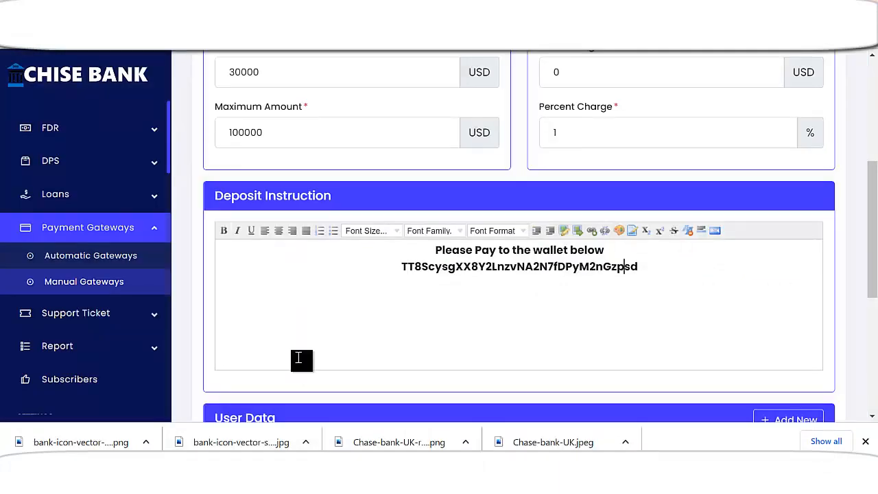
scroll(298, 357, up, 1)
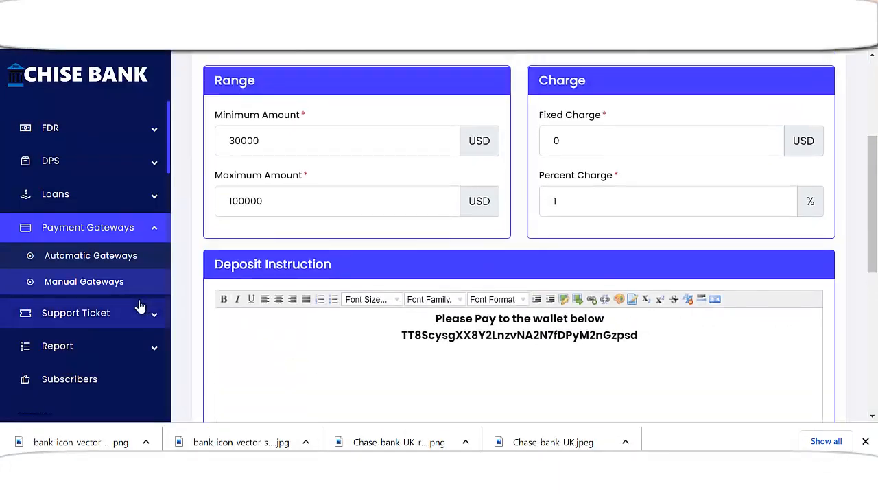
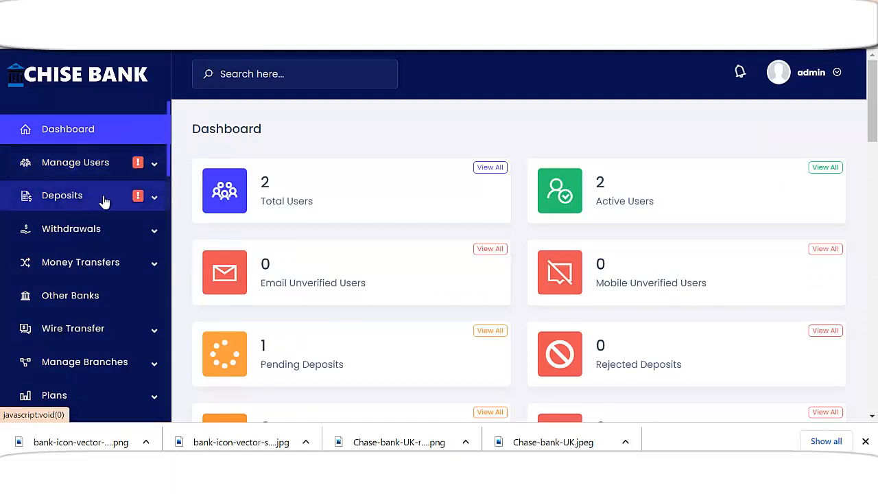
Approve the 40,000 USD USDT TRC20 deposit from its Pending Deposits details page
click(107, 197)
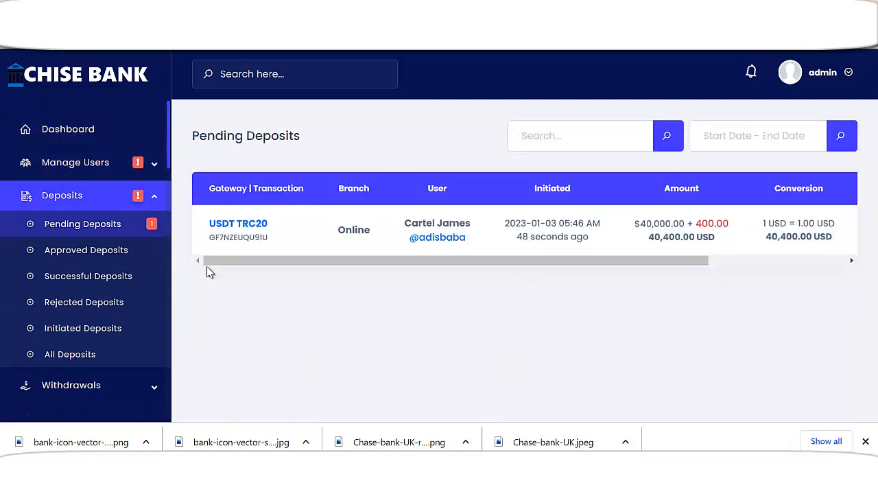
drag(700, 263, 825, 265)
click(819, 234)
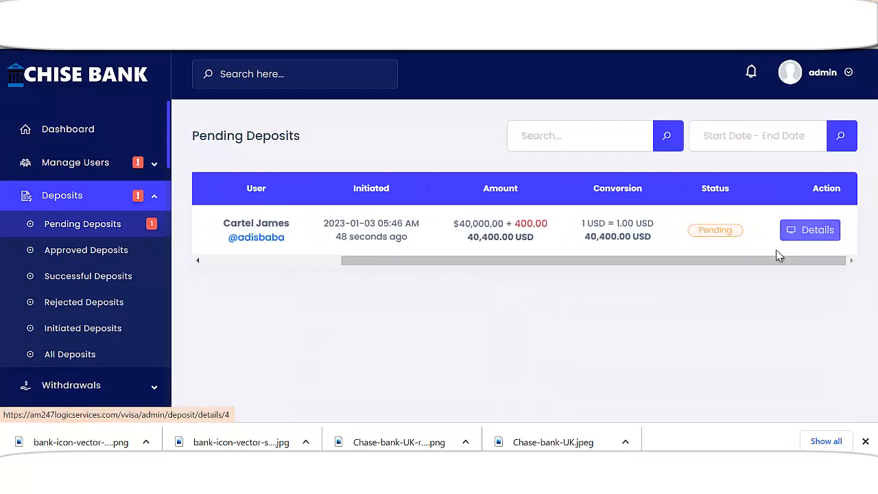
scroll(531, 286, down, 3)
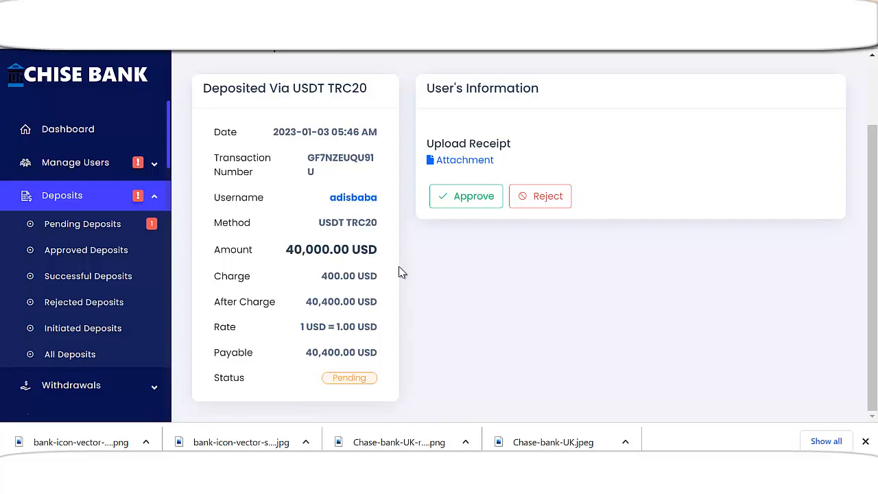
click(473, 197)
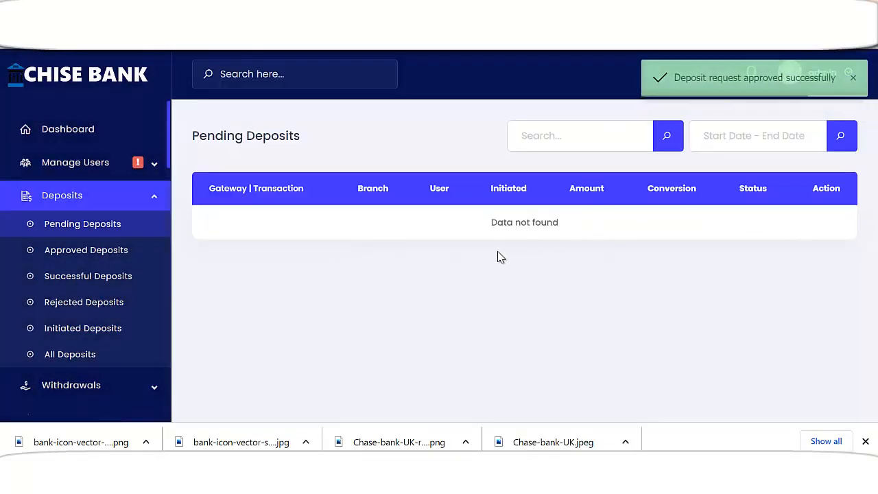
scroll(129, 260, down, 2)
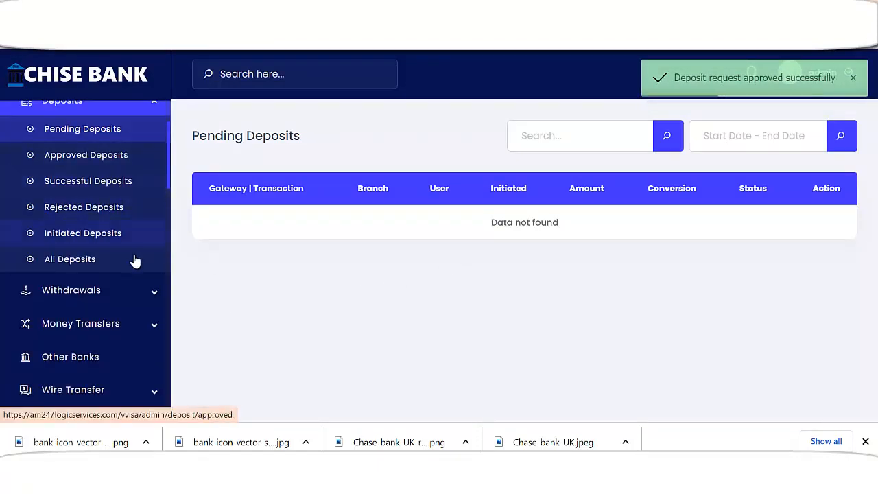
scroll(133, 261, up, 2)
Mark the KYC-pending customer's KYC as Verified and submit their user details
click(90, 170)
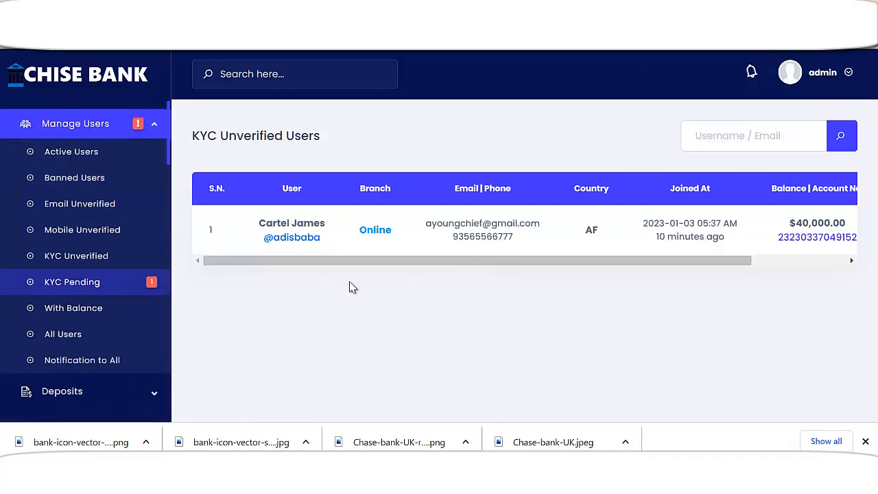
drag(472, 264, 701, 259)
click(814, 229)
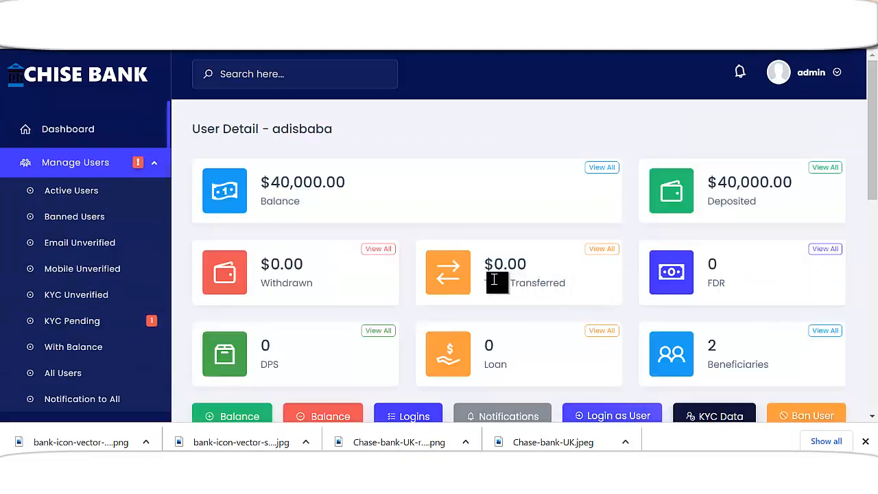
scroll(494, 282, down, 6)
scroll(370, 261, down, 3)
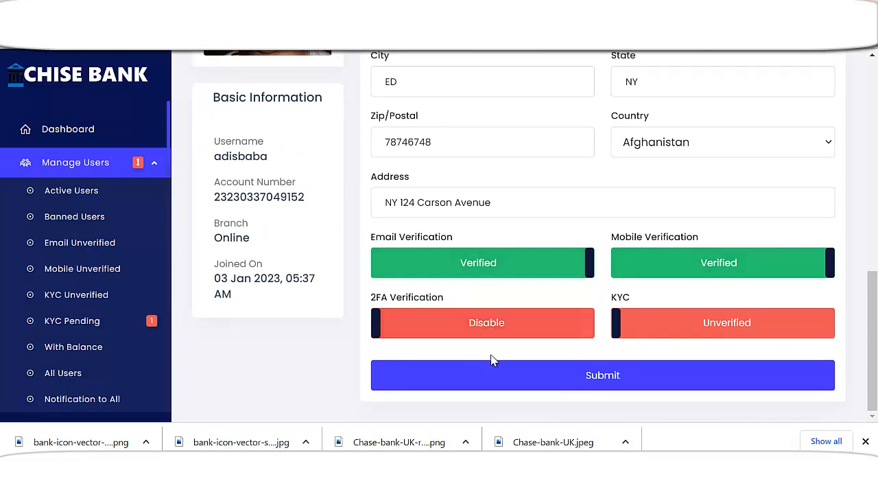
click(728, 332)
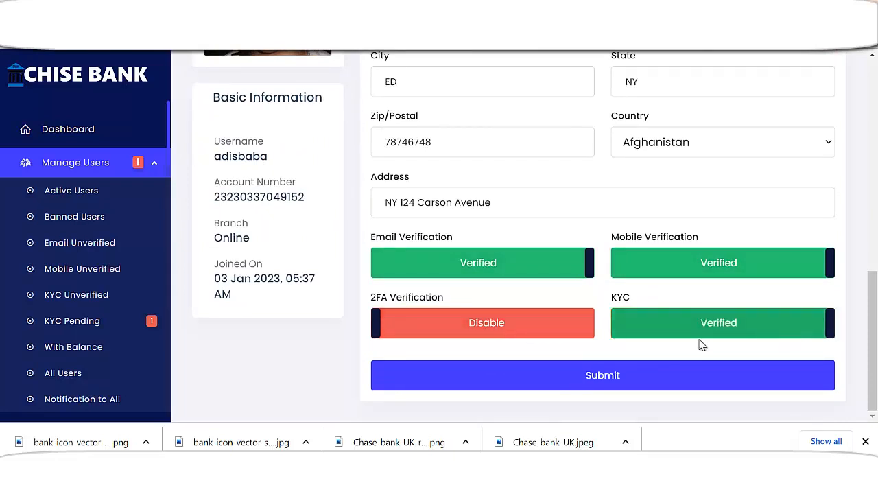
click(638, 378)
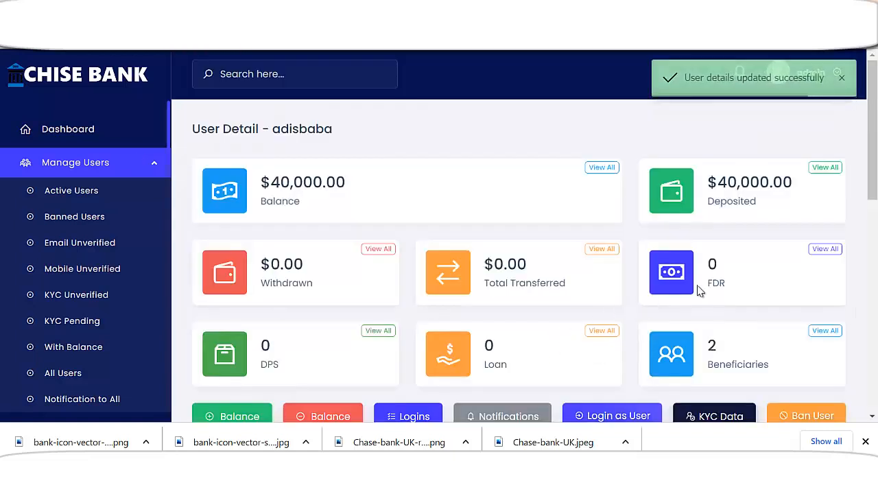
Review the saved user details, highlighting the $40,000.00 balance
scroll(395, 329, down, 1)
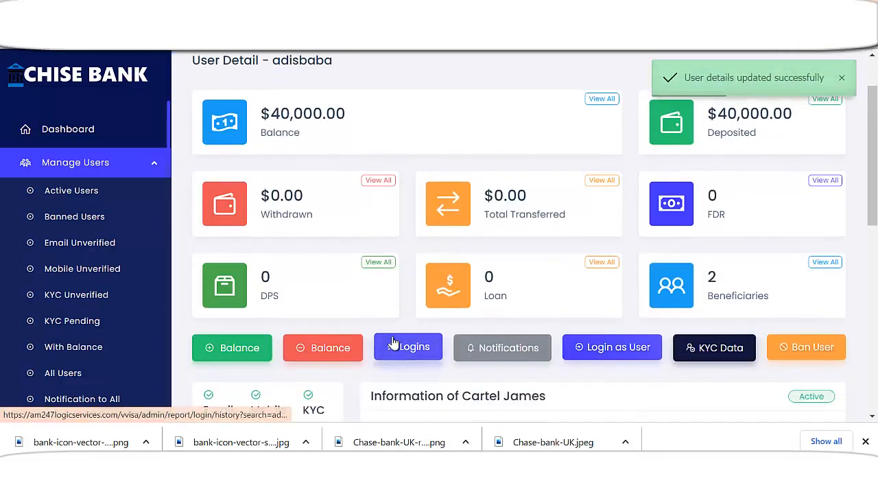
scroll(365, 333, up, 1)
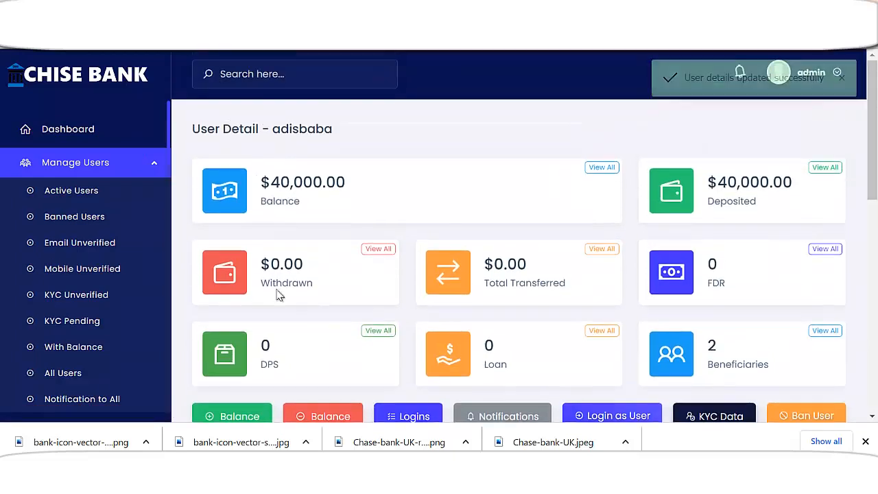
drag(271, 183, 369, 184)
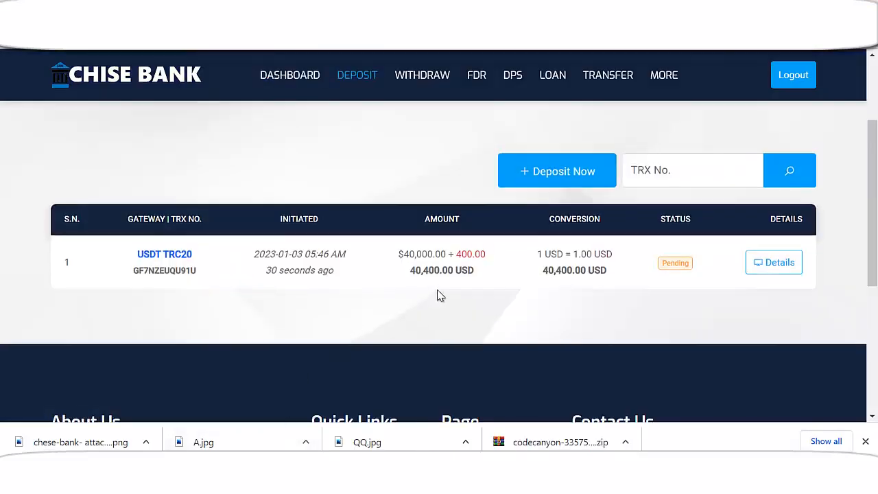
scroll(439, 295, up, 2)
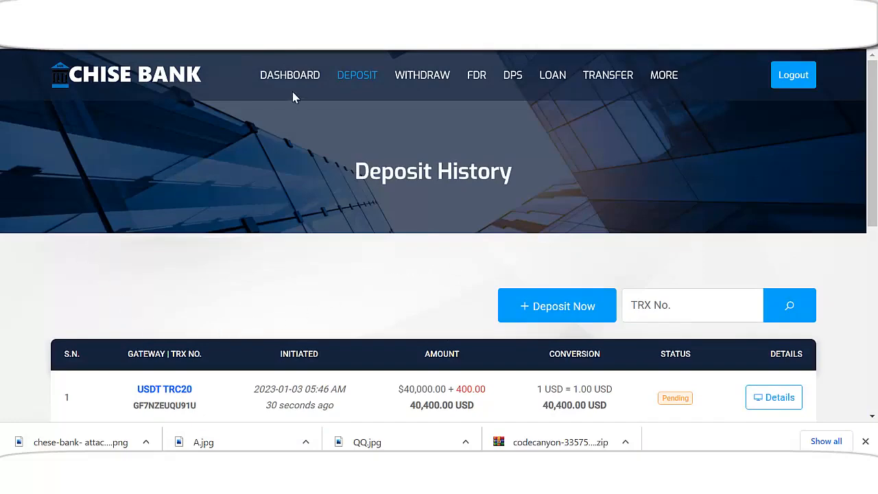
Review the customer dashboard cards and open the Transactions list
click(306, 81)
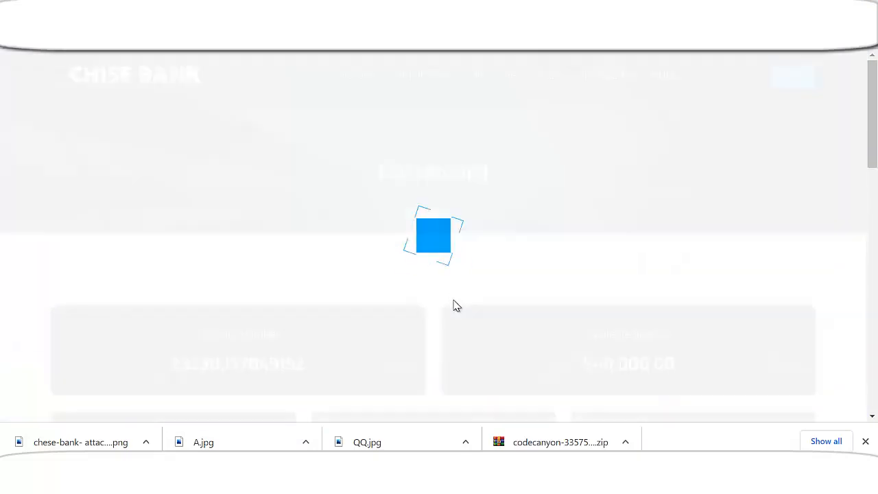
scroll(418, 302, down, 2)
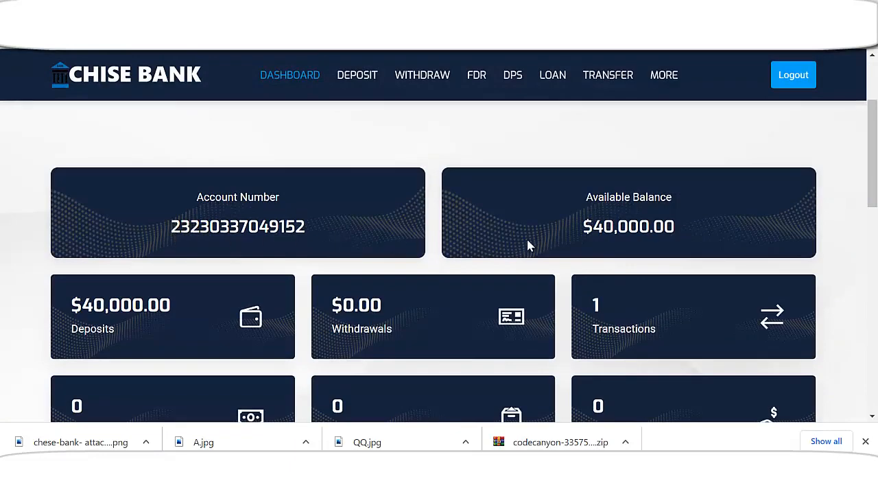
drag(594, 230, 679, 229)
scroll(623, 256, down, 2)
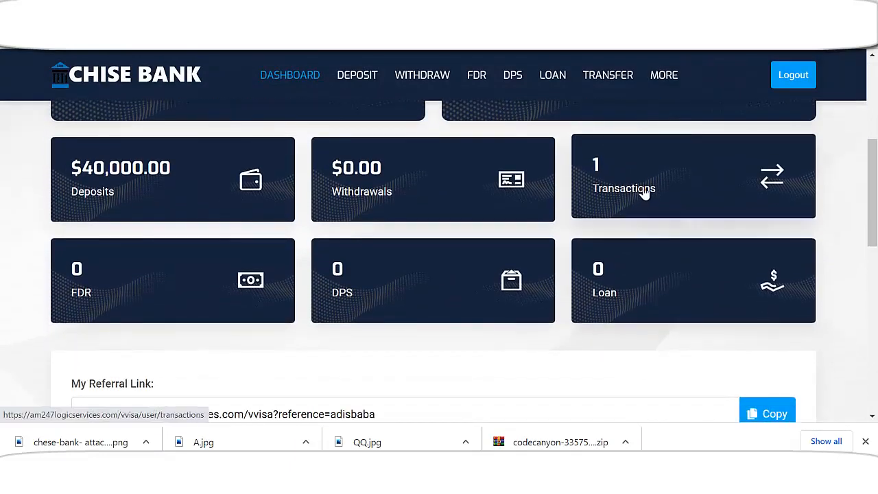
click(647, 214)
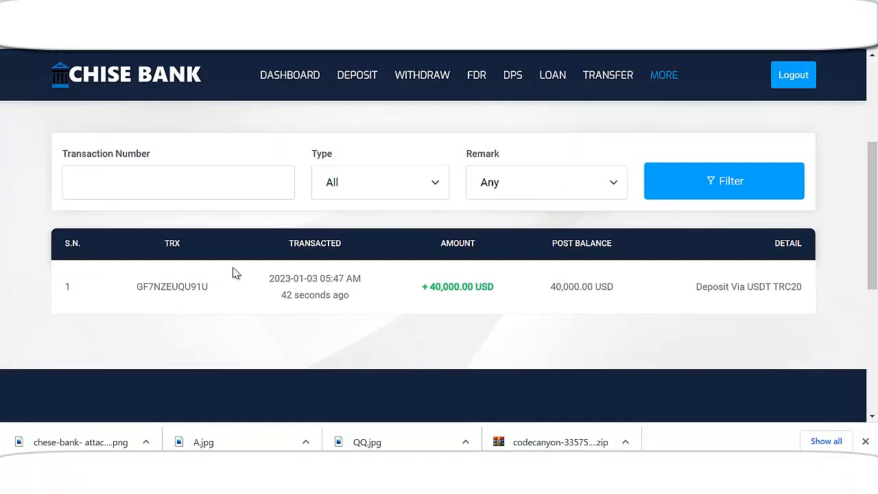
scroll(363, 327, up, 3)
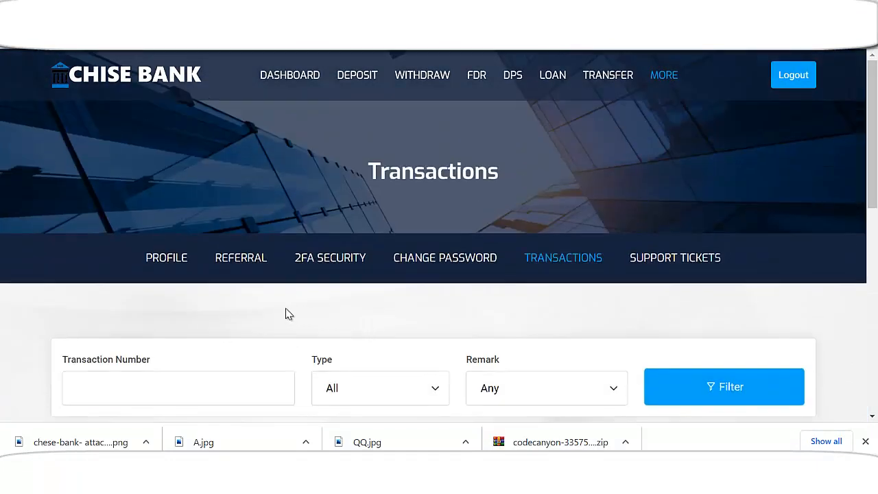
Open the Referral page and scroll through the referred users
click(244, 262)
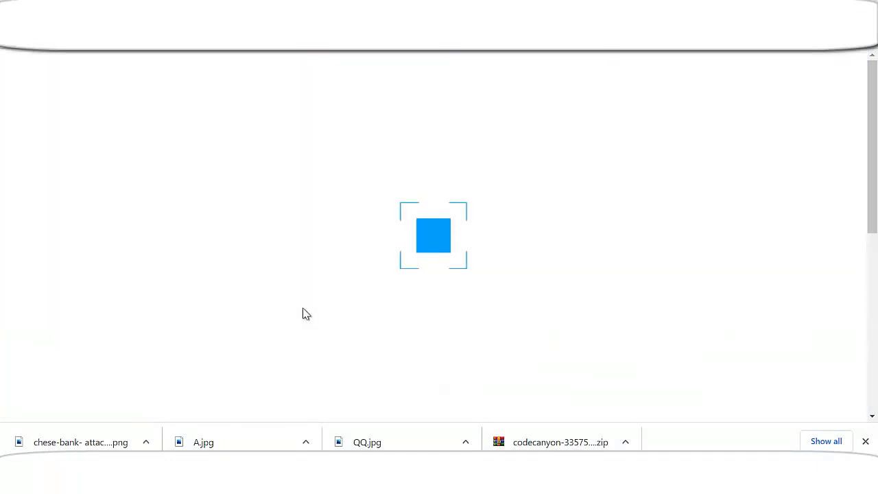
scroll(306, 317, down, 2)
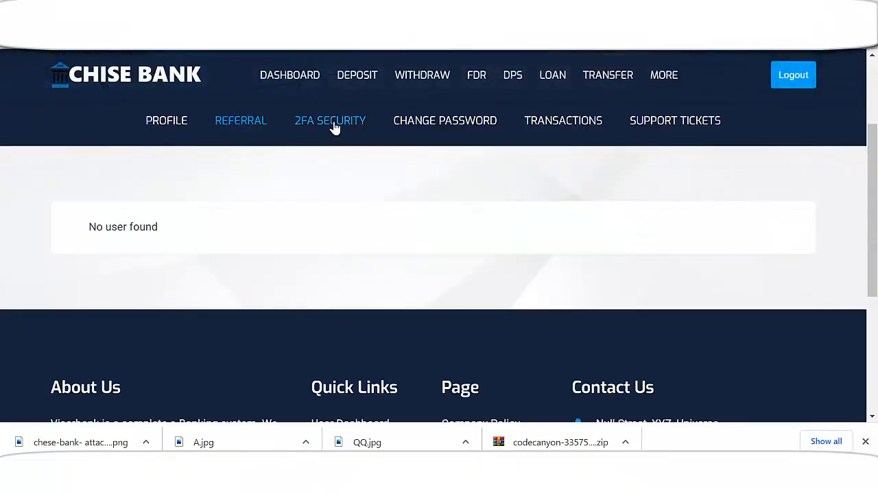
scroll(384, 288, down, 3)
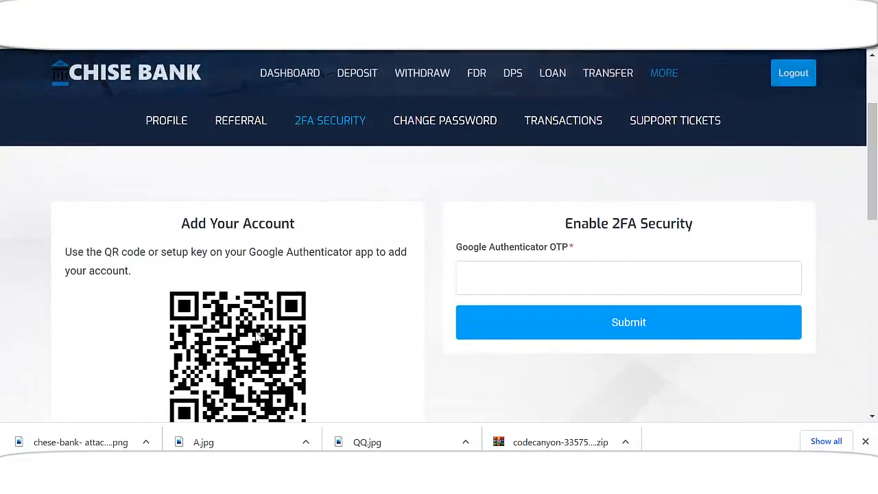
scroll(501, 277, up, 3)
scroll(347, 343, down, 4)
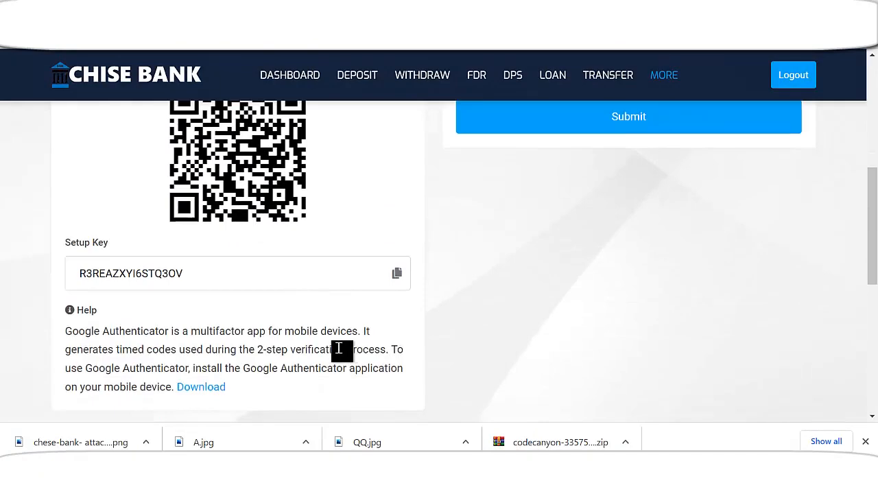
scroll(330, 333, up, 5)
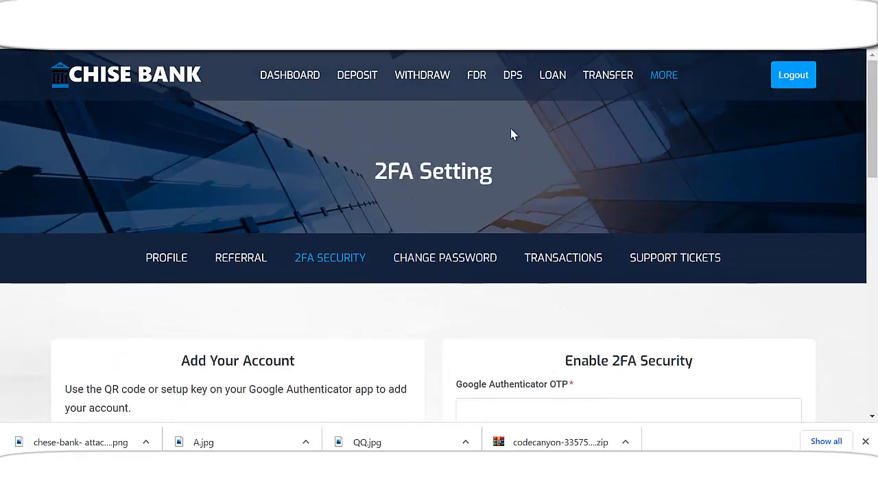
Browse the loan plans, checking the Travel Loans minimum and maximum amounts
click(557, 84)
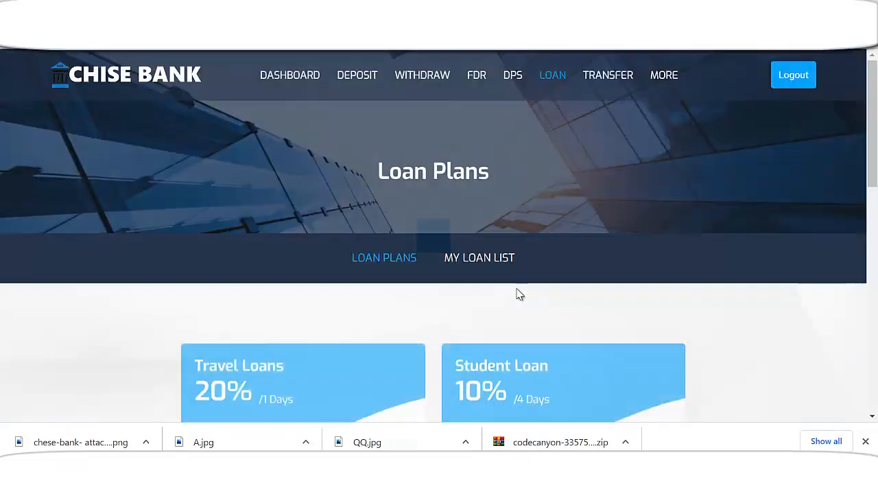
scroll(504, 311, down, 3)
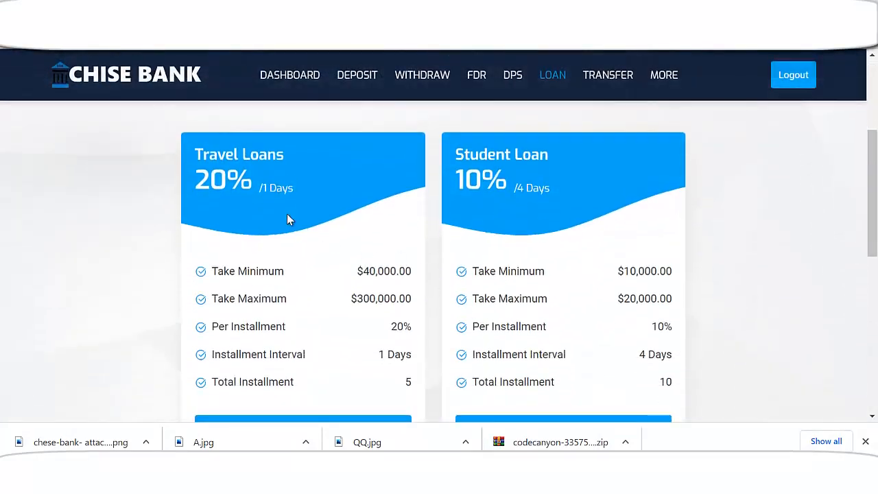
scroll(250, 240, down, 1)
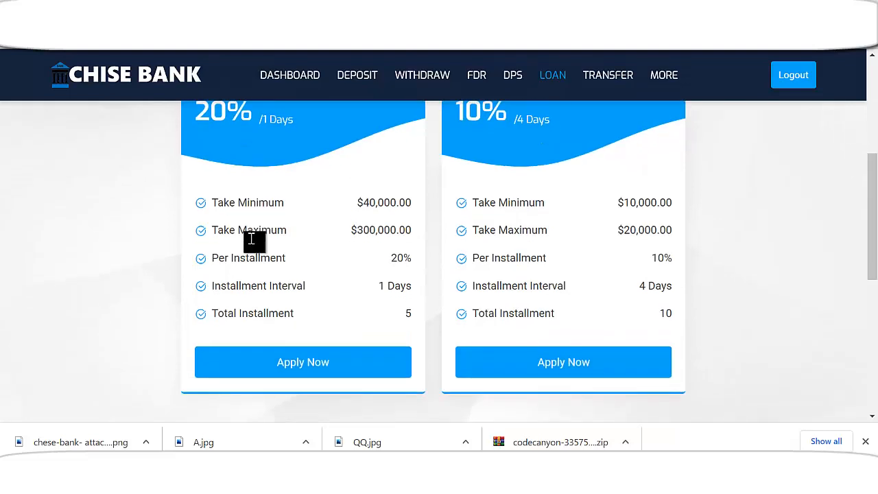
drag(364, 203, 378, 203)
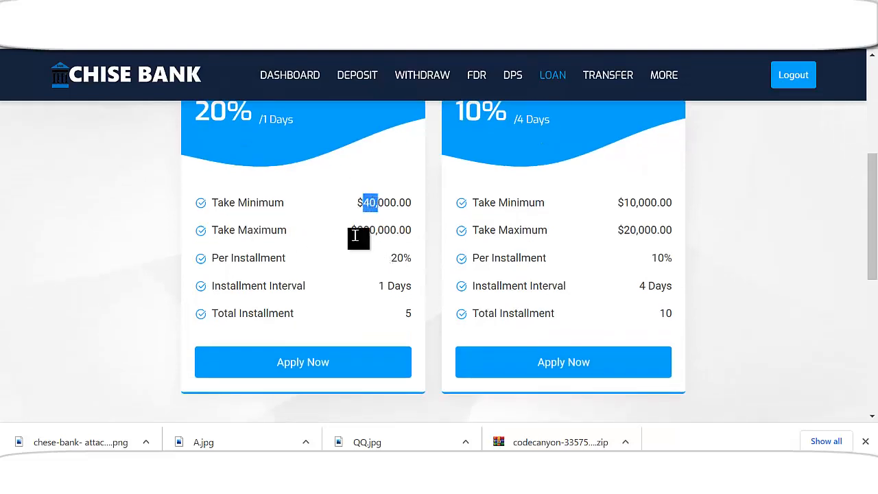
drag(351, 233, 383, 231)
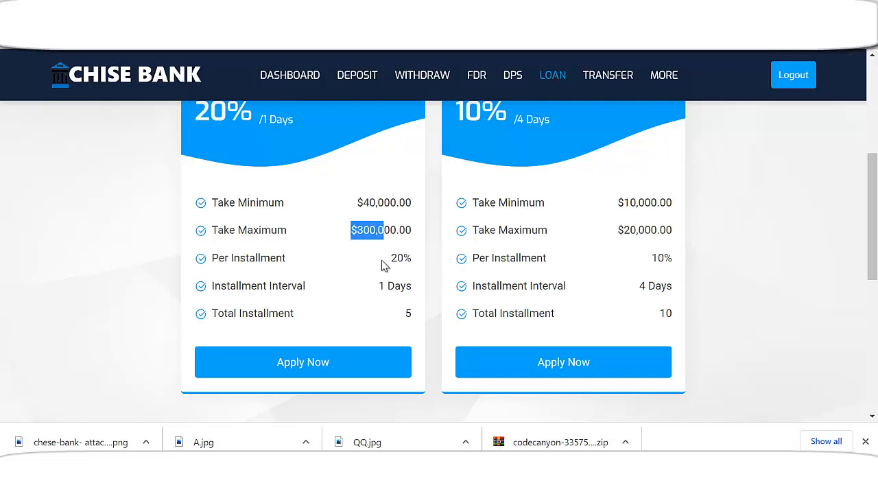
scroll(363, 253, down, 1)
scroll(432, 237, up, 1)
scroll(428, 304, down, 2)
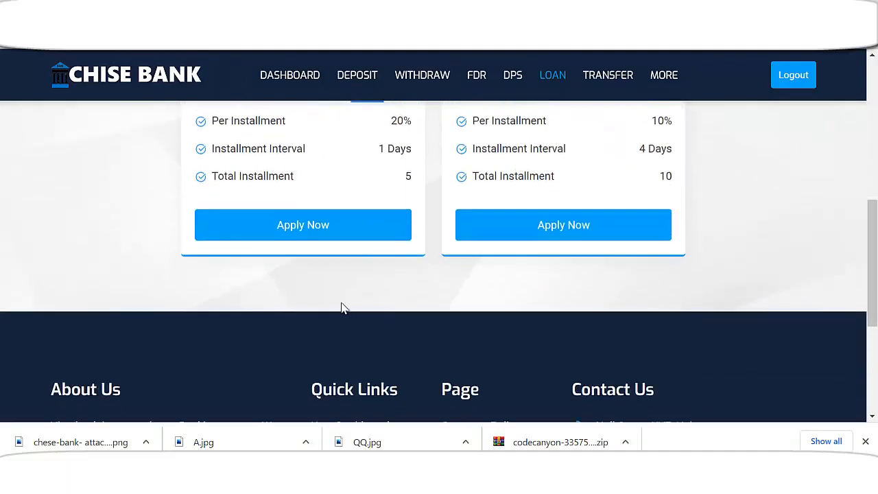
Apply for a $40,000 loan on the 20% Travel Loans plan (5 installments of $8,000)
click(329, 237)
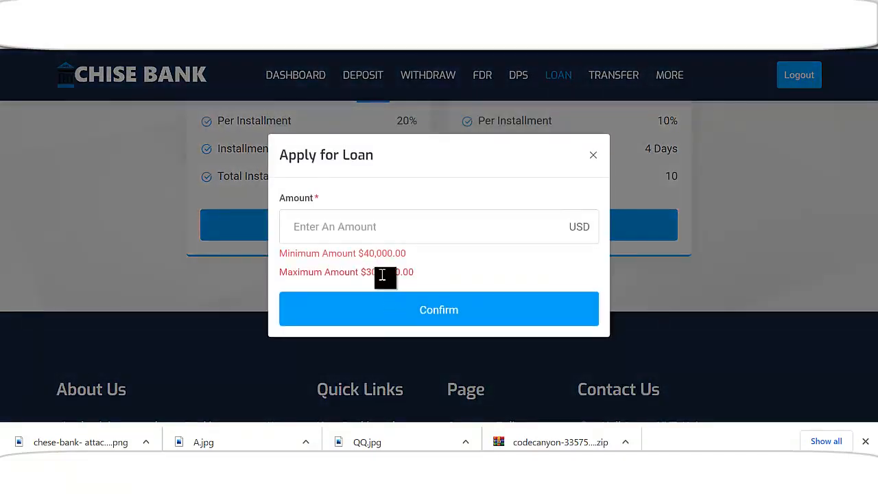
click(376, 230)
text(4)
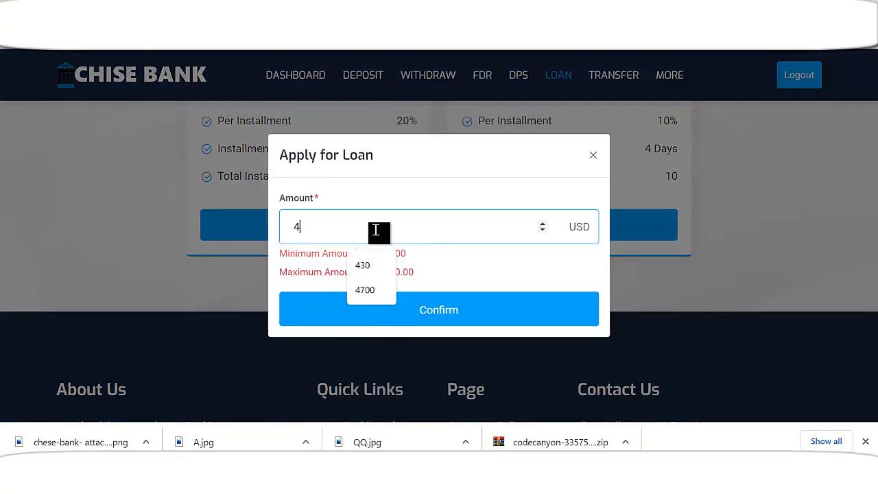
text(0000)
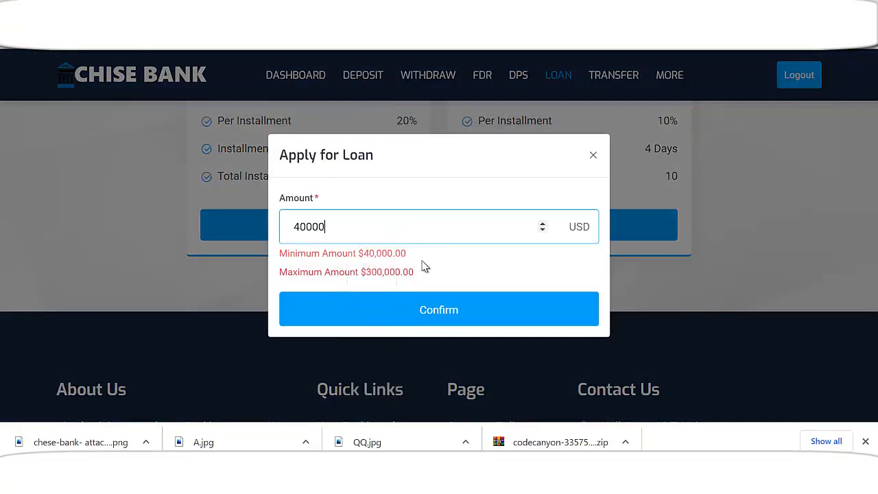
click(451, 312)
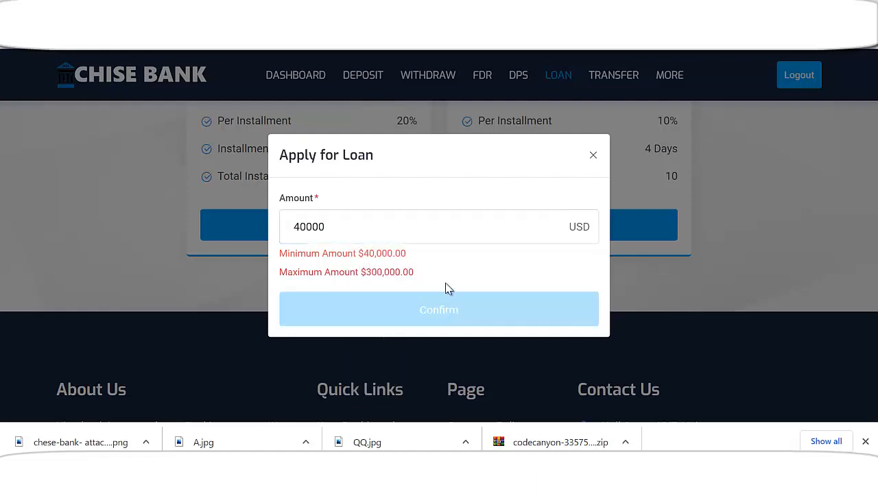
scroll(446, 290, down, 3)
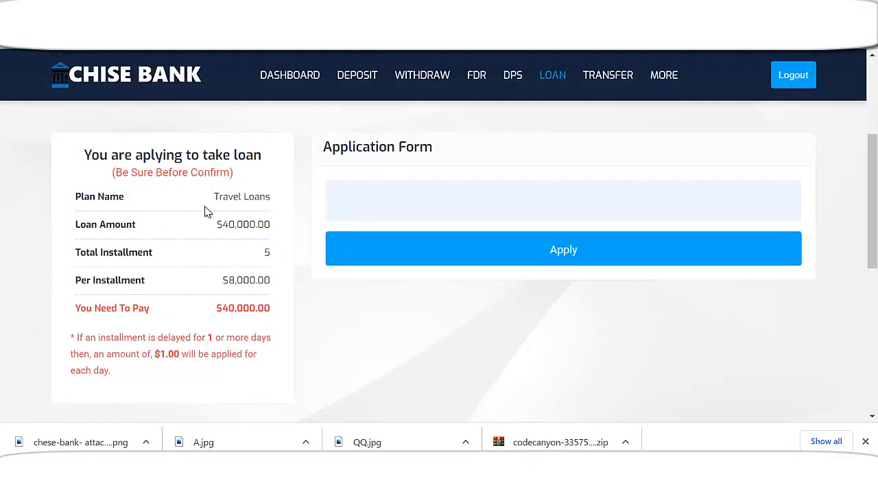
click(542, 263)
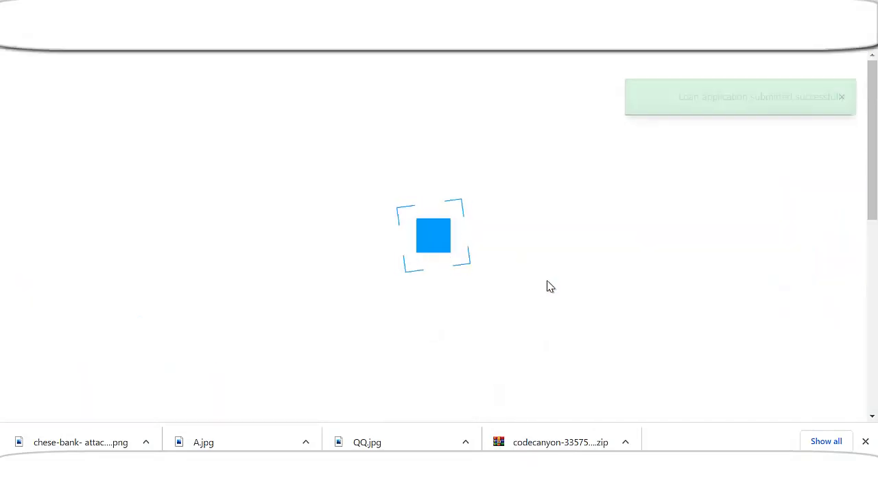
Open the admin dashboard overview and scroll through its statistics
scroll(588, 297, down, 2)
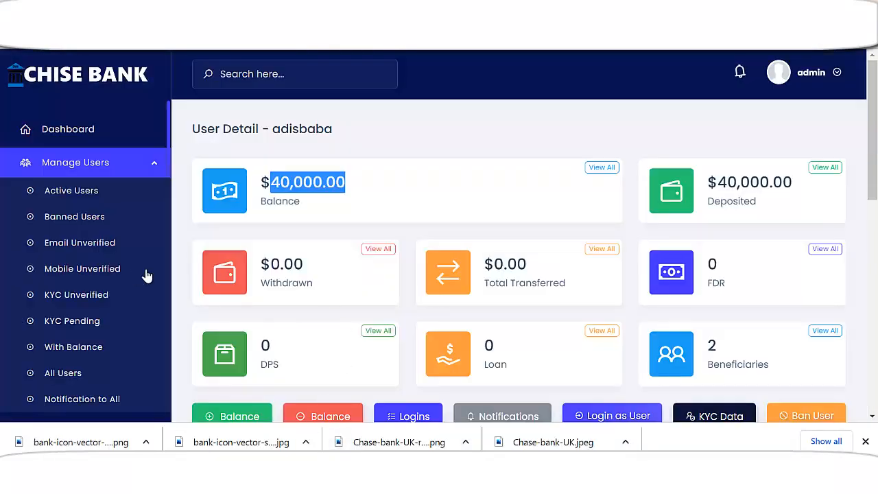
click(78, 136)
scroll(124, 284, down, 4)
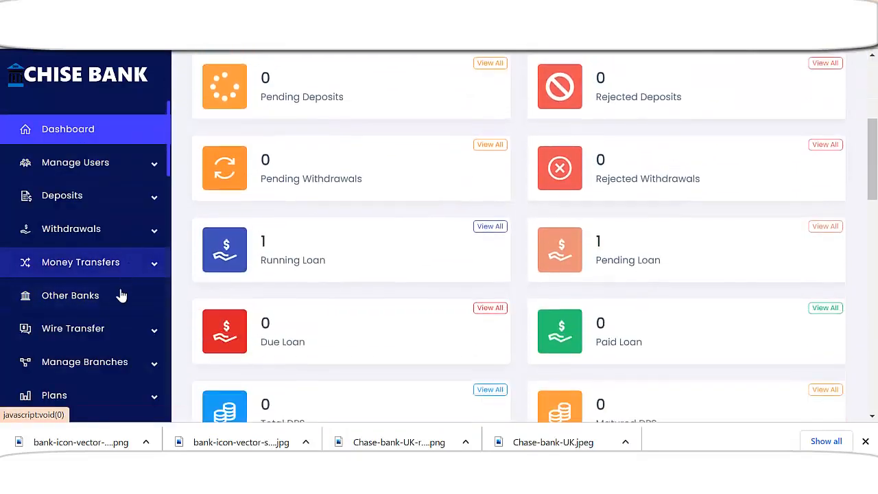
scroll(122, 335, up, 4)
scroll(328, 249, down, 2)
scroll(153, 297, down, 3)
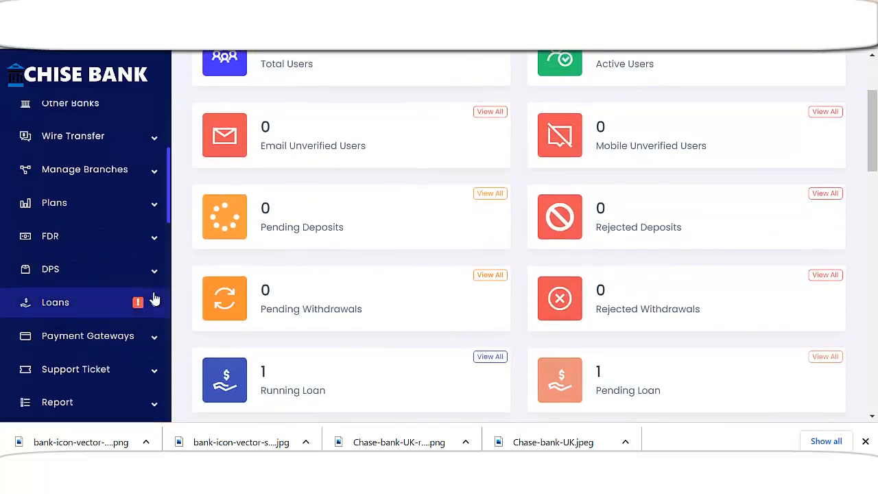
Approve the pending $40,000 Travel Loans application from Loans > Pending Loans
click(117, 308)
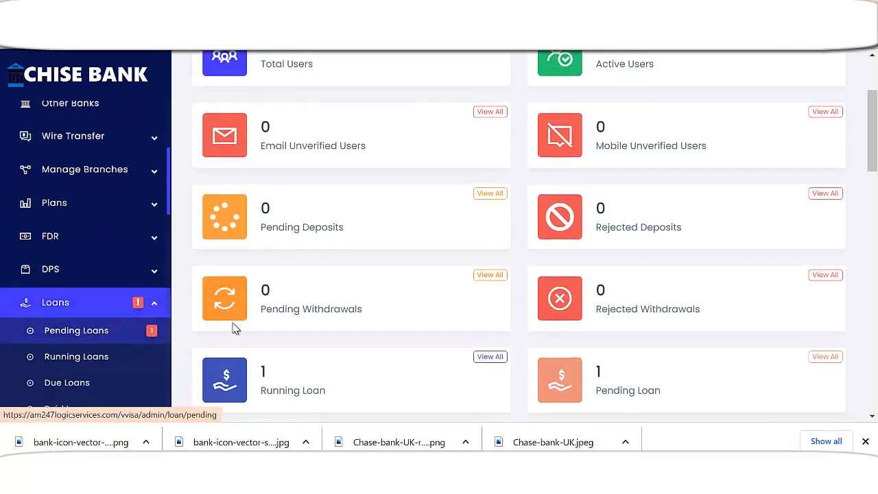
click(76, 330)
drag(530, 259, 778, 253)
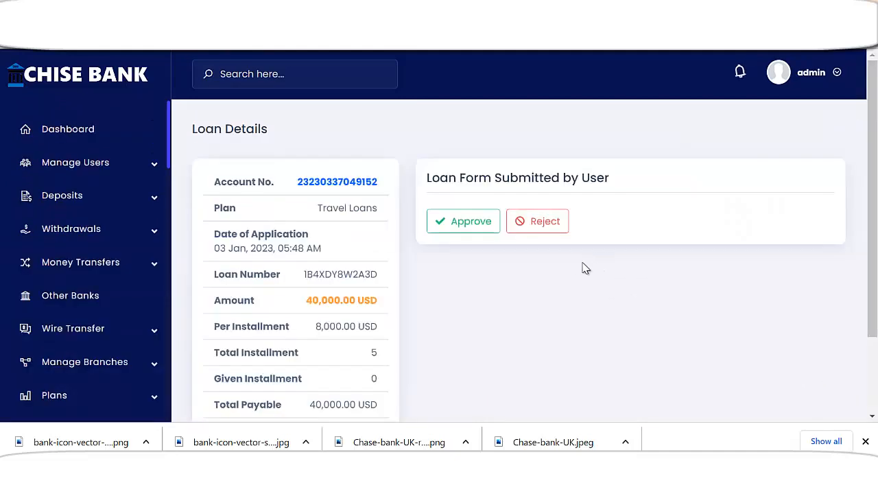
click(465, 226)
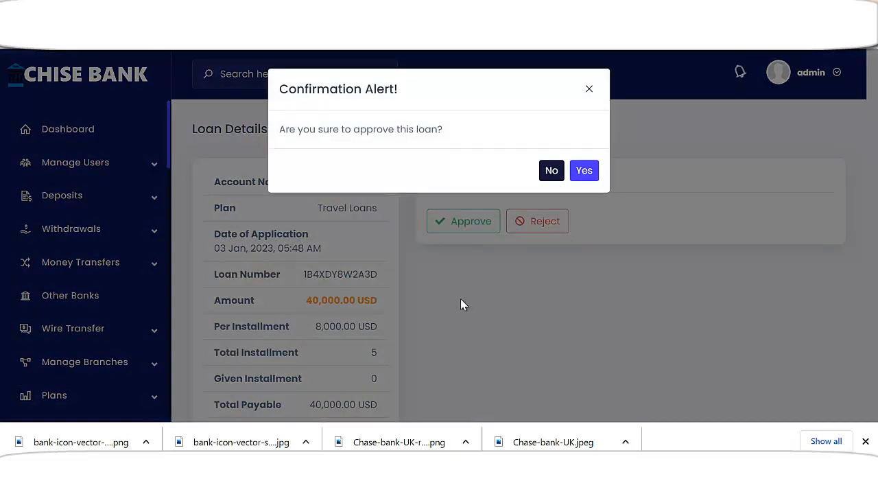
scroll(460, 286, down, 3)
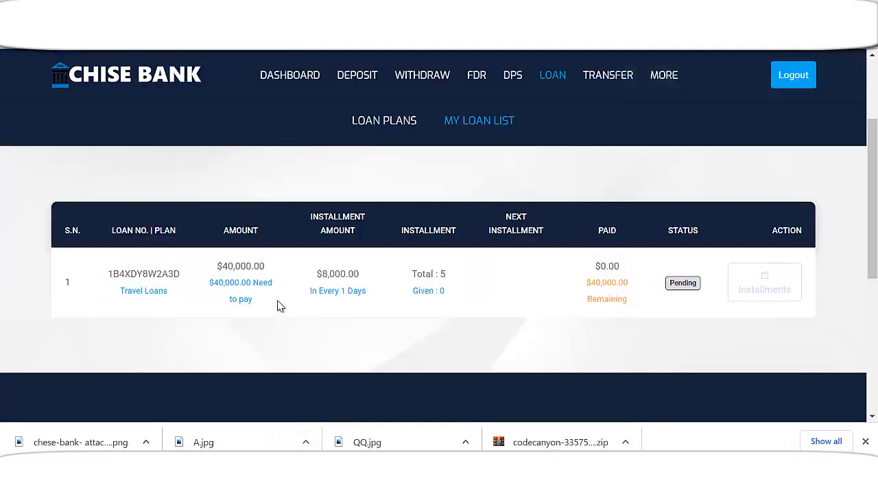
scroll(276, 304, up, 2)
Check the dashboard's $80,000.00 available balance and two 40,000.00 USD credits, then go to Transfer
click(281, 84)
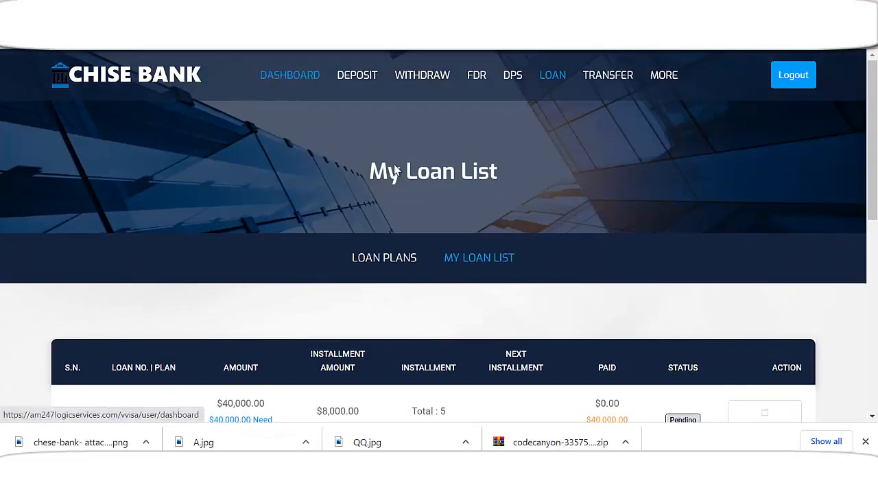
scroll(515, 296, down, 2)
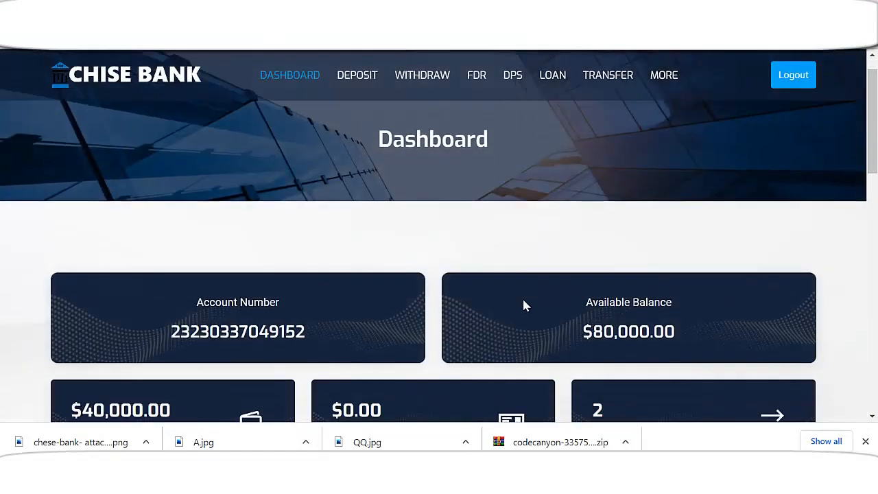
drag(593, 226, 618, 230)
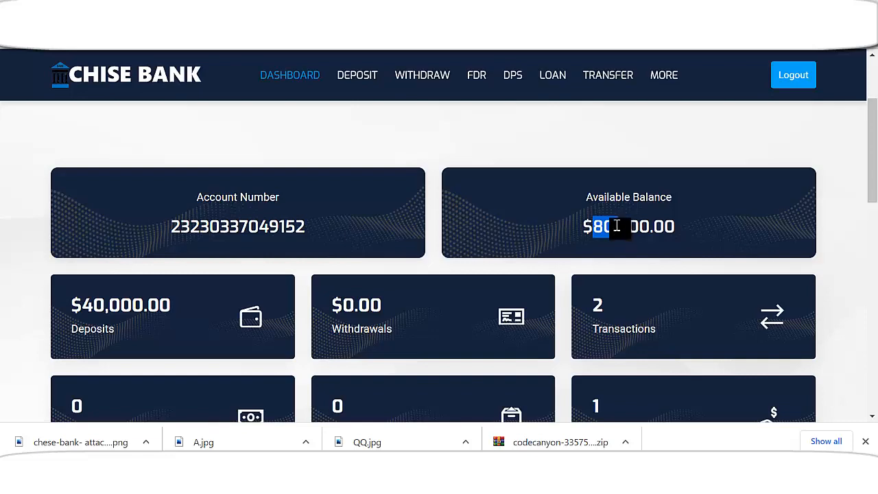
scroll(616, 224, down, 1)
scroll(506, 265, down, 2)
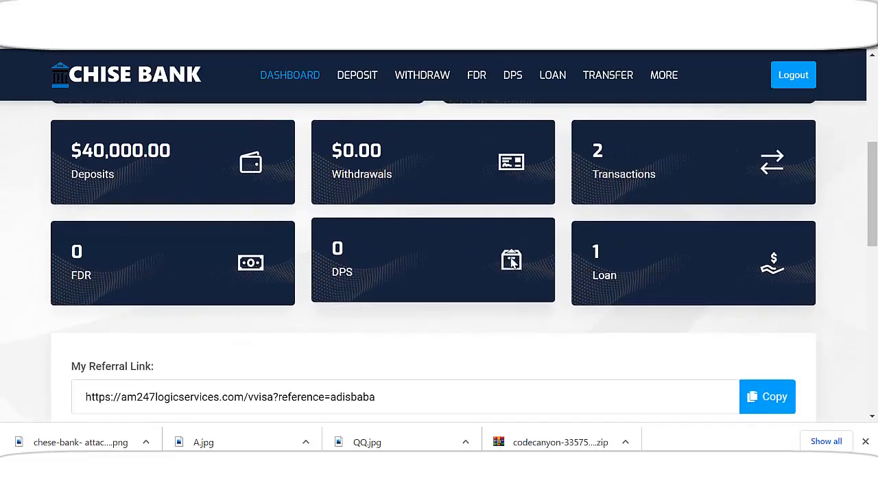
scroll(579, 272, down, 2)
scroll(601, 274, up, 3)
scroll(502, 259, up, 4)
scroll(580, 278, down, 5)
scroll(663, 287, down, 4)
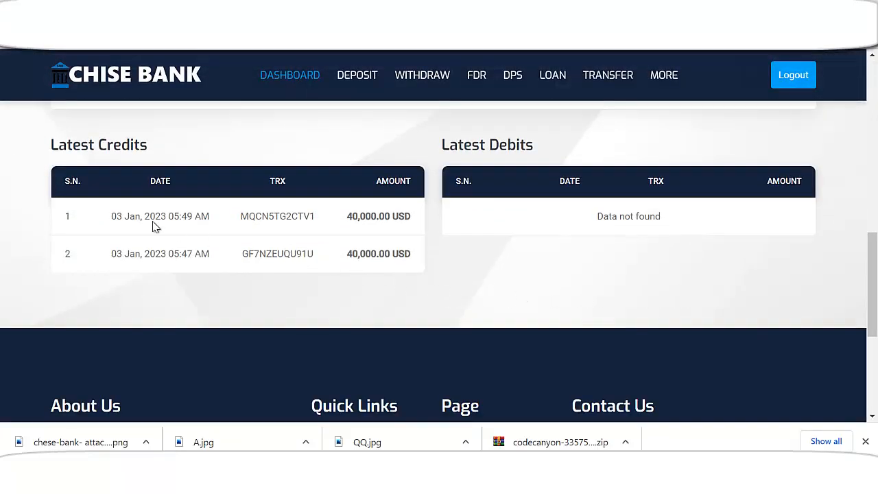
scroll(605, 295, up, 8)
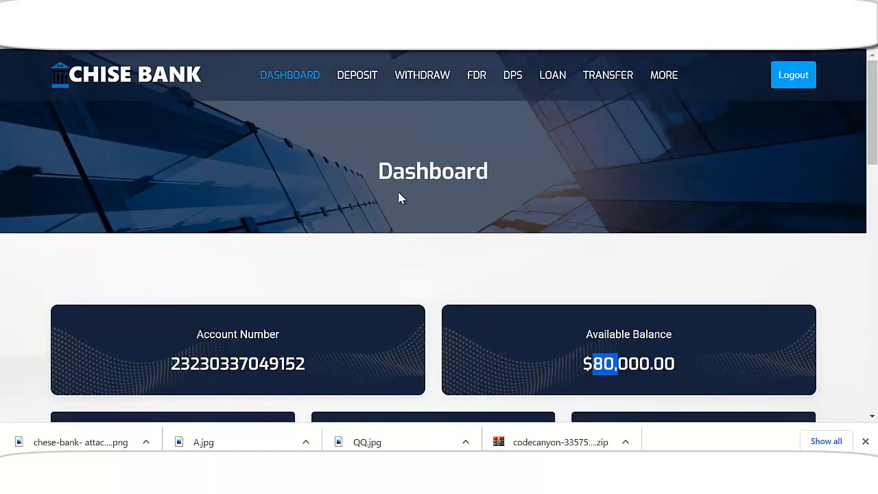
click(608, 77)
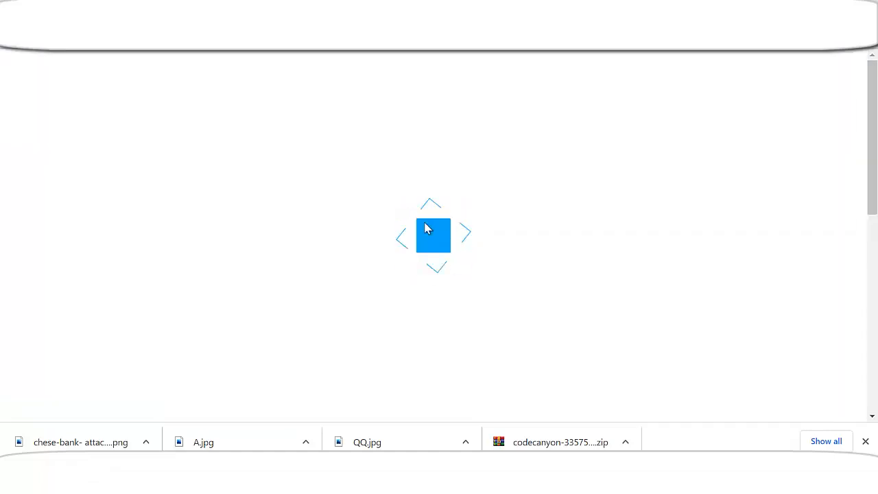
Show Within Chese Bank beneficiaries and attempt a 12,000 USD transfer to the saved beneficiary
scroll(397, 246, down, 2)
scroll(226, 210, down, 1)
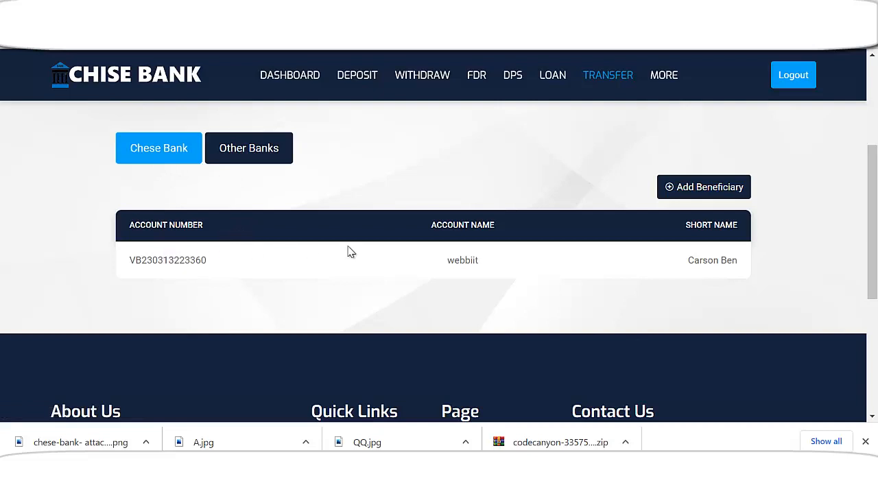
scroll(433, 251, up, 2)
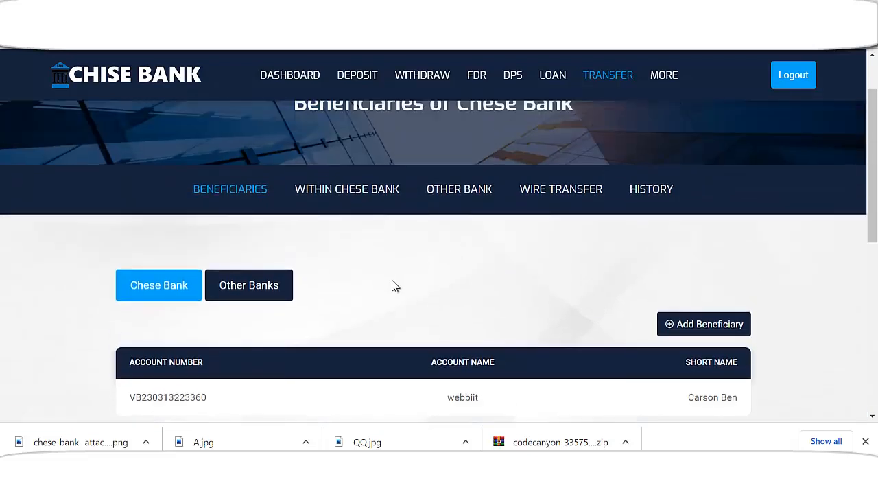
click(374, 195)
scroll(406, 281, down, 2)
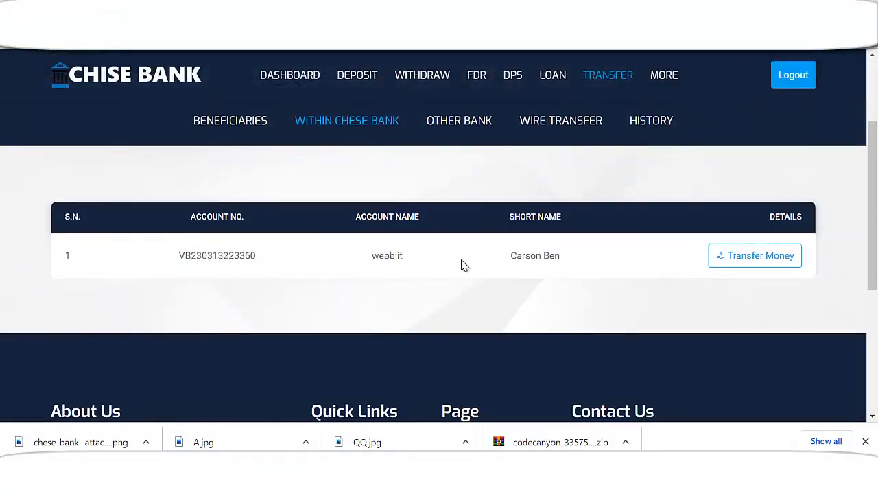
click(762, 259)
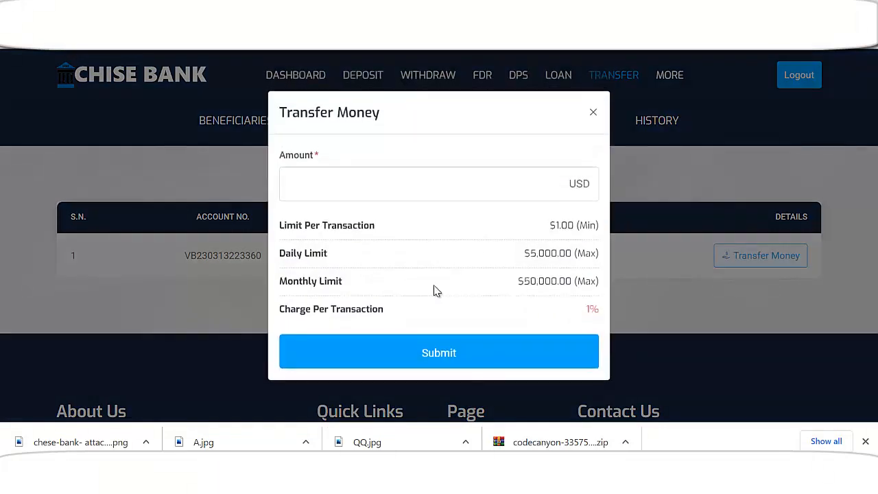
click(368, 196)
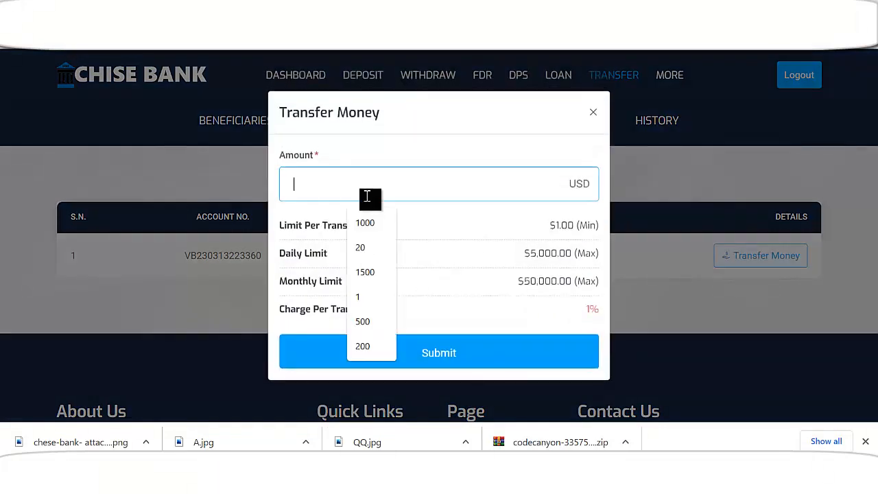
text(12000)
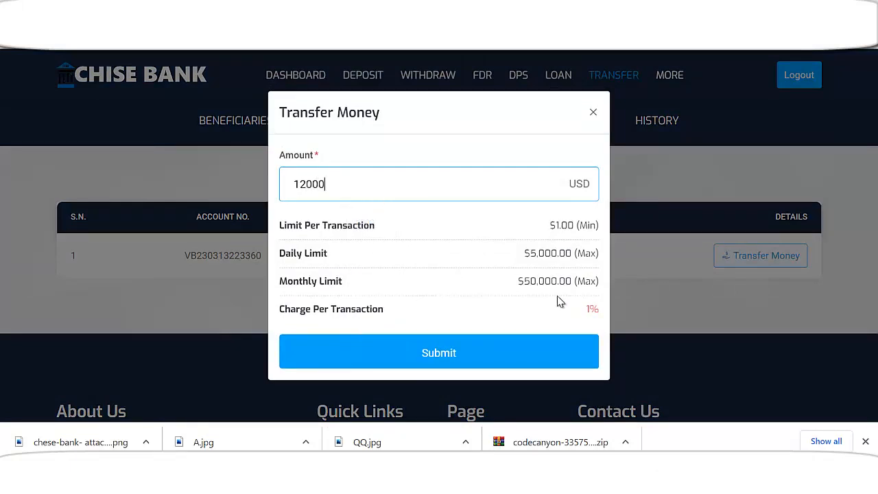
click(464, 353)
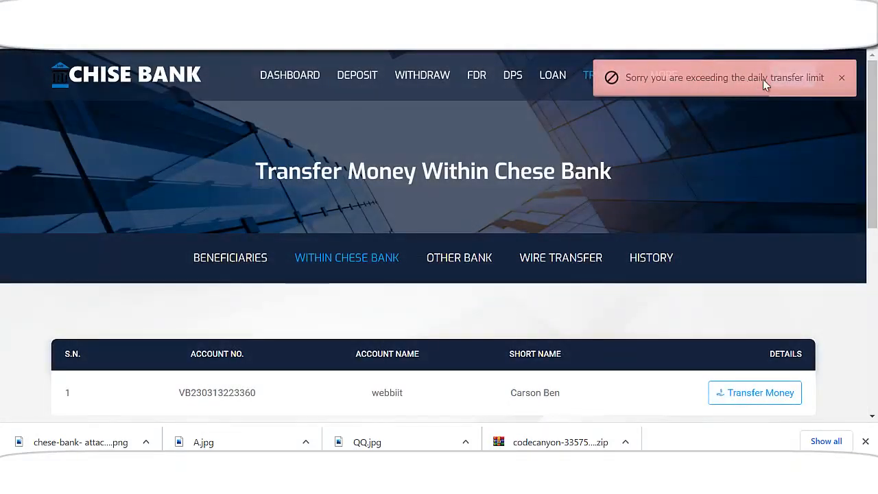
Transfer 1,000 USD to the saved beneficiary, paying $1,010.00 including the $10.00 charge
scroll(498, 313, down, 2)
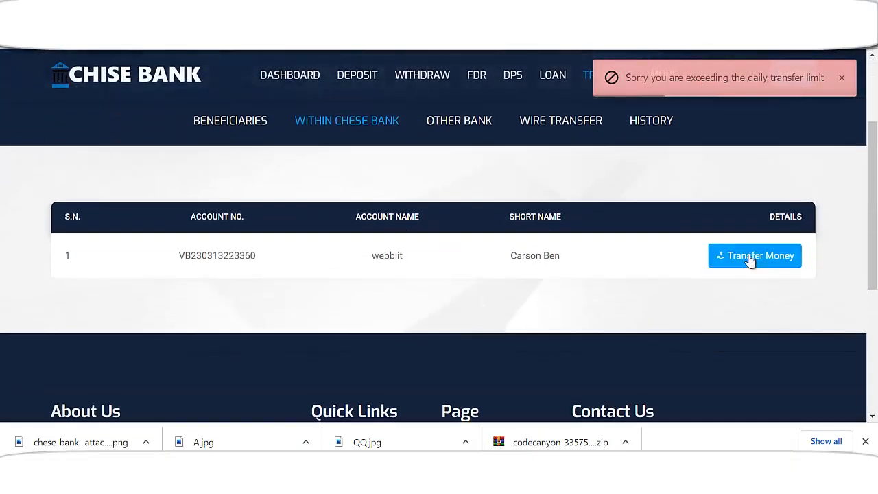
click(751, 256)
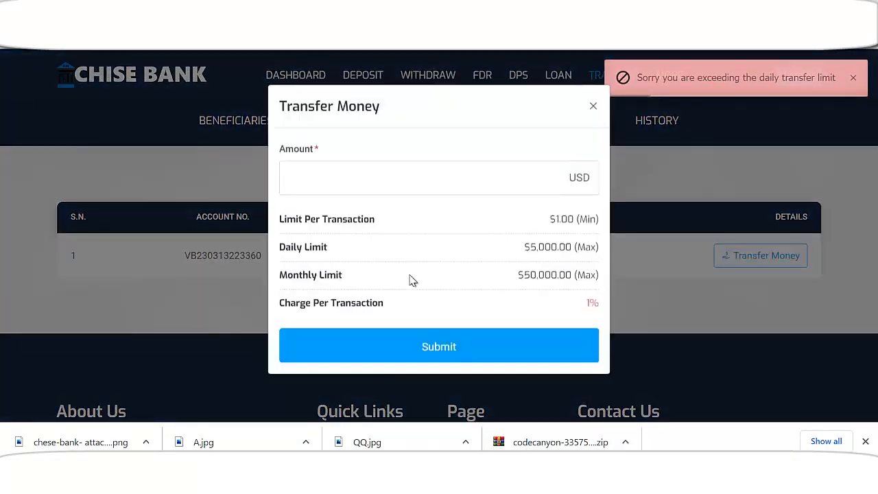
click(322, 184)
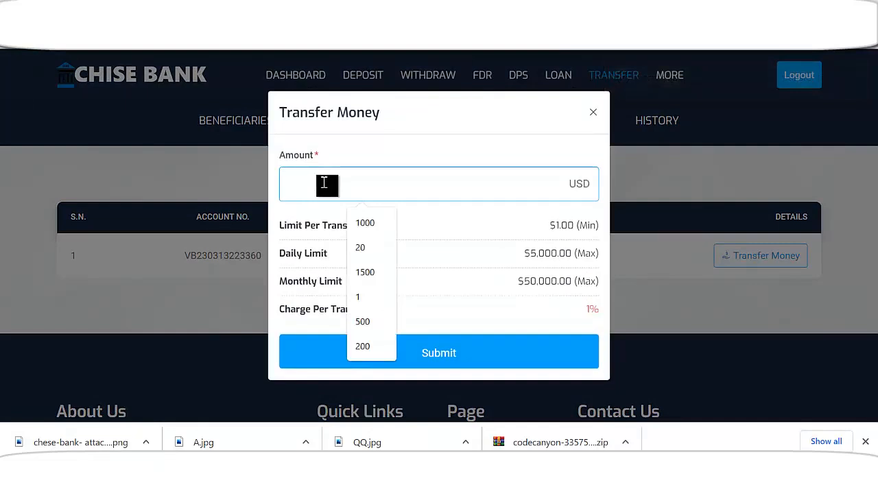
text(1000)
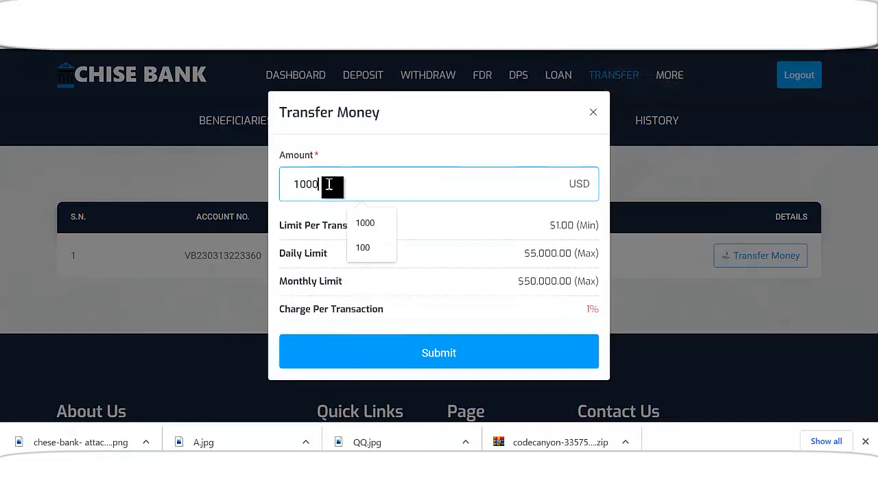
click(438, 363)
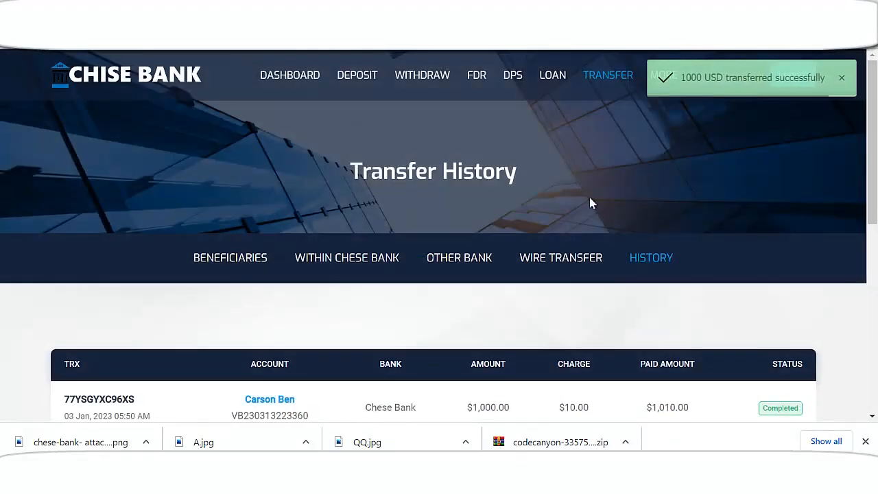
Switch to the Other Bank tab, open the ZBANK beneficiary's transfer form, and close it unsent
scroll(508, 315, down, 2)
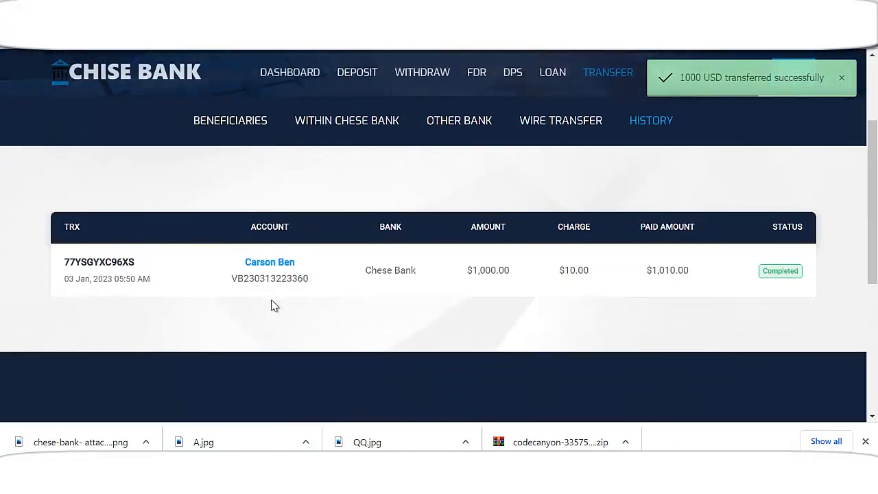
scroll(434, 294, up, 1)
scroll(251, 299, up, 2)
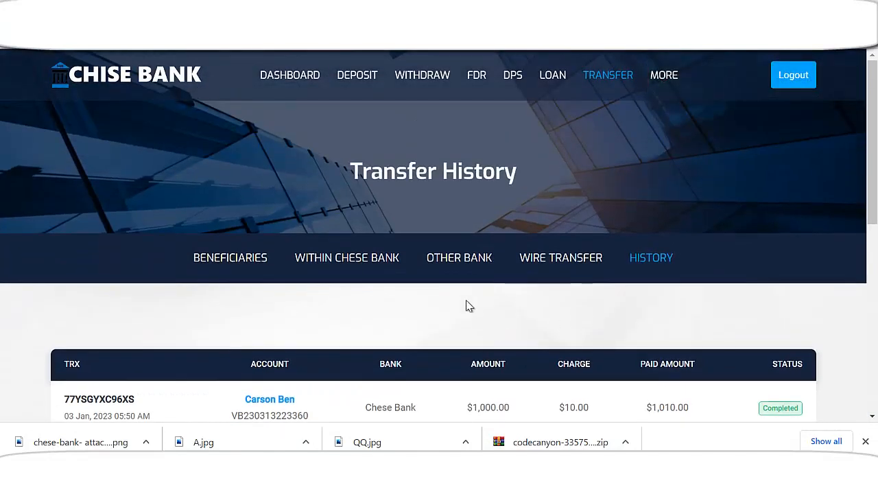
click(453, 257)
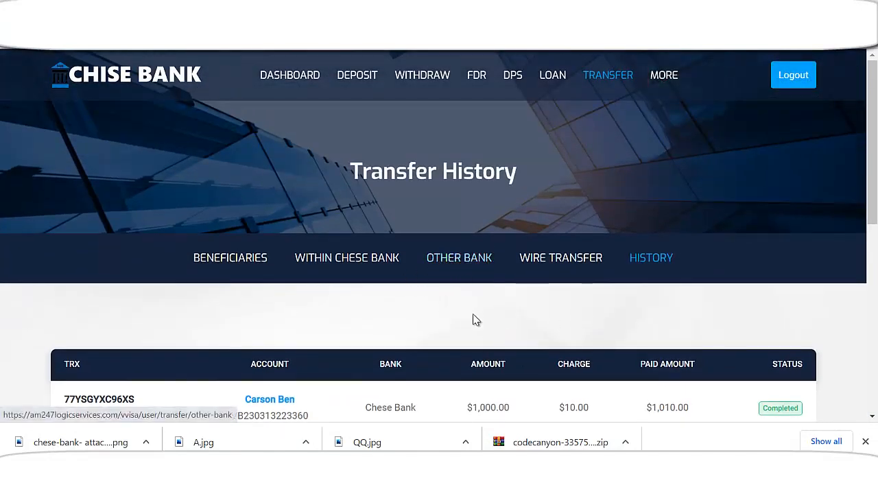
scroll(411, 323, down, 1)
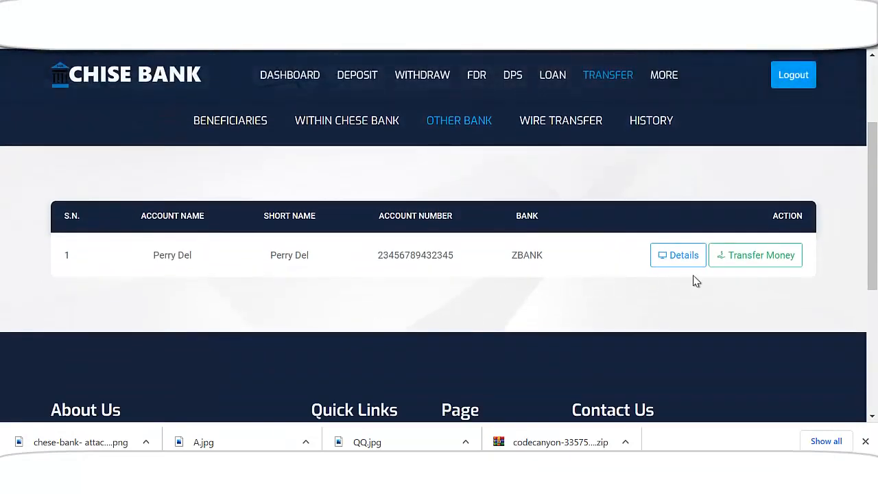
click(752, 261)
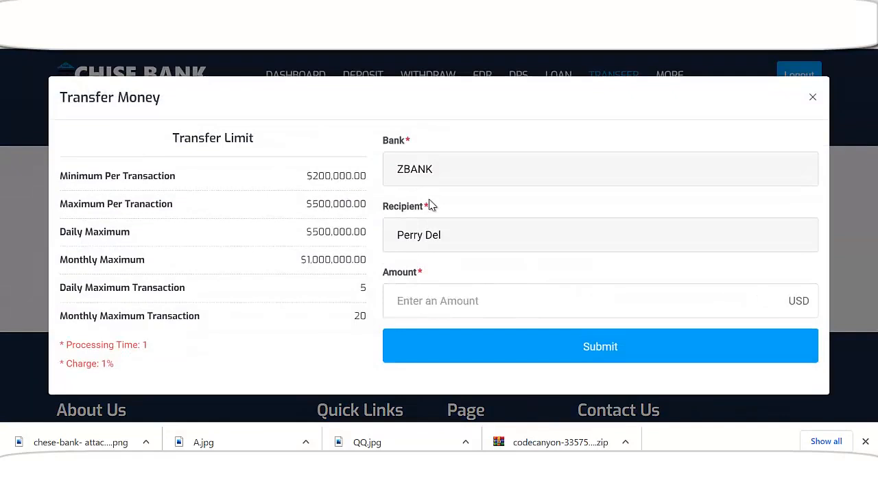
click(460, 304)
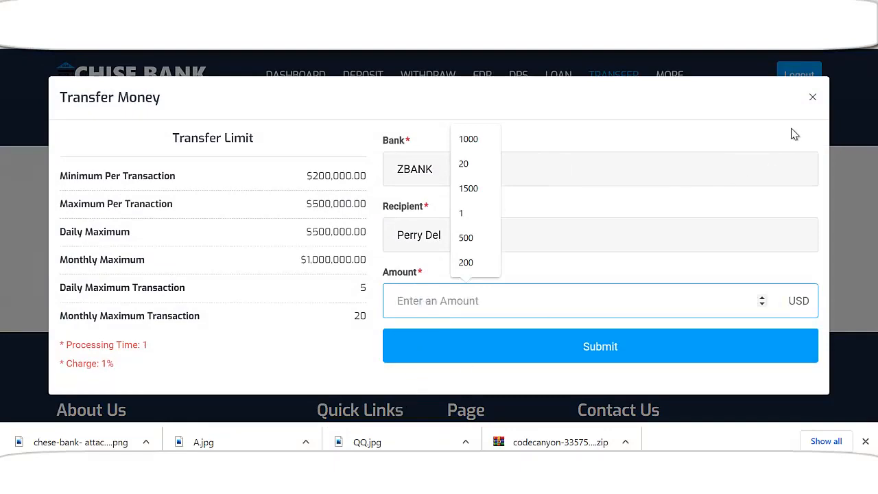
click(812, 98)
scroll(316, 261, up, 2)
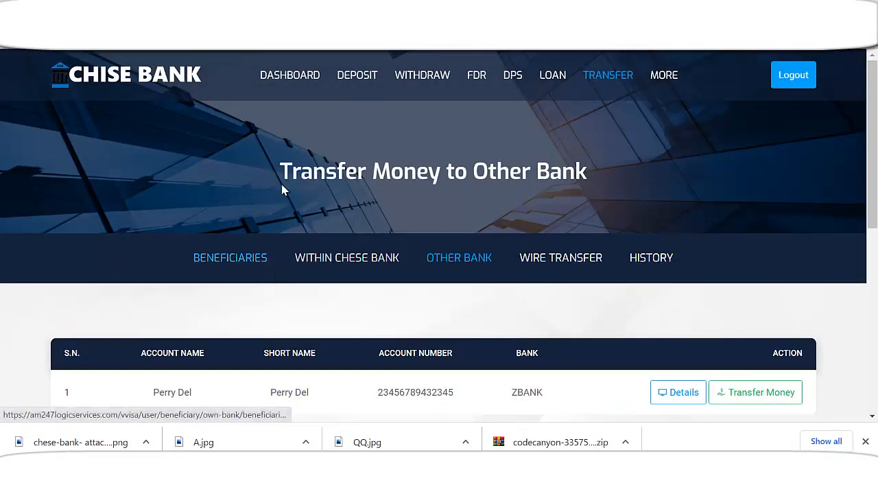
Open the dashboard, then bring the other account's browser window forward
click(290, 77)
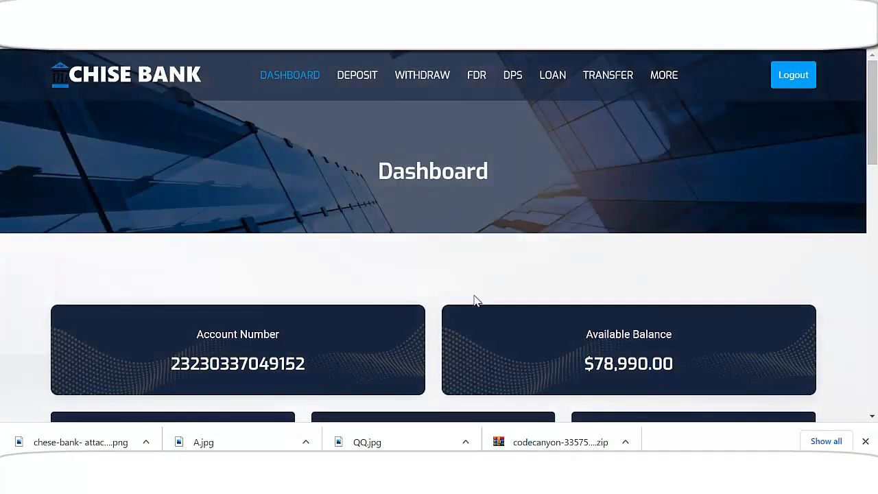
scroll(474, 298, down, 1)
drag(594, 295, 703, 299)
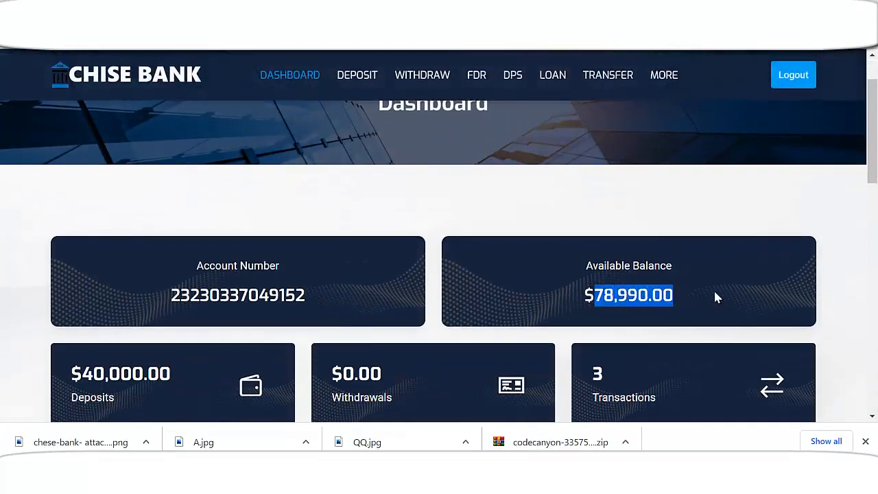
scroll(539, 300, down, 2)
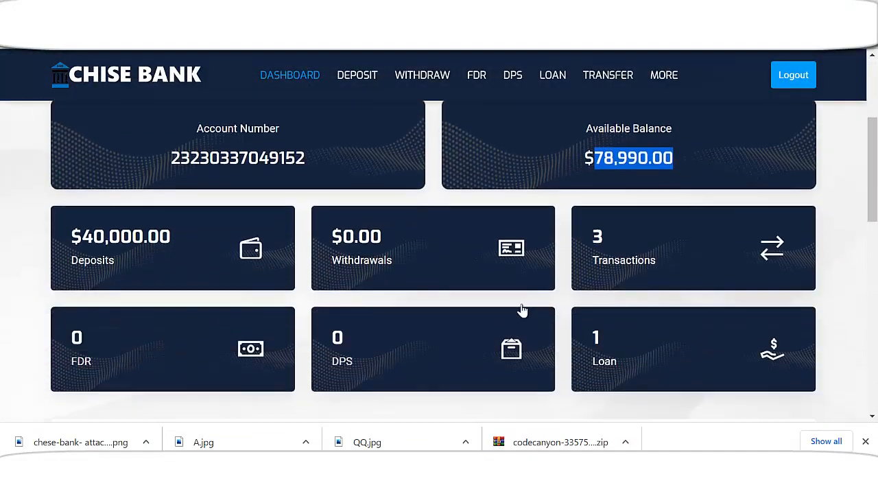
scroll(525, 308, down, 1)
click(500, 477)
scroll(391, 333, up, 6)
Review this account's $78,990.00 dashboard, highlighting the 1,000.00, 40,000.00 and 33,000.00 credits
click(299, 81)
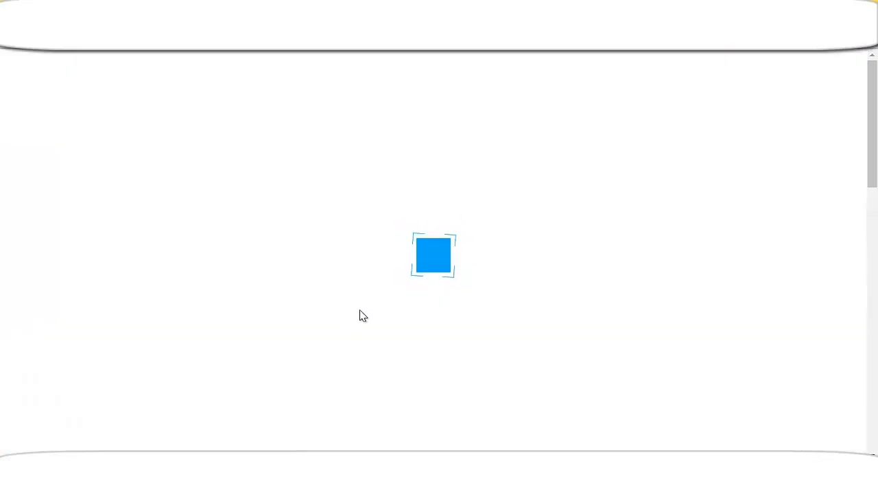
scroll(383, 310, down, 2)
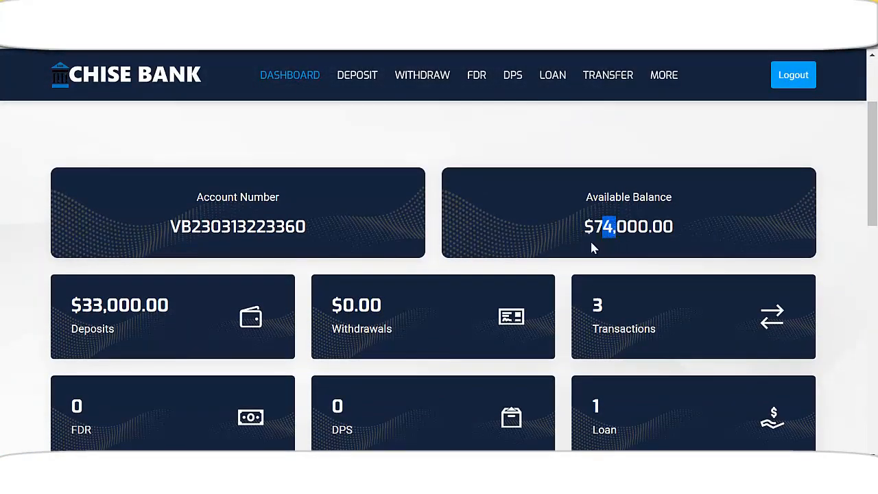
scroll(608, 239, down, 1)
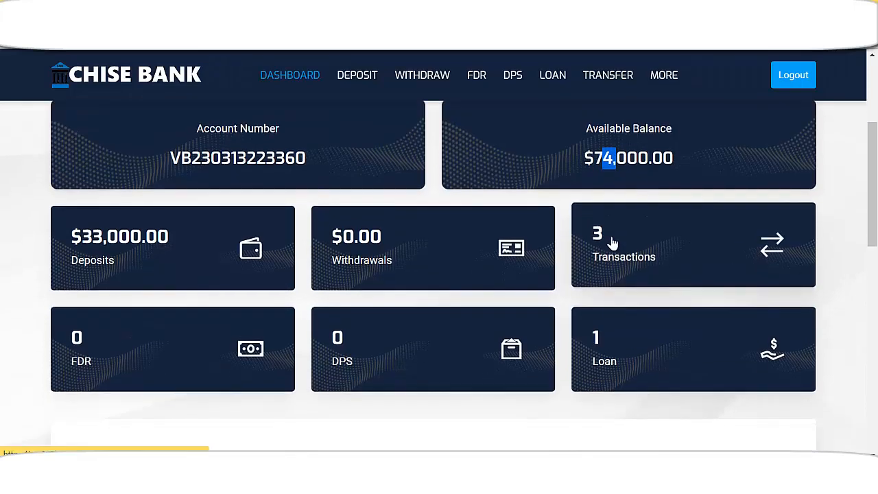
scroll(609, 249, down, 2)
scroll(596, 264, down, 3)
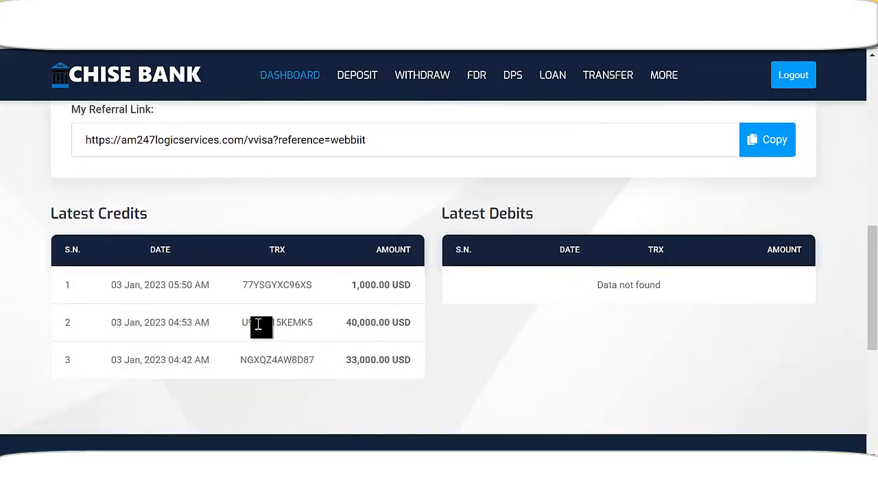
double_click(370, 284)
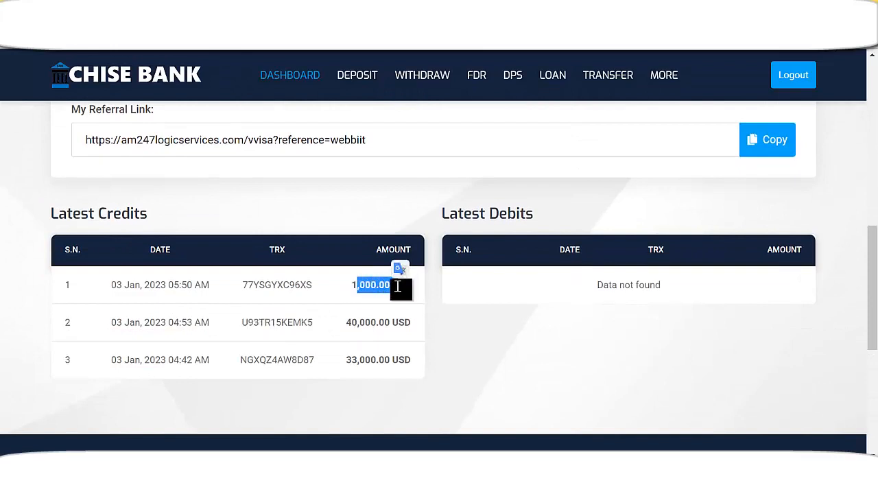
drag(345, 328, 393, 334)
double_click(357, 361)
scroll(466, 350, up, 2)
scroll(404, 298, up, 6)
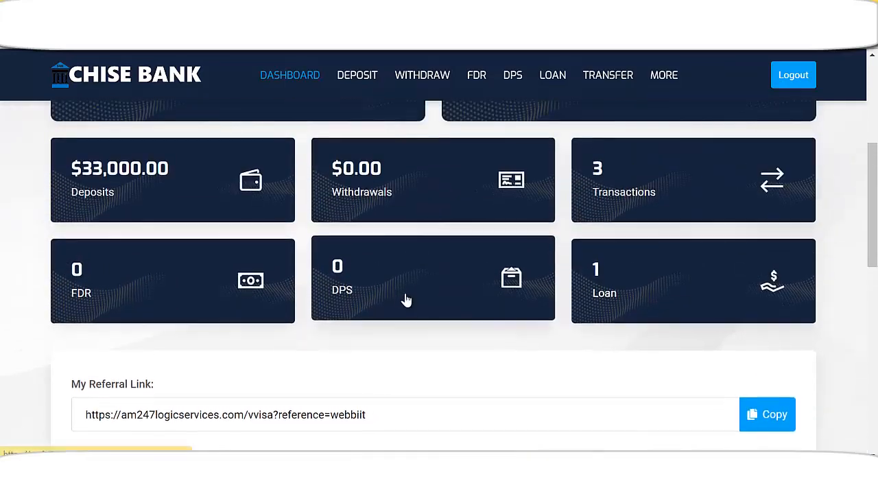
scroll(372, 299, down, 2)
scroll(374, 309, down, 5)
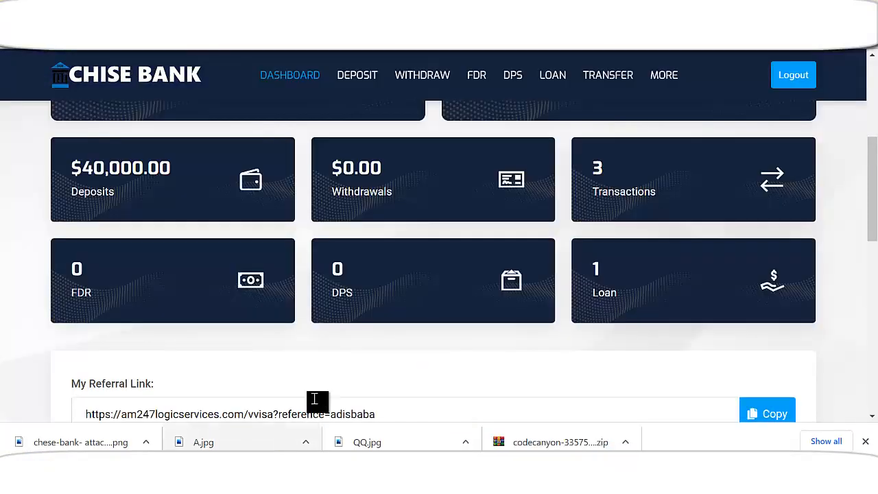
scroll(443, 310, up, 6)
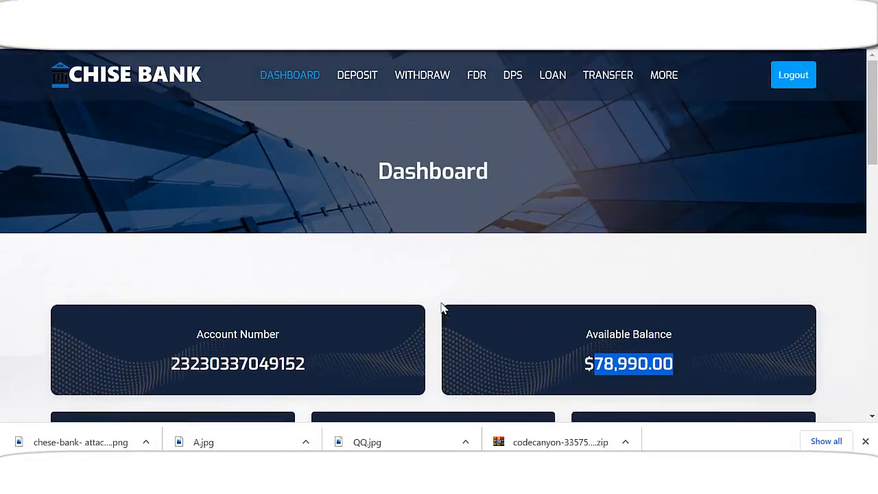
Return to the account dashboard and scroll through its balance cards
scroll(424, 307, down, 4)
scroll(422, 305, up, 4)
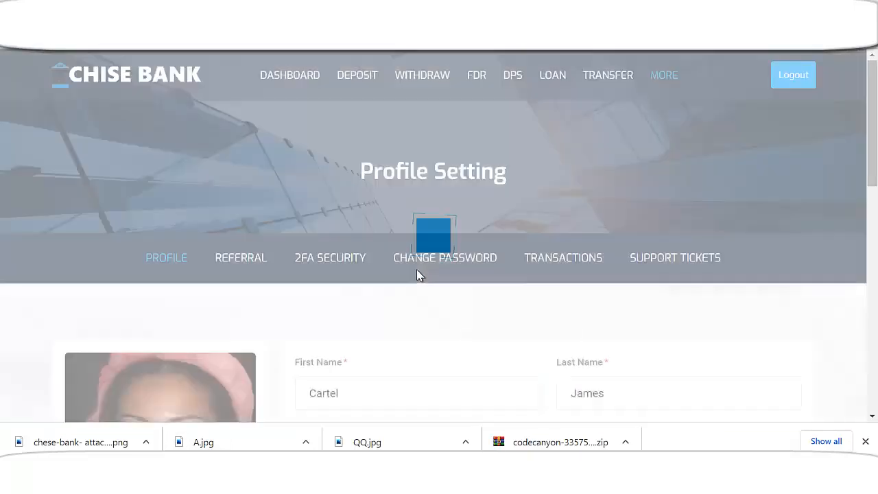
scroll(417, 275, down, 4)
scroll(366, 334, up, 5)
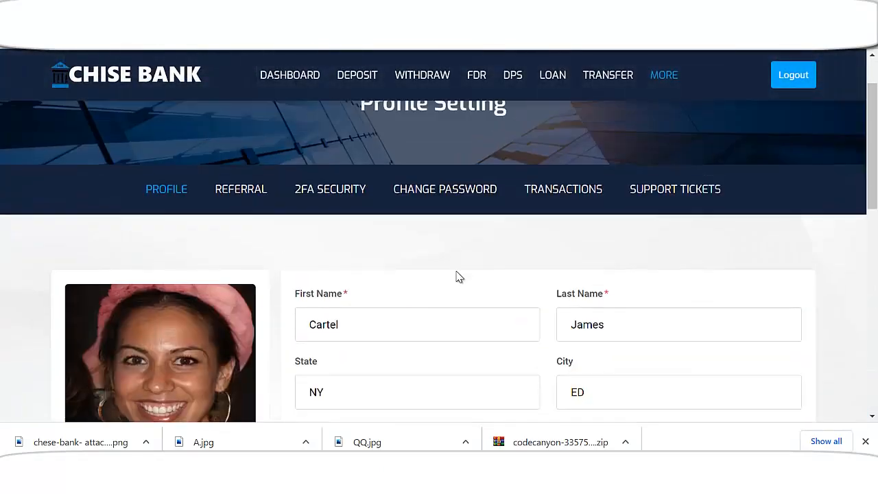
click(281, 77)
scroll(463, 310, down, 1)
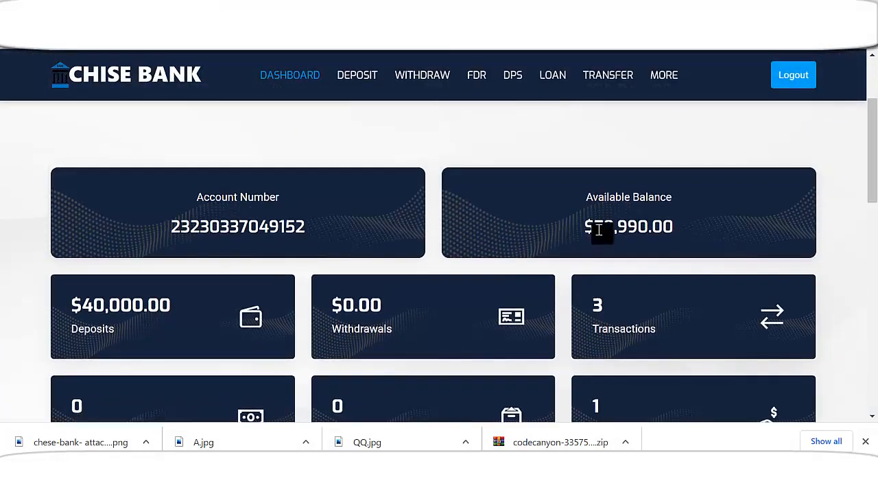
drag(594, 228, 676, 230)
scroll(695, 274, down, 5)
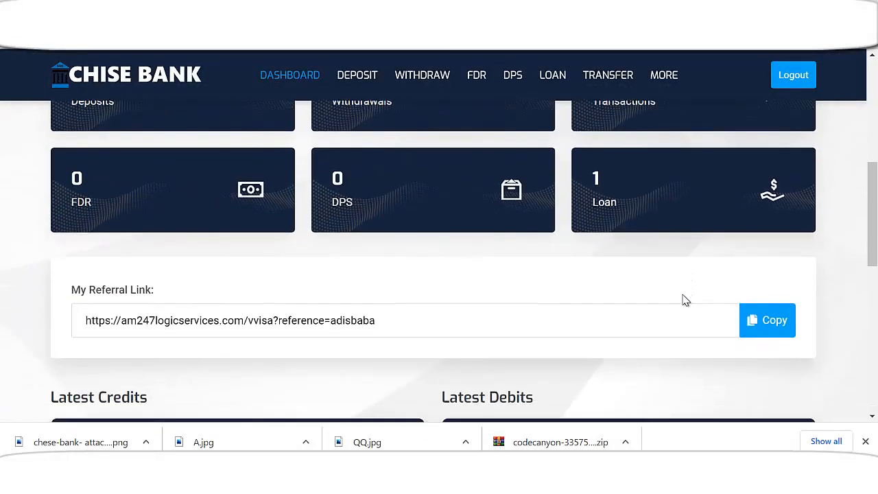
scroll(682, 304, down, 1)
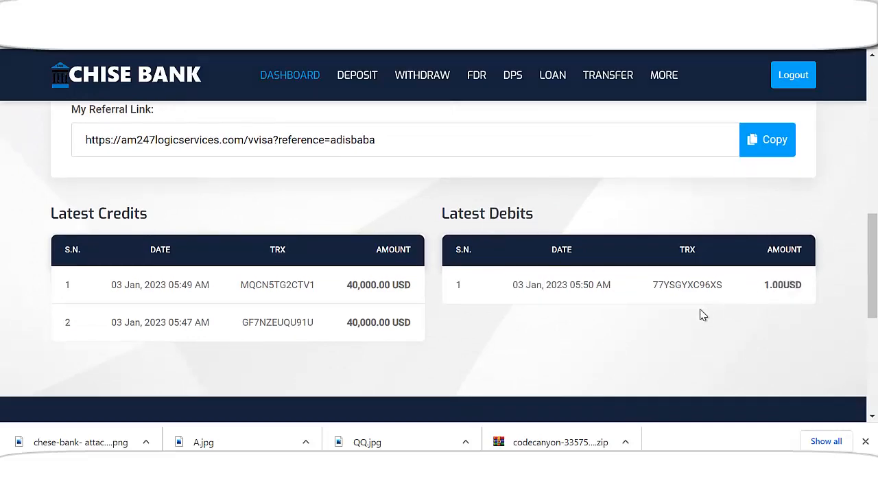
scroll(419, 328, up, 8)
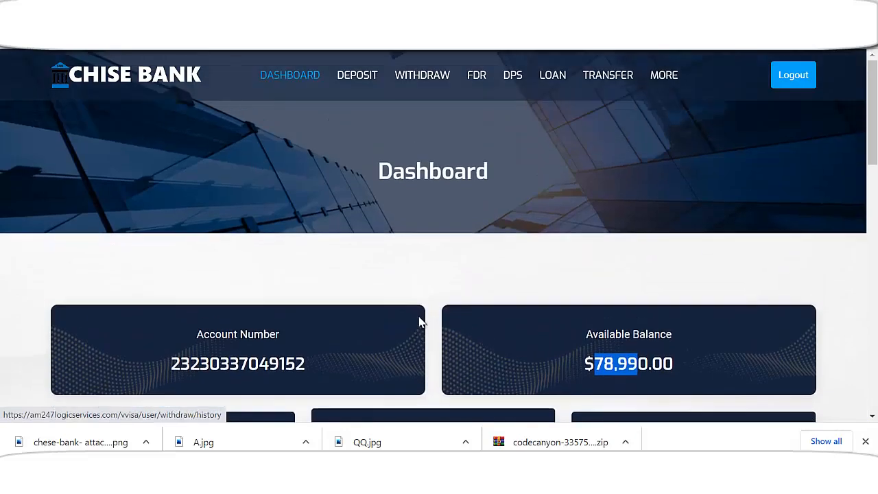
Open the transfer beneficiaries and switch to the Within Chese Bank tab
click(613, 77)
scroll(491, 316, down, 1)
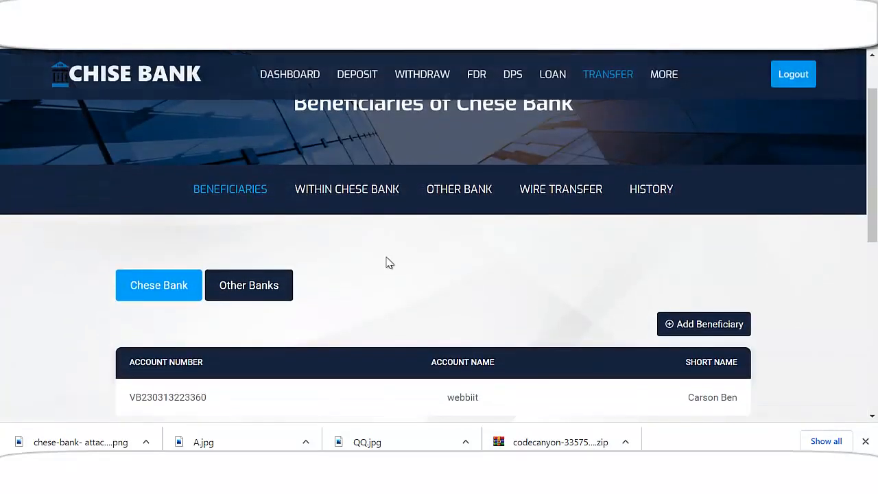
click(365, 191)
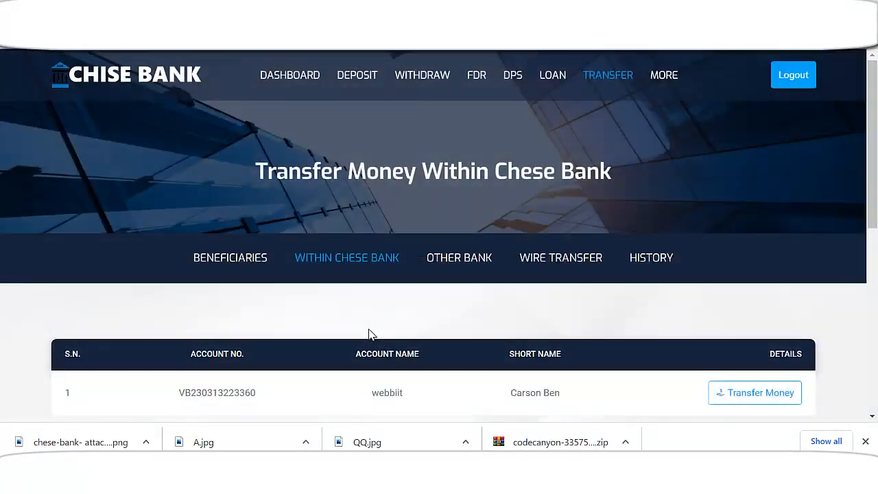
Try sending 2000 USD to the ZBANK beneficiary from the other-bank transfers
scroll(369, 333, down, 1)
click(476, 188)
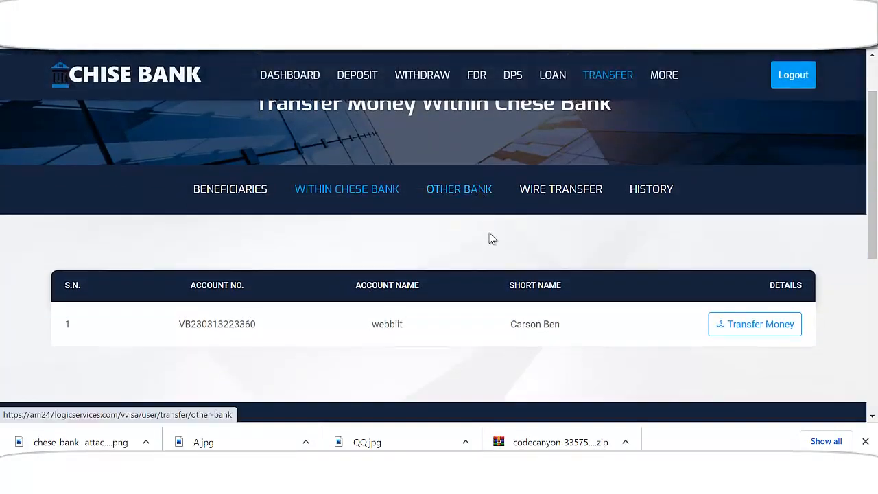
scroll(488, 294, down, 1)
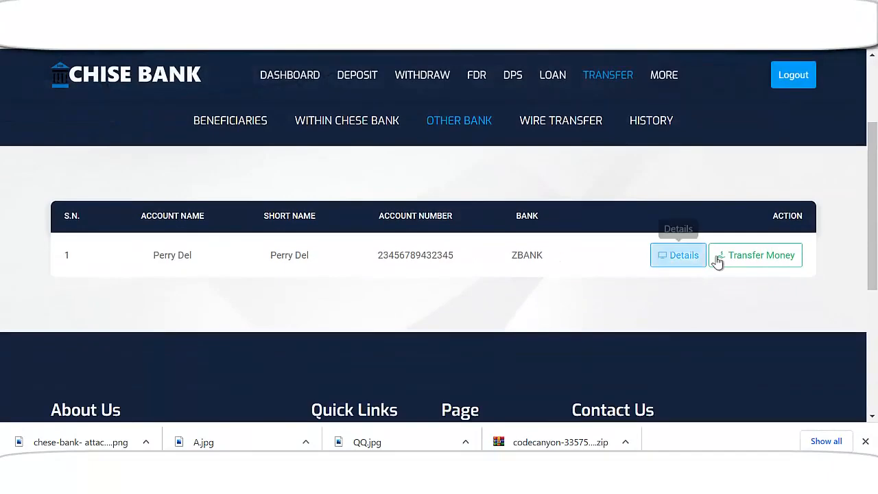
click(775, 264)
click(461, 295)
text(2000)
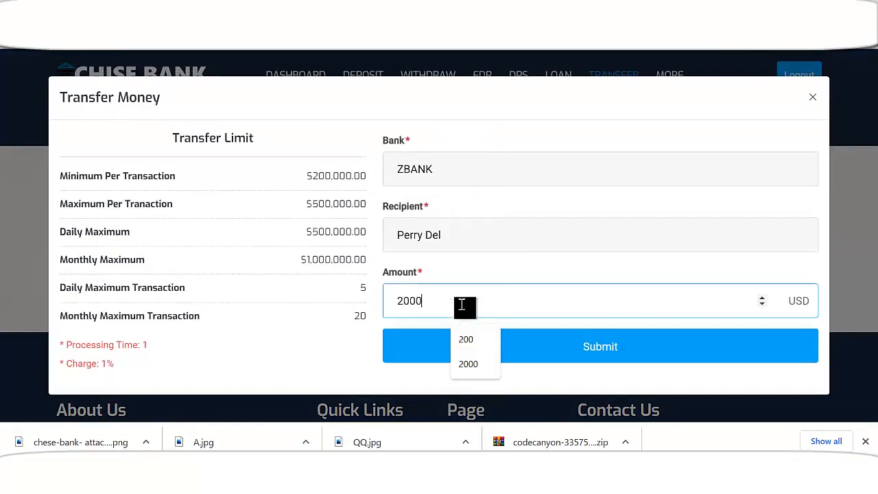
click(616, 355)
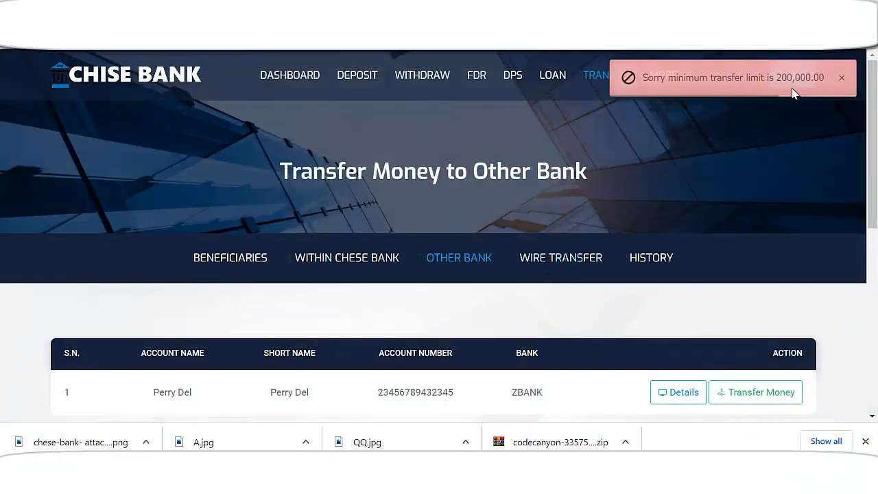
Review the rejection caused by the 200,000 USD minimum transfer amount
scroll(553, 308, down, 2)
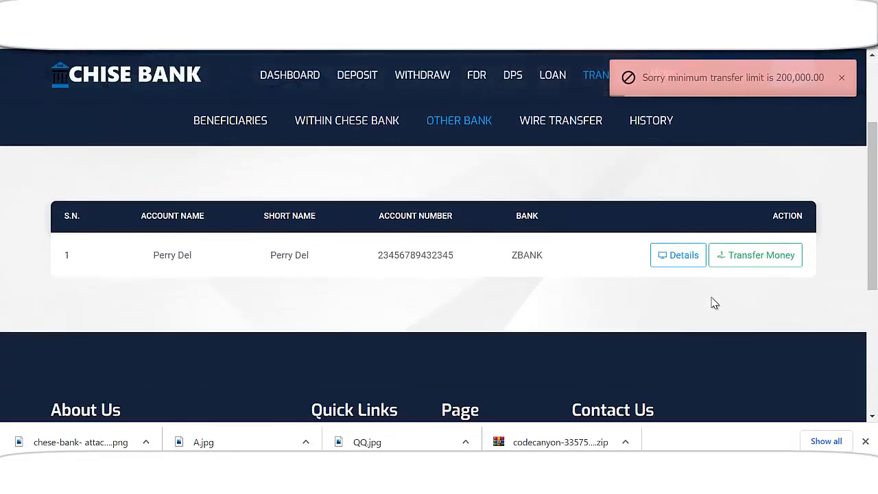
scroll(535, 275, up, 1)
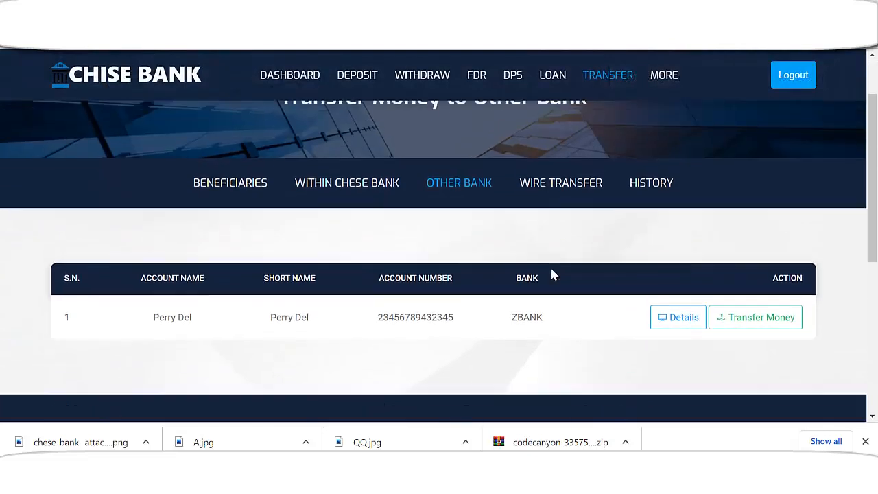
scroll(480, 299, down, 1)
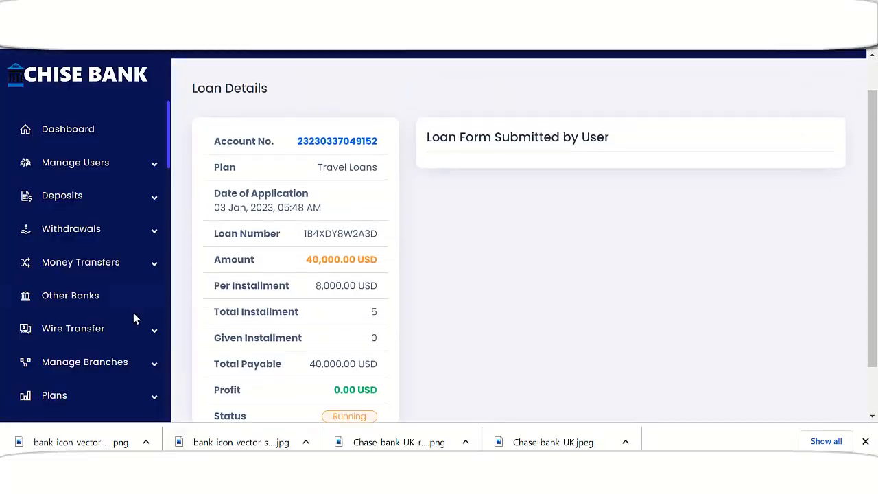
scroll(135, 312, up, 1)
scroll(128, 313, down, 2)
scroll(127, 312, up, 2)
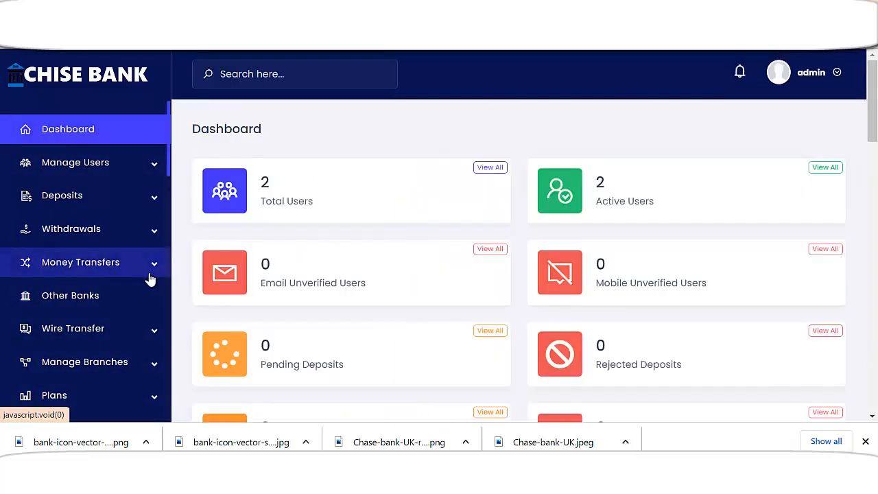
Edit ZBANK under the admin Other Banks list, cutting its minimum transfer amount to 2000 USD
drag(170, 162, 172, 199)
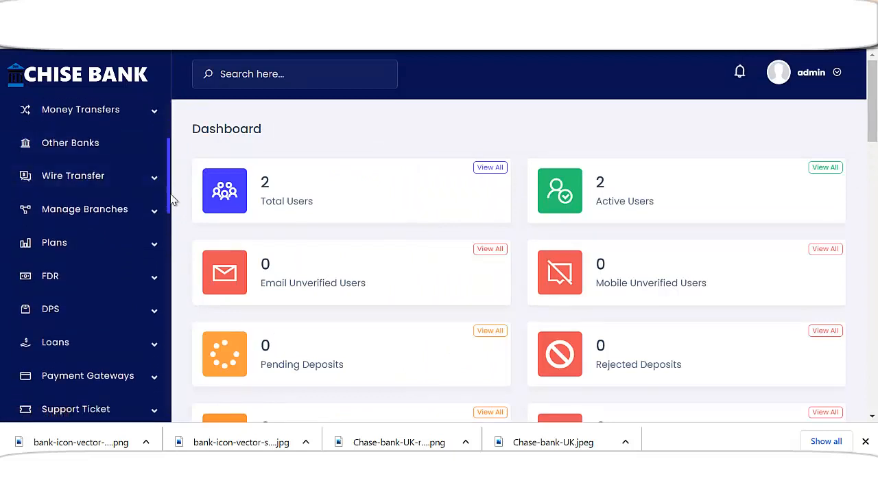
click(153, 190)
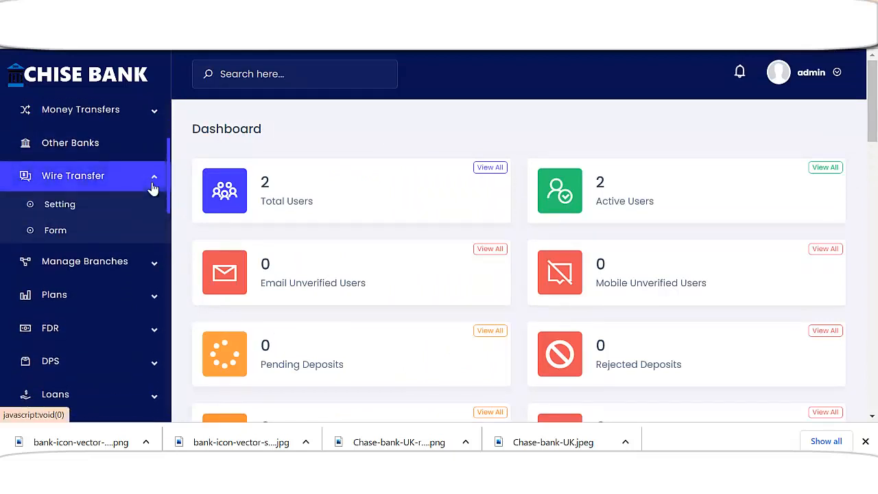
click(153, 189)
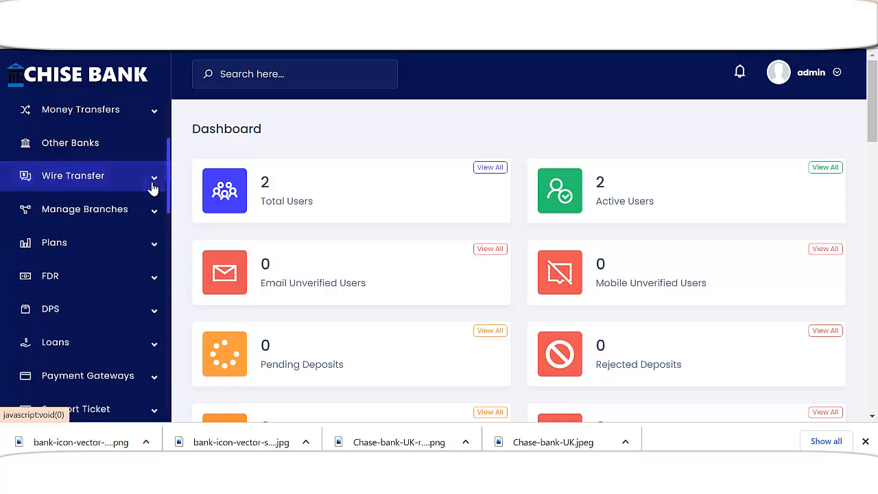
click(86, 146)
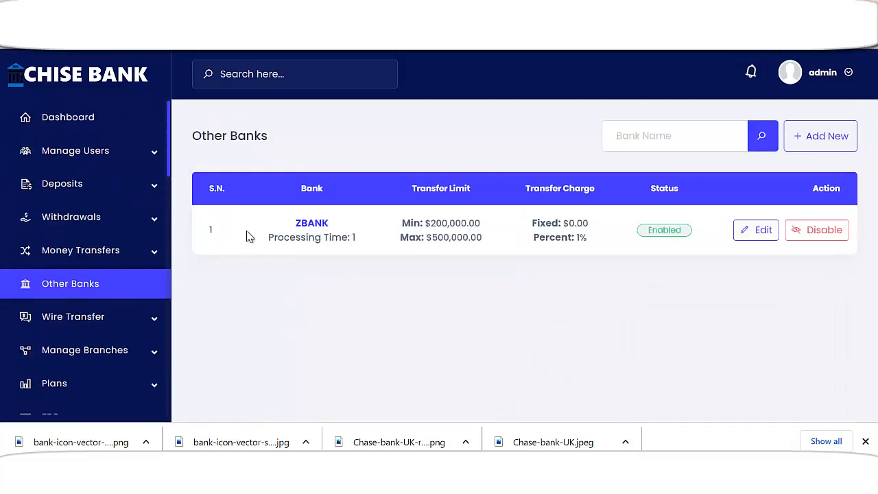
click(756, 230)
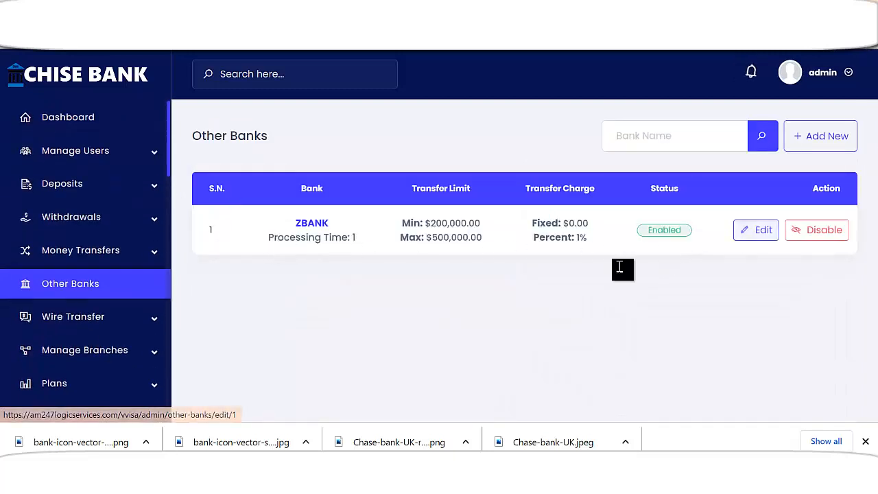
scroll(391, 309, down, 1)
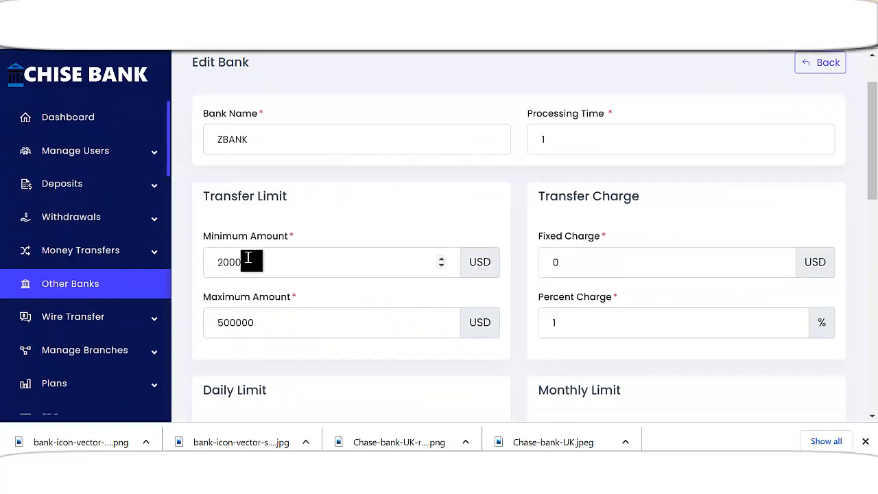
drag(244, 262, 308, 258)
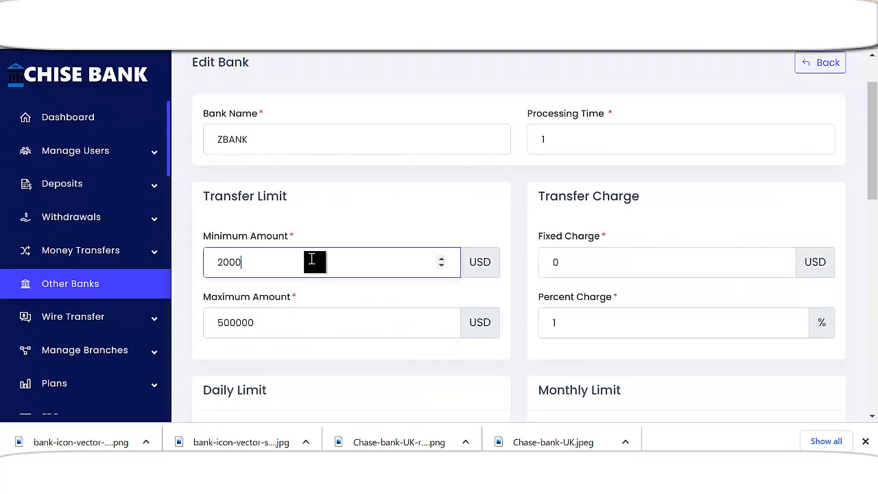
scroll(557, 237, down, 10)
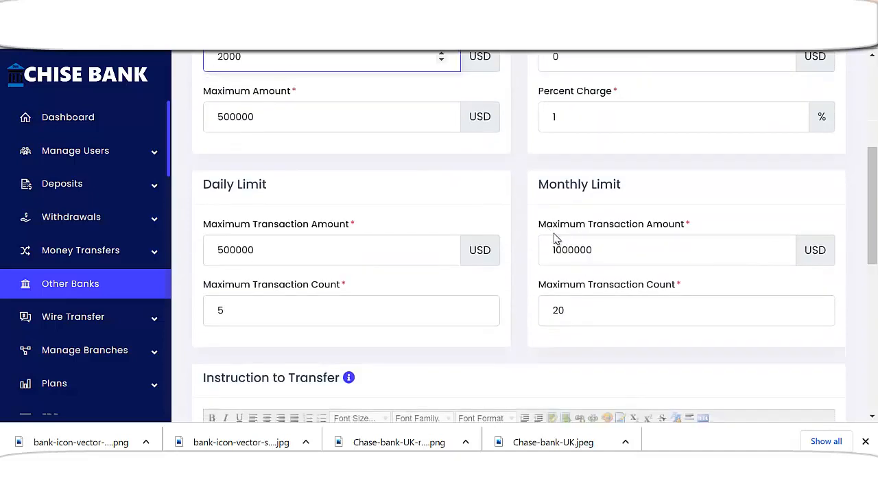
scroll(526, 359, down, 1)
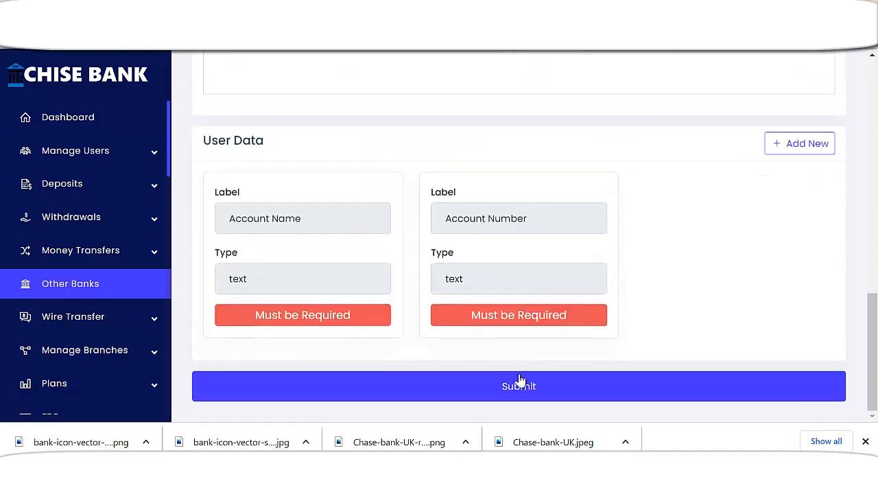
click(525, 389)
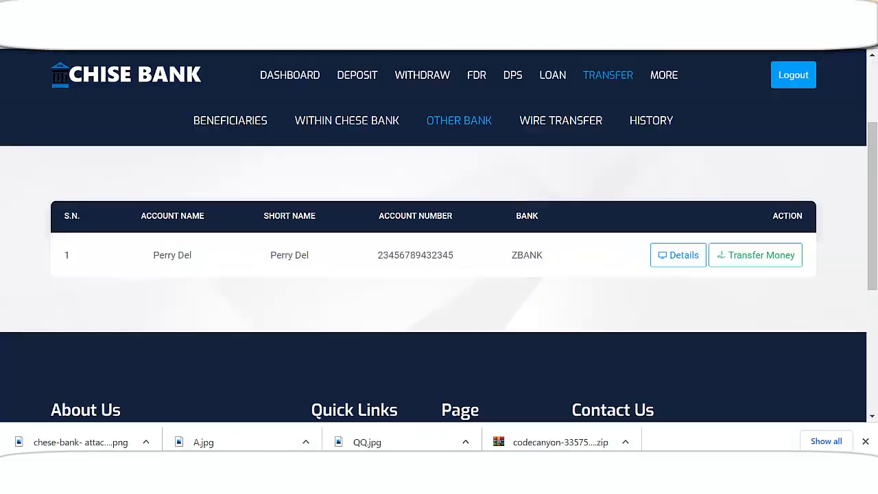
Submit a 2000 USD transfer to the ZBANK beneficiary again under the lowered minimum
scroll(418, 310, up, 1)
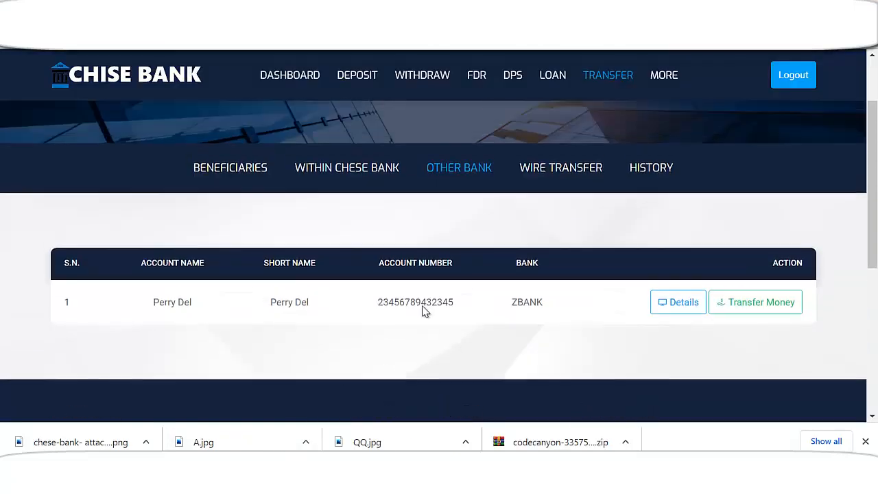
click(744, 332)
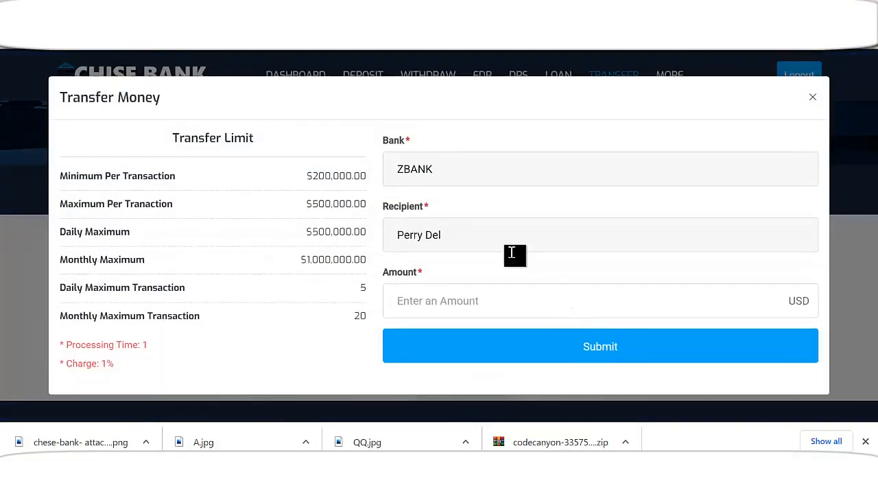
click(813, 99)
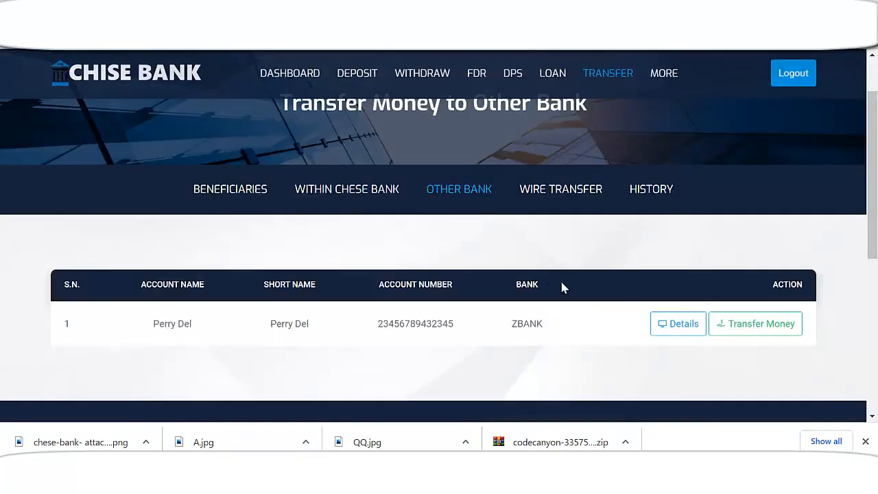
scroll(618, 285, down, 2)
click(754, 187)
click(446, 308)
text(2000)
click(587, 348)
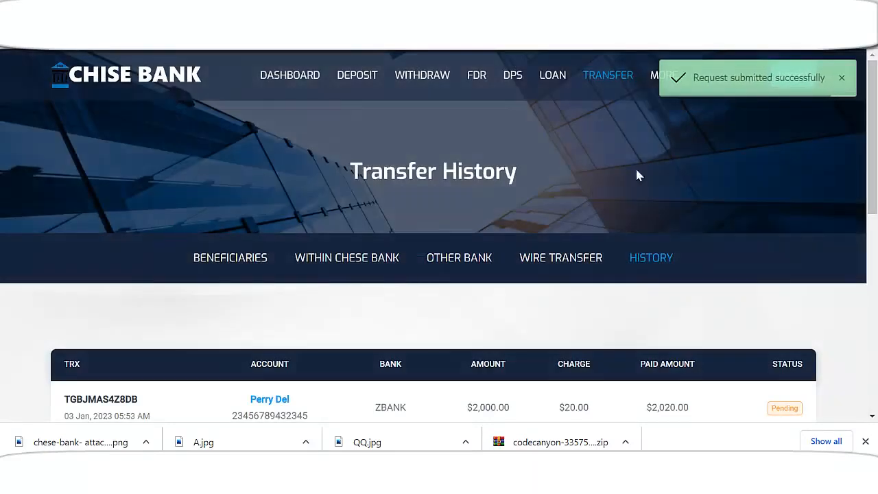
scroll(721, 231, down, 2)
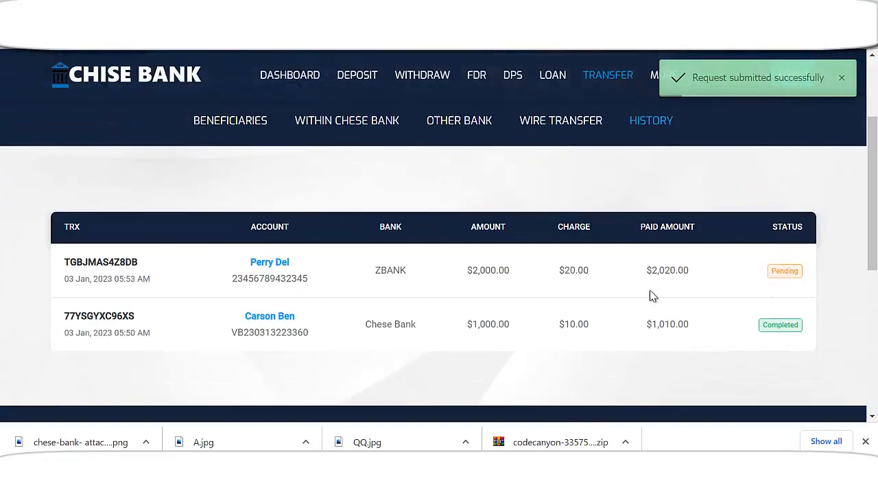
scroll(542, 304, up, 1)
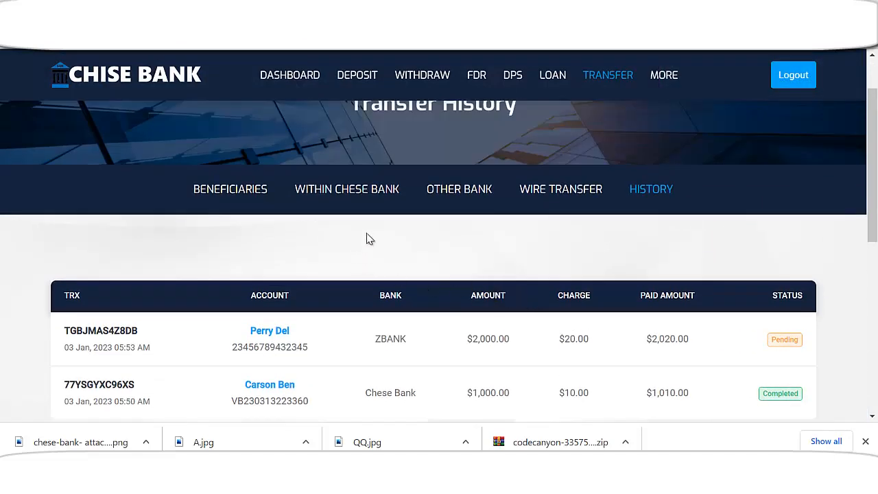
Look over the other-bank and within-bank transfer pages
click(456, 197)
scroll(480, 295, down, 3)
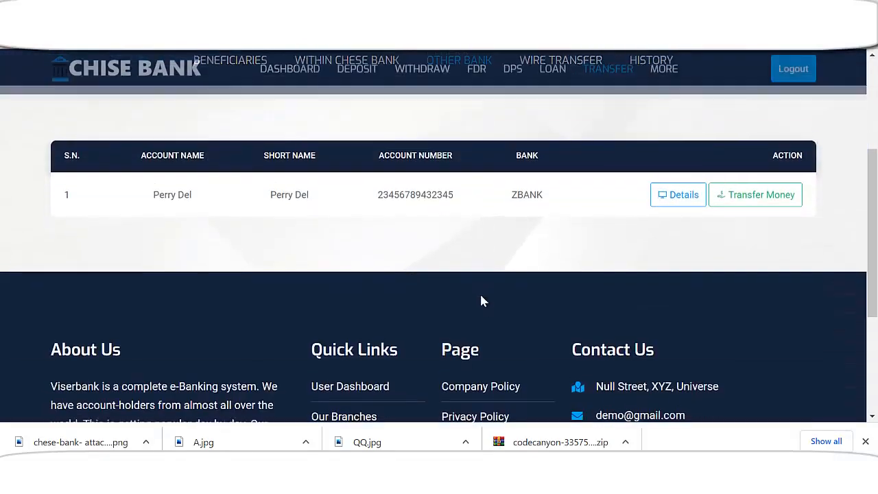
scroll(570, 206, up, 2)
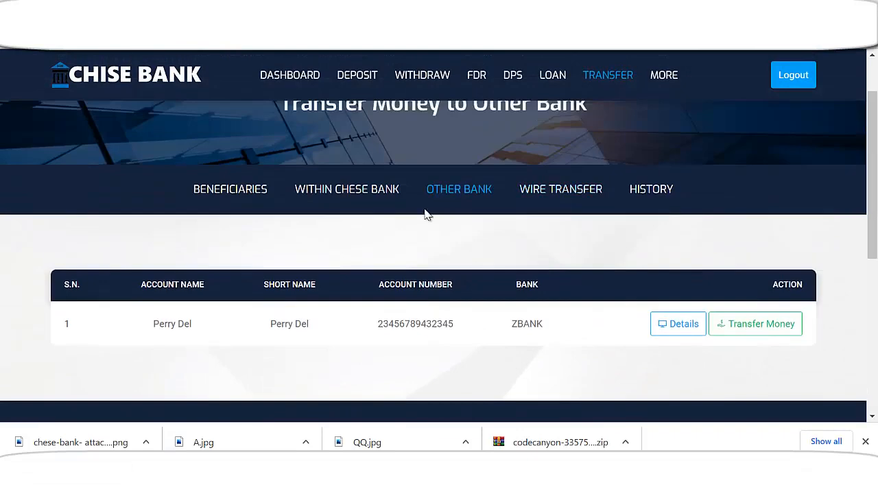
click(350, 193)
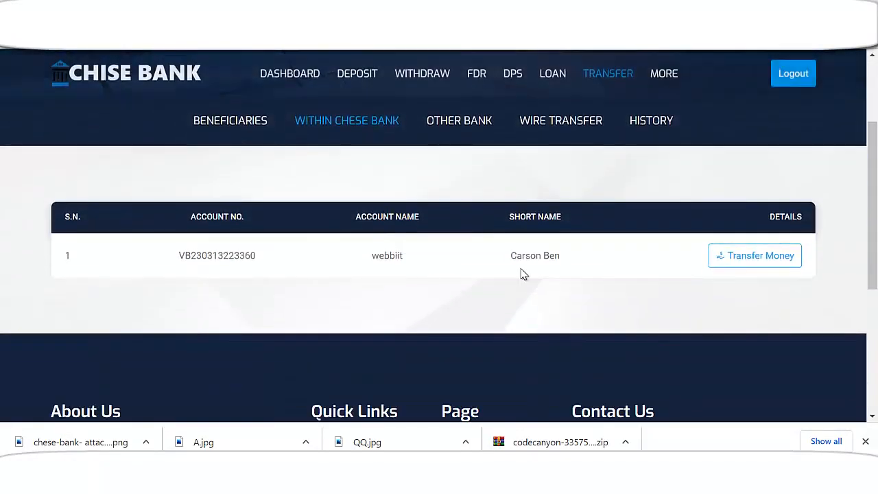
Open Beneficiaries and show the saved ZBANK payee under Other Banks
scroll(522, 275, up, 1)
click(238, 195)
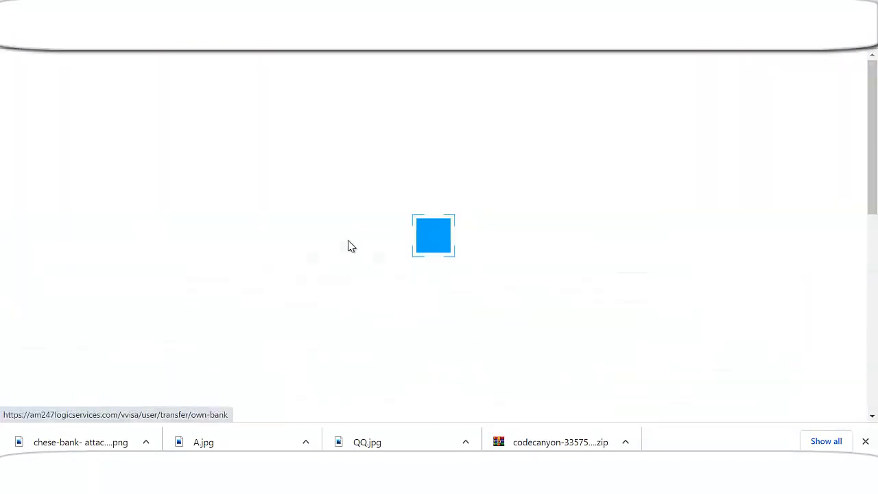
scroll(368, 284, down, 2)
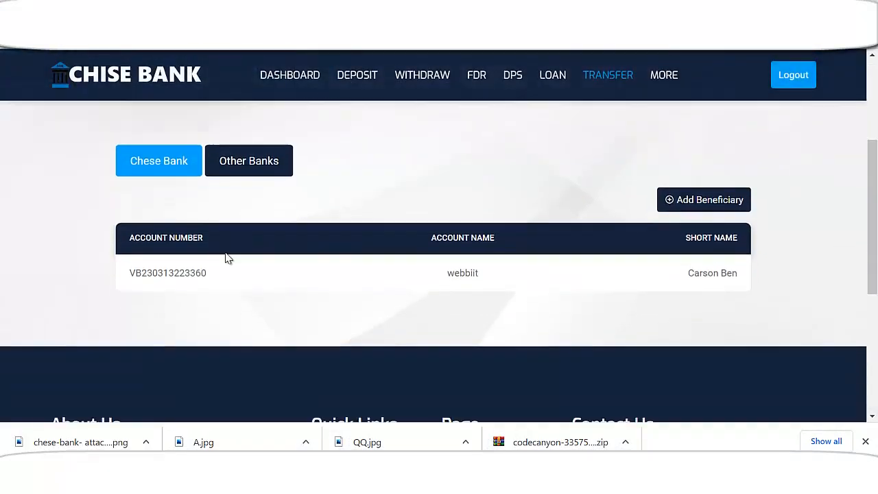
click(267, 152)
scroll(522, 284, down, 2)
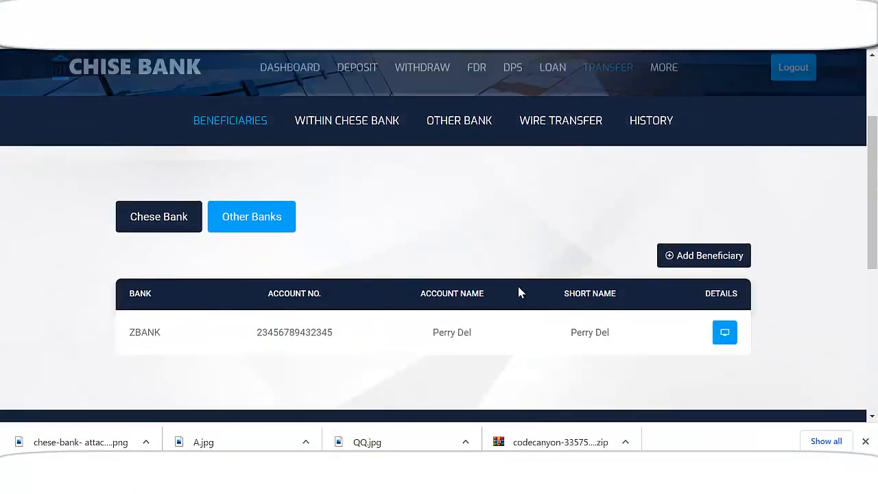
scroll(621, 302, down, 1)
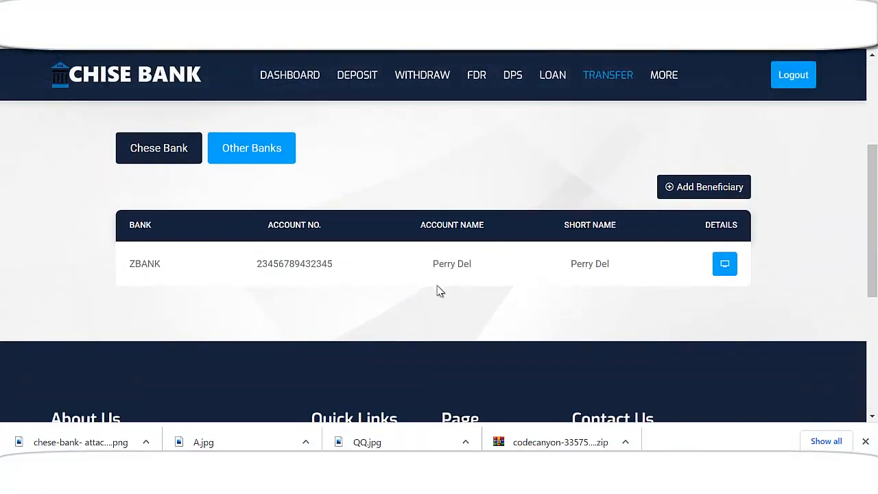
scroll(412, 309, down, 2)
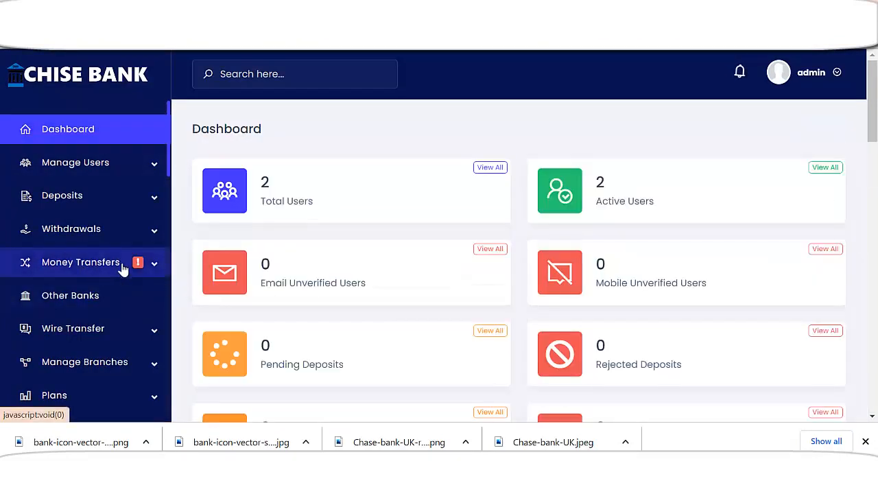
Complete the pending $2,000 ZBANK transfer from the admin Pending Transfers list
click(121, 266)
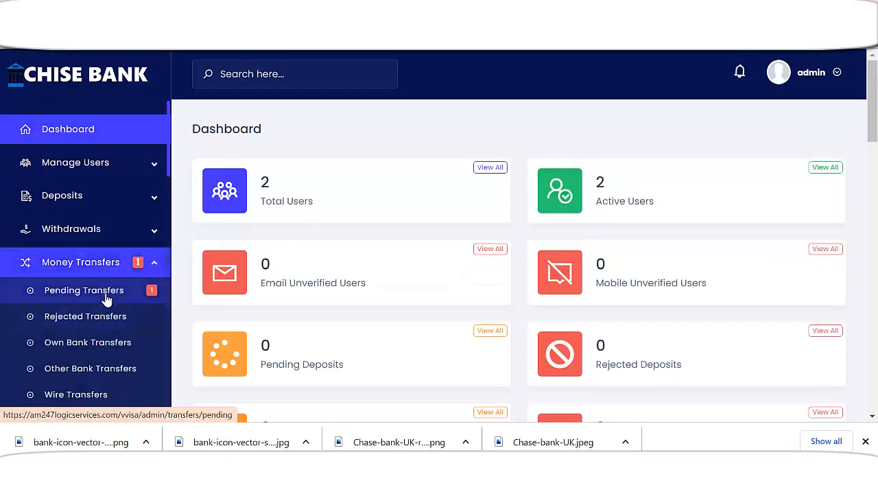
click(108, 293)
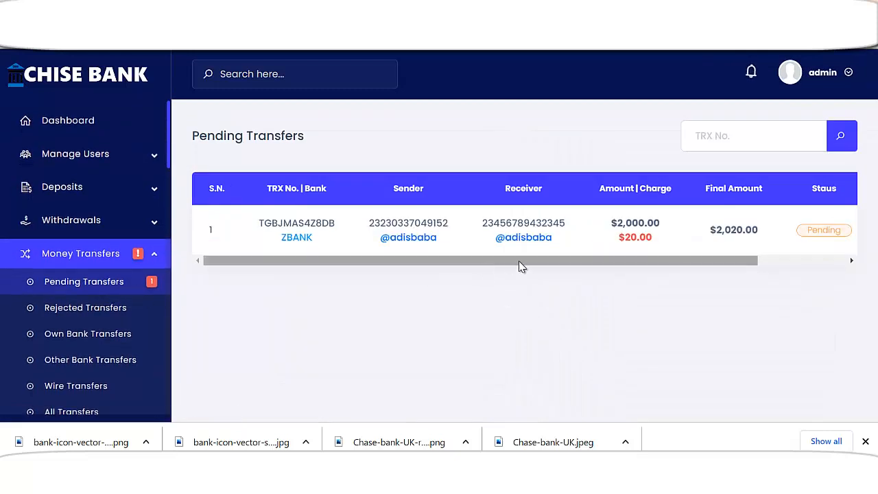
drag(586, 260, 657, 261)
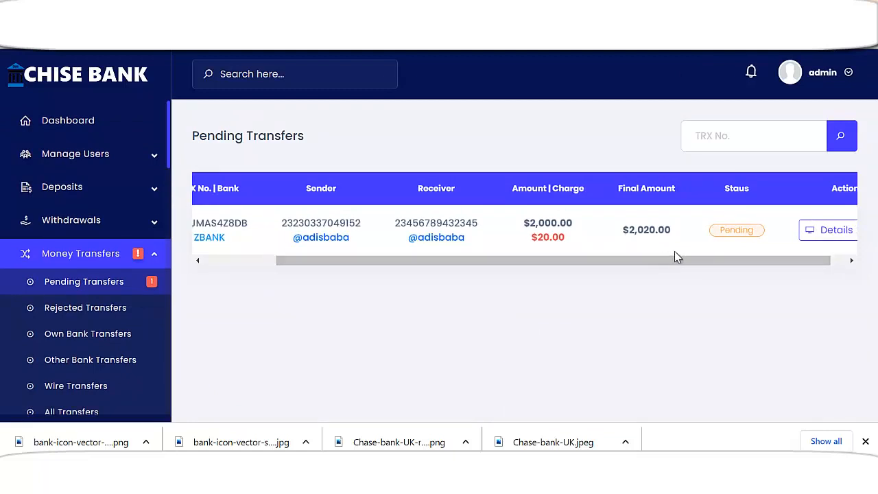
drag(751, 261, 819, 263)
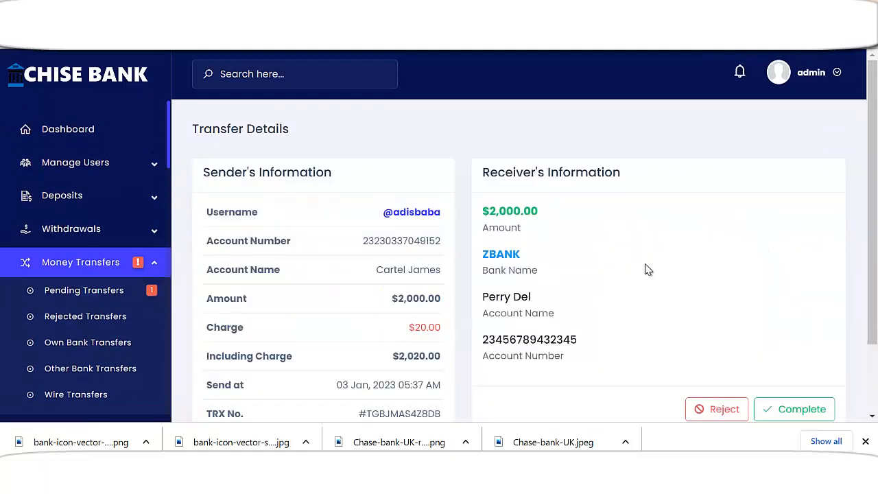
scroll(744, 282, down, 2)
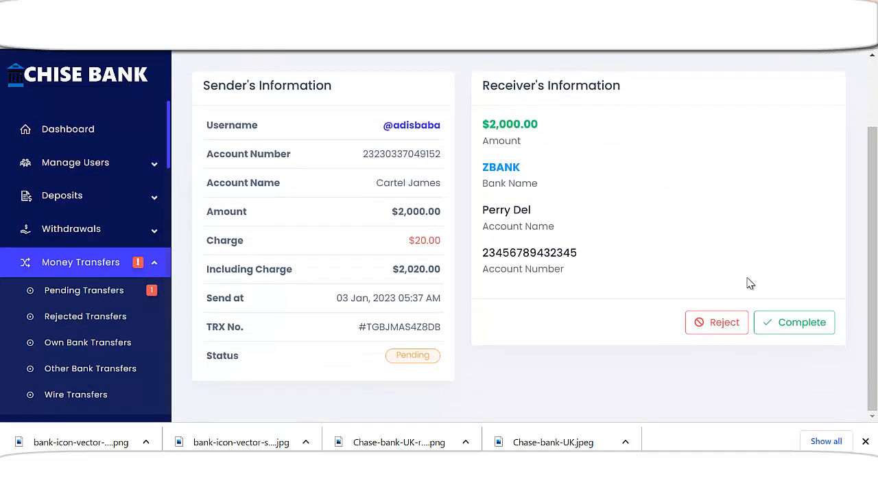
click(801, 321)
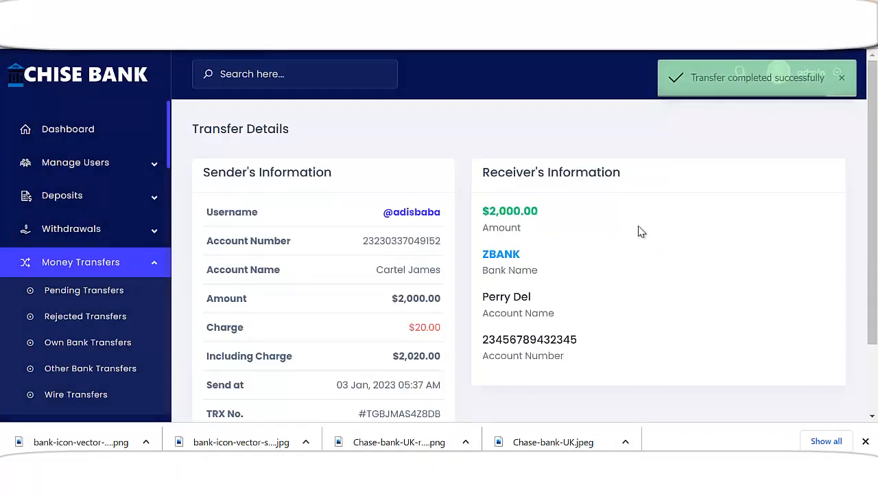
Return to the admin dashboard and scroll through it
click(126, 128)
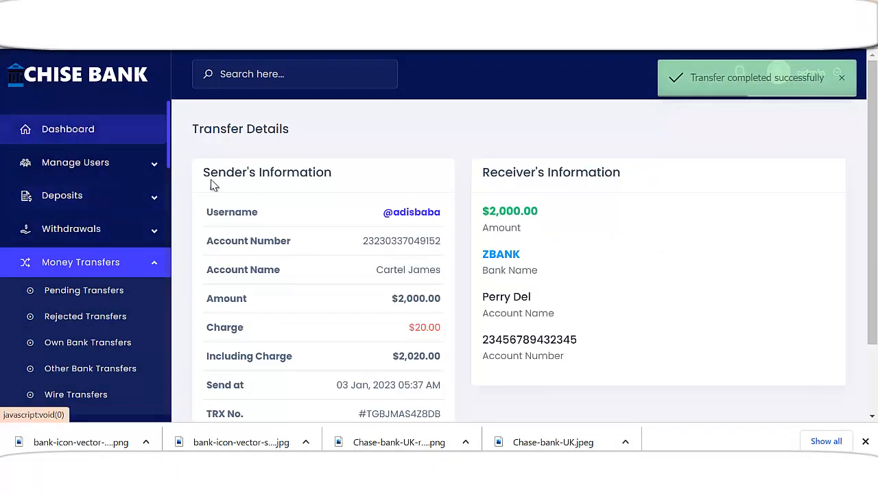
scroll(405, 308, down, 6)
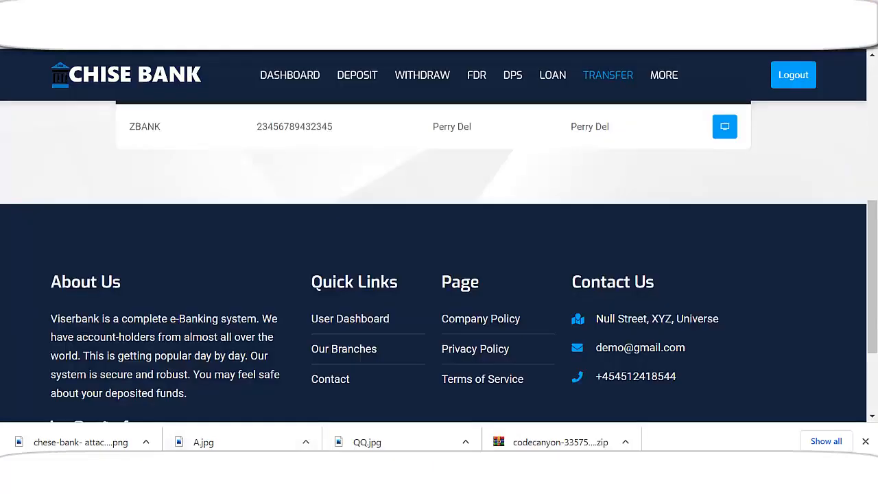
scroll(208, 196, up, 6)
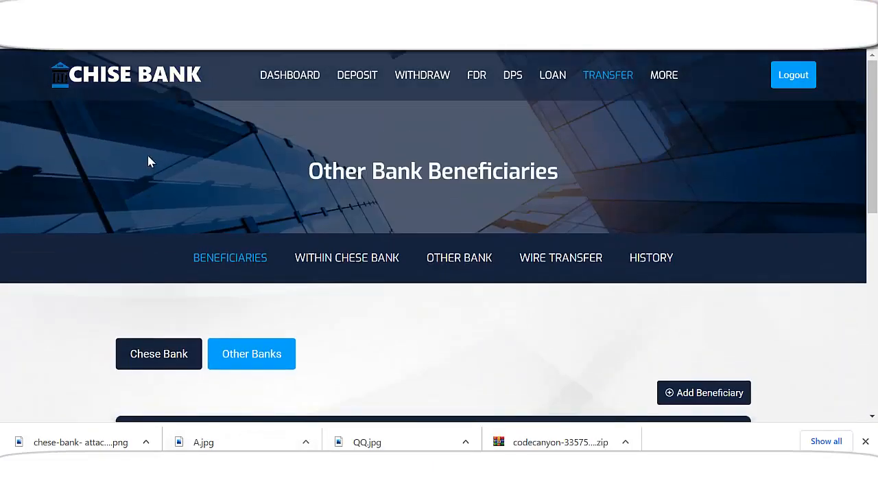
Copy the account number shown on the user dashboard
click(322, 272)
scroll(314, 208, down, 3)
drag(601, 164, 634, 160)
scroll(280, 227, up, 1)
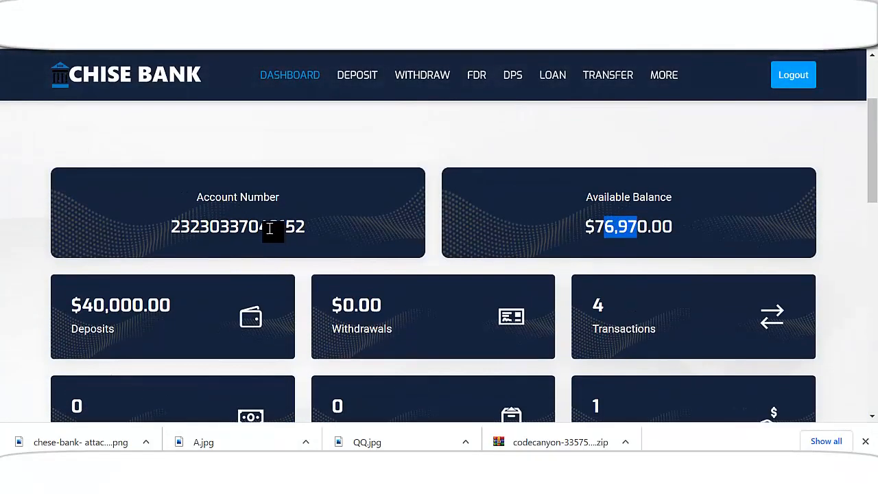
click(176, 224)
drag(176, 224, 299, 231)
right_click(268, 233)
click(295, 238)
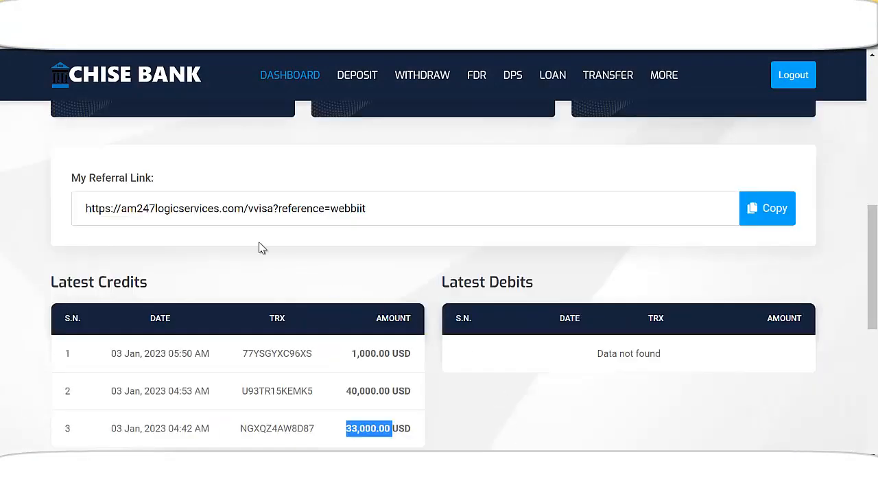
Open Transfer to see the empty Chese Bank beneficiaries list
scroll(261, 248, up, 7)
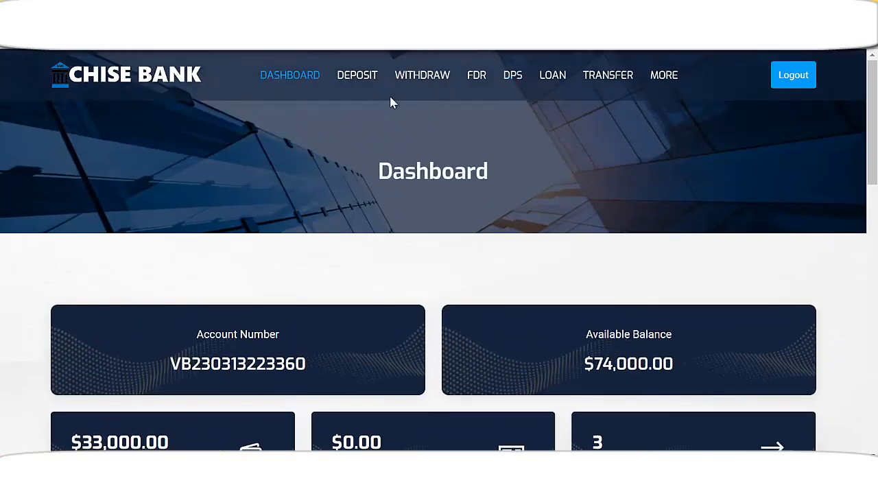
click(590, 79)
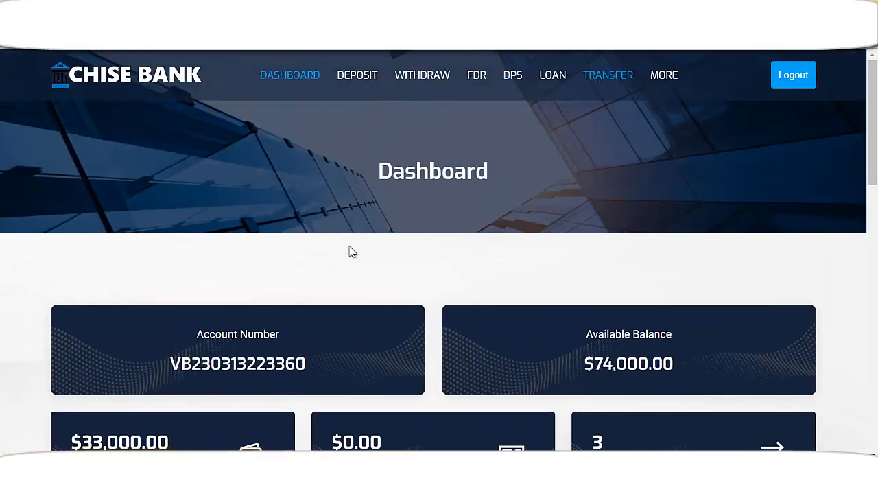
scroll(337, 247, down, 2)
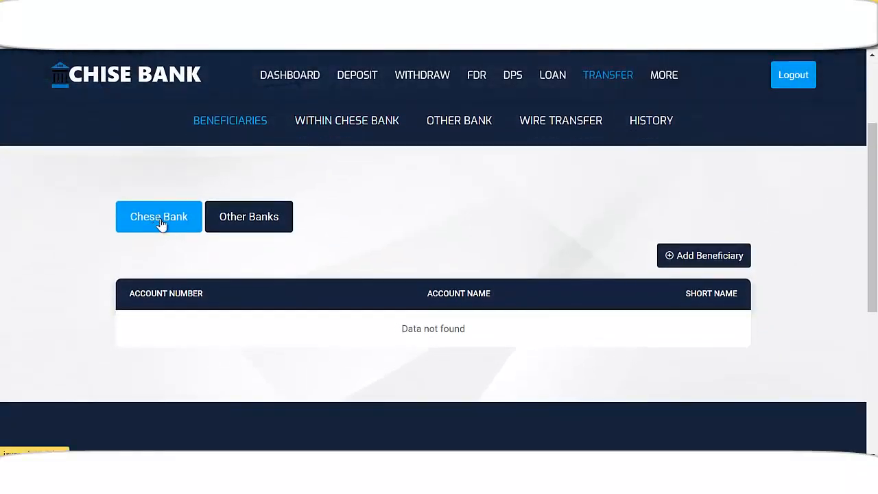
Fill the Add Beneficiary form with the copied account number, an account name and short name
click(704, 256)
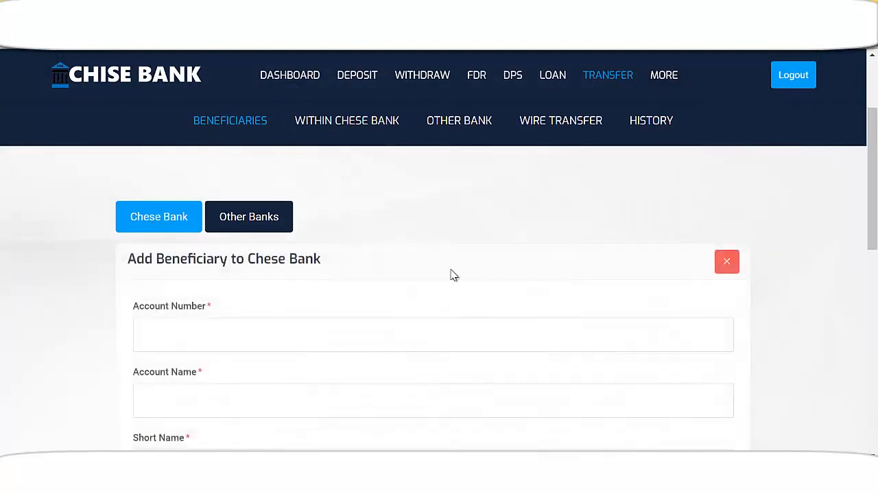
scroll(310, 291, down, 1)
click(241, 270)
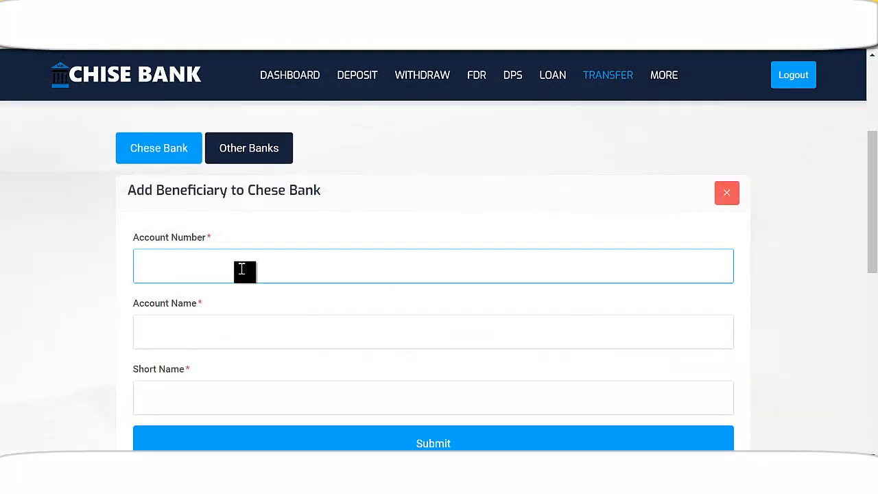
click(250, 335)
text(adisbaba)
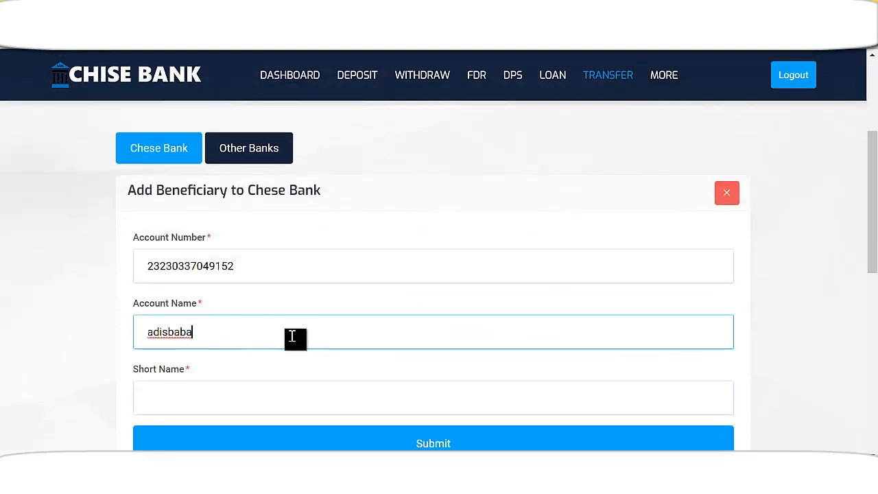
scroll(244, 345, down, 1)
click(233, 336)
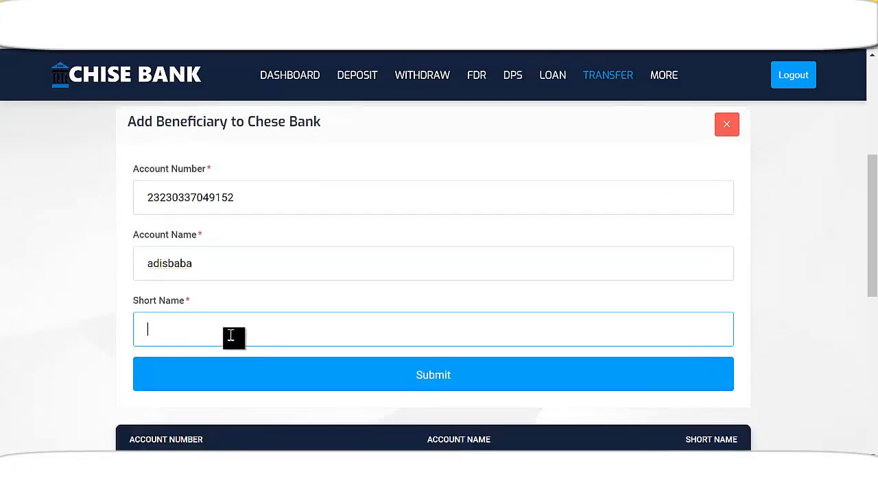
drag(206, 266, 127, 271)
click(212, 327)
scroll(398, 319, down, 1)
Submit the new beneficiary and check it in the Chese Bank beneficiaries list
click(443, 309)
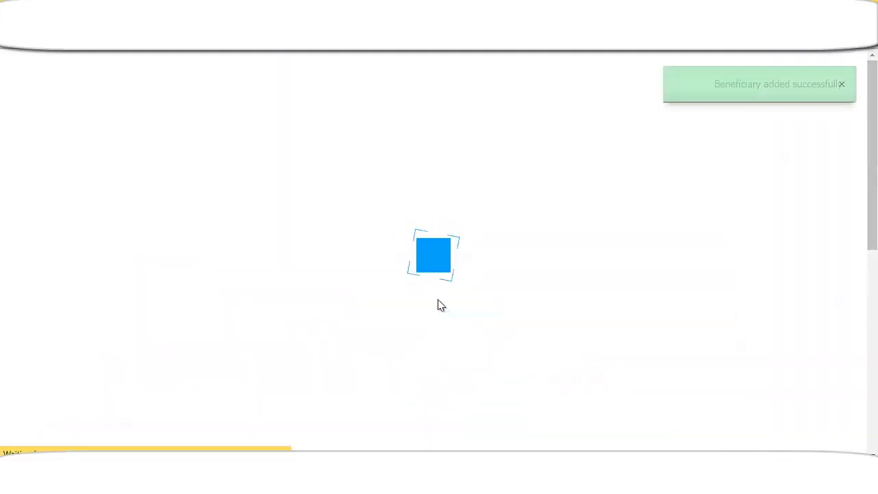
scroll(439, 305, down, 3)
scroll(294, 295, up, 2)
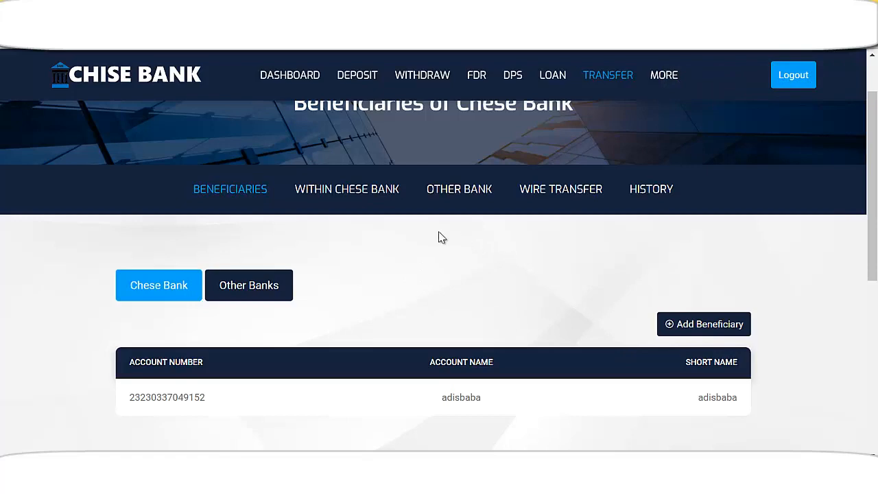
scroll(444, 236, down, 1)
scroll(445, 257, up, 2)
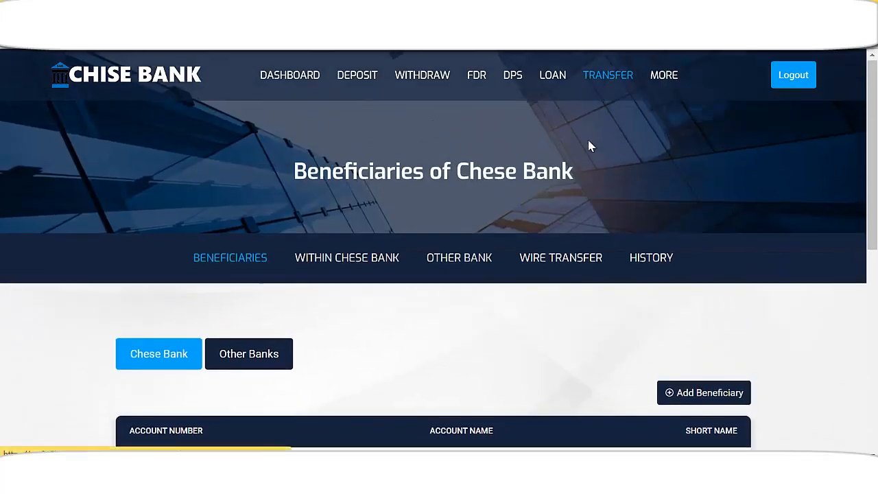
scroll(454, 325, down, 2)
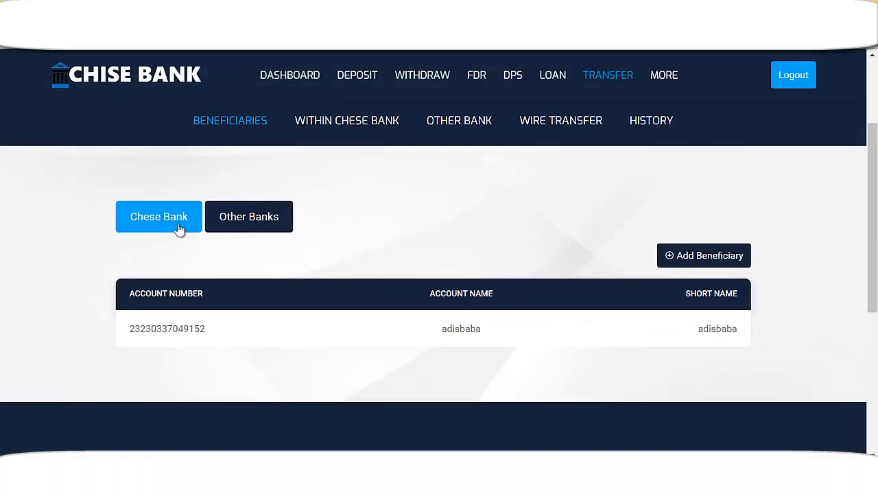
Transfer 2000 USD to the saved in-bank beneficiary, then return to the dashboard
click(359, 131)
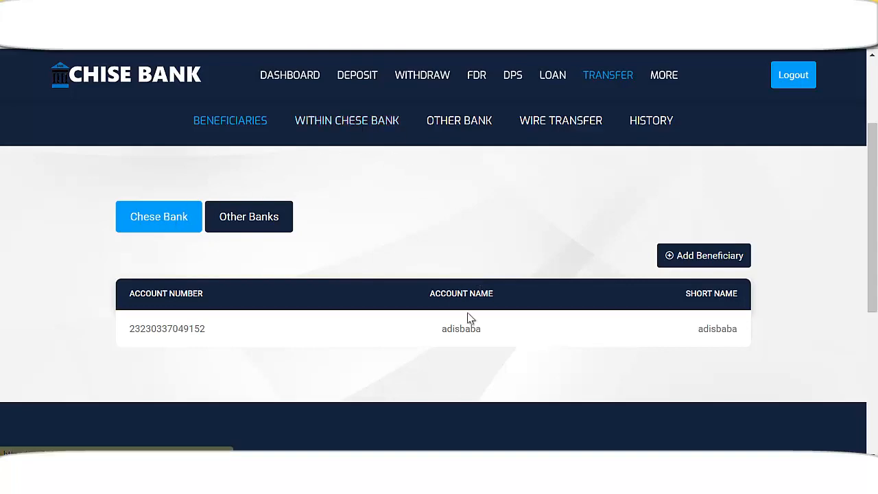
scroll(461, 324, down, 2)
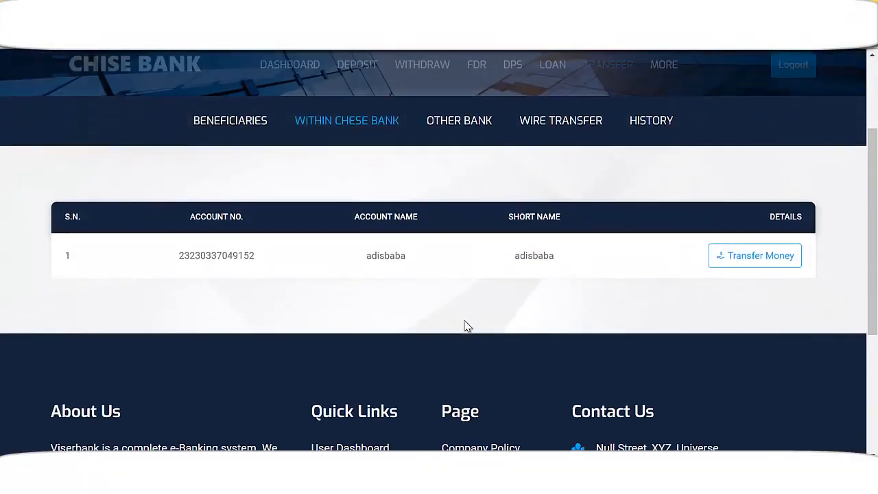
click(758, 256)
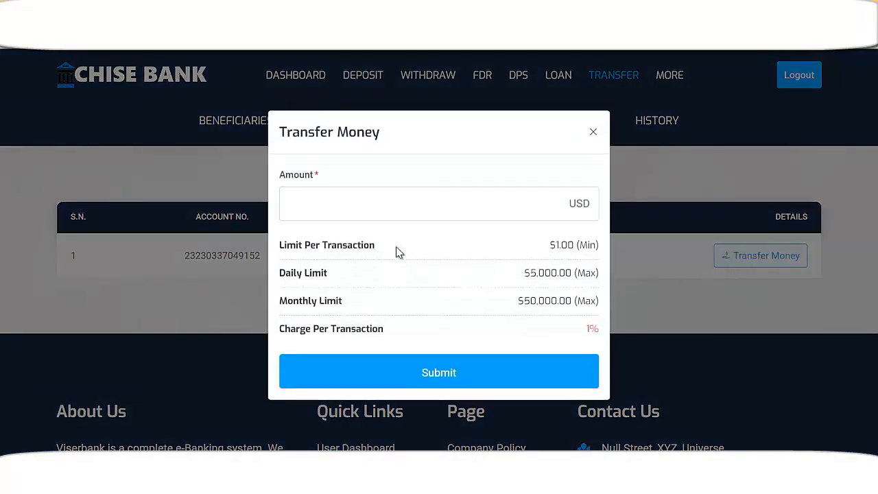
click(329, 204)
text(2000)
click(415, 383)
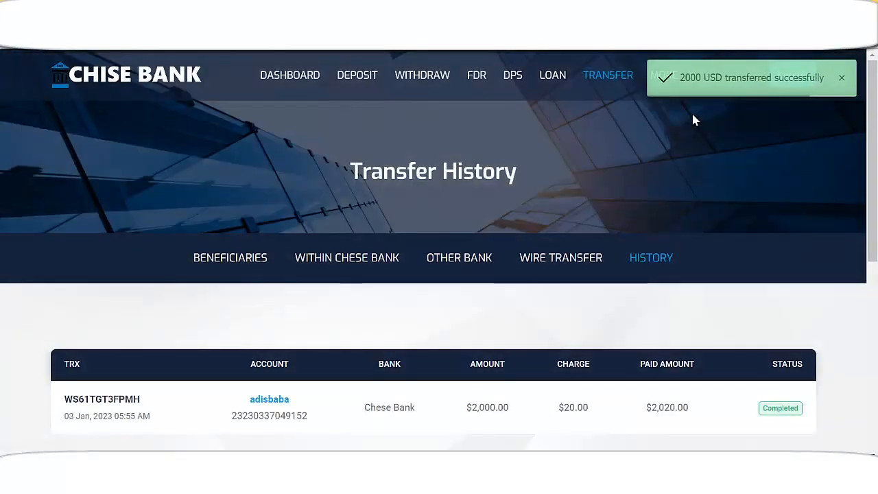
scroll(665, 253, down, 2)
scroll(245, 289, up, 2)
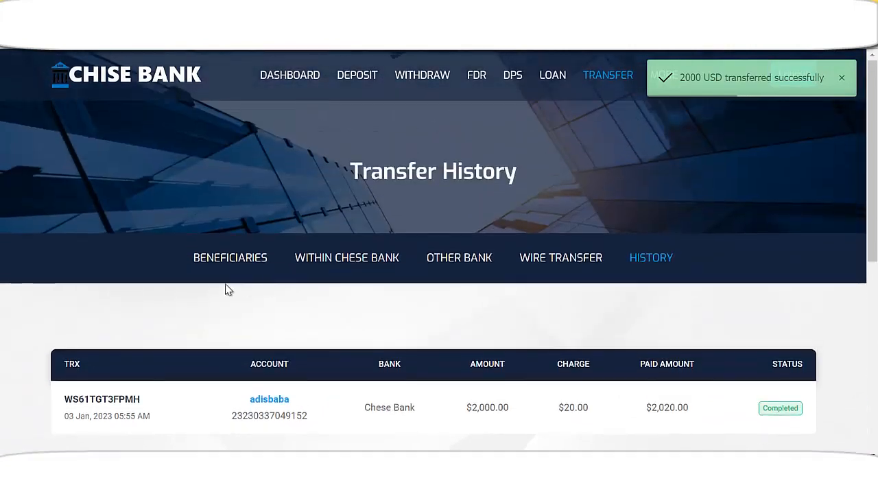
click(288, 77)
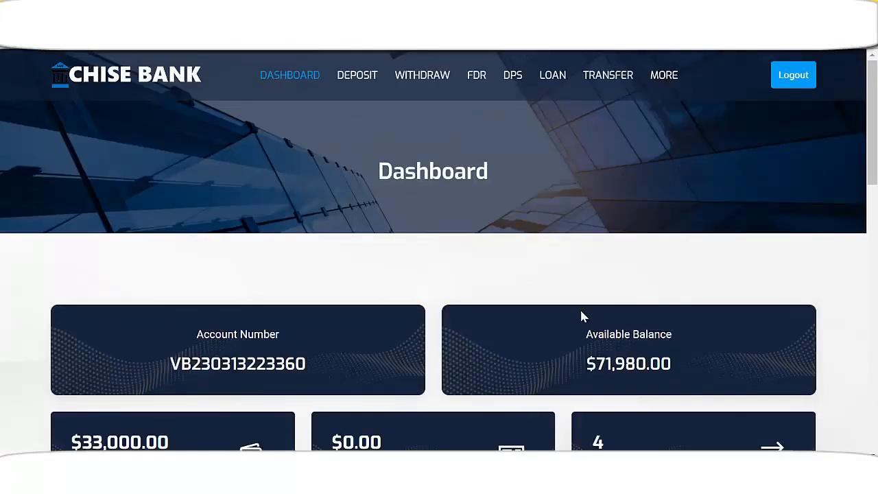
Reload the dashboard to refresh the account balance
scroll(583, 302, down, 2)
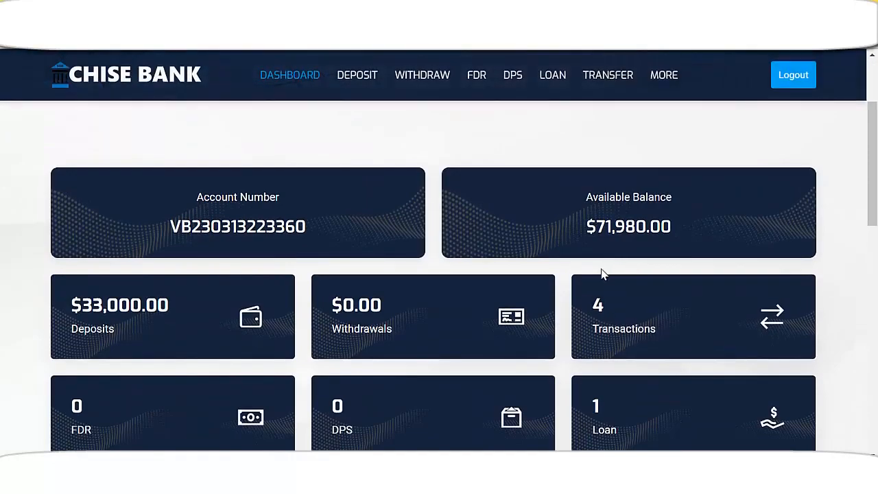
scroll(602, 274, down, 3)
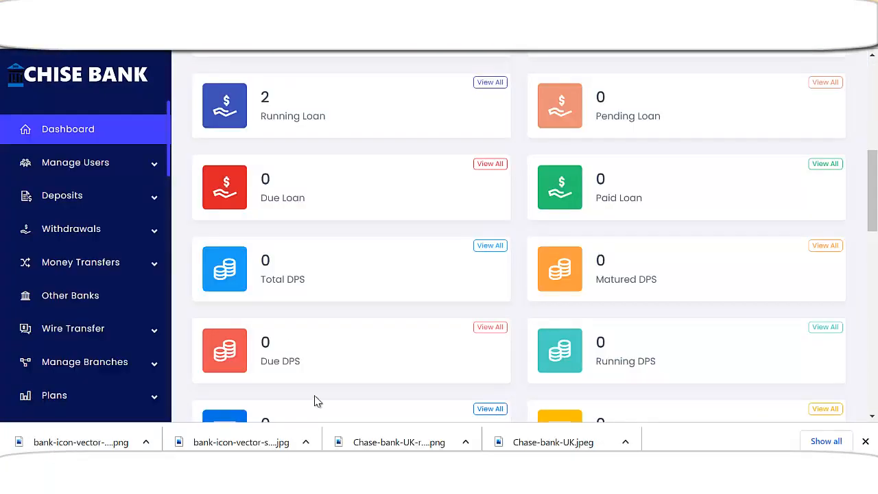
scroll(237, 330, up, 3)
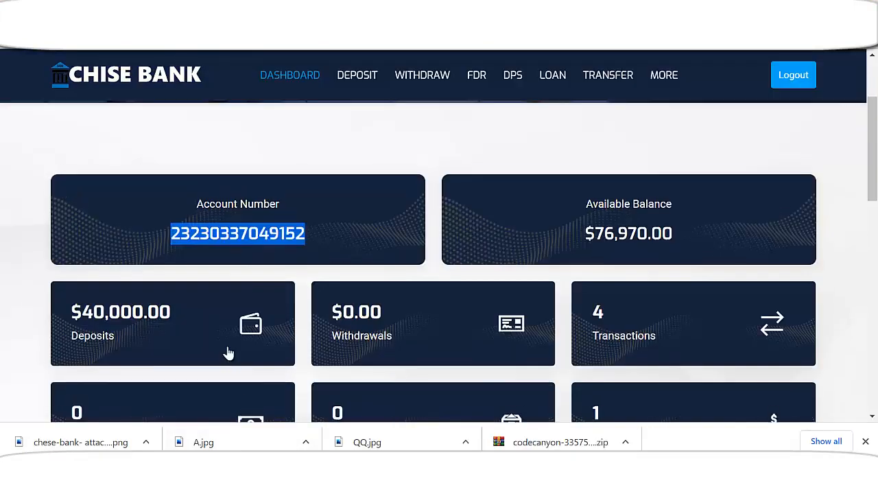
scroll(212, 306, up, 2)
click(294, 78)
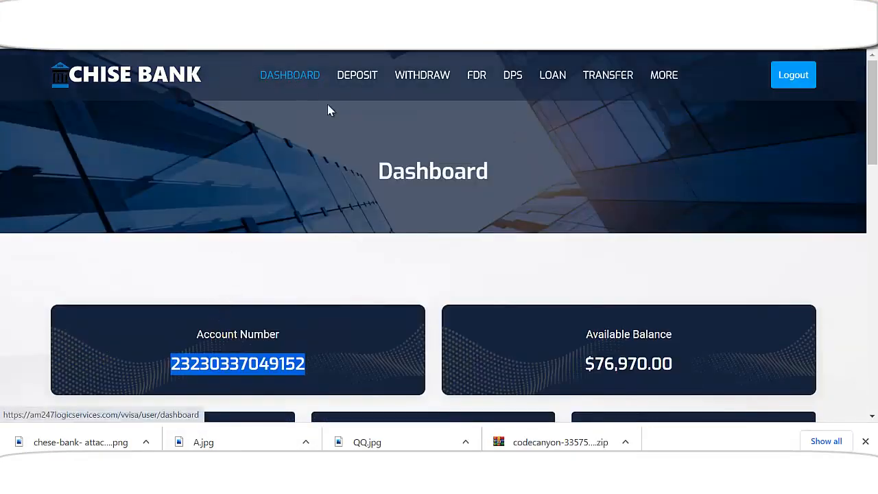
scroll(378, 326, down, 2)
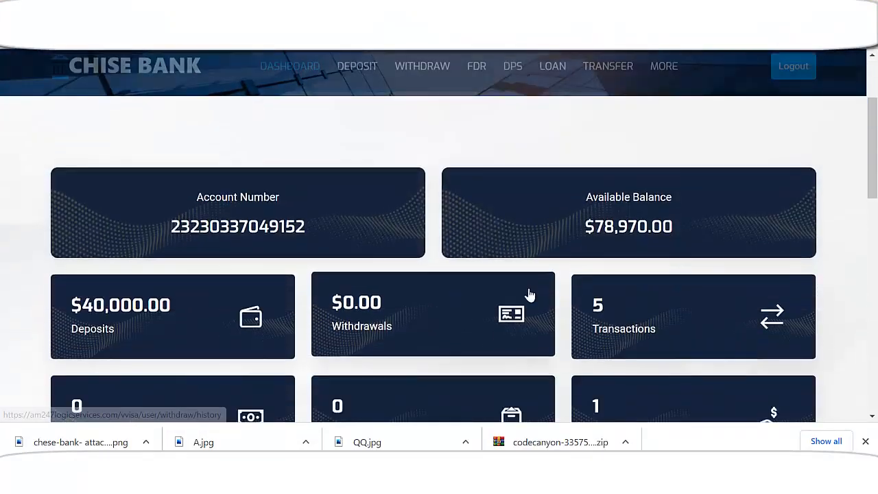
scroll(546, 295, down, 1)
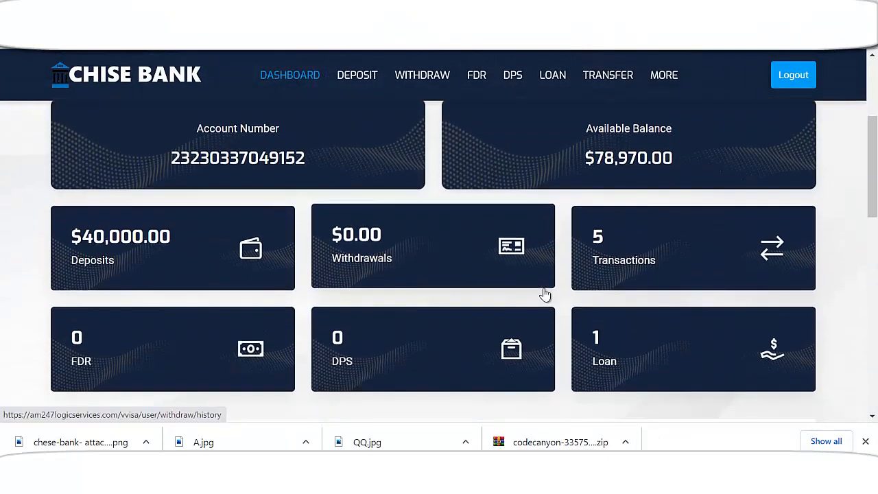
Open Transactions and scan all five entries, including the +2,000.00 USD received transfer
click(641, 256)
scroll(519, 284, down, 3)
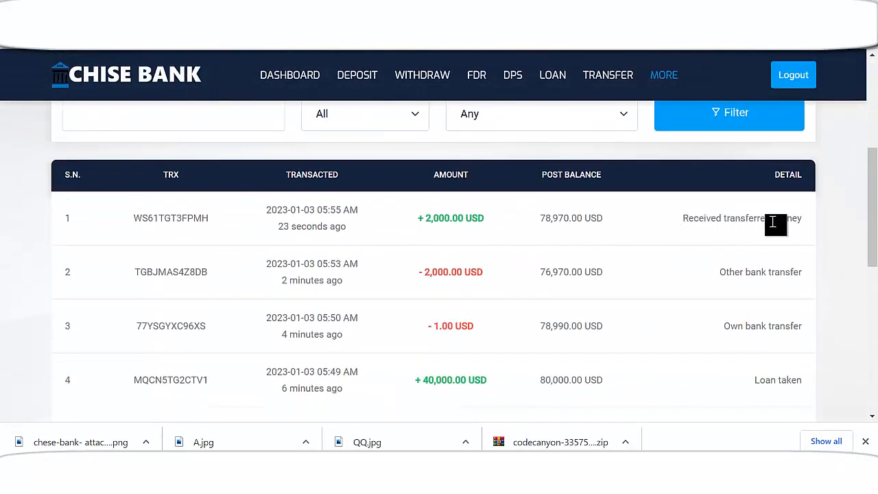
scroll(679, 235, down, 1)
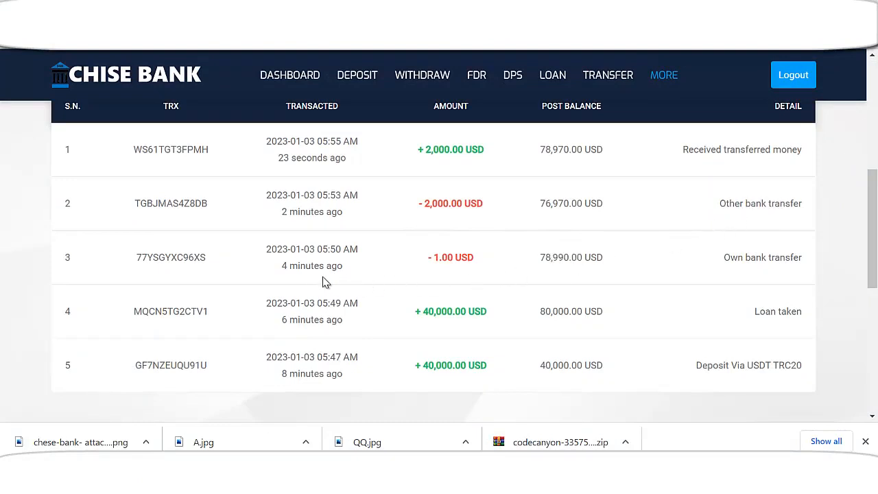
scroll(539, 275, down, 1)
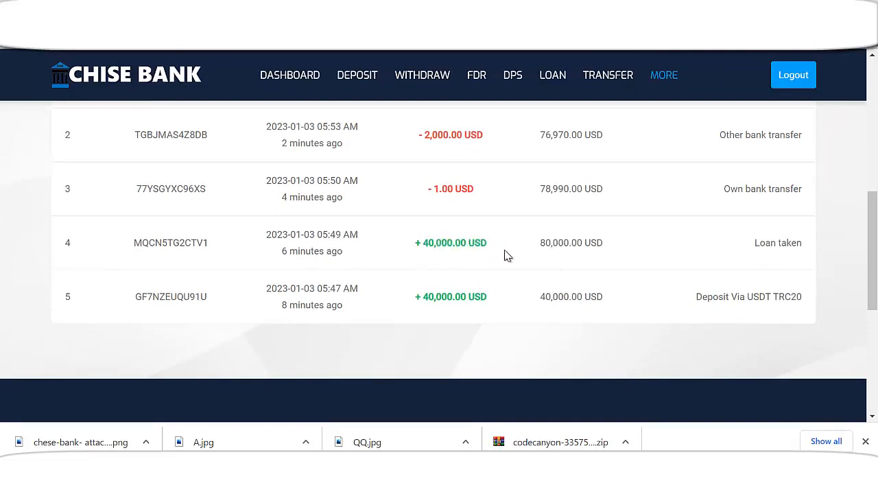
scroll(538, 257, up, 3)
scroll(541, 262, down, 3)
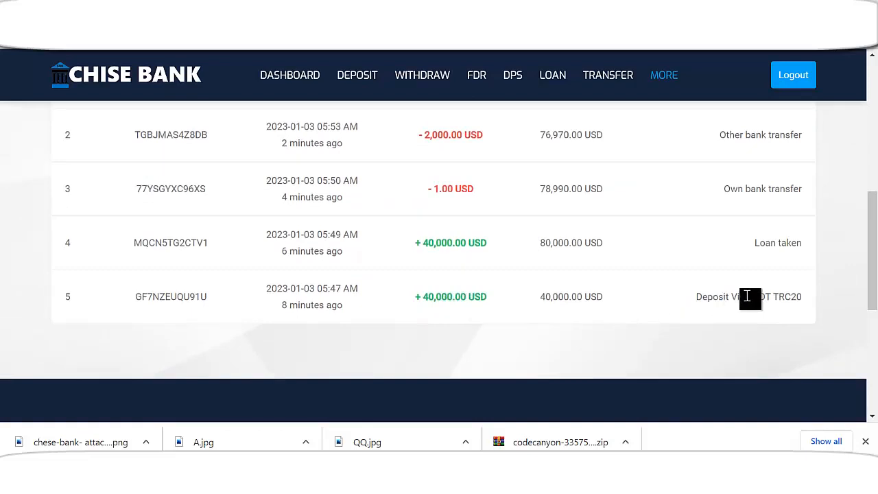
scroll(427, 308, up, 4)
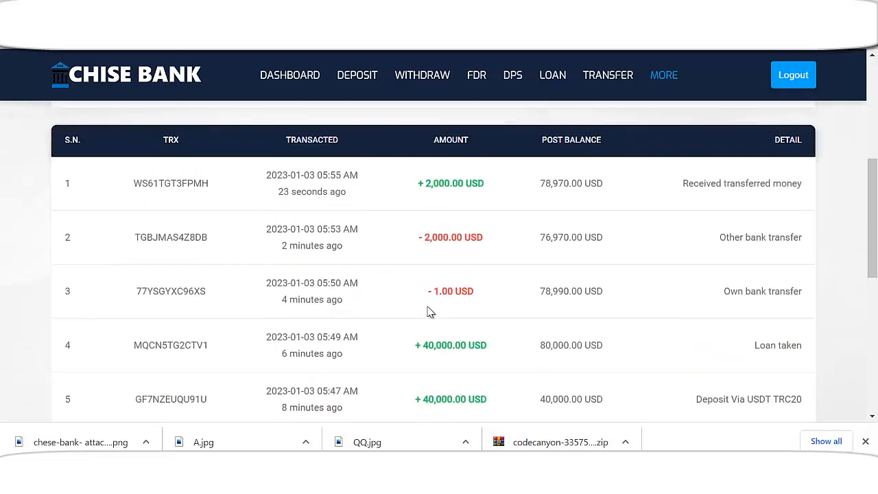
scroll(425, 309, down, 2)
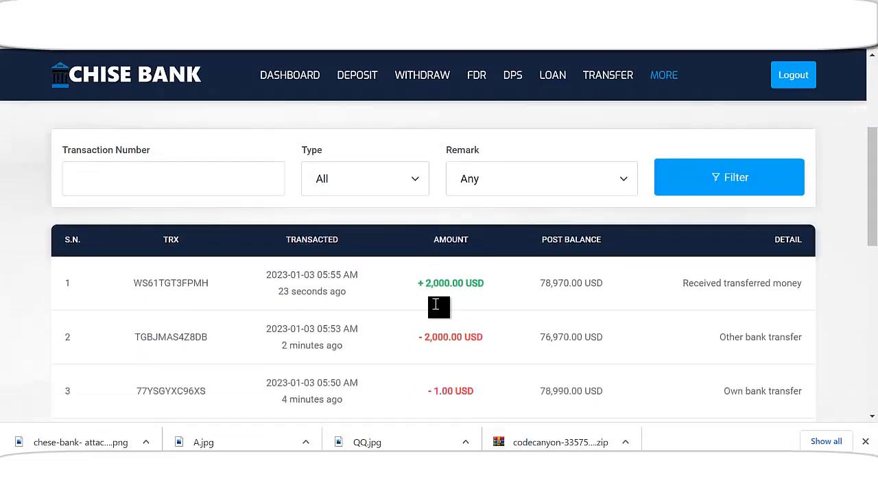
scroll(449, 319, down, 2)
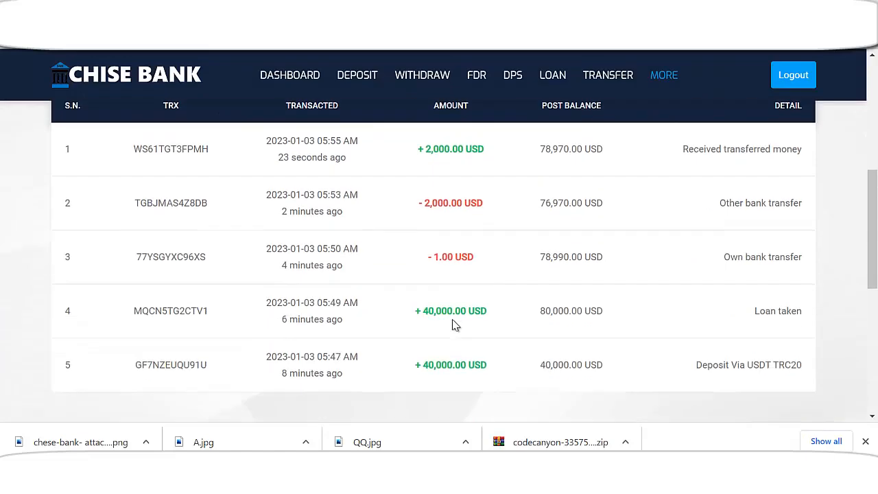
scroll(451, 312, up, 5)
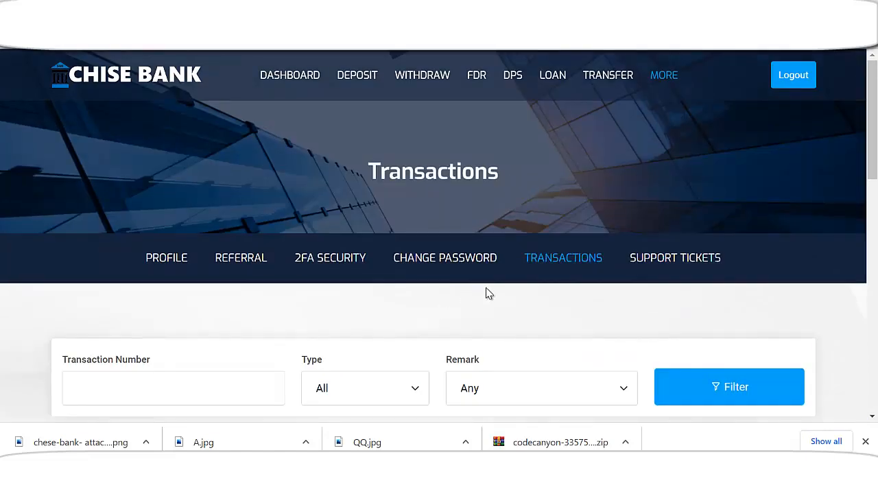
Pick the Lifetime Pension plan from the DPS plans and agree to apply
click(511, 81)
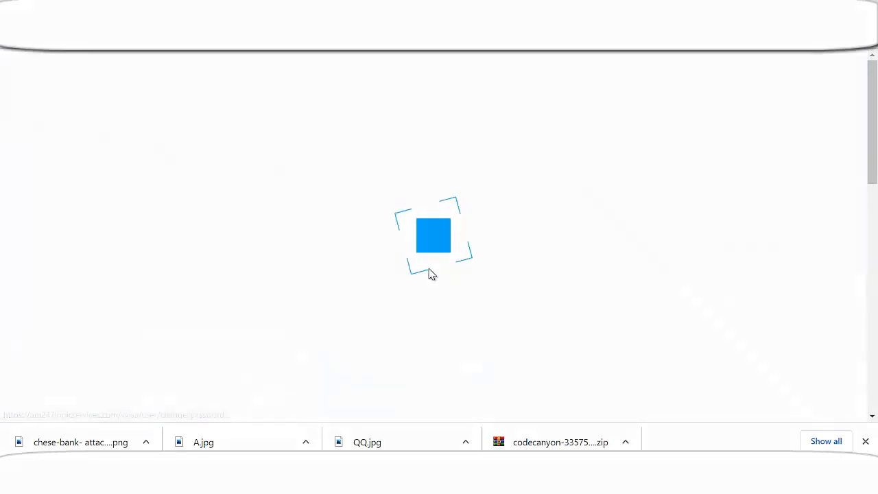
scroll(535, 133, down, 2)
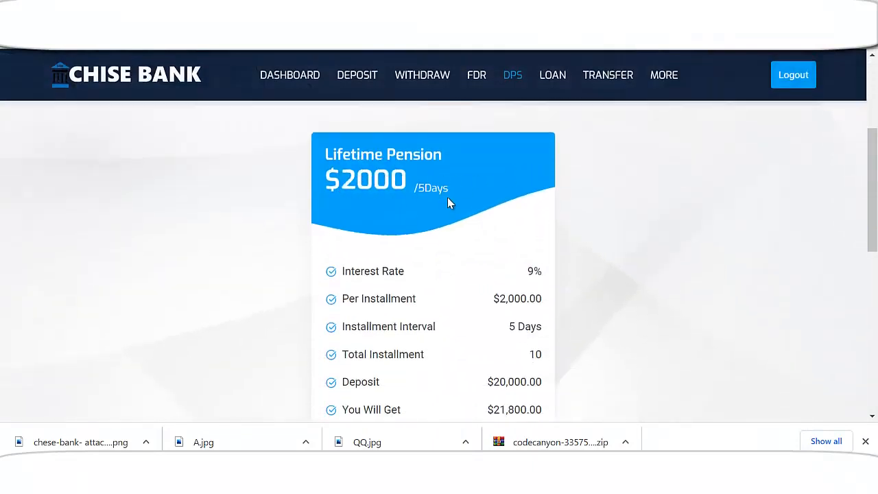
scroll(449, 200, down, 2)
scroll(447, 206, up, 2)
scroll(425, 190, down, 2)
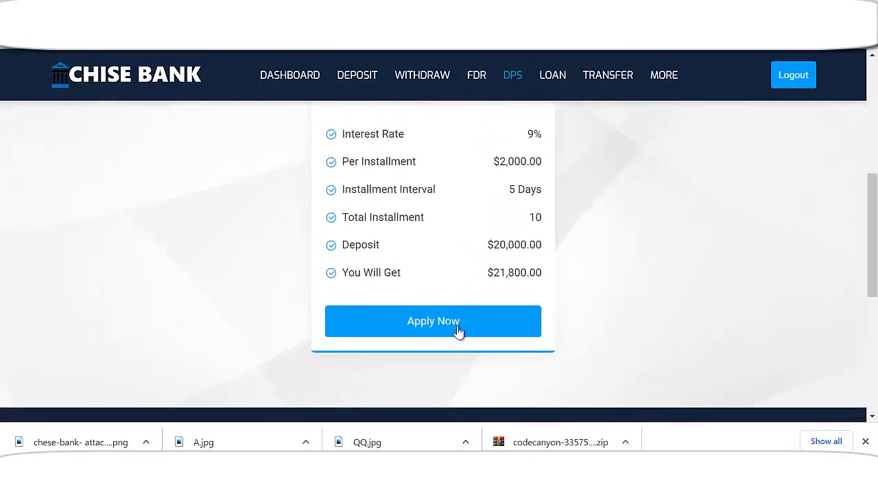
click(459, 330)
click(583, 281)
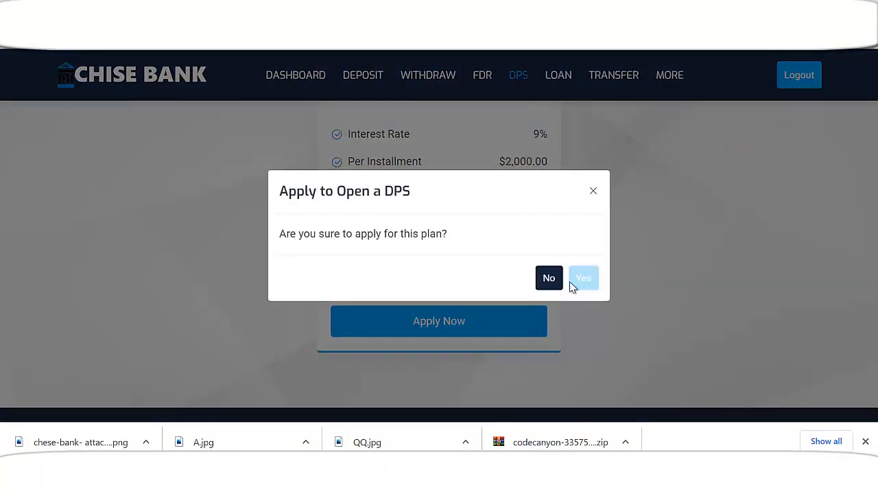
Review the $21,800.00 maturity amount and confirm the DPS application
scroll(414, 273, down, 2)
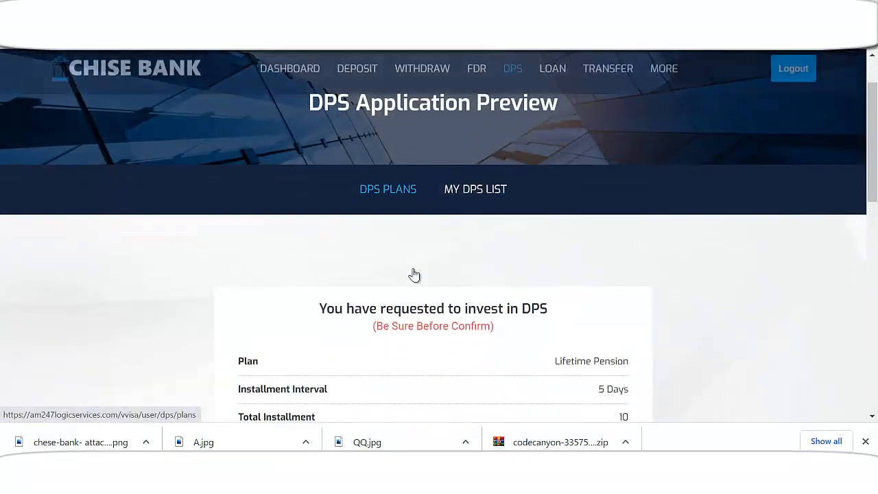
scroll(413, 273, down, 2)
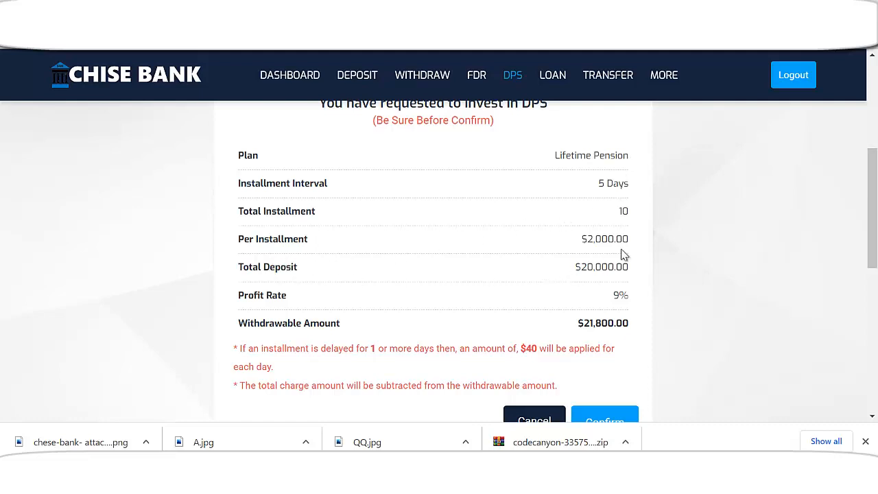
scroll(609, 267, down, 2)
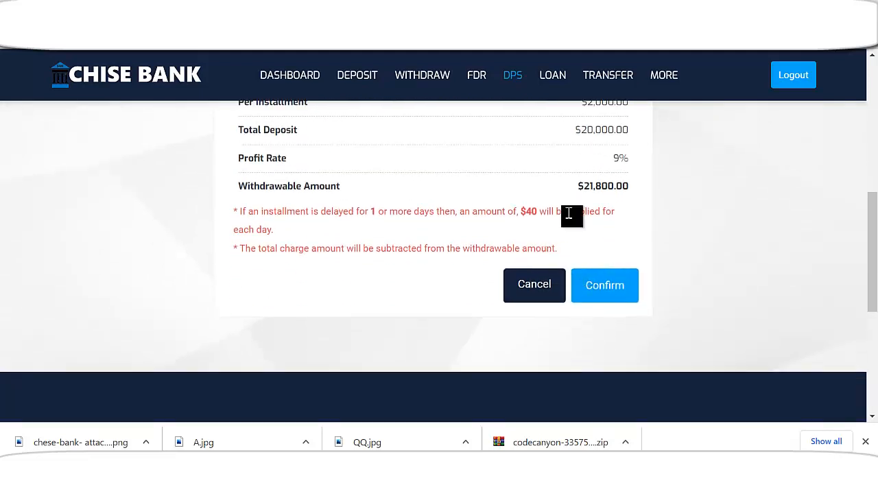
drag(587, 189, 637, 189)
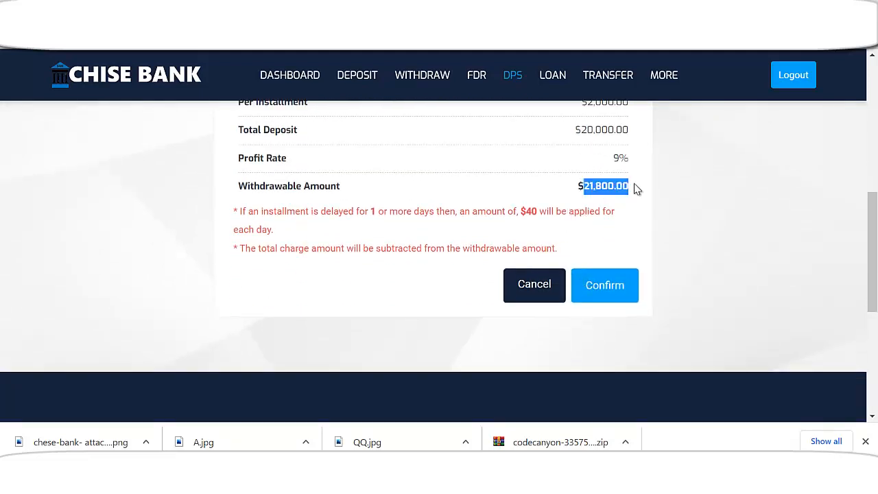
click(611, 296)
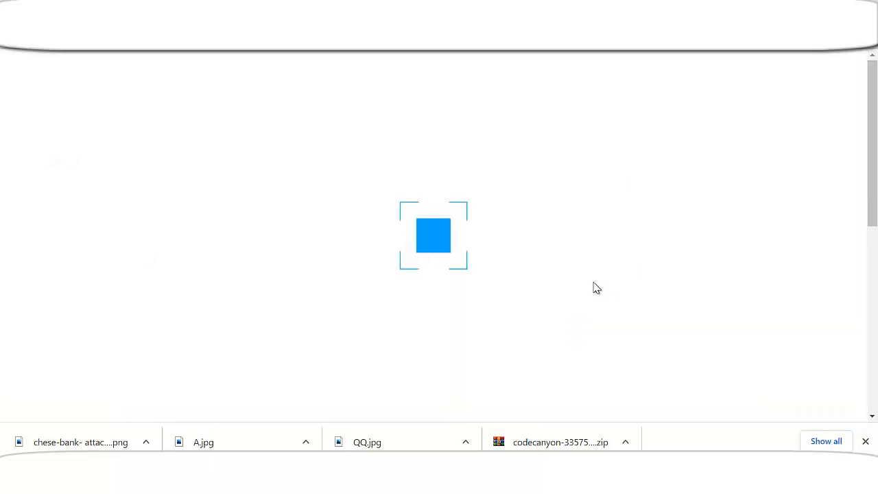
scroll(546, 289, down, 2)
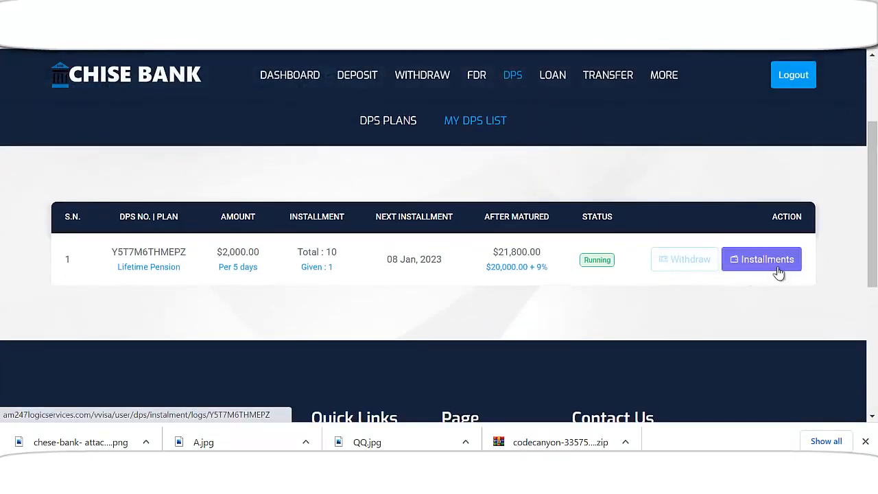
scroll(549, 265, up, 2)
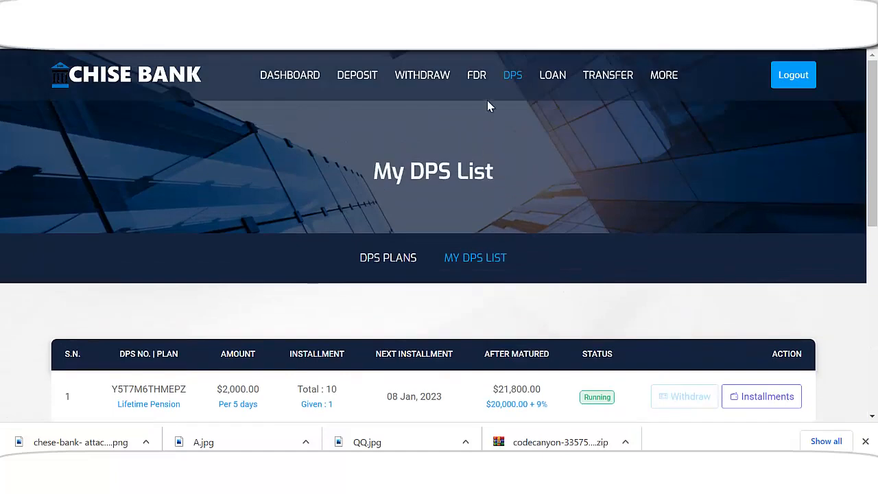
Start an FDR application for the 5% Business Deposit plan ($10,000–$20,000)
click(476, 76)
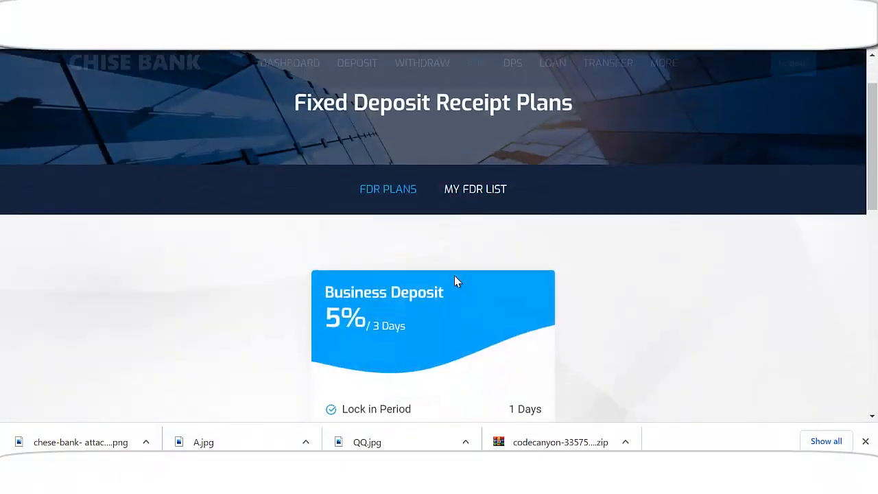
scroll(455, 279, down, 1)
scroll(446, 282, down, 2)
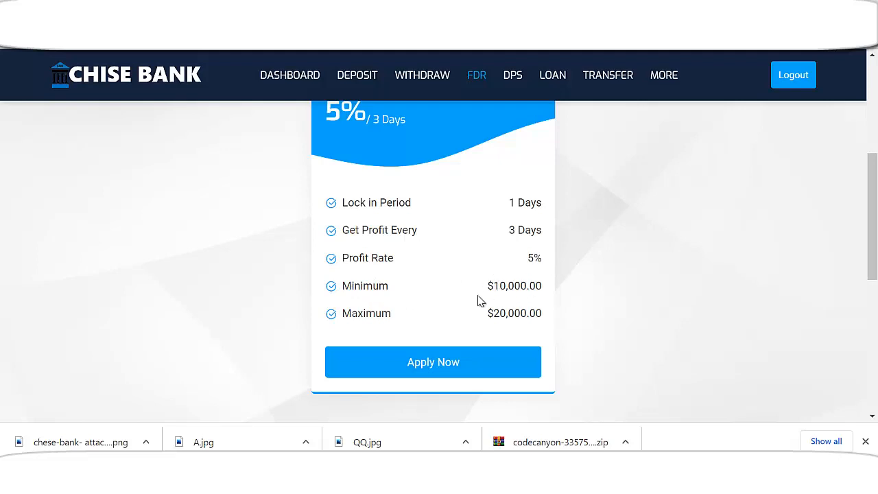
scroll(485, 297, down, 2)
click(432, 226)
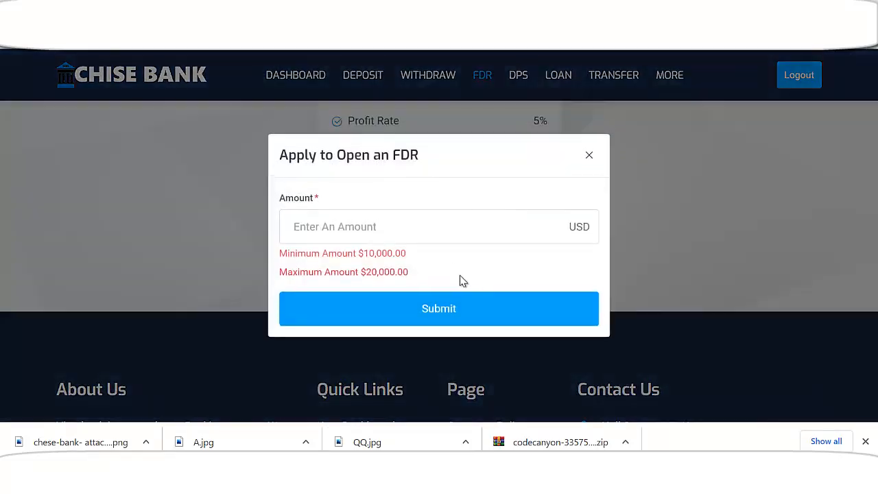
Reopen the Business Deposit FDR application and submit an amount of 10000 USD
click(589, 157)
scroll(487, 208, up, 2)
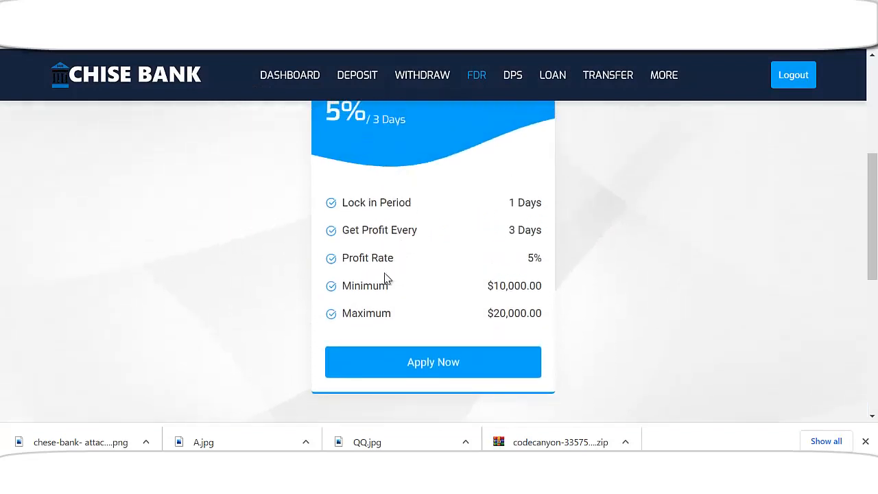
scroll(492, 312, down, 1)
click(455, 295)
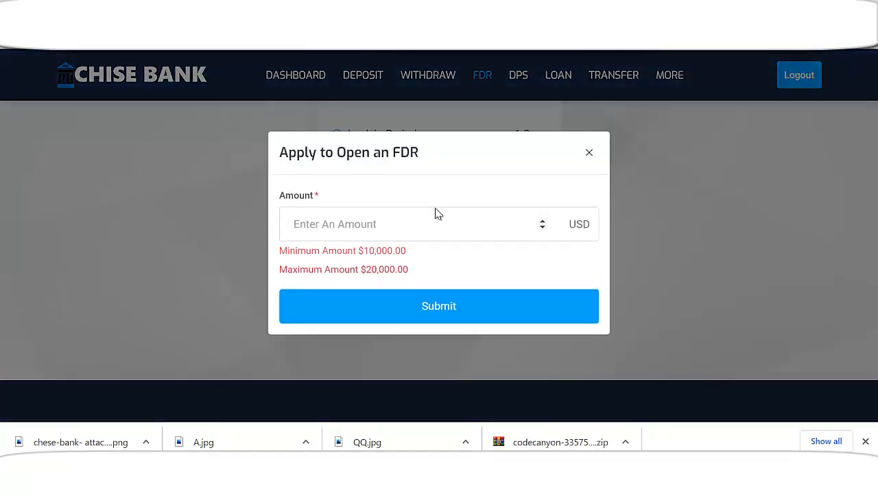
click(426, 223)
text(10000)
click(442, 313)
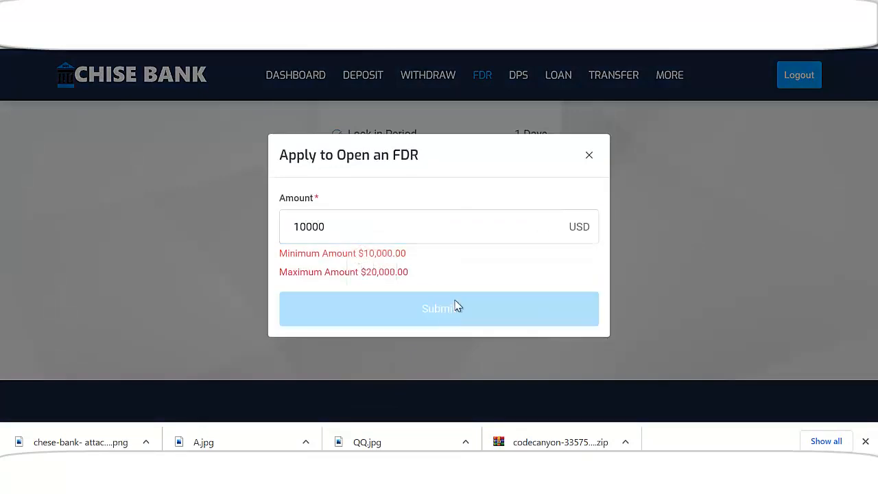
Confirm the FDR Application Preview so the $10,000 FDR is listed as Running
scroll(532, 289, down, 2)
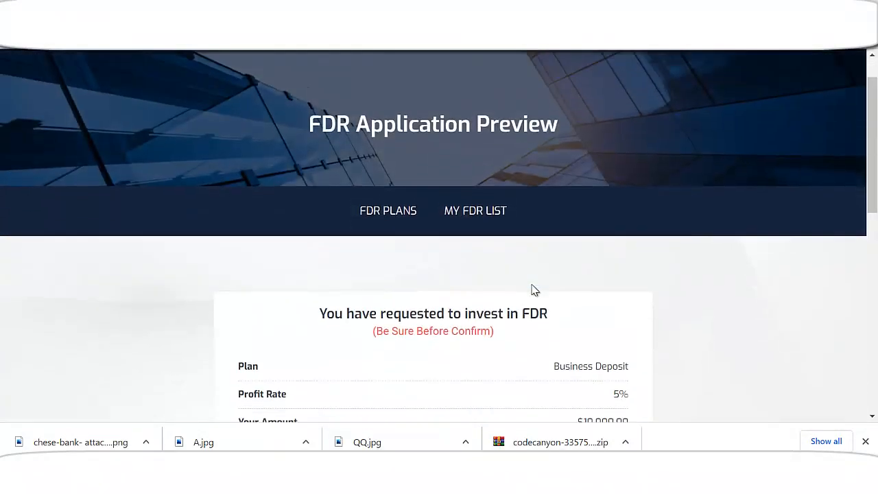
scroll(537, 293, down, 3)
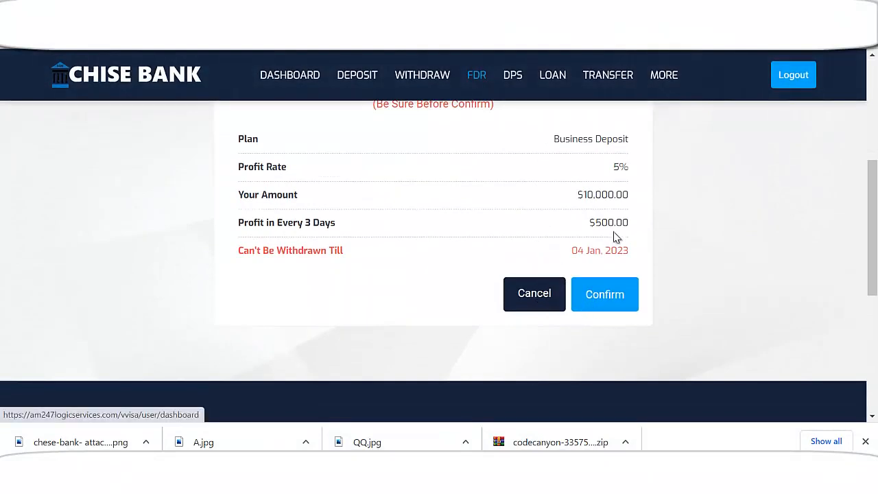
scroll(607, 248, up, 2)
scroll(595, 260, down, 2)
scroll(441, 249, up, 2)
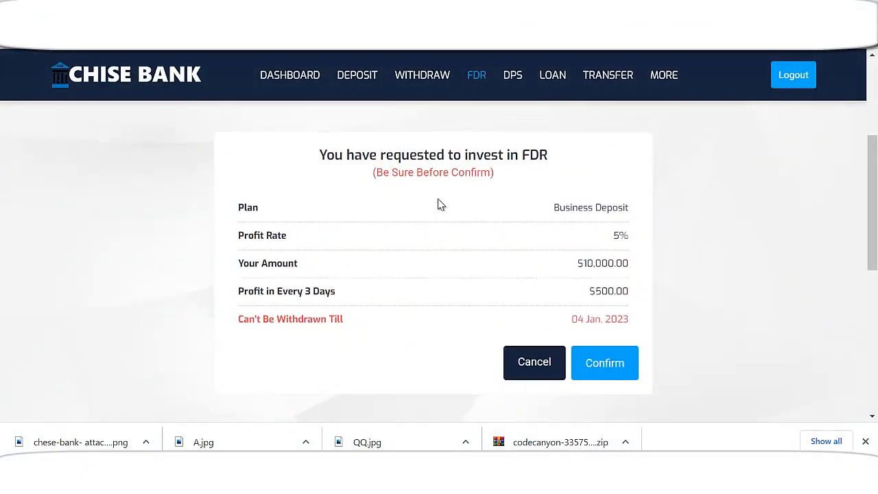
scroll(441, 205, down, 2)
click(616, 227)
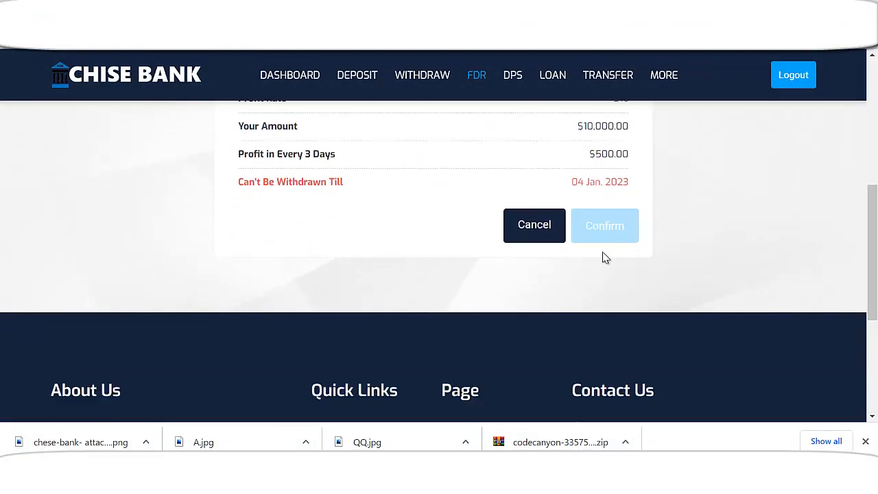
scroll(575, 261, down, 1)
scroll(575, 260, down, 2)
scroll(464, 270, up, 3)
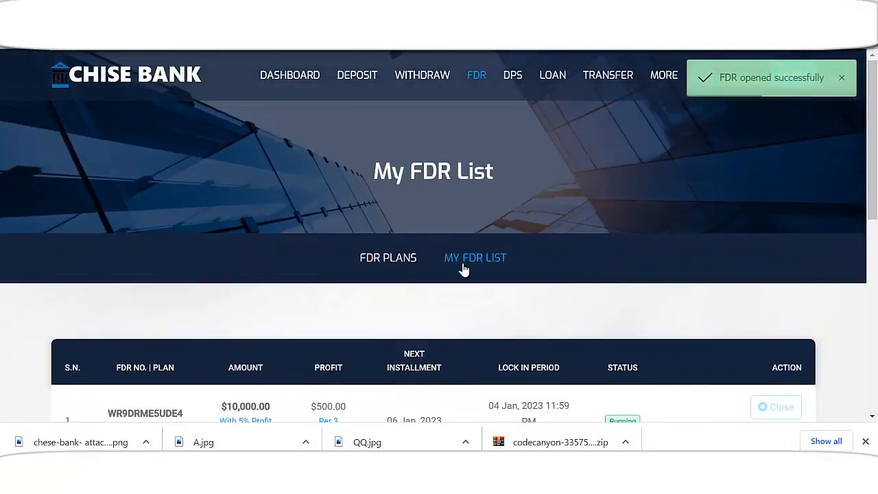
Review the Latest Credits and Latest Debits on the account dashboard
click(300, 89)
scroll(506, 291, down, 1)
scroll(506, 291, down, 3)
scroll(506, 290, down, 4)
scroll(506, 290, down, 1)
scroll(502, 266, up, 1)
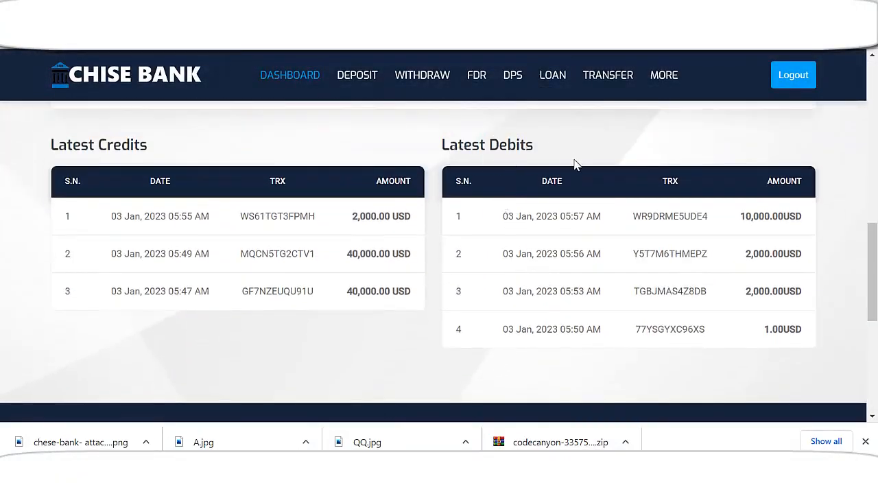
scroll(302, 267, down, 3)
scroll(467, 294, up, 3)
scroll(472, 291, up, 8)
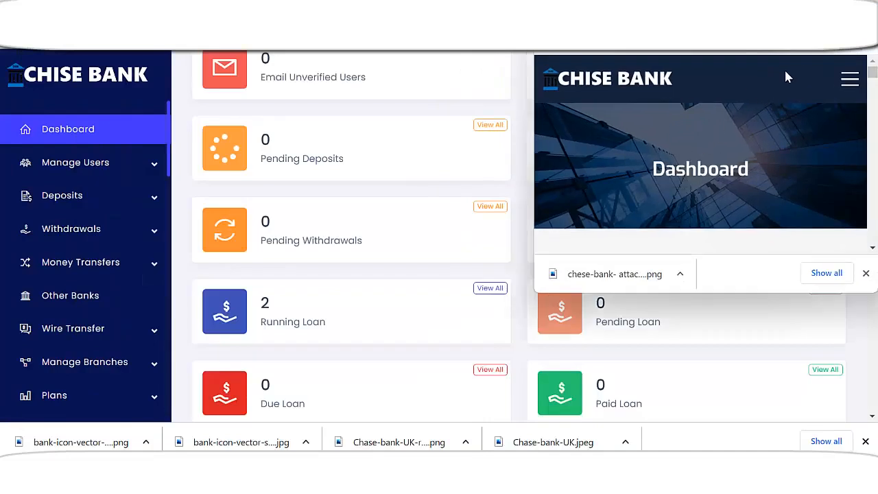
scroll(731, 147, down, 10)
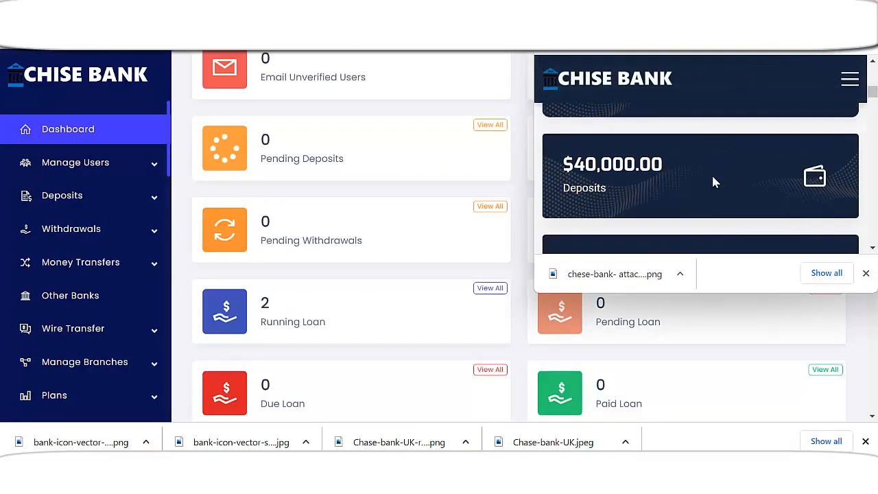
scroll(714, 185, down, 8)
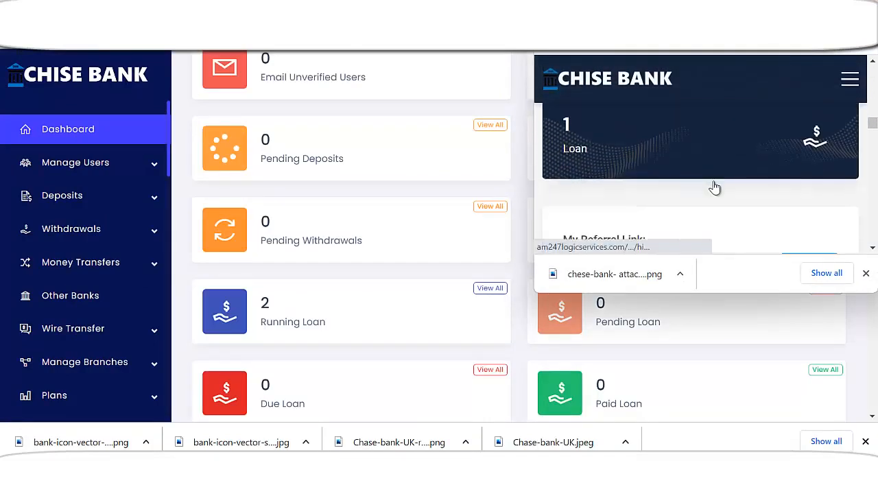
scroll(716, 189, down, 8)
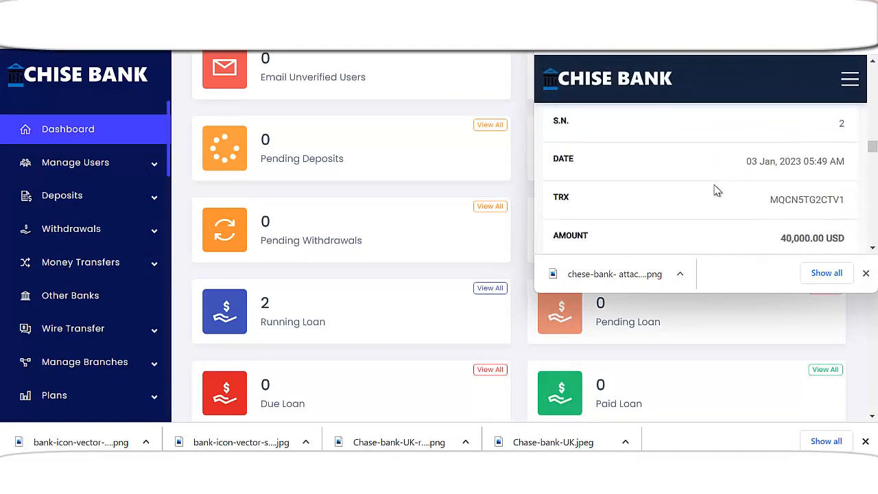
scroll(714, 192, down, 7)
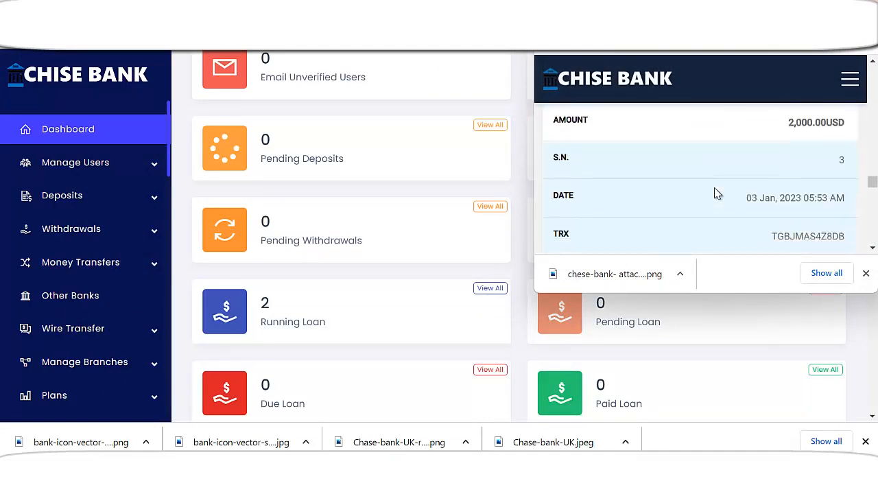
scroll(717, 196, down, 5)
scroll(723, 193, up, 3)
Show Deposit History in the mobile view, with the 40,400.00 USD USDT TRC20 deposit Approved
click(850, 79)
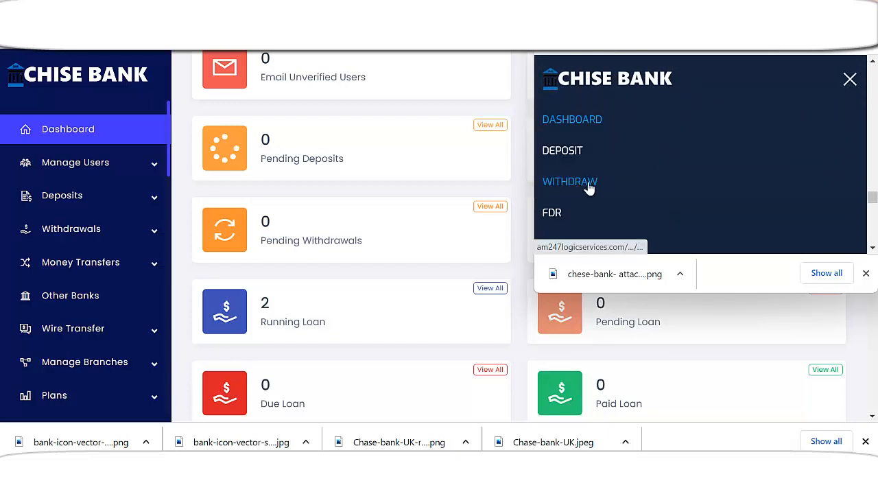
click(595, 151)
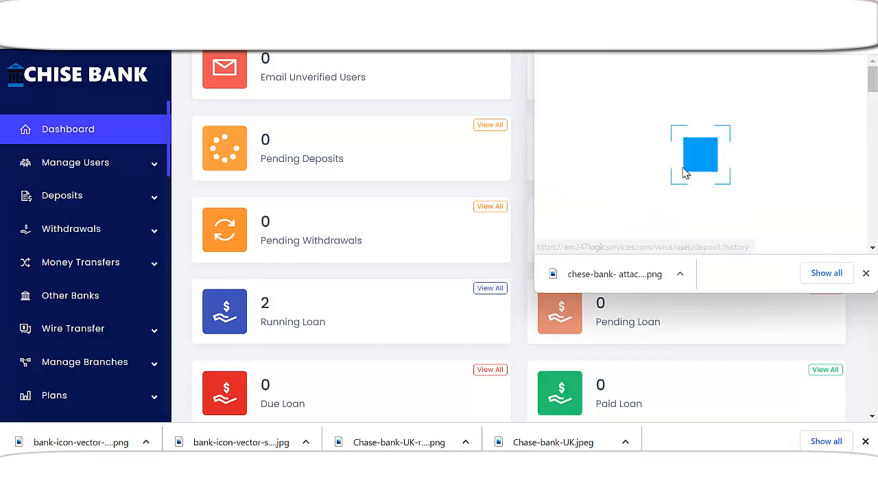
scroll(683, 182, down, 10)
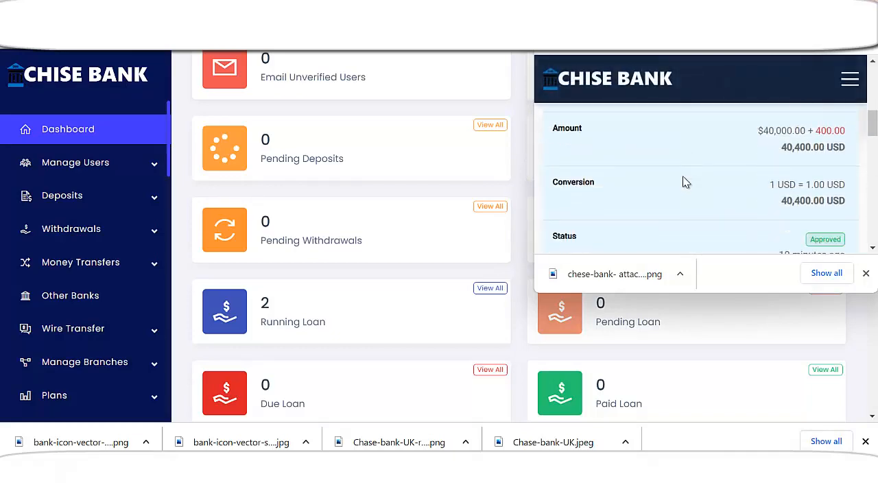
scroll(683, 184, down, 1)
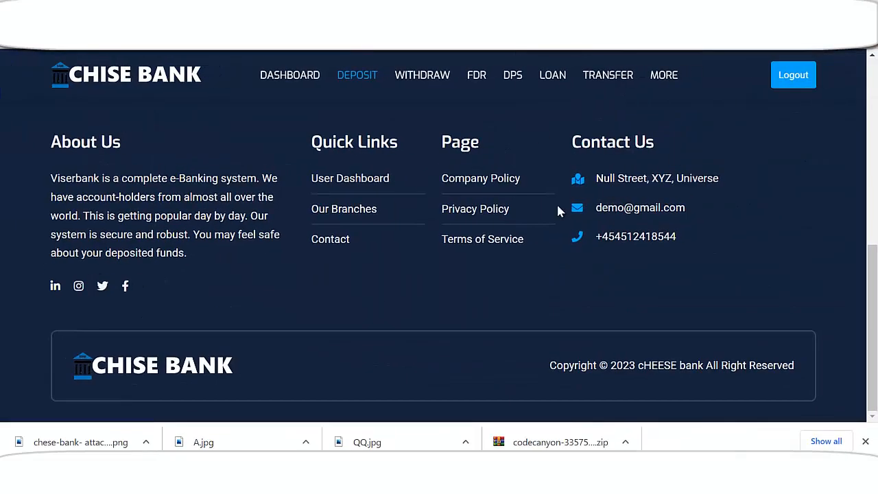
scroll(559, 206, up, 6)
scroll(484, 229, down, 2)
scroll(461, 269, up, 2)
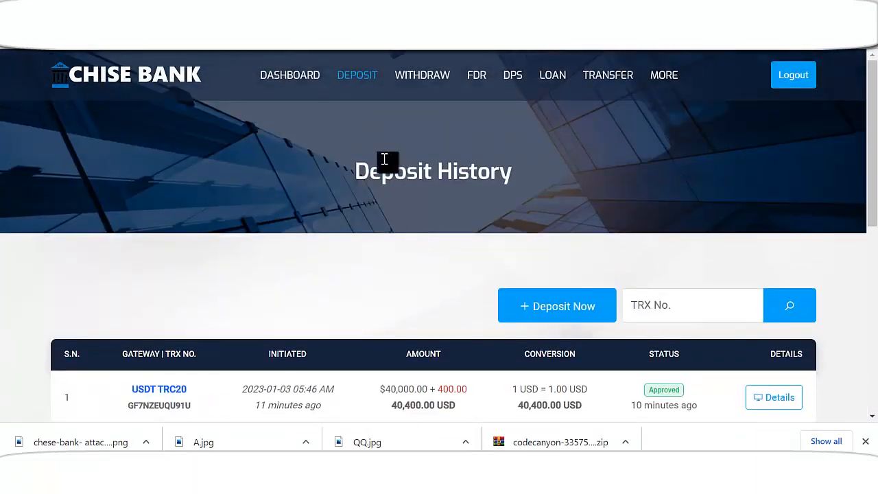
Fill the wire transfer form with amount 10000, the recipient's account name and account number
click(597, 77)
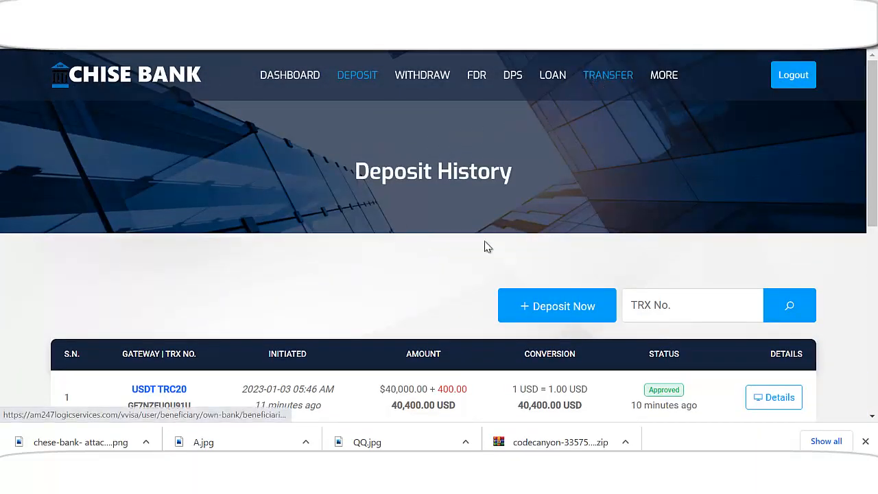
scroll(445, 269, down, 1)
scroll(444, 270, down, 1)
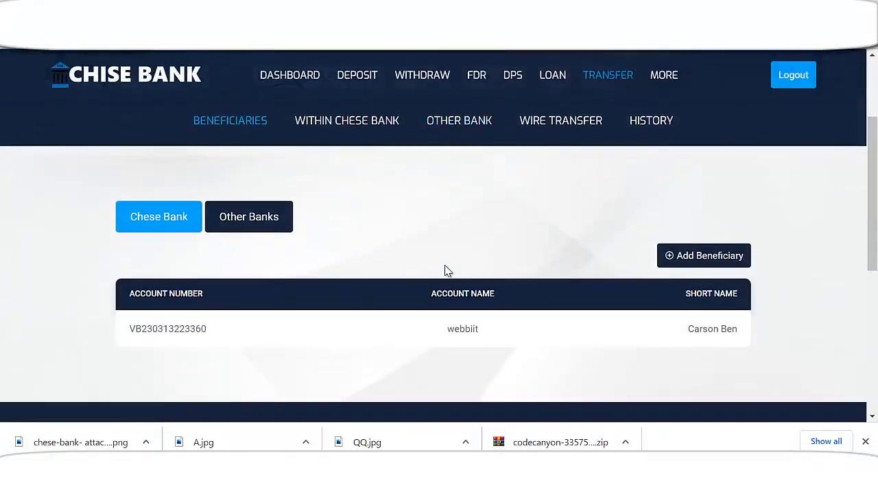
scroll(522, 213, up, 1)
click(562, 193)
scroll(476, 274, down, 3)
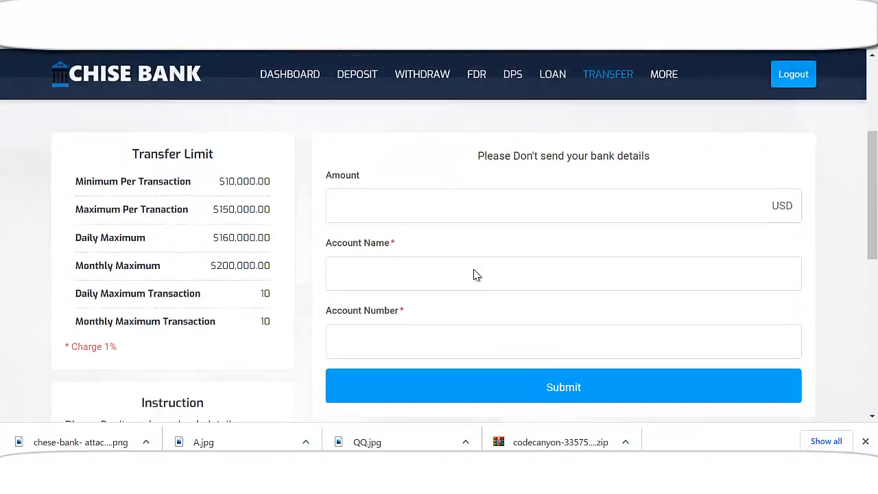
click(429, 203)
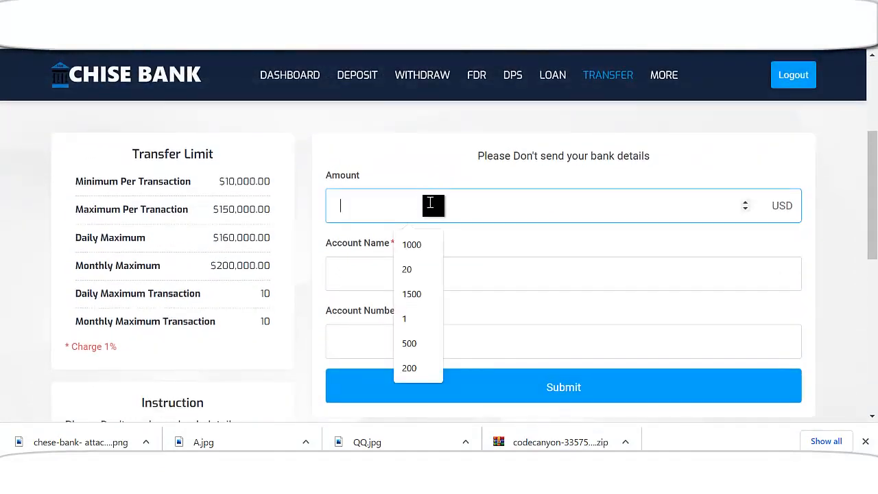
text(10000)
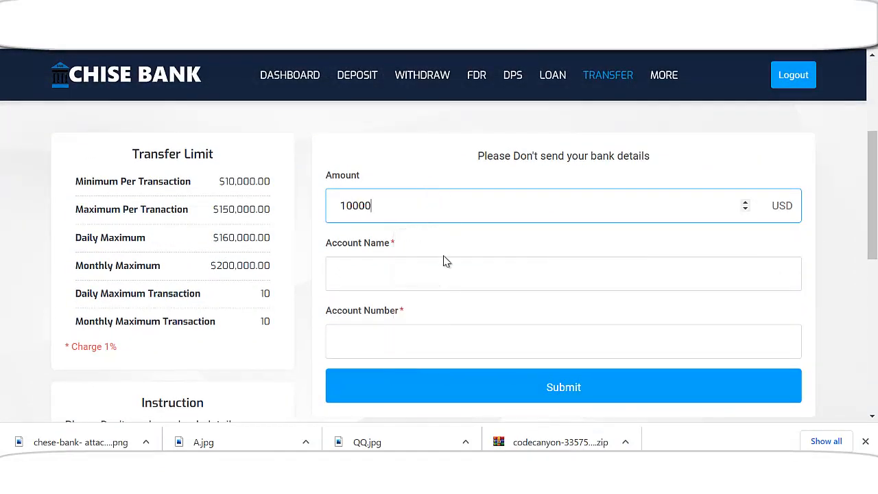
click(409, 276)
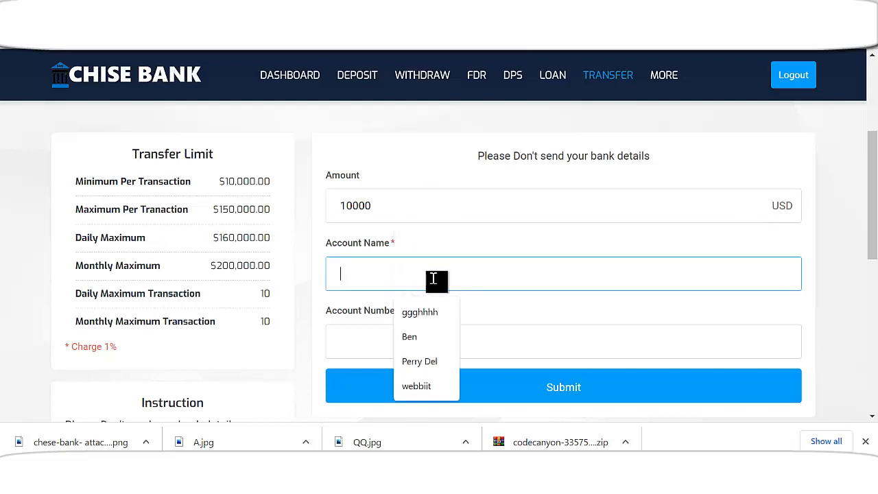
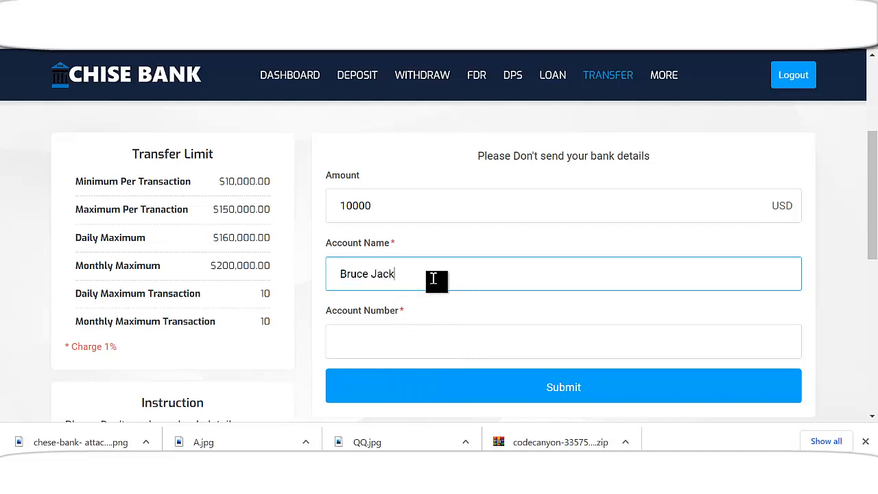
click(441, 339)
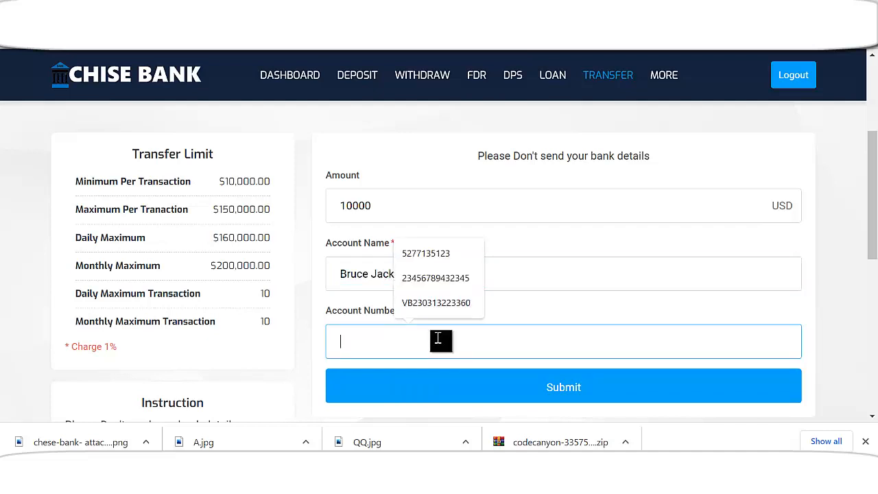
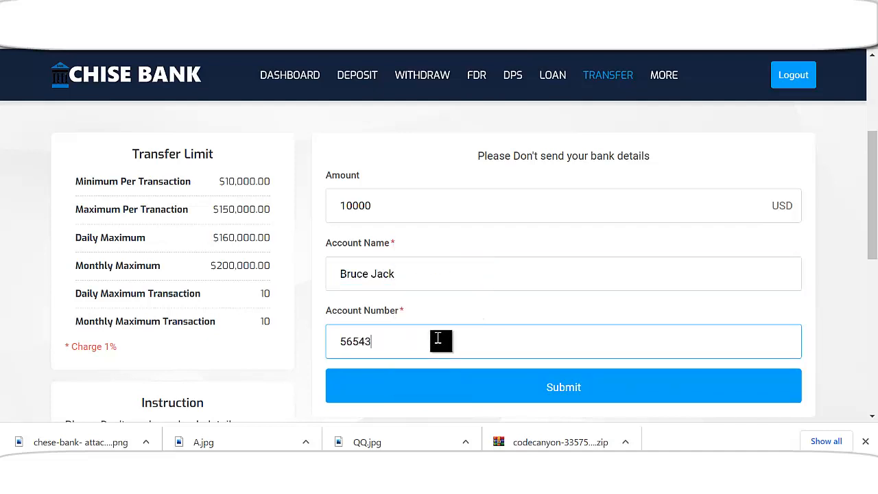
Submit the transfer and check the recipient info on the new pending history row
scroll(511, 313, down, 2)
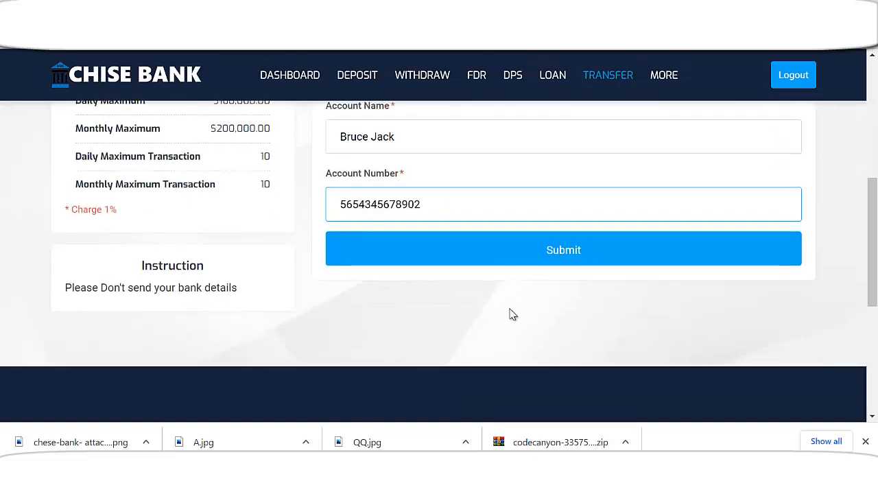
click(556, 267)
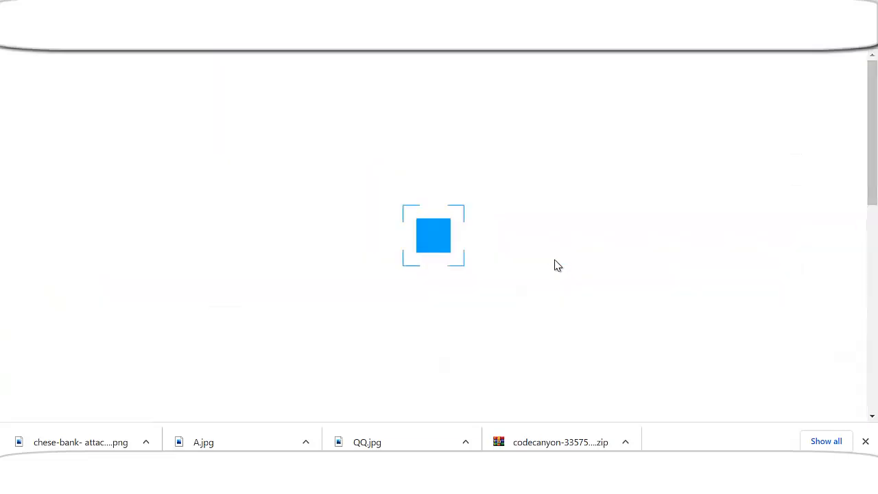
scroll(601, 240, down, 2)
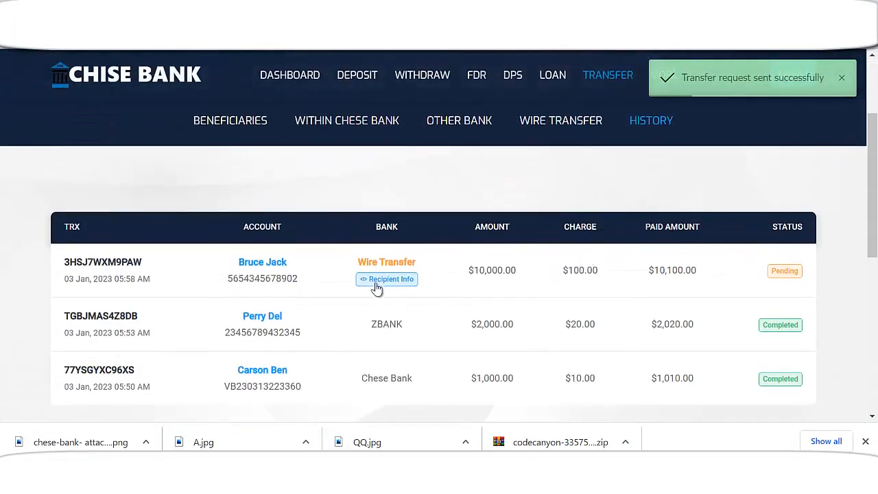
click(400, 280)
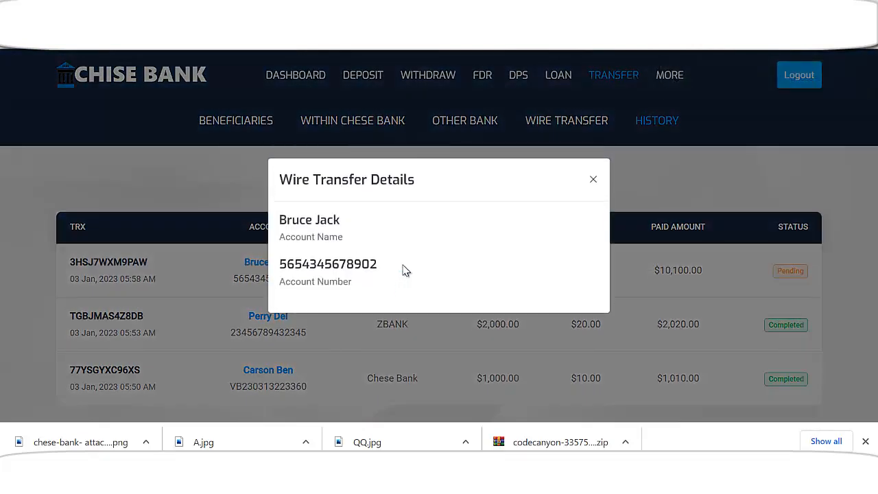
click(594, 183)
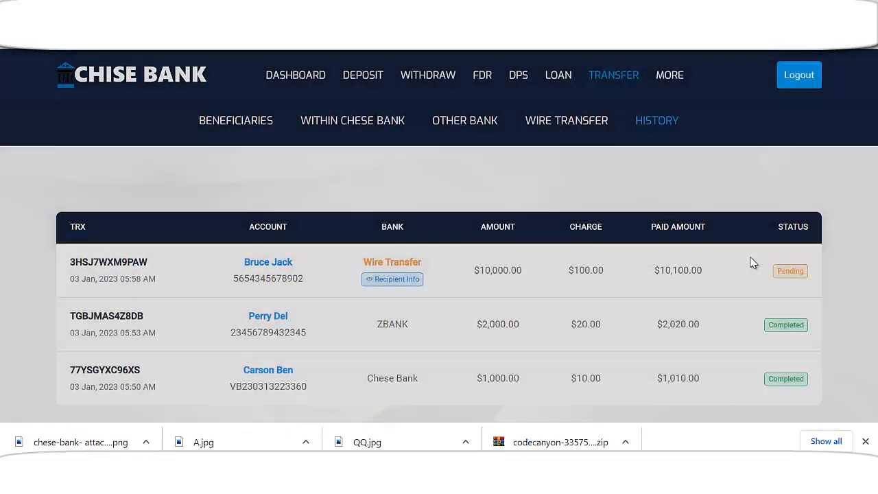
scroll(767, 273, down, 1)
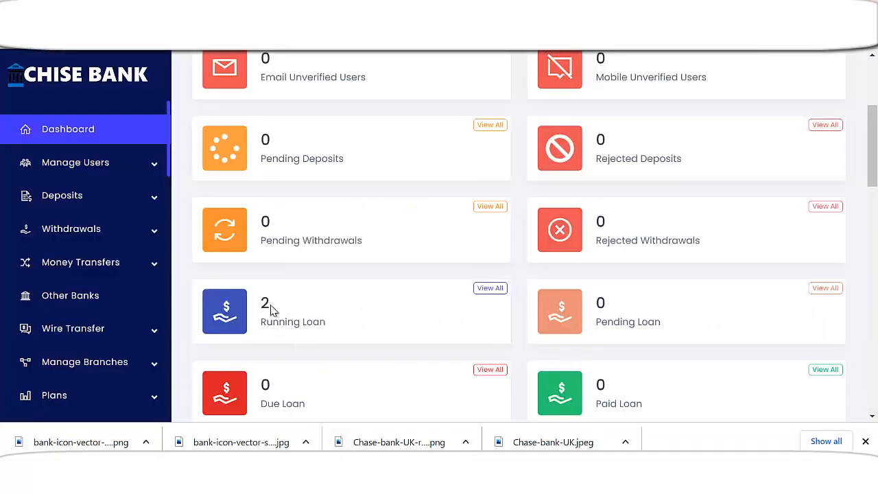
Open the Pending Transfers list under Money Transfers in the admin panel
scroll(288, 309, up, 3)
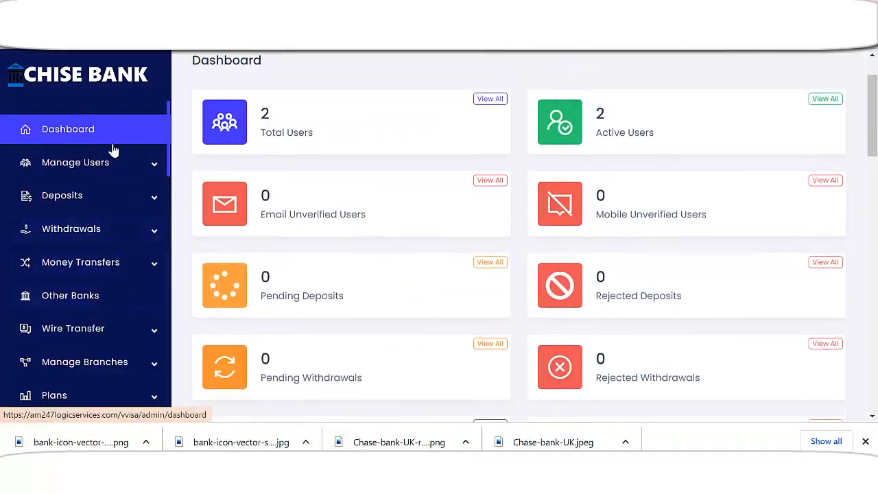
scroll(325, 294, up, 1)
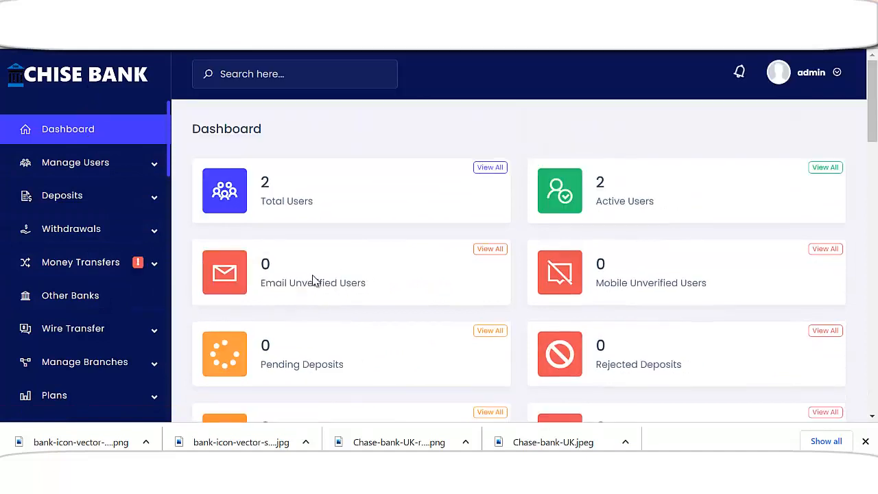
click(98, 267)
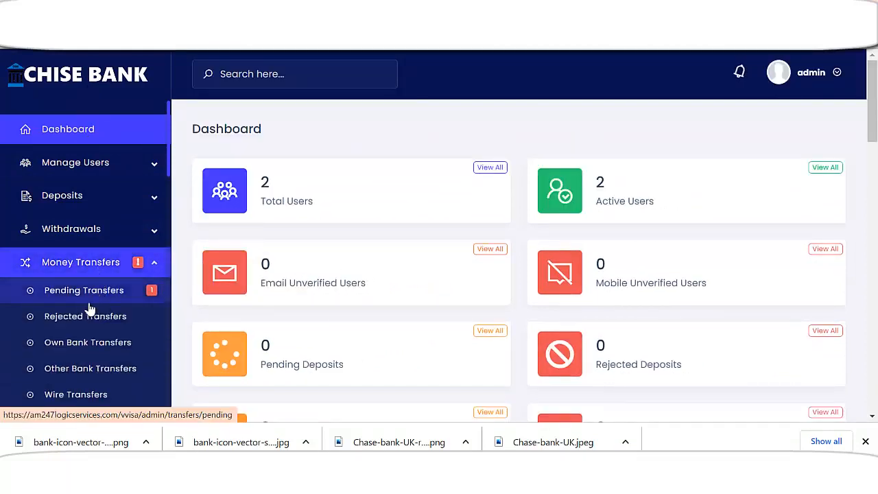
click(100, 297)
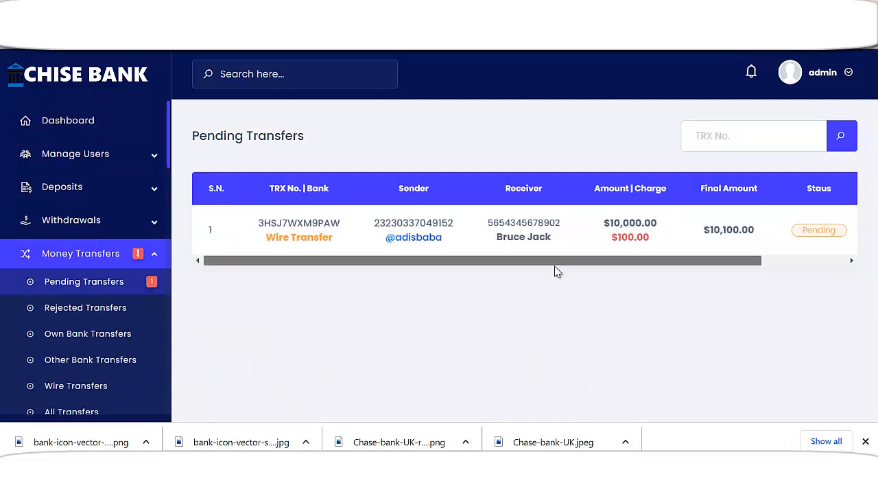
drag(549, 261, 732, 258)
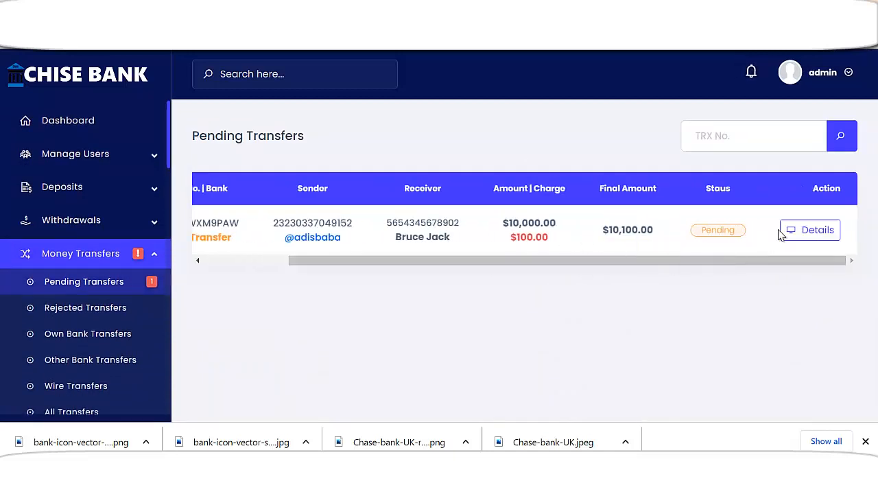
Mark the $10,000 wire transfer as Complete and confirm with Yes
click(801, 231)
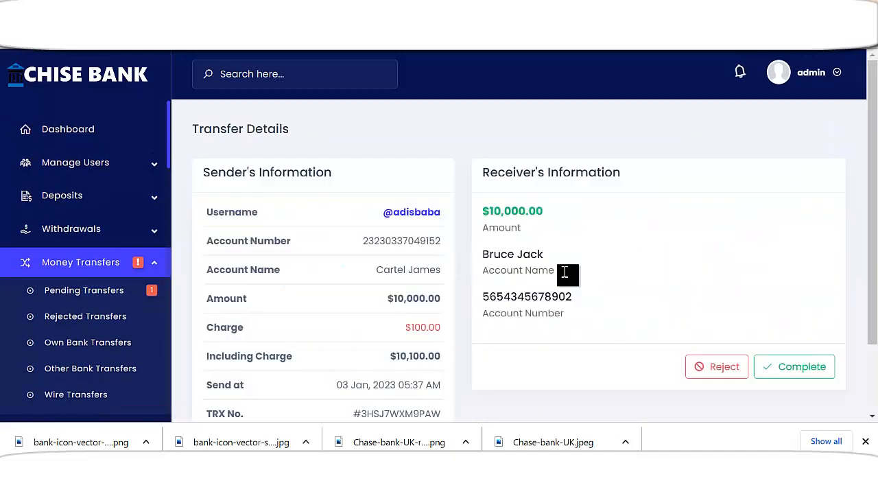
scroll(532, 266, down, 2)
click(789, 281)
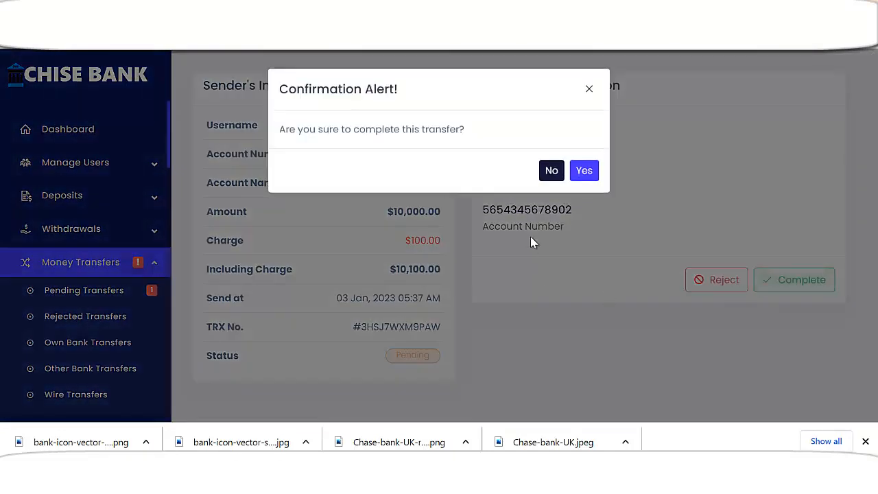
click(585, 173)
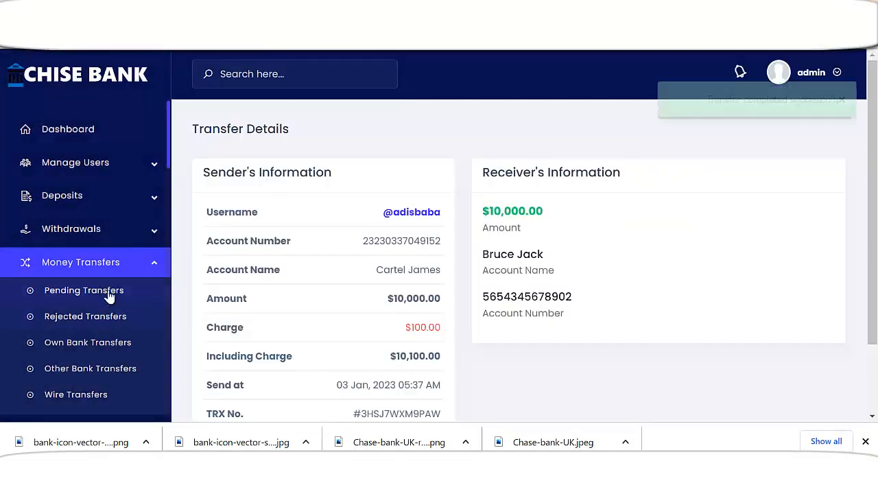
scroll(201, 284, down, 2)
scroll(102, 369, down, 3)
scroll(89, 346, up, 3)
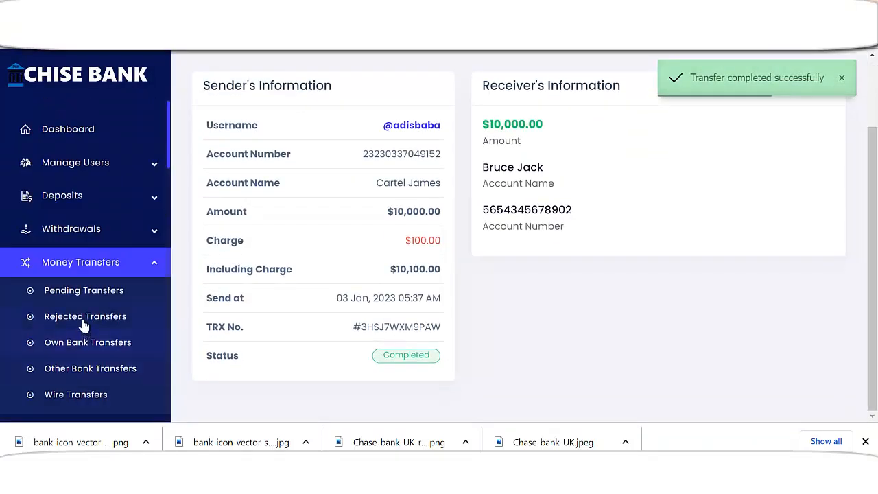
scroll(130, 302, down, 3)
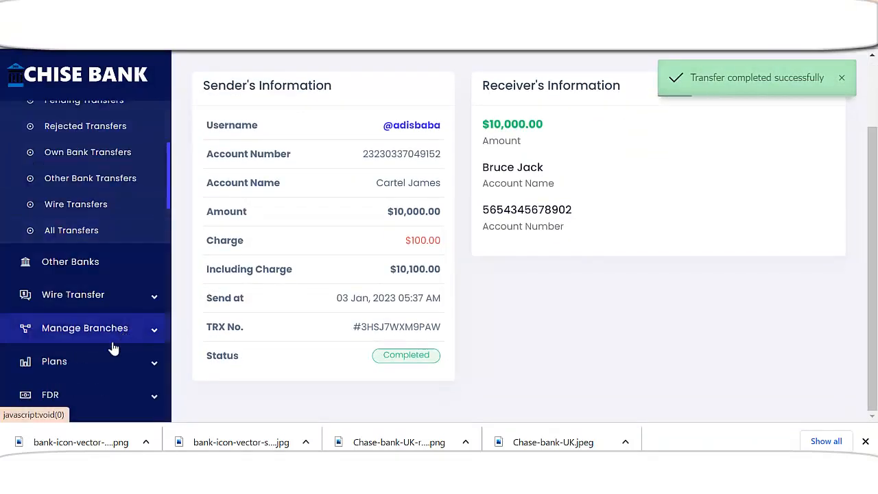
View the Wire Transfer Setting: 10,000–150,000 USD limits, 1% charge and the instruction text
click(89, 300)
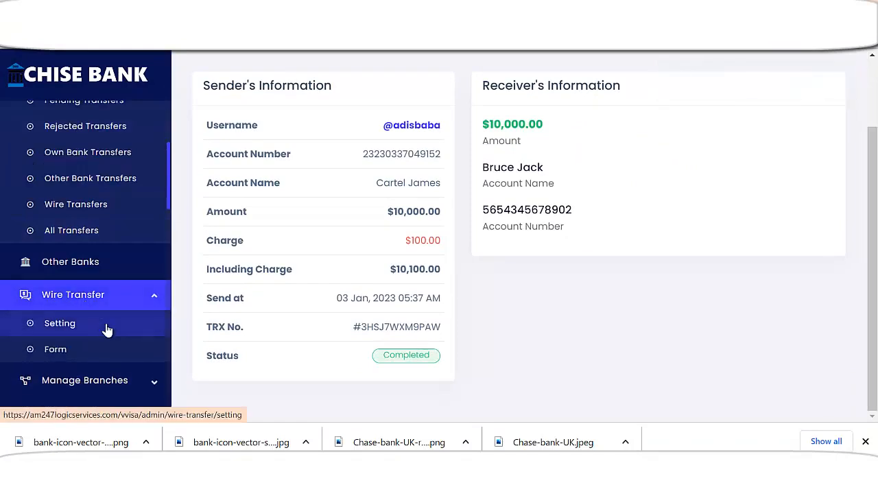
click(167, 326)
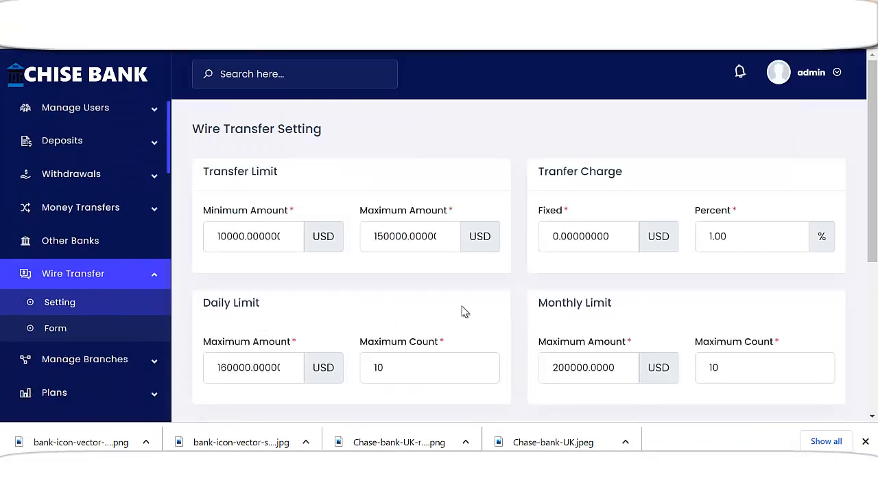
scroll(416, 300, down, 3)
scroll(315, 302, down, 2)
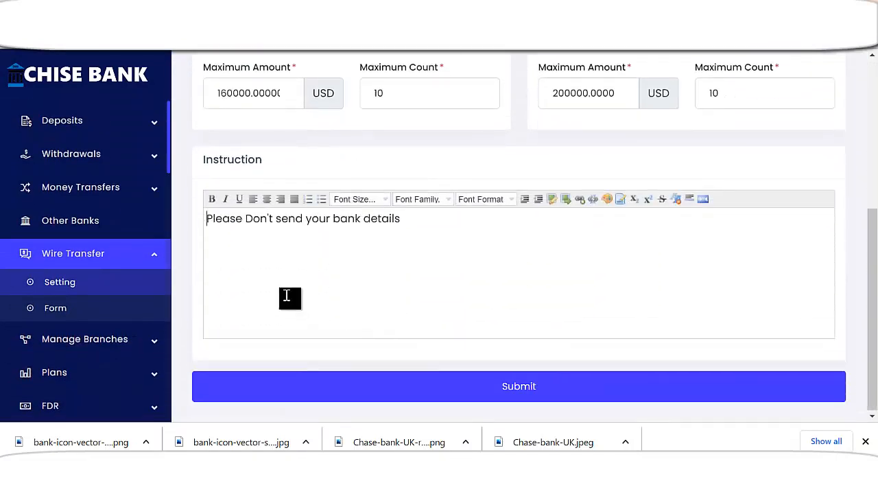
scroll(96, 361, up, 1)
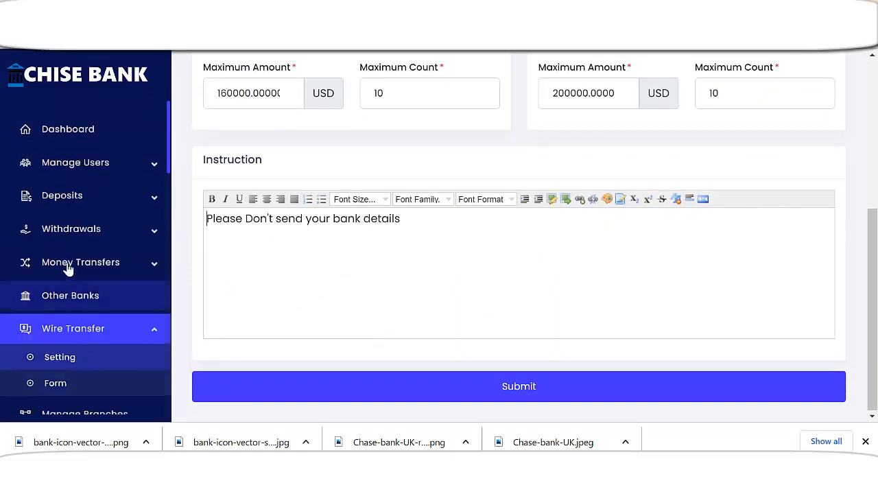
Go back to the admin dashboard and bring up the Running FDR list
click(68, 129)
scroll(209, 312, down, 2)
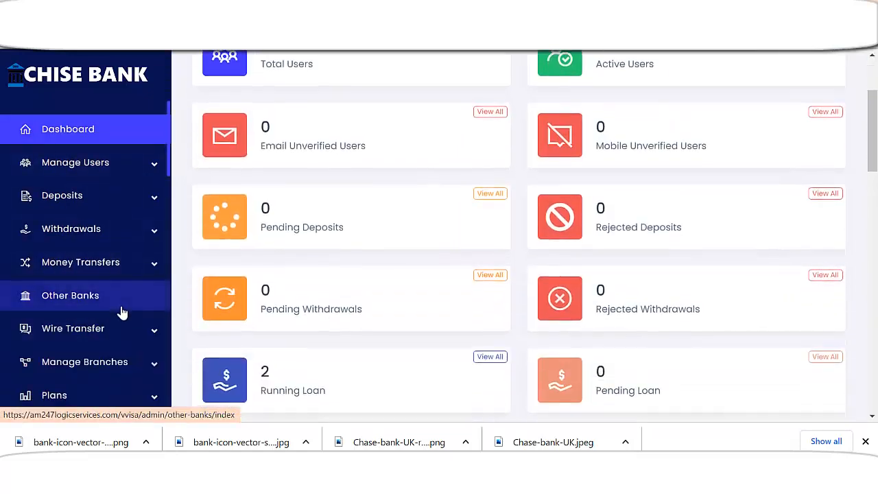
scroll(209, 312, down, 1)
scroll(147, 337, down, 1)
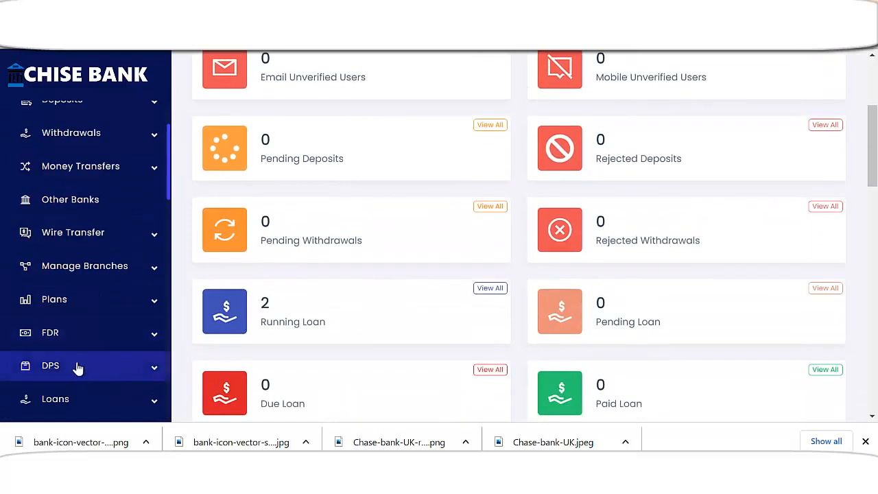
click(72, 336)
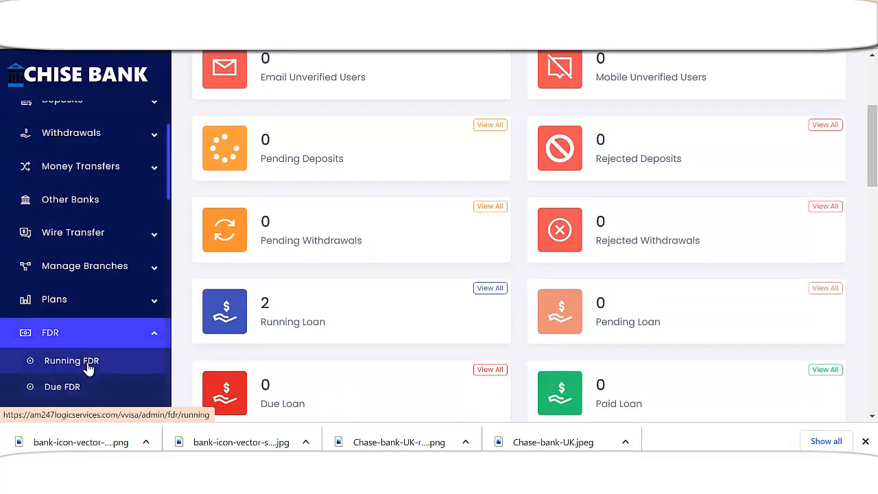
click(131, 356)
View the FDR Summary and installments of the $10,000 Business Deposit FDR, with 0 given
drag(527, 261, 589, 261)
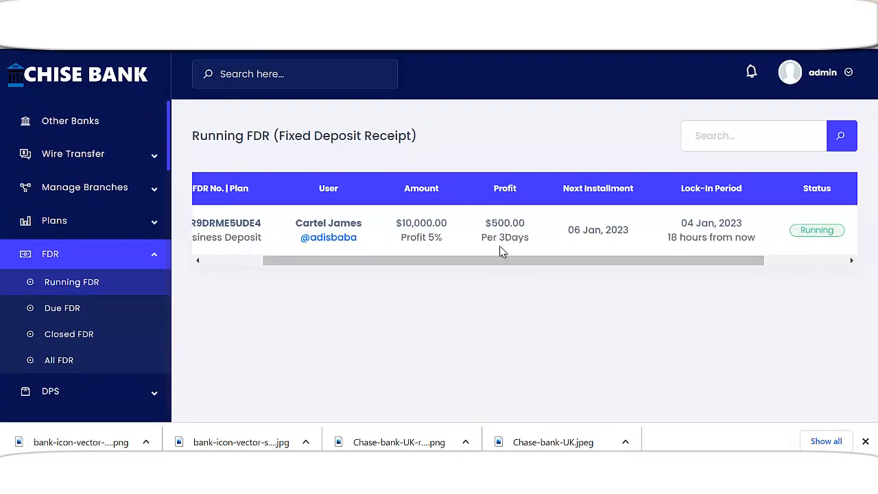
drag(536, 261, 663, 261)
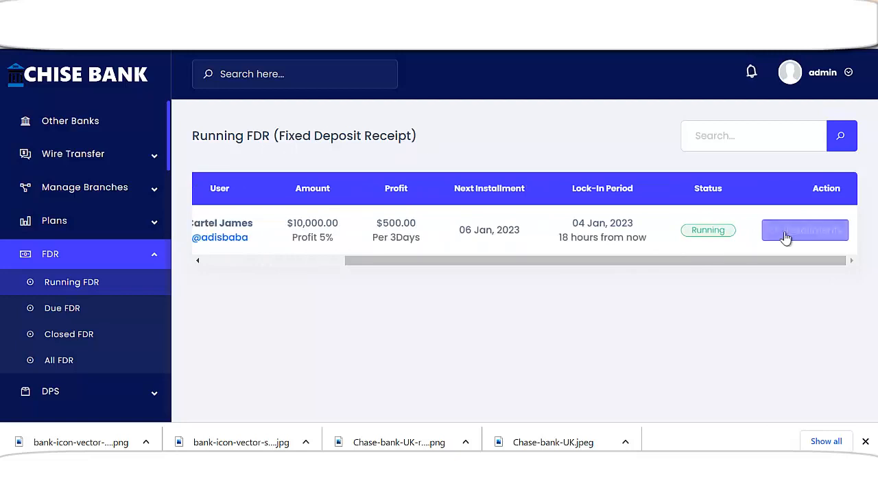
click(742, 241)
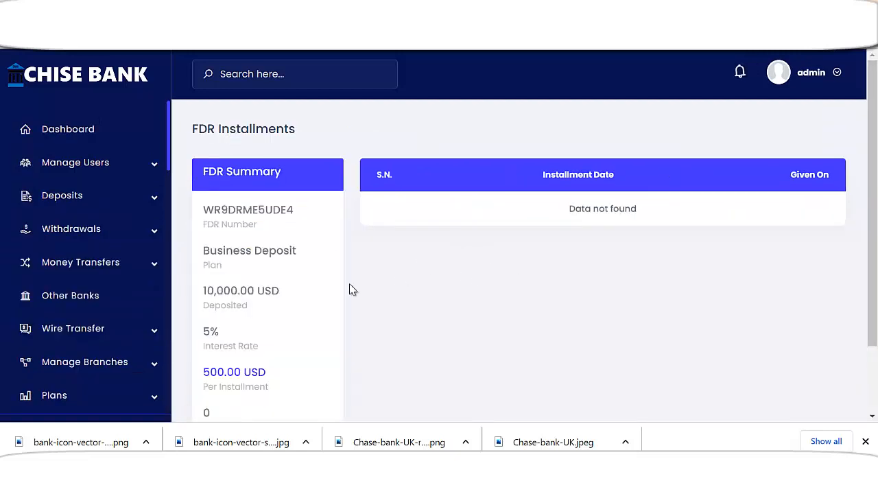
scroll(254, 333, down, 2)
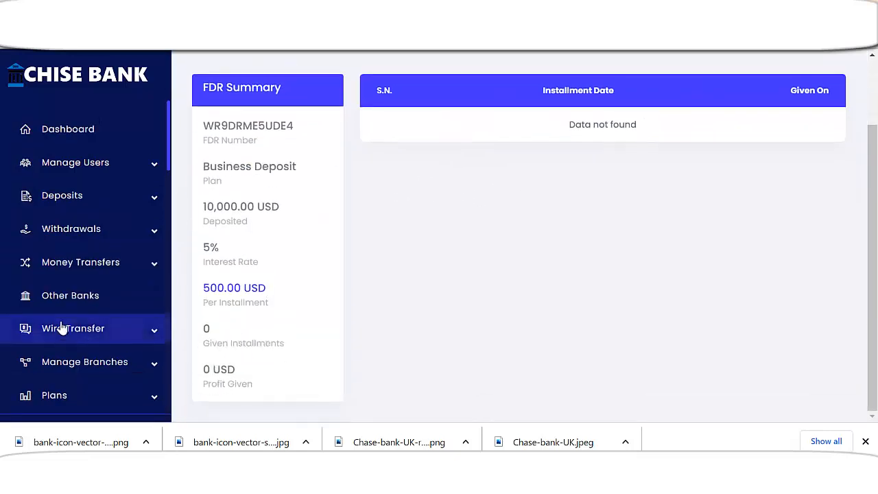
scroll(108, 320, down, 2)
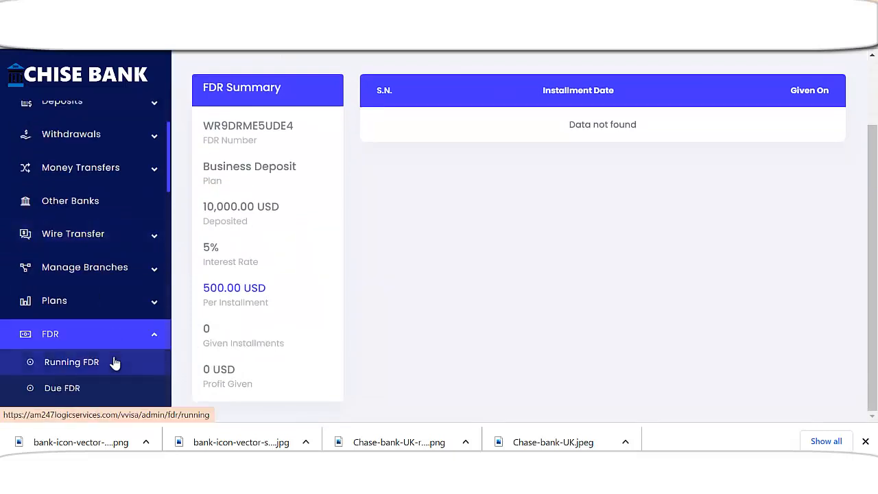
scroll(117, 401, down, 2)
scroll(106, 402, down, 2)
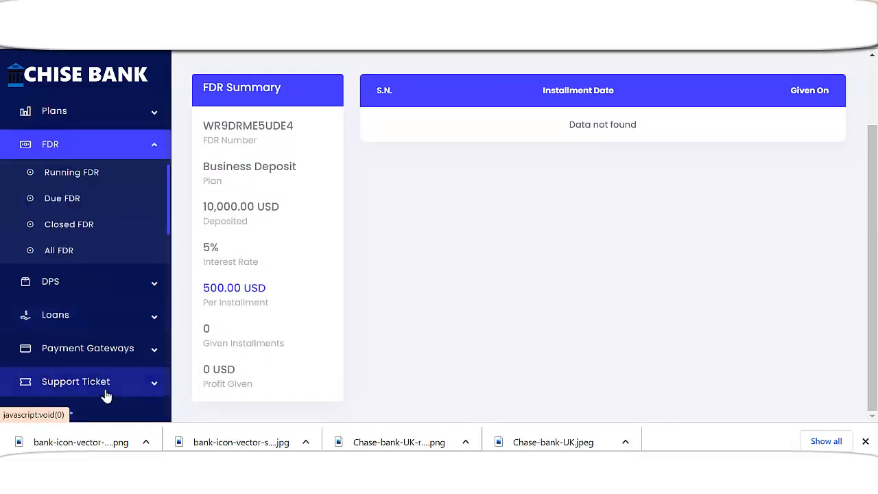
Check the Lifetime Pension DPS installments (1 of 10 given), then return to Dashboard
click(78, 288)
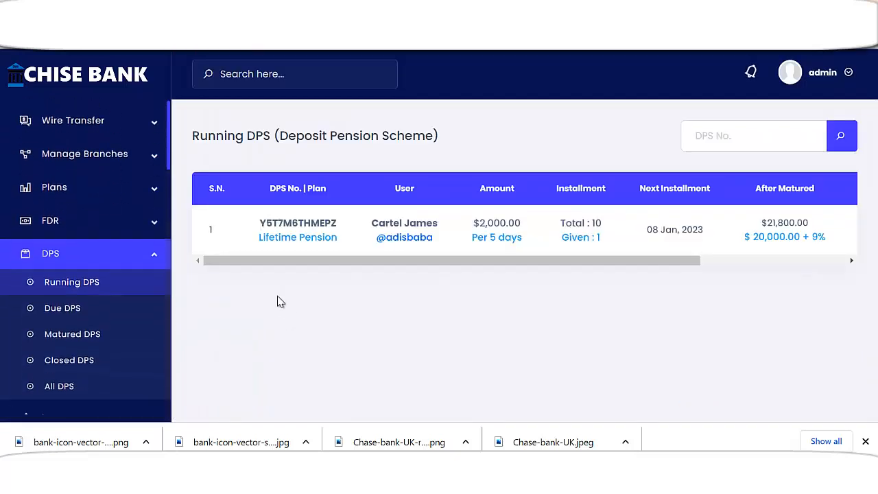
drag(544, 260, 737, 258)
click(776, 231)
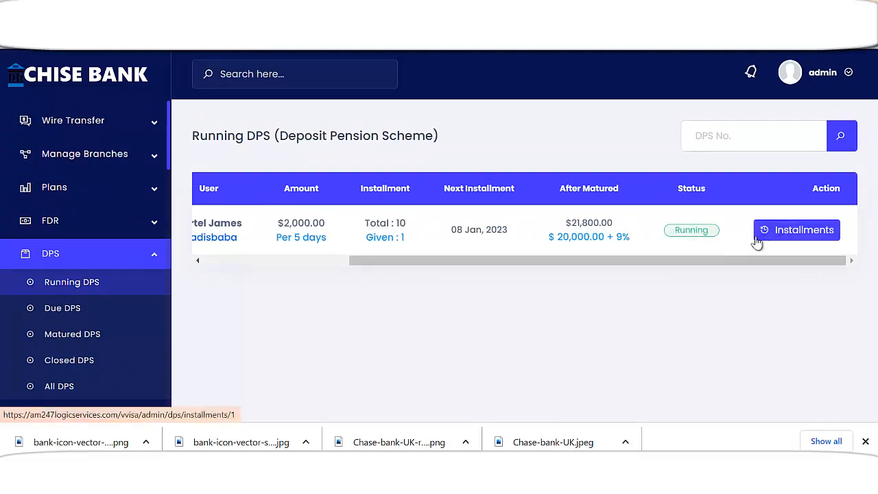
scroll(490, 313, down, 2)
scroll(509, 314, down, 2)
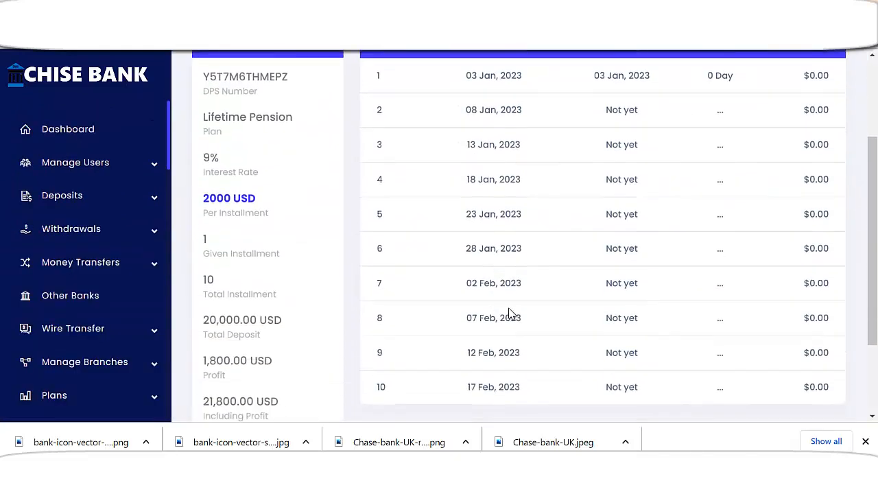
scroll(511, 306, up, 4)
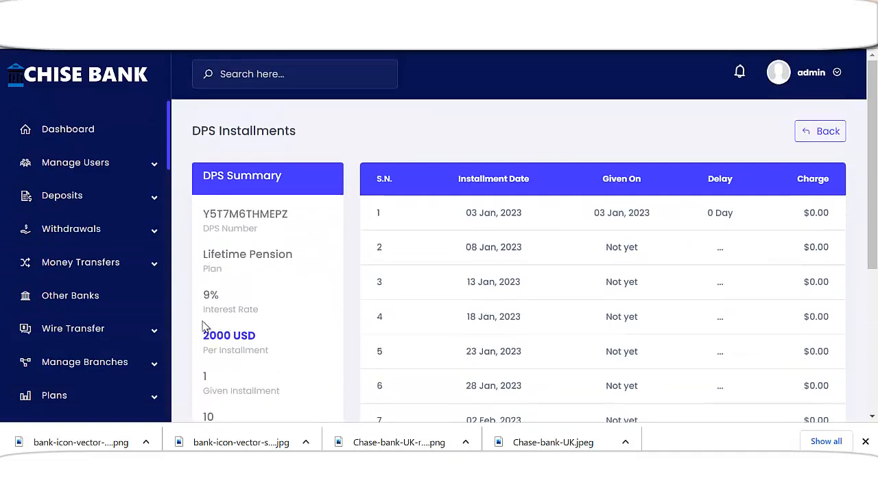
click(70, 131)
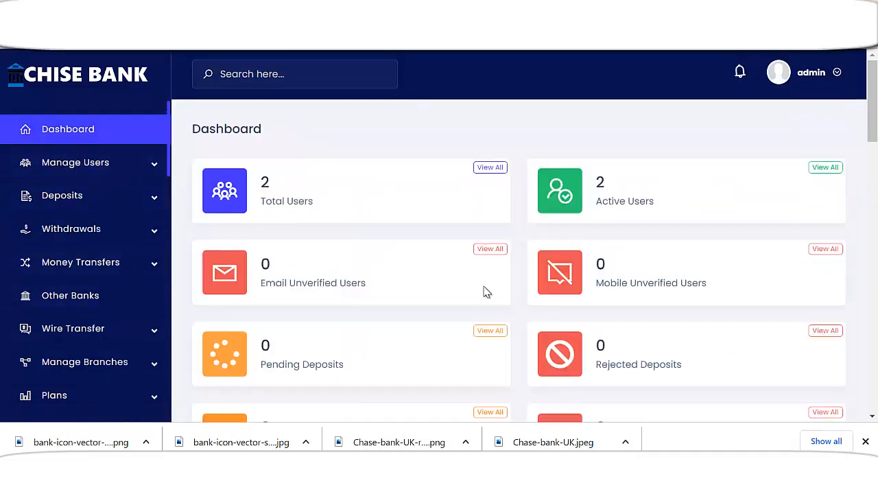
scroll(441, 308, down, 3)
scroll(423, 315, up, 3)
click(132, 369)
scroll(132, 316, down, 3)
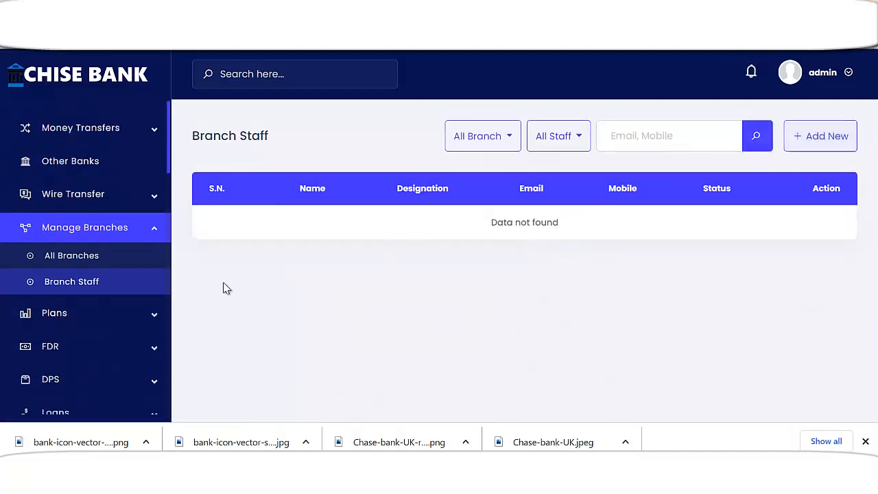
scroll(88, 277, up, 3)
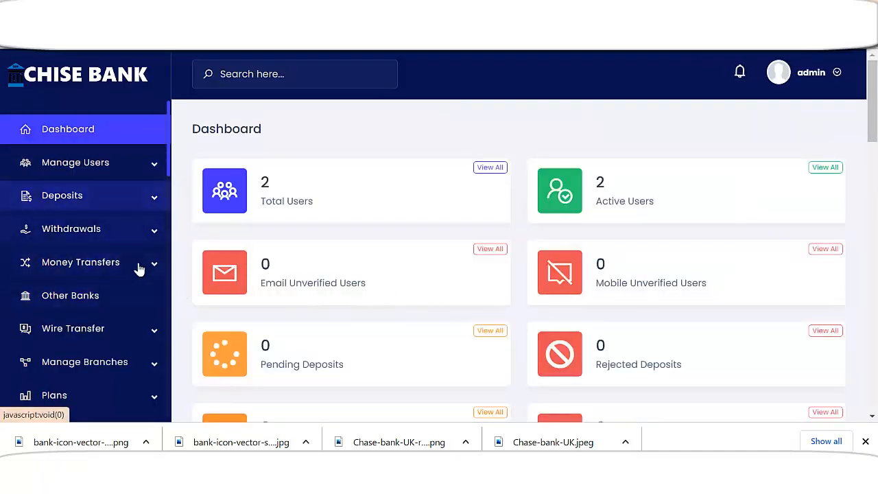
scroll(151, 233, down, 7)
scroll(137, 347, up, 1)
scroll(133, 344, down, 1)
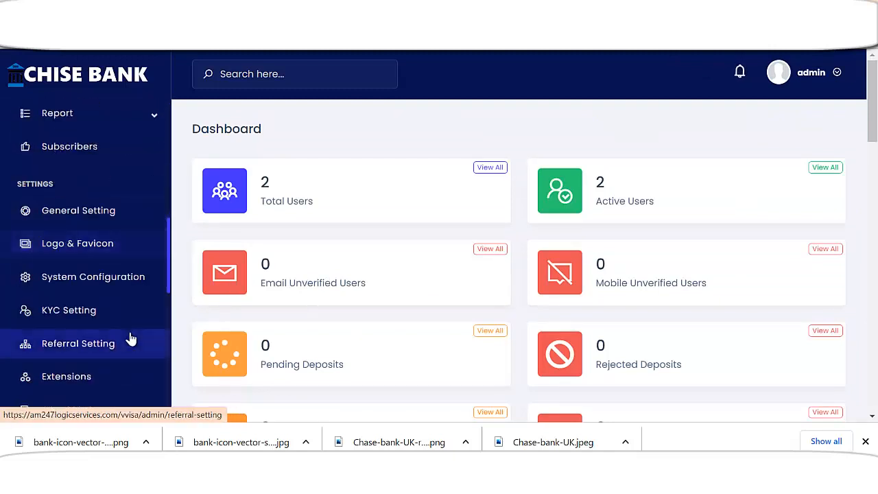
scroll(78, 325, up, 1)
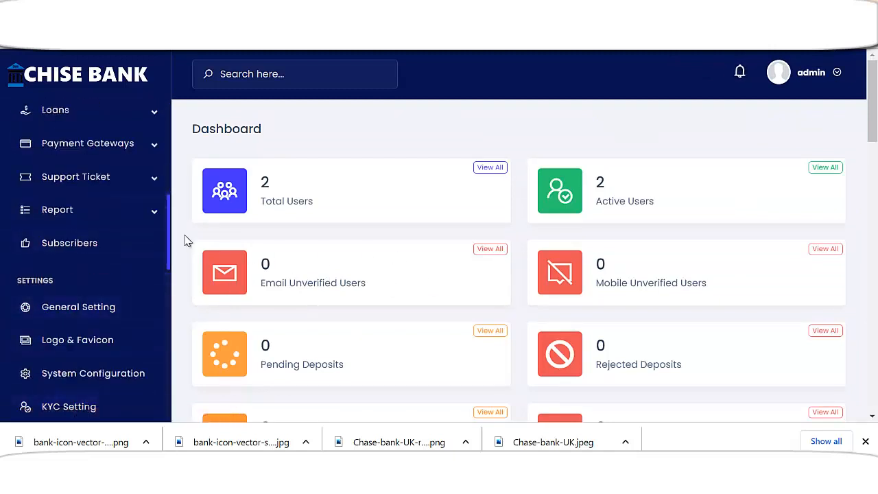
scroll(82, 205, up, 5)
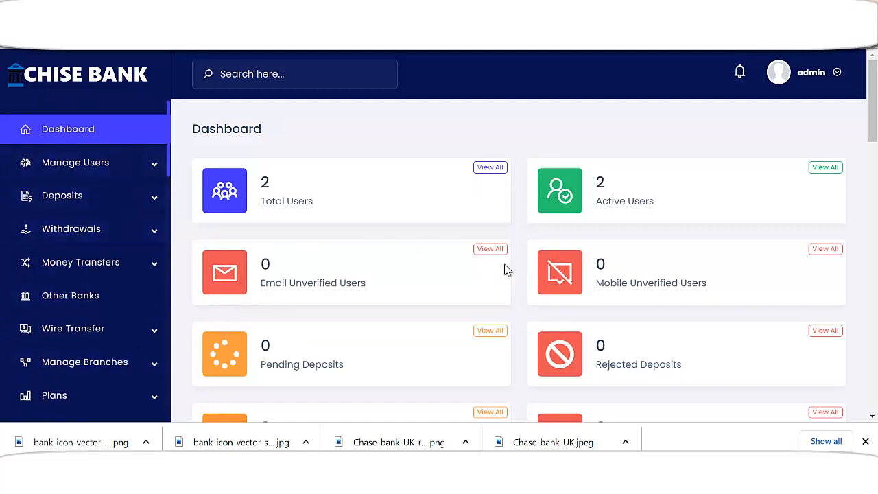
scroll(494, 264, down, 13)
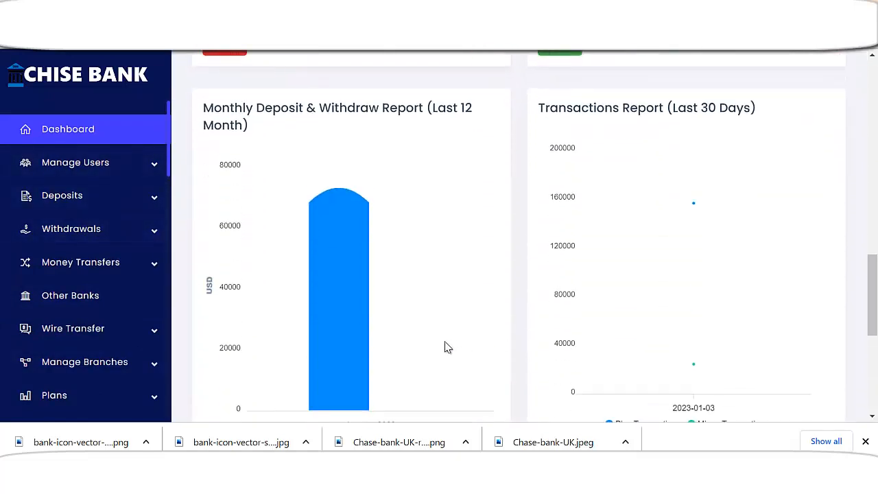
scroll(446, 346, down, 5)
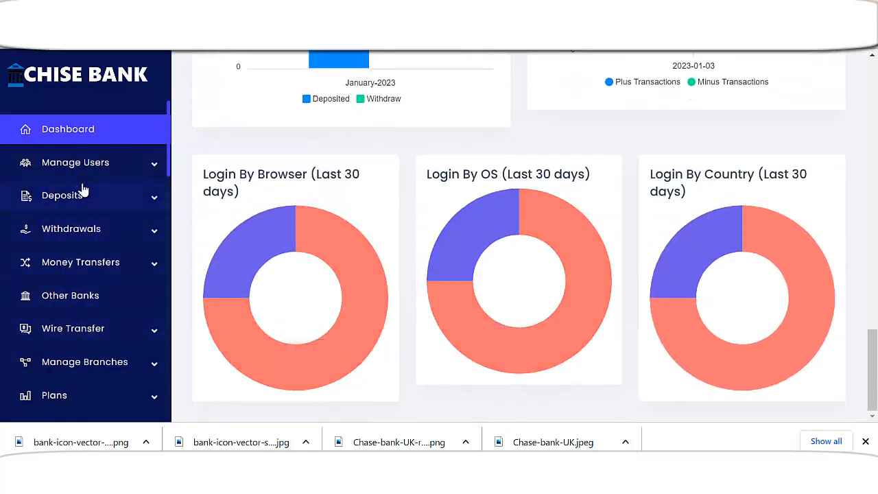
scroll(868, 333, up, 7)
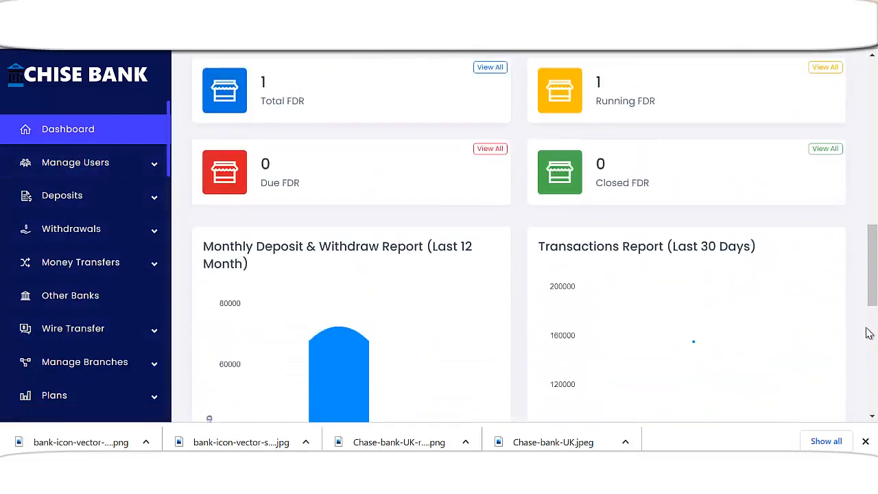
scroll(755, 336, up, 10)
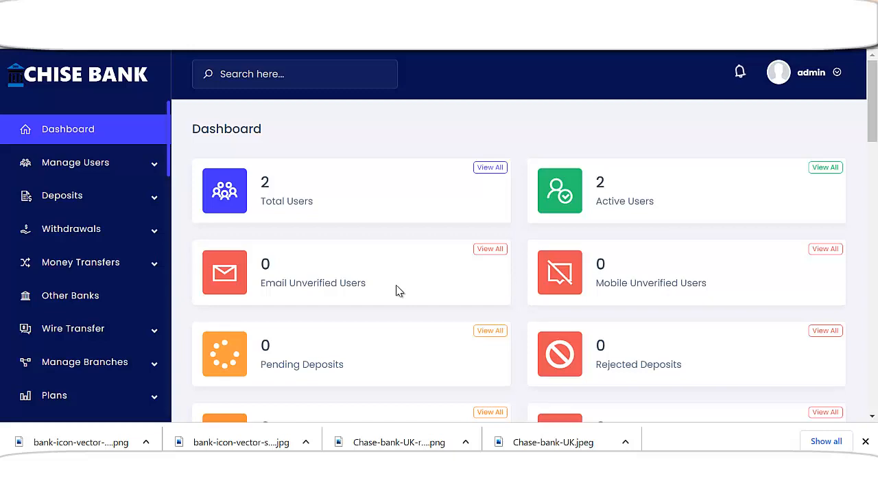
mouse_move(872, 135)
mouse_down()
mouse_move(876, 384)
mouse_move(873, 140)
mouse_up()
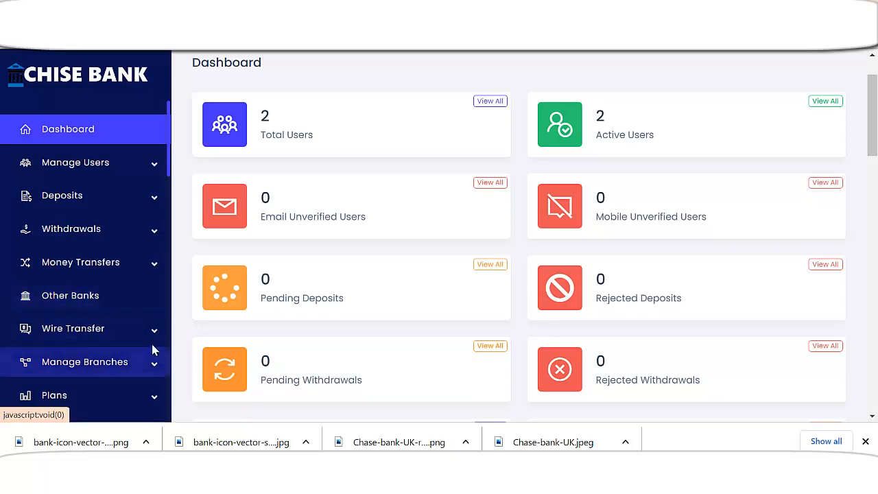
scroll(131, 314, down, 2)
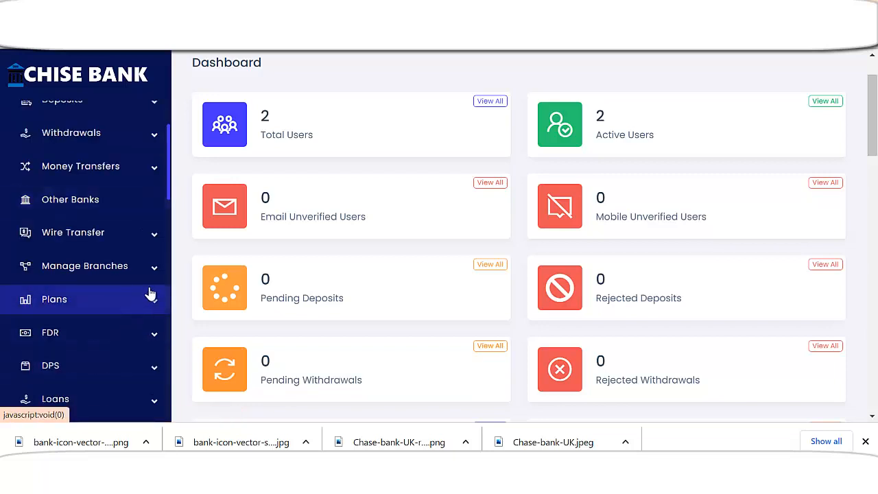
scroll(150, 298, down, 4)
scroll(151, 293, up, 5)
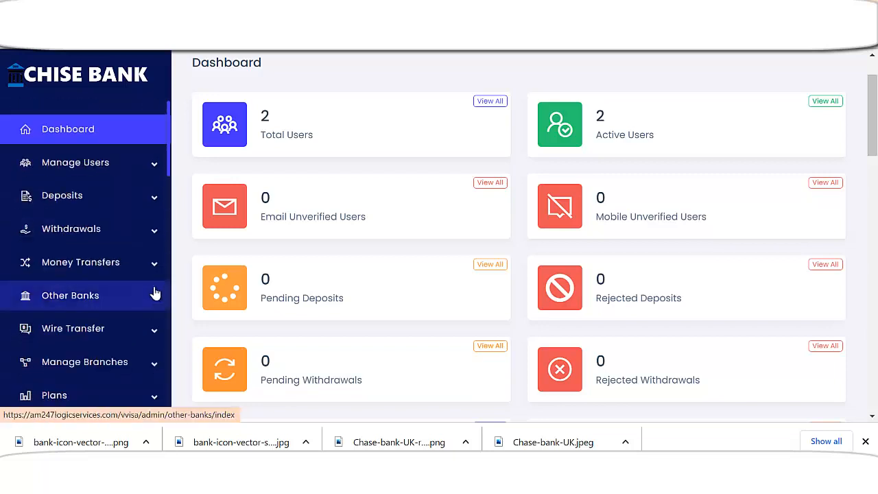
click(152, 200)
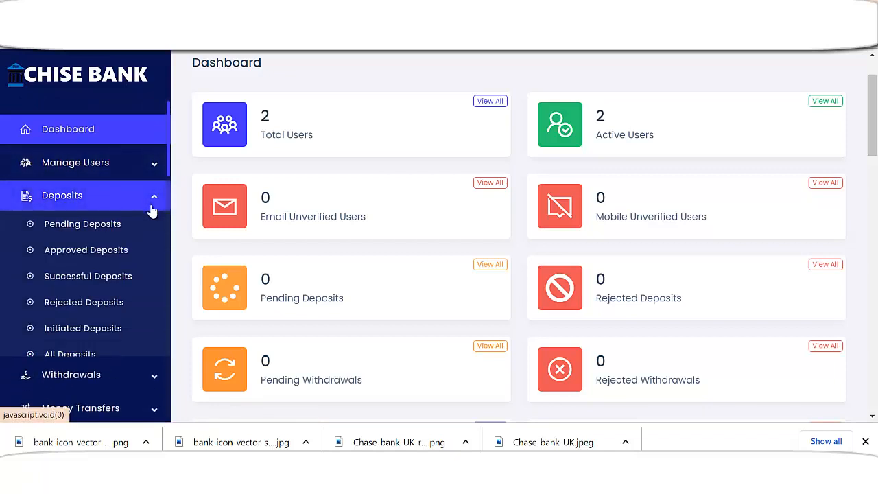
drag(167, 167, 195, 254)
Scroll through the Automatic Gateways list, then start a new browser tab with Ctrl+T
click(156, 267)
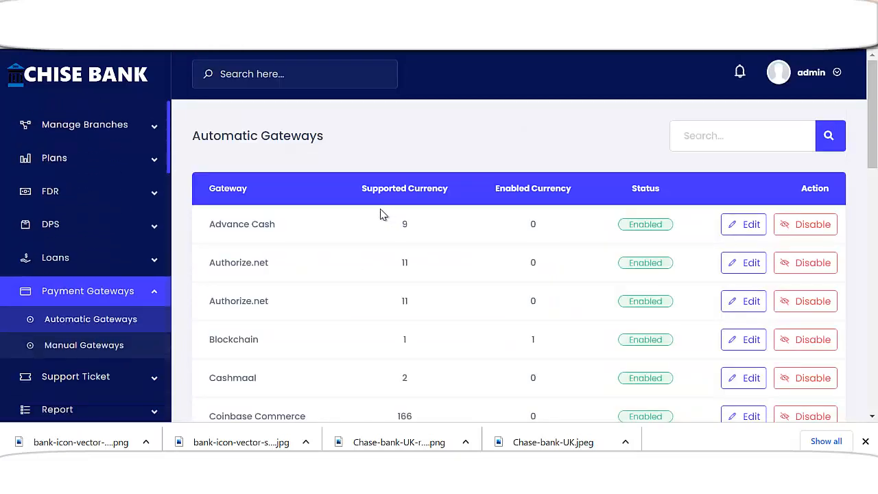
scroll(434, 219, down, 1)
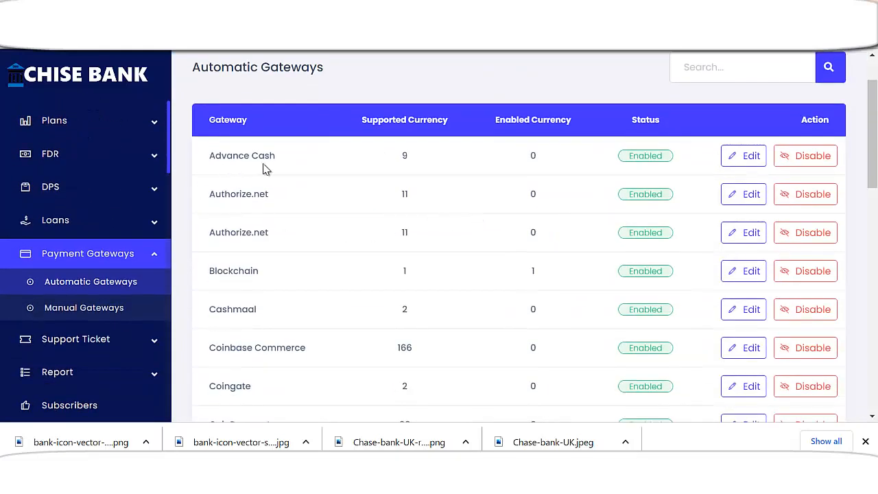
scroll(284, 226, down, 1)
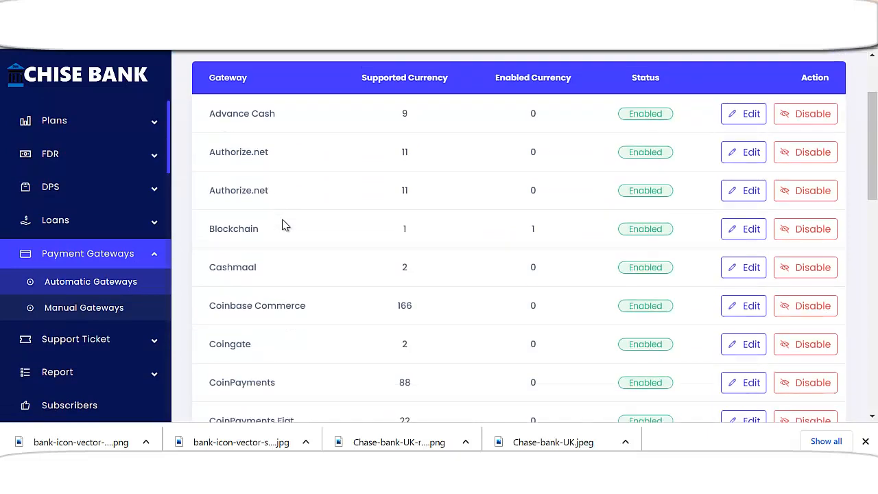
scroll(261, 215, down, 1)
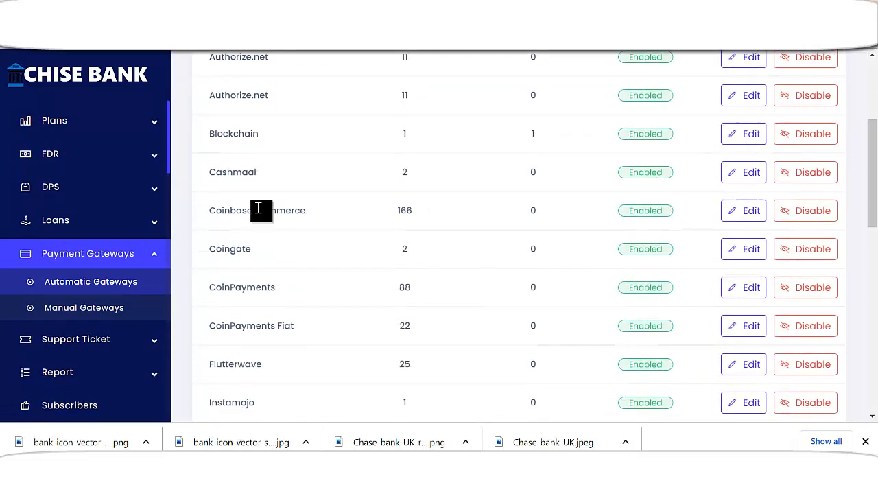
scroll(289, 193, down, 1)
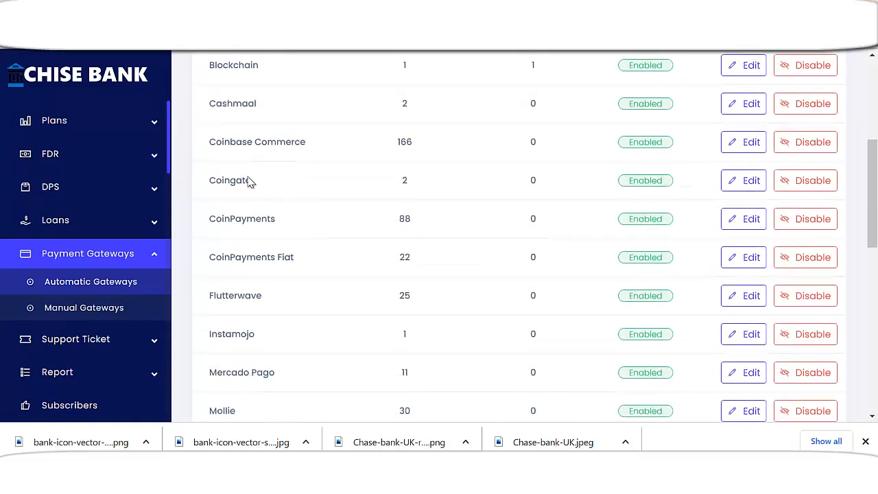
scroll(219, 192, down, 1)
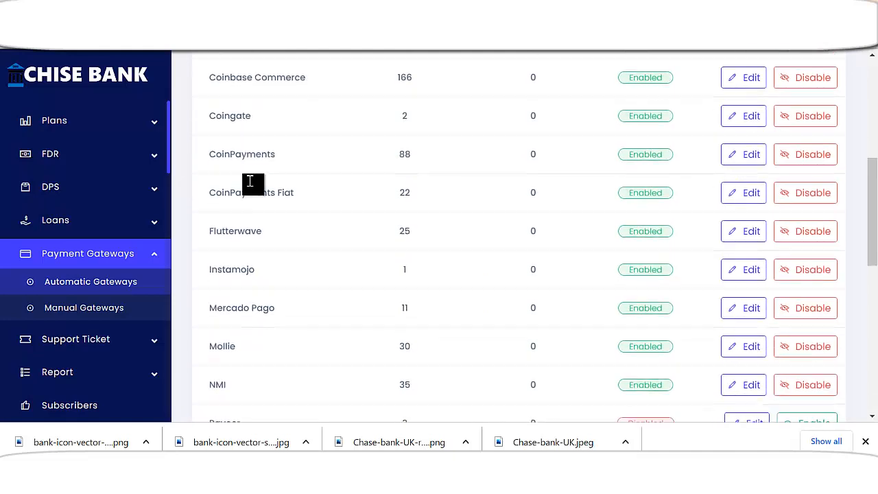
scroll(243, 205, down, 3)
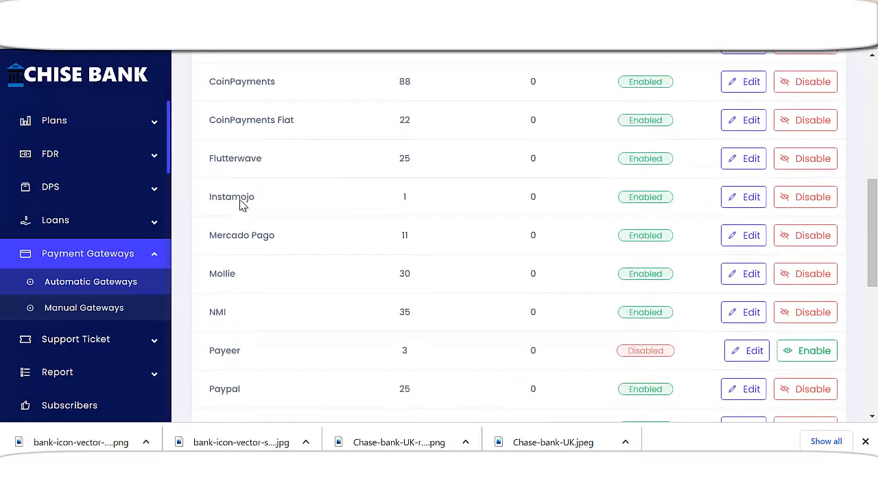
scroll(304, 220, up, 8)
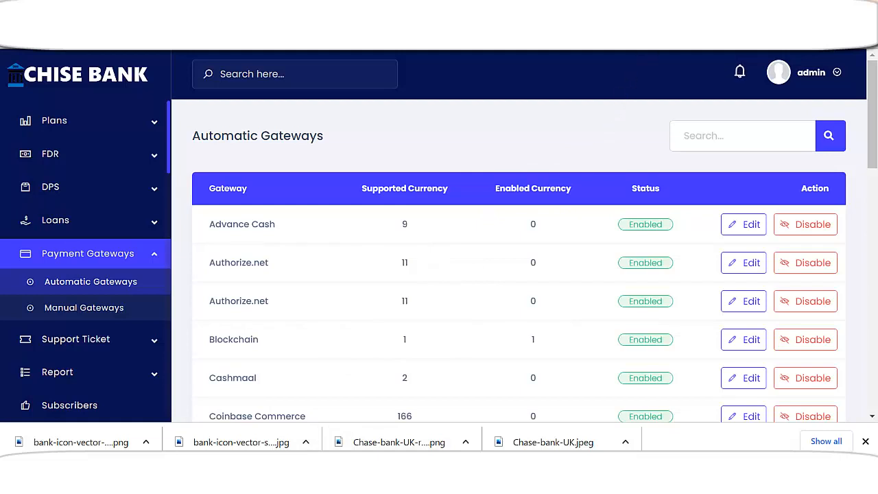
key(ctrl+t)
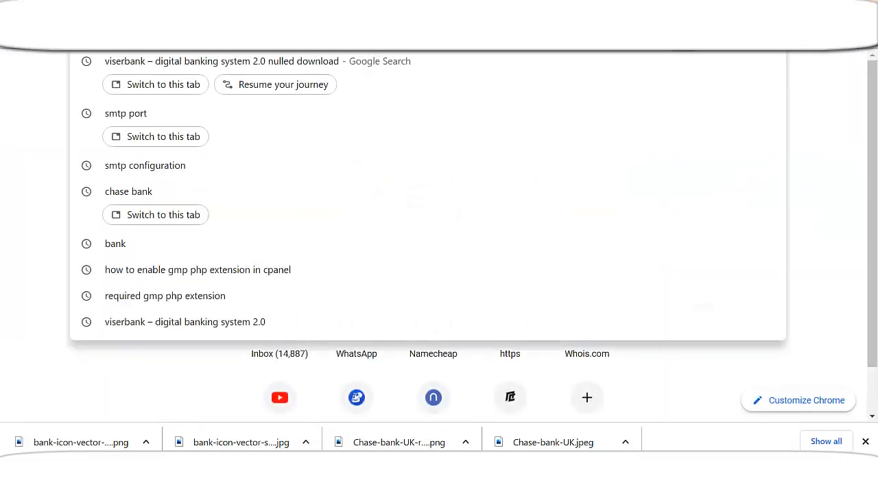
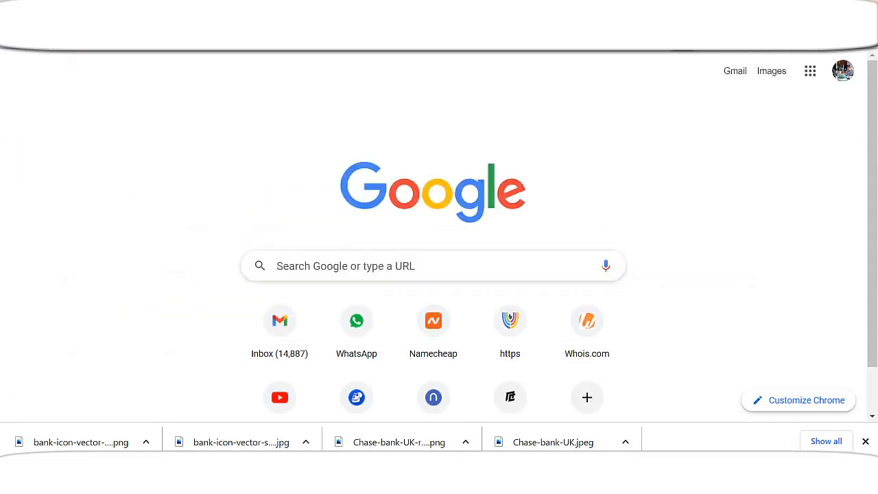
Load the Namecheap homepage from the new tab's address bar
key(Return)
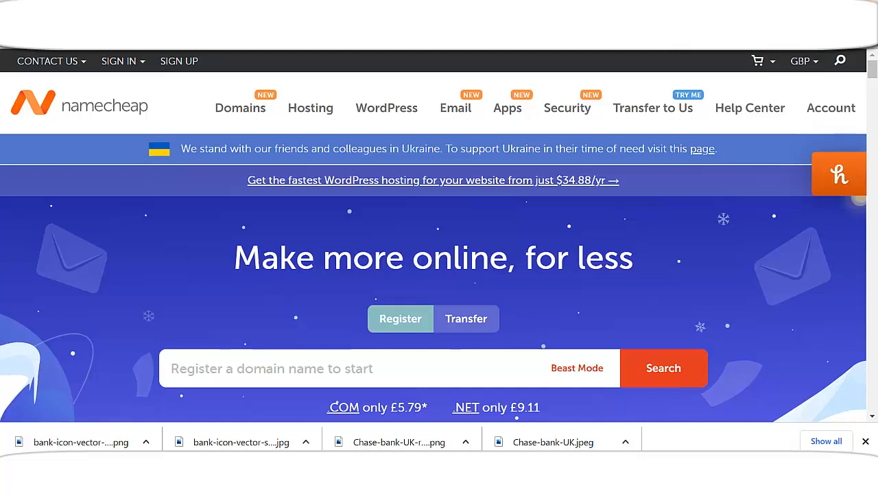
Search Namecheap for availability of the domain cheeseonlinebank.com
scroll(501, 215, down, 4)
scroll(377, 182, up, 2)
click(345, 237)
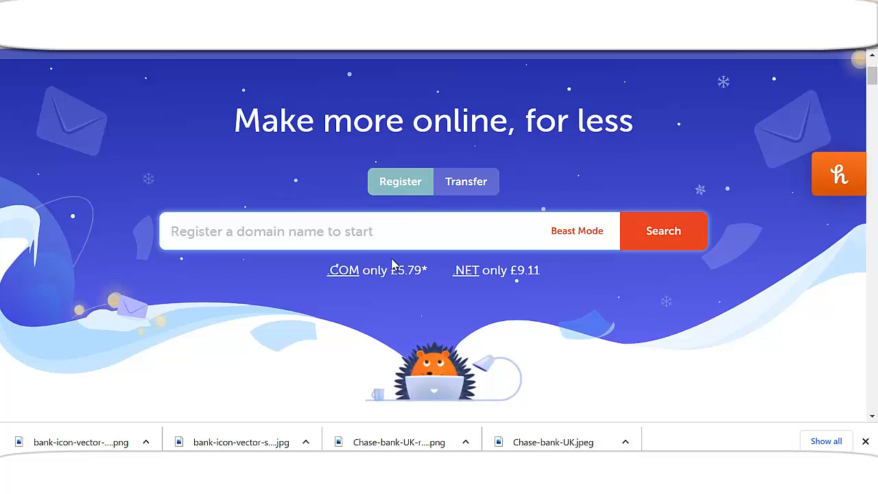
text(cheeseo)
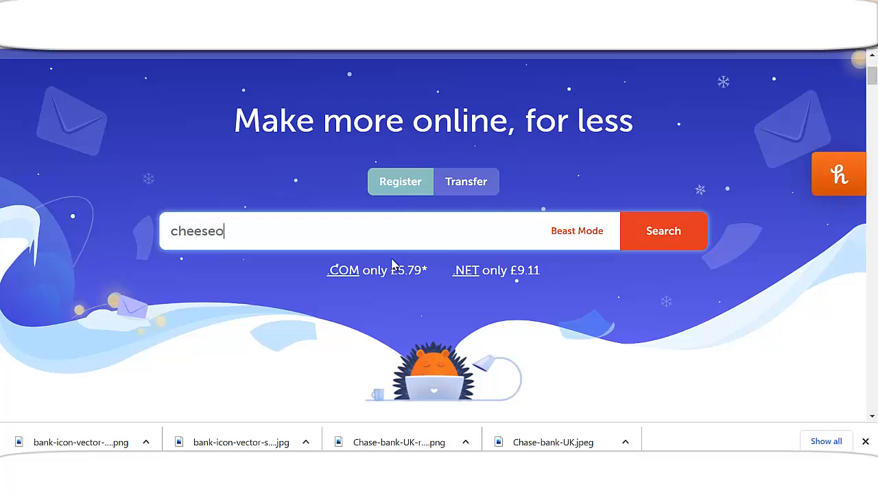
text(nlinebank.com)
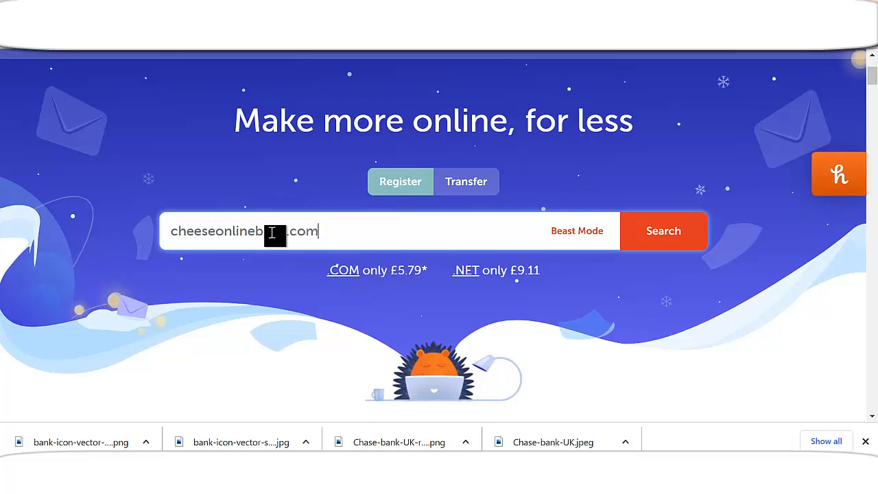
drag(282, 230, 258, 227)
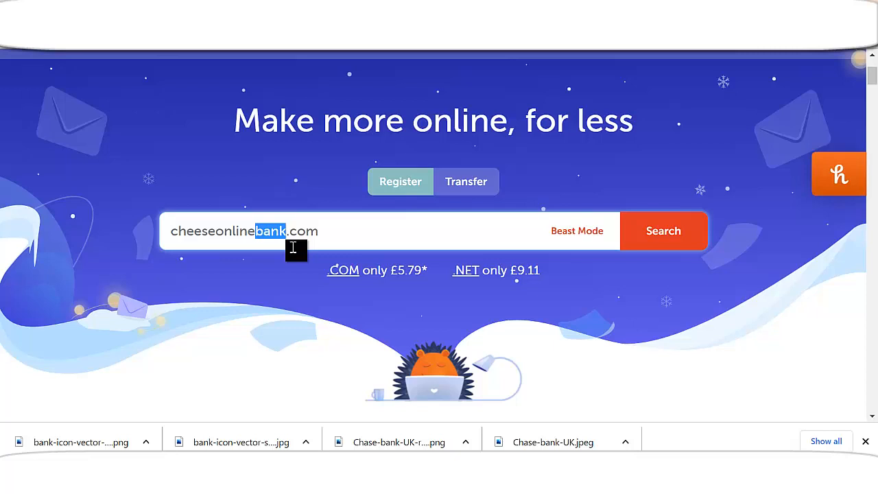
click(647, 238)
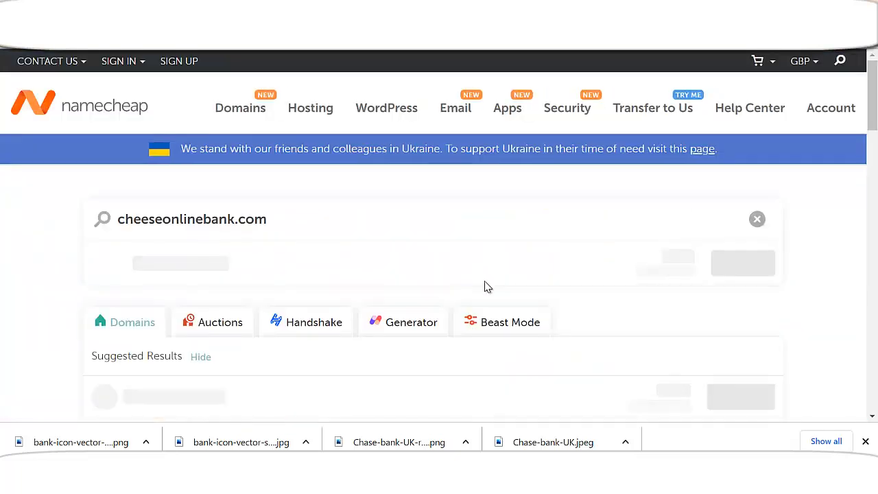
Change the searched domain to cheeseonlines.com and add it to the cart
scroll(724, 273, down, 1)
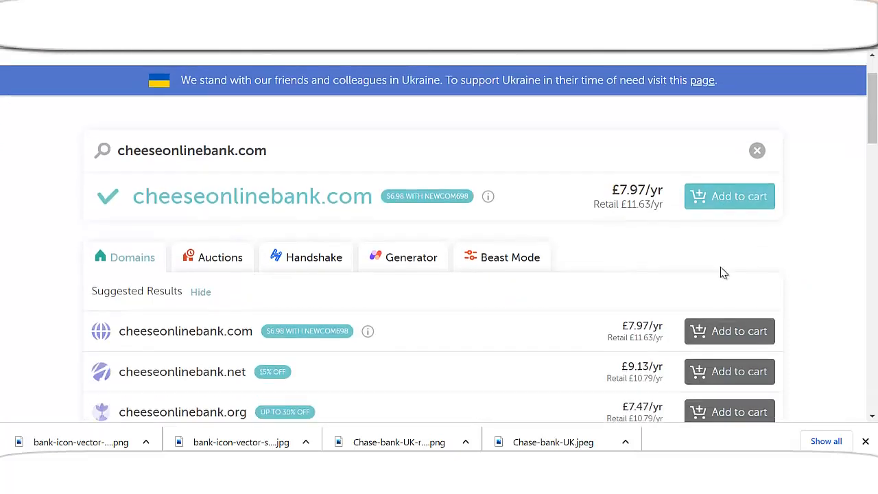
click(726, 201)
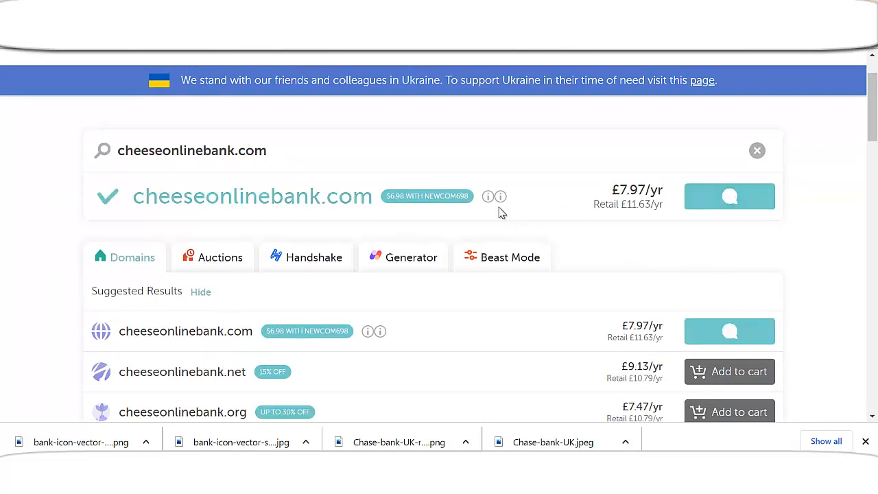
drag(235, 151, 203, 151)
key(BackSpace)
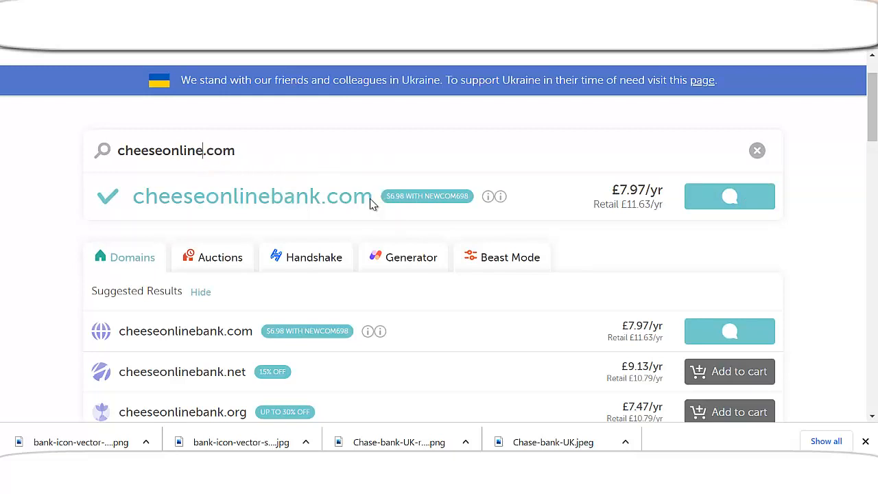
text(s)
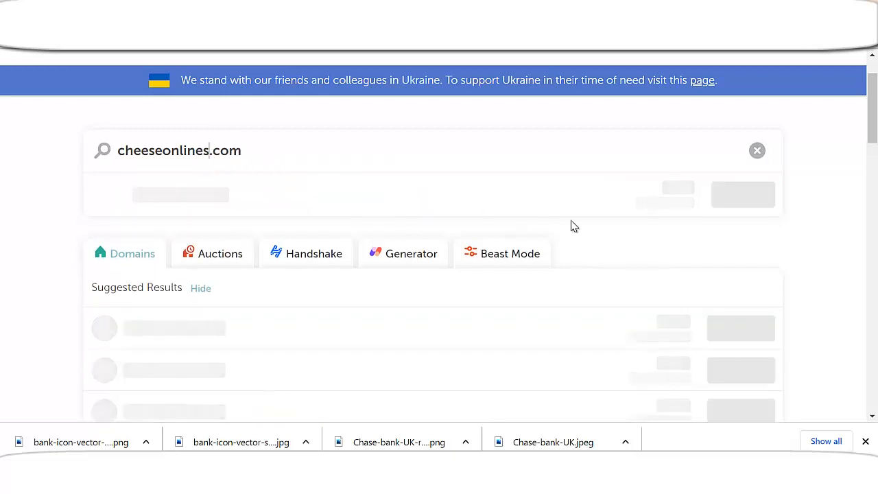
click(717, 204)
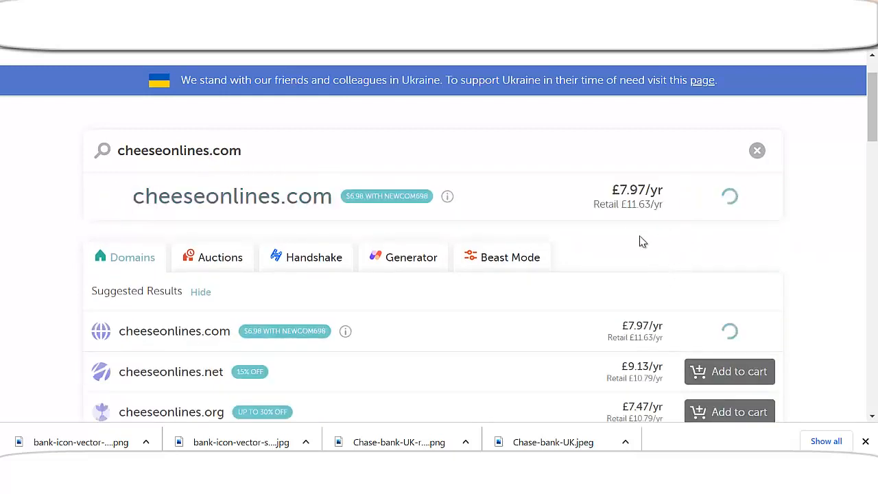
Bring up the Shared Hosting plans page from the Hosting menu
scroll(329, 225, up, 1)
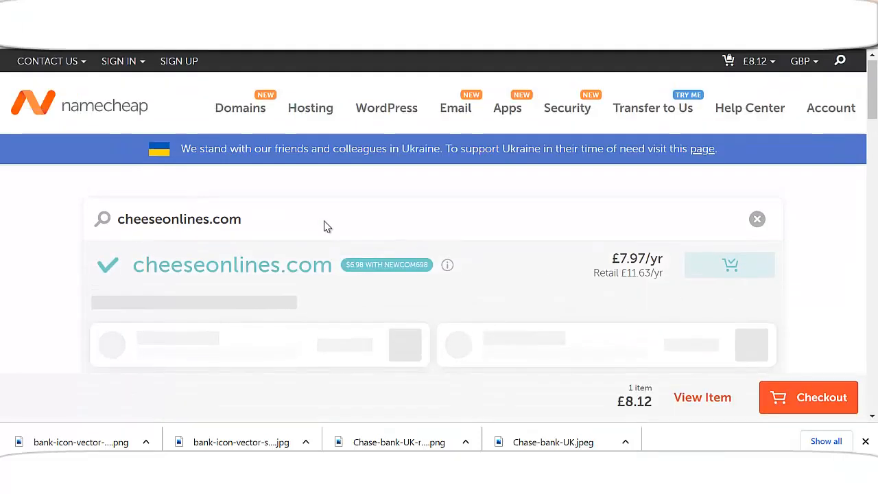
mouse_move(306, 121)
click(318, 145)
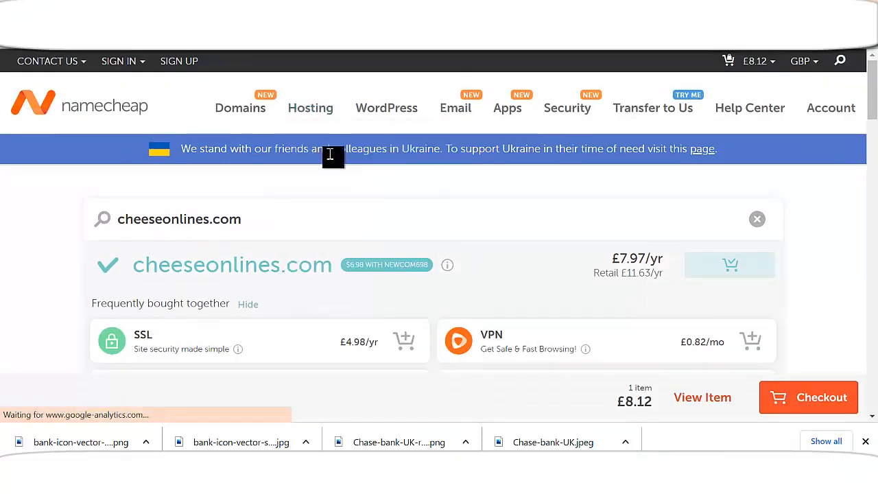
scroll(428, 275, down, 5)
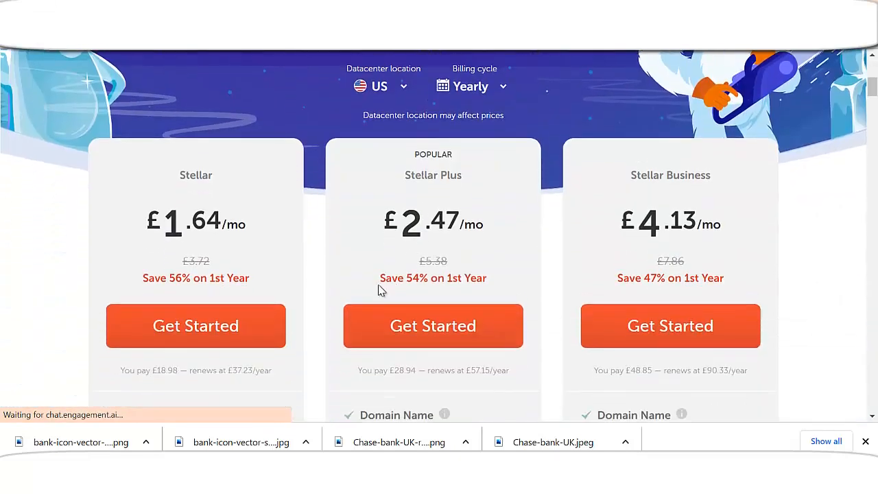
Add the Stellar shared hosting plan for cheeseonlines.com to the cart
click(202, 336)
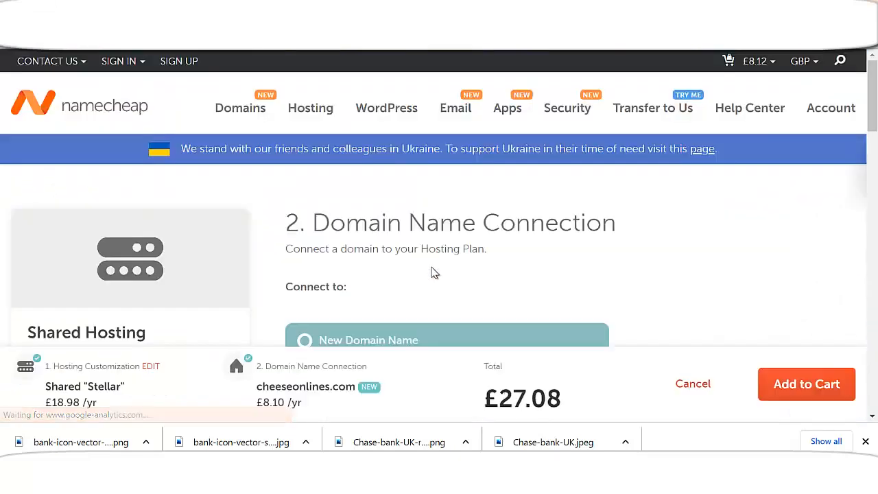
click(818, 386)
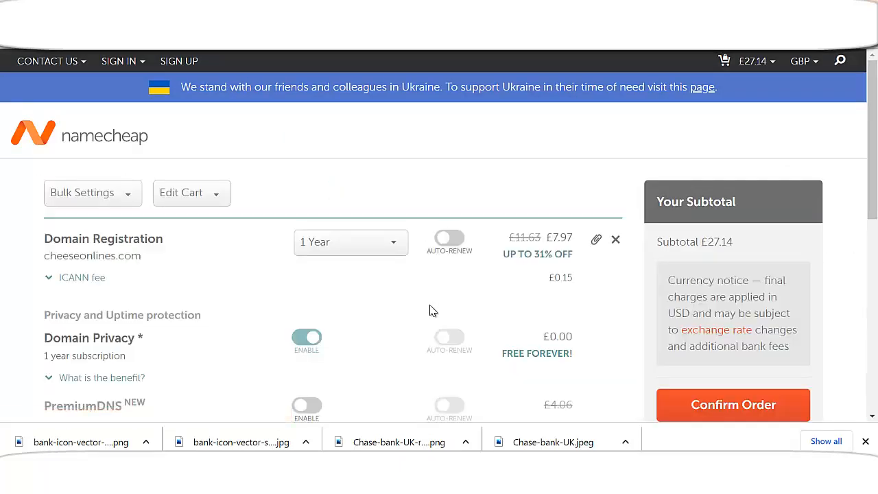
scroll(530, 290, down, 1)
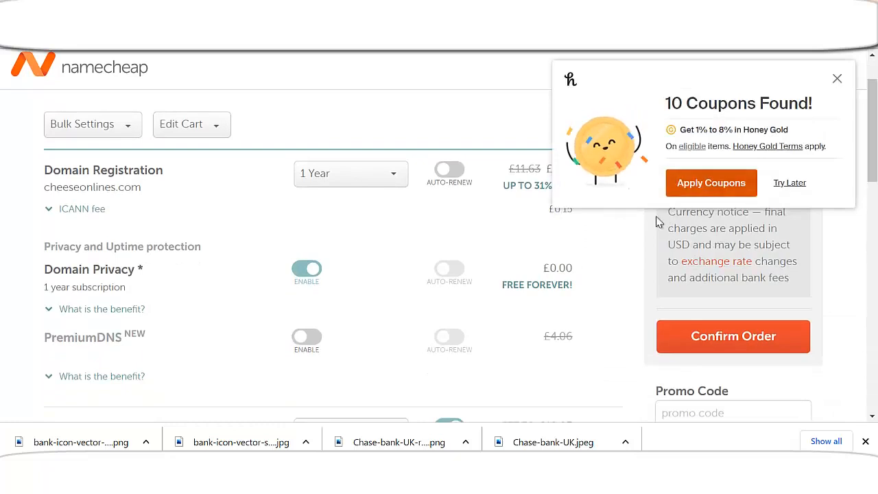
Let Honey try coupon codes, dismiss its overlay, and check the £27.14 subtotal
click(711, 182)
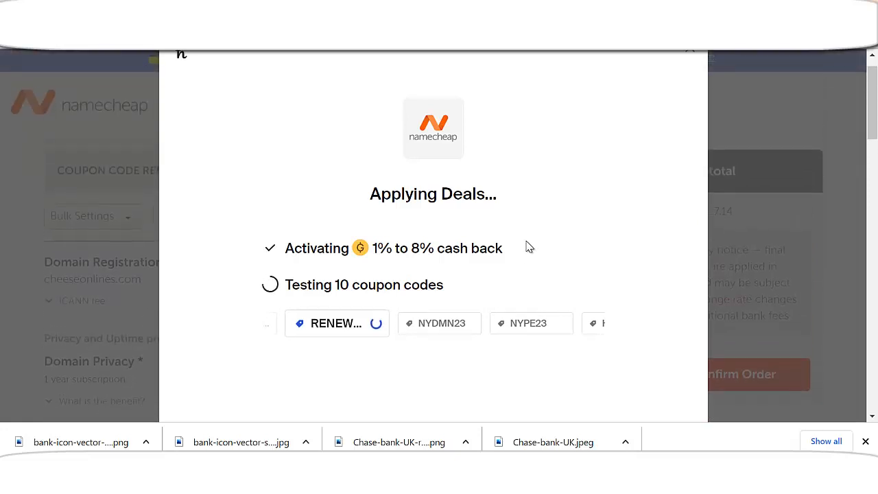
click(693, 56)
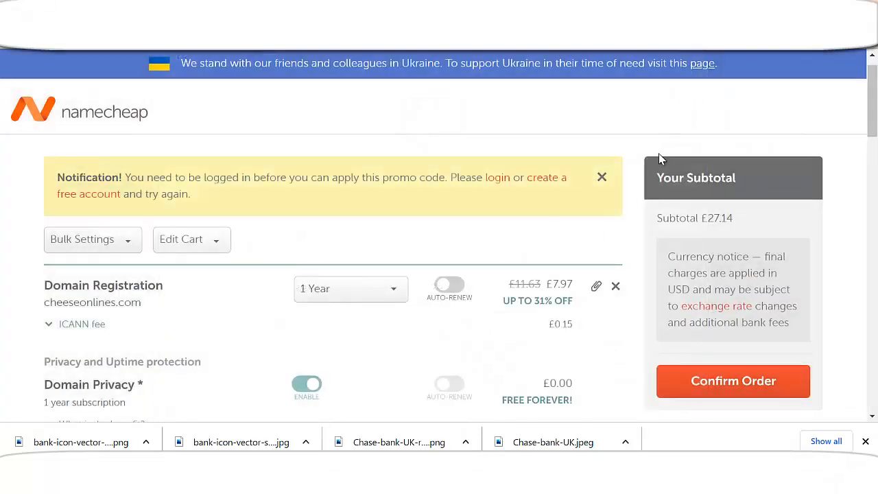
scroll(588, 288, down, 4)
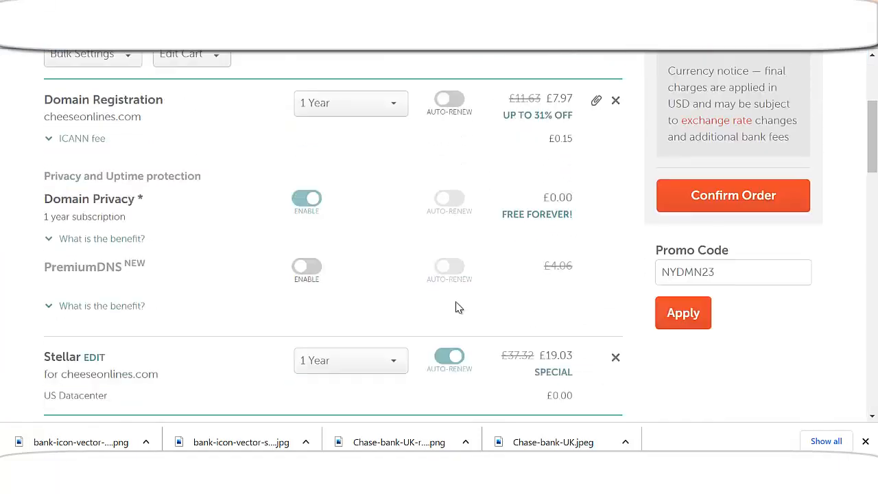
scroll(440, 304, up, 1)
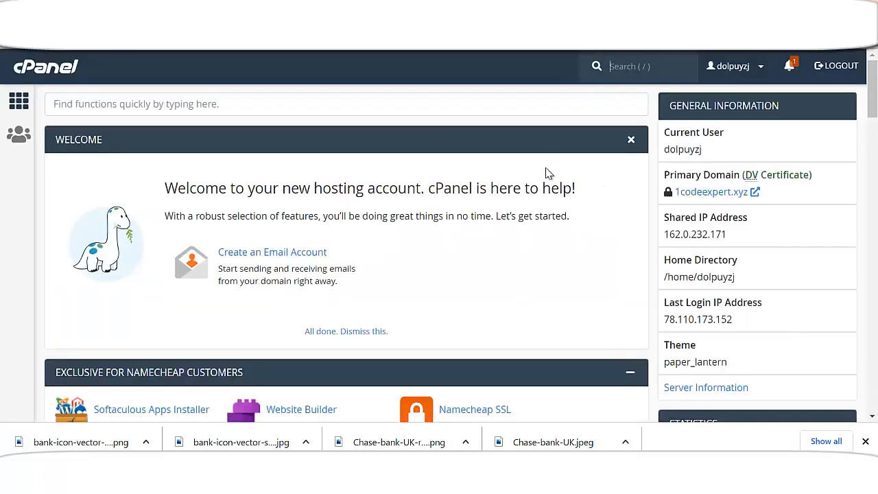
Filter cPanel's functions by 'file' so File Manager shows under Files
scroll(466, 279, down, 1)
scroll(471, 284, up, 1)
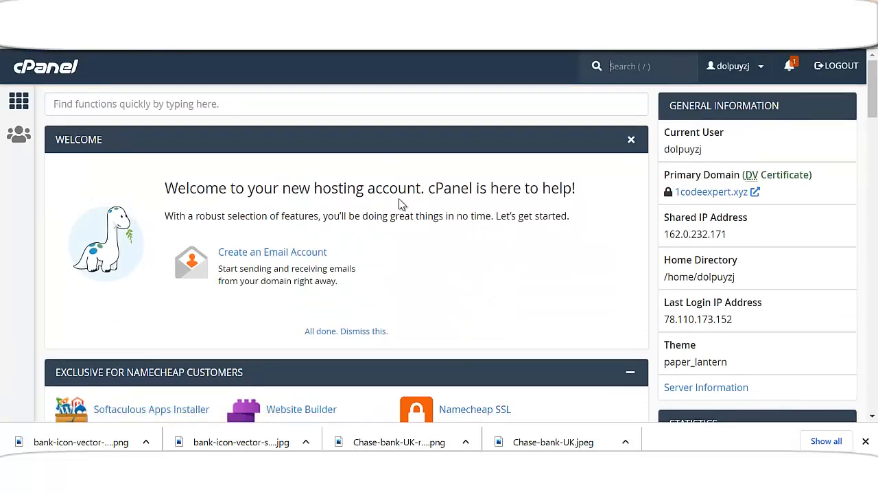
scroll(400, 212, down, 3)
scroll(405, 223, down, 1)
scroll(412, 216, up, 4)
click(252, 110)
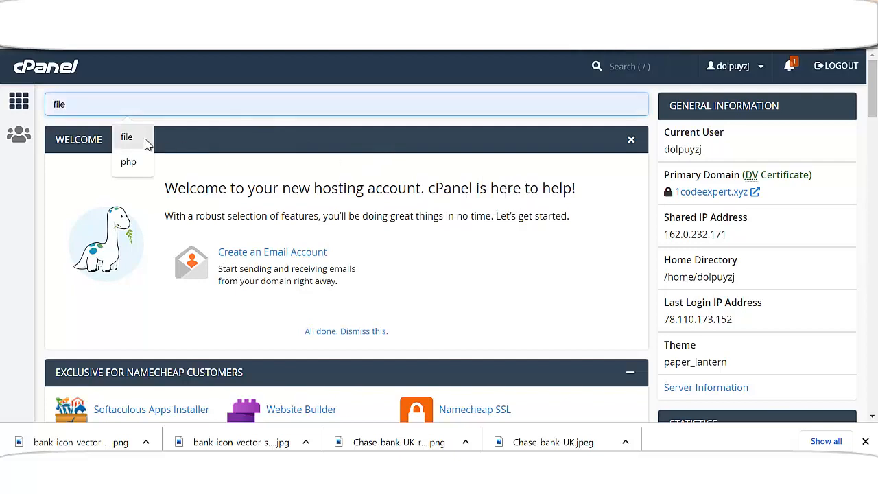
scroll(261, 230, down, 3)
scroll(261, 230, up, 3)
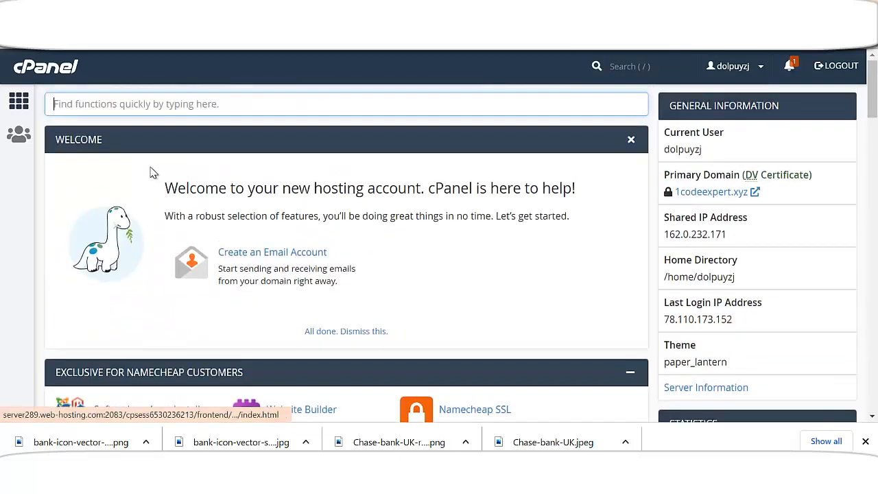
click(121, 110)
click(127, 138)
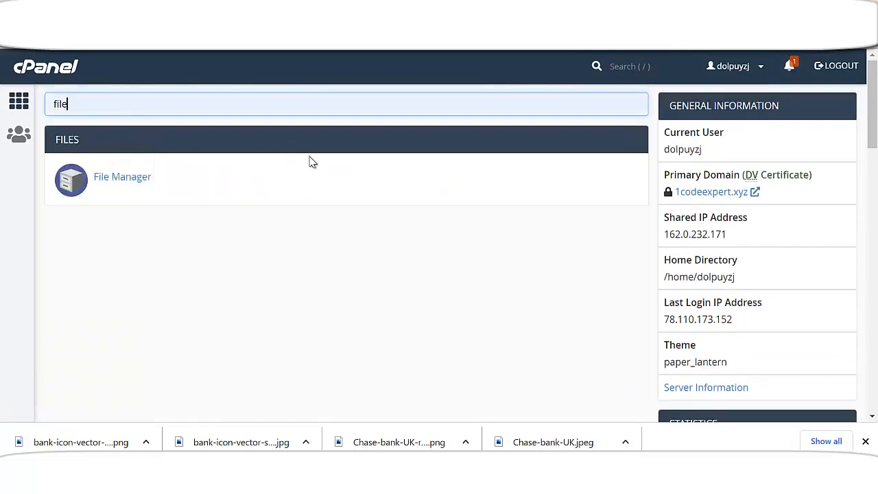
Open File Manager and browse public_html's folders, 0index.html, home.html and style.css
click(127, 177)
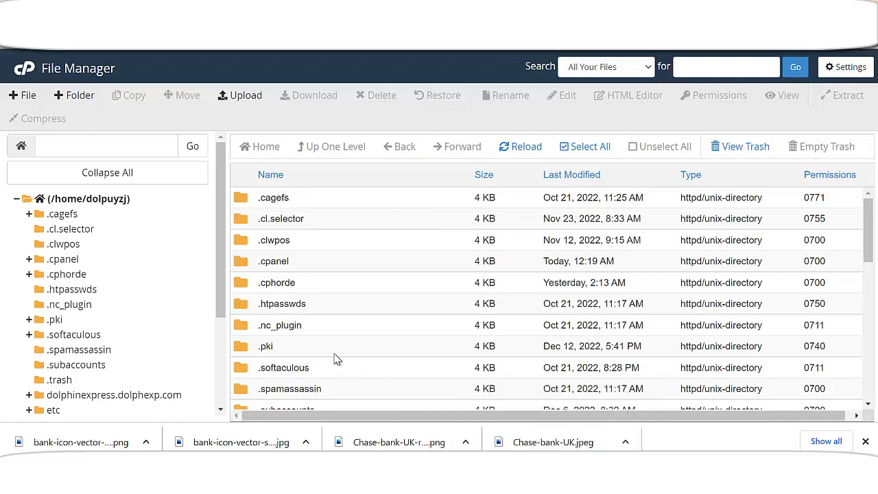
scroll(171, 317, down, 3)
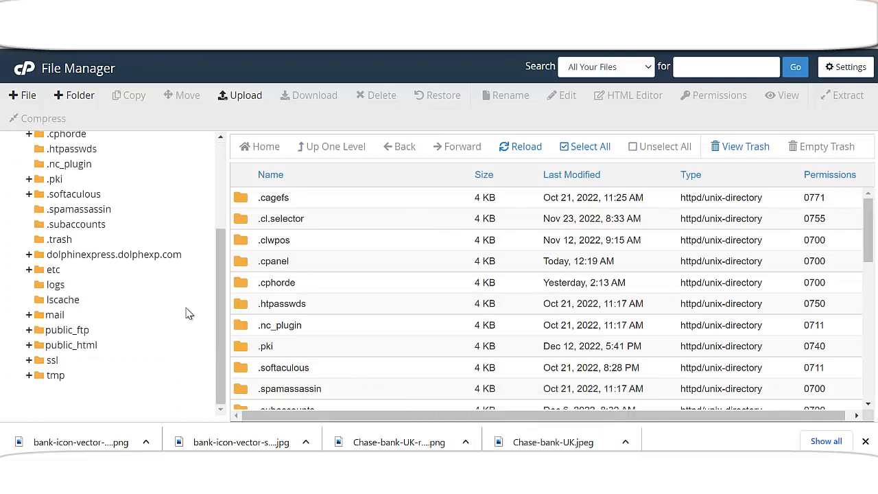
click(96, 347)
scroll(336, 295, down, 5)
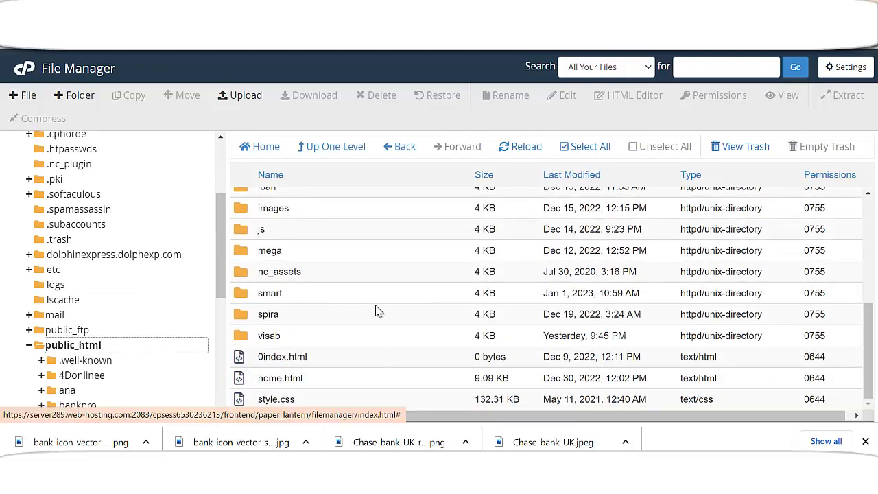
scroll(309, 350, up, 1)
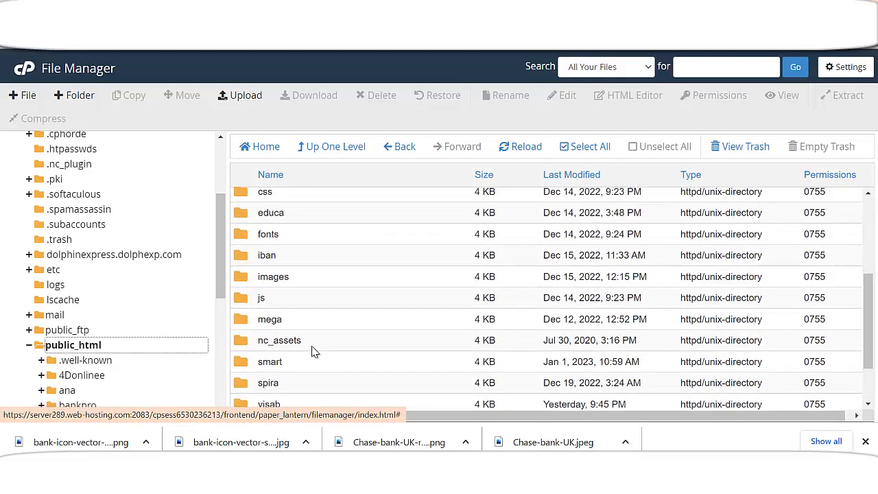
scroll(305, 352, down, 1)
scroll(323, 353, up, 1)
scroll(309, 354, down, 1)
scroll(310, 348, up, 3)
scroll(315, 346, up, 1)
scroll(323, 343, down, 4)
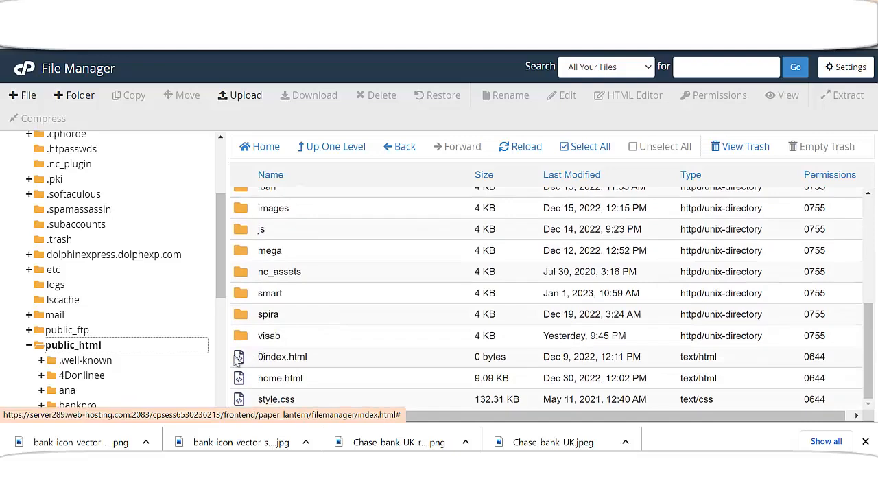
scroll(322, 330, up, 4)
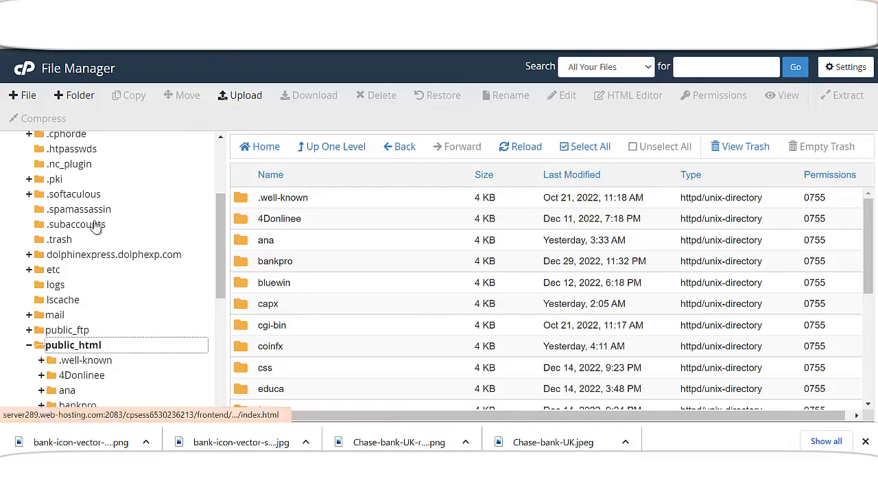
Create a new folder named cheseb inside public_html
click(81, 96)
click(466, 207)
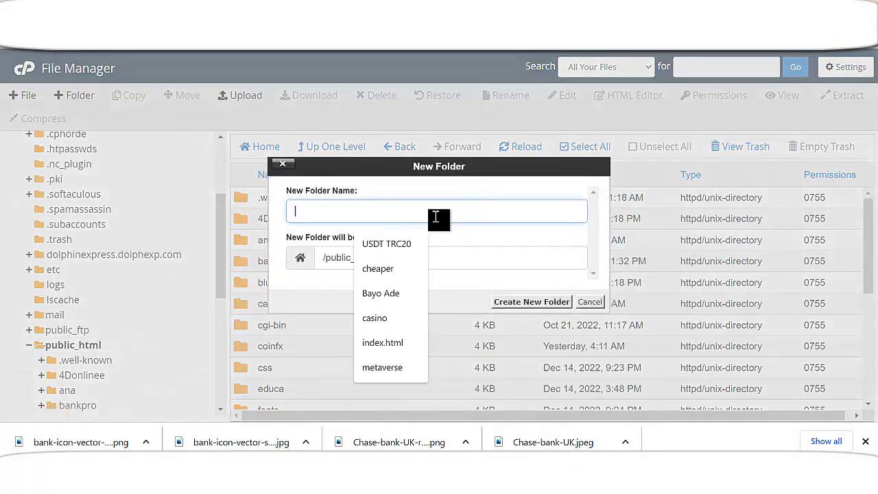
text(chhe)
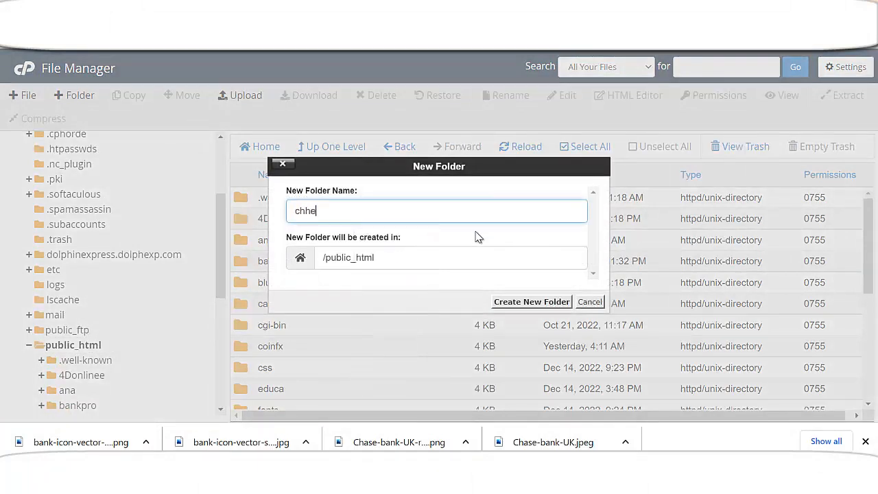
text(se)
key(BackSpace)
key(BackSpace)
key(BackSpace)
key(BackSpace)
text(ese)
click(549, 305)
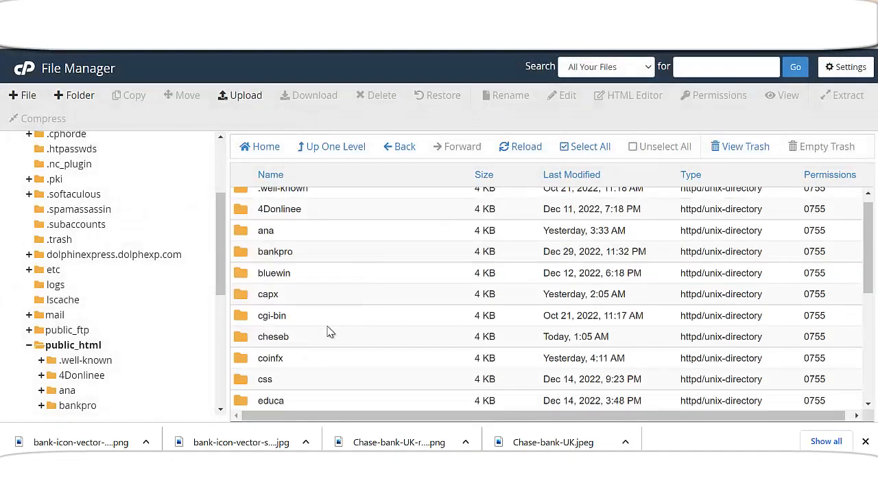
Open the newly created cheseb folder
scroll(329, 333, down, 4)
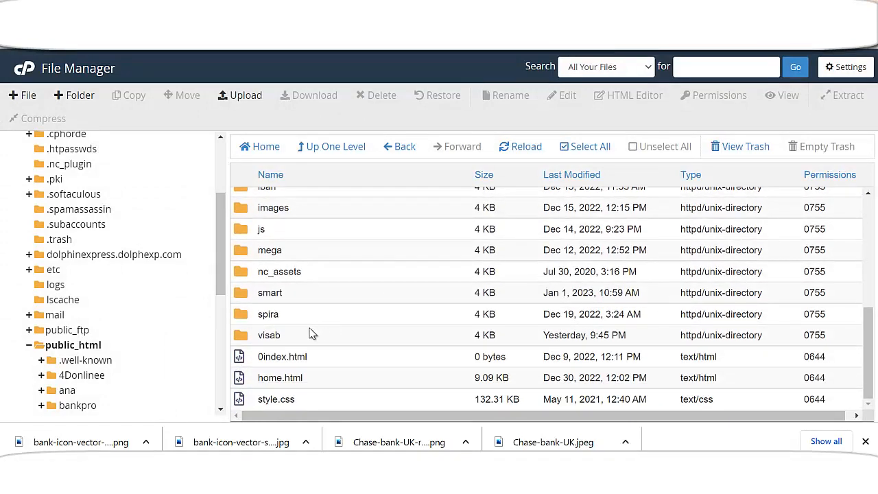
scroll(279, 330, up, 5)
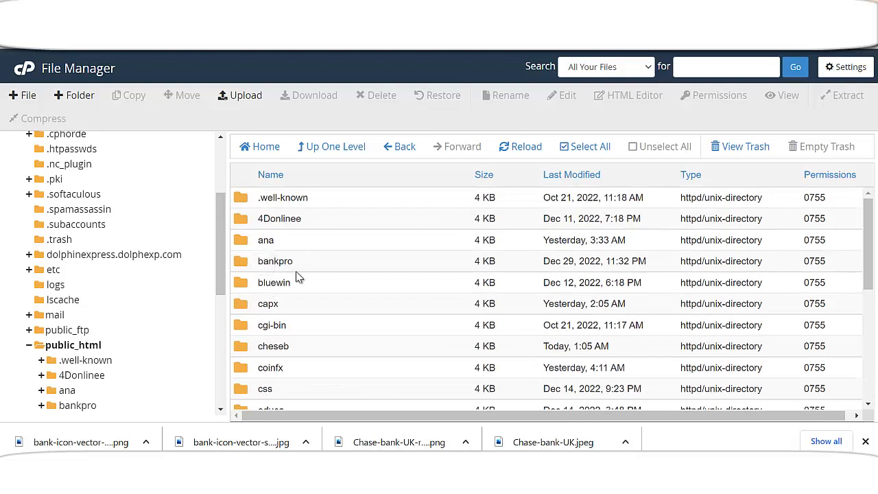
double_click(252, 346)
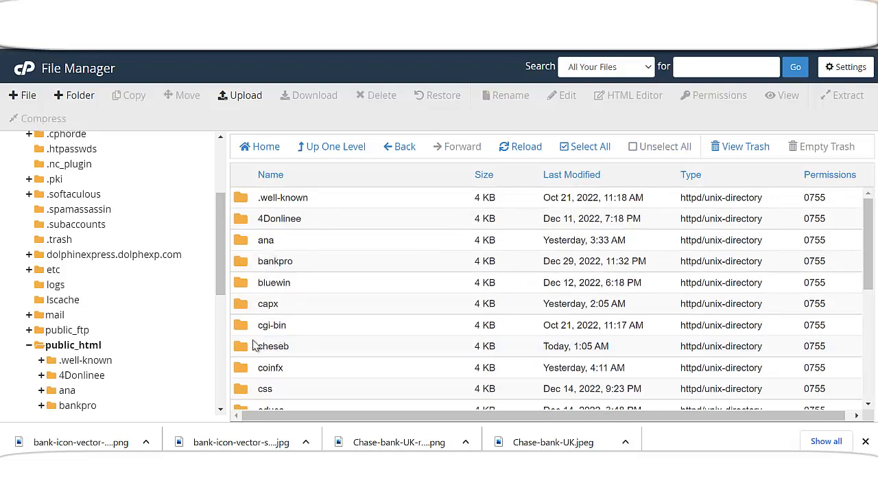
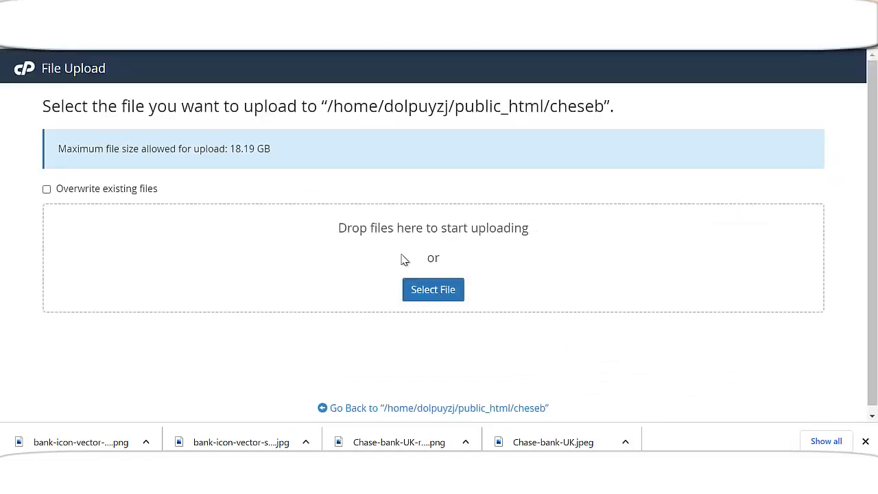
In the upload file picker, browse from Desktop into the CAPITALX folder, then back up a level
scroll(69, 137, up, 4)
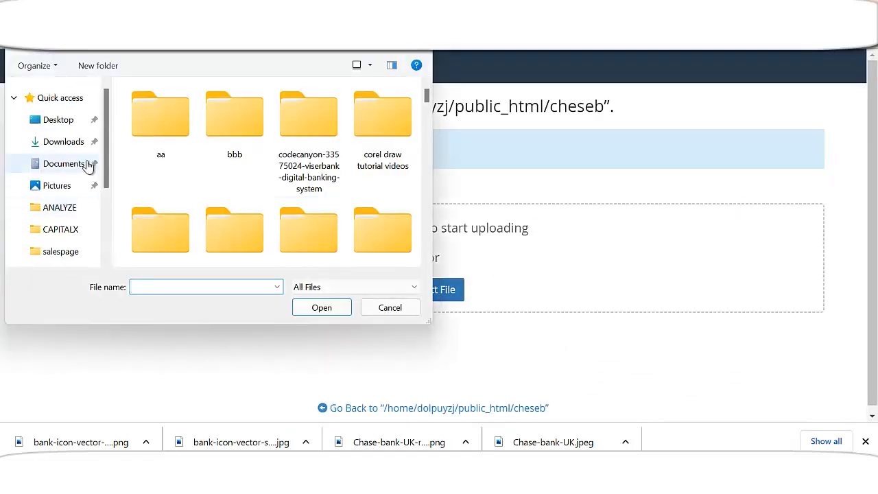
click(63, 119)
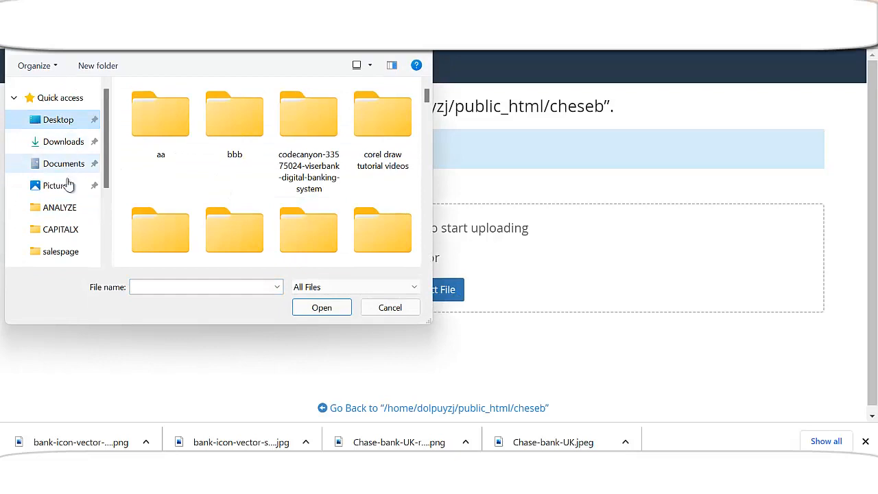
click(74, 231)
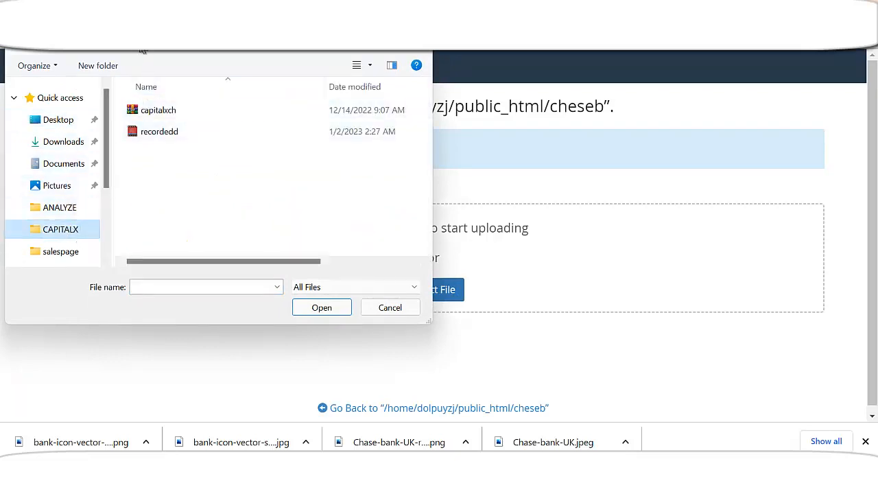
key(alt+Up)
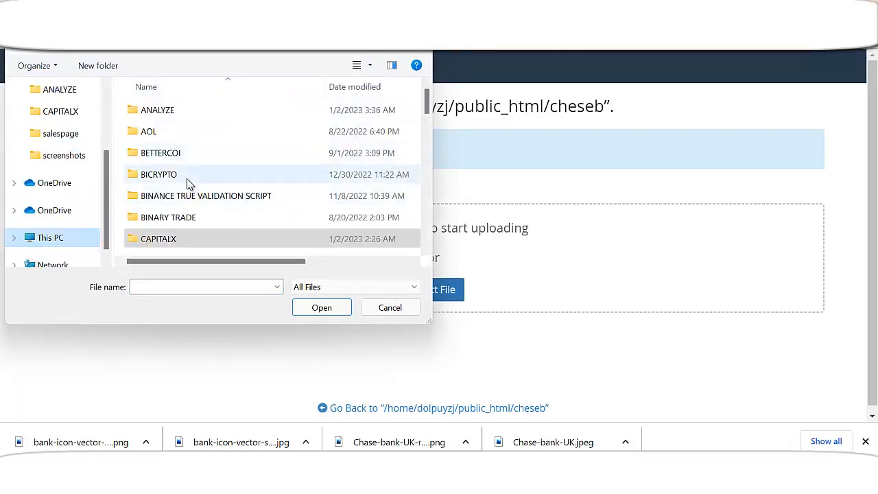
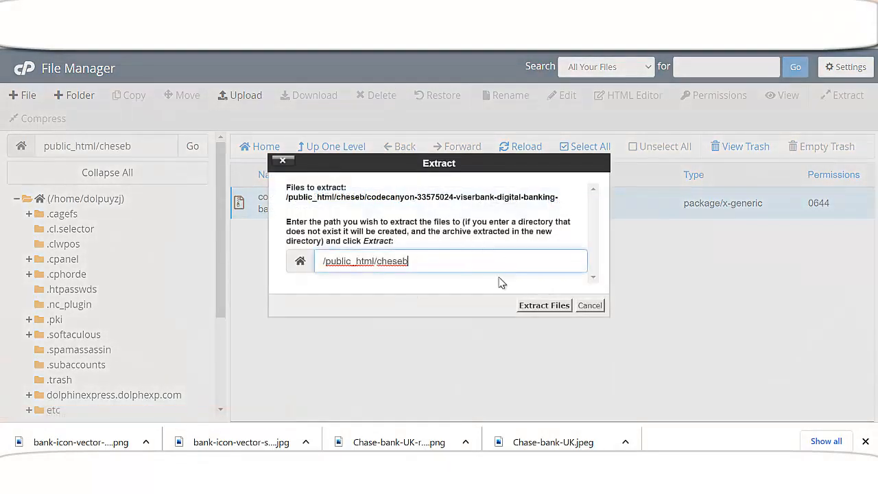
Extract the viserbank digital banking zip into /public_html/cheseb and dismiss the extraction results
click(537, 304)
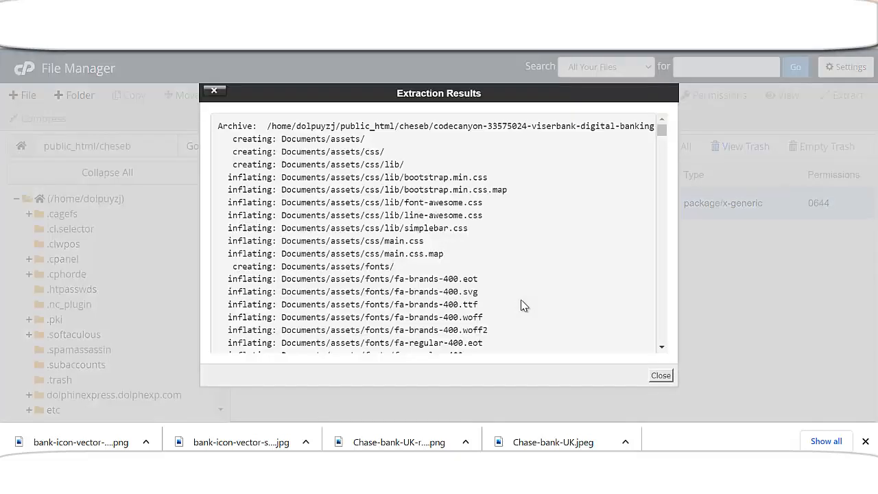
click(659, 375)
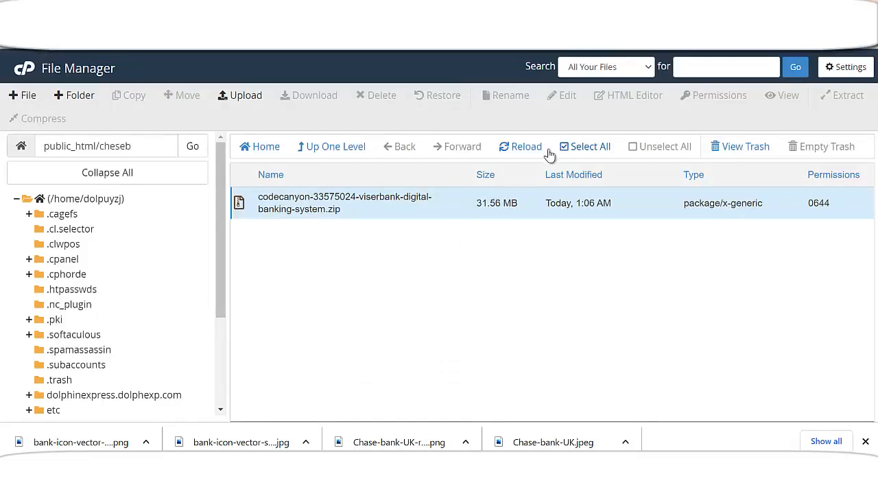
Reload the listing to show the Documents, Files and Updates folders, and delete the viserbank zip archive to trash
click(524, 146)
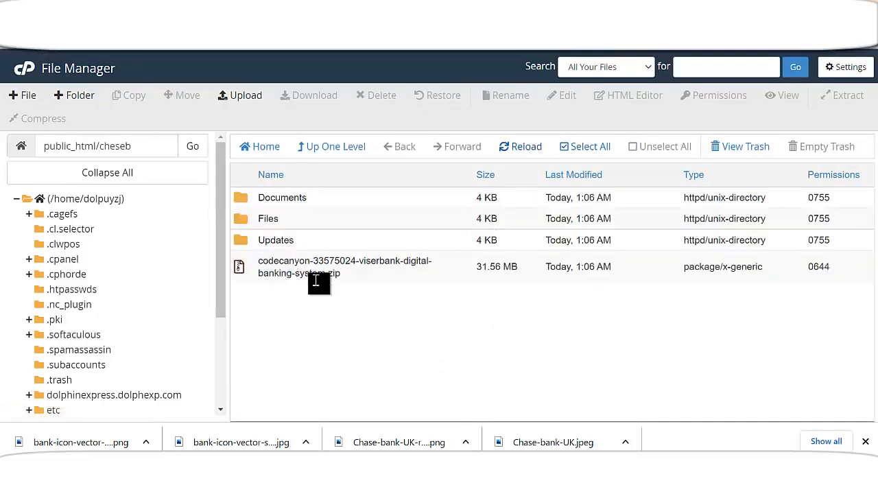
right_click(324, 273)
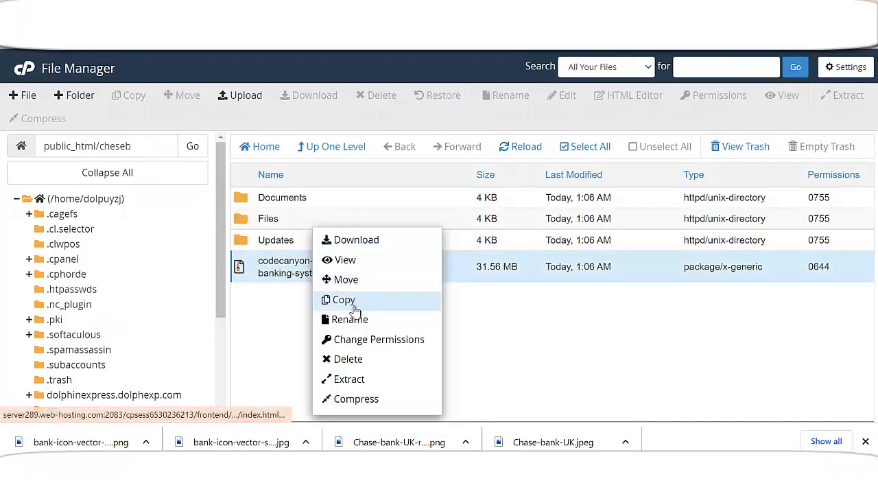
click(348, 360)
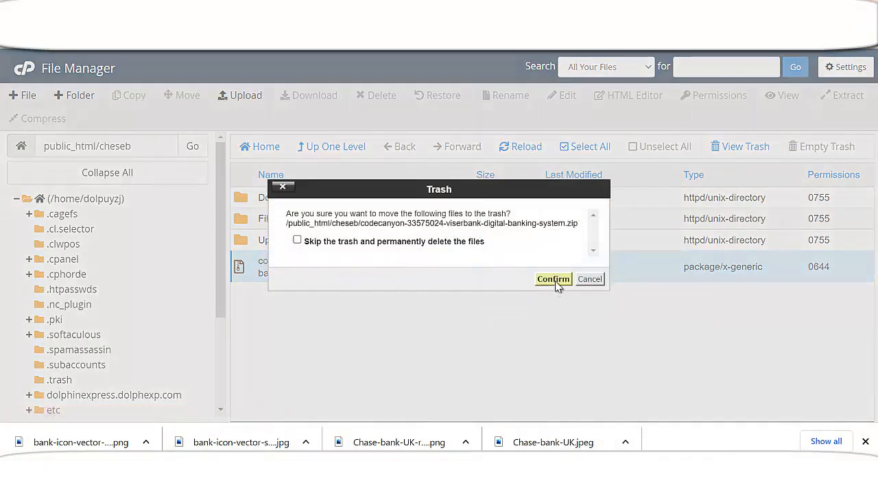
click(552, 280)
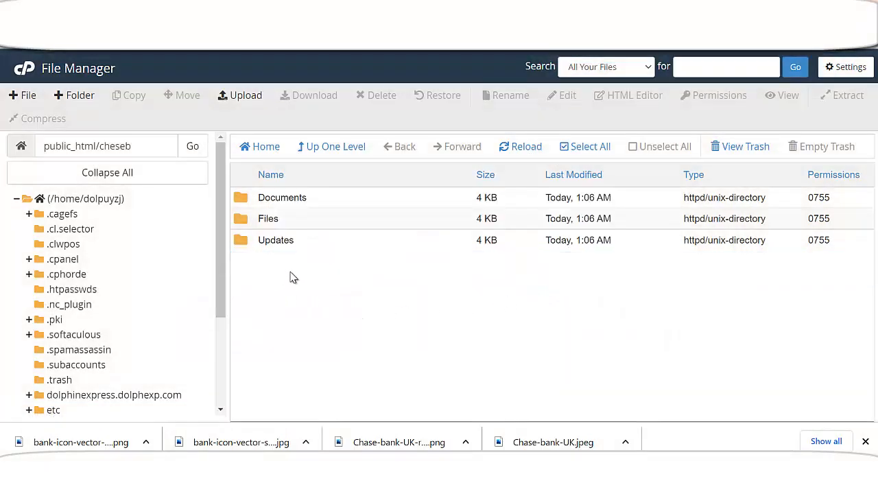
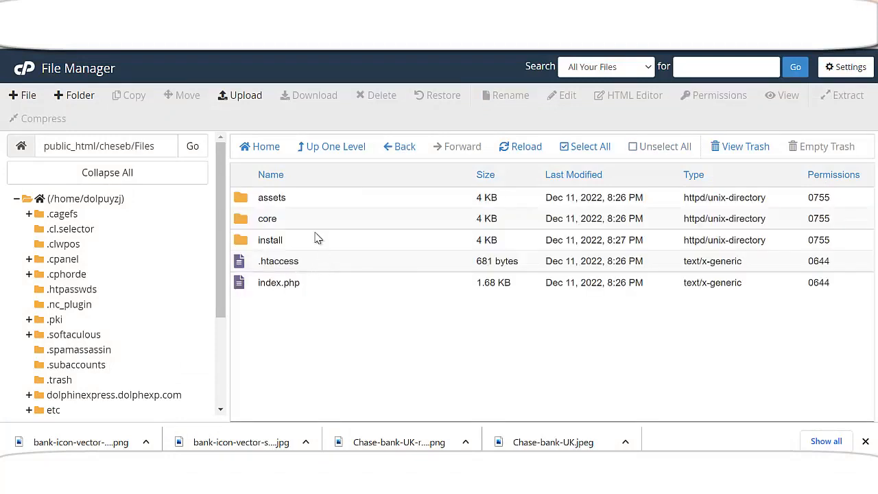
Select assets, core, install, .htaccess and index.php inside public_html/cheseb/Files
click(578, 148)
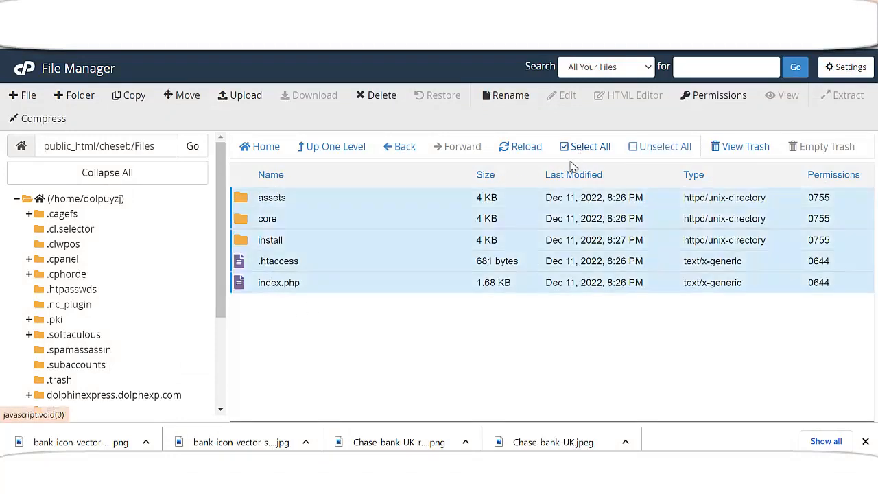
Move the selected items to /public_html/cheseb/ and return to the cheseb folder
click(182, 95)
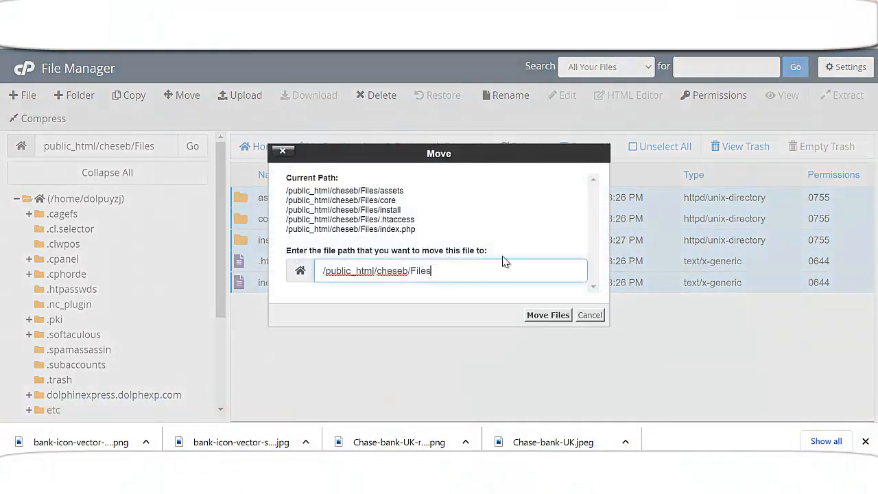
key(BackSpace)
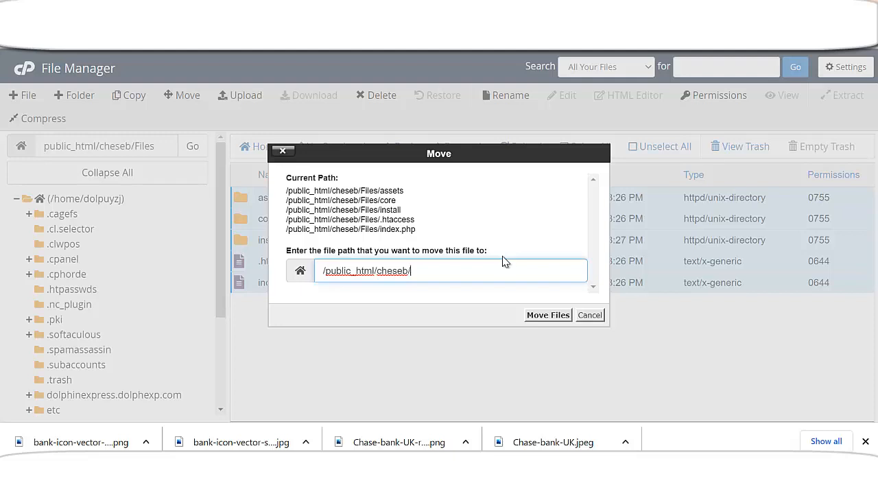
click(547, 315)
click(397, 150)
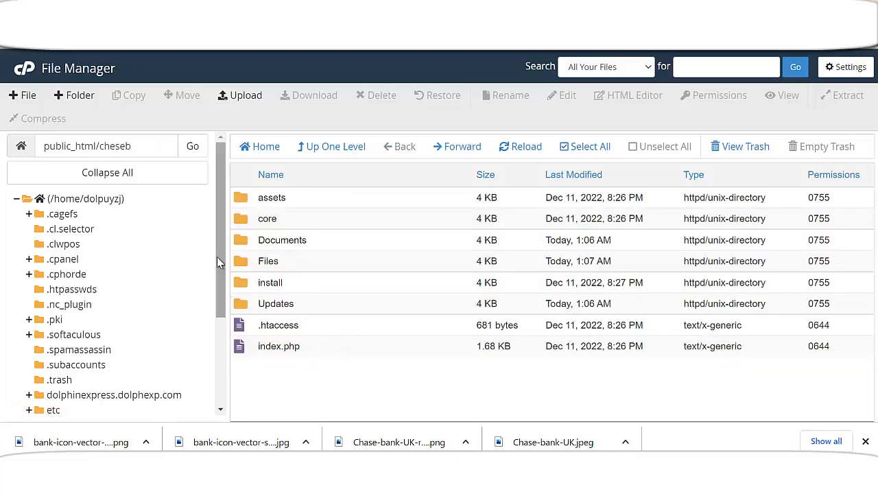
Highlight 'cheseb' in the folder path field
drag(140, 148, 101, 146)
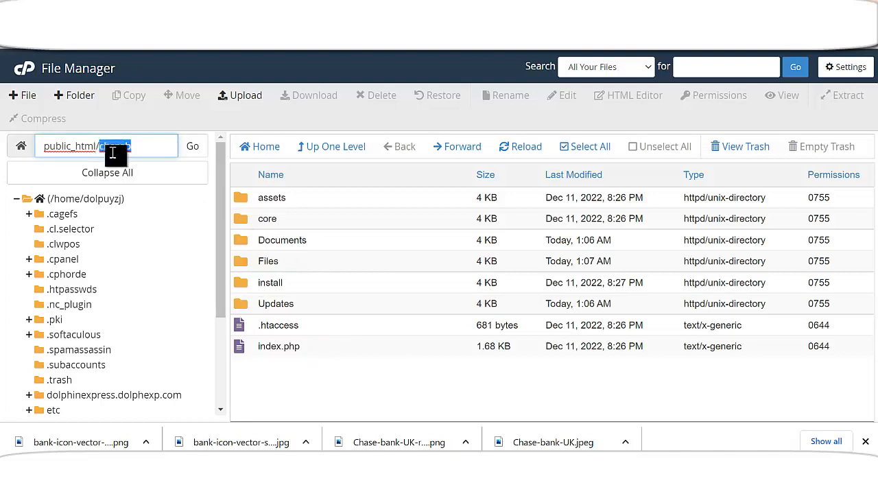
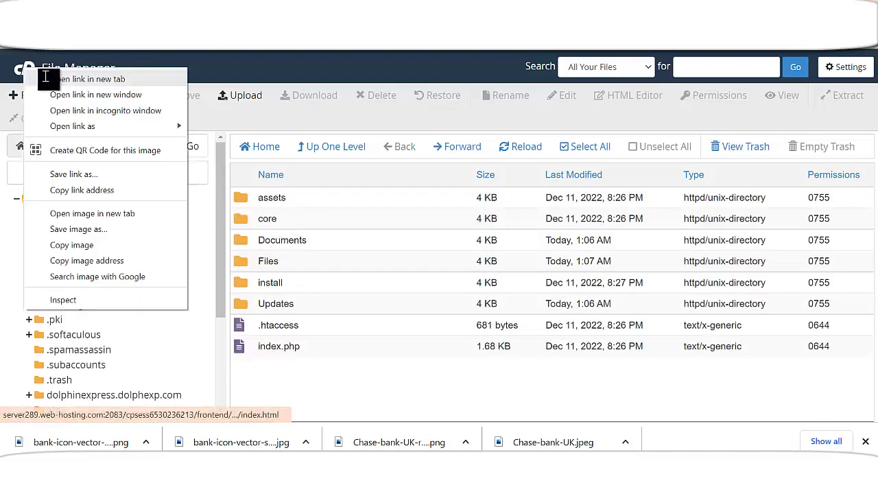
Open the cPanel home dashboard in a new tab and launch the primary domain's live website
click(41, 83)
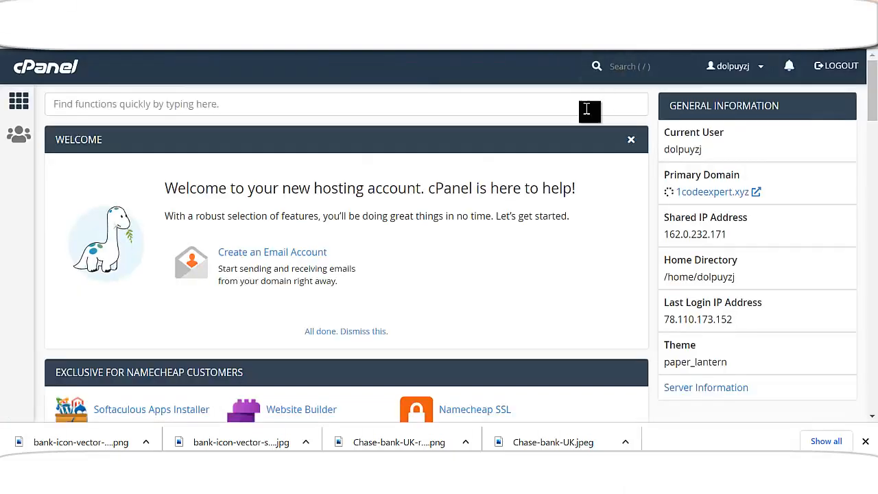
click(713, 192)
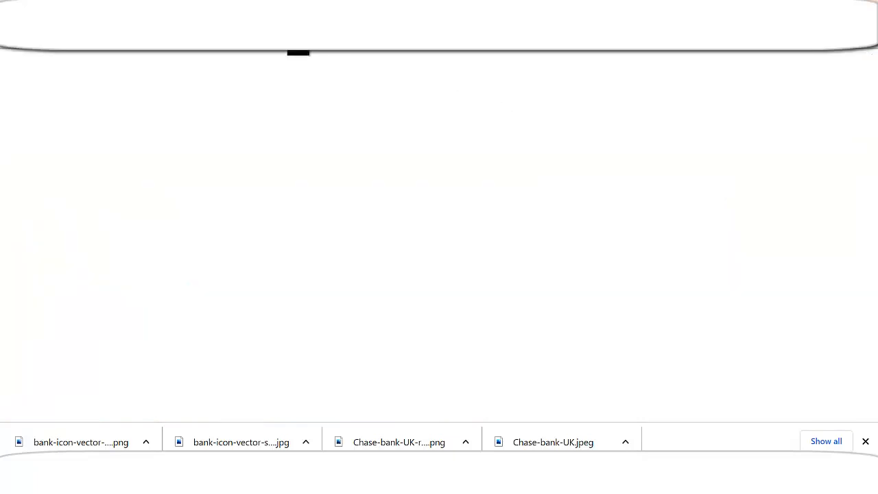
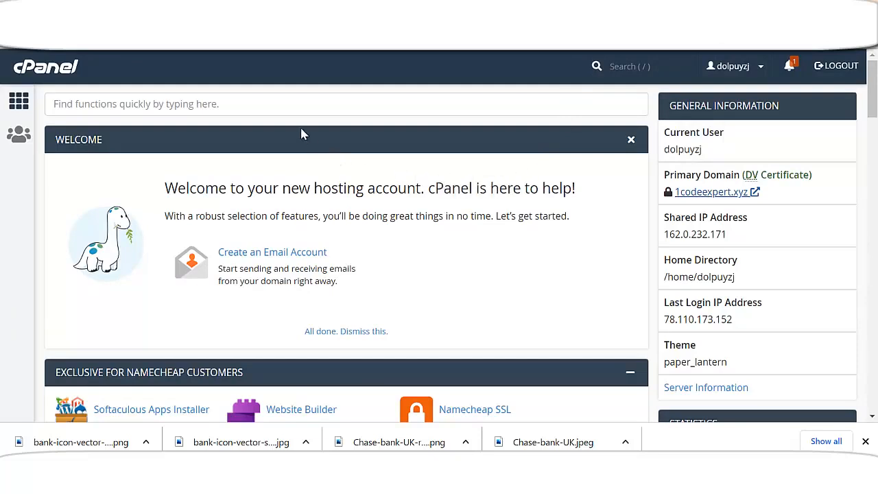
Search the cPanel functions for 'php' to list the PHP-related tools
click(271, 106)
text(php)
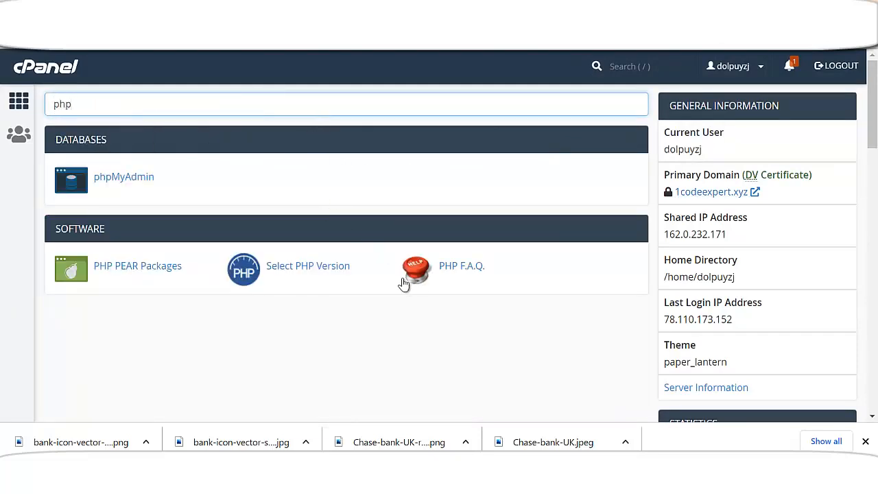
In Select PHP Version, change the current PHP version from 7.4 to 8.1 and apply
click(333, 269)
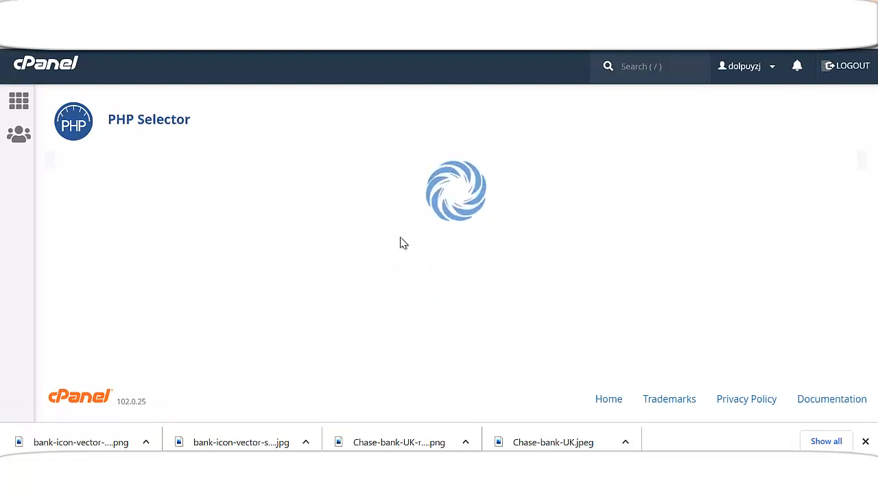
scroll(402, 242, down, 1)
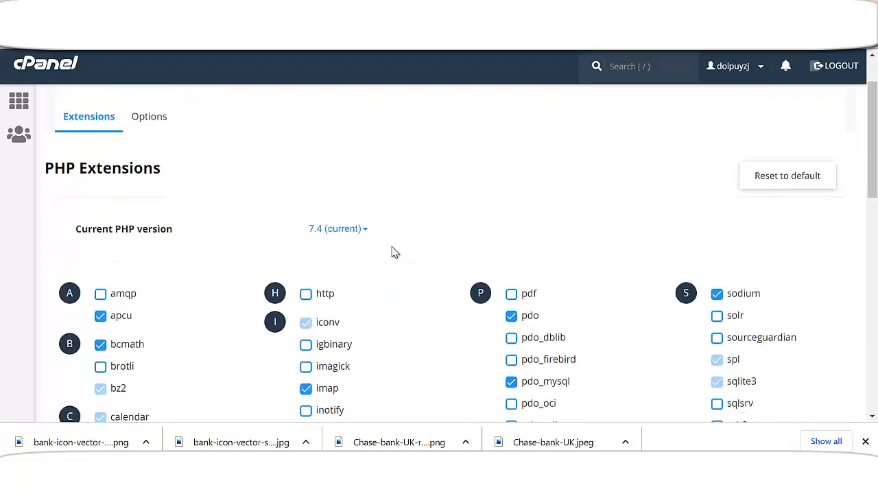
click(345, 238)
scroll(366, 288, down, 3)
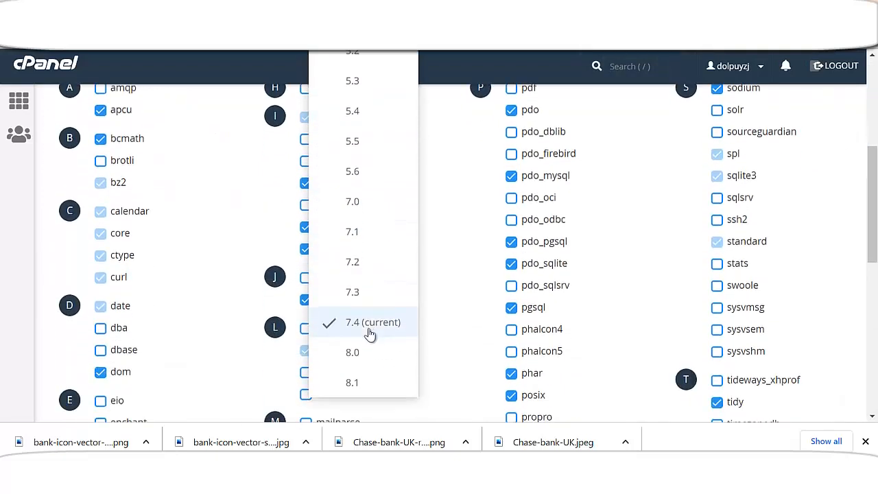
click(369, 380)
scroll(383, 237, up, 1)
scroll(383, 237, up, 2)
click(350, 229)
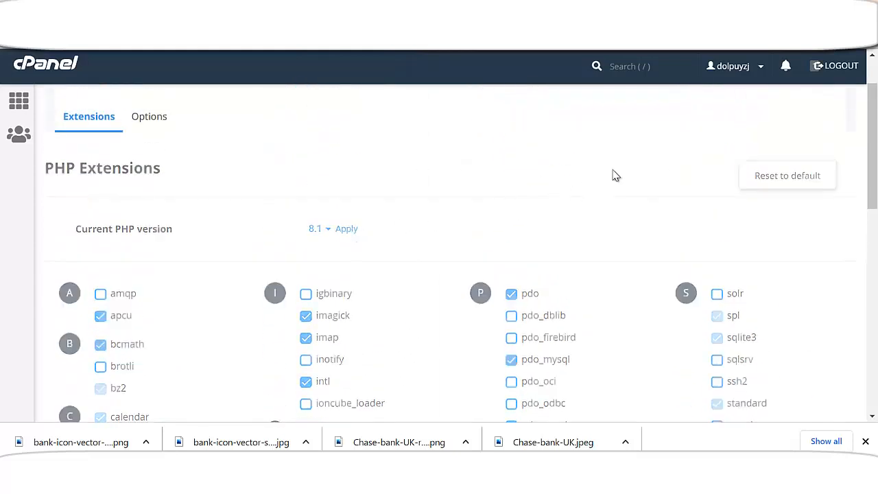
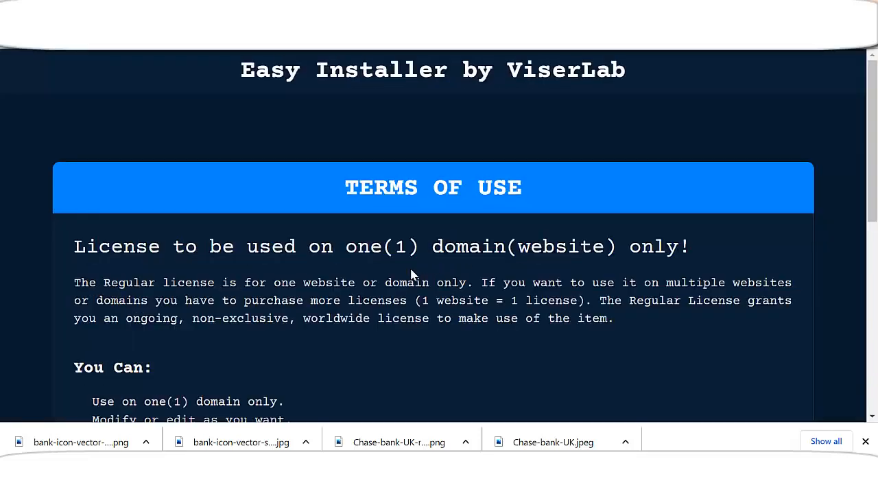
Accept the ViserLab license terms and scroll down to the server requirements table
scroll(402, 270, down, 6)
scroll(444, 282, up, 8)
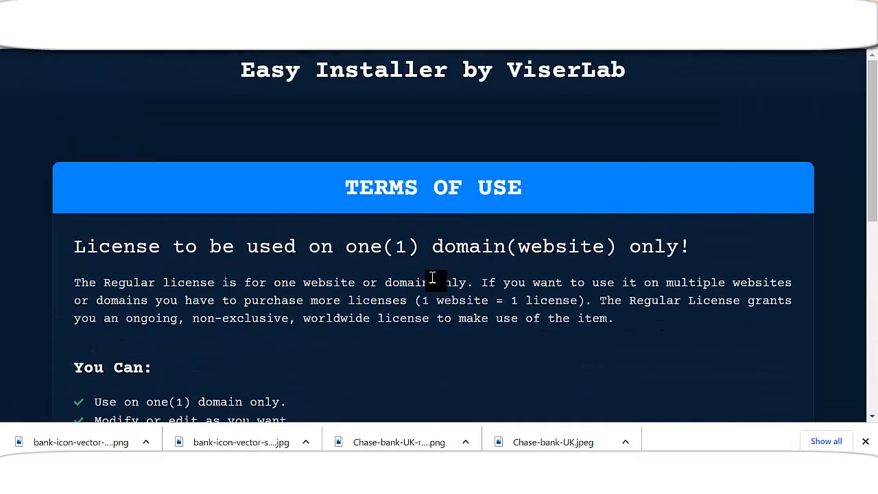
scroll(439, 281, down, 3)
scroll(449, 278, up, 3)
scroll(551, 279, down, 5)
click(698, 391)
scroll(637, 298, down, 4)
scroll(637, 302, down, 5)
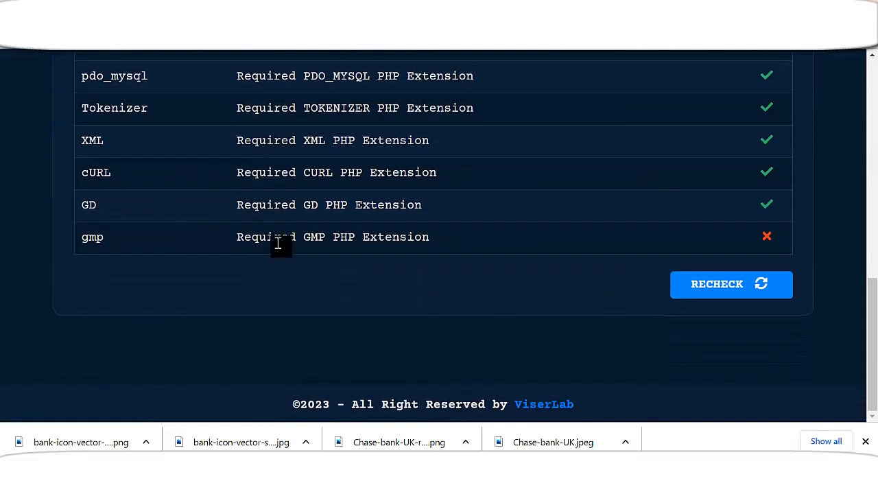
Highlight GMP in the failing gmp extension row of the requirements check
drag(306, 237, 335, 238)
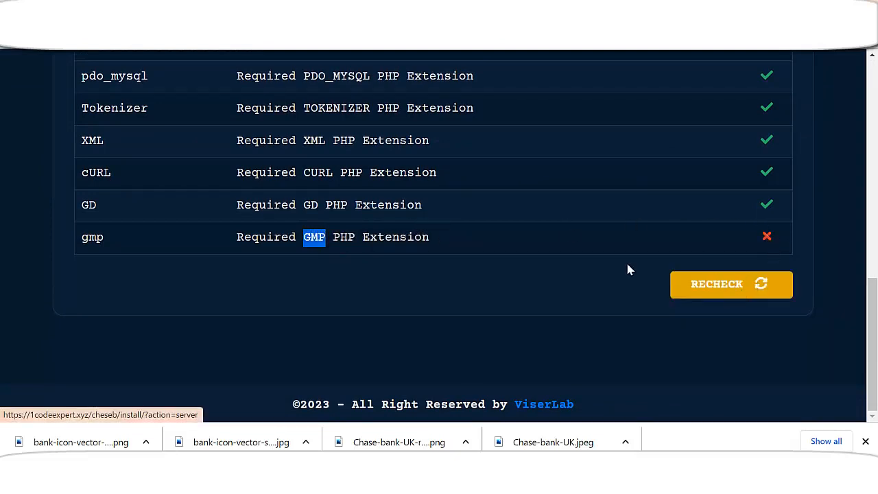
click(336, 238)
drag(334, 238, 304, 237)
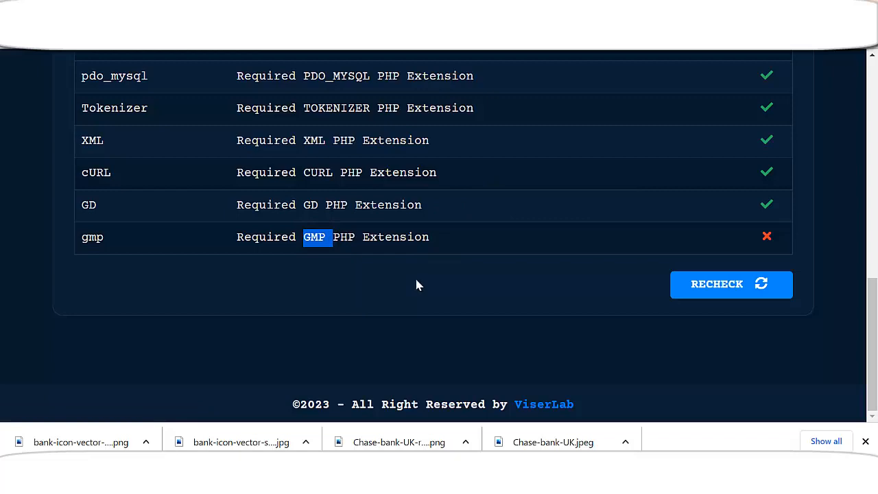
scroll(432, 255, up, 5)
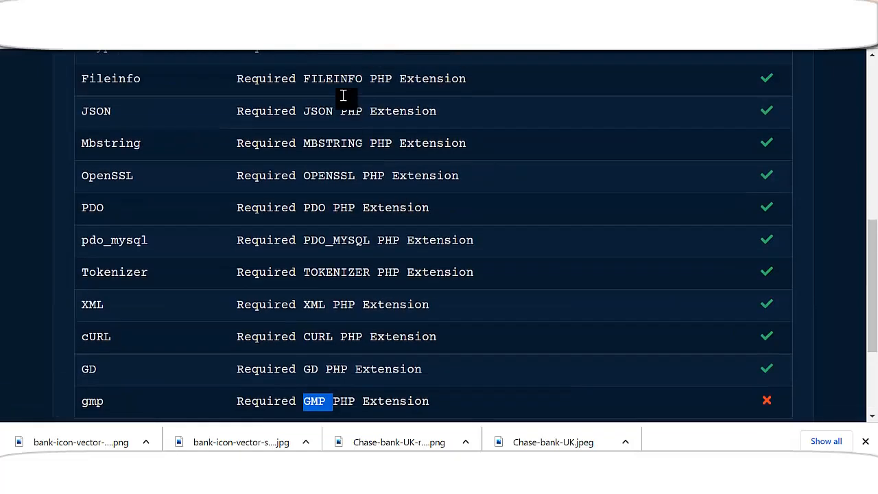
scroll(367, 245, down, 5)
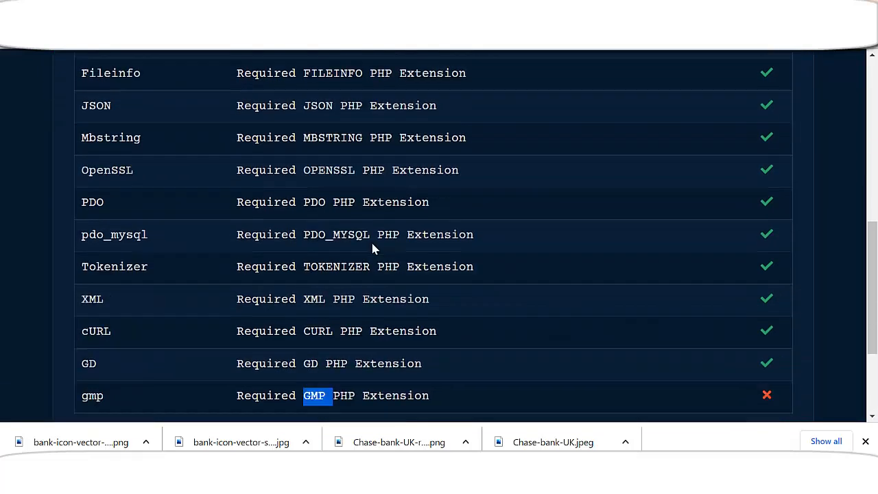
click(308, 238)
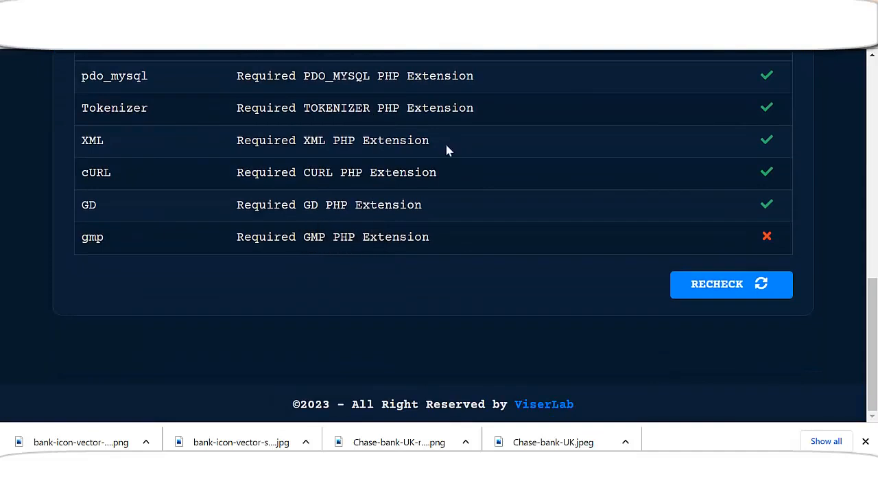
Enable the gmp extension in cPanel's PHP 8.1 extensions list, then return to the installer tab
click(623, 13)
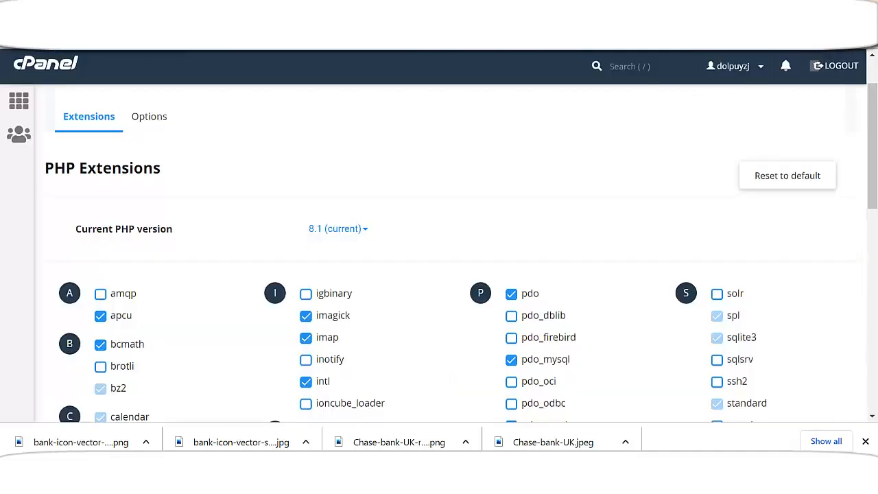
scroll(300, 245, down, 1)
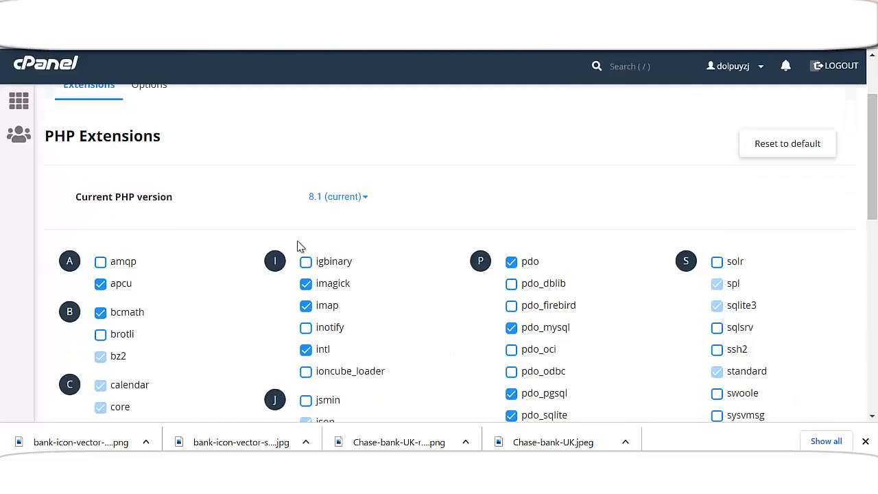
scroll(300, 240, up, 1)
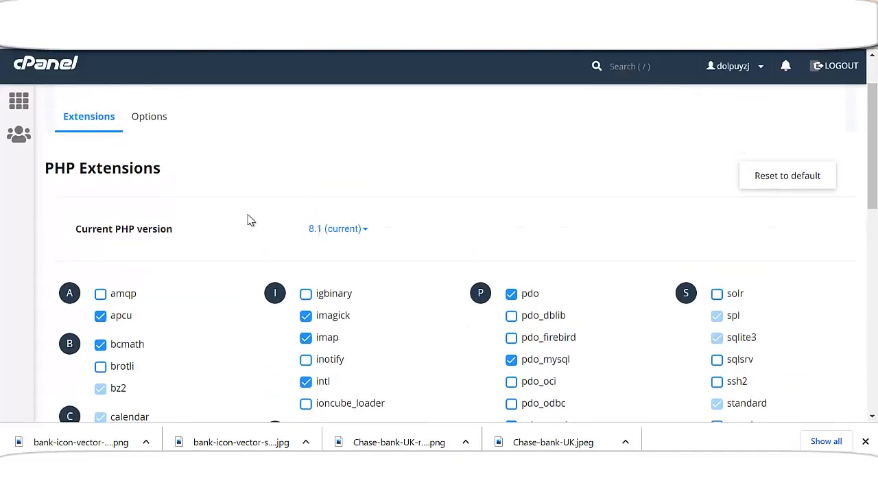
scroll(261, 234, down, 4)
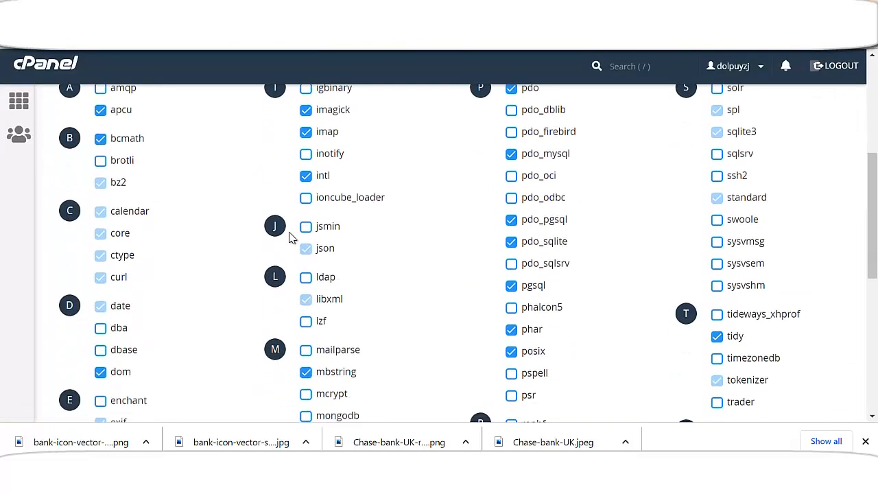
scroll(280, 238, down, 3)
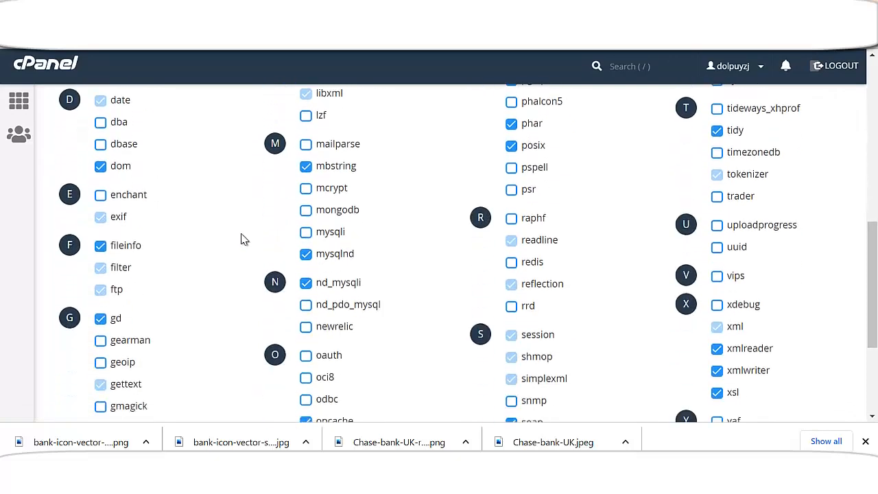
scroll(231, 243, down, 1)
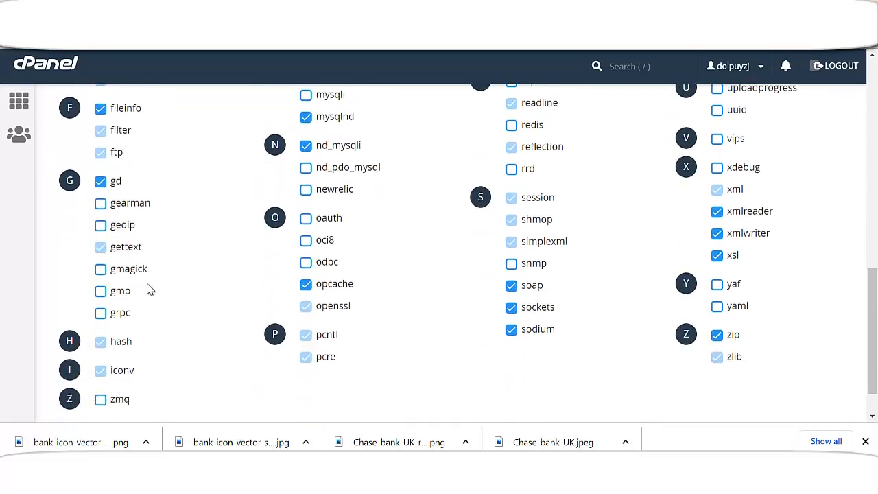
click(100, 291)
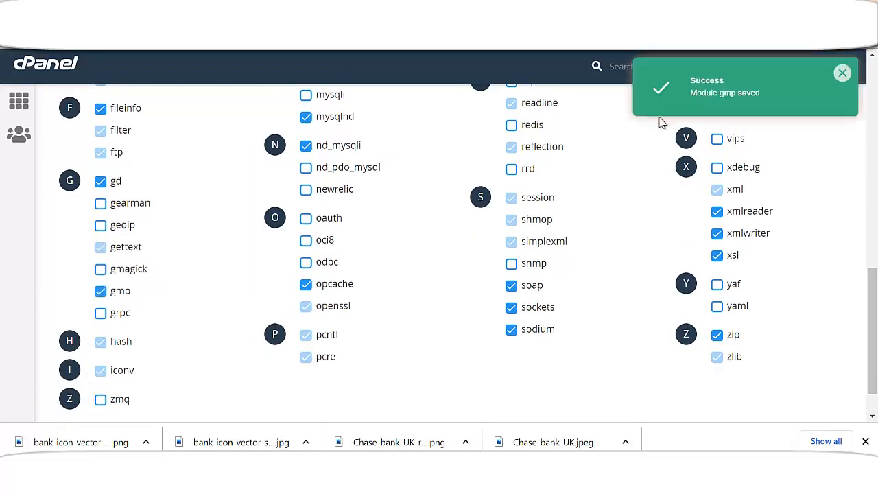
click(645, 14)
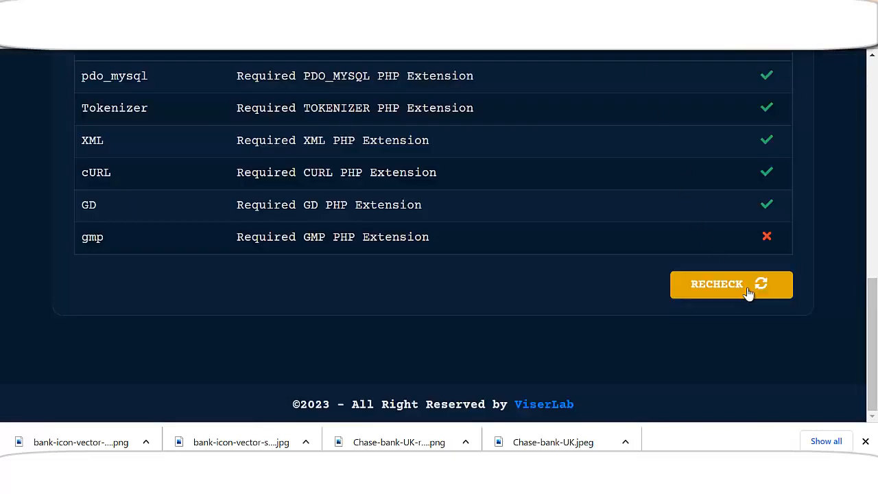
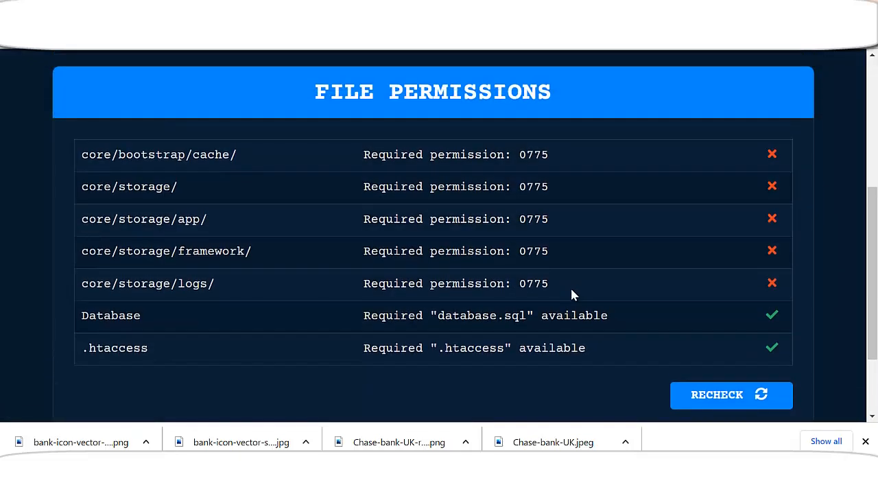
scroll(570, 291, down, 1)
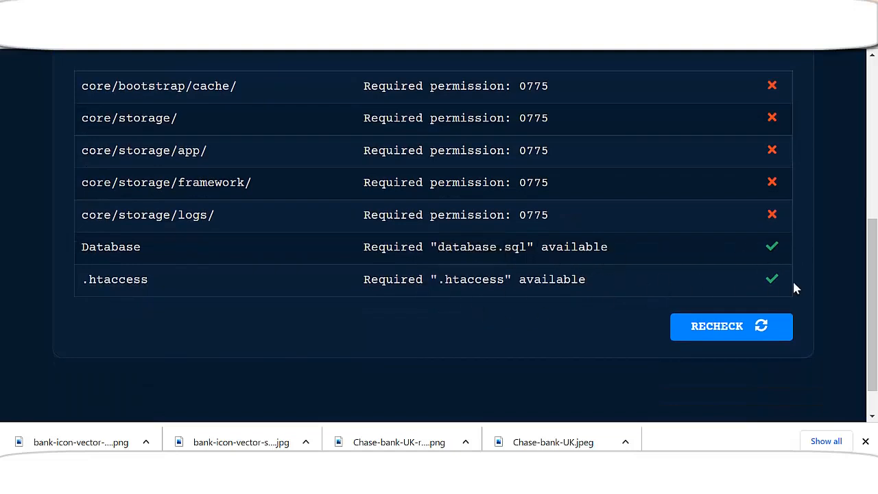
scroll(793, 261, up, 2)
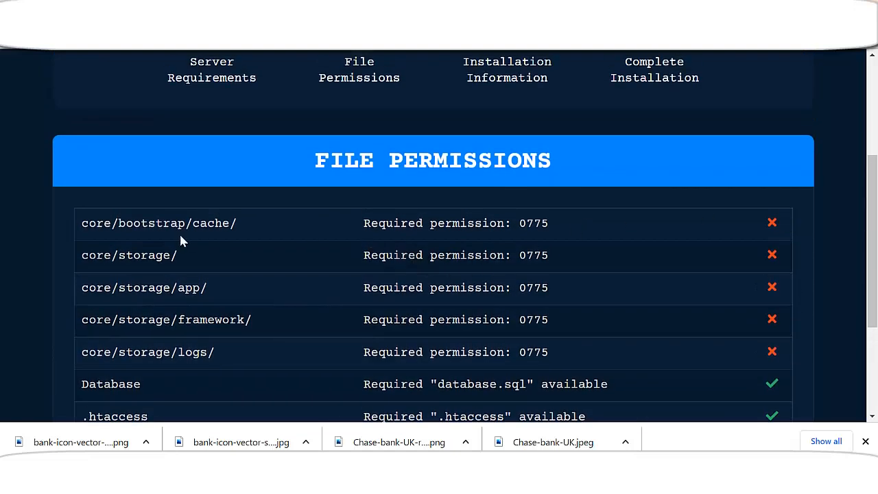
double_click(83, 227)
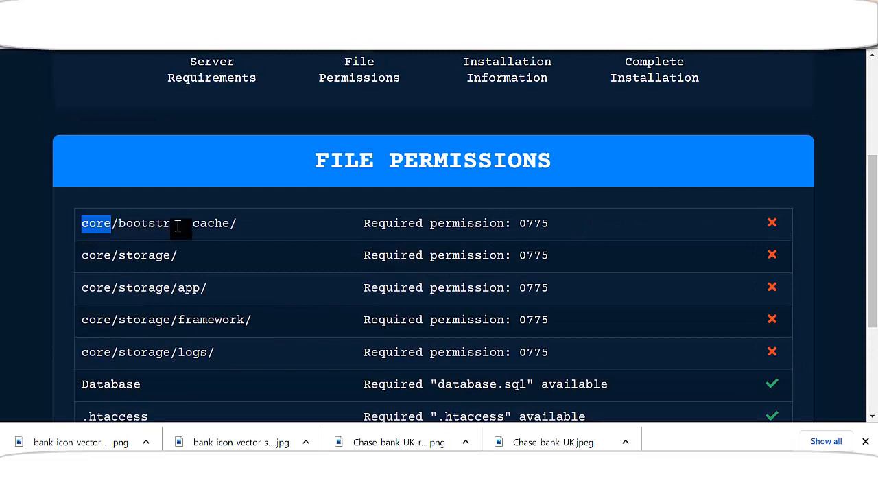
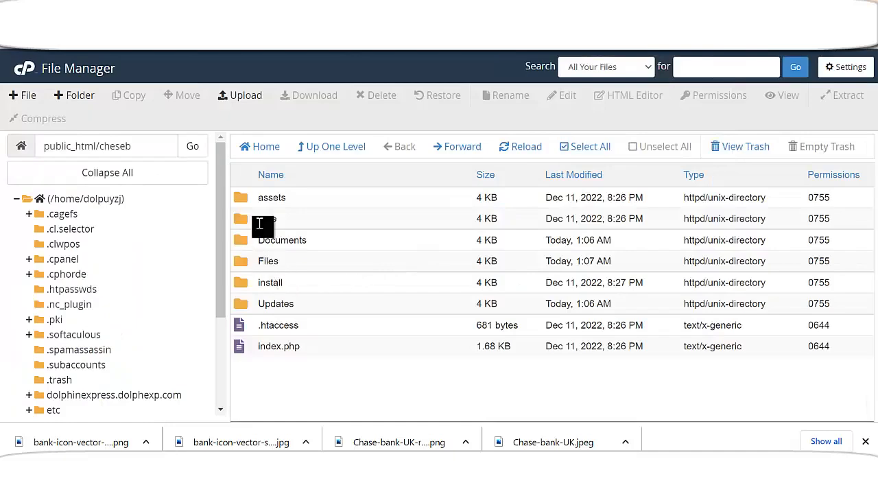
Open the core folder in public_html/cheseb to list its app, bootstrap and storage directories
double_click(266, 219)
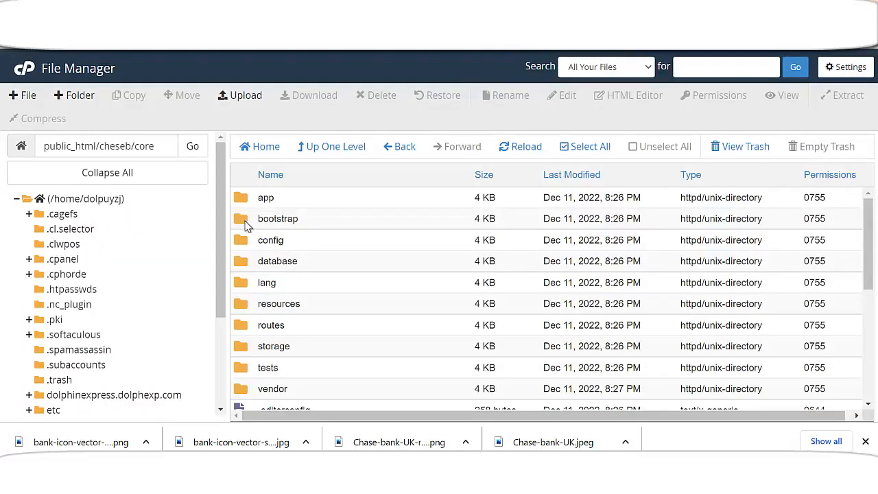
Open the bootstrap folder under core, which holds the cache folder (0755) and app.php
double_click(244, 223)
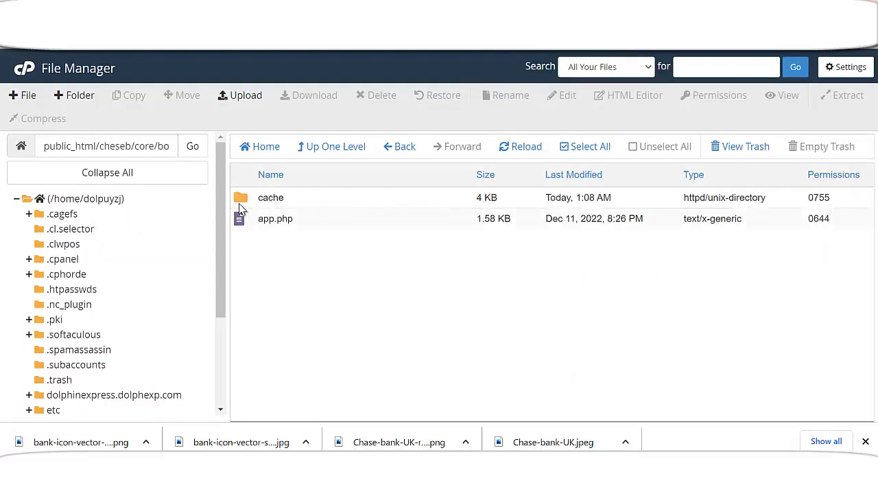
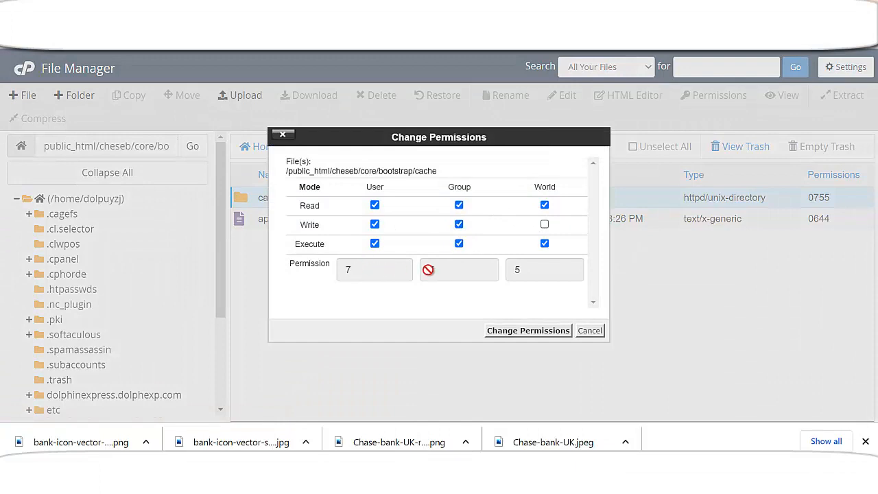
Apply 0775 permissions to the core/bootstrap/cache folder
click(539, 331)
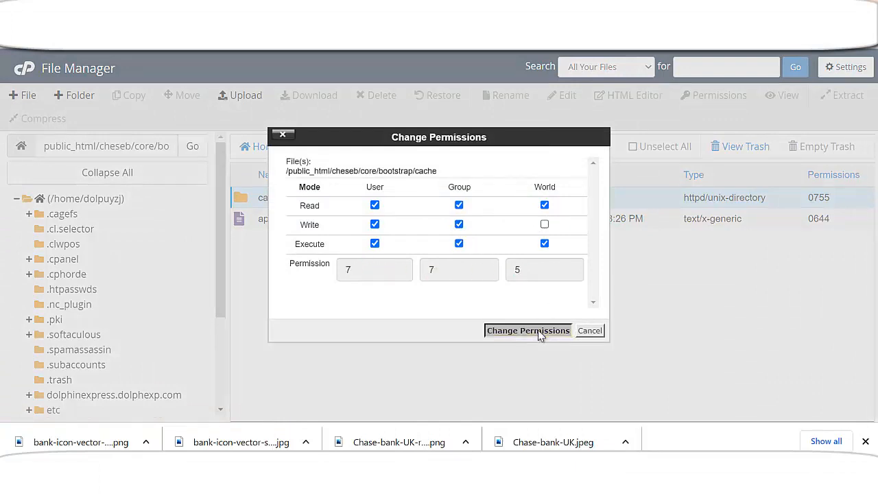
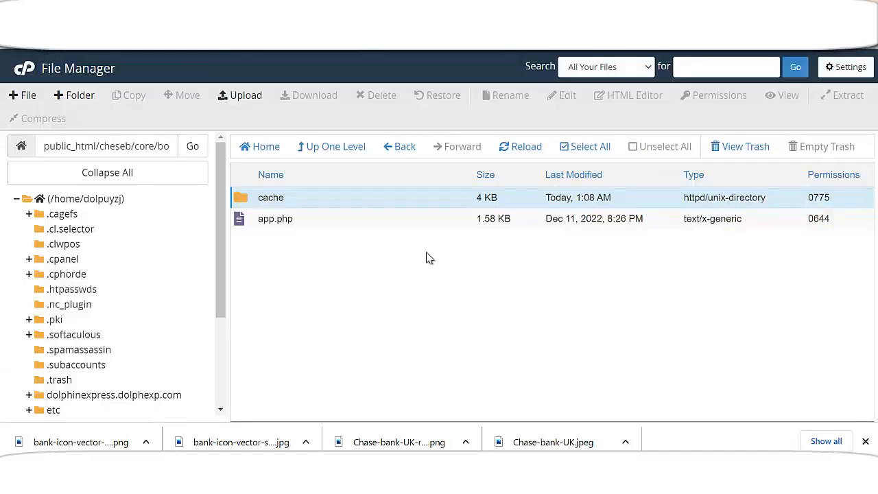
Go back from bootstrap to the public_html/cheseb/core folder listing
click(409, 155)
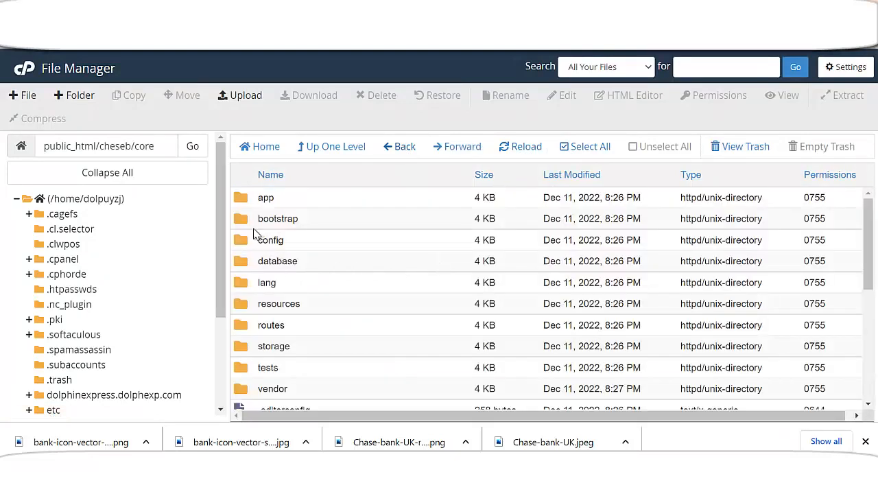
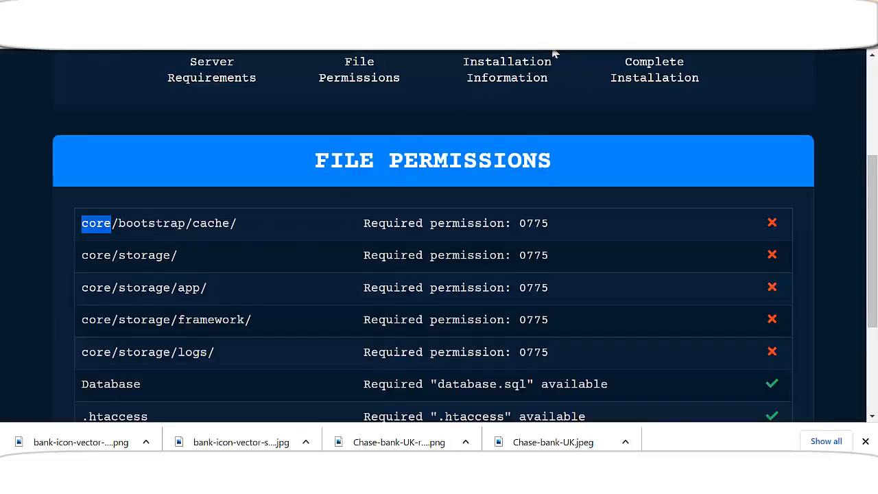
Switch to the cPanel File Manager tab showing the public_html/cheseb/core folder
click(576, 10)
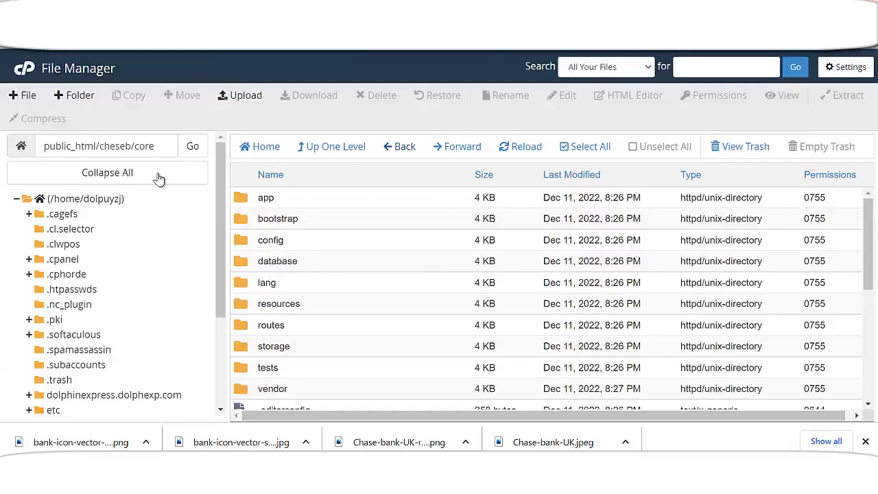
Change the storage folder's permissions from 0755 to 0775 by adding group write access
right_click(246, 349)
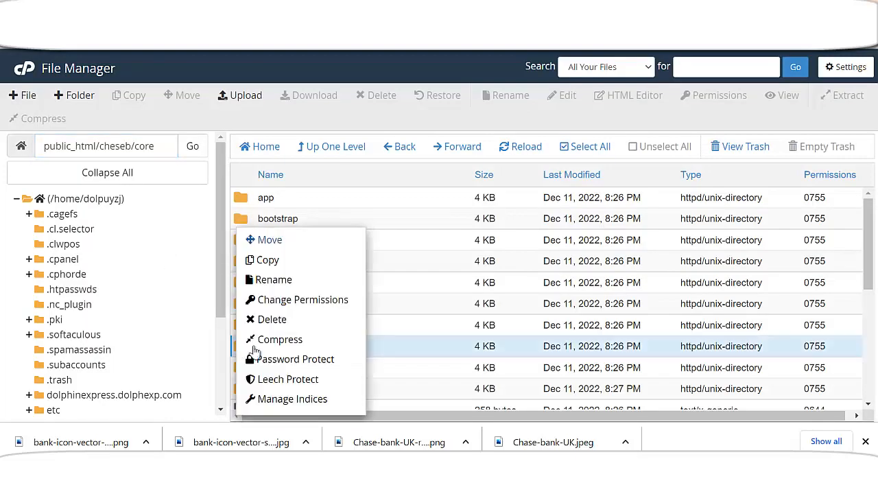
click(288, 302)
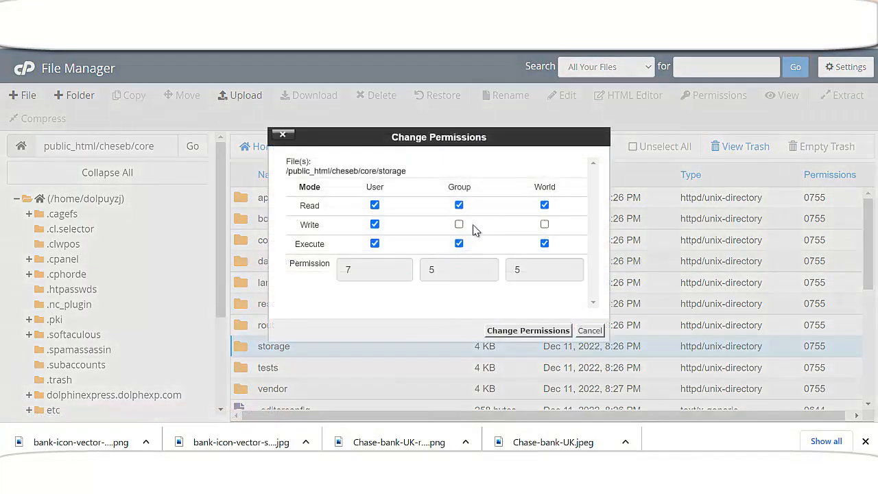
click(459, 227)
click(528, 331)
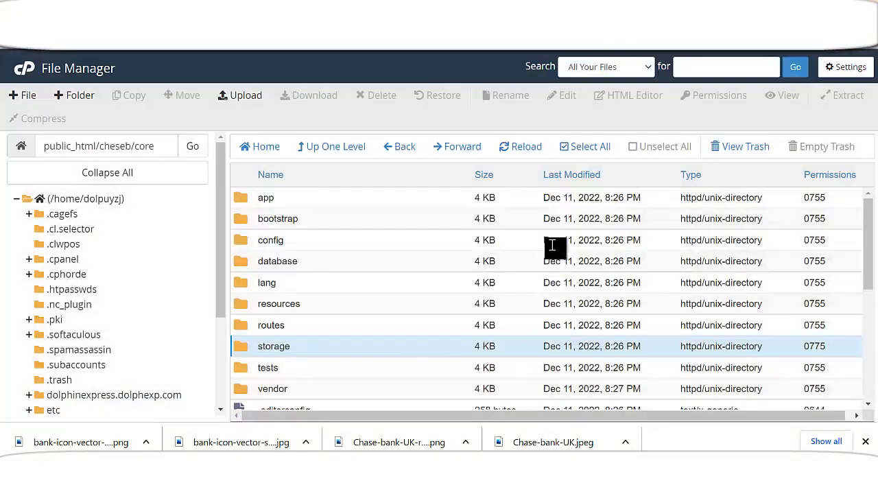
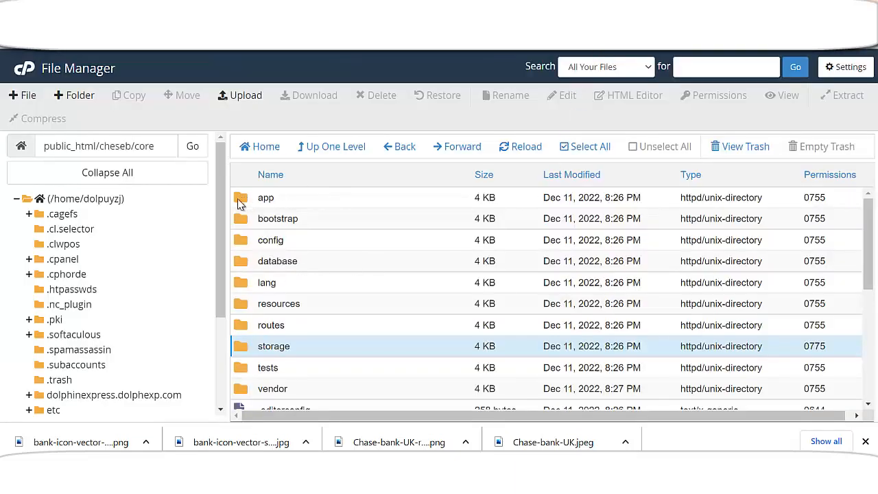
In the storage folder, enter 775 for the app folder by adding group write access
double_click(246, 350)
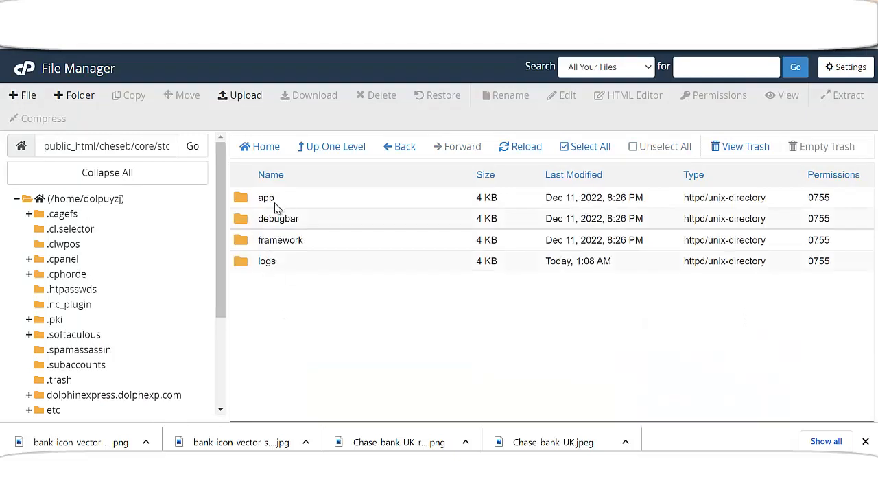
right_click(251, 200)
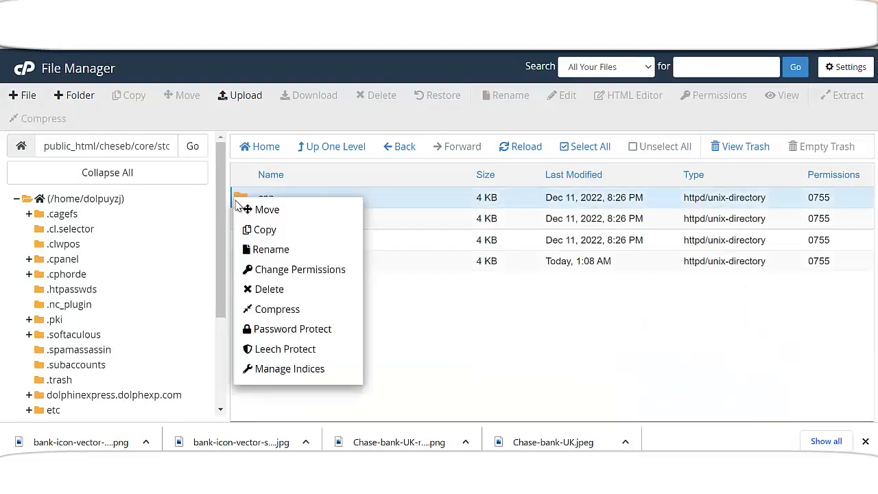
click(289, 271)
click(459, 224)
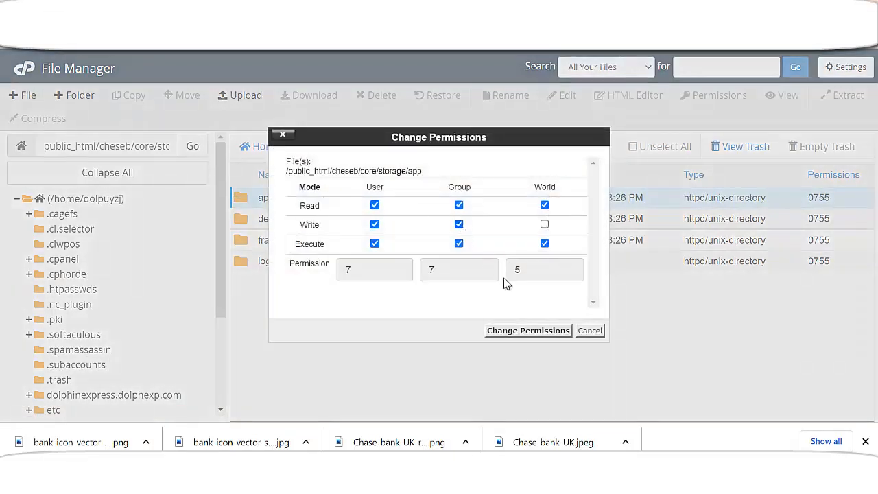
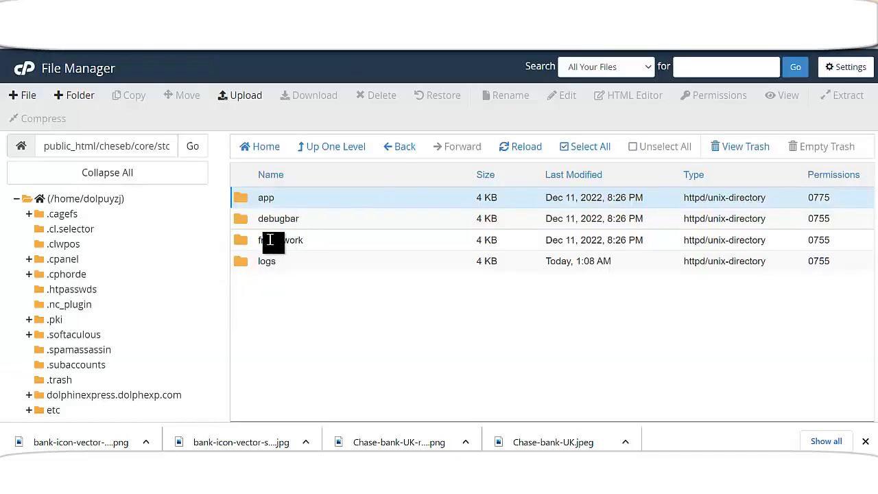
Give the framework folder 0775 permissions by adding group write access
right_click(251, 240)
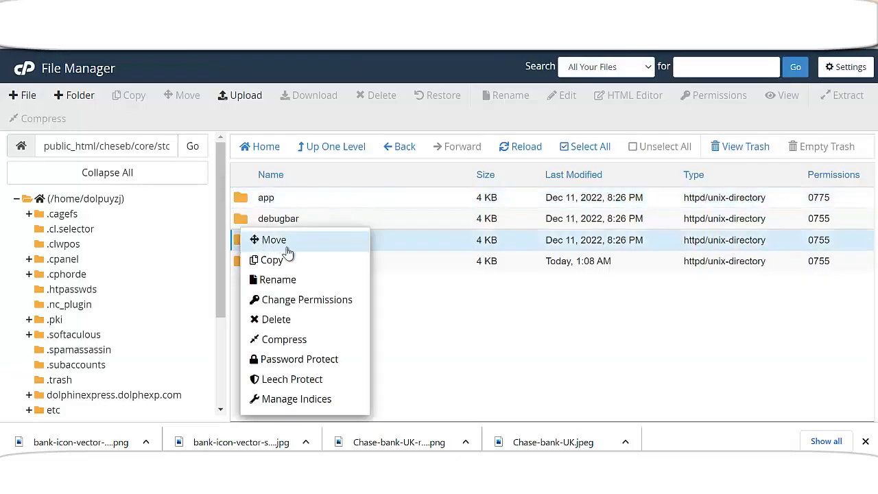
click(295, 300)
click(458, 225)
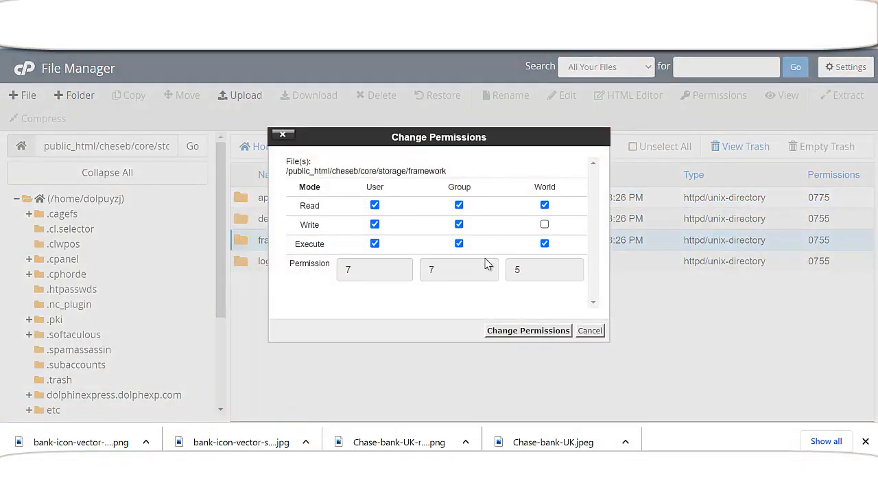
click(527, 330)
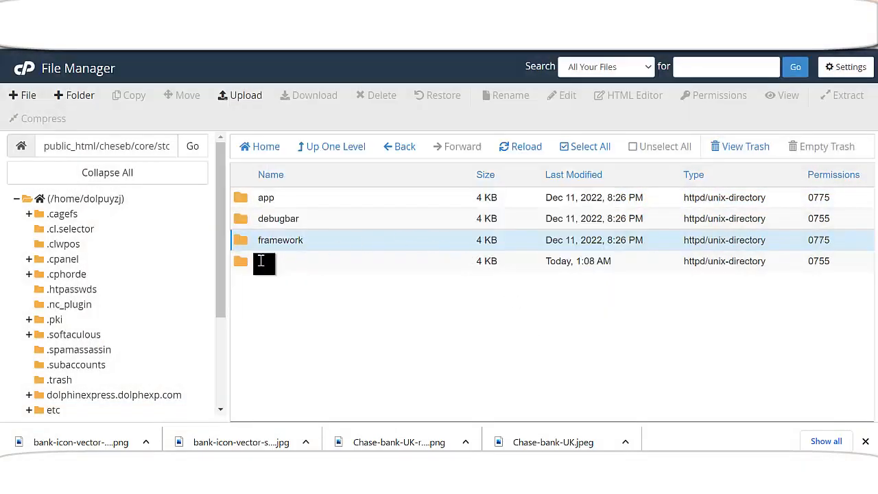
Give the logs folder 0775 permissions by adding group write access
right_click(241, 267)
click(308, 302)
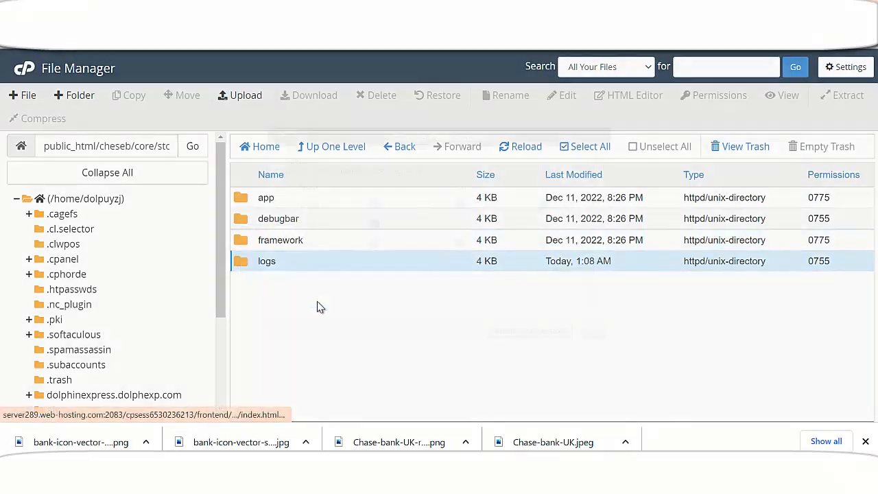
click(459, 225)
click(542, 331)
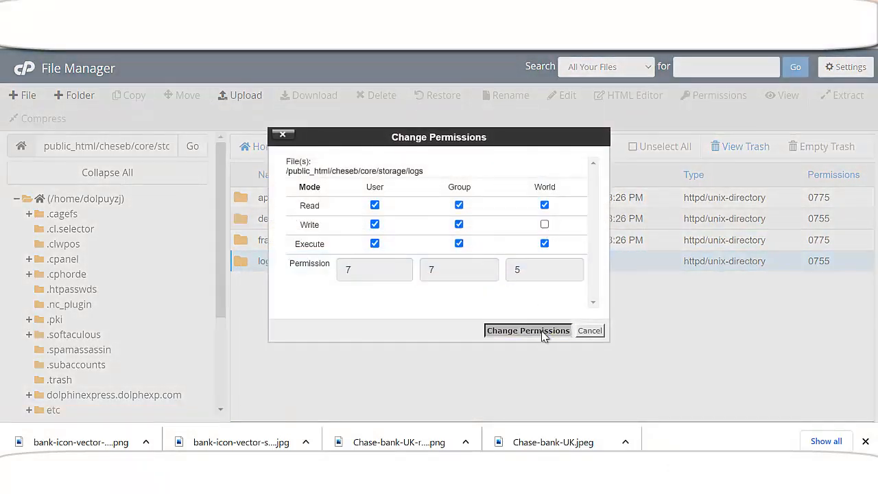
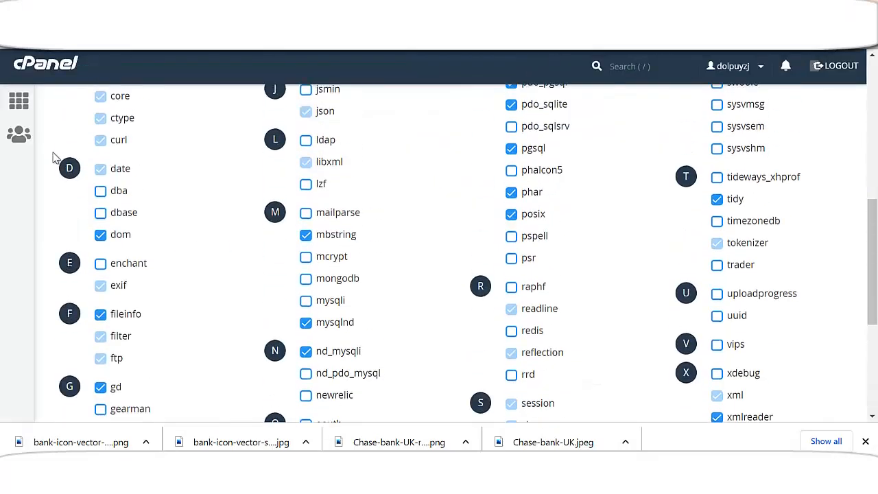
Go back to the cPanel home and filter its tools by 'dat' to show only Databases
click(19, 102)
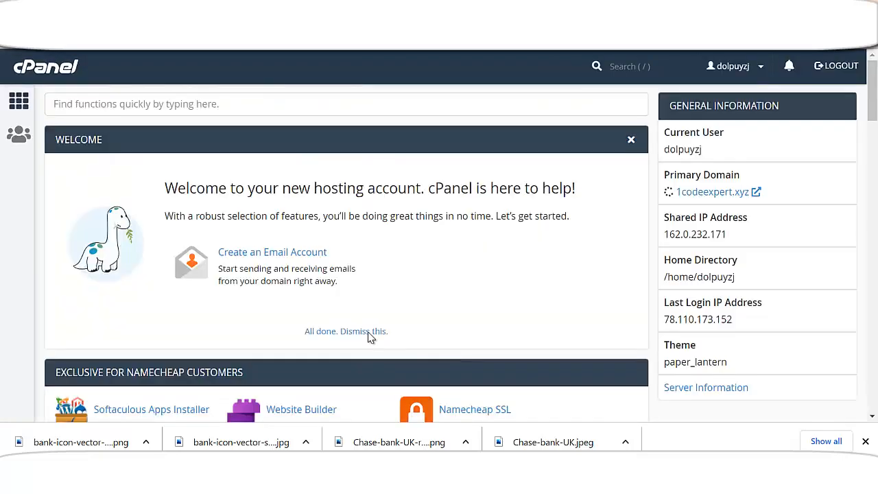
click(249, 110)
text(dat)
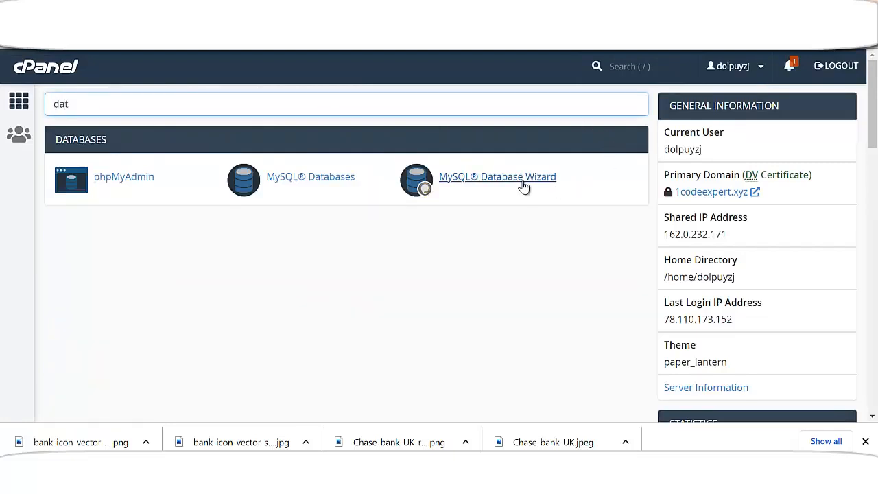
In the MySQL Database Wizard, create a database named chesedb and proceed to step 2
click(523, 186)
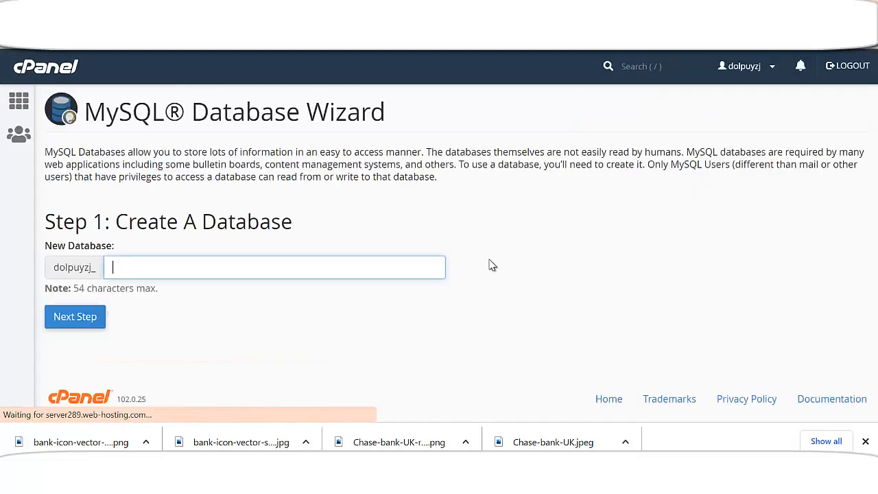
click(170, 271)
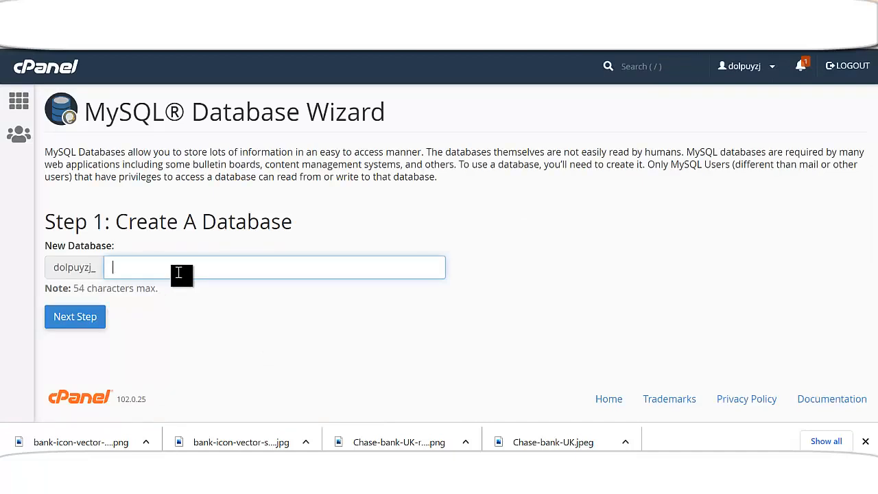
text(chesedb)
click(65, 315)
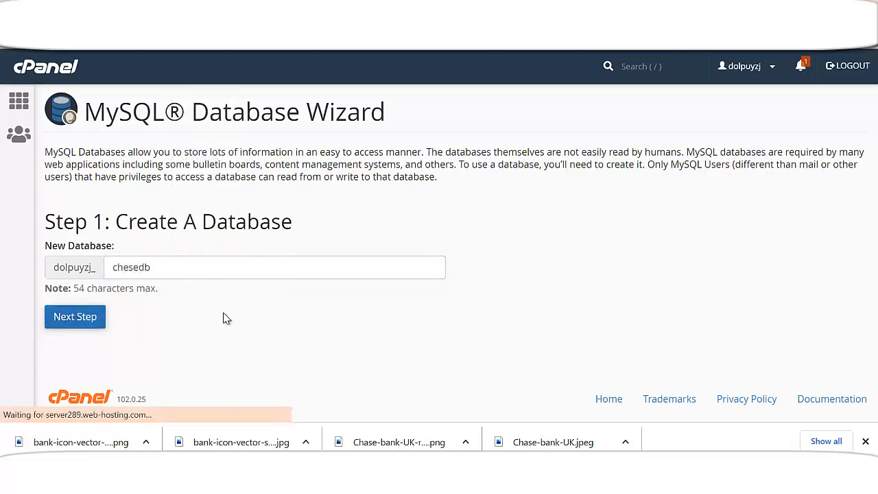
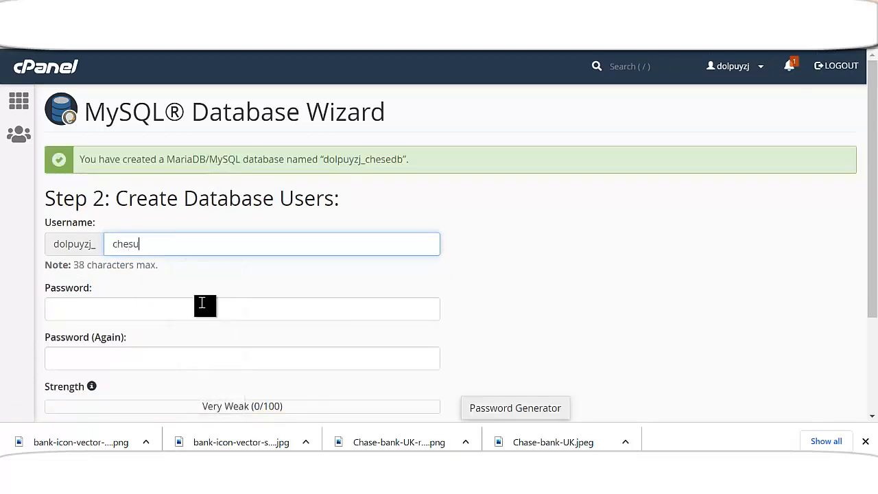
Generate a random strong password for the new database user
scroll(231, 291, down, 2)
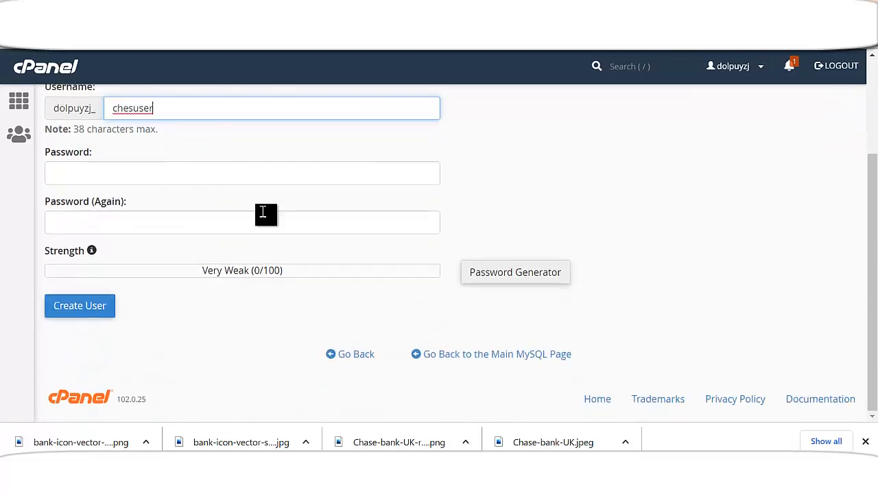
click(523, 281)
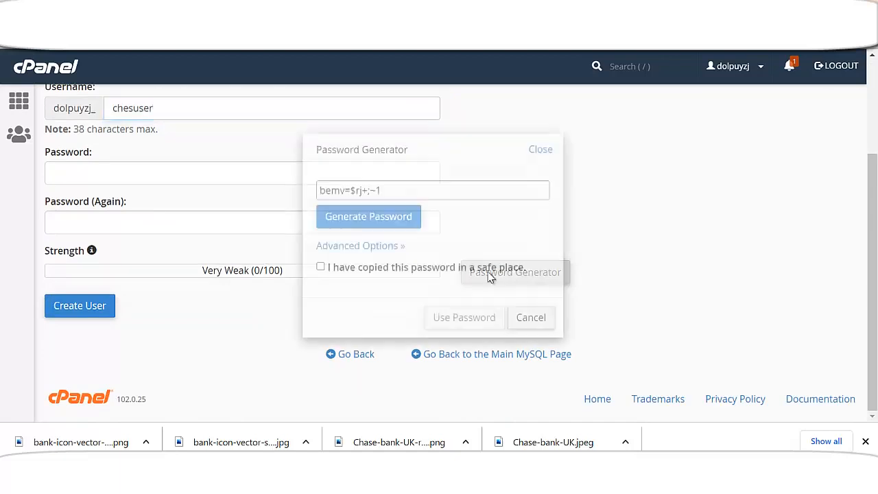
click(383, 220)
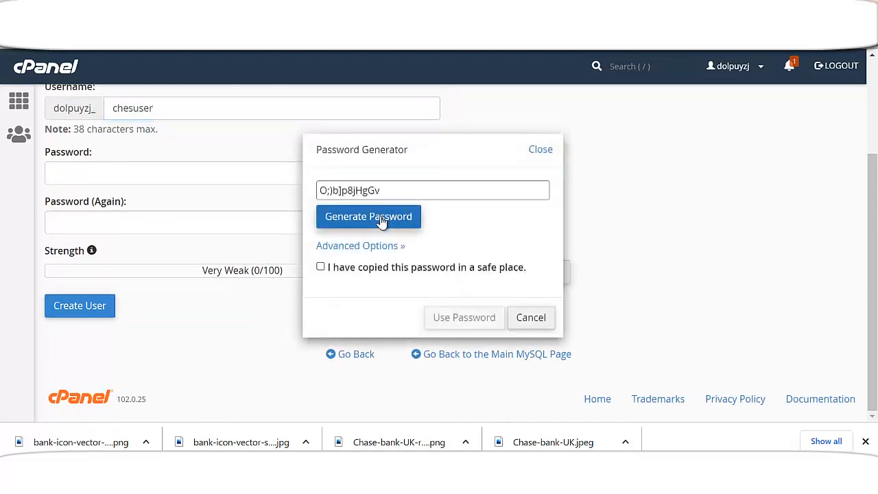
Copy the Very Strong (100/100) password, apply it to both fields, and head to Notepad to save it
double_click(380, 190)
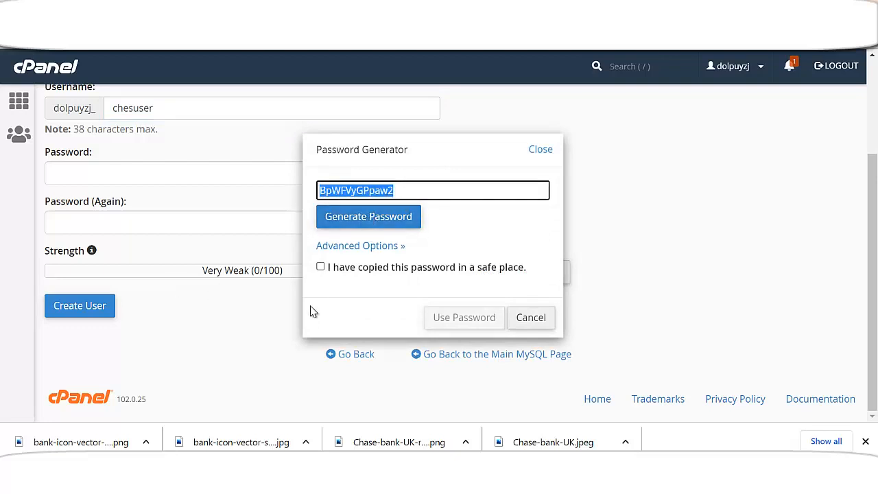
click(320, 267)
click(456, 317)
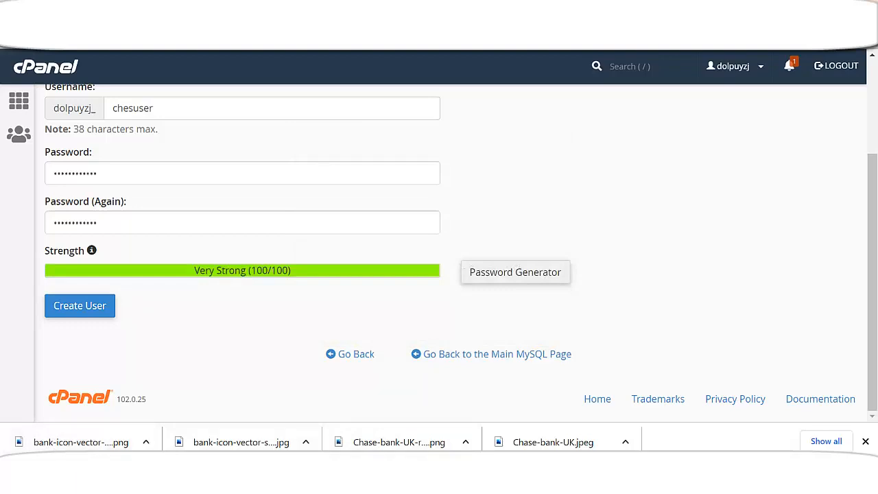
click(19, 476)
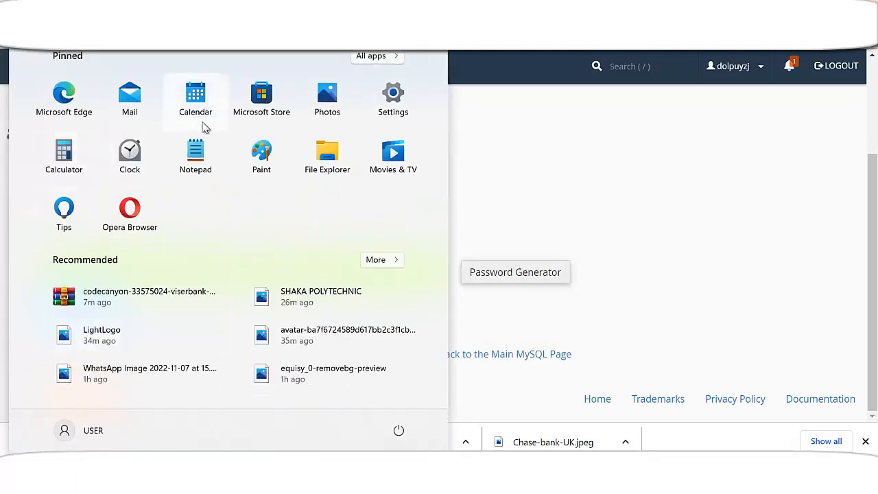
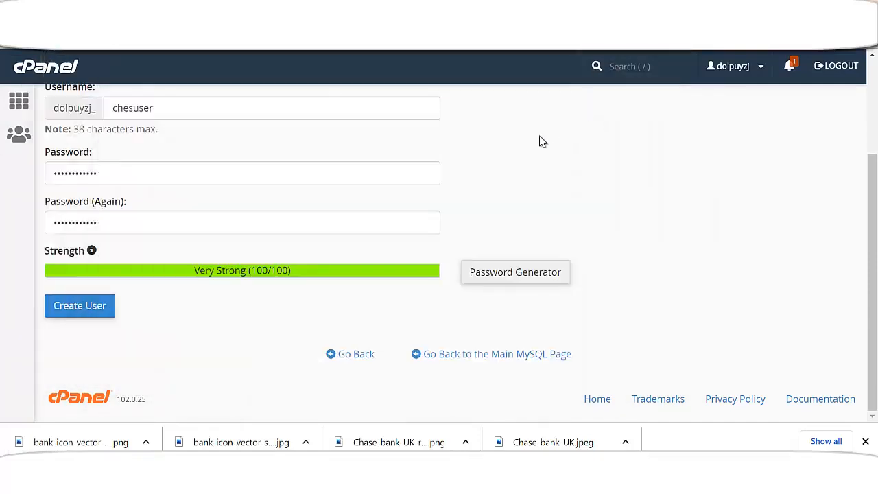
Create the new MySQL user, then select its user and database names for Notepad
click(102, 307)
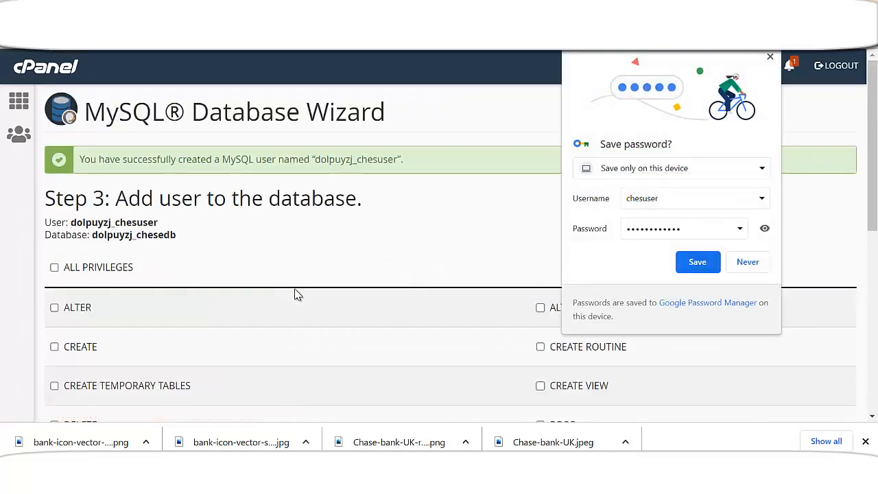
drag(43, 222, 178, 236)
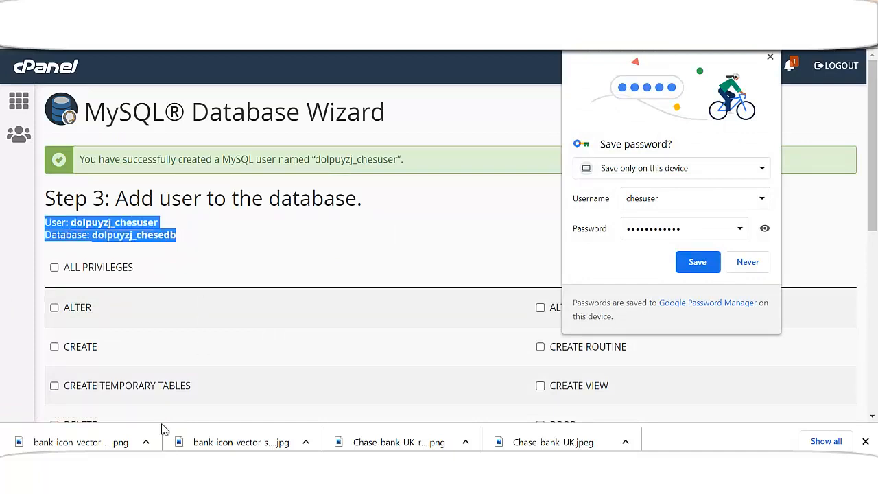
click(451, 396)
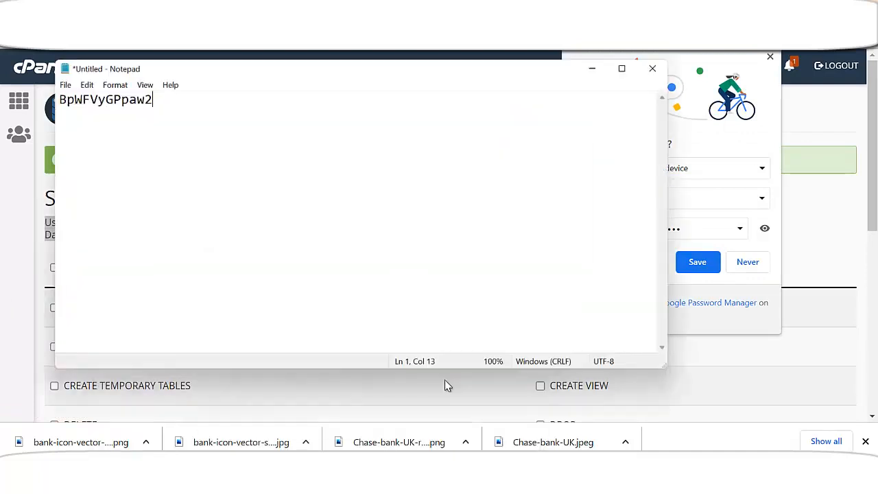
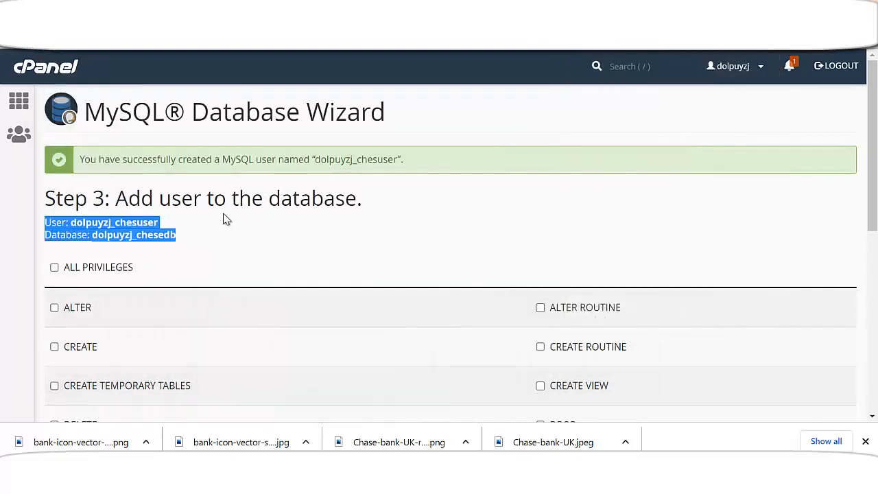
Tick ALL PRIVILEGES for the new MySQL user on its database and proceed to complete the wizard
scroll(126, 225, down, 1)
click(55, 200)
scroll(98, 261, down, 5)
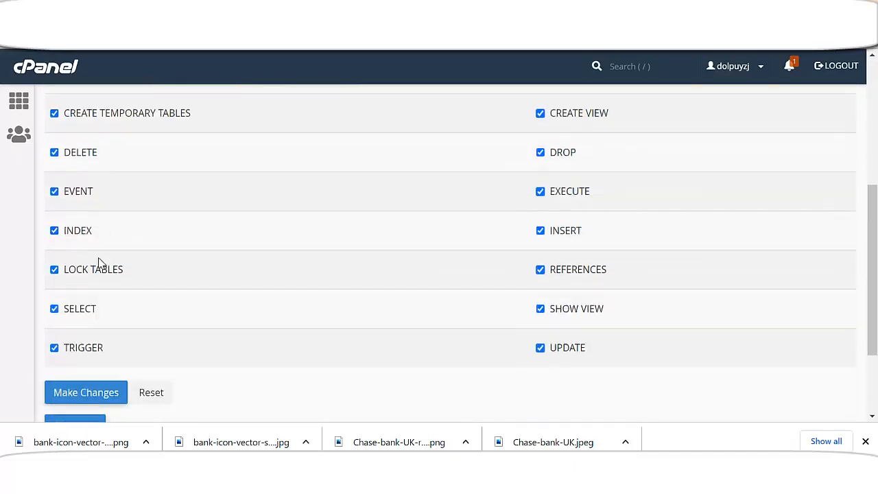
click(77, 308)
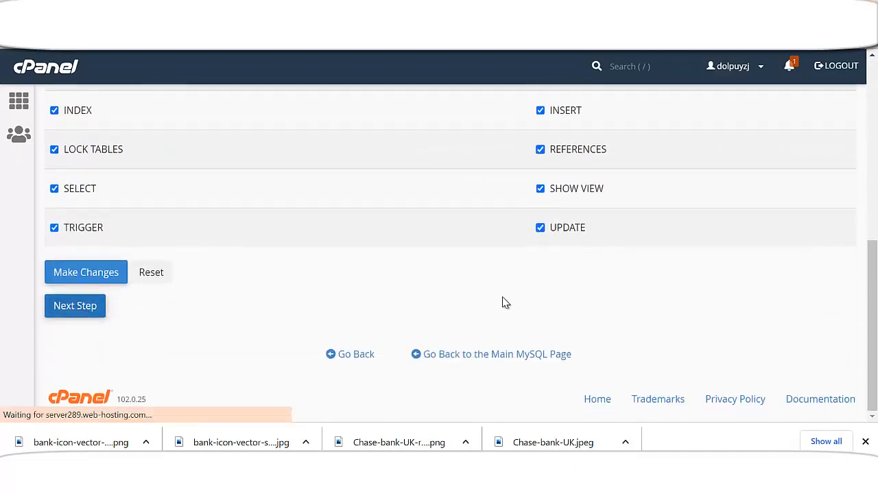
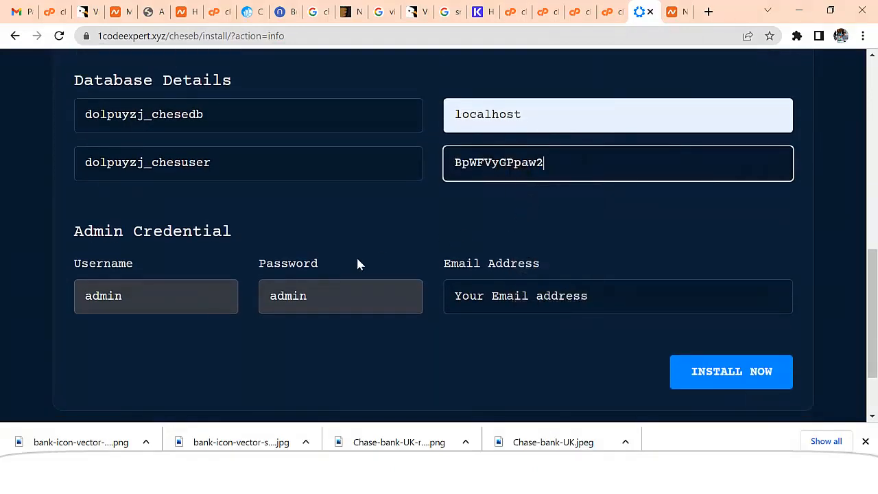
click(155, 295)
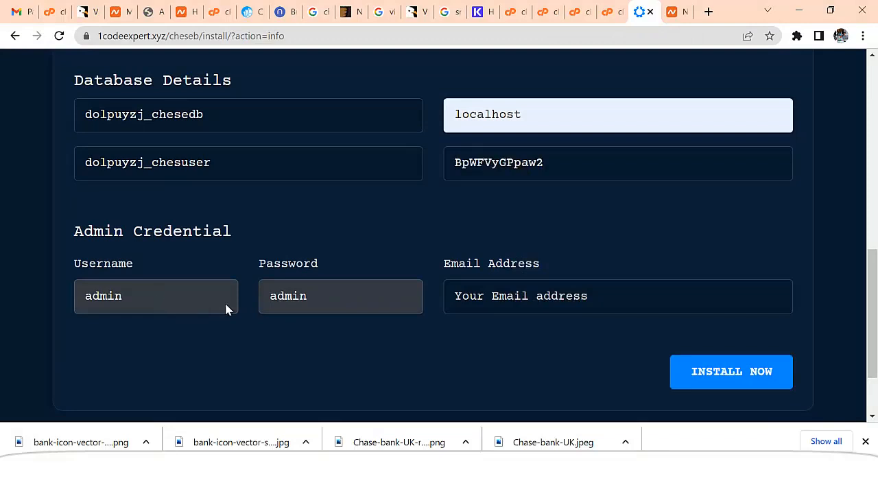
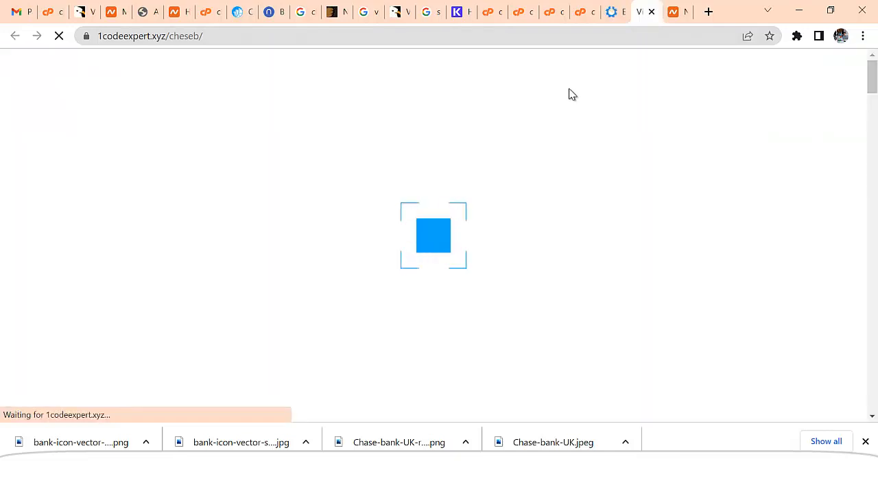
Allow cookies on the ViserBank 'Welcome to the Largest E-banking System' homepage
scroll(524, 206, down, 1)
scroll(548, 282, down, 3)
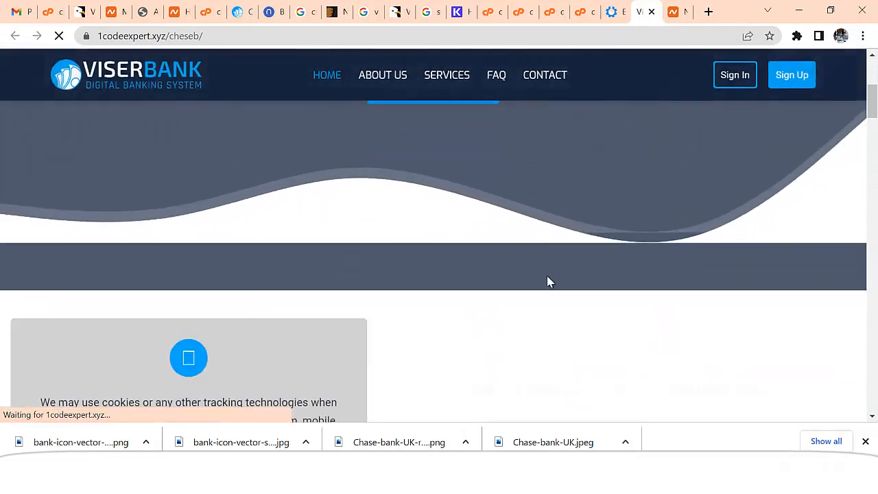
scroll(548, 281, up, 4)
scroll(500, 245, down, 3)
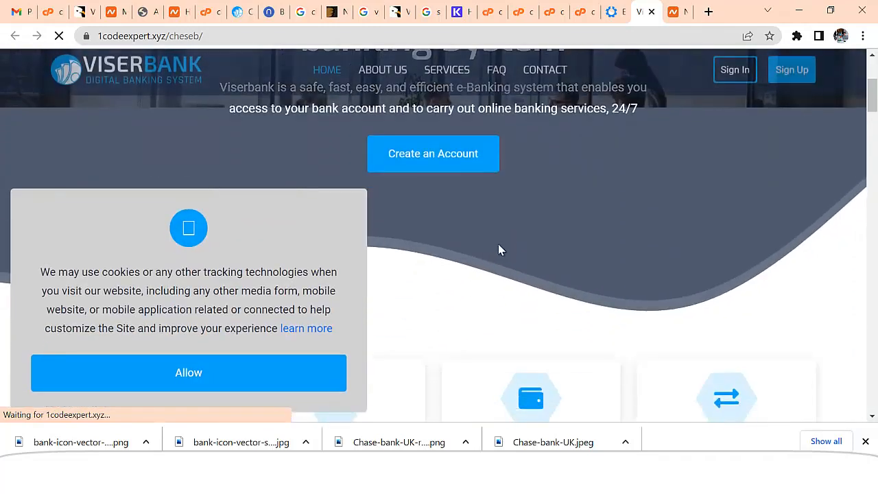
scroll(500, 245, up, 3)
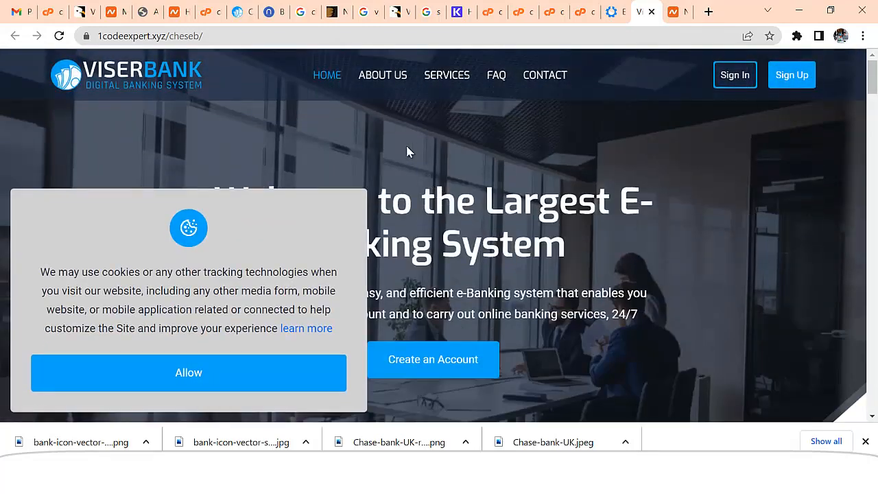
click(251, 367)
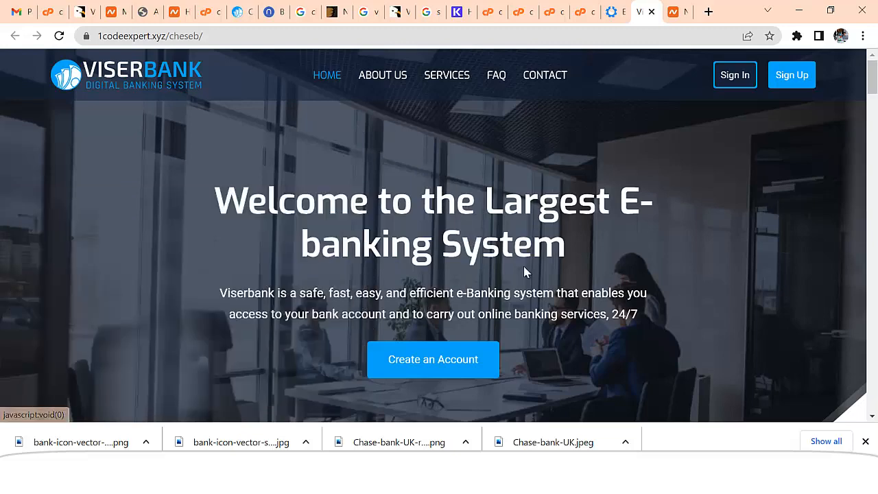
scroll(576, 265, down, 2)
scroll(576, 275, down, 3)
scroll(574, 295, up, 5)
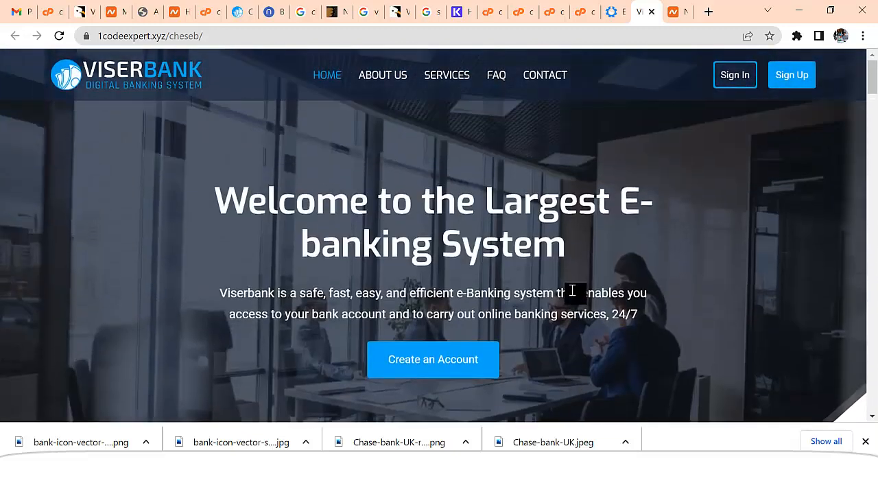
Go from the installation-complete page to the admin panel and sign in with the saved admin credentials
click(614, 16)
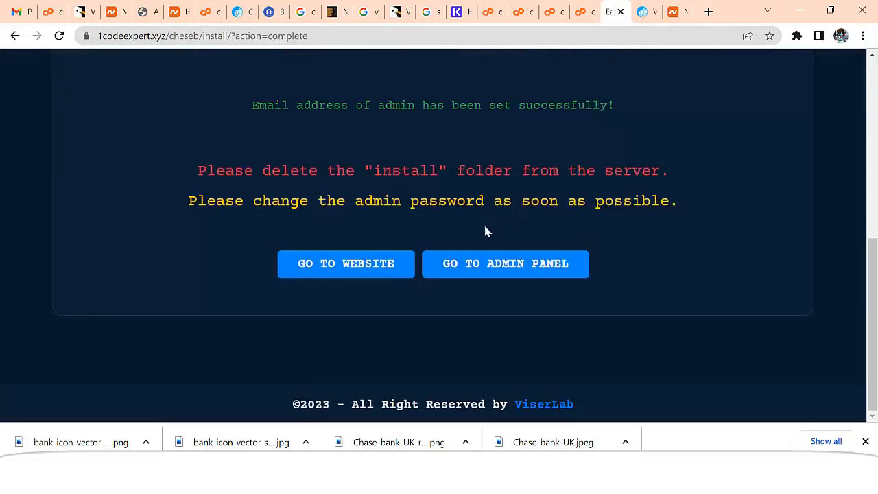
click(497, 273)
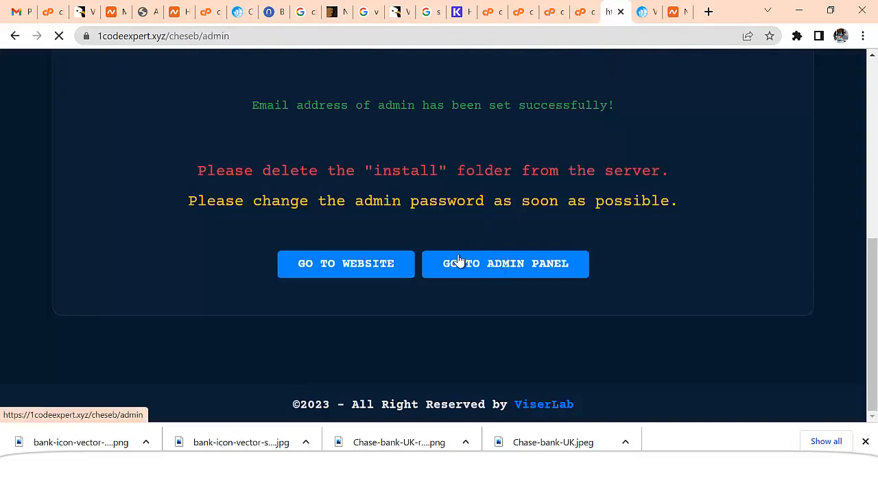
scroll(426, 270, down, 2)
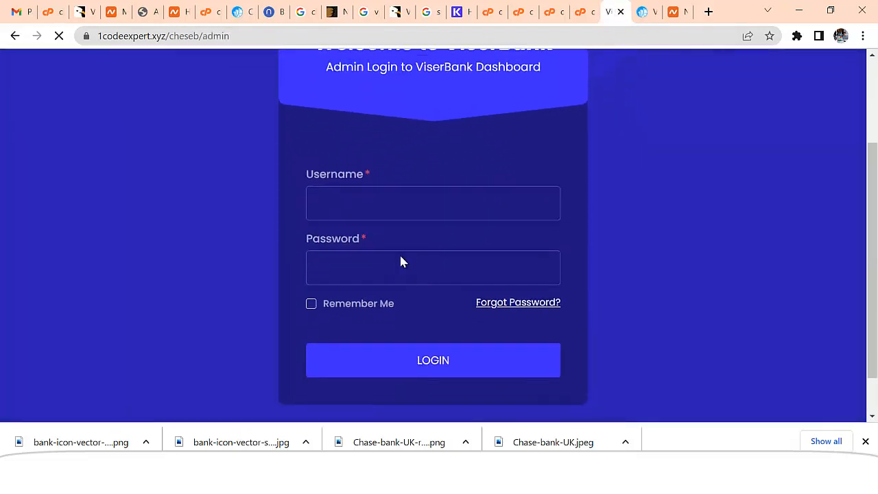
scroll(408, 261, up, 1)
click(380, 264)
text(admin)
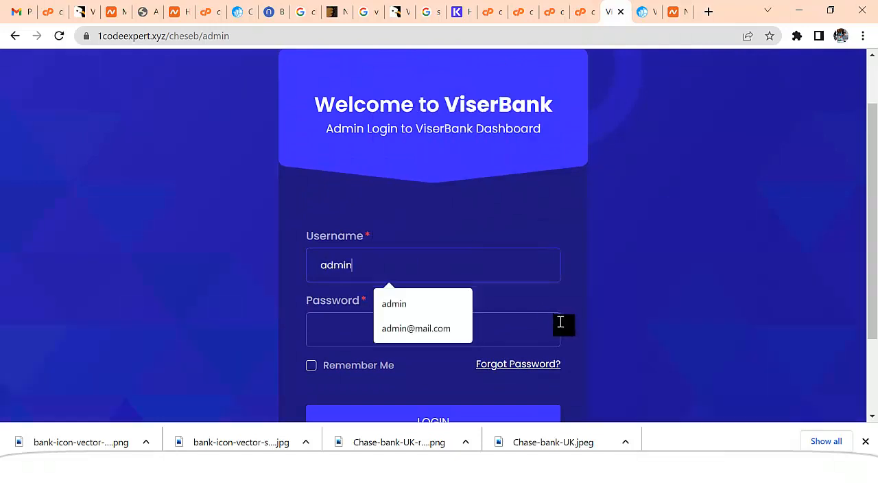
click(560, 322)
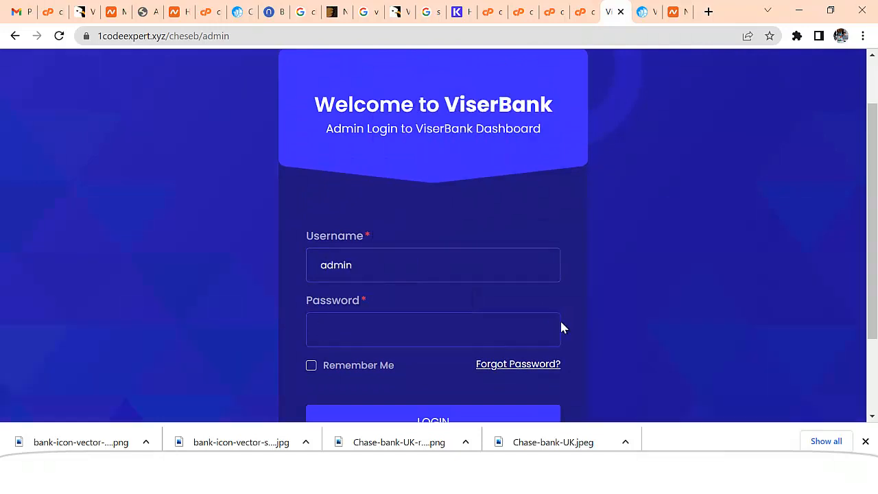
scroll(542, 339, down, 2)
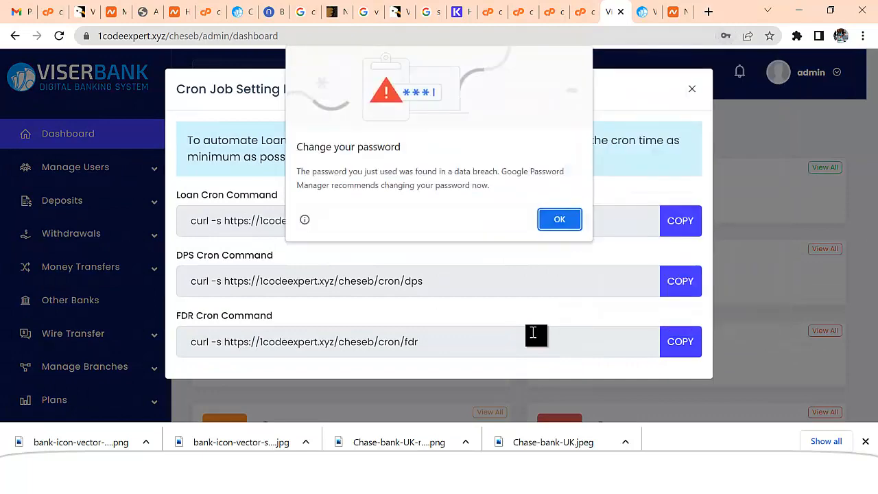
Dismiss Chrome's breached-password and save-password prompts, then return to the cPanel File Manager
click(572, 223)
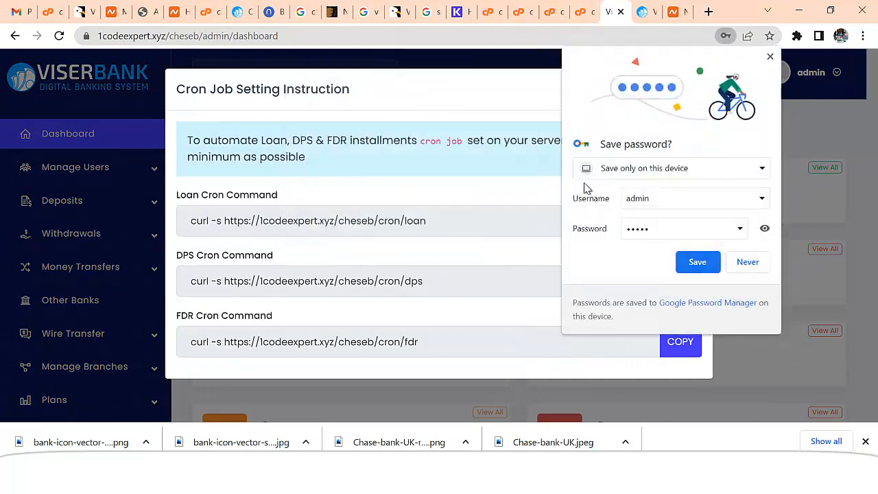
click(771, 58)
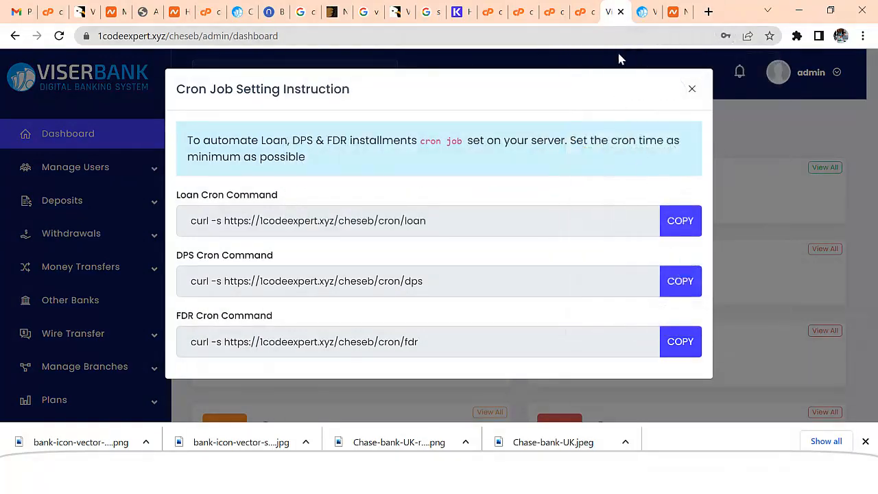
click(583, 12)
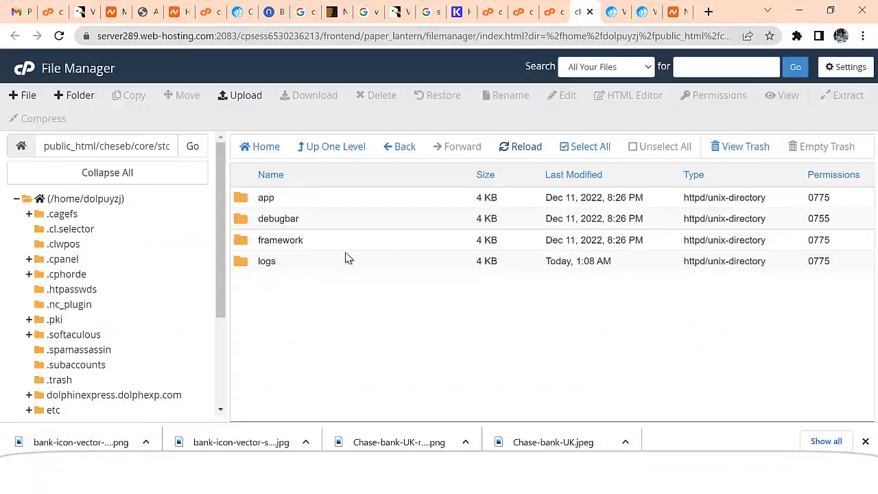
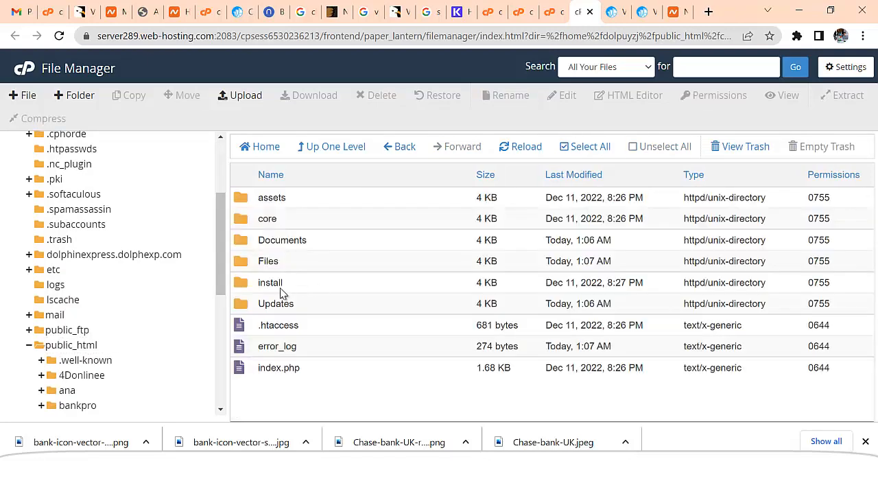
Permanently delete the install folder from public_html/cheseb, skipping the trash
right_click(279, 284)
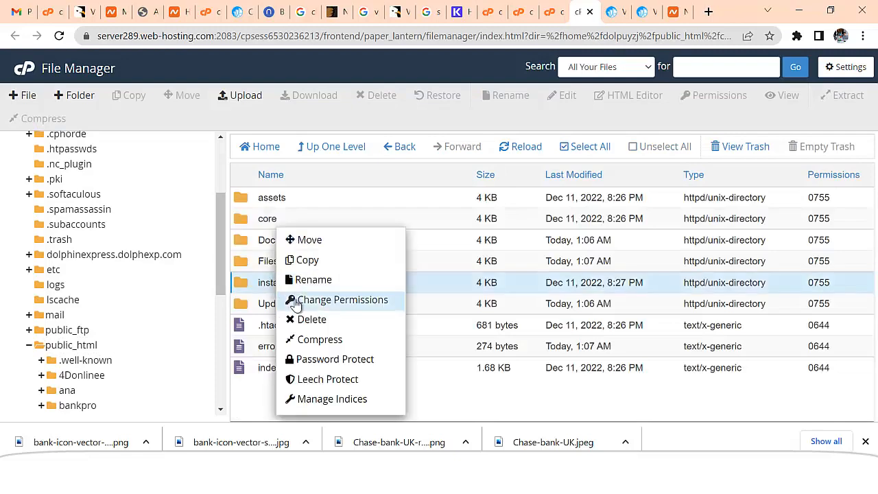
click(323, 321)
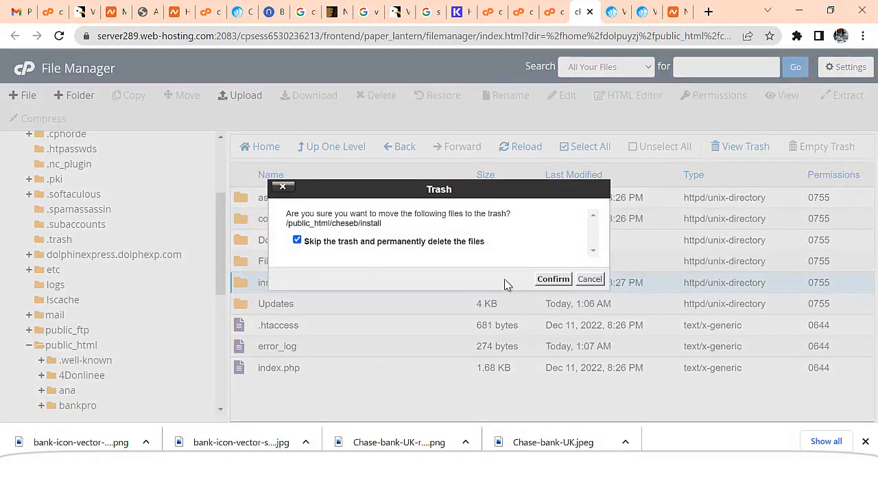
click(552, 281)
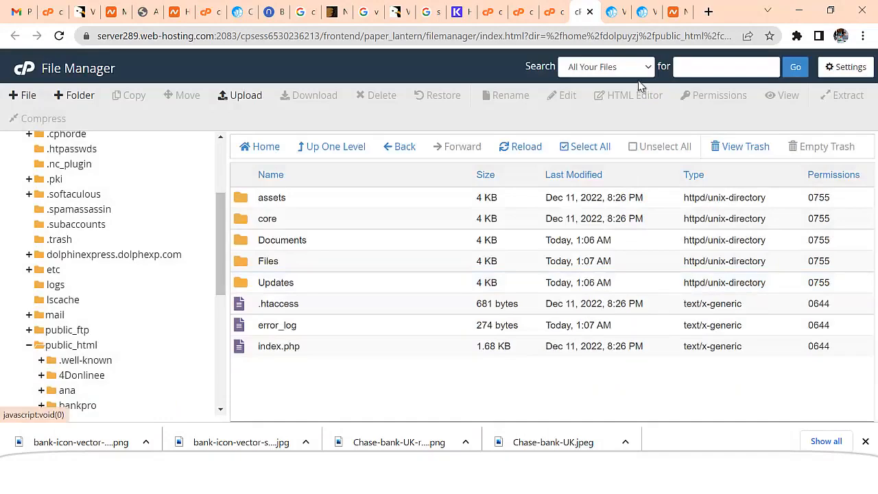
Close the spare tab, check the ViserBank homepage, then return to the admin's Cron Job Setting Instruction dialog
click(240, 12)
click(249, 11)
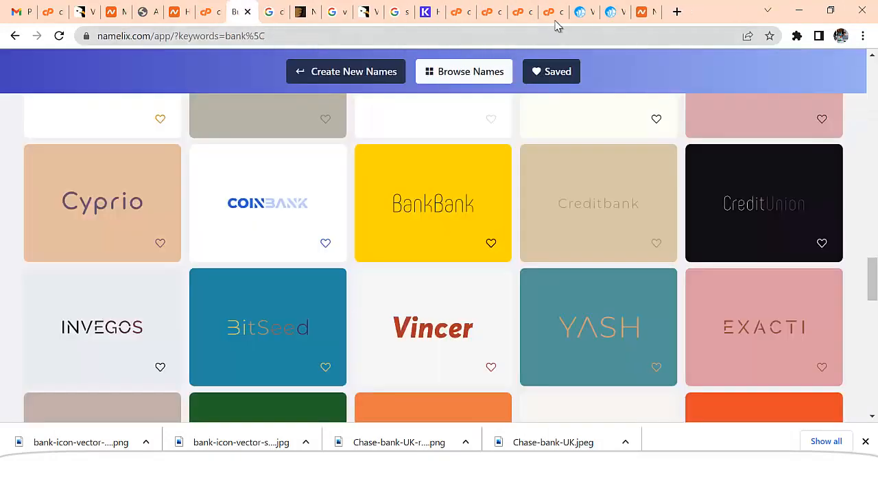
click(580, 14)
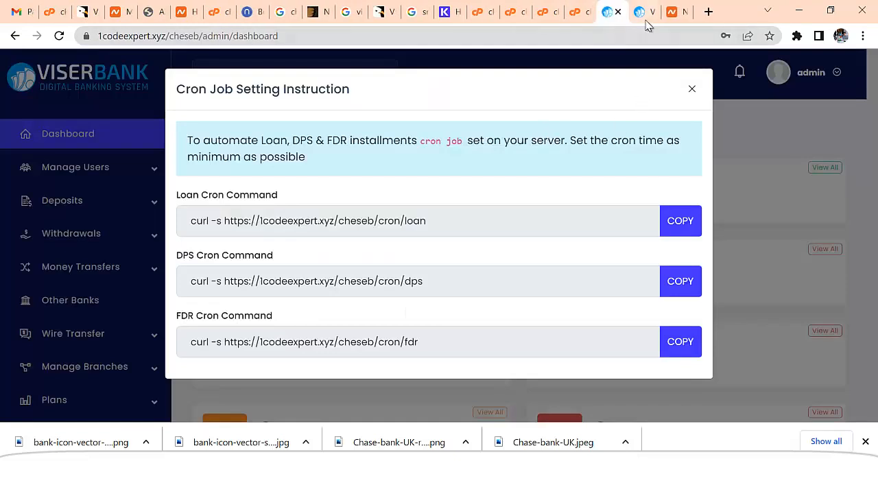
click(643, 15)
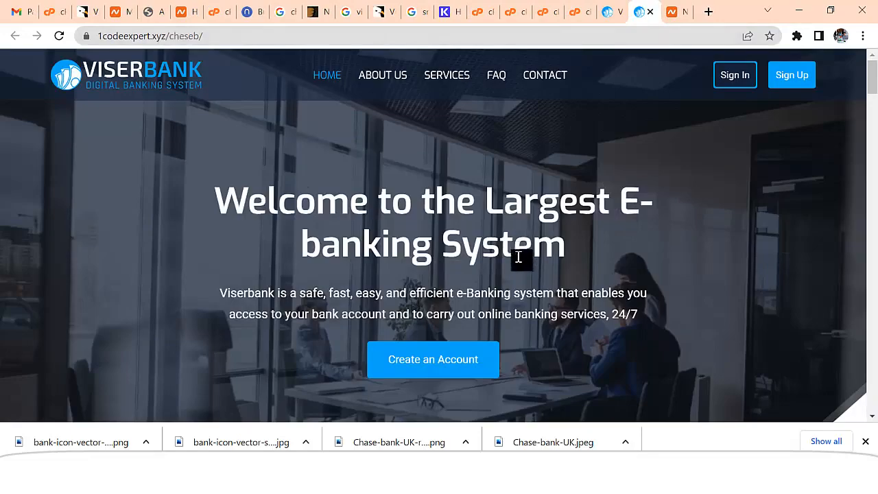
scroll(539, 298, down, 15)
scroll(544, 295, down, 20)
scroll(544, 299, down, 20)
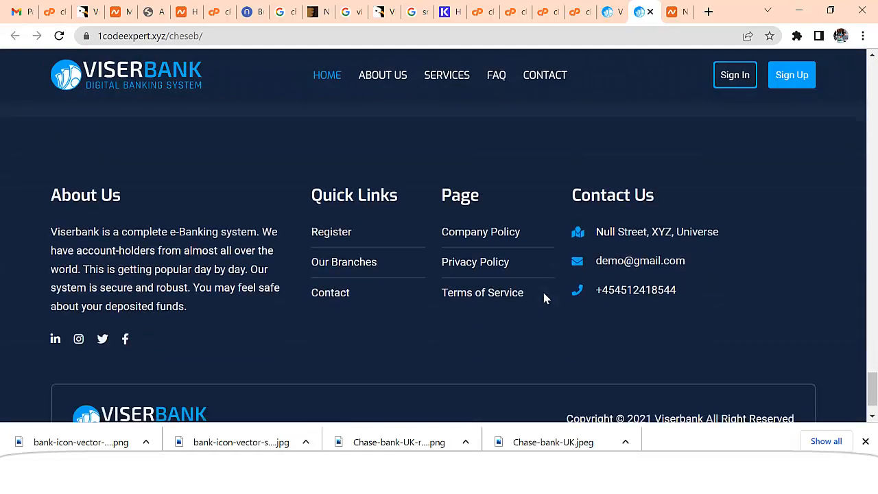
scroll(543, 298, down, 2)
drag(871, 383, 828, 87)
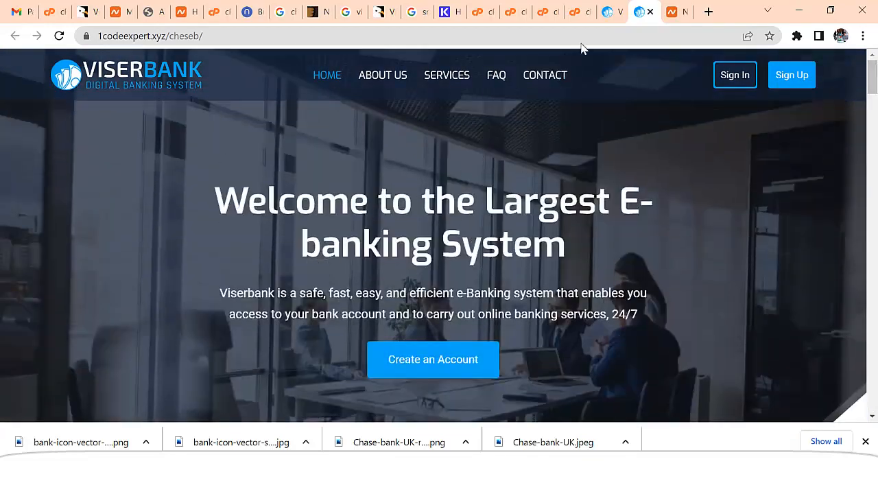
click(609, 21)
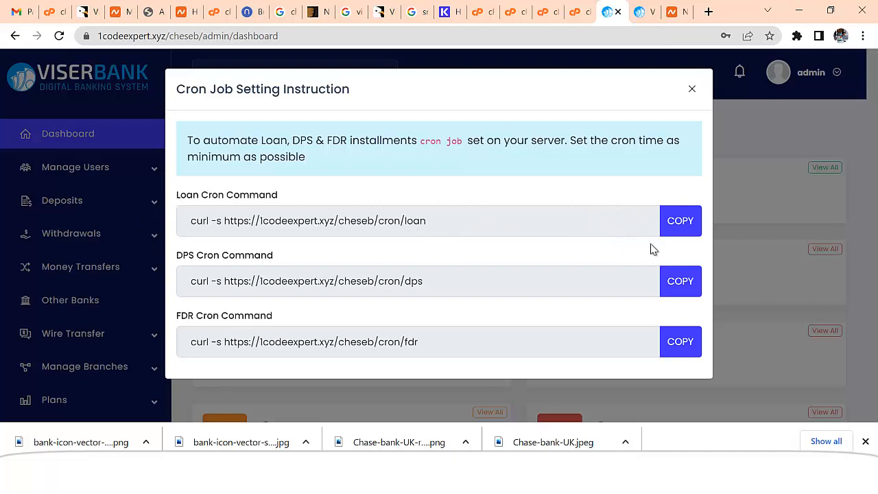
Copy the Loan cron command and open cPanel's Cron Jobs page via a 'cro' search
click(682, 227)
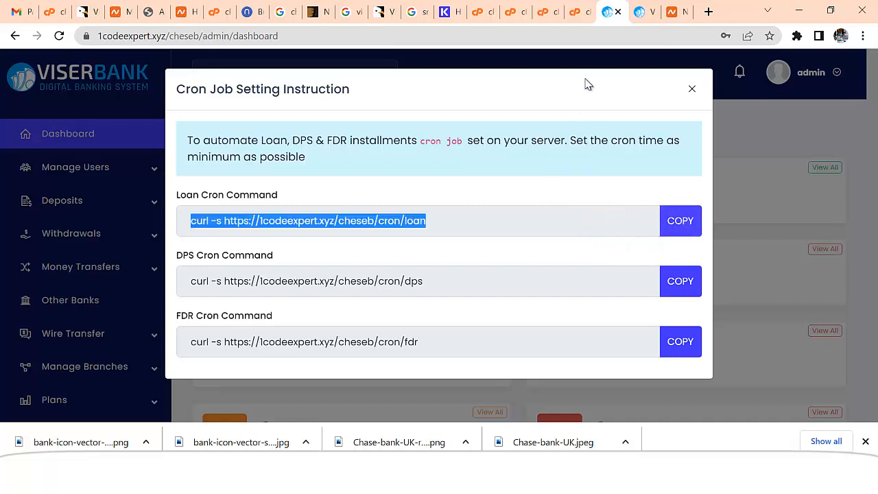
click(549, 12)
click(227, 107)
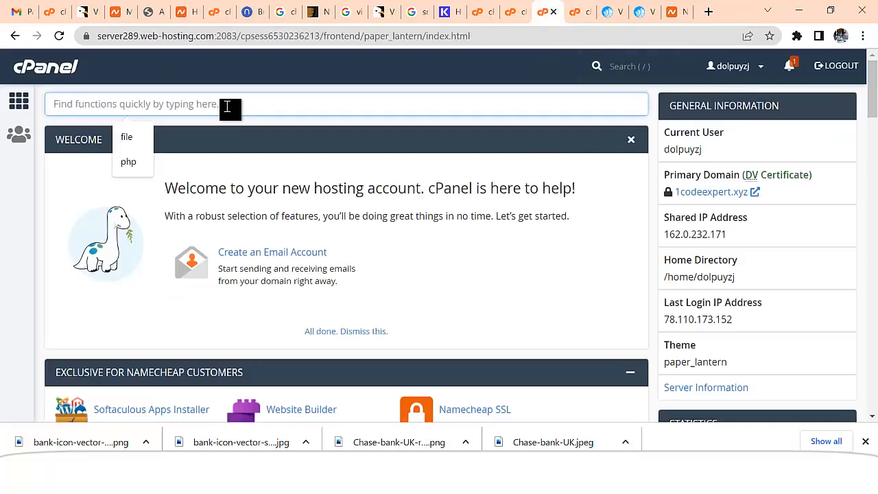
text(cron)
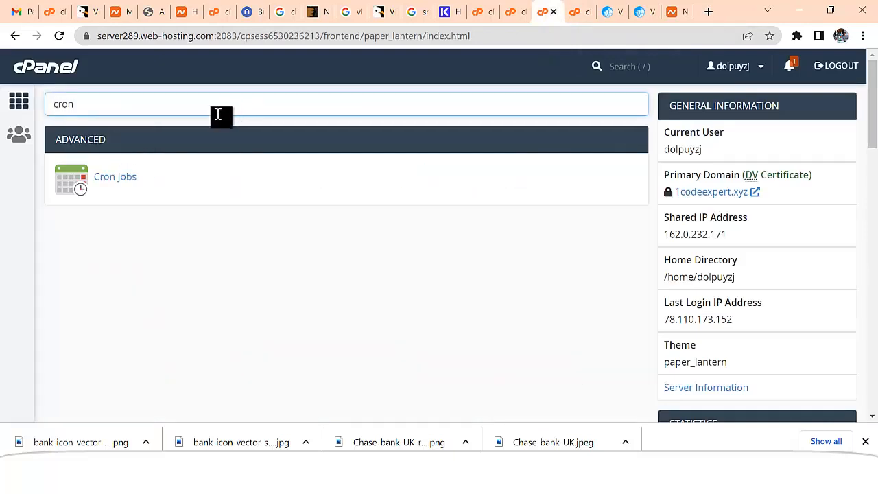
click(114, 180)
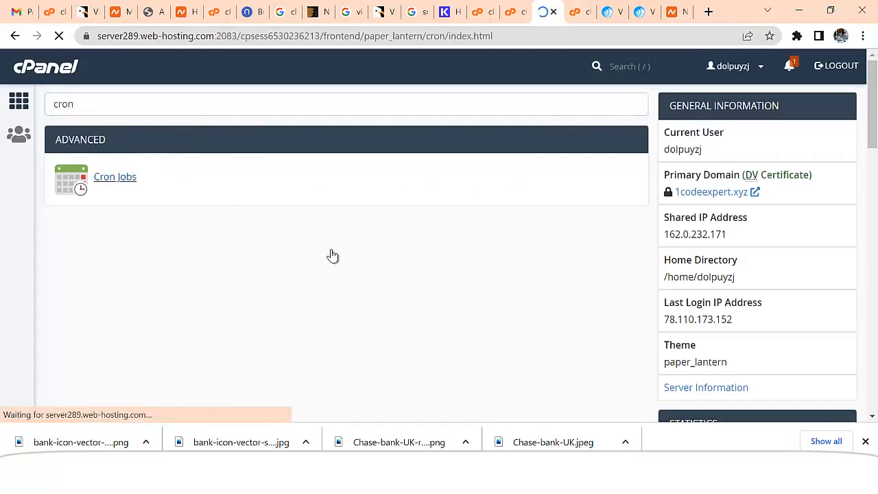
Set the cron schedule to minute :00 of every hour, day, month and weekday
scroll(386, 291, down, 4)
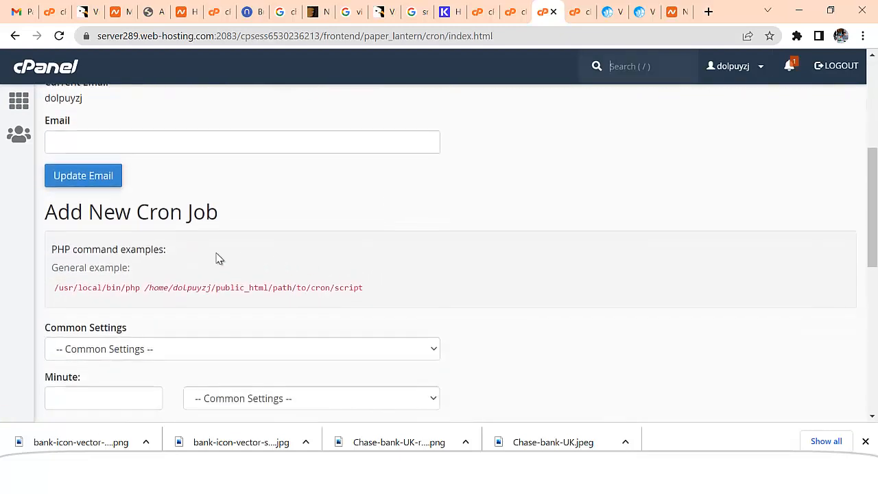
scroll(222, 258, down, 2)
click(131, 213)
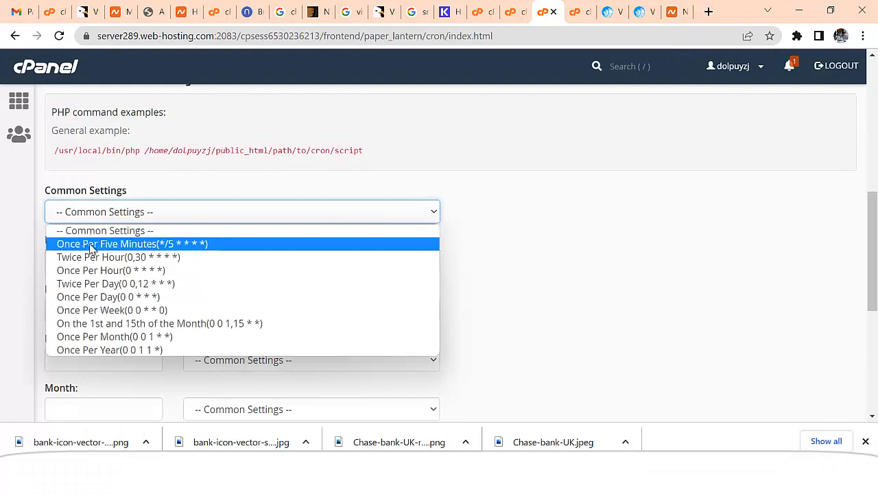
click(103, 245)
scroll(224, 212, down, 1)
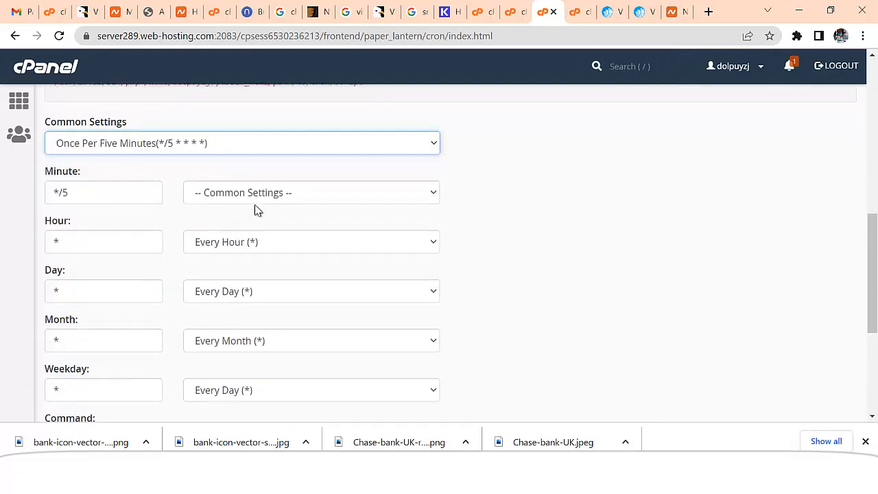
click(251, 198)
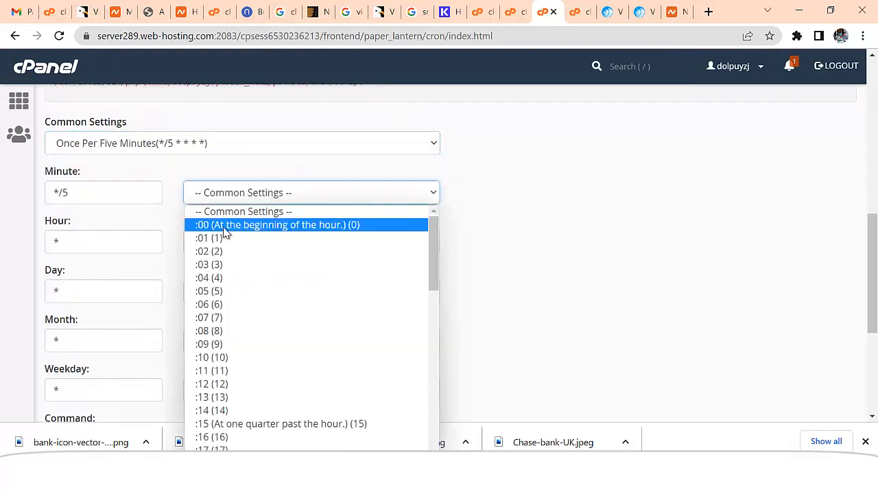
key(Escape)
key(Down)
scroll(275, 227, down, 1)
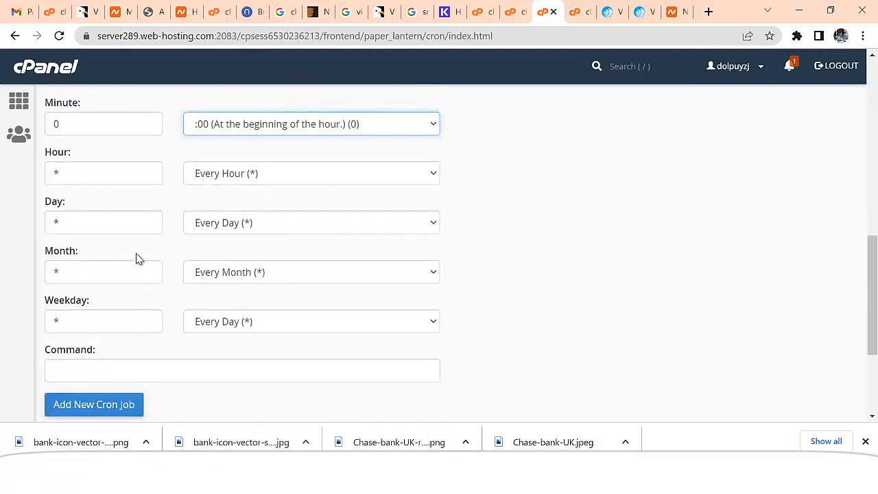
scroll(228, 318, down, 1)
click(165, 302)
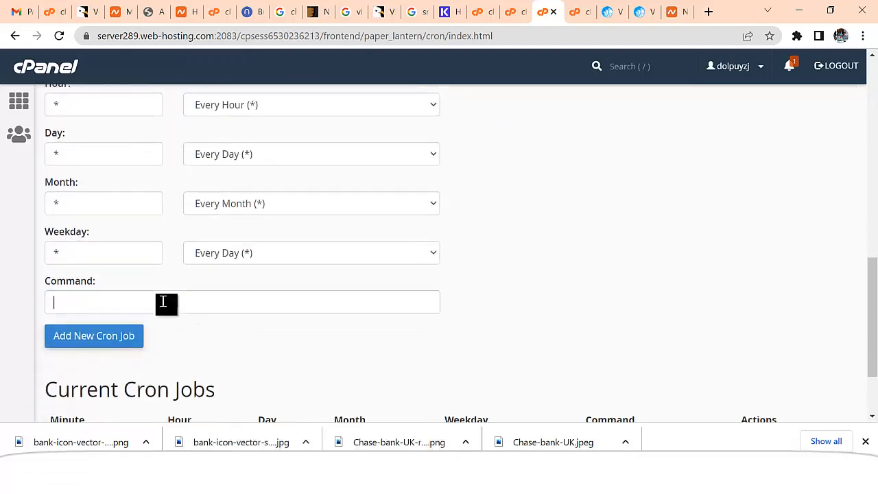
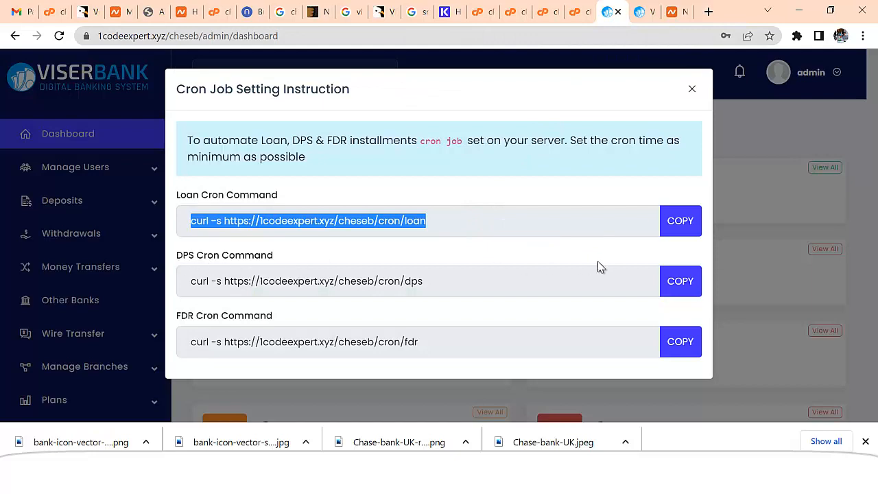
Copy the DPS cron command from ViserBank's Cron Job Setting Instruction
click(680, 280)
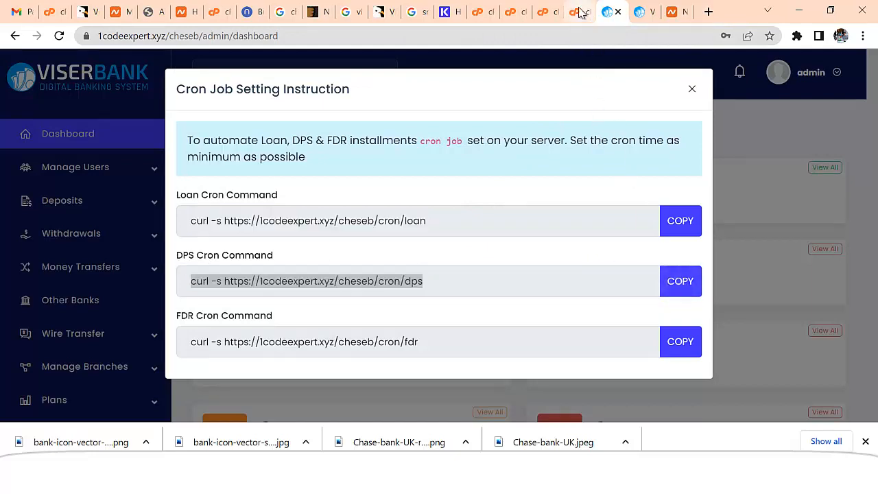
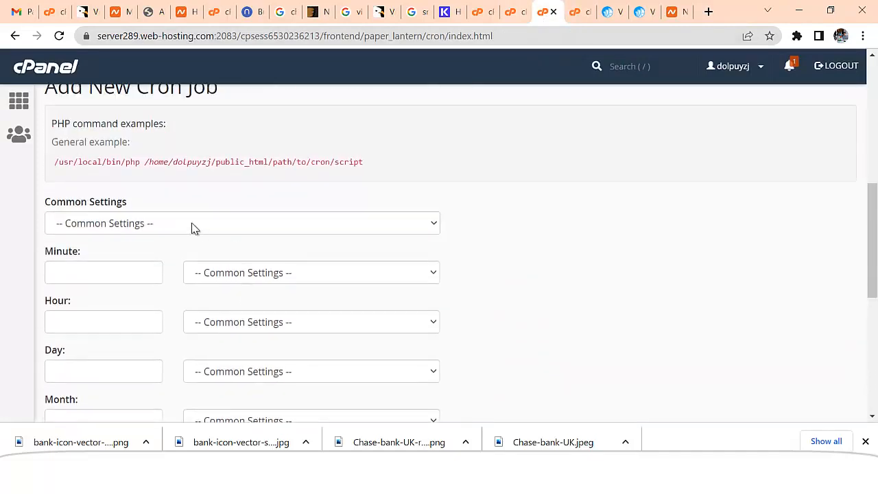
Set the new cron job's Common Settings schedule to Once Per Five Minutes (*/5 * * * *)
click(192, 228)
click(157, 253)
scroll(193, 240, down, 2)
click(259, 143)
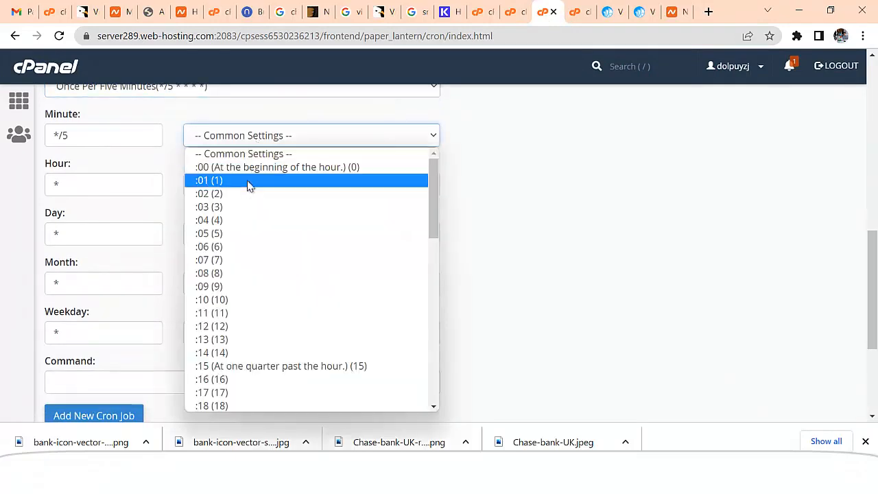
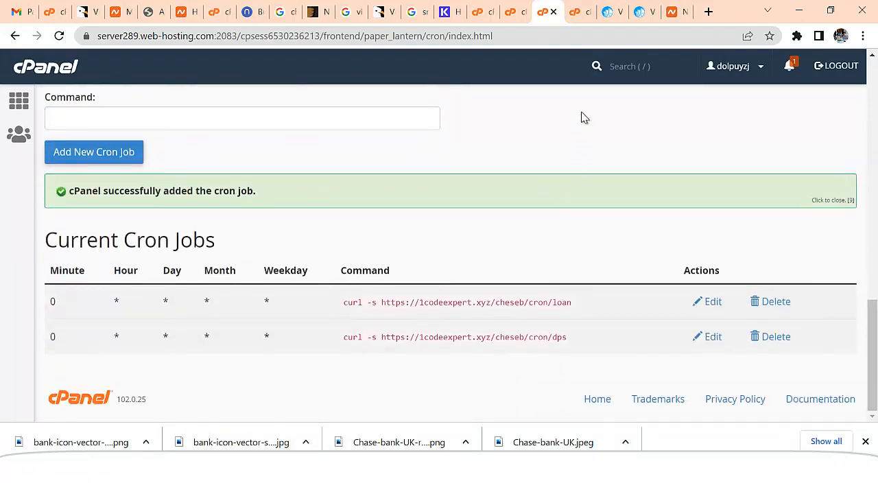
Copy the FDR Cron Command from the ViserBank admin dashboard and return to the cPanel Cron Jobs form
click(642, 12)
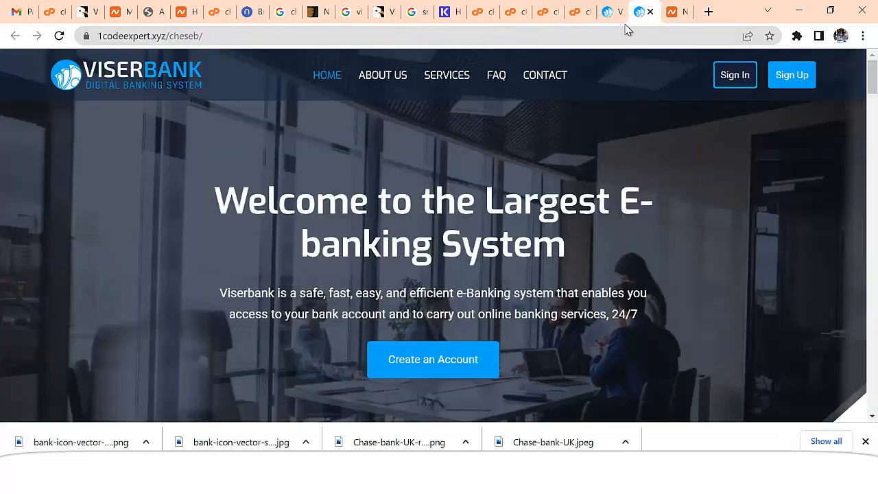
click(602, 19)
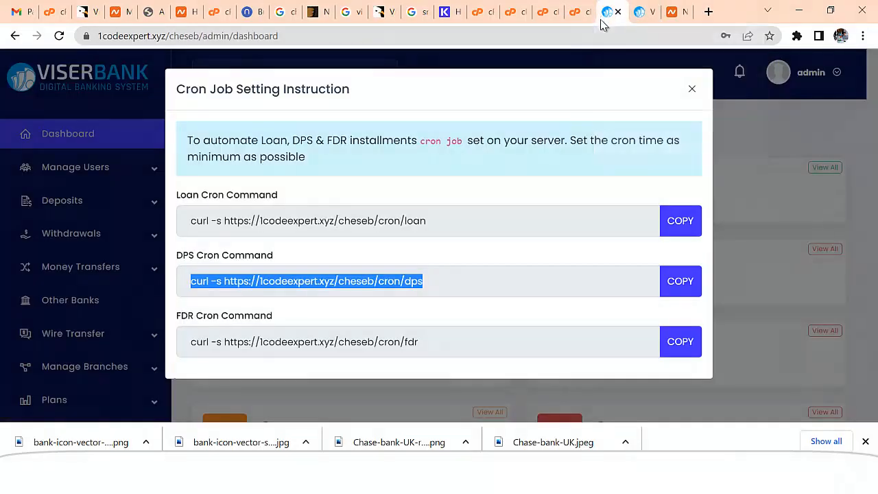
click(679, 341)
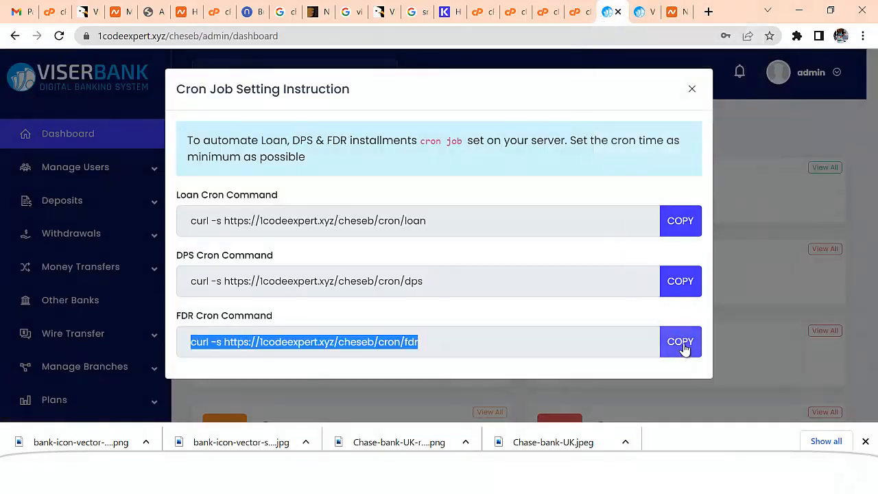
click(547, 14)
scroll(216, 233, up, 5)
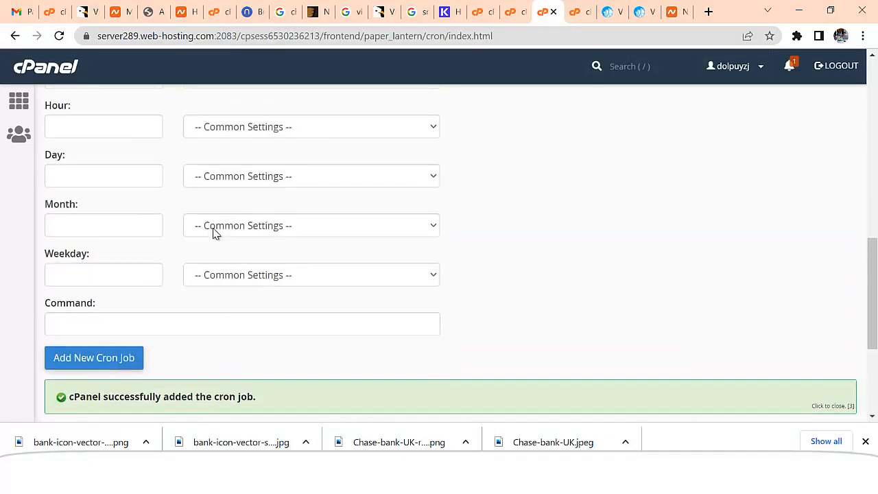
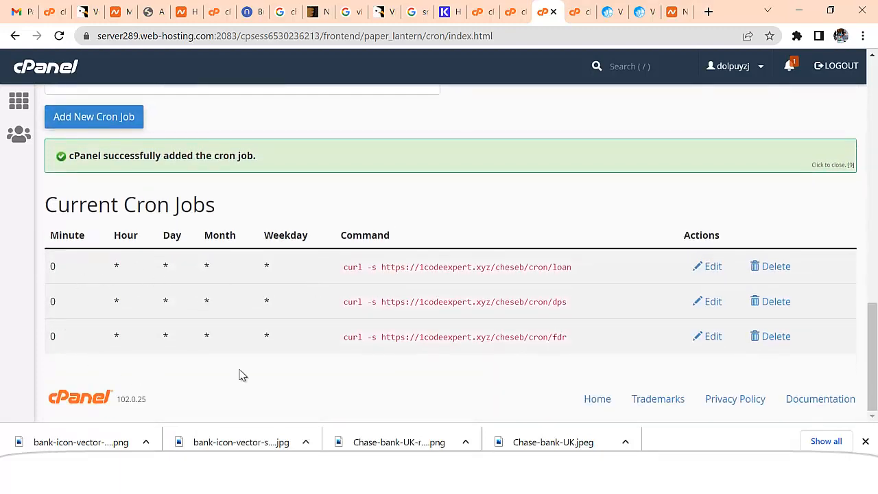
Back on the ViserBank dashboard, reload it and close the Cron Job Setting Instruction modal
click(607, 11)
click(690, 91)
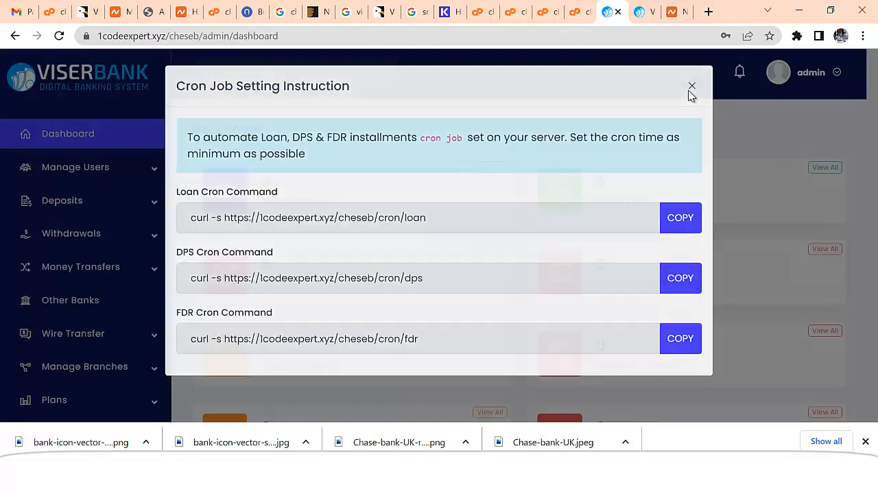
click(60, 38)
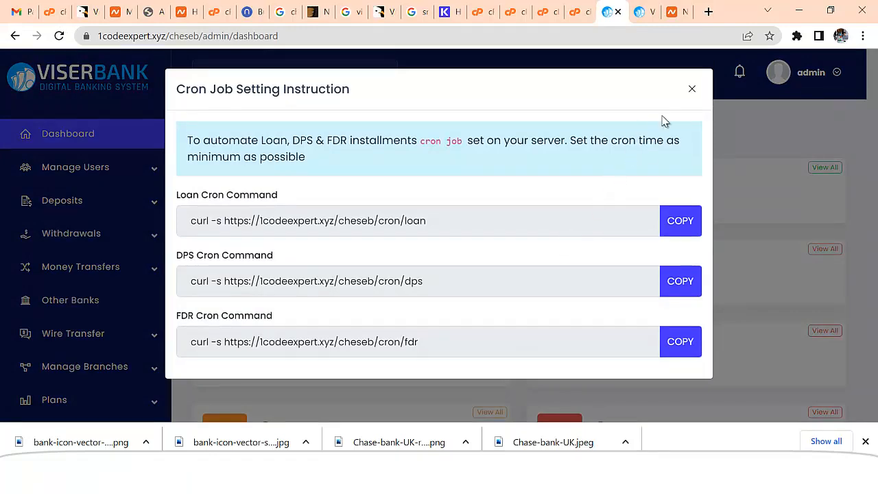
click(691, 92)
click(109, 145)
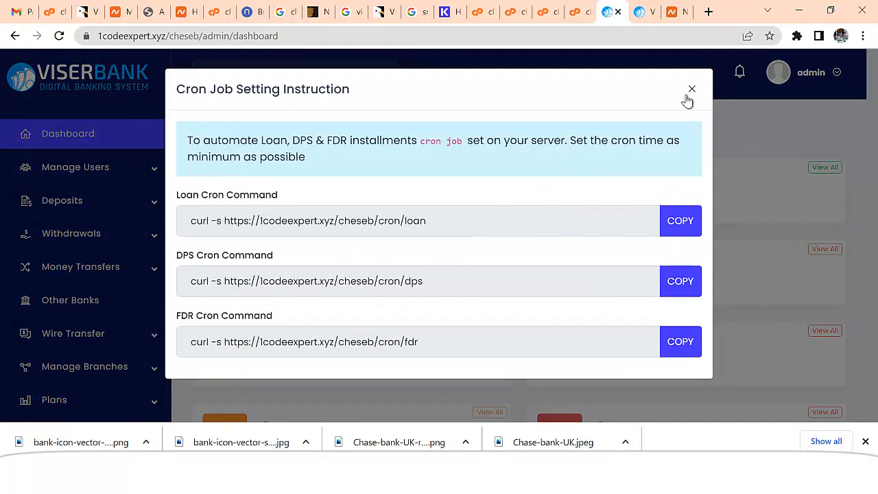
click(689, 95)
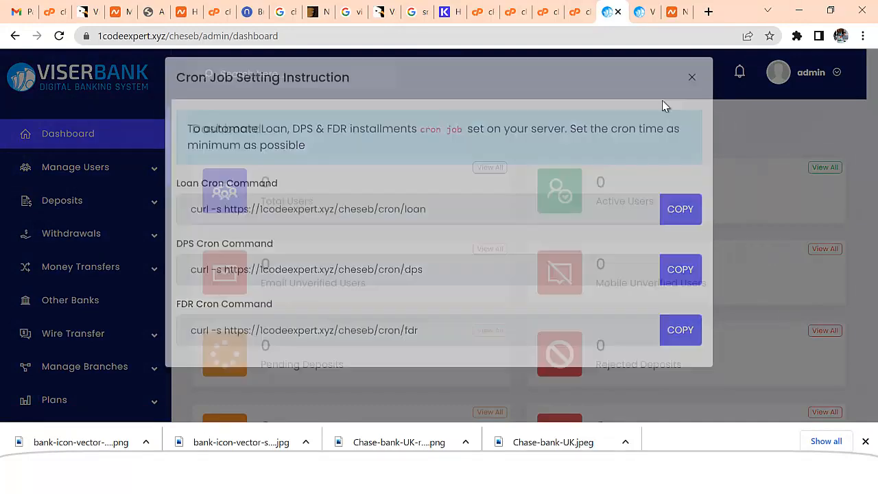
scroll(206, 302, down, 2)
scroll(158, 335, down, 3)
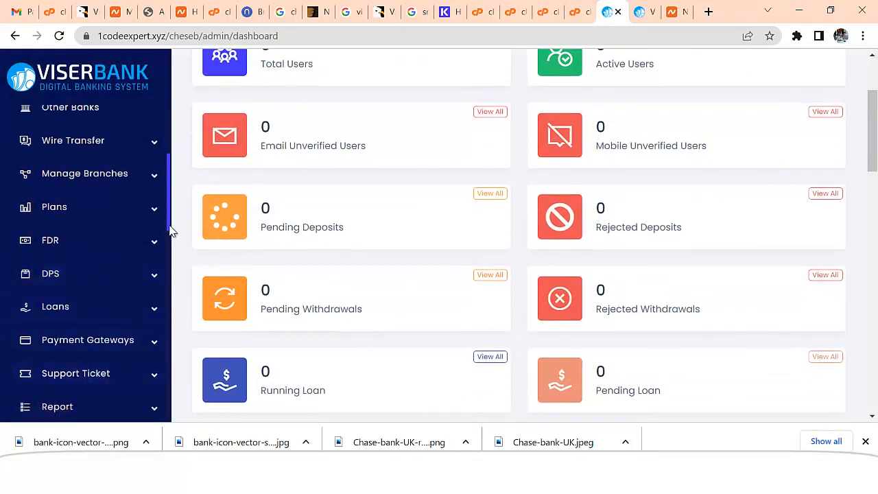
drag(169, 204, 172, 143)
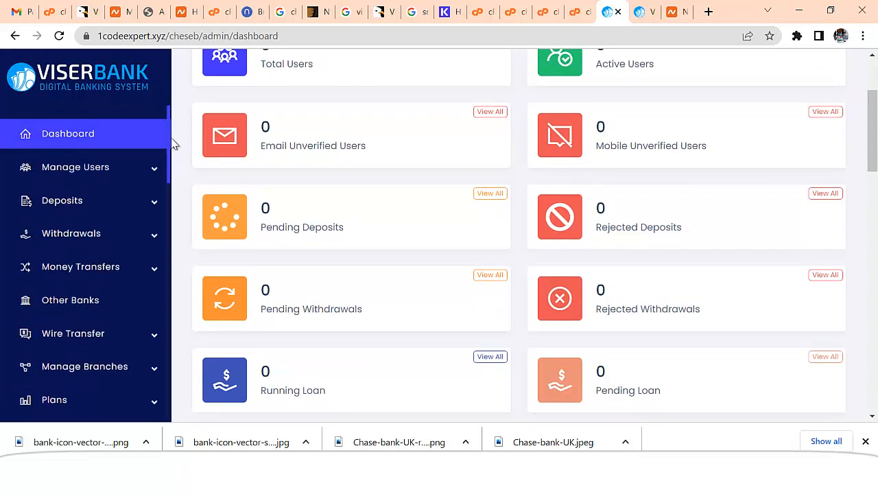
click(109, 169)
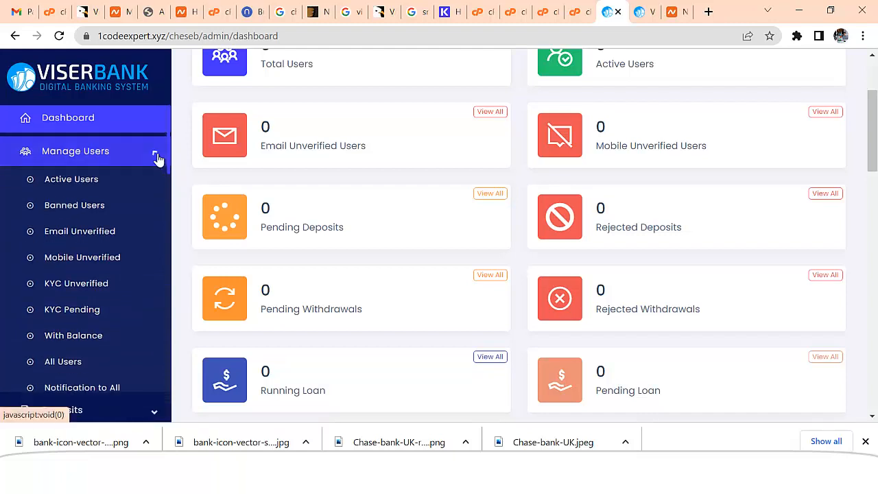
click(156, 154)
click(148, 188)
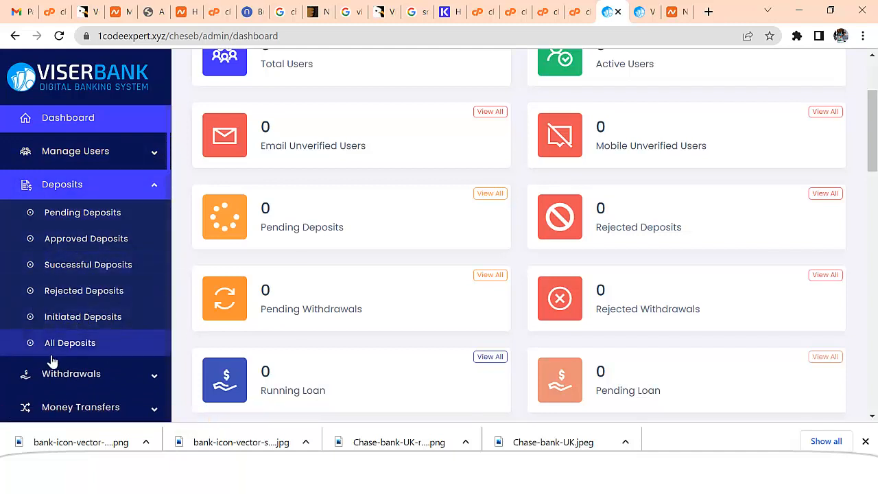
click(157, 190)
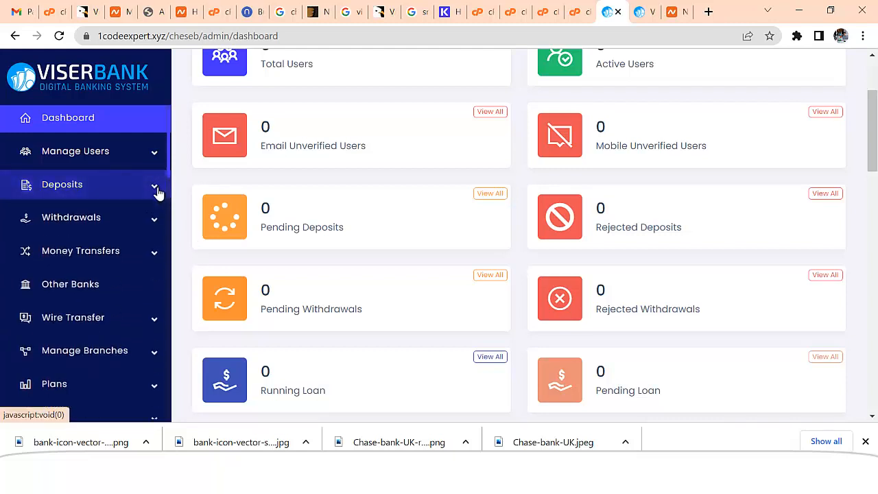
click(155, 222)
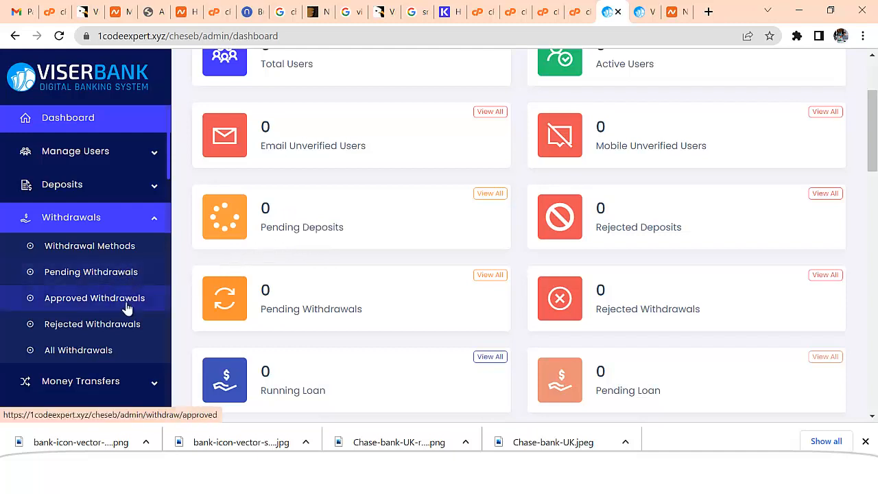
click(151, 228)
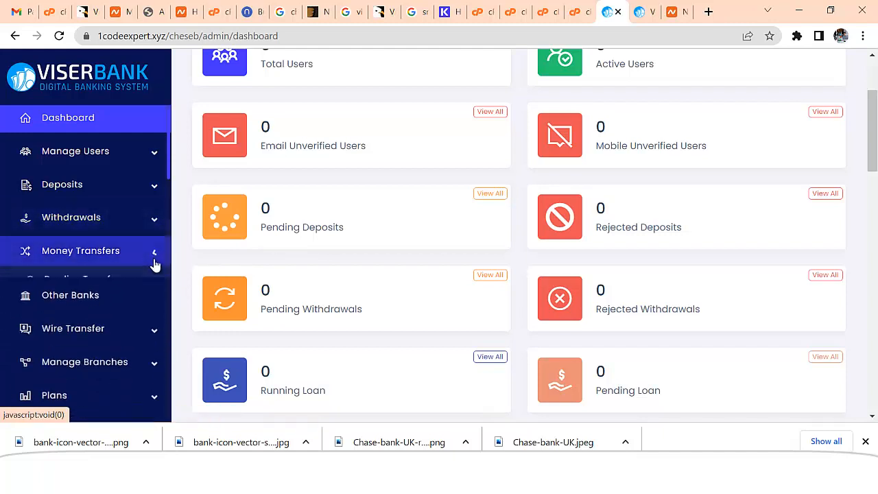
click(154, 260)
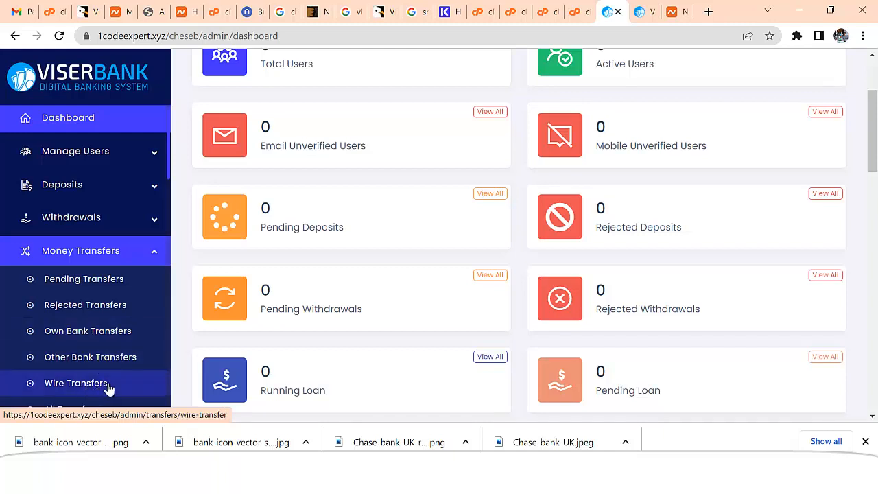
click(156, 257)
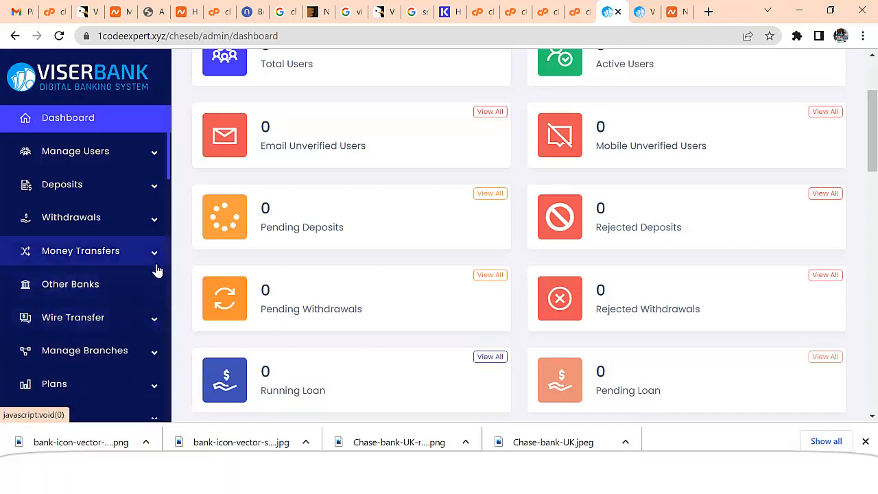
click(157, 324)
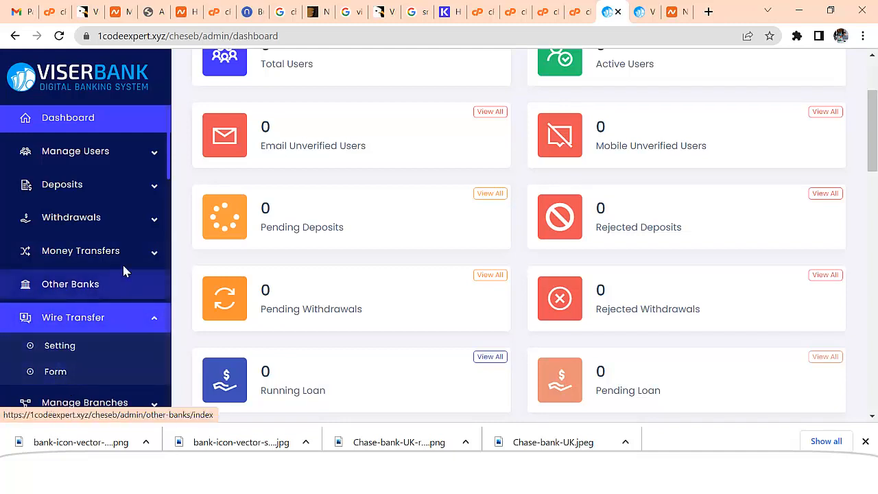
click(159, 322)
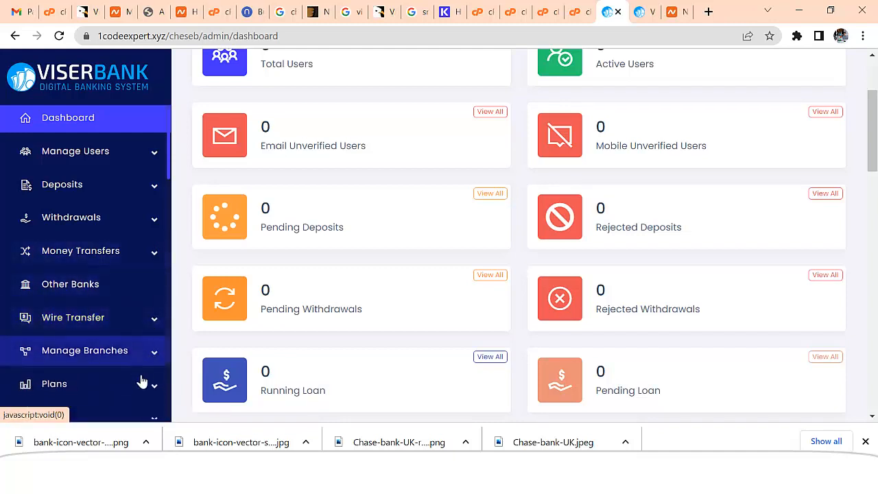
click(154, 354)
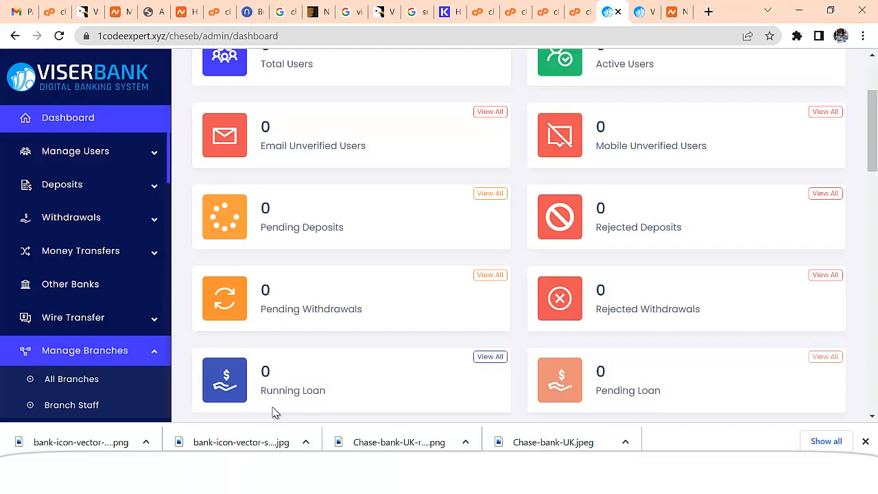
click(156, 357)
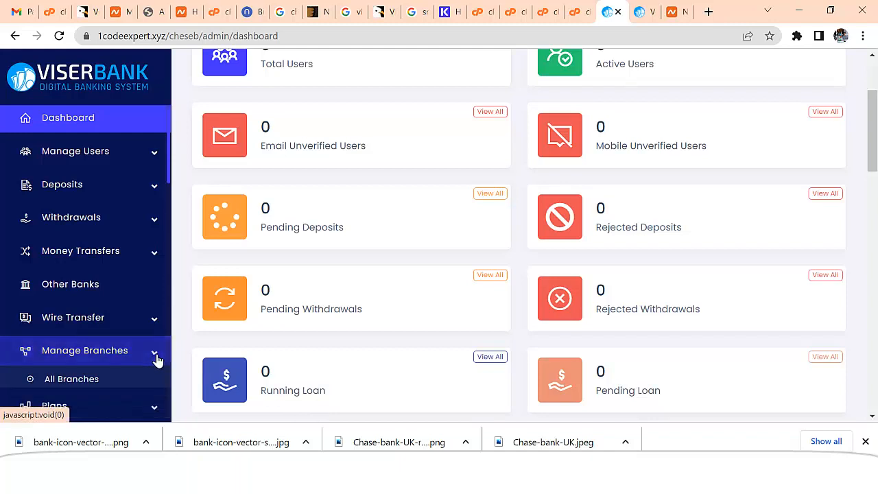
click(155, 385)
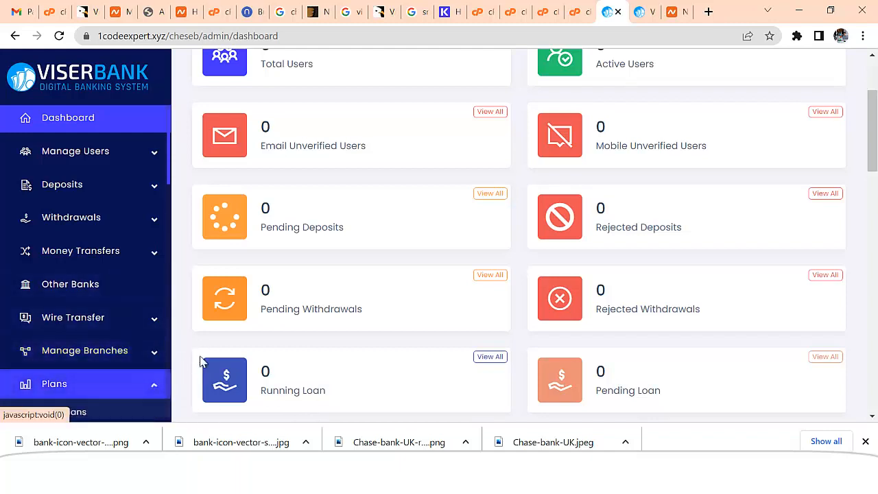
scroll(816, 181, down, 2)
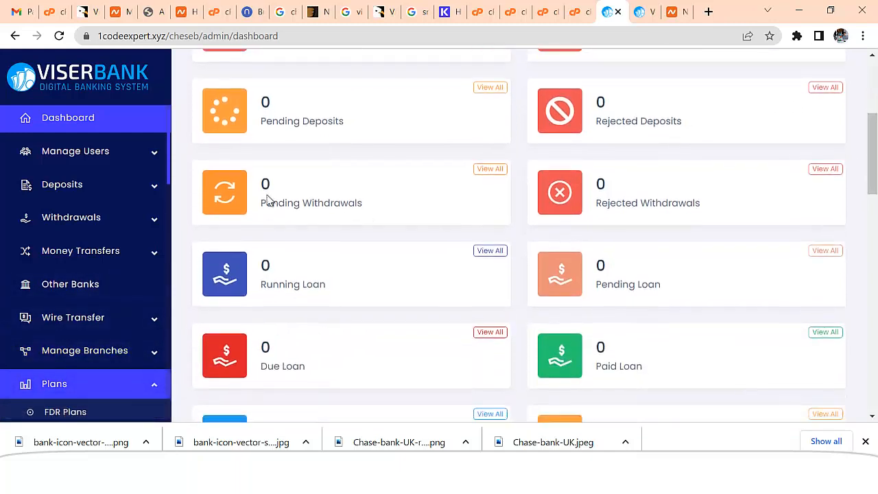
Browse the Plans, FDR, Payment Gateways and Support Ticket menus, then go to General Setting
scroll(169, 172, down, 2)
scroll(162, 209, down, 1)
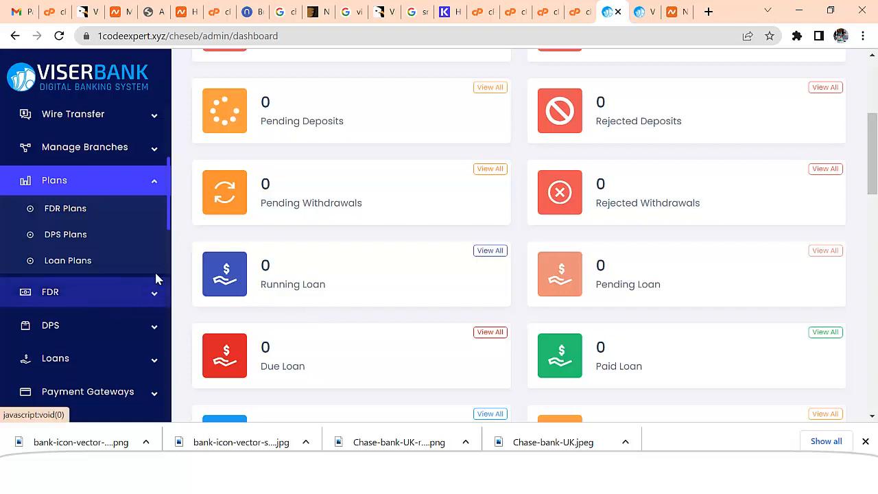
click(157, 193)
click(156, 218)
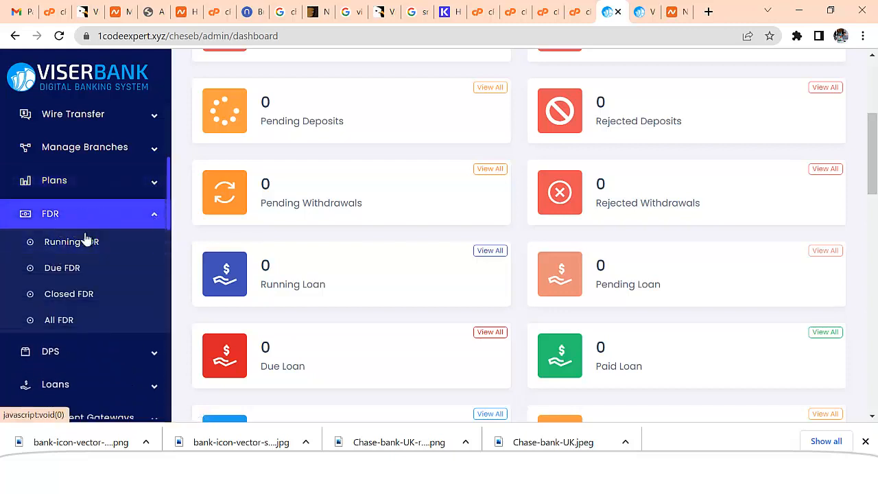
click(154, 218)
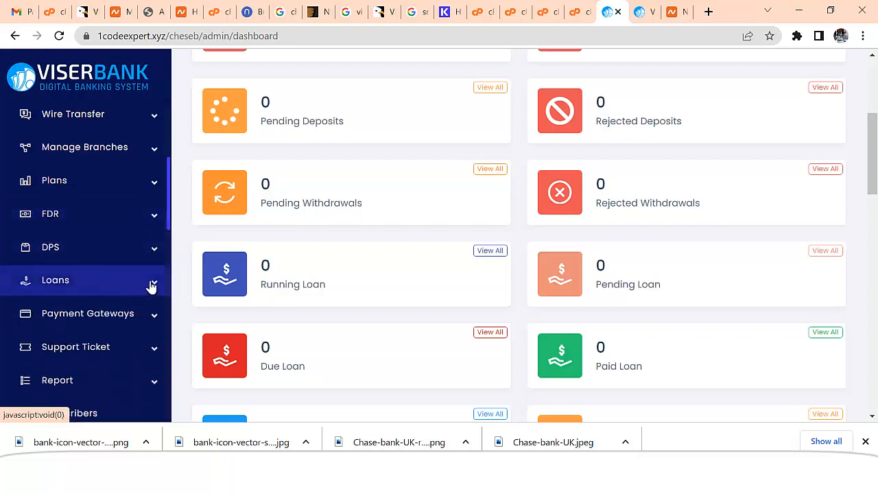
scroll(172, 237, down, 3)
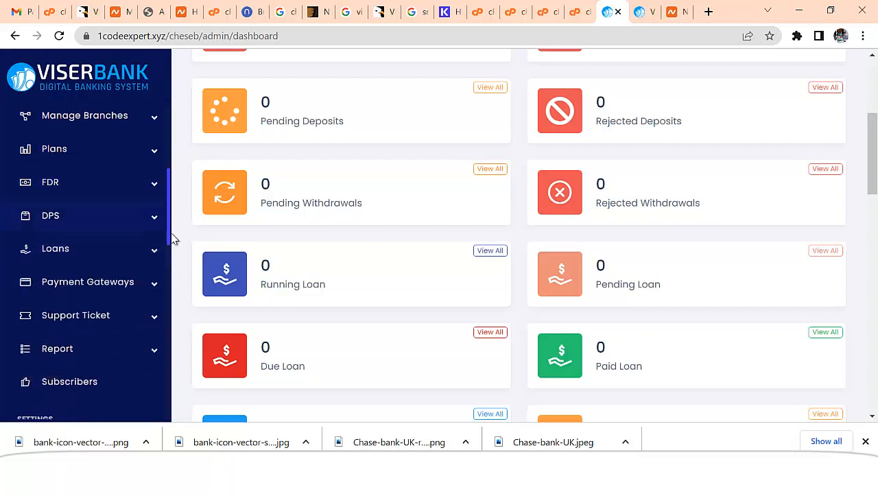
click(156, 228)
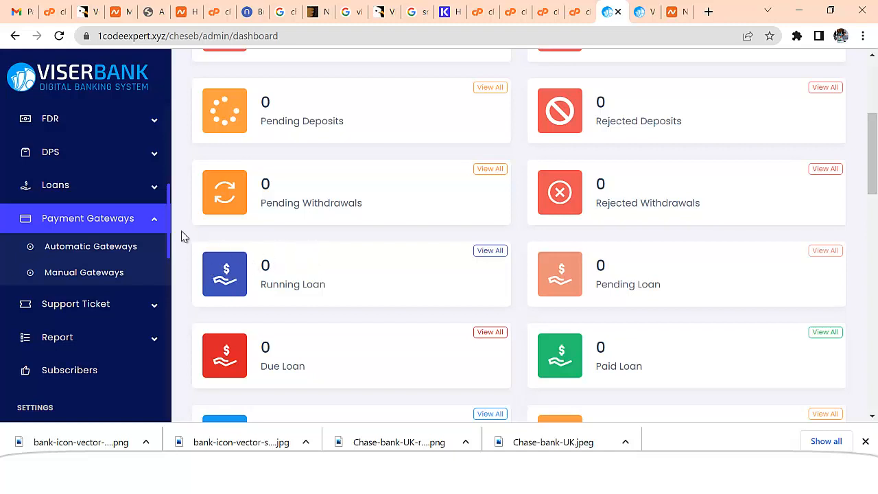
click(153, 226)
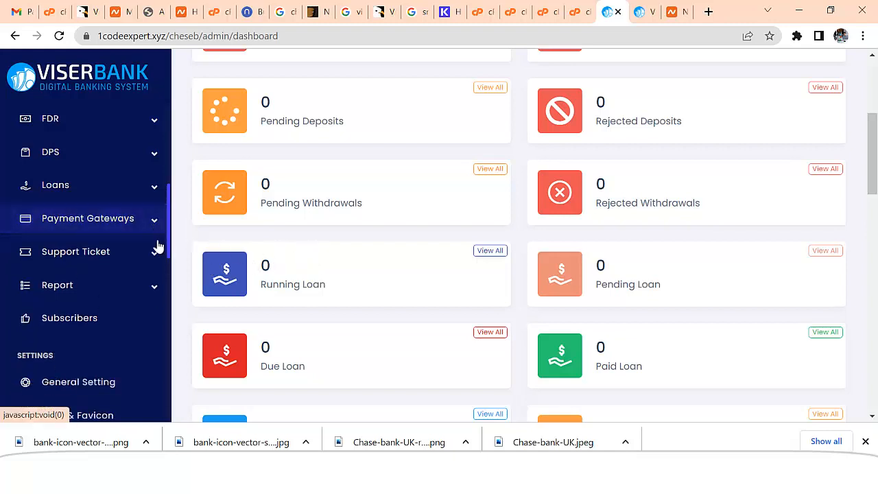
click(156, 255)
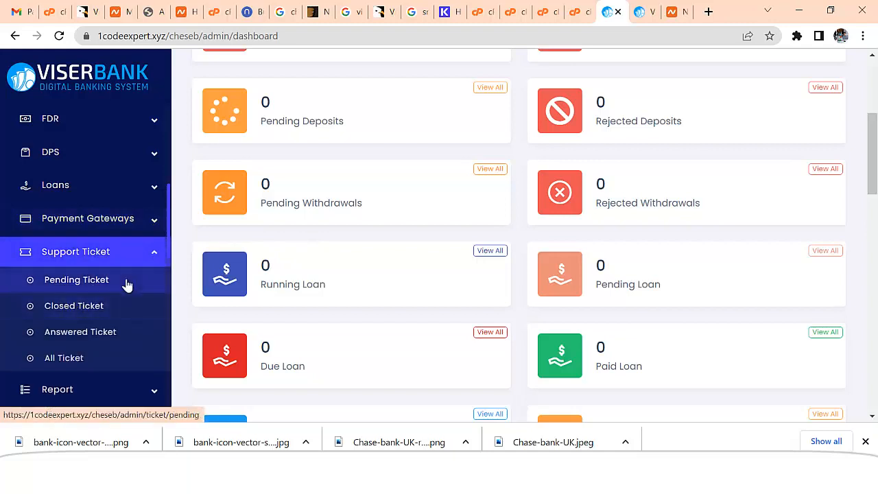
click(155, 255)
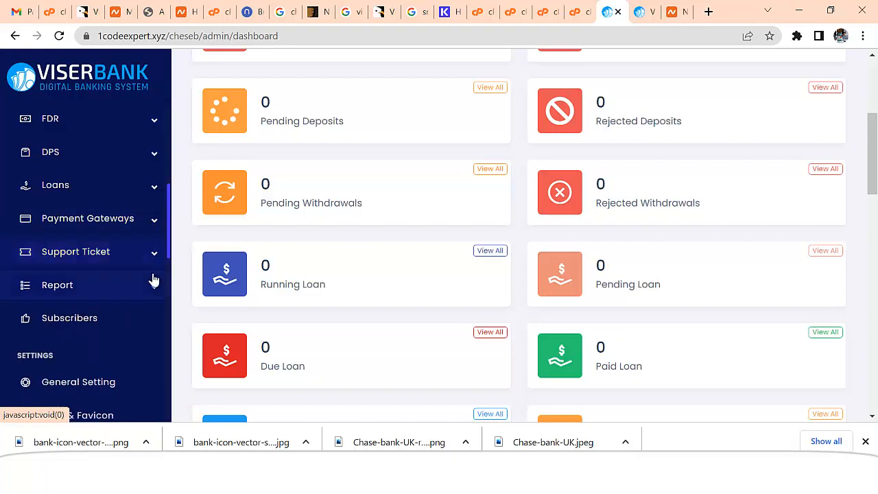
click(81, 382)
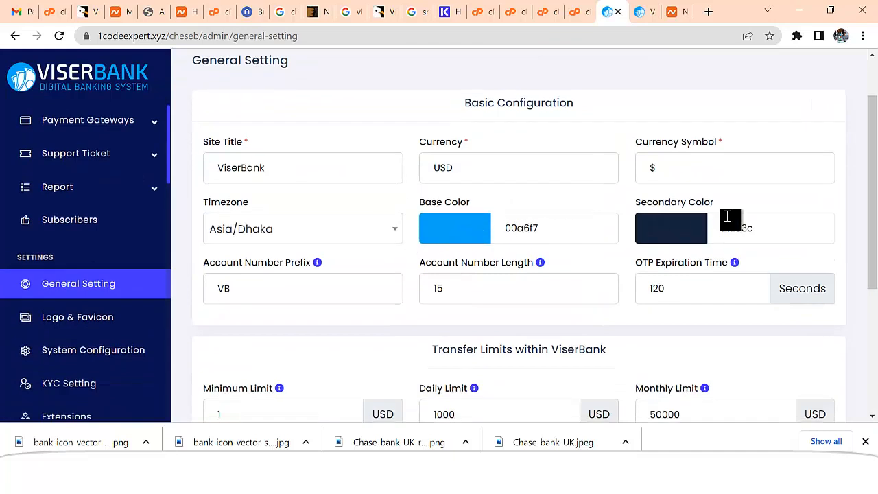
Rename the site title to Chees Bank, keeping timezone Asia/Dhaka and the existing colours
drag(285, 176, 204, 192)
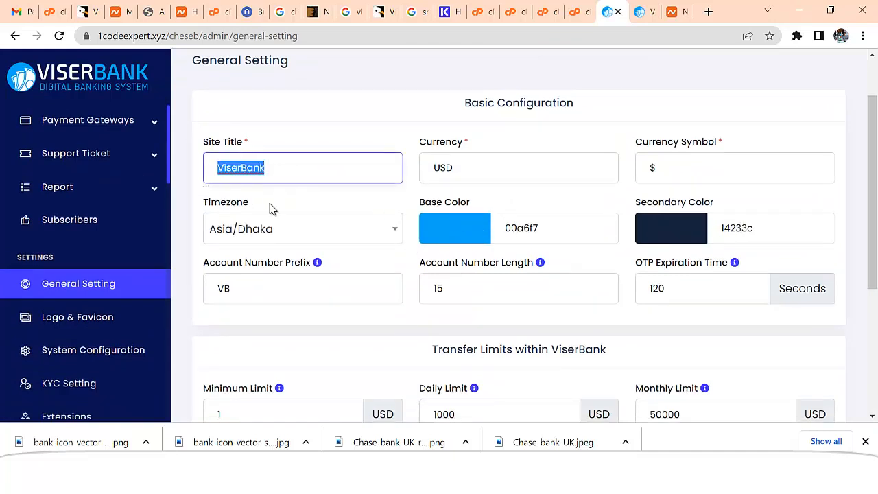
text(Chees)
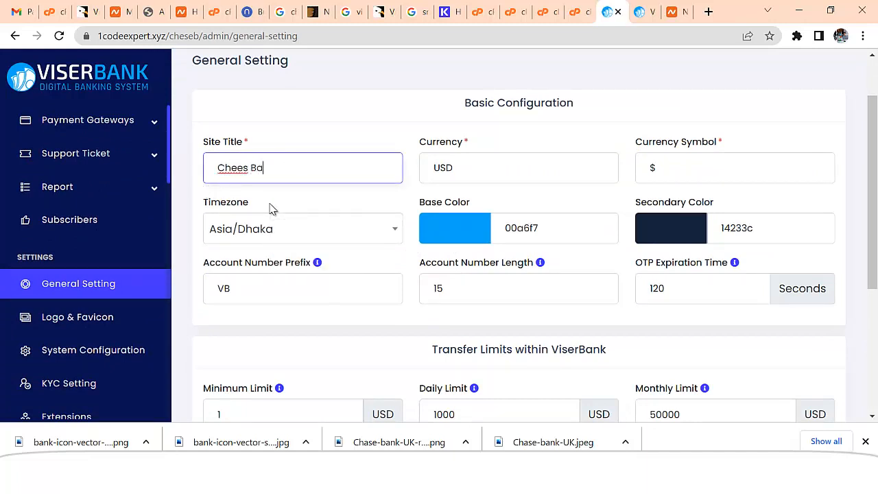
click(300, 233)
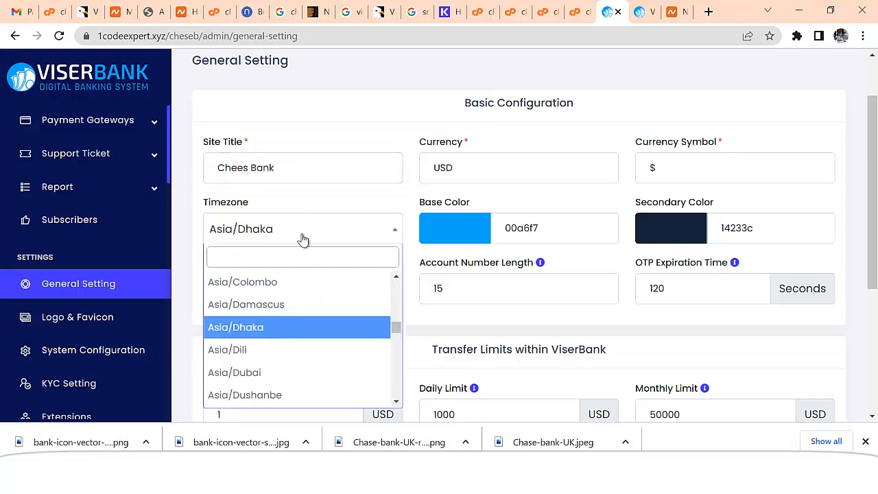
scroll(325, 337, down, 3)
scroll(249, 329, up, 3)
click(364, 216)
click(450, 232)
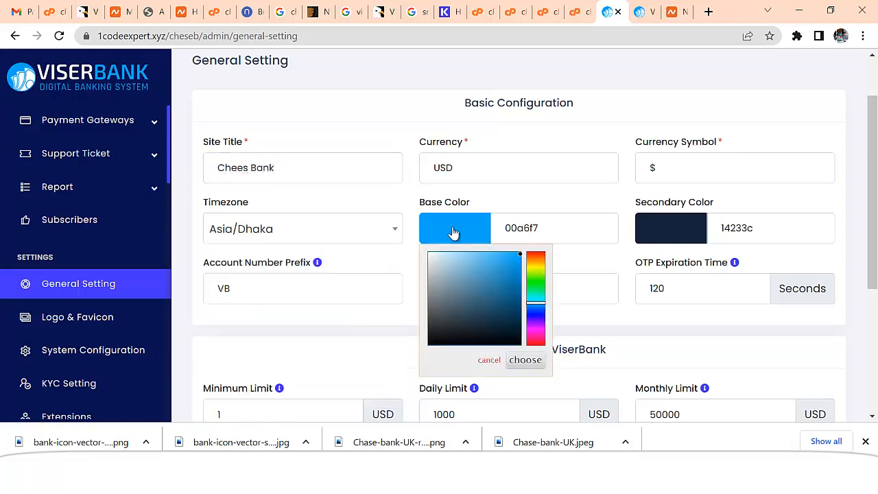
click(536, 201)
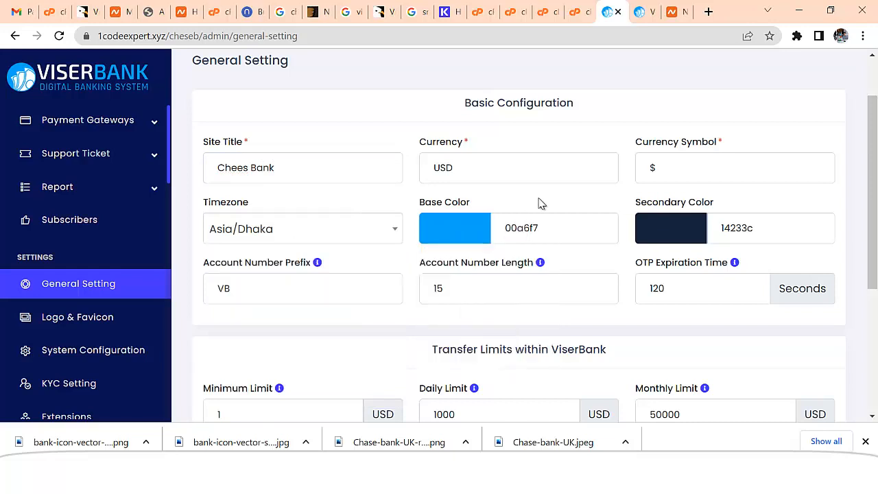
click(674, 230)
click(539, 211)
Set the account number prefix to 56 and account number length to 12
scroll(515, 227, down, 1)
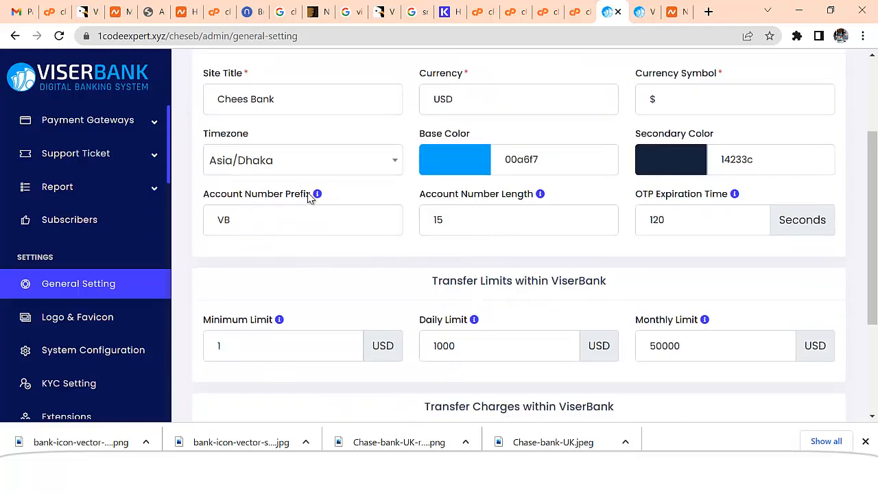
drag(239, 220, 221, 220)
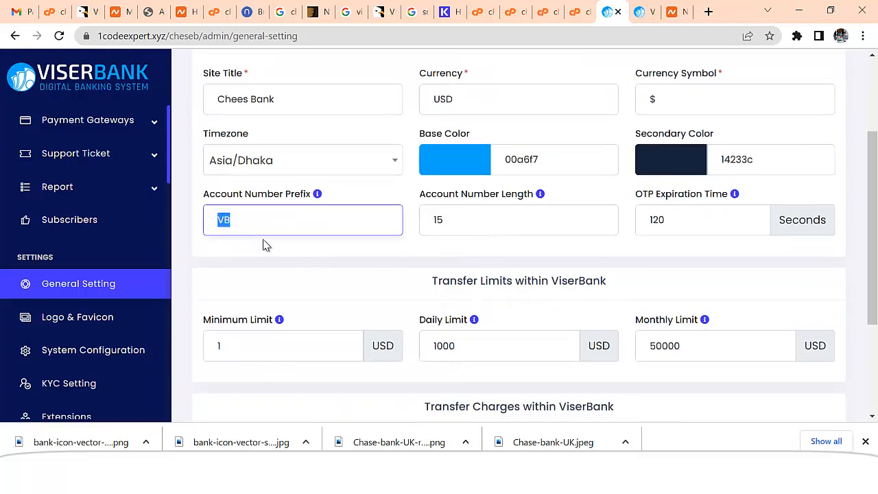
text(56)
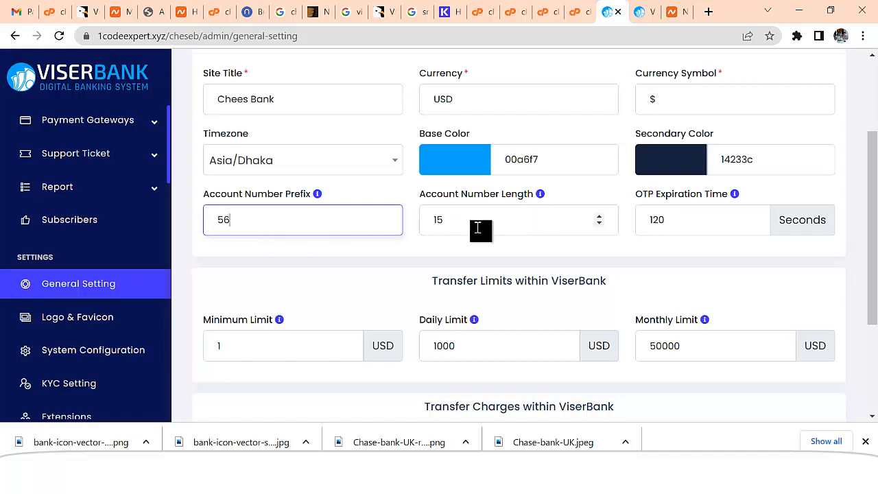
click(452, 220)
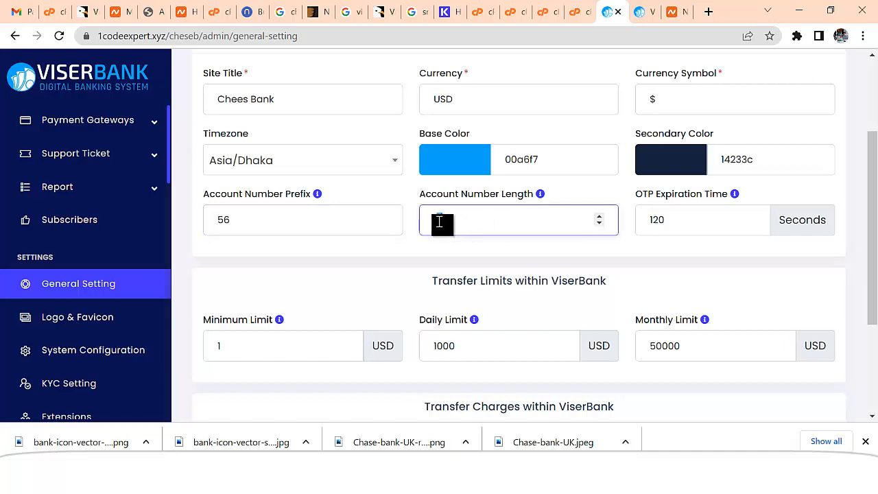
text(12)
click(668, 225)
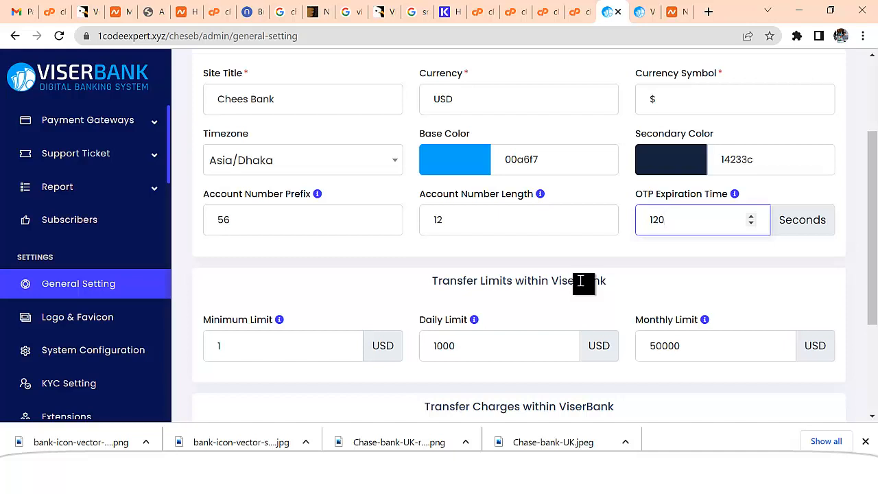
Set the daily transfer limit to 12000 and the monthly limit to 200000
drag(869, 208, 868, 267)
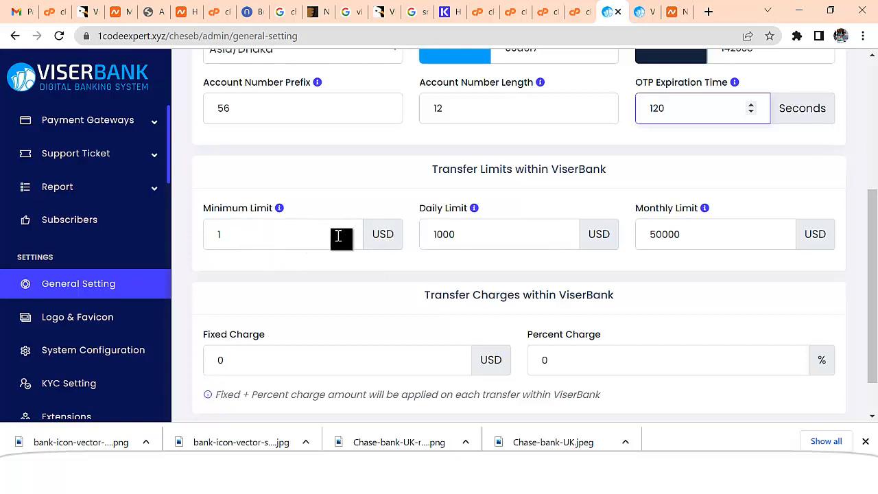
click(219, 235)
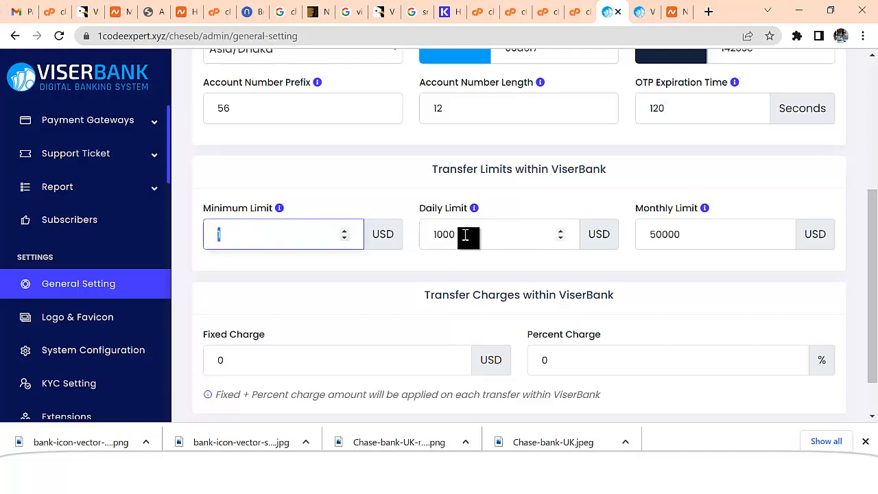
click(661, 234)
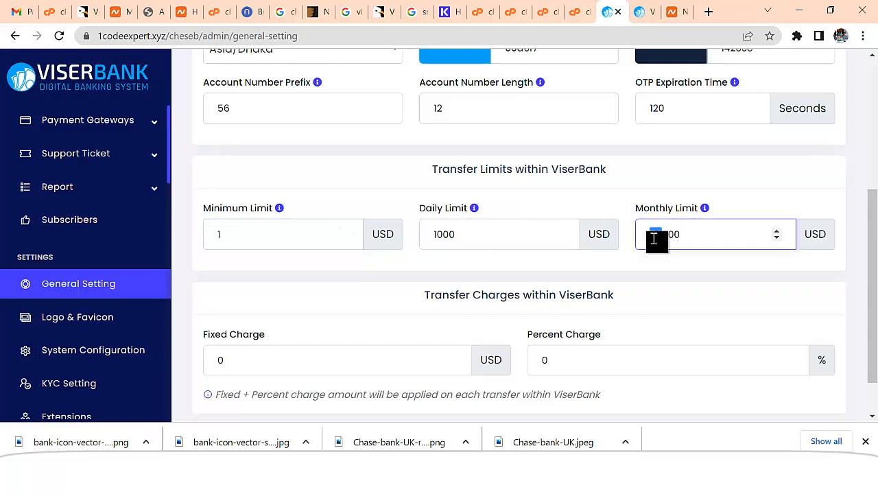
drag(659, 241, 648, 237)
text(200000)
drag(668, 237, 647, 235)
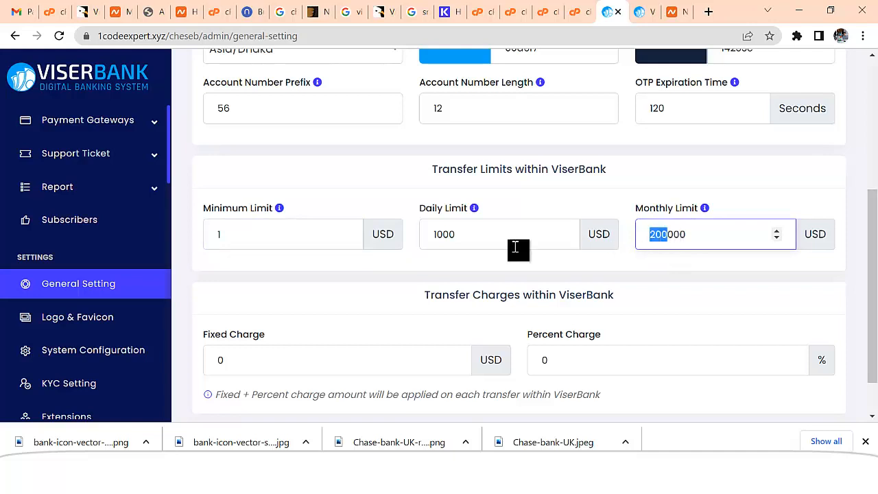
click(441, 236)
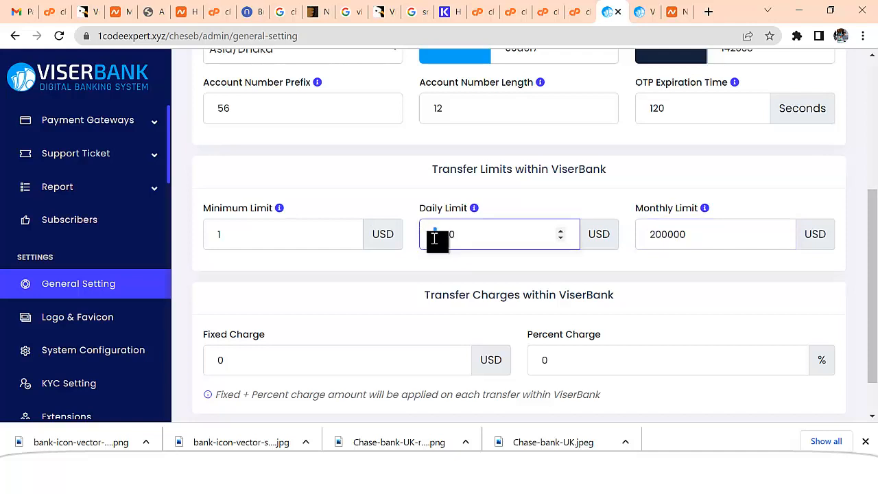
text(2)
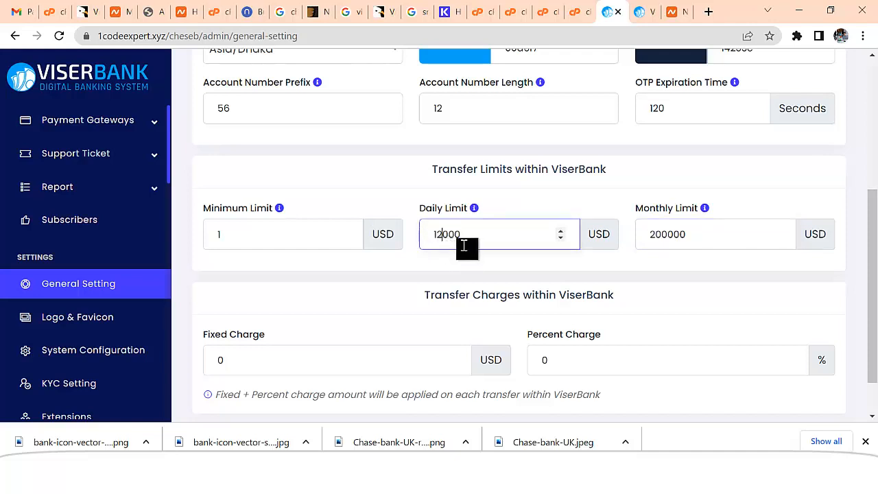
Set the transfer percent charge to 3% with fixed charge 0 and submit the settings
scroll(462, 276, down, 1)
click(282, 315)
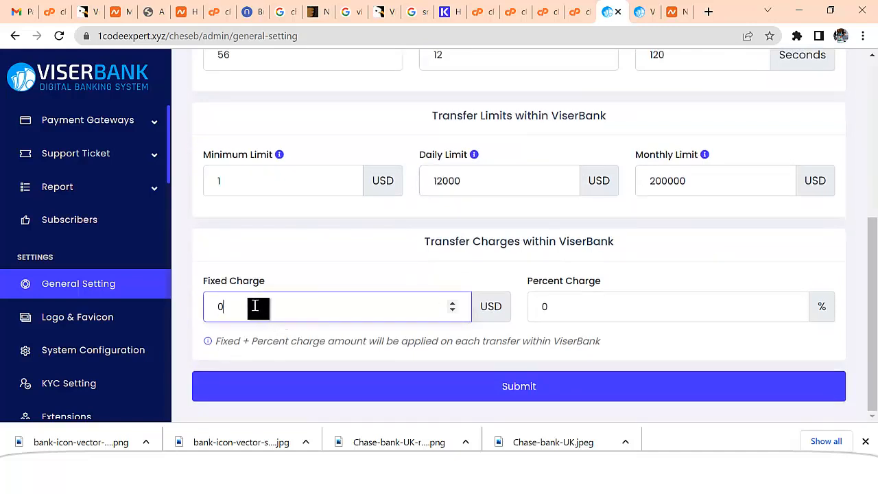
key(Tab)
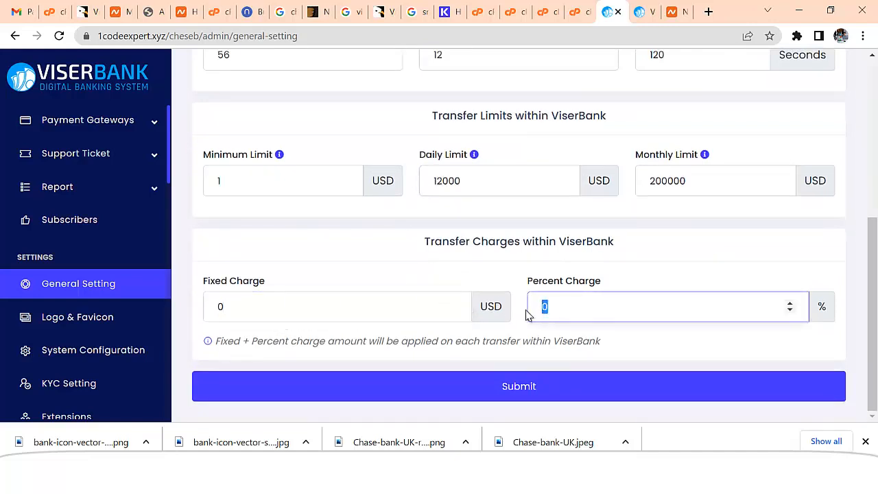
text(1)
key(BackSpace)
text(3)
click(530, 388)
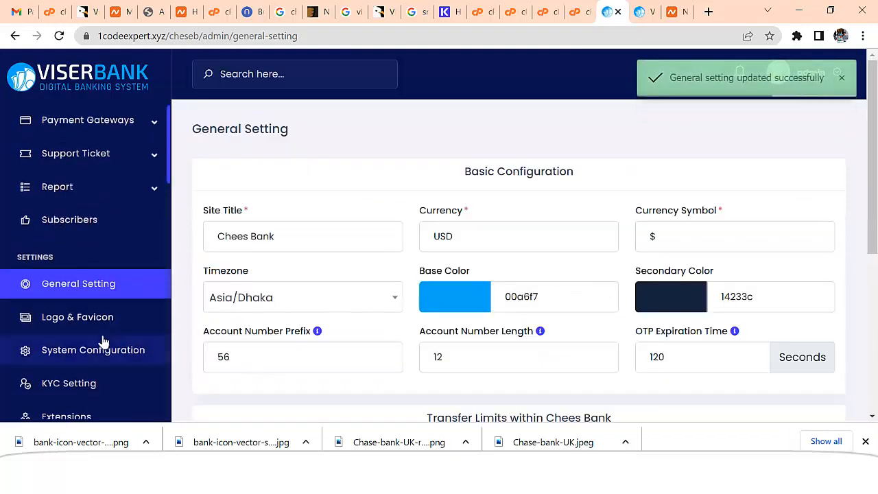
In Logo & Favicon, choose the CHISE BANK logo image (logo2) from the desktop
click(77, 323)
scroll(459, 273, down, 3)
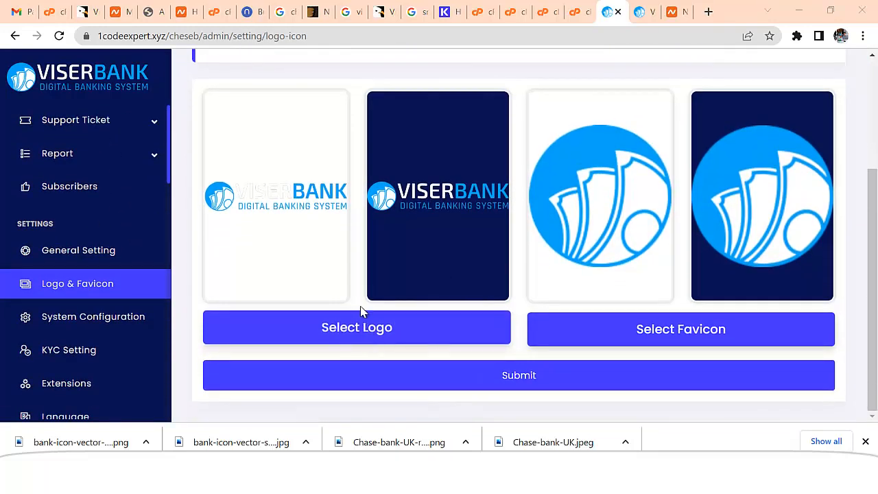
click(363, 313)
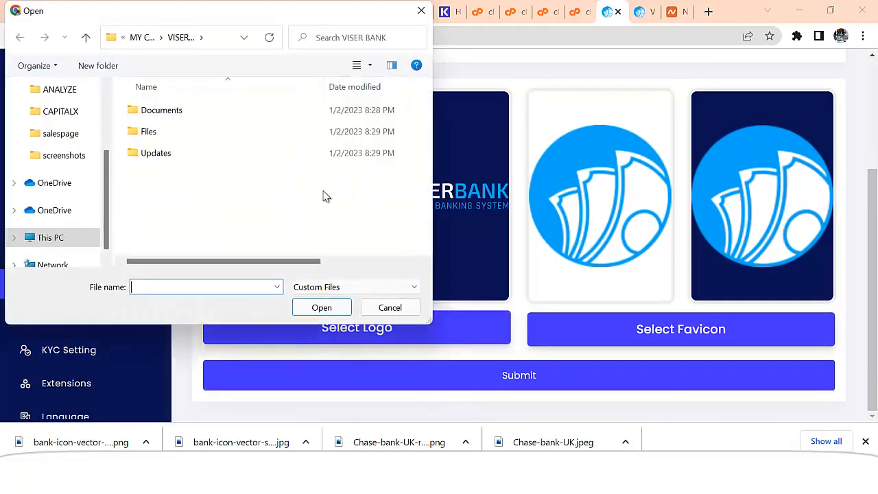
scroll(61, 140, up, 3)
click(59, 120)
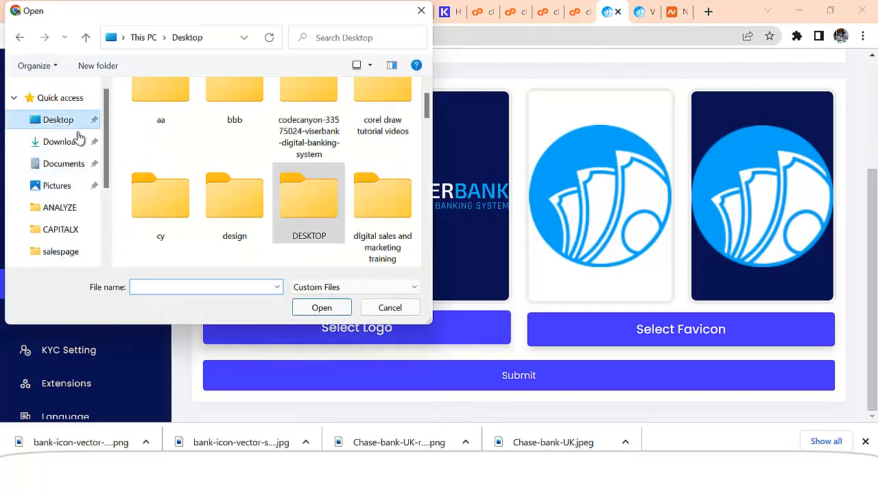
scroll(274, 199, down, 10)
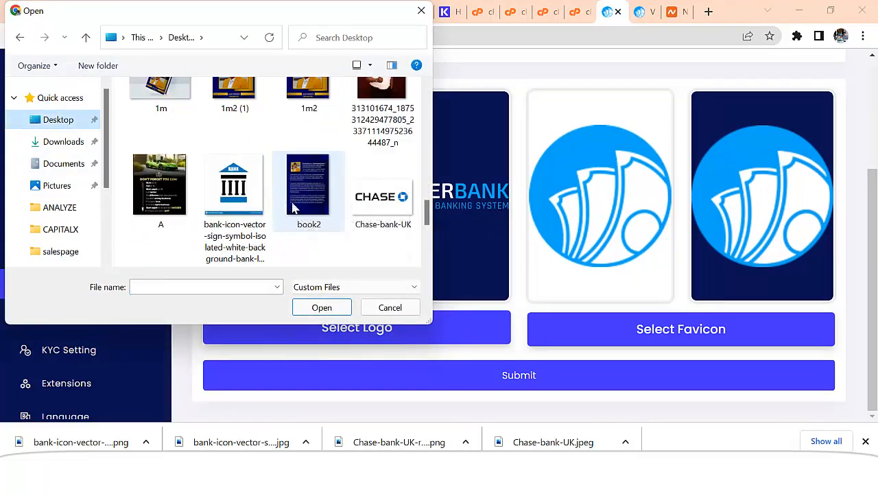
scroll(389, 223, down, 3)
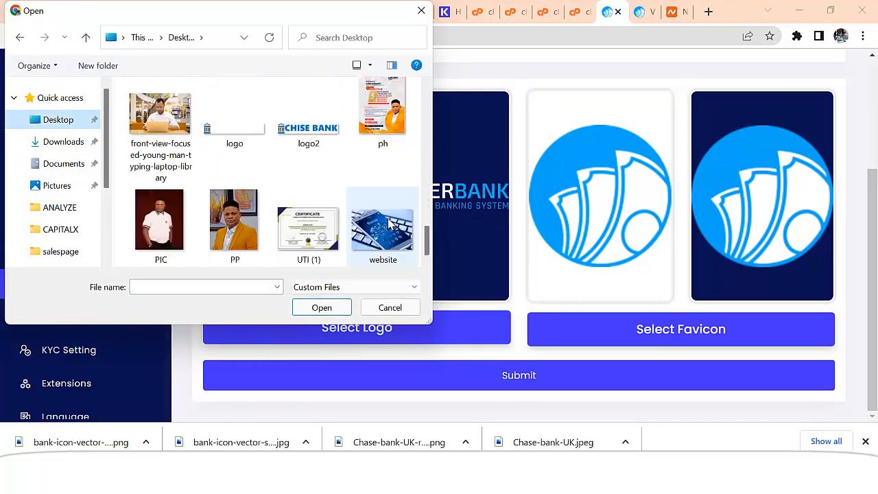
double_click(309, 132)
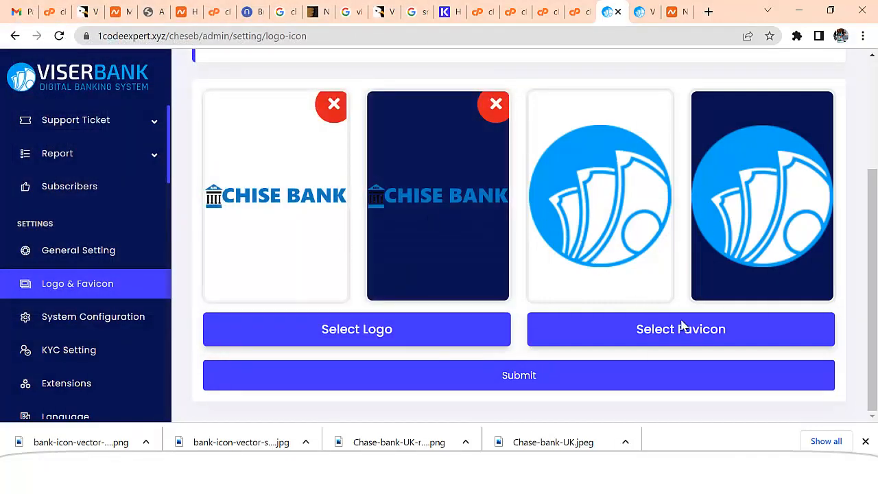
Choose the DAXICO favicon from Downloads and submit the new logo and favicon
click(707, 337)
scroll(254, 169, down, 5)
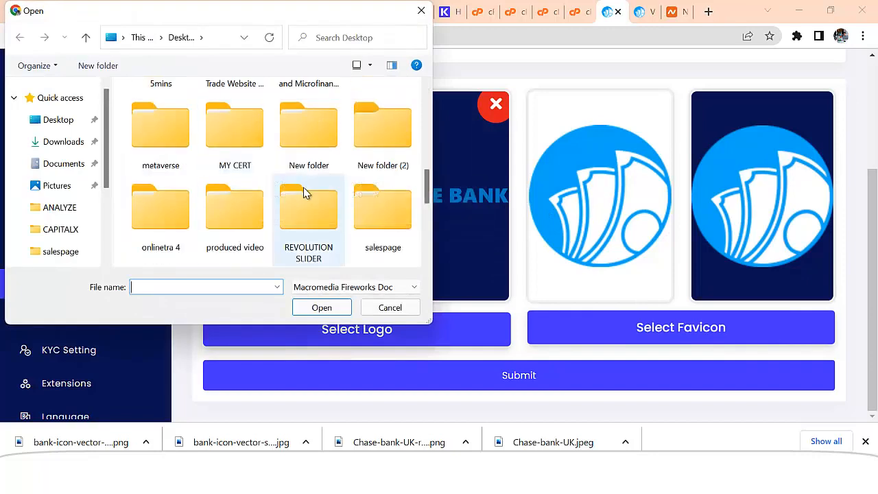
scroll(306, 192, down, 5)
scroll(310, 200, up, 10)
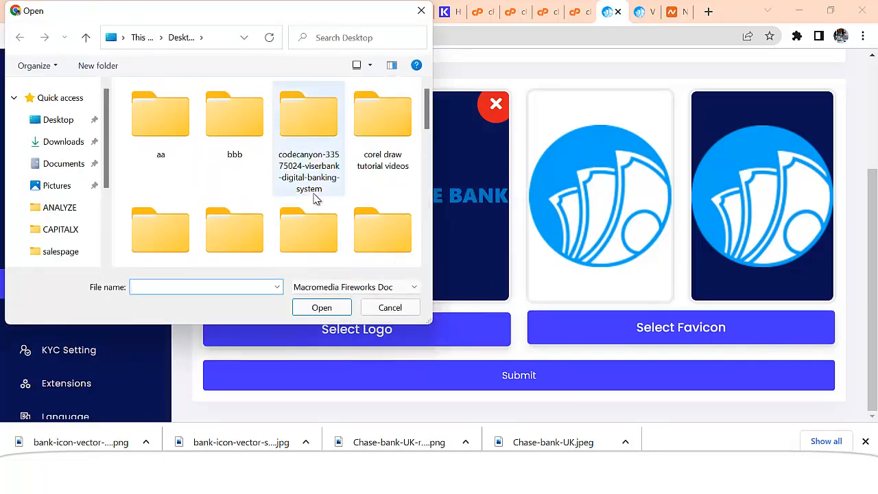
click(66, 142)
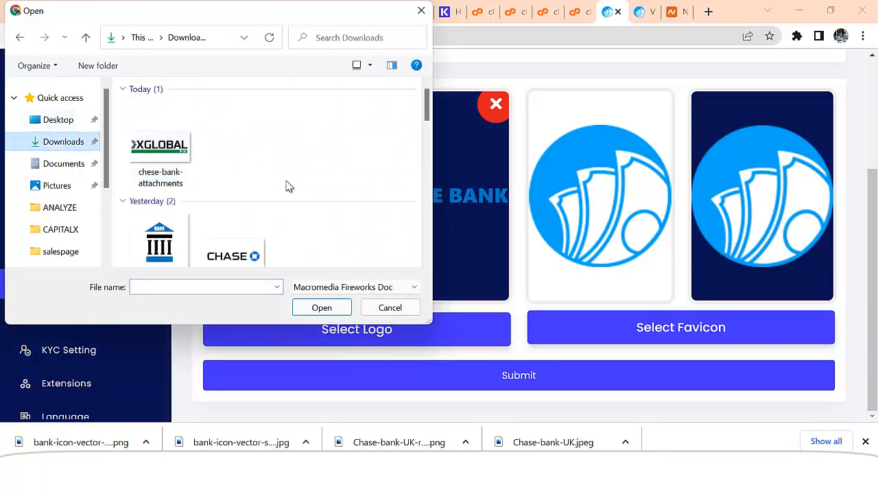
scroll(284, 183, down, 2)
double_click(157, 173)
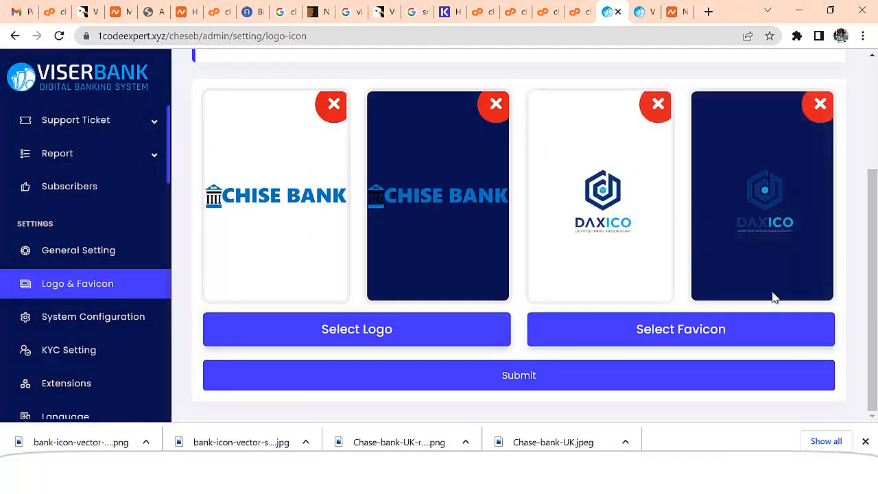
click(540, 378)
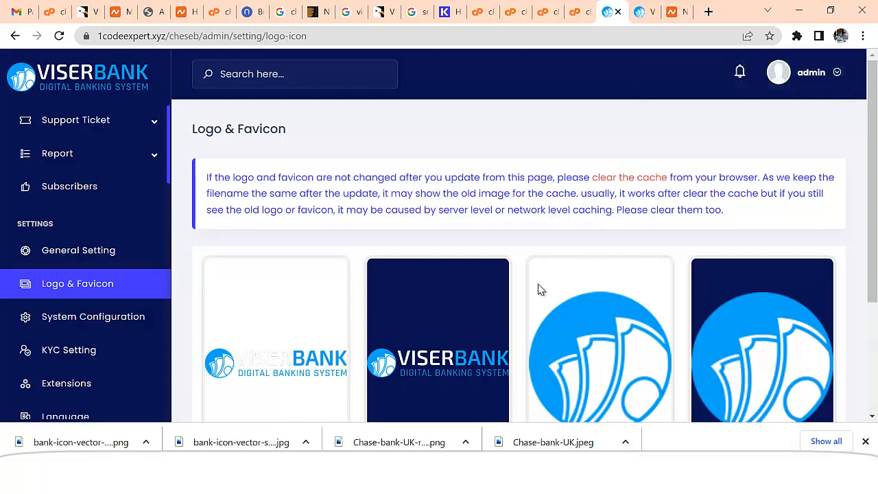
scroll(547, 276, down, 3)
scroll(364, 302, up, 2)
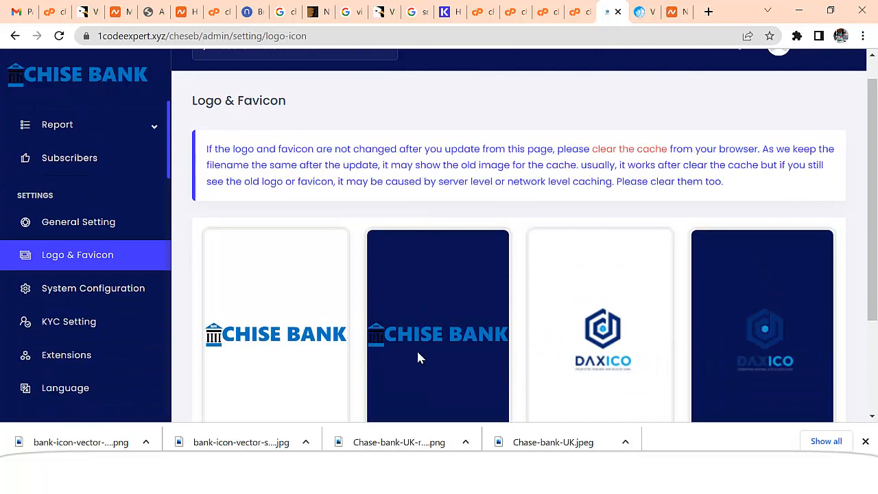
scroll(420, 153, down, 2)
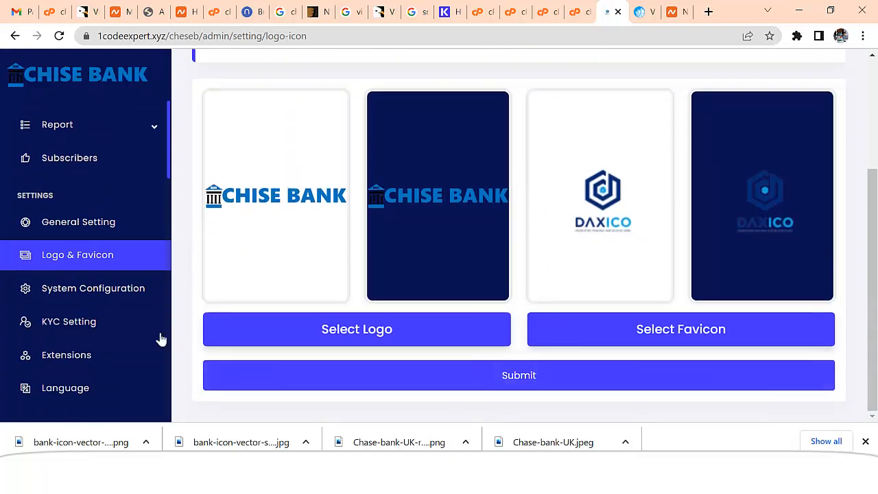
In System Configuration, keep user registration on and enable Force SSL and Force Secure Password
click(102, 295)
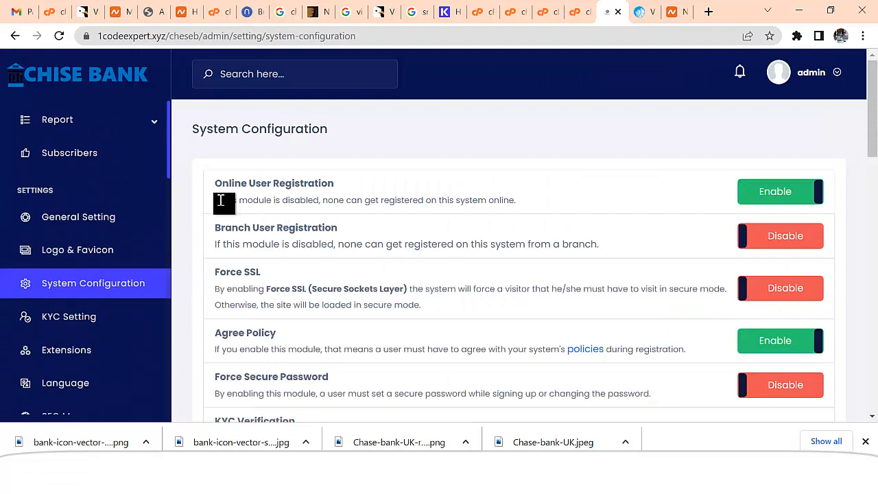
click(772, 195)
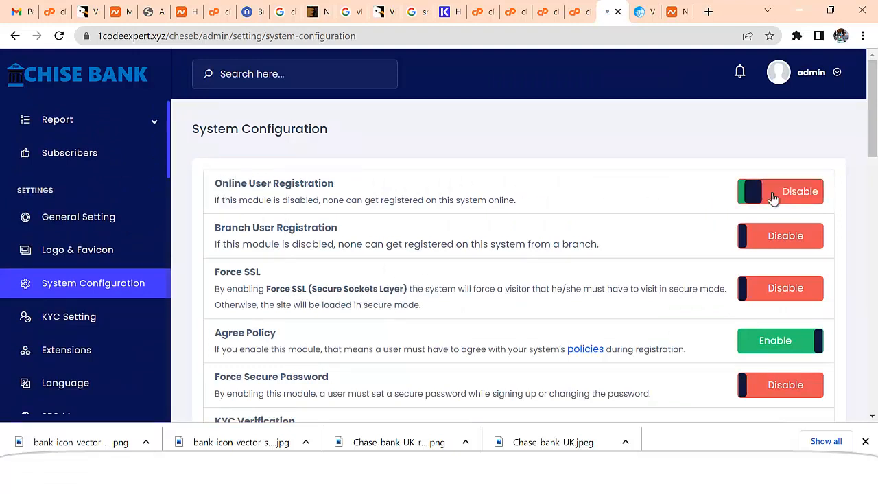
click(767, 199)
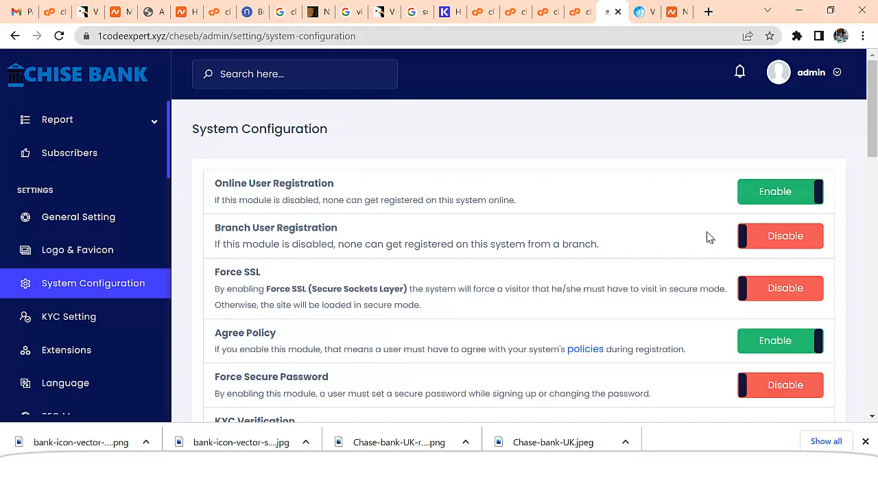
scroll(568, 263, down, 1)
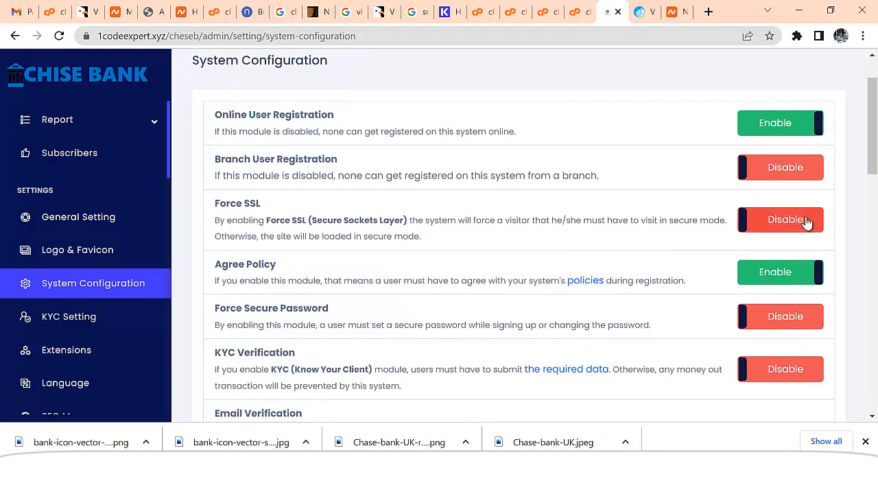
click(751, 222)
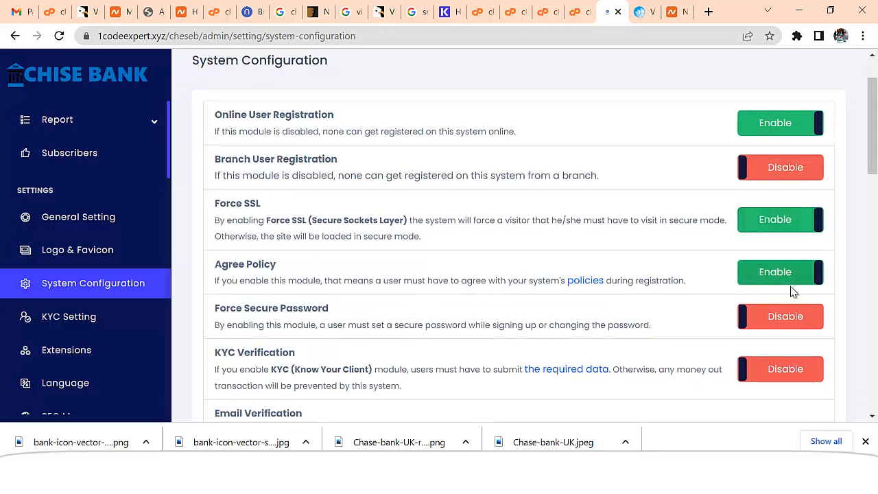
scroll(789, 288, down, 1)
click(758, 250)
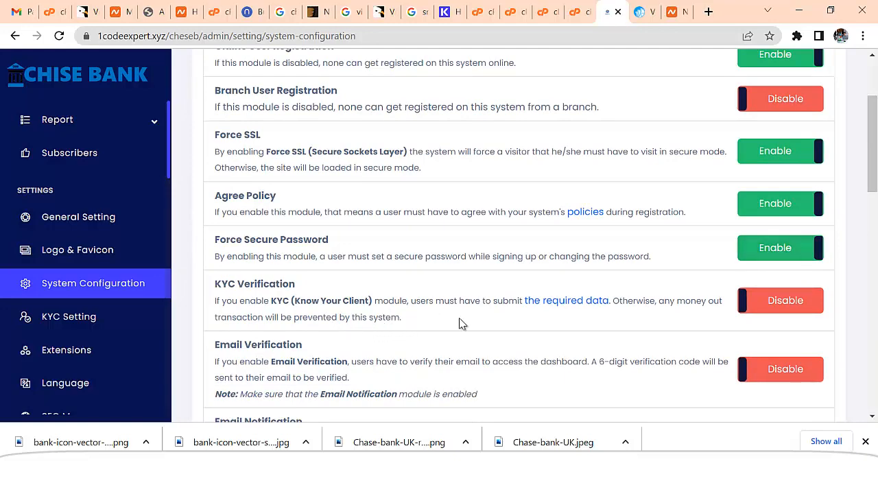
Enable KYC Verification and Email Notification, leaving Email and Mobile Verification disabled
scroll(488, 302, down, 1)
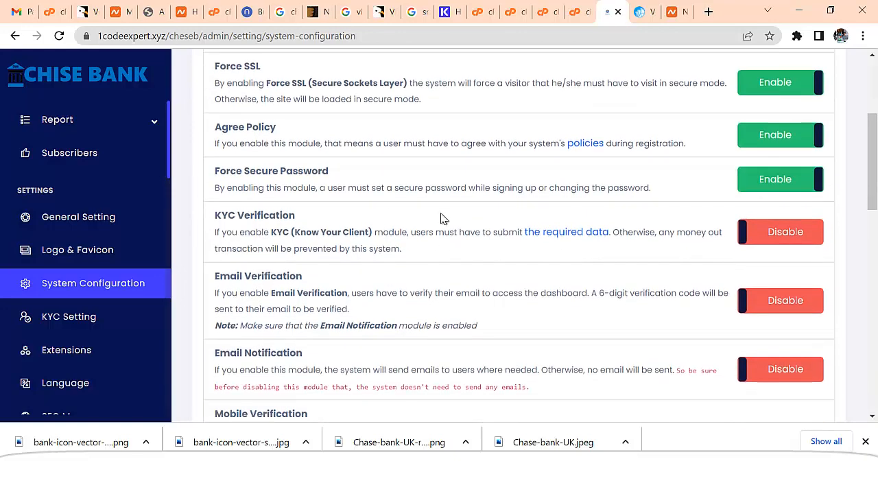
click(790, 246)
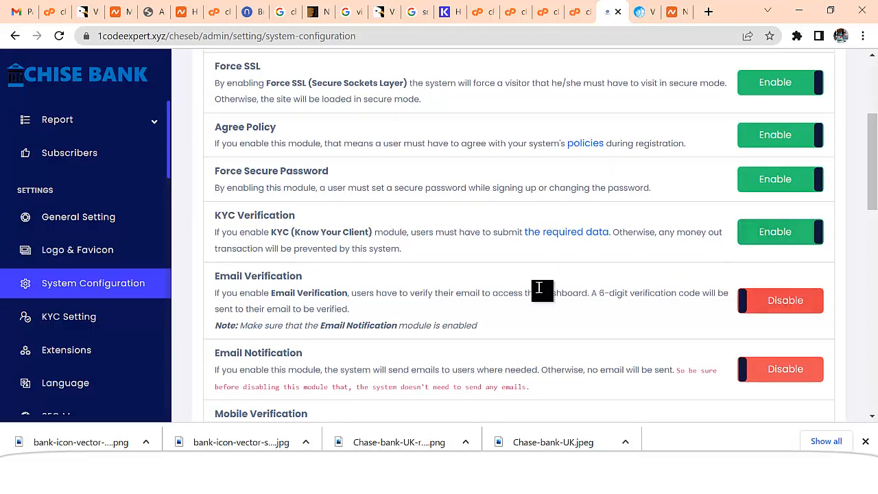
scroll(702, 276, down, 1)
scroll(782, 247, down, 1)
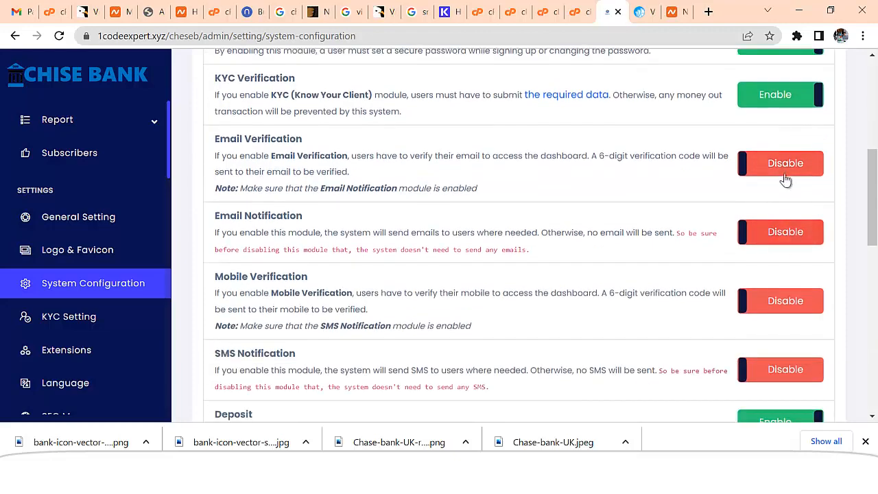
click(784, 173)
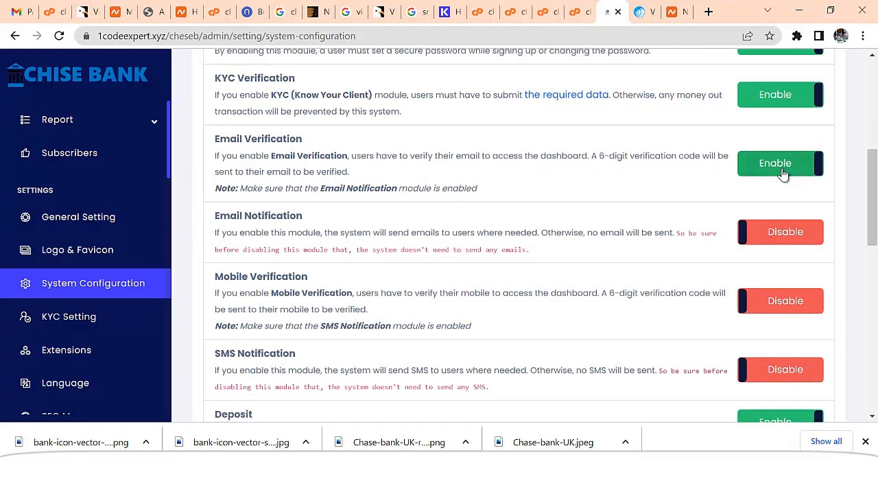
click(782, 168)
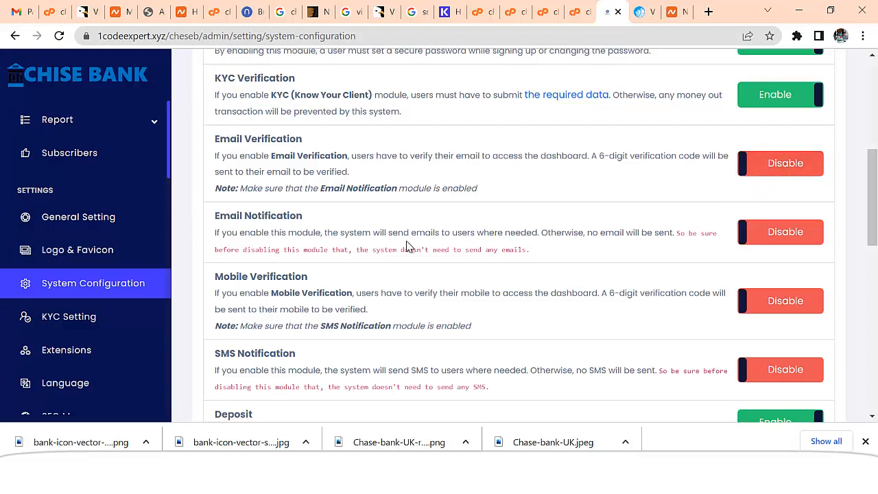
click(782, 237)
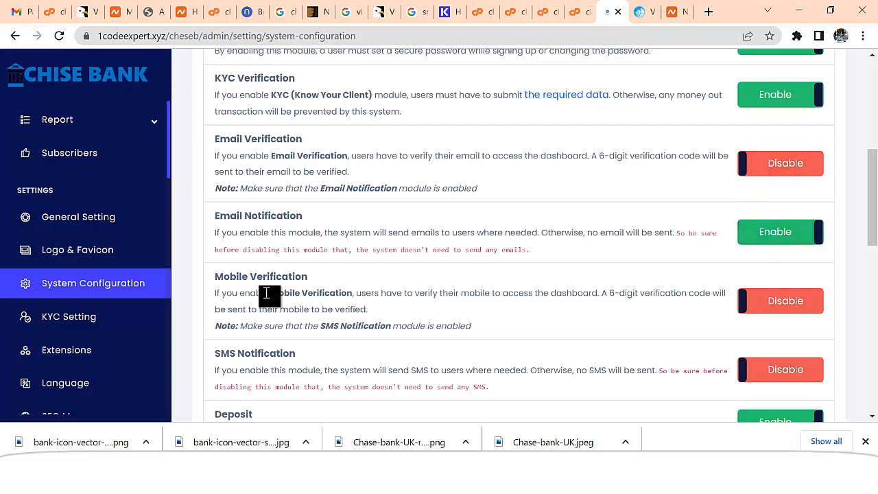
click(781, 305)
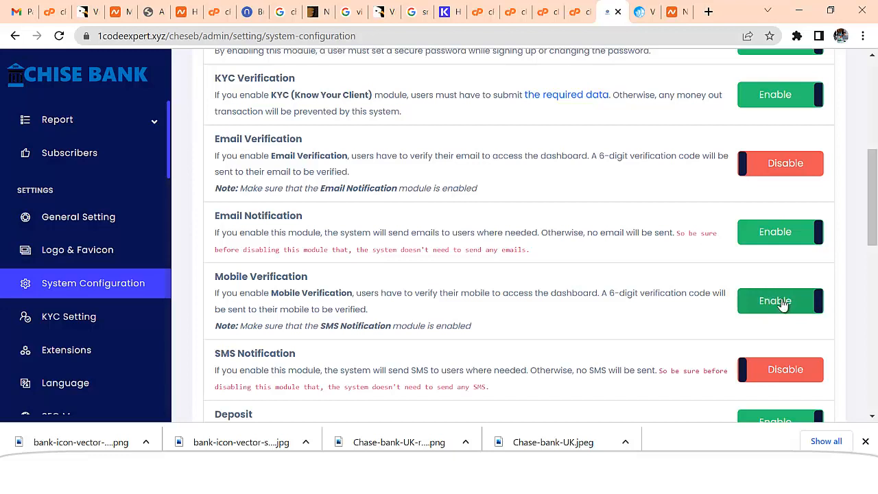
click(771, 303)
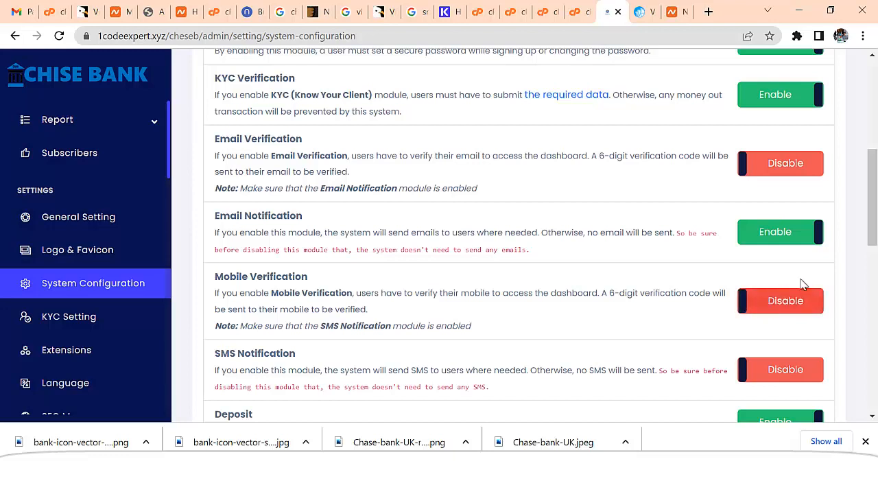
Submit the System Configuration, then go to KYC Setting with Name of Father, Name of Mother and Gender fields
drag(873, 197, 875, 221)
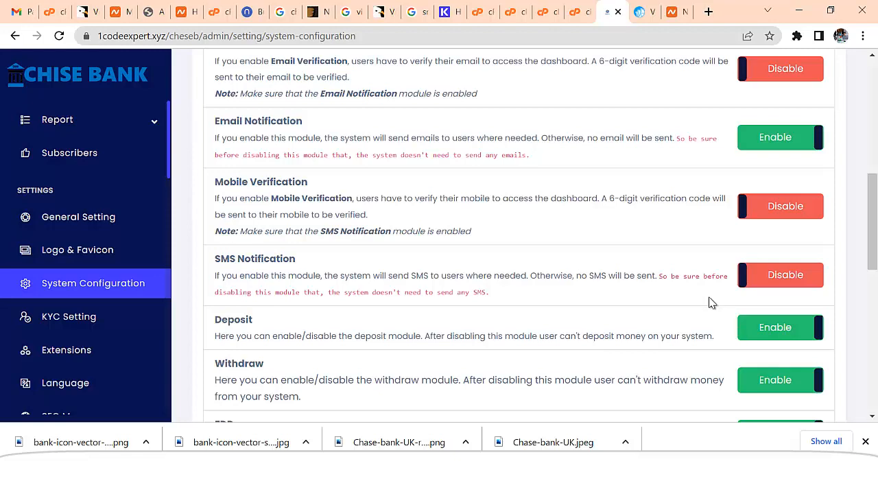
scroll(711, 306, down, 1)
scroll(337, 257, down, 1)
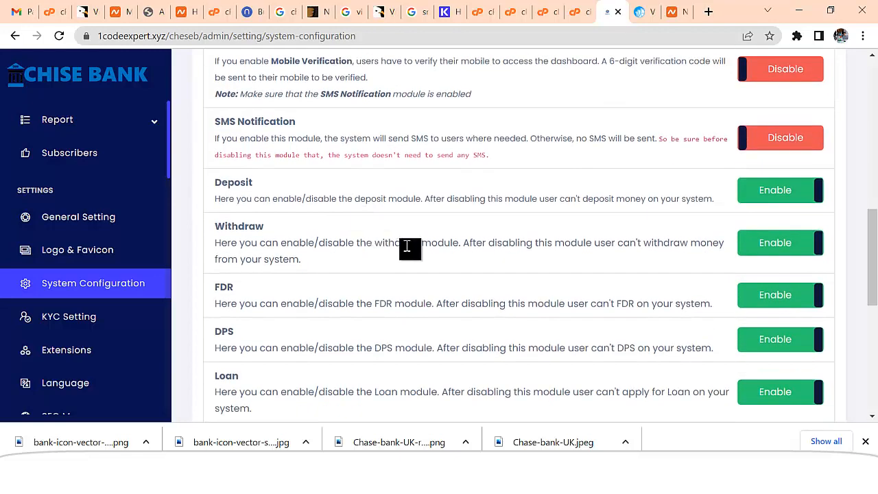
scroll(427, 279, down, 1)
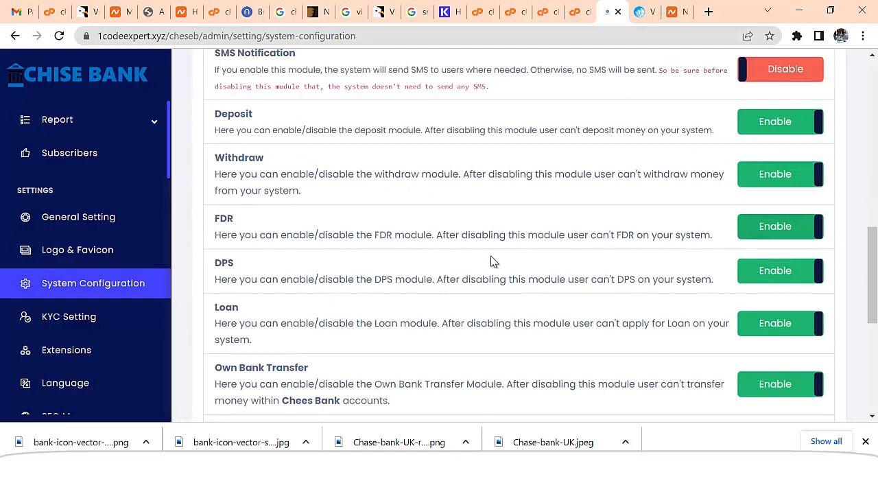
scroll(439, 239, down, 1)
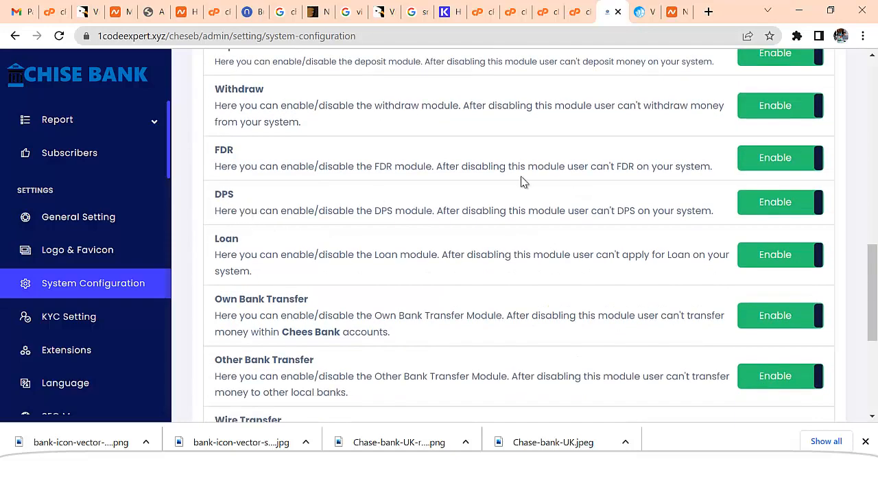
scroll(588, 235, down, 1)
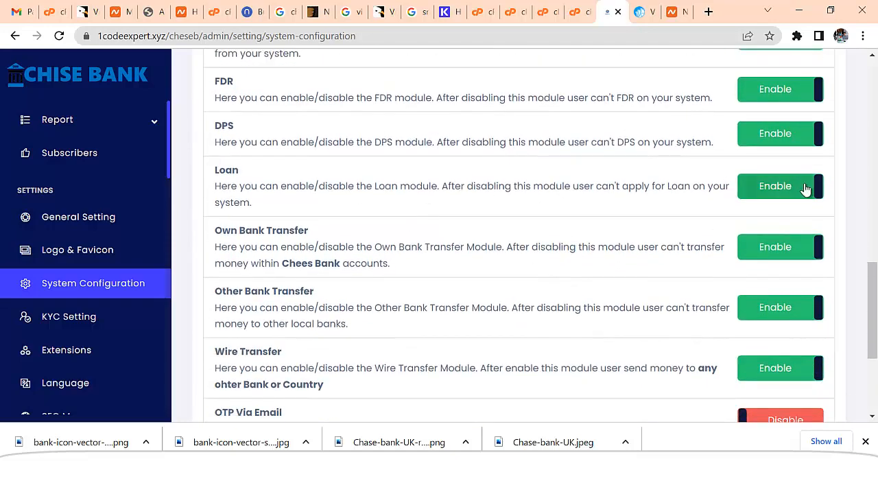
scroll(806, 189, down, 1)
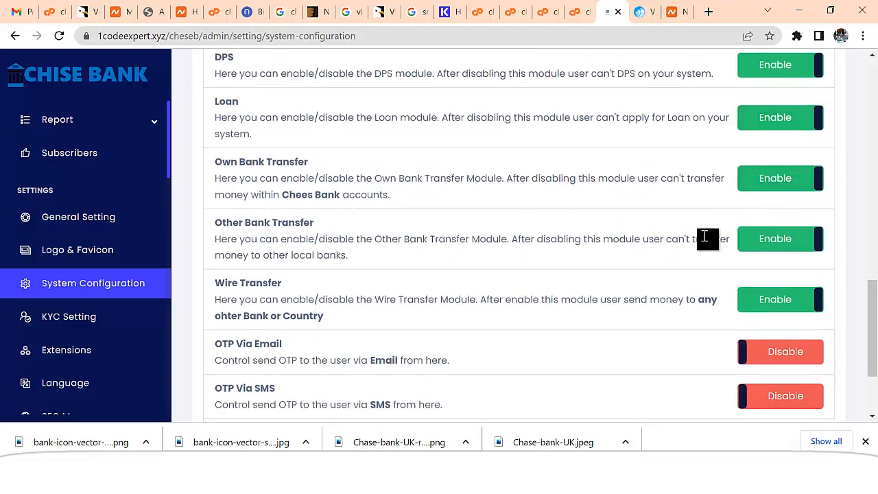
scroll(758, 262, down, 1)
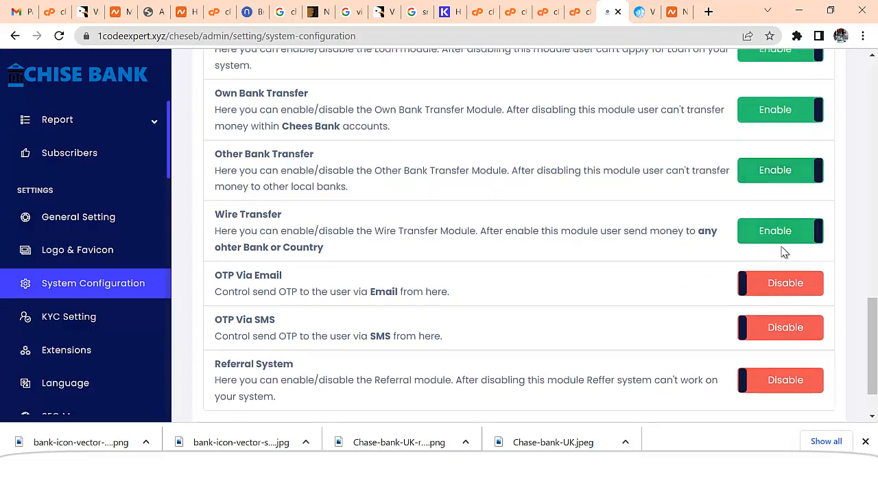
scroll(691, 293, down, 1)
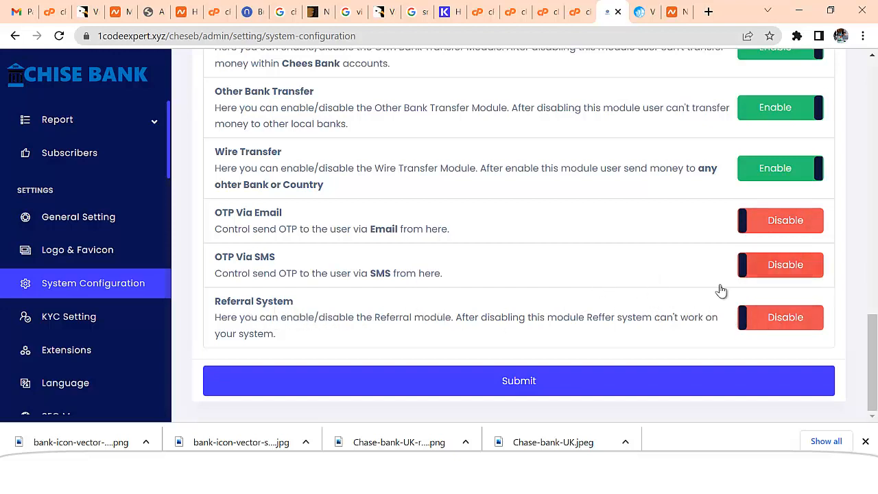
click(500, 386)
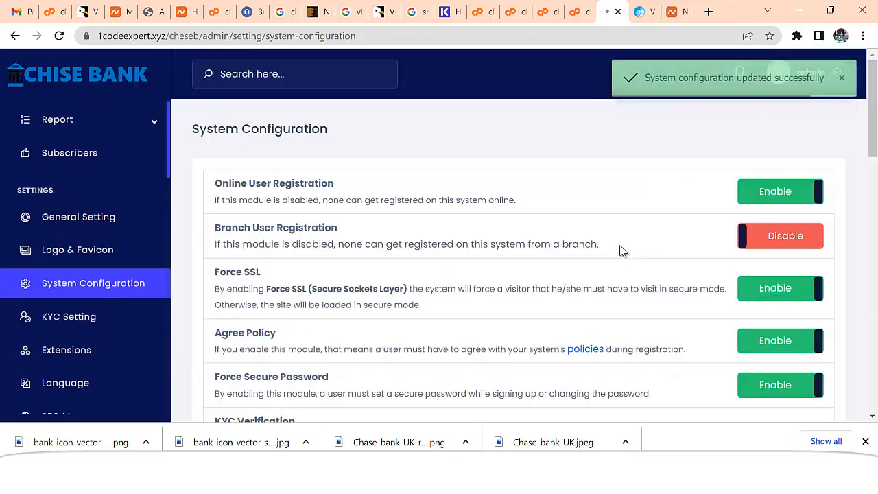
click(86, 320)
scroll(454, 273, down, 1)
Rename the KYC field Name of Father to First Name and update it
click(327, 218)
click(522, 220)
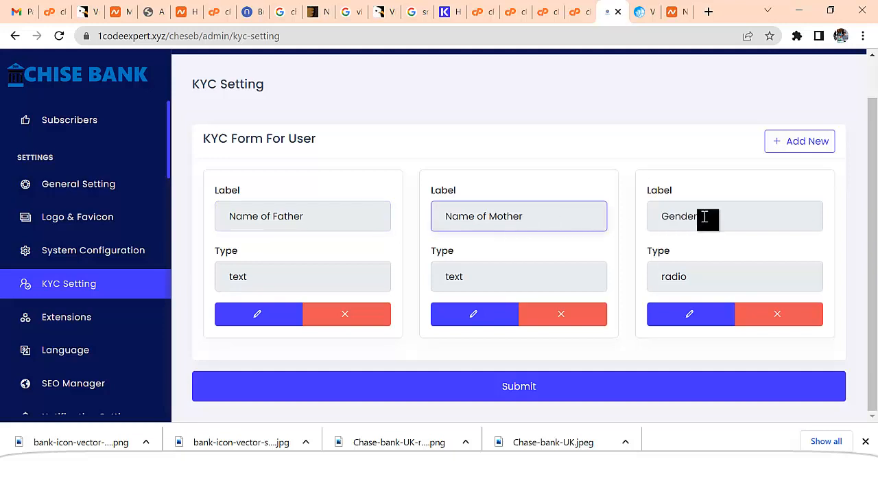
click(264, 316)
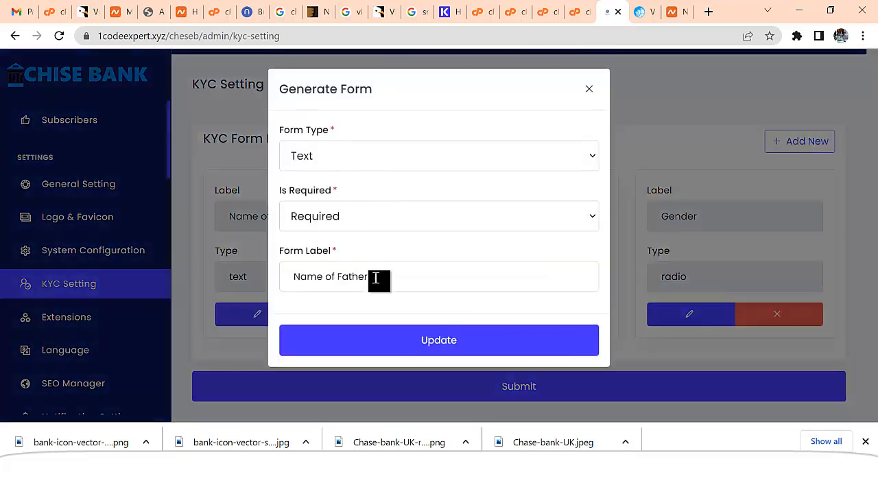
triple_click(326, 277)
text(First)
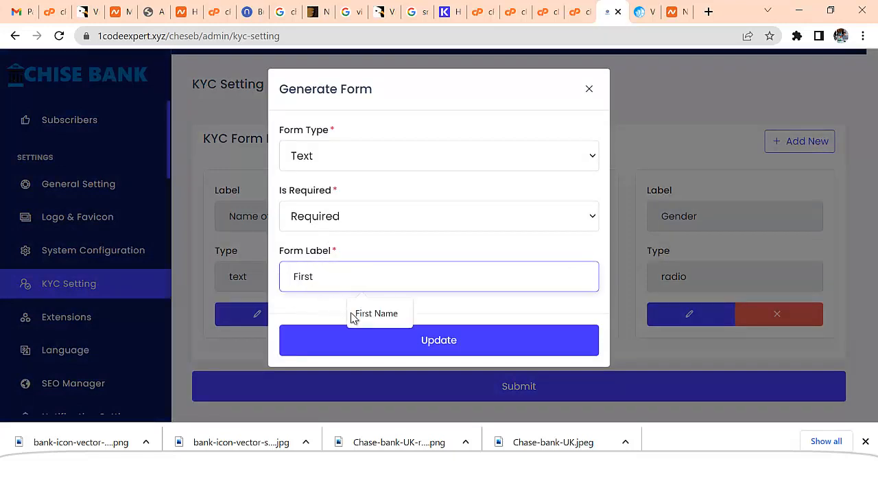
text( Name)
click(350, 317)
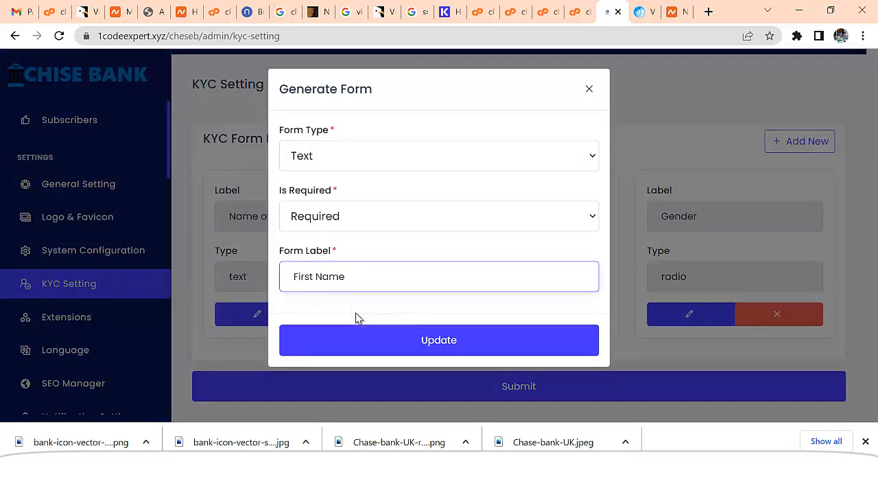
click(390, 348)
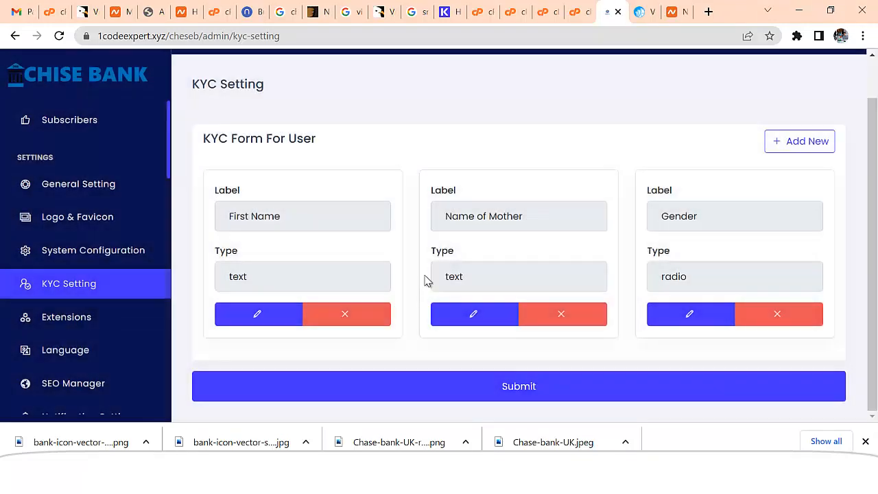
Rename Name of Mother to Last Name, then re-save the Gender field unchanged
click(476, 317)
drag(376, 276, 284, 295)
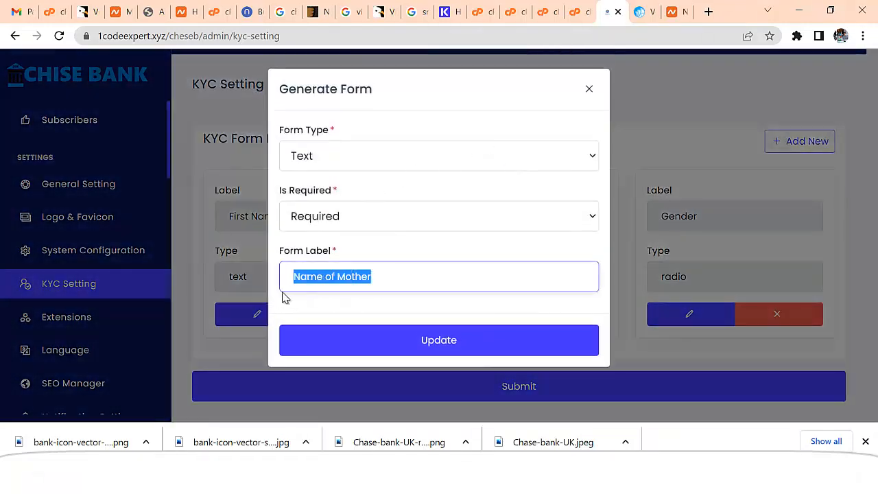
text(Last Na)
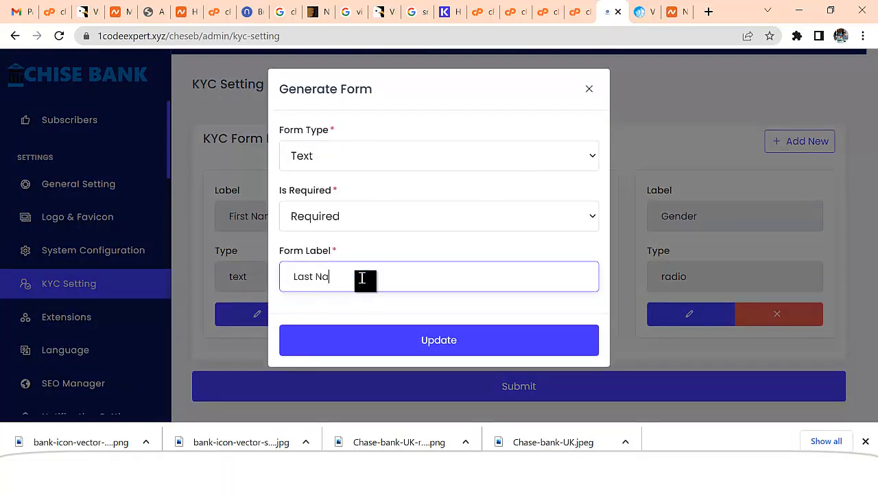
text(me)
click(382, 348)
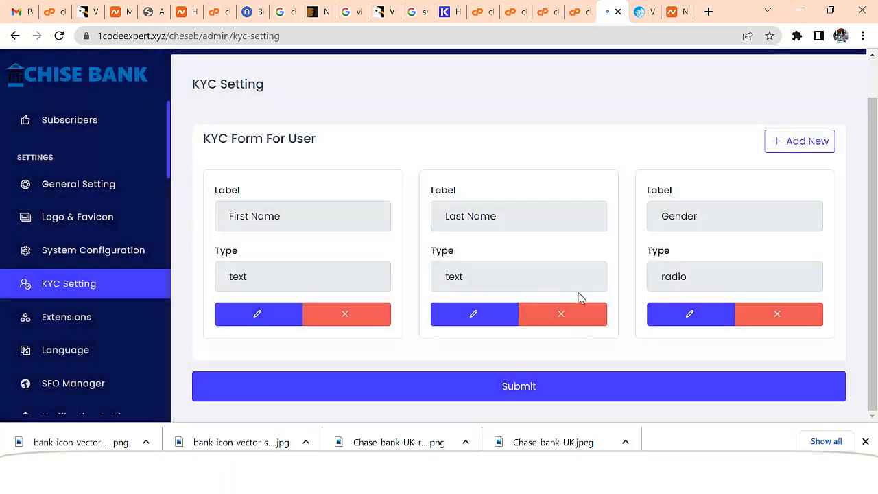
click(682, 322)
scroll(388, 281, down, 1)
scroll(383, 286, down, 1)
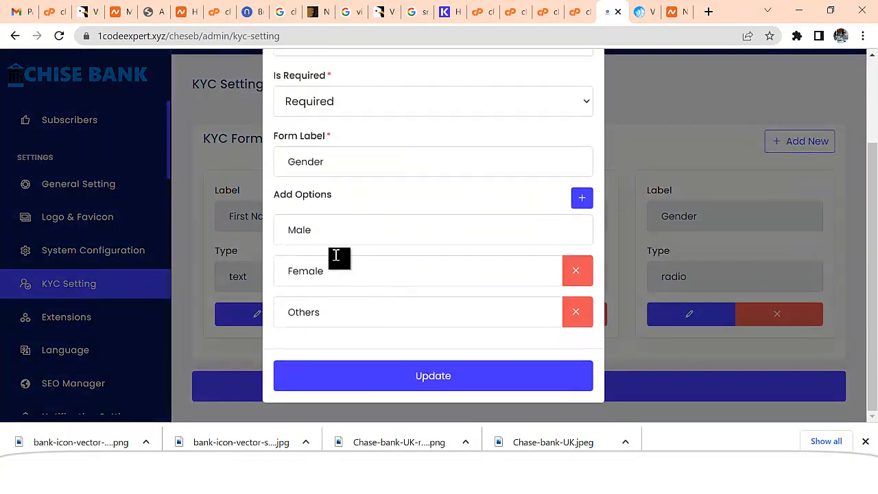
click(451, 377)
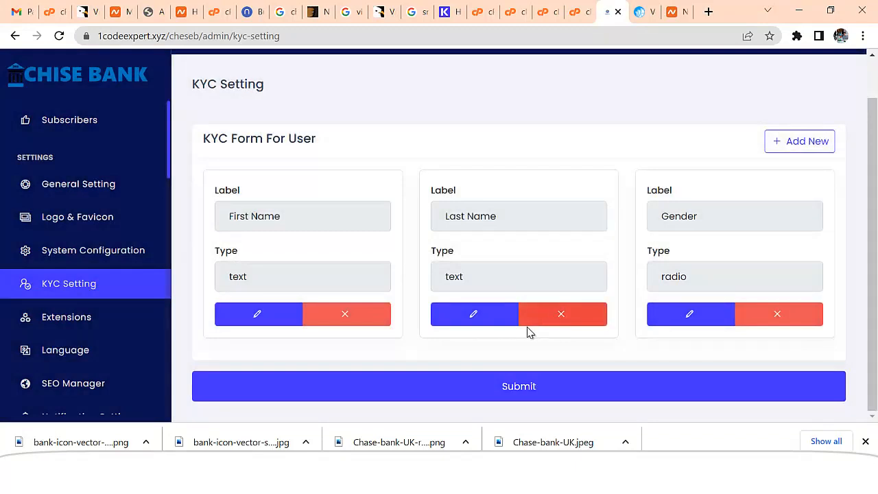
Add a new required File-type KYC field labelled Upload Govt ID
click(774, 145)
click(322, 155)
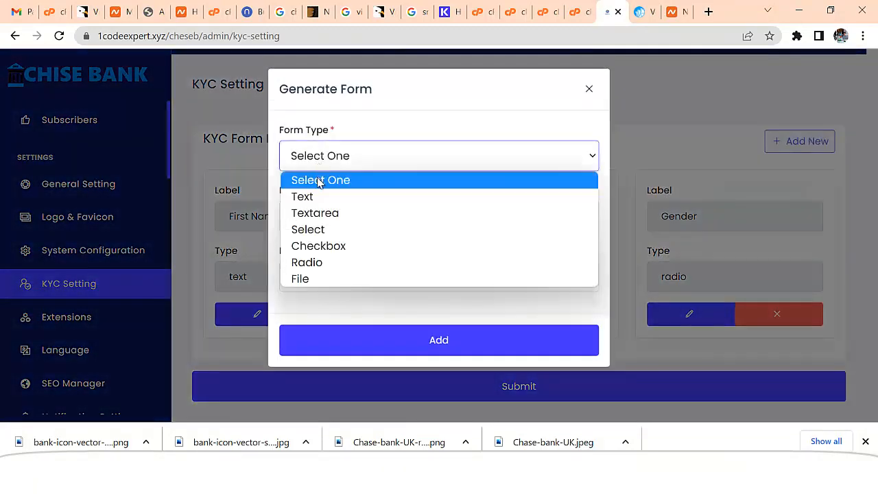
click(315, 278)
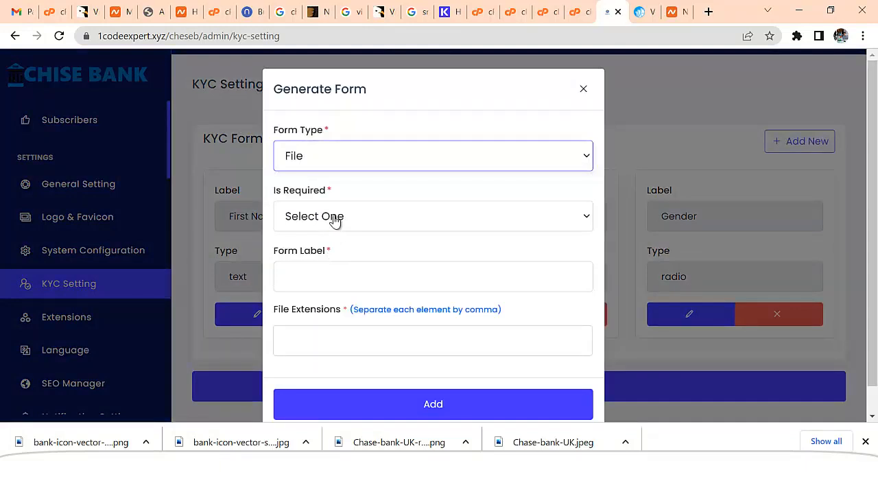
click(335, 218)
click(336, 256)
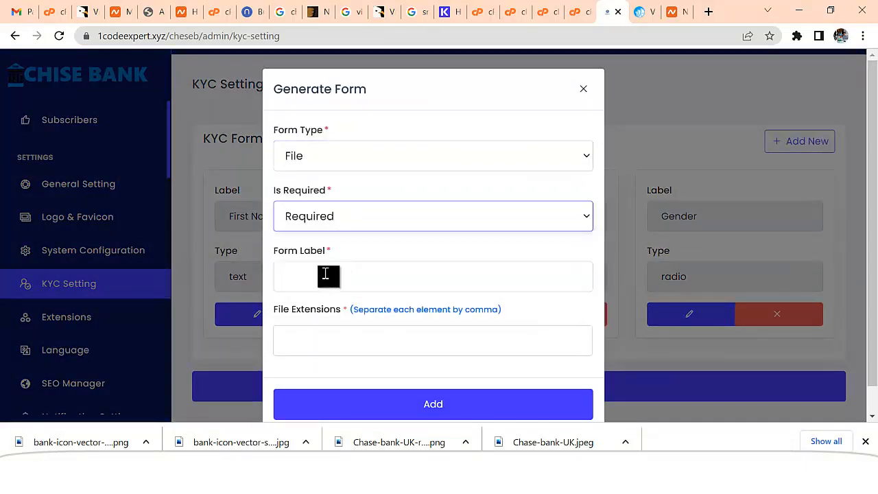
click(327, 275)
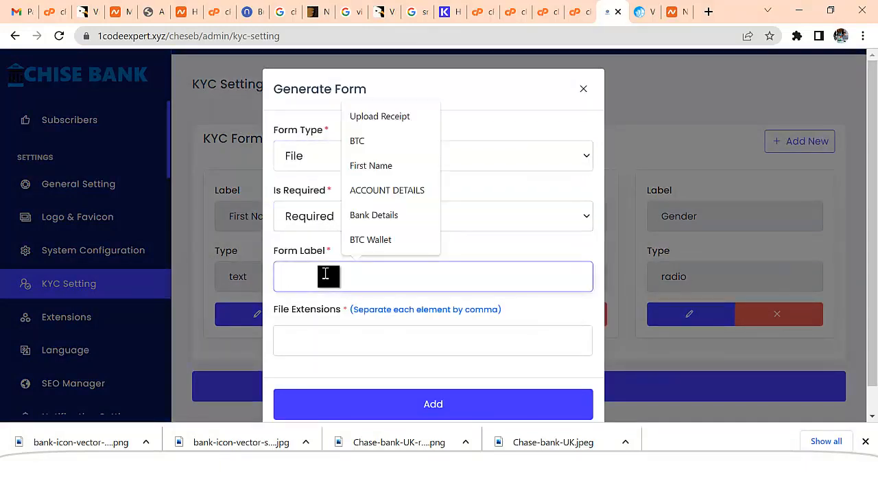
text(Uploa)
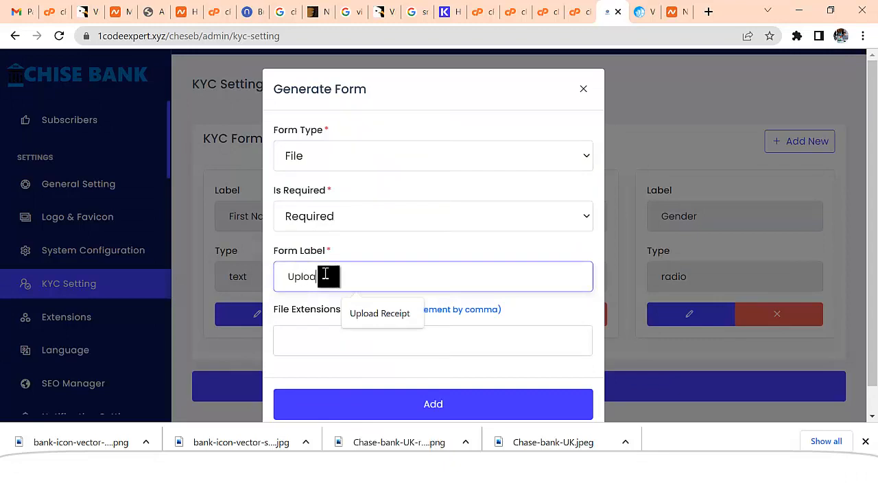
text(d I)
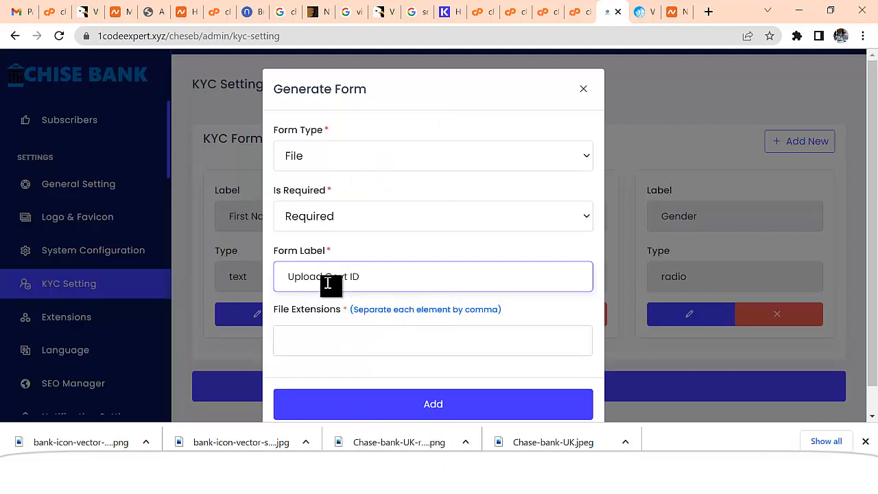
Allow JPG, JPEG and PNG extensions for the field and add it to the form
click(319, 342)
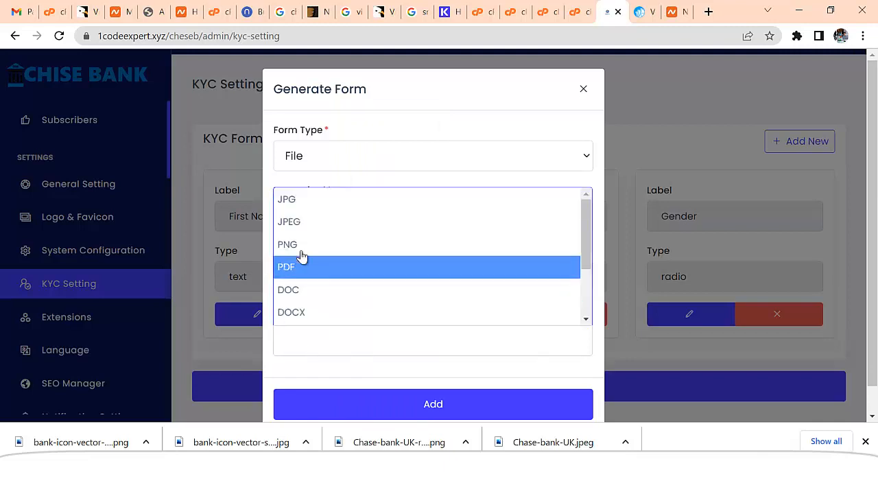
click(301, 200)
click(336, 342)
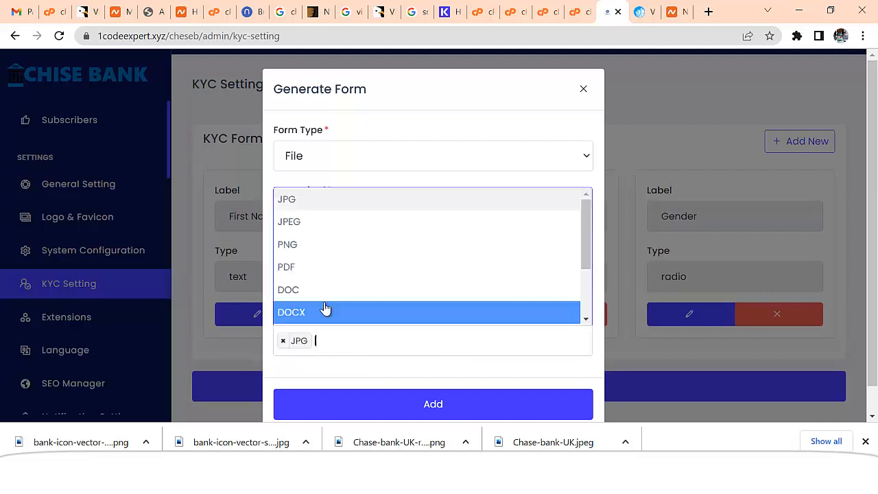
click(310, 223)
click(371, 339)
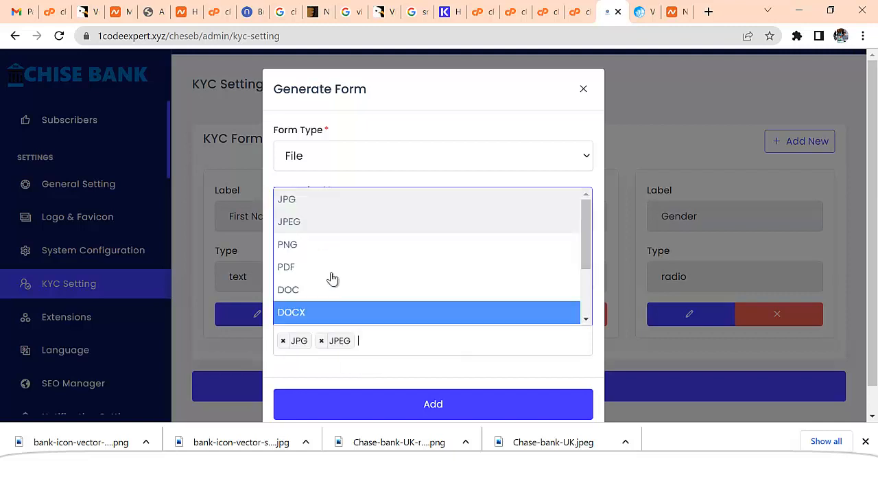
click(310, 242)
scroll(522, 286, down, 1)
click(441, 377)
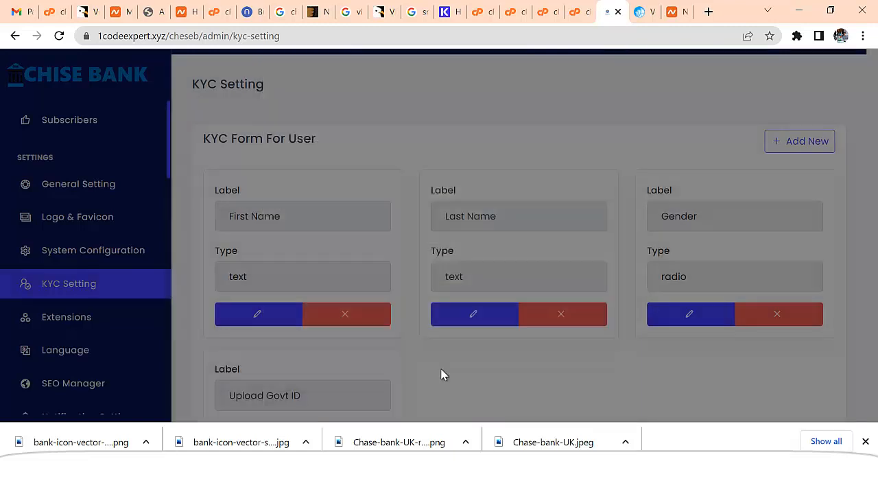
scroll(461, 319, down, 2)
scroll(459, 319, down, 1)
scroll(686, 206, up, 3)
scroll(664, 262, down, 3)
Save the KYC form and review the Custom Captcha settings without changing them
click(550, 382)
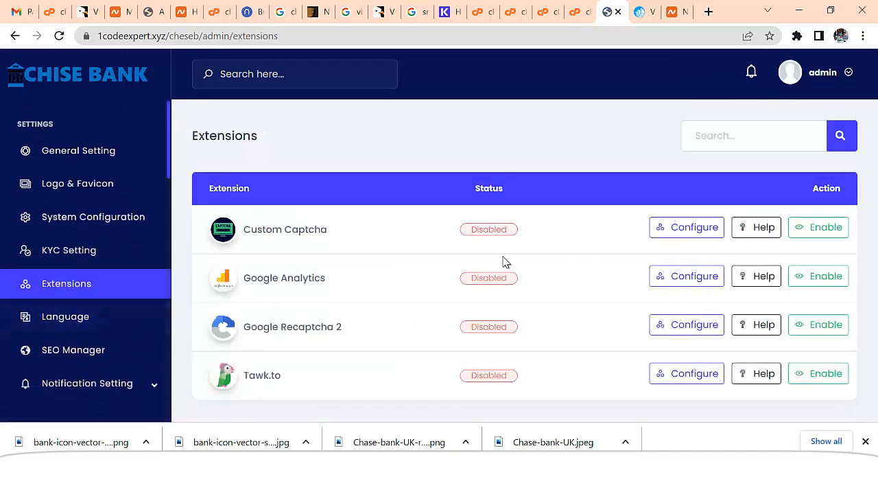
click(708, 229)
click(337, 157)
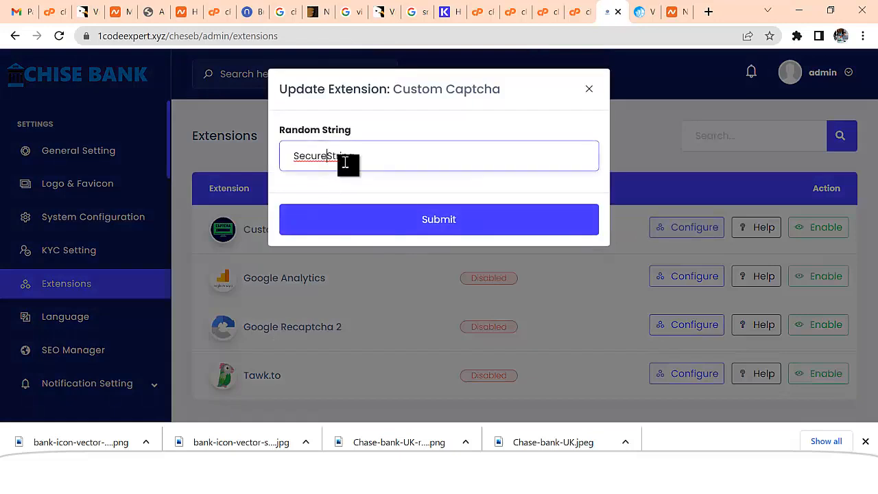
click(589, 90)
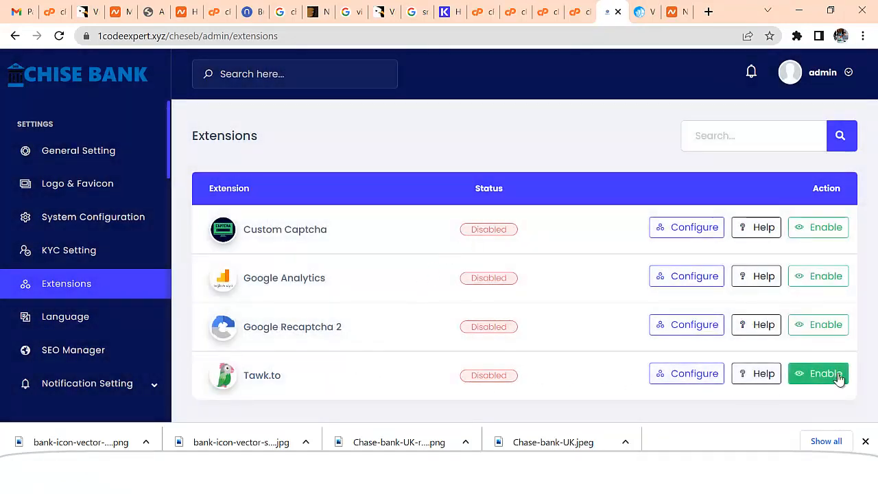
Inspect the Tawk.to app key and close its settings without saving
click(703, 378)
click(347, 158)
drag(347, 157, 287, 159)
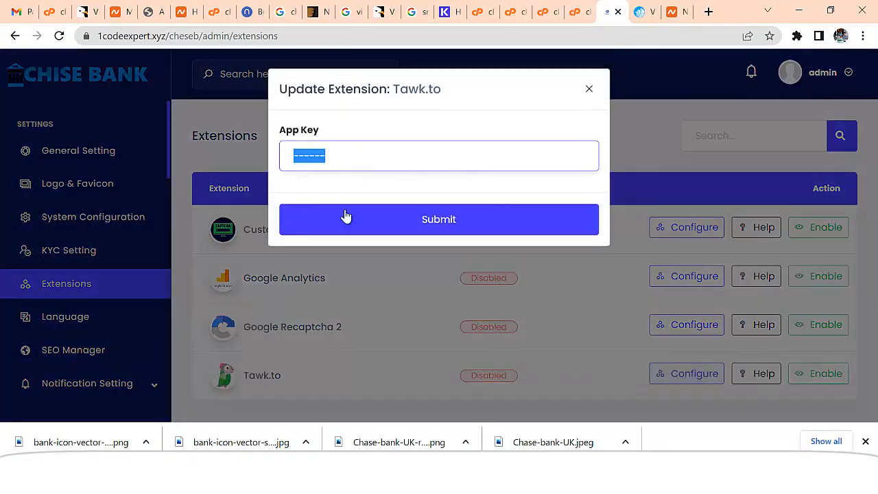
click(588, 89)
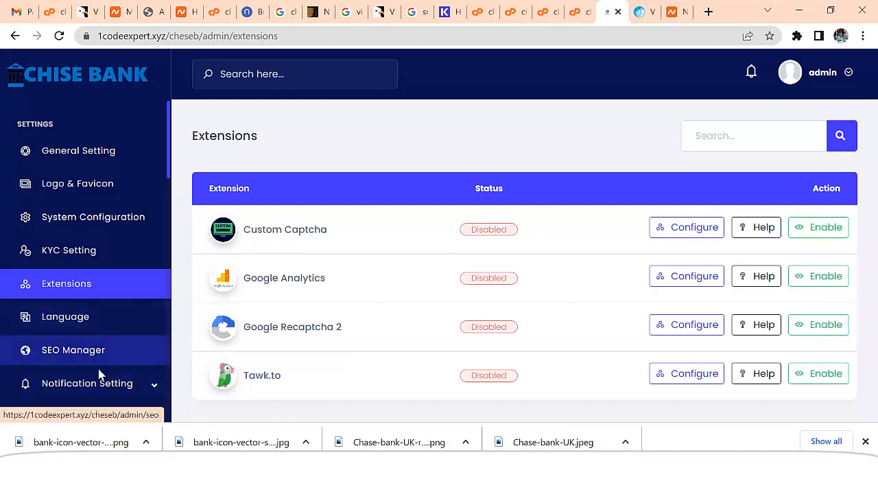
scroll(165, 362, down, 5)
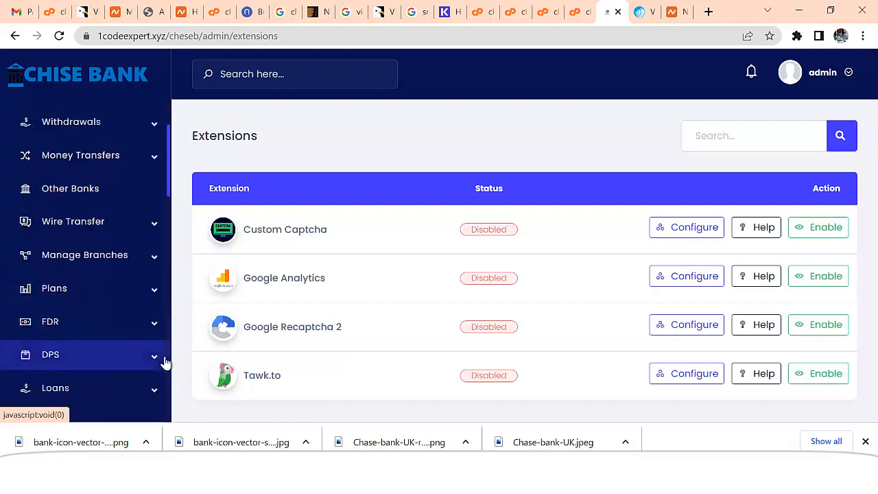
scroll(148, 350, down, 4)
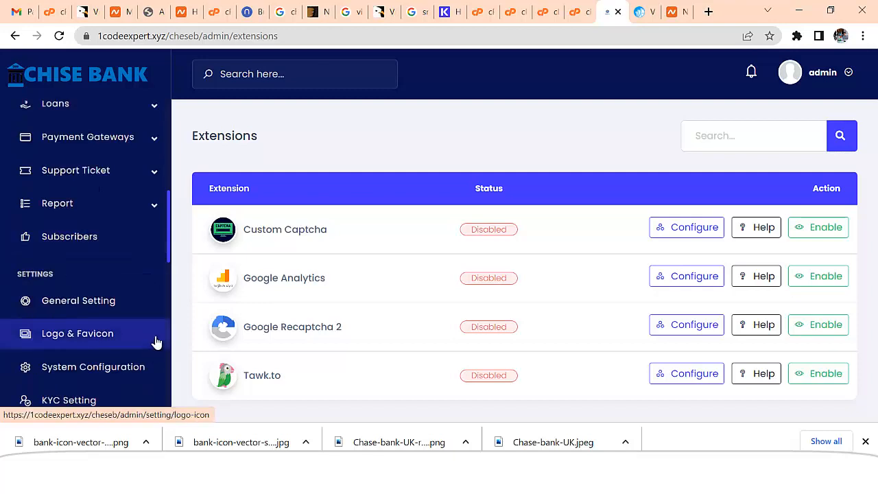
scroll(157, 341, down, 5)
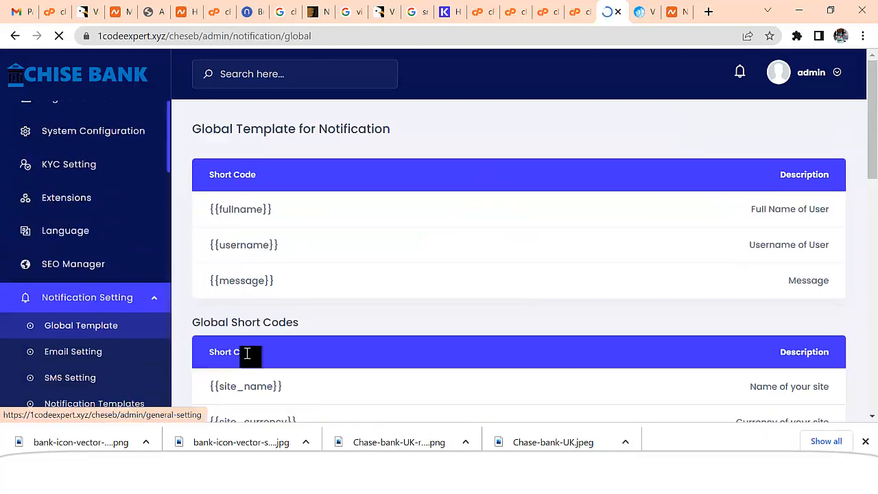
Delete the VISERLAB demo logo from the global template's email body
scroll(491, 291, down, 8)
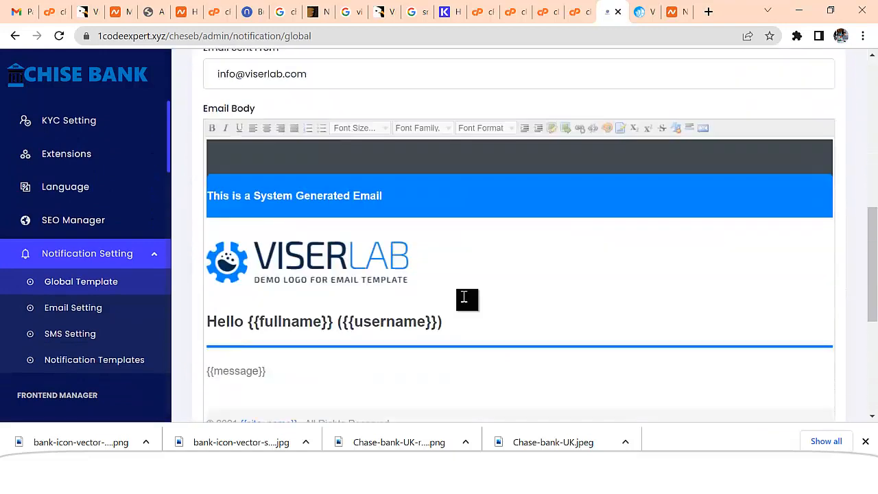
drag(417, 205, 232, 210)
key(Delete)
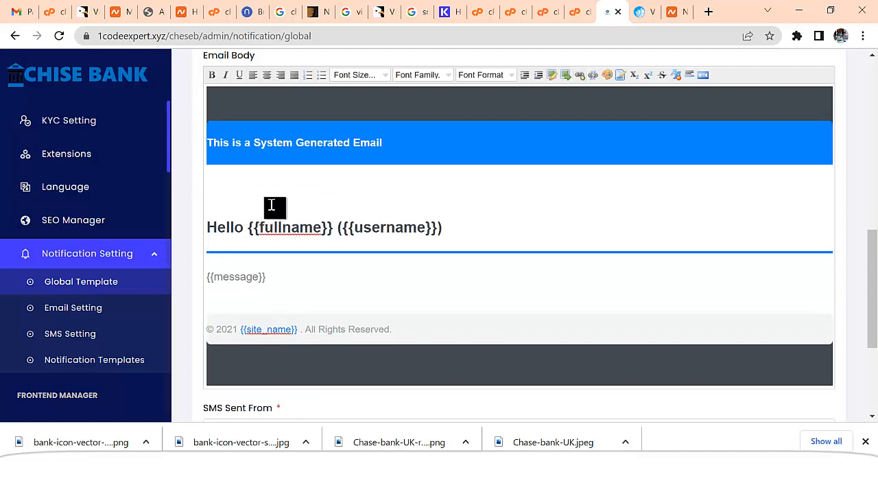
scroll(559, 156, up, 1)
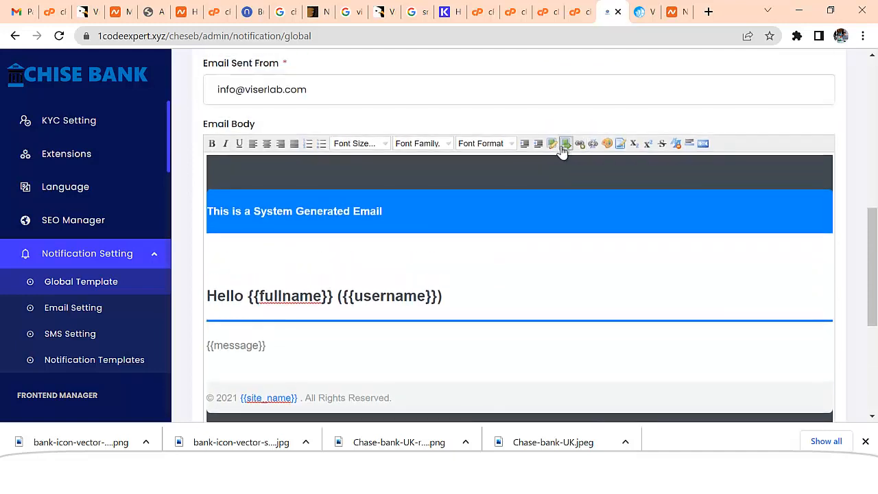
Insert the logo2 image from the Desktop into the email body
click(565, 145)
click(599, 198)
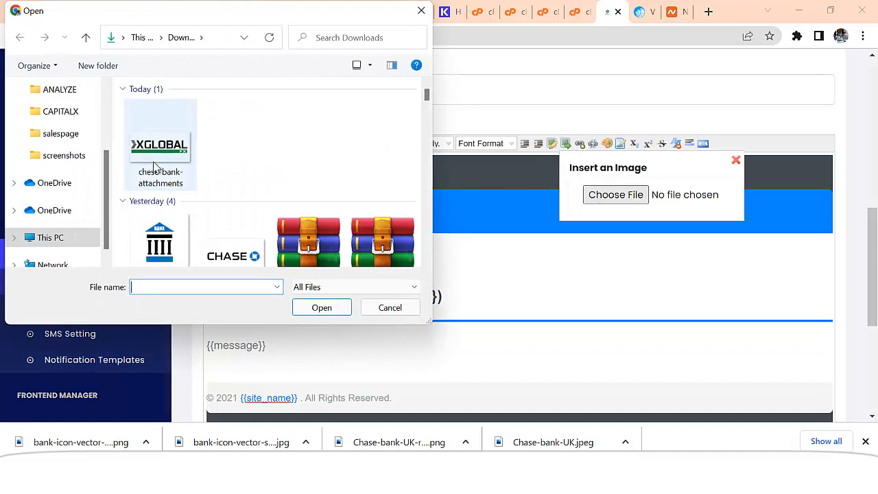
scroll(61, 137, up, 4)
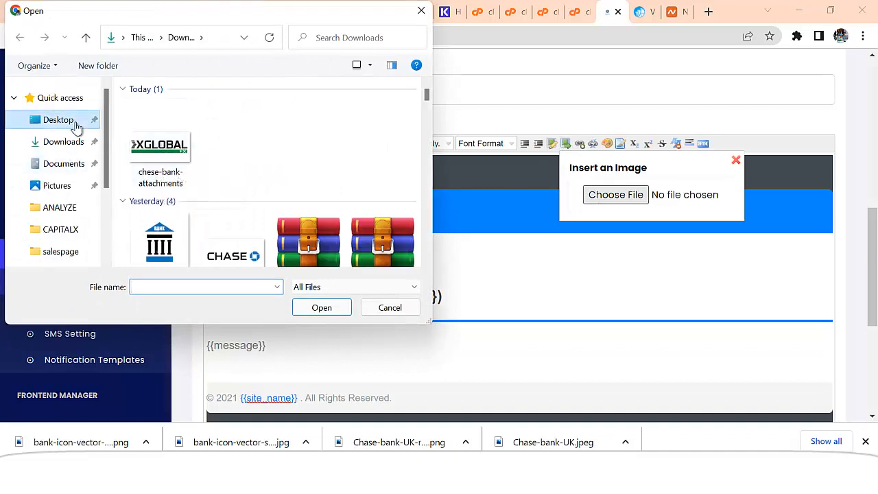
click(58, 120)
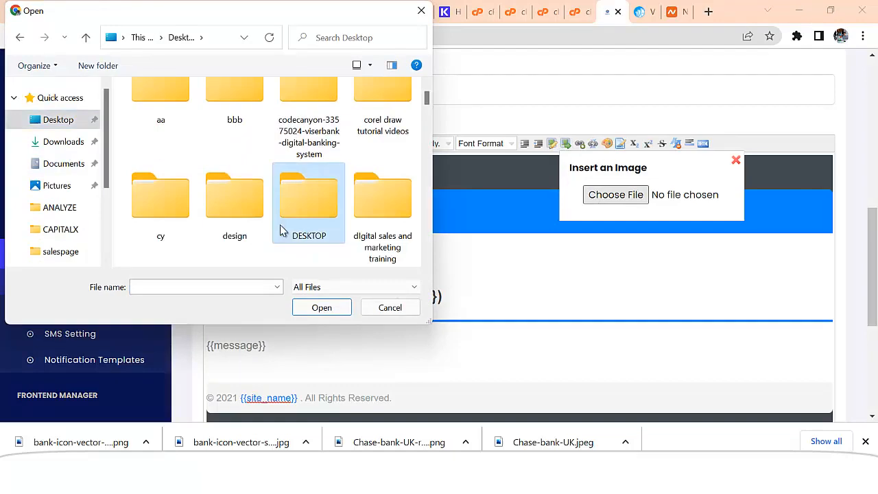
drag(425, 98, 426, 212)
scroll(428, 212, down, 1)
click(160, 164)
click(323, 308)
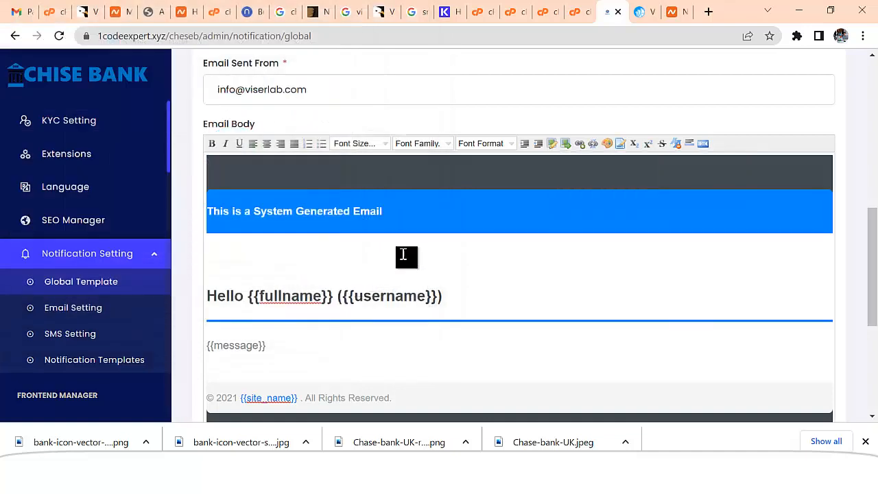
Submit the updated global notification template and reload the page
scroll(427, 249, down, 2)
scroll(402, 226, down, 1)
scroll(399, 232, down, 1)
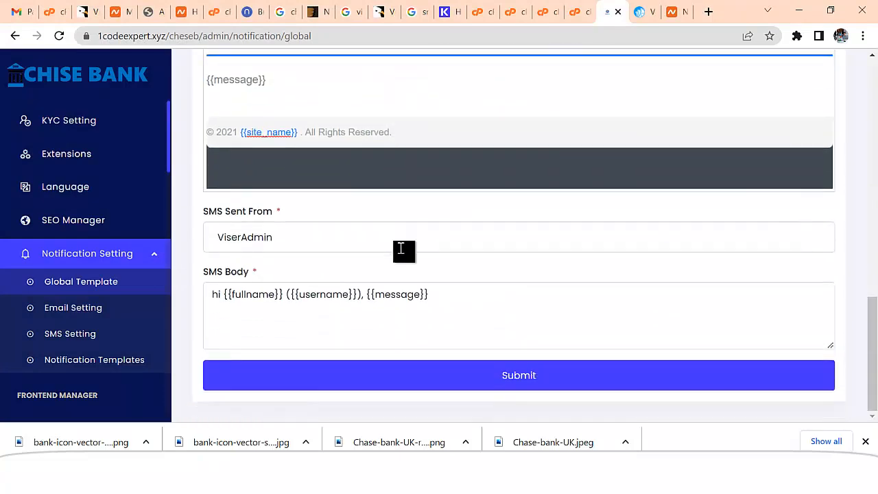
click(470, 377)
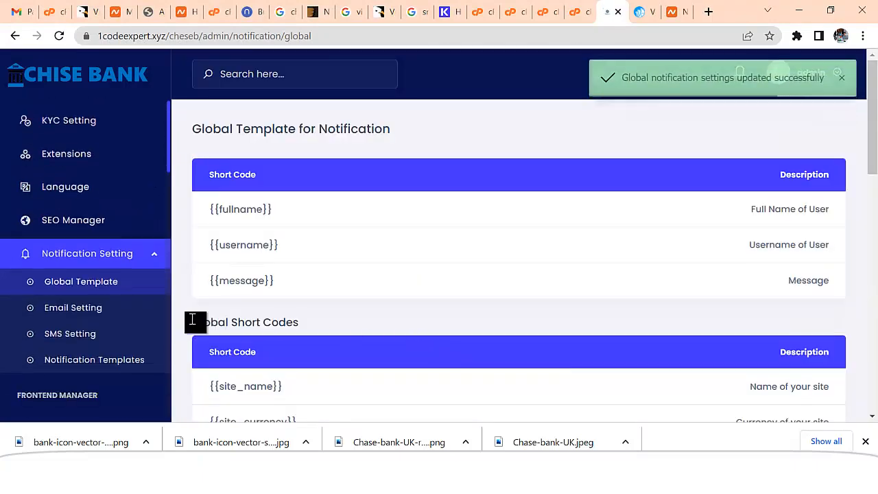
click(99, 286)
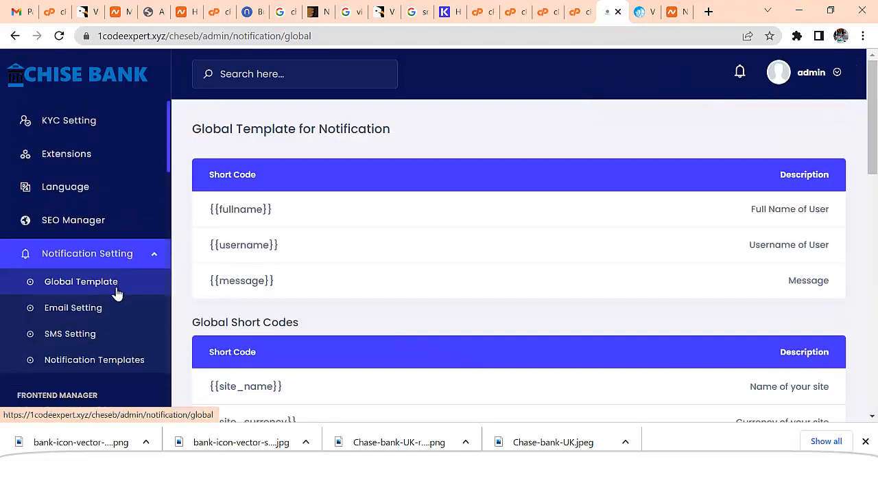
drag(873, 134, 875, 300)
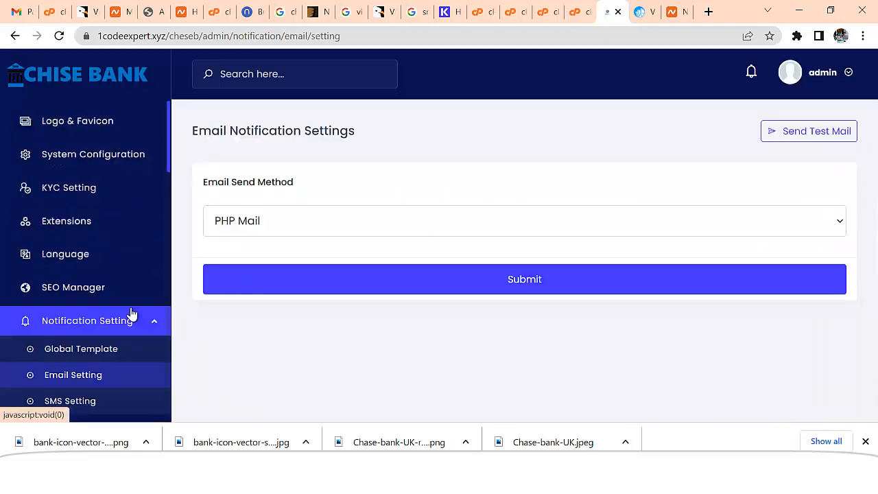
Set the email send method to PHP Mail
click(472, 223)
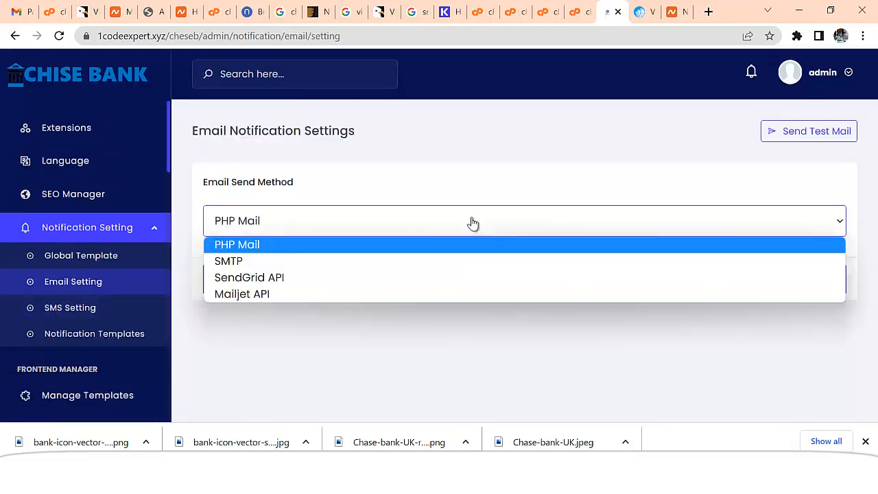
click(240, 261)
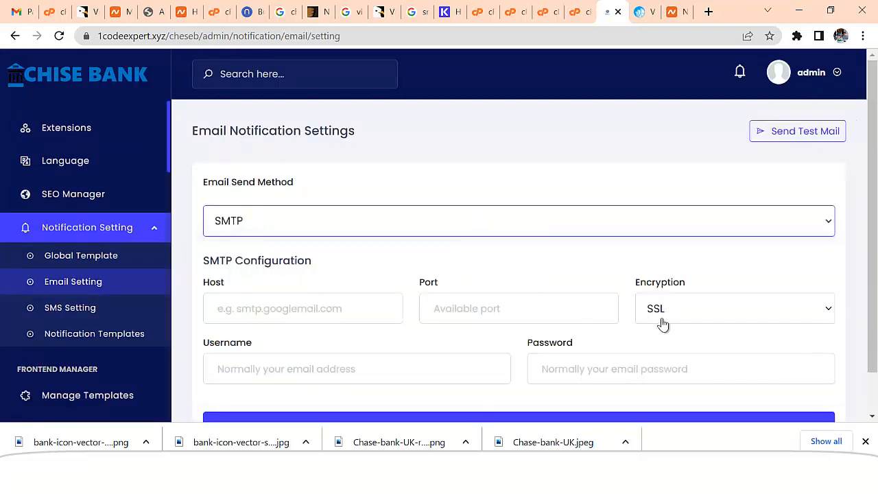
scroll(662, 324, down, 1)
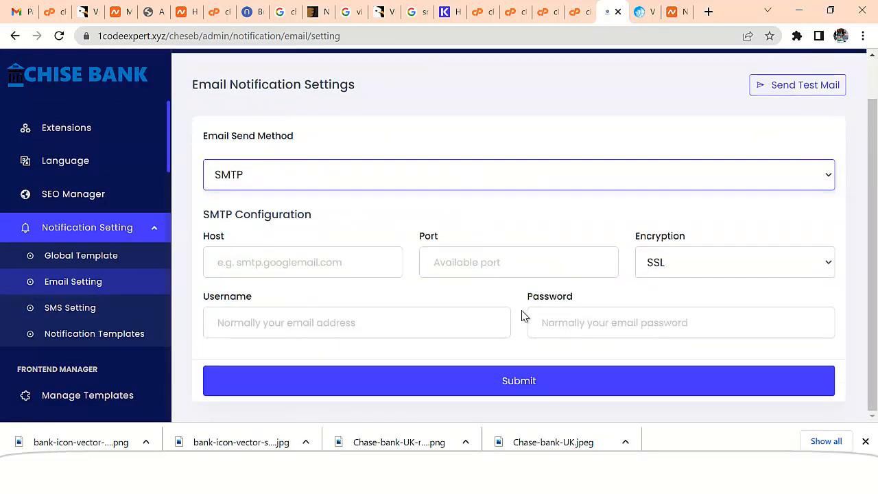
scroll(278, 226, up, 1)
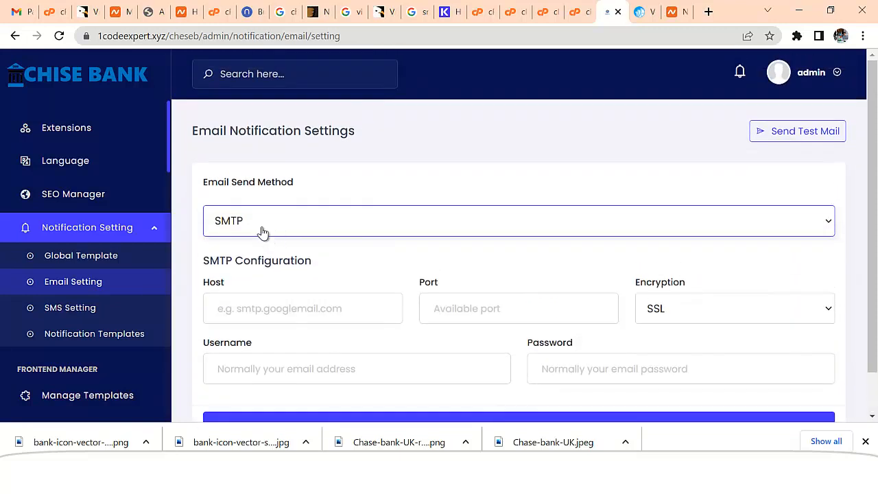
click(262, 232)
click(278, 246)
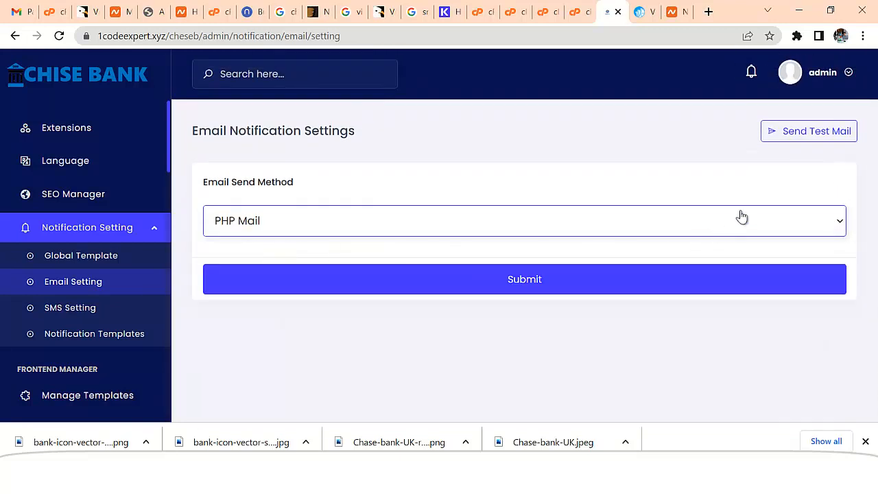
Send a test email to a saved recipient address, then go to SMS settings
click(814, 132)
click(298, 155)
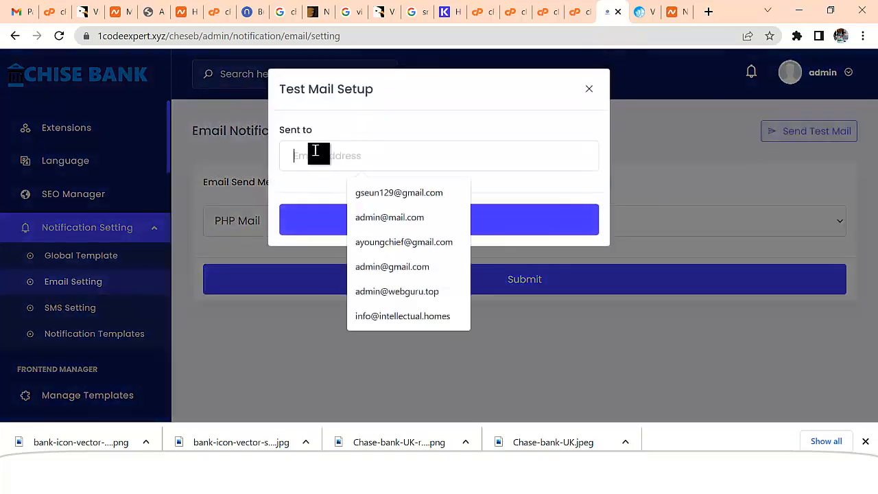
click(397, 193)
click(407, 221)
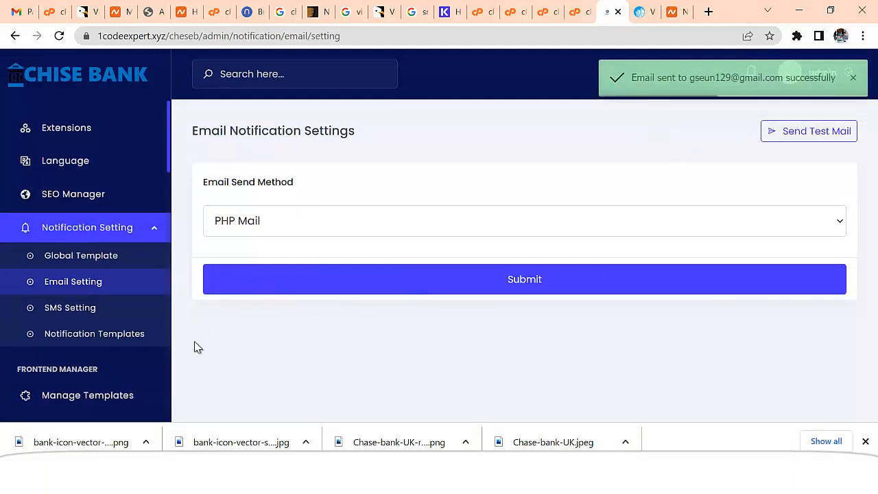
click(94, 309)
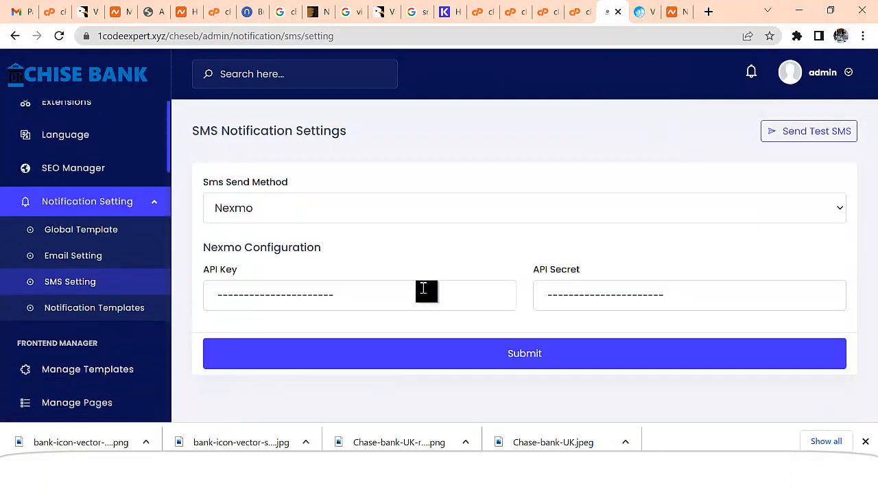
Look through the SMS provider list and keep Nexmo as the send method
click(350, 206)
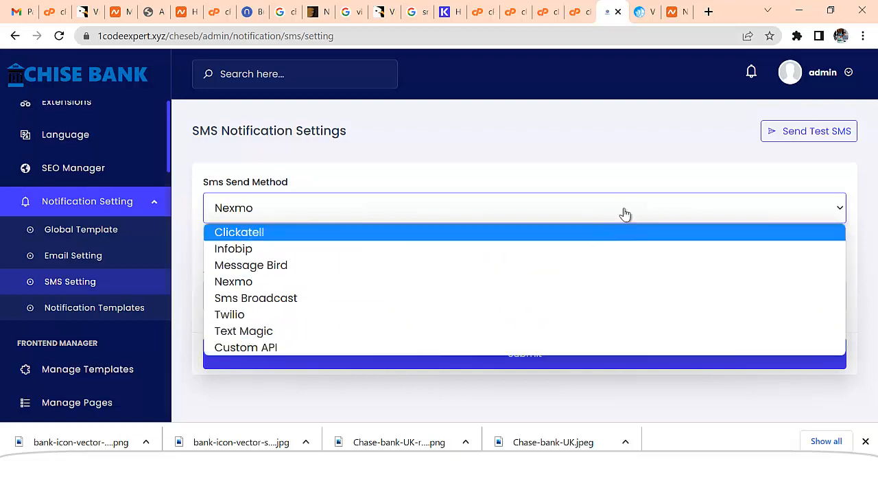
click(635, 164)
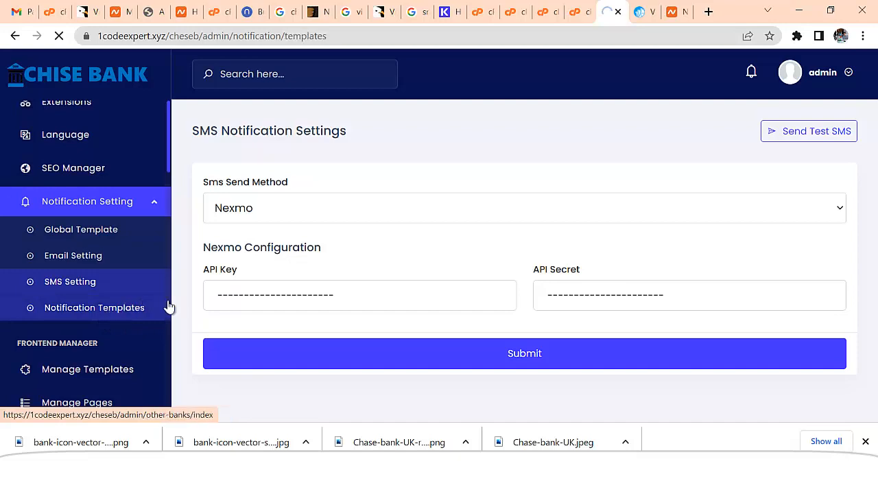
Open the Loan Paid template and scroll down to its Email and SMS template editors
scroll(521, 308, down, 4)
scroll(561, 315, down, 7)
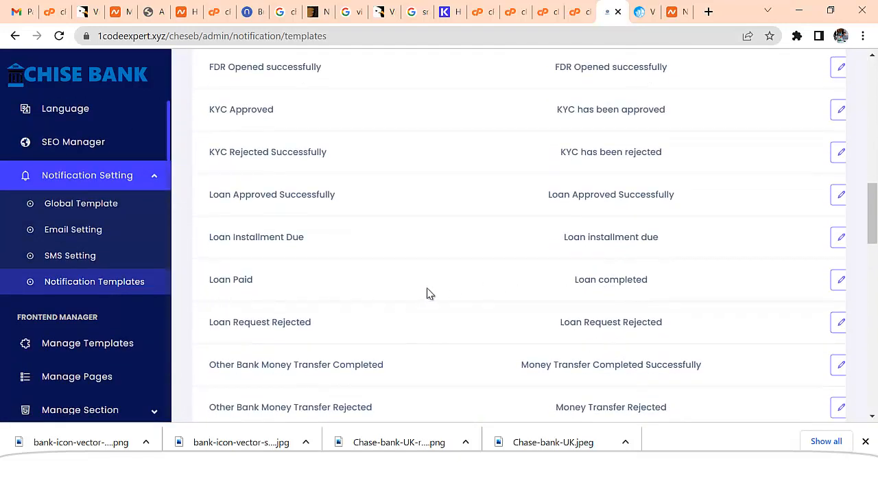
click(837, 281)
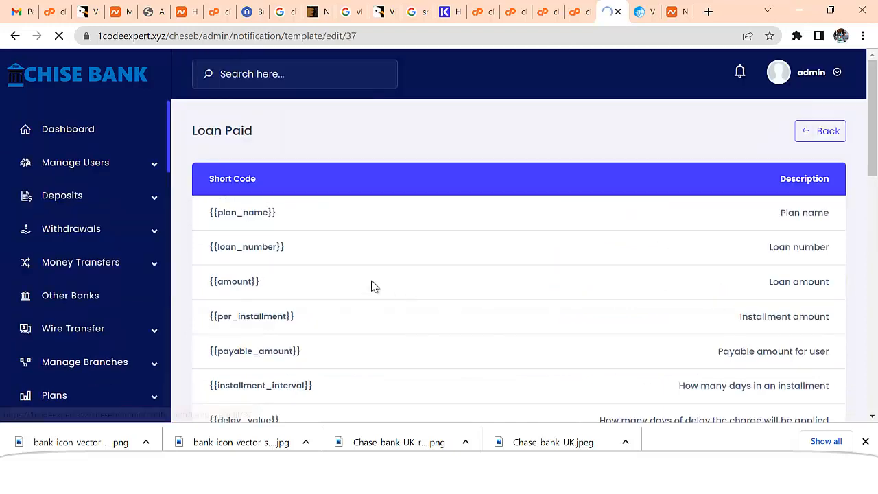
scroll(352, 284, down, 4)
scroll(349, 286, down, 6)
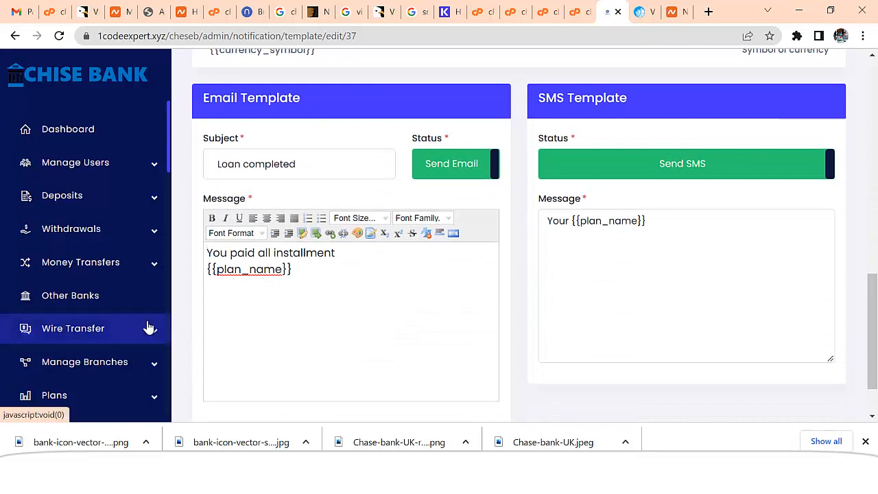
scroll(149, 327, down, 6)
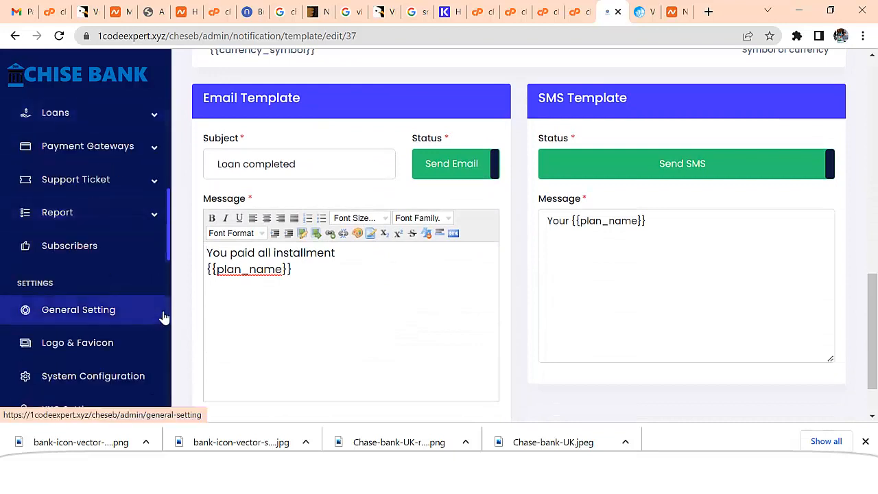
scroll(161, 315, down, 3)
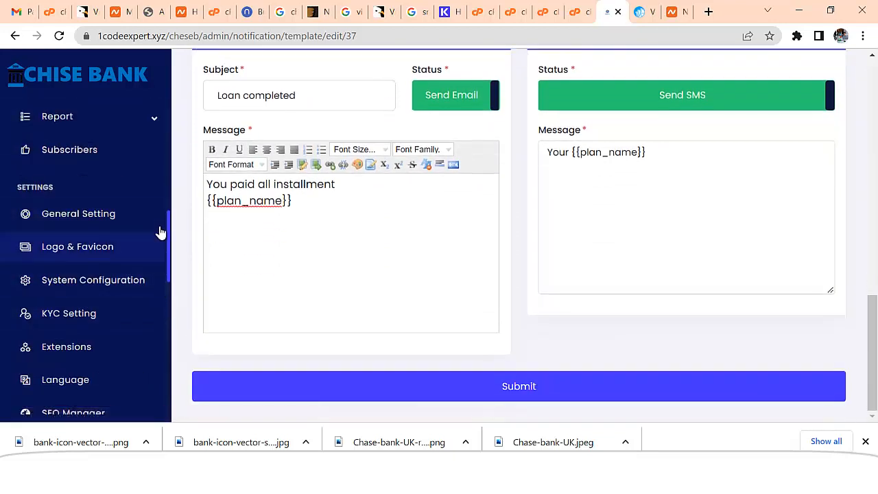
scroll(170, 249, down, 3)
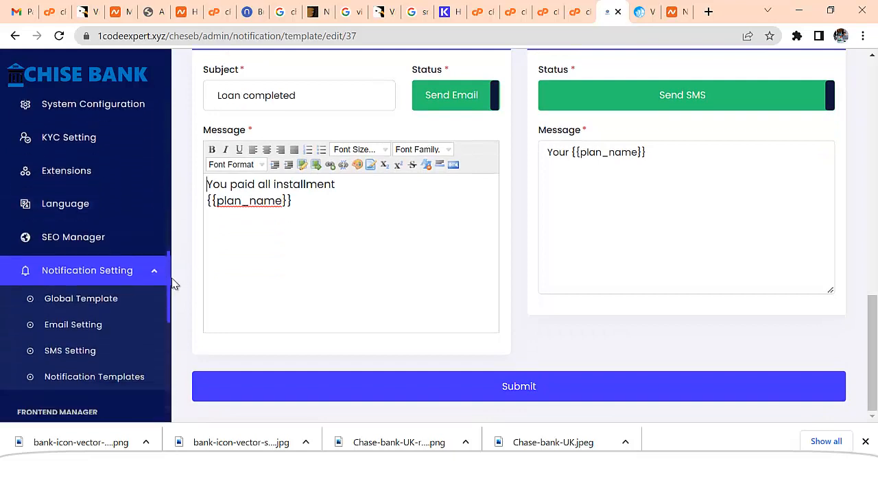
scroll(174, 285, down, 2)
scroll(174, 316, down, 2)
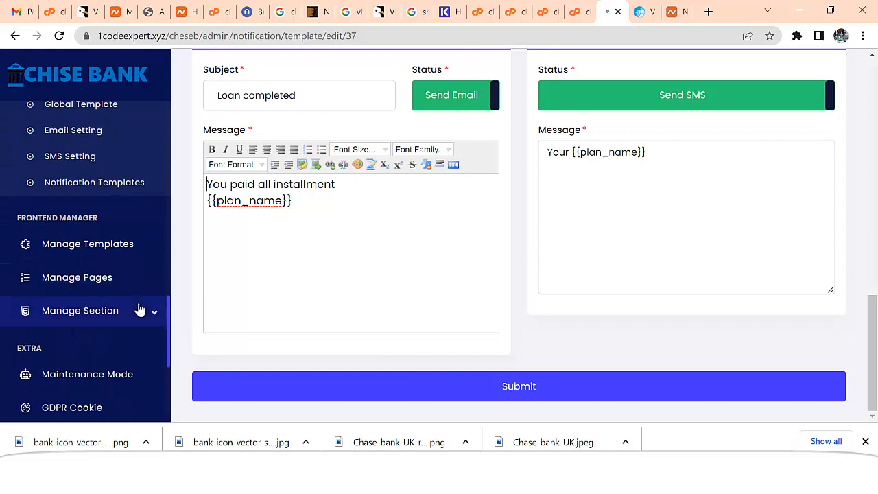
Open the About Us section content of the HOME page
click(94, 282)
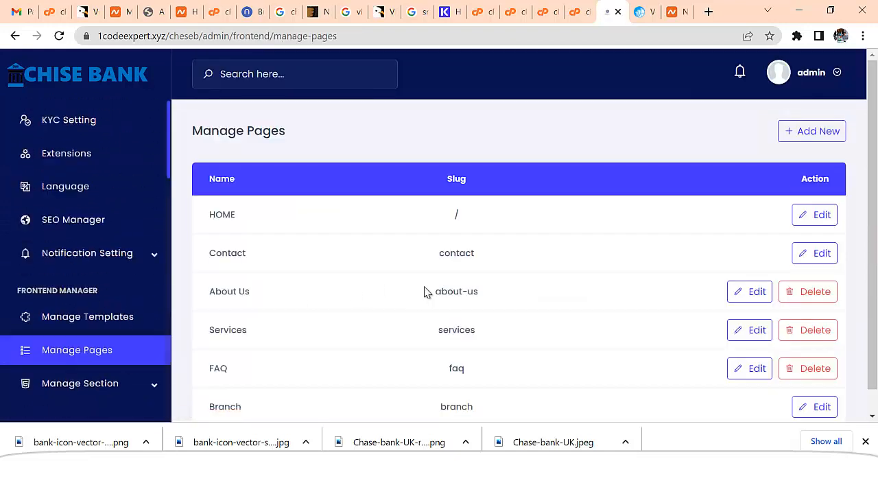
scroll(326, 293, down, 1)
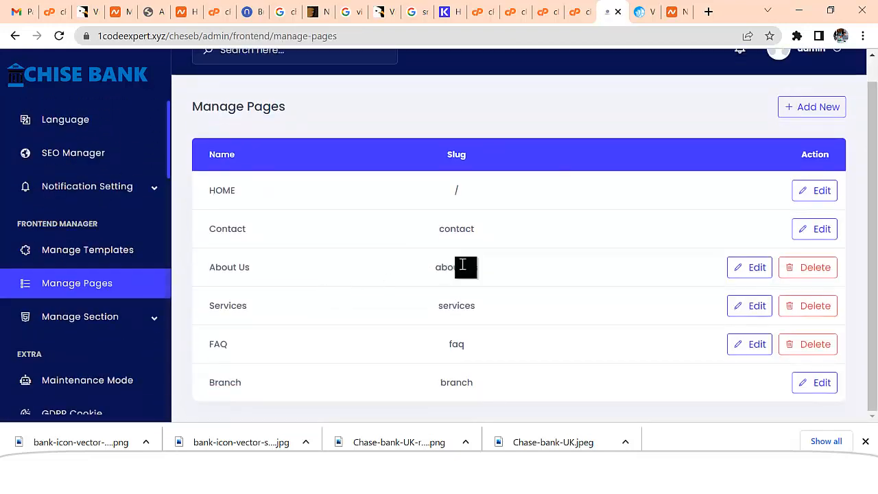
click(817, 195)
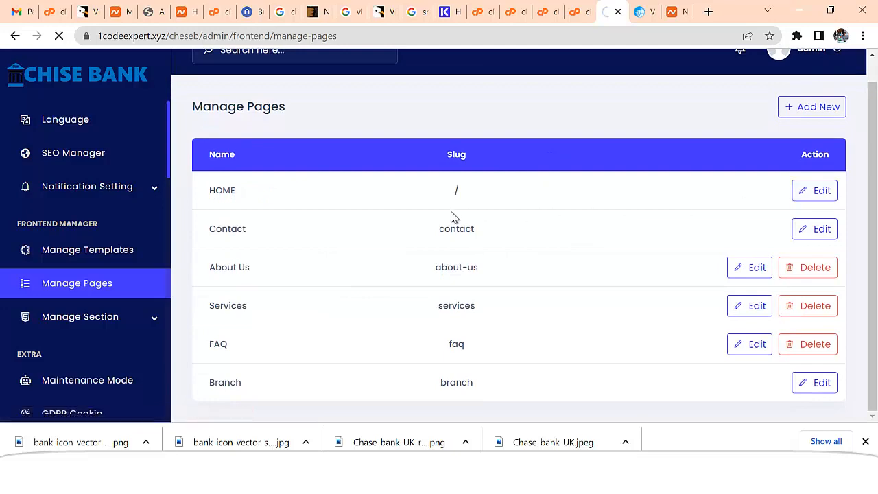
scroll(401, 232, down, 1)
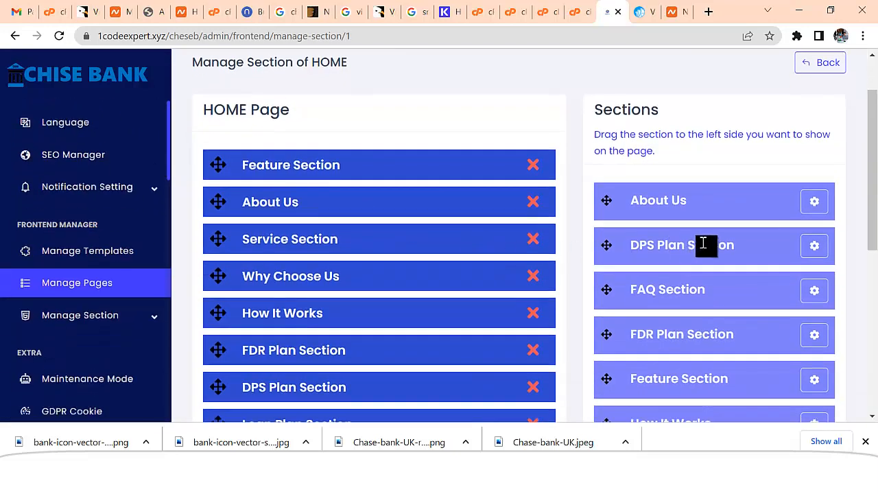
click(816, 207)
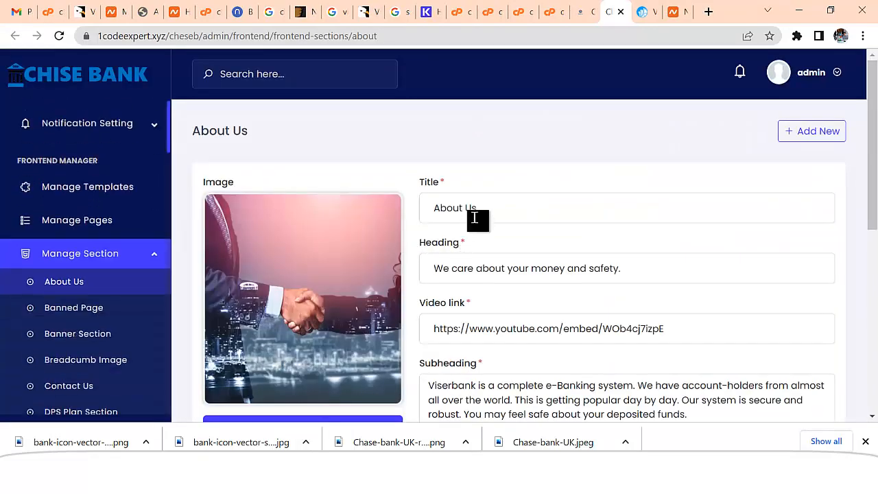
scroll(476, 220, down, 1)
scroll(673, 274, down, 1)
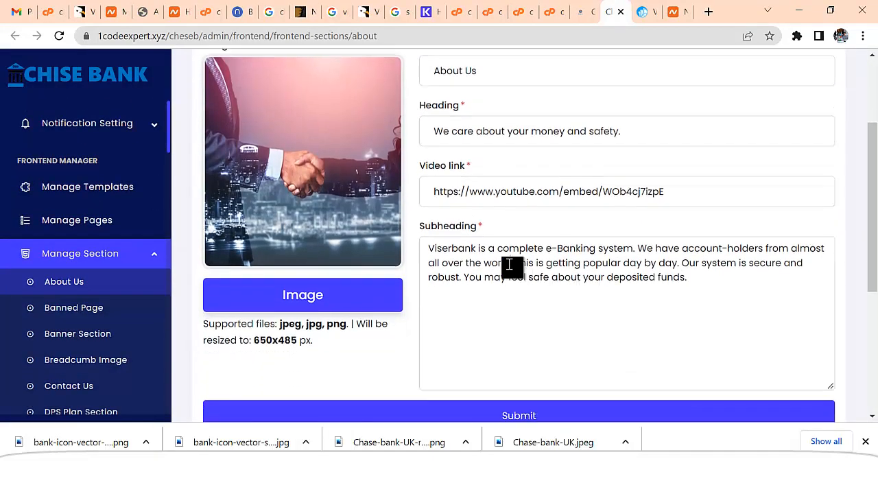
Replace Viserbank with Chese Bank in the About Us subheading and save
drag(478, 248, 424, 253)
key(BackSpace)
text(Chese Bank)
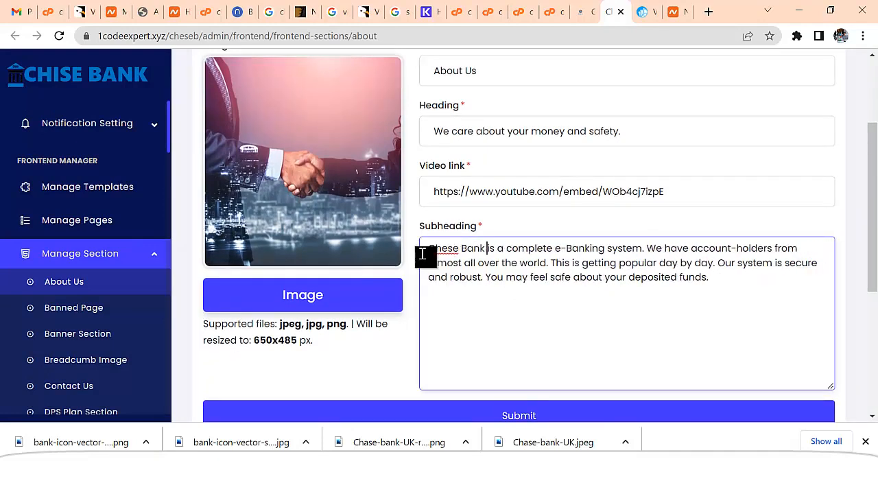
scroll(528, 306, down, 2)
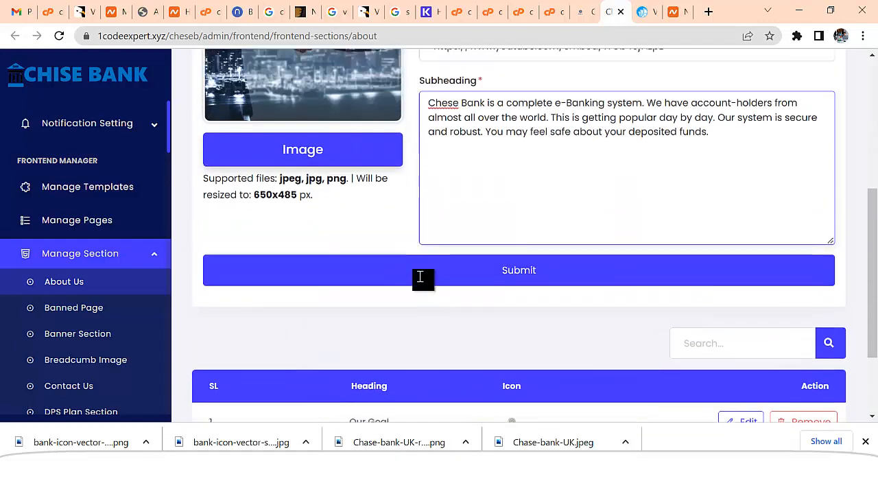
scroll(431, 281, up, 2)
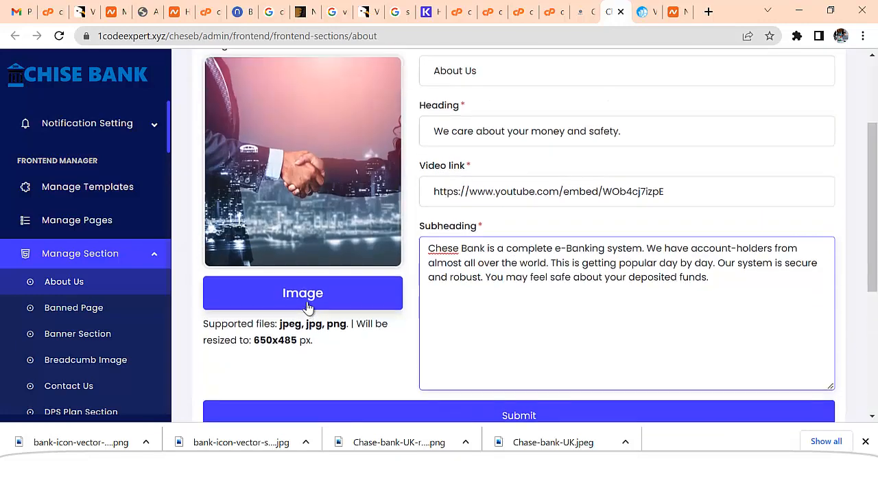
scroll(340, 214, up, 1)
scroll(435, 253, down, 4)
scroll(536, 305, down, 1)
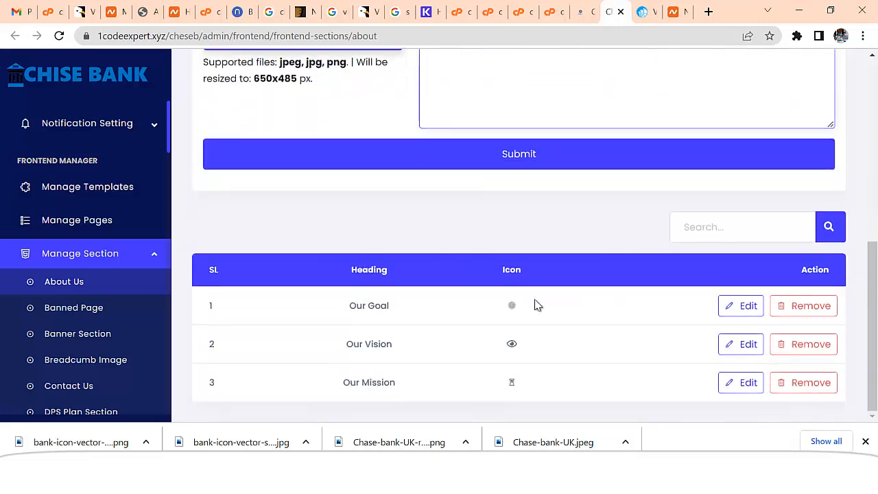
click(519, 155)
scroll(590, 268, down, 5)
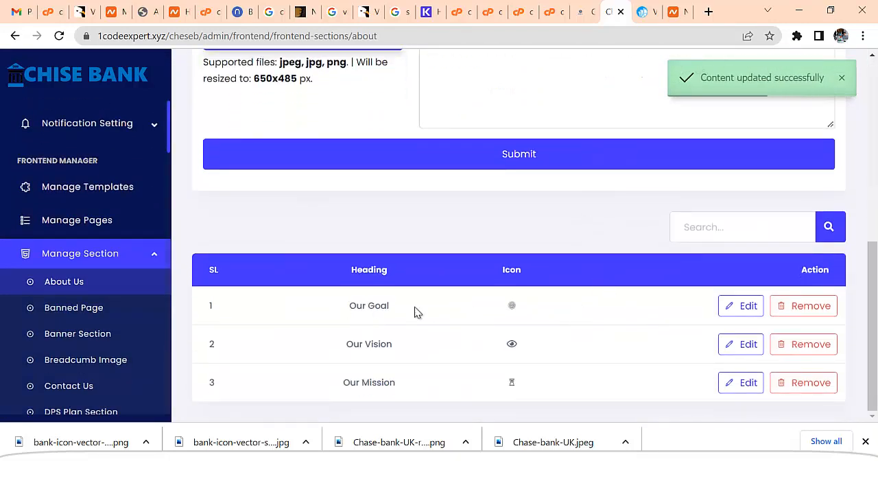
Replace Viserbank with Chase Bank in the Our Goal subheading and save
click(741, 306)
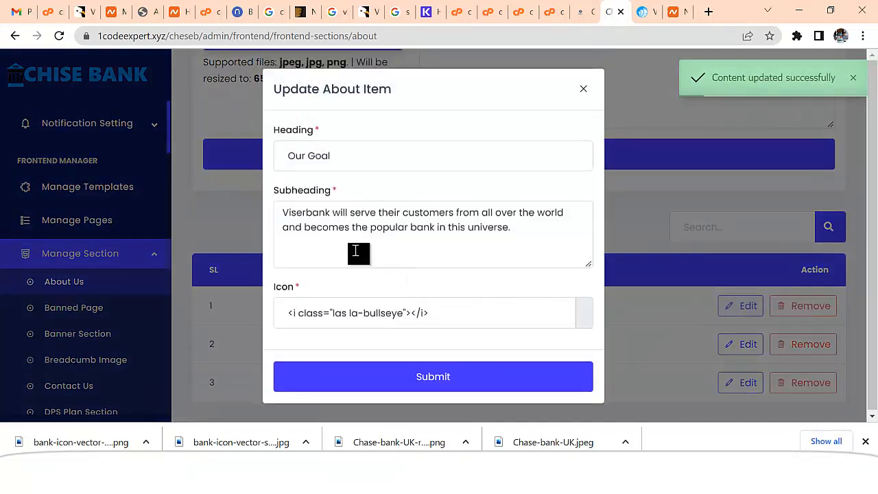
drag(333, 214, 278, 220)
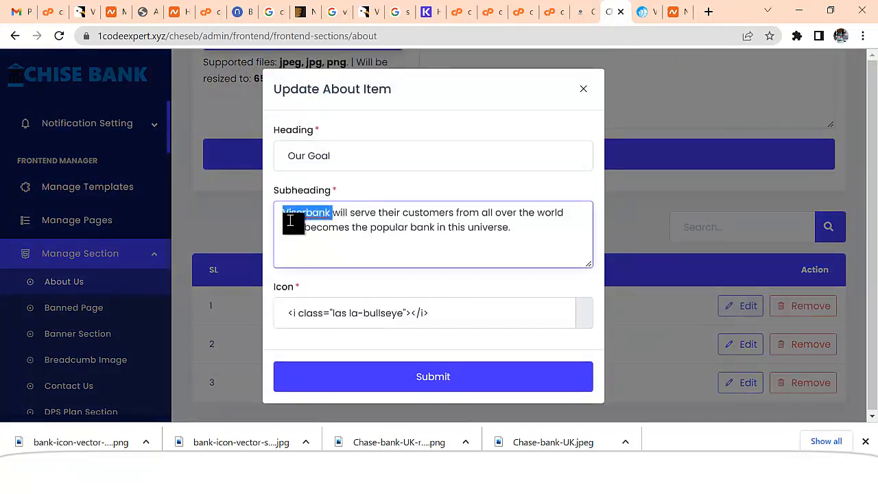
text(Ch)
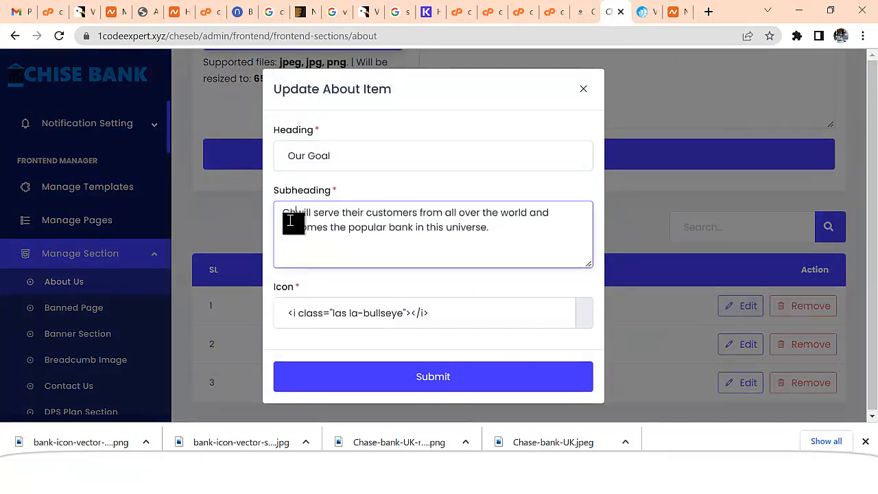
text(ase Bank)
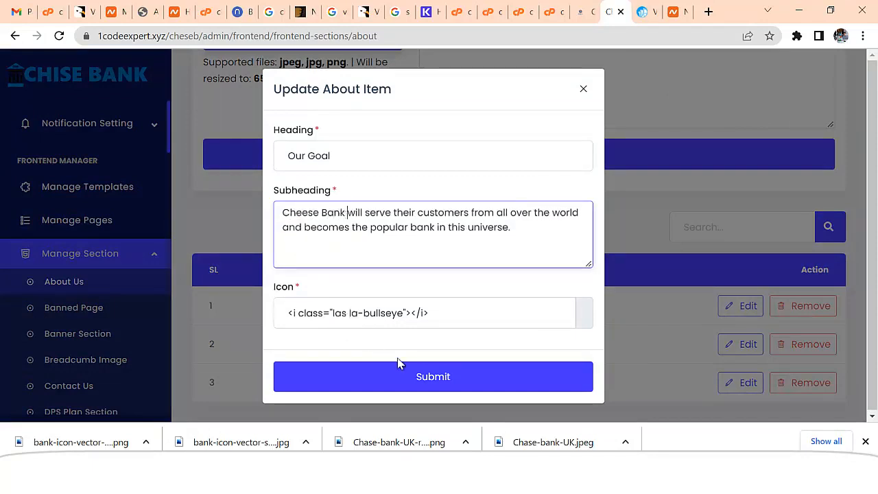
click(448, 378)
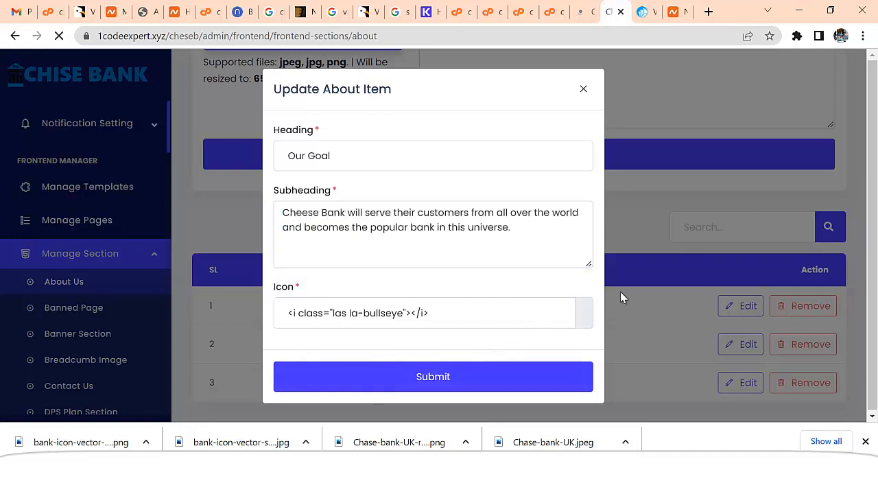
Change Our Vision's subheading to start with Cheese Bank, then resubmit Our Mission unchanged
scroll(683, 321, down, 6)
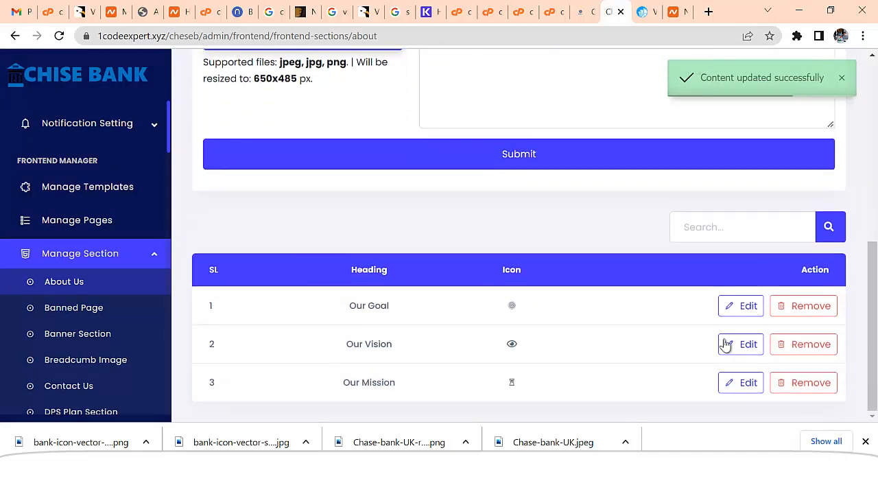
click(746, 345)
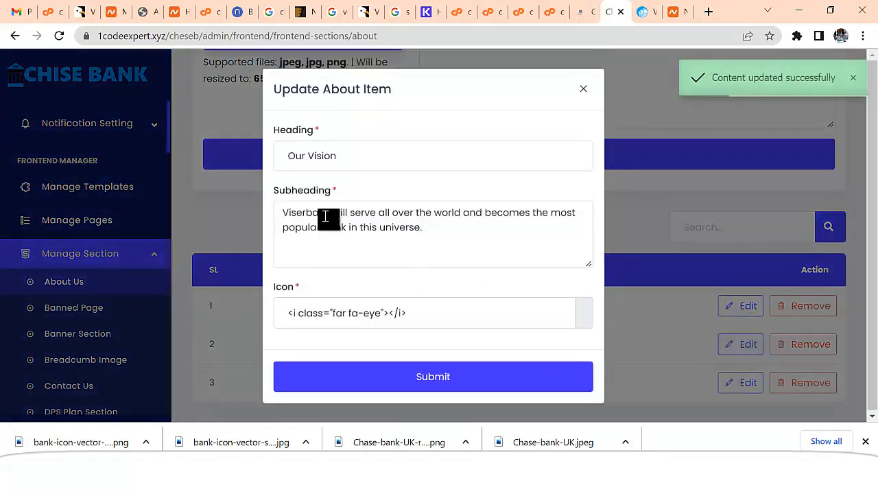
drag(332, 212, 273, 215)
text(Cheese Bna)
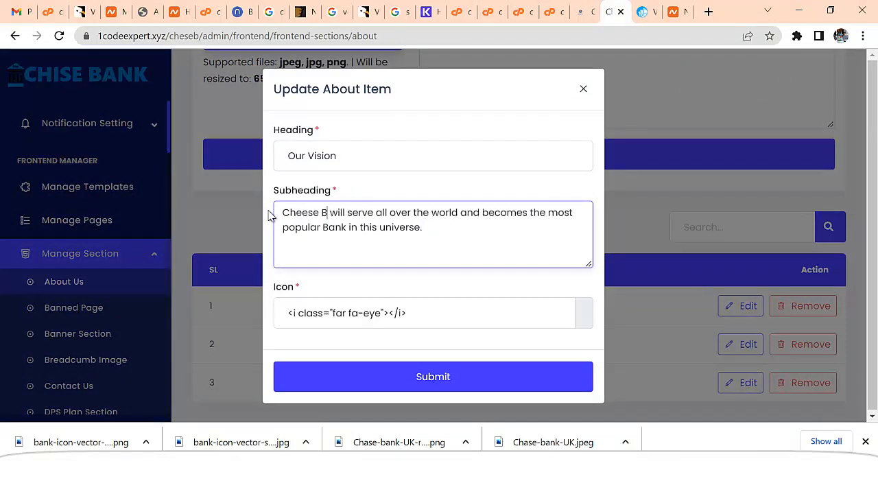
text(k)
click(336, 216)
key(BackSpace)
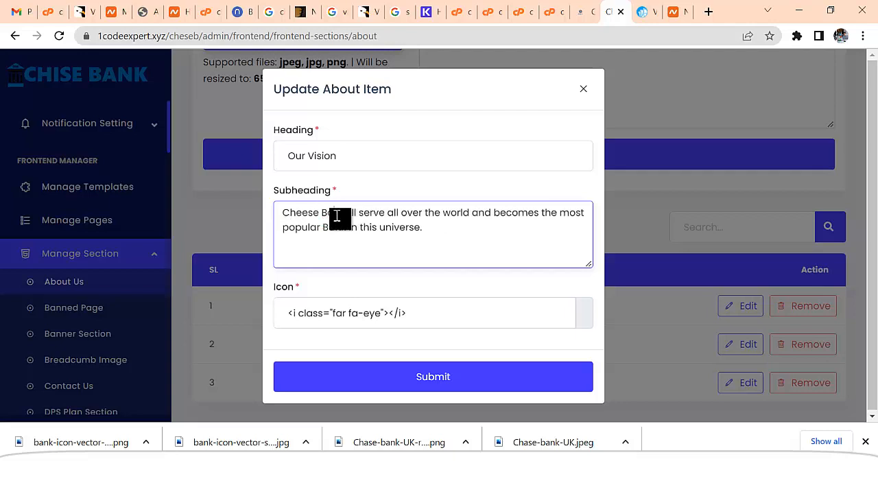
text(n)
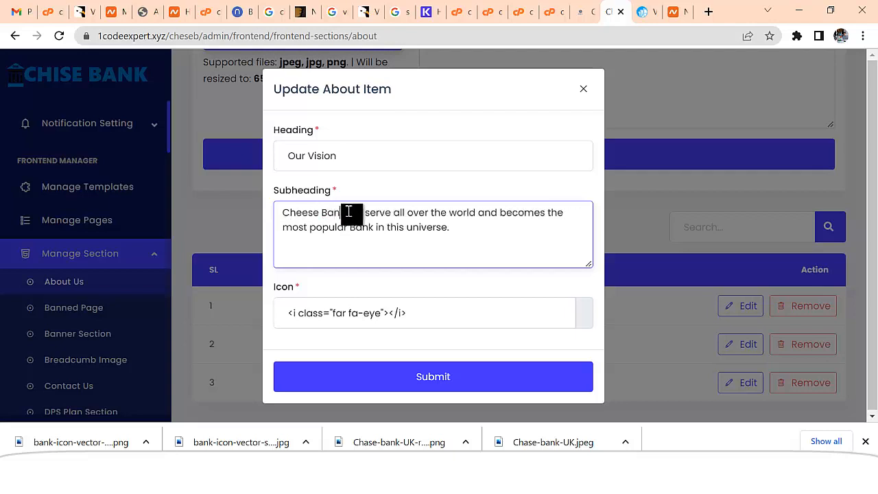
drag(349, 212, 261, 212)
click(421, 381)
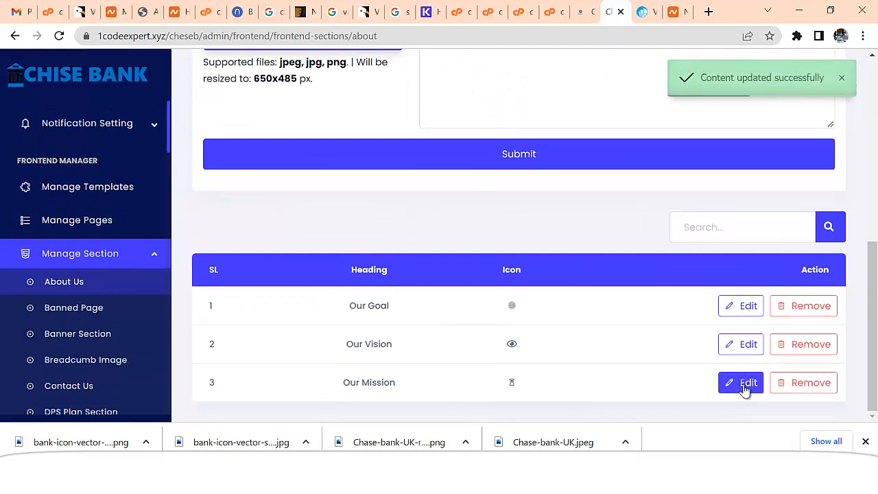
click(743, 384)
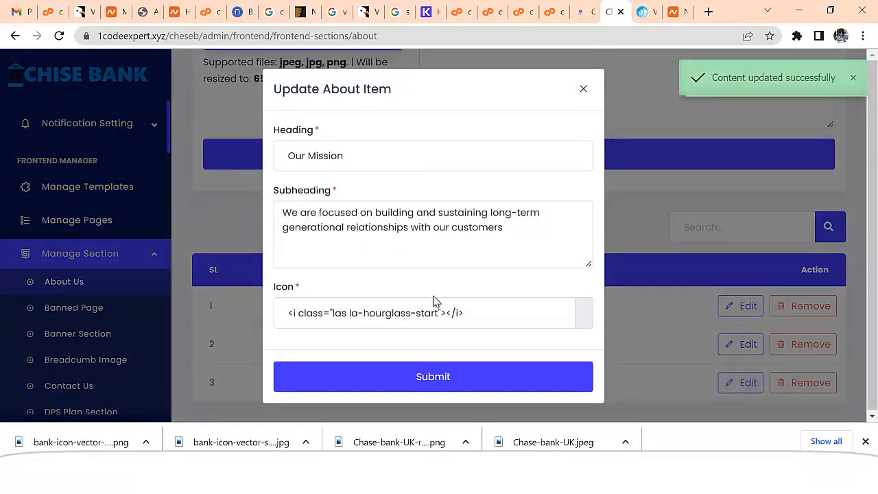
click(465, 364)
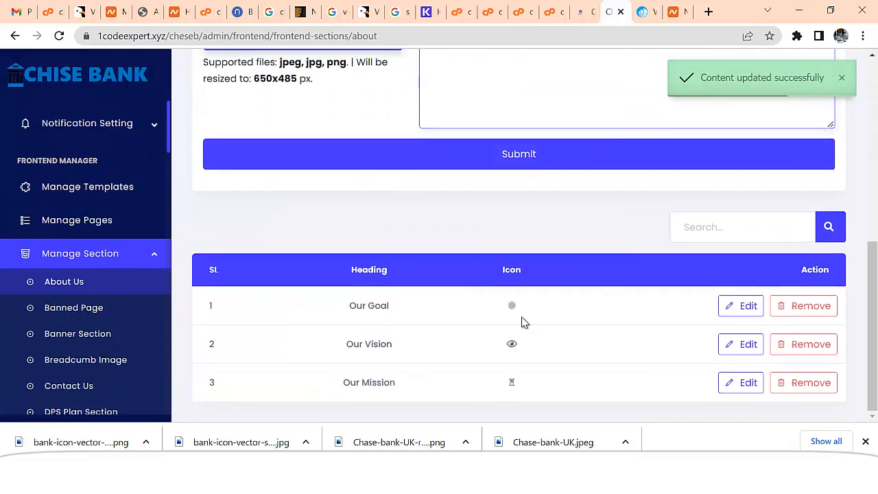
scroll(521, 315, up, 5)
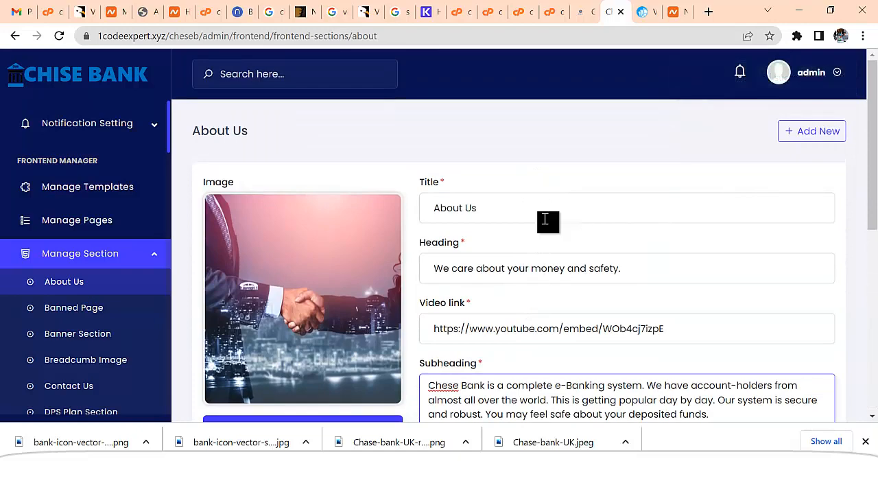
click(76, 307)
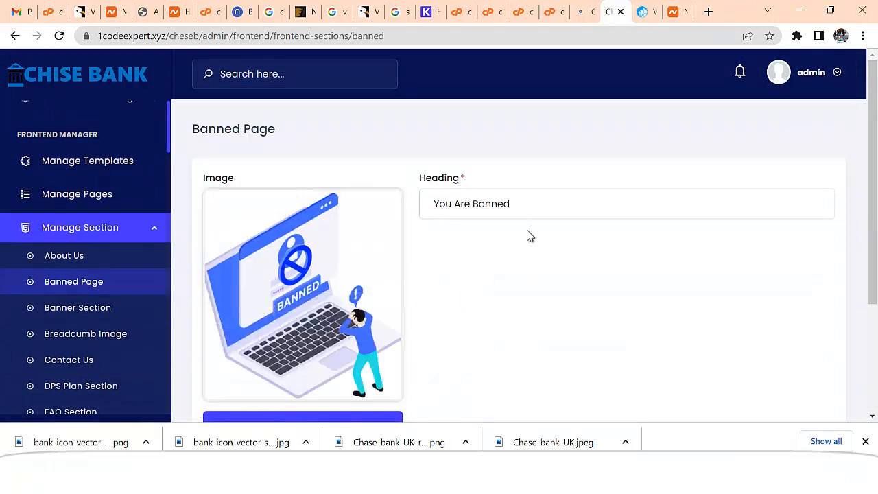
click(526, 205)
scroll(508, 288, down, 3)
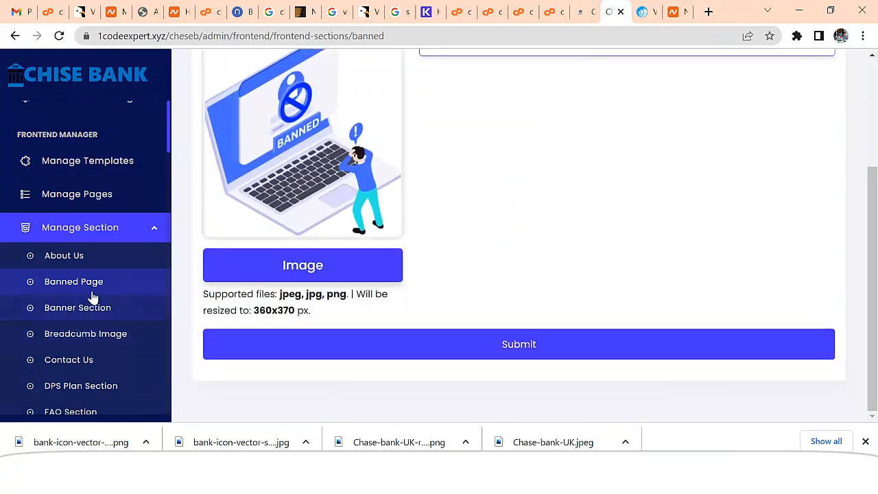
click(80, 257)
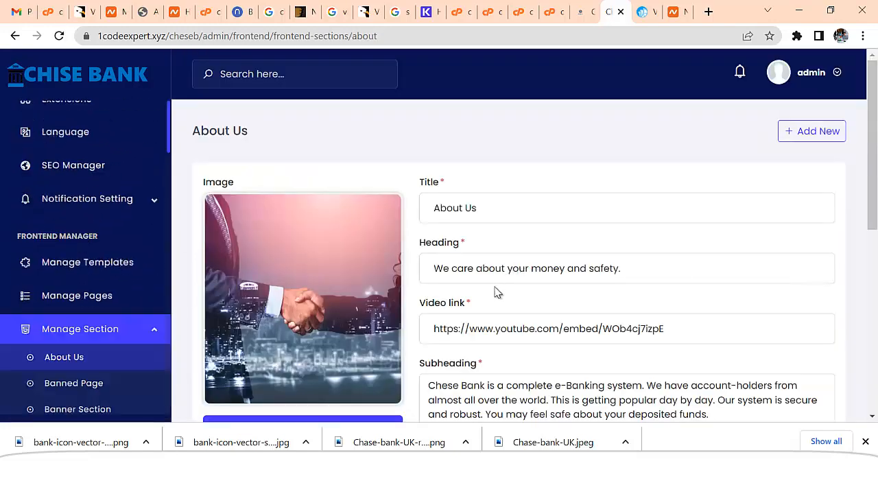
scroll(491, 295, down, 4)
scroll(479, 301, down, 2)
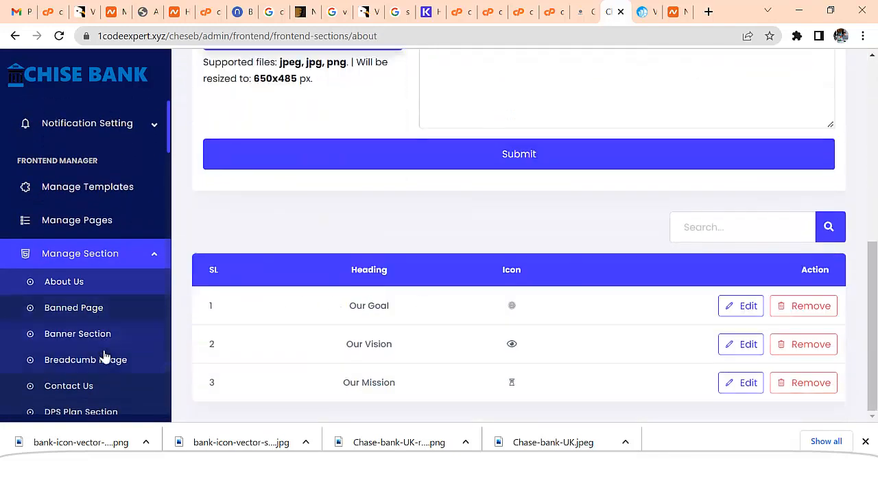
Preview the About Us and DPS Plan section content on the Contact page
click(100, 233)
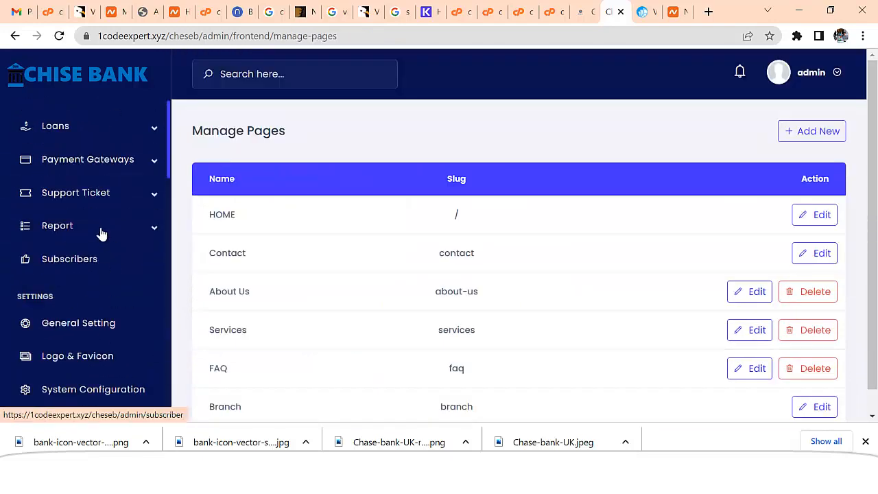
click(822, 253)
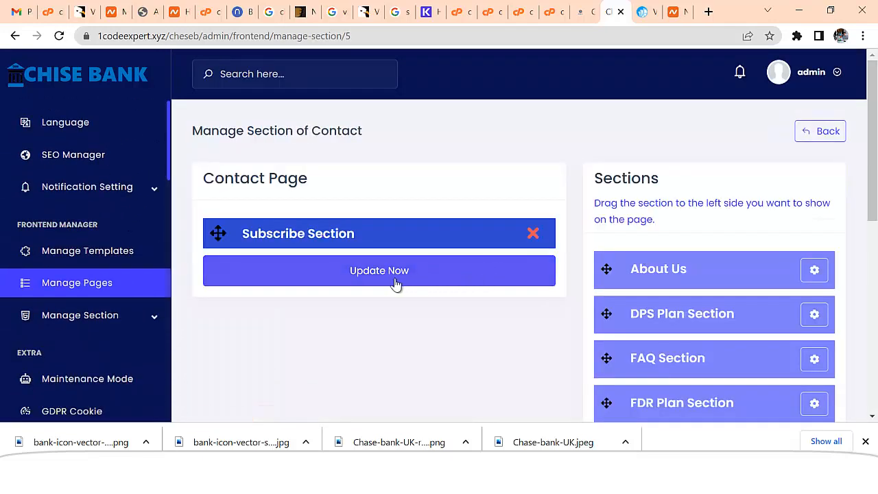
click(816, 271)
scroll(594, 151, down, 3)
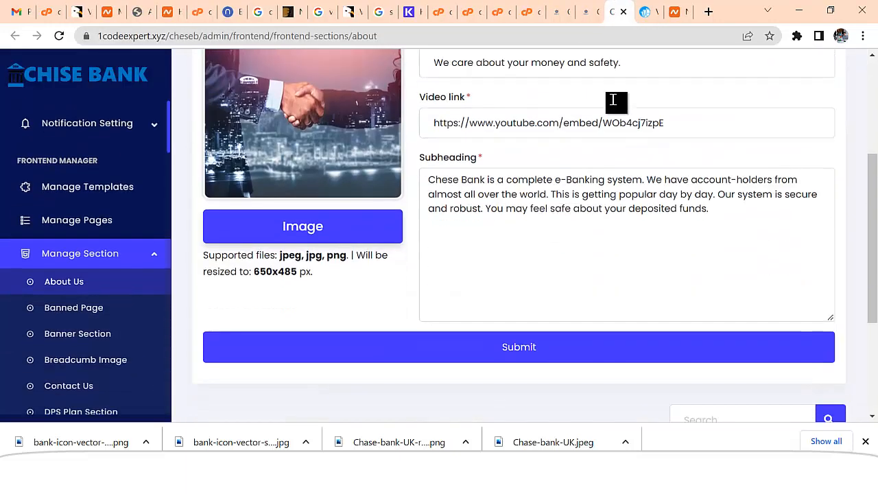
click(623, 12)
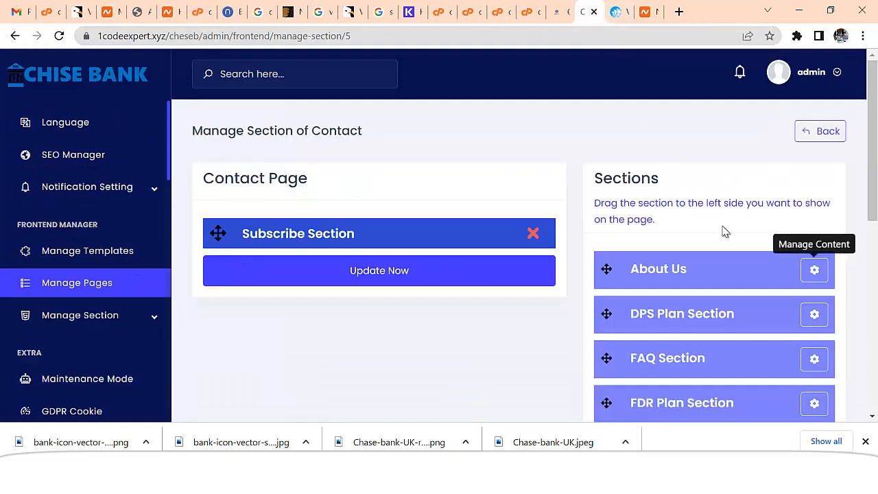
click(814, 314)
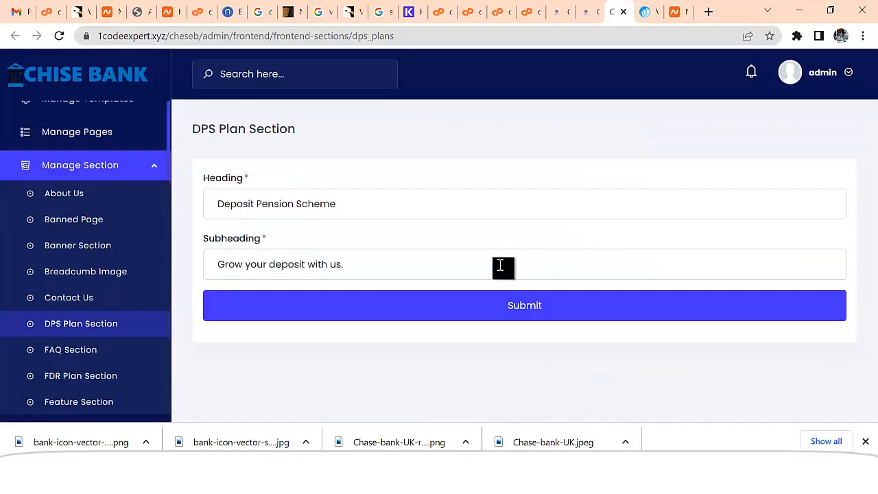
click(622, 12)
scroll(775, 259, down, 6)
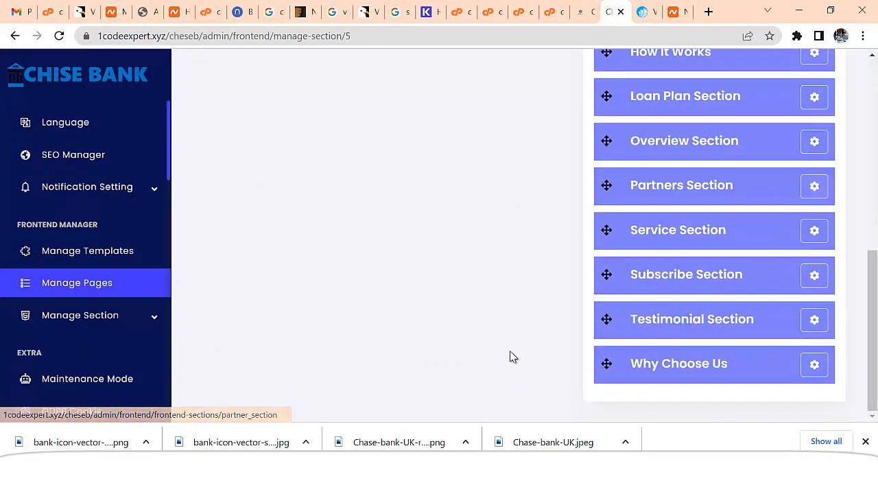
Review the About Us section settings, then expand Payment Gateways in the sidebar
click(153, 321)
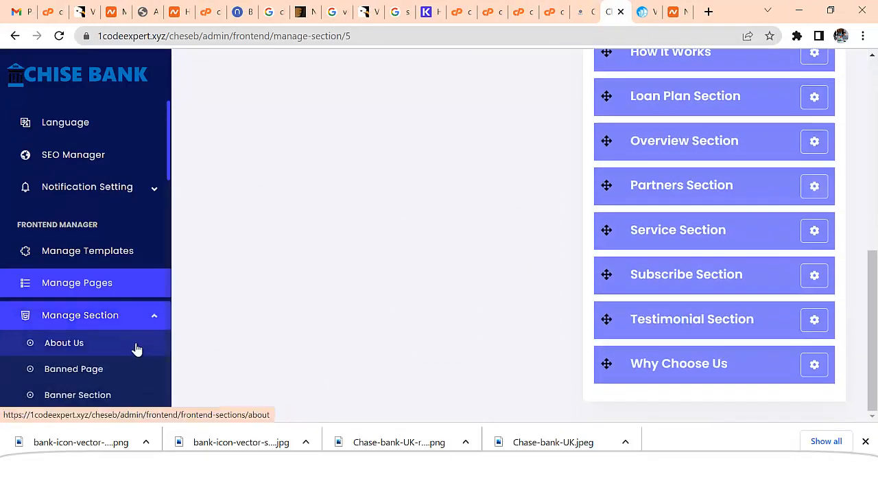
scroll(545, 353, down, 4)
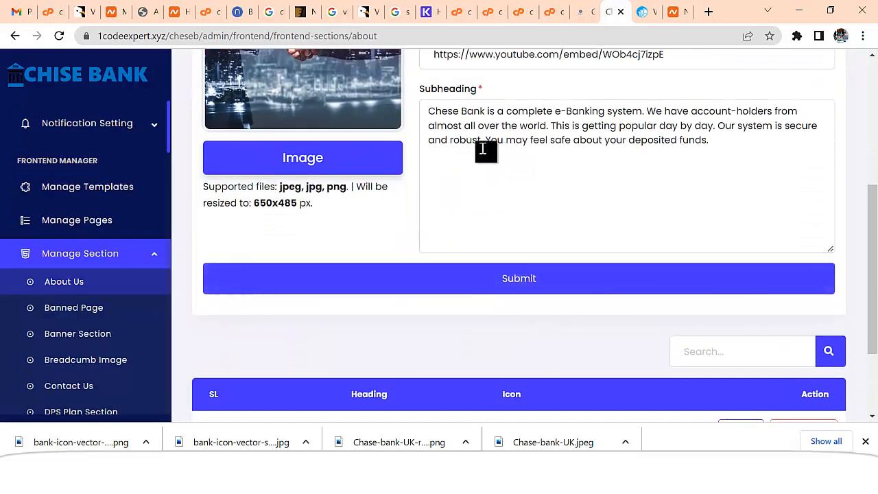
scroll(108, 358, up, 10)
scroll(112, 366, down, 2)
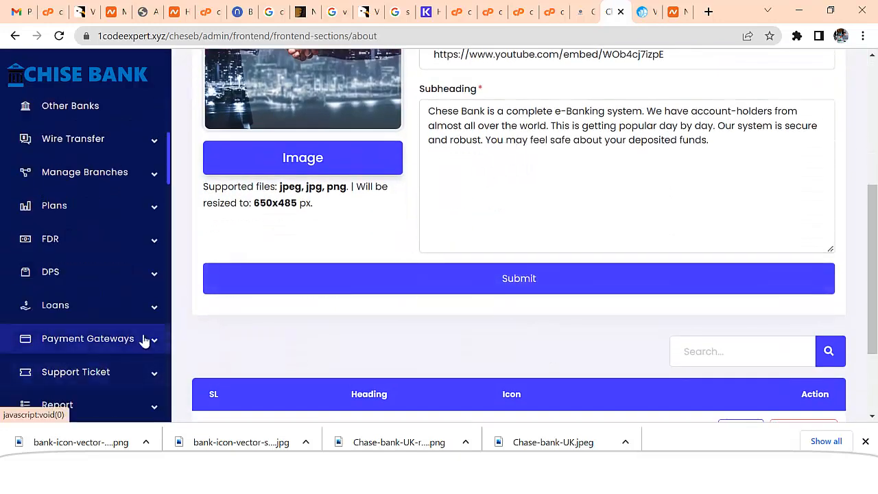
scroll(157, 290, down, 4)
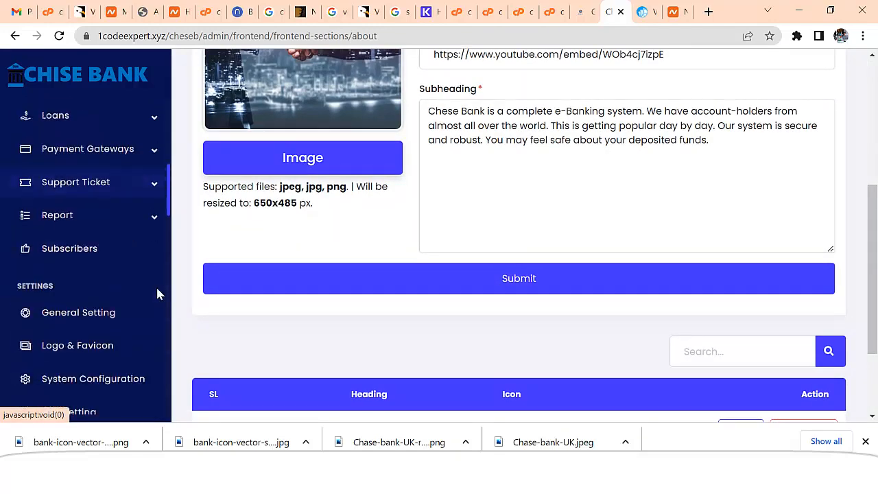
scroll(158, 312, down, 8)
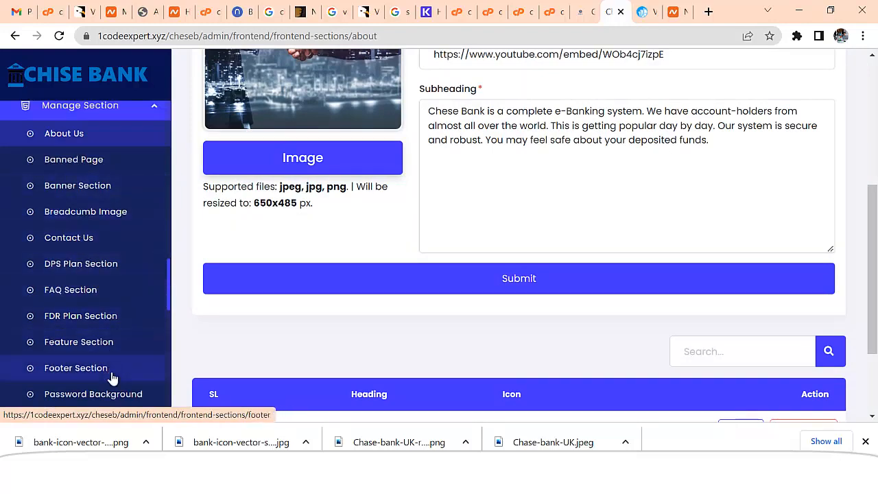
scroll(115, 384, down, 3)
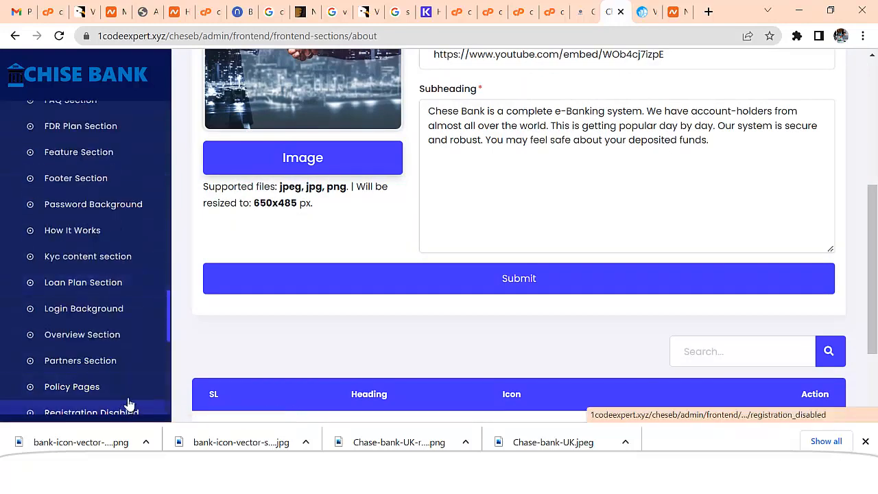
scroll(108, 405, up, 15)
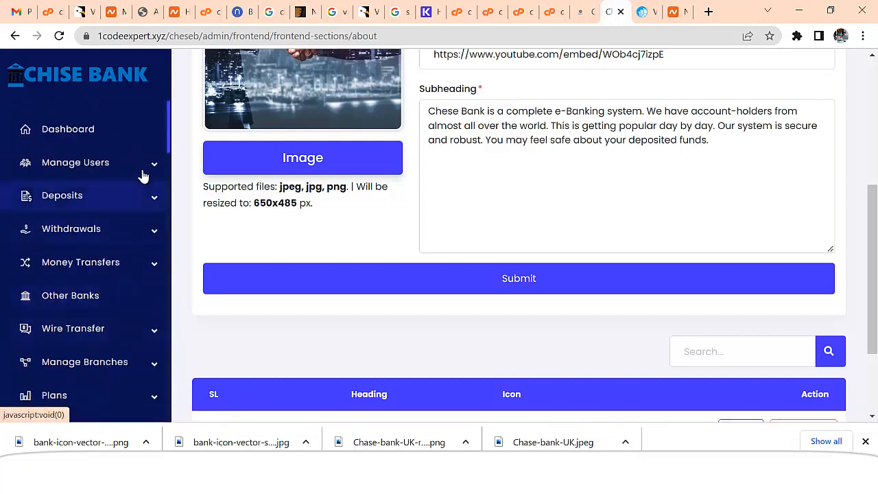
drag(169, 133, 172, 182)
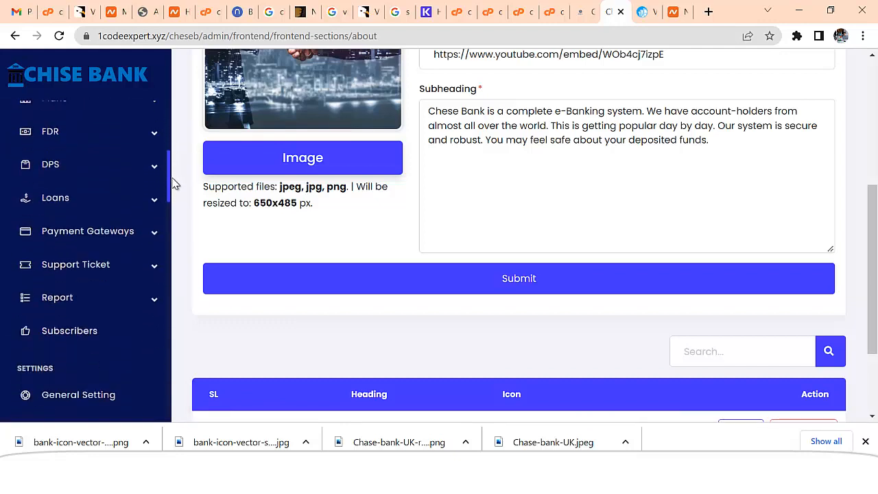
click(81, 235)
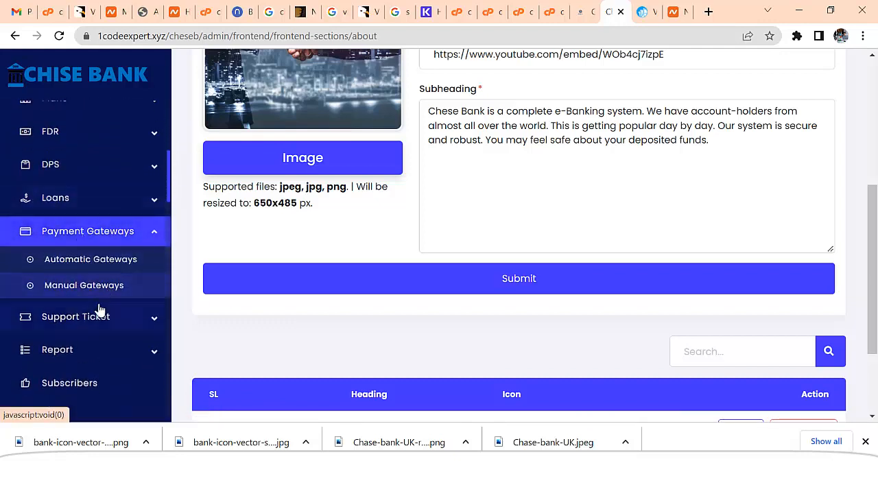
Open the Blockchain automatic gateway and check its API Key and XPUB CODE values
click(91, 262)
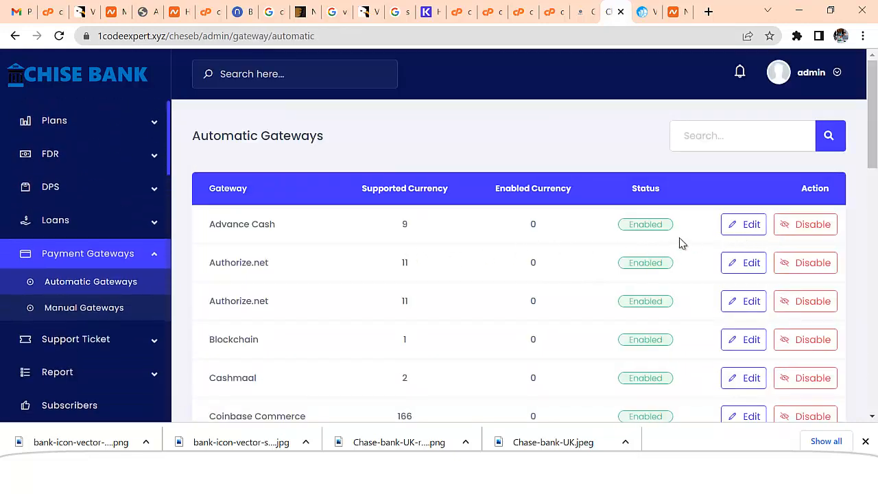
scroll(270, 341, down, 2)
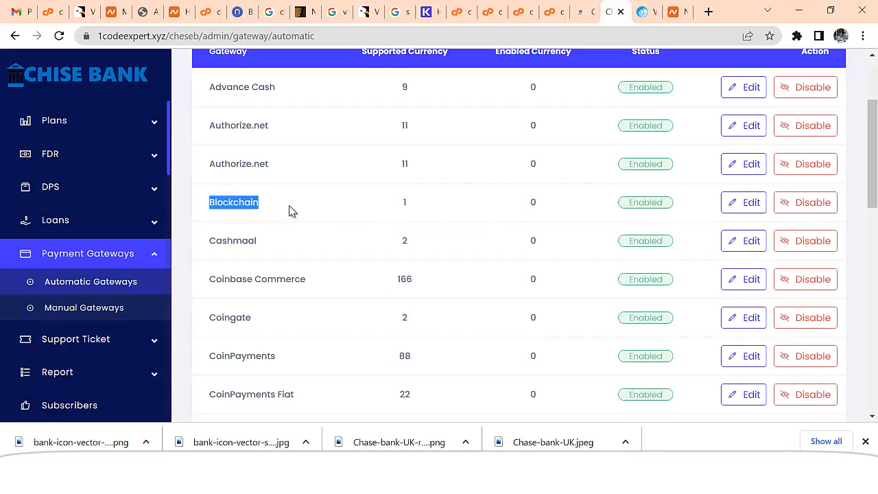
click(752, 202)
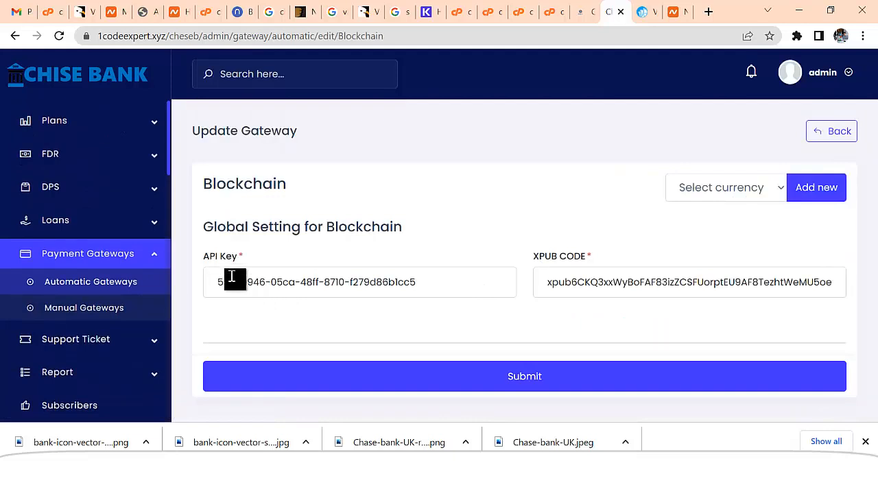
click(254, 282)
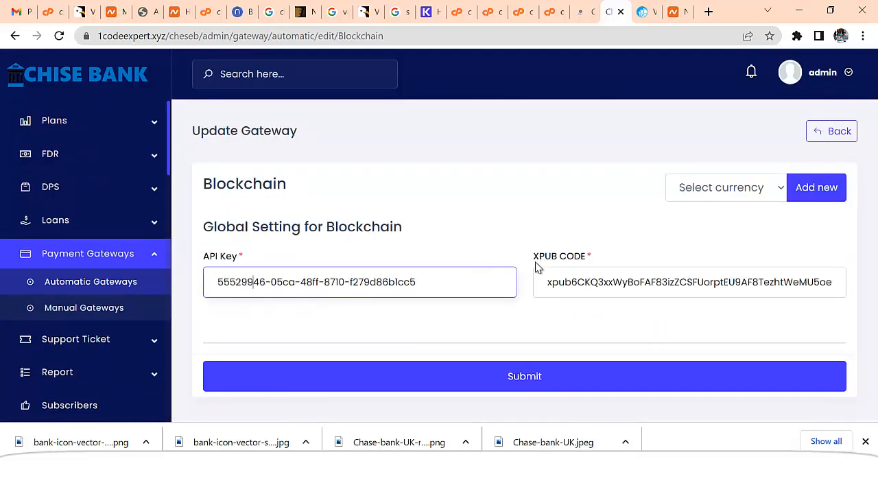
drag(535, 259, 597, 247)
click(615, 304)
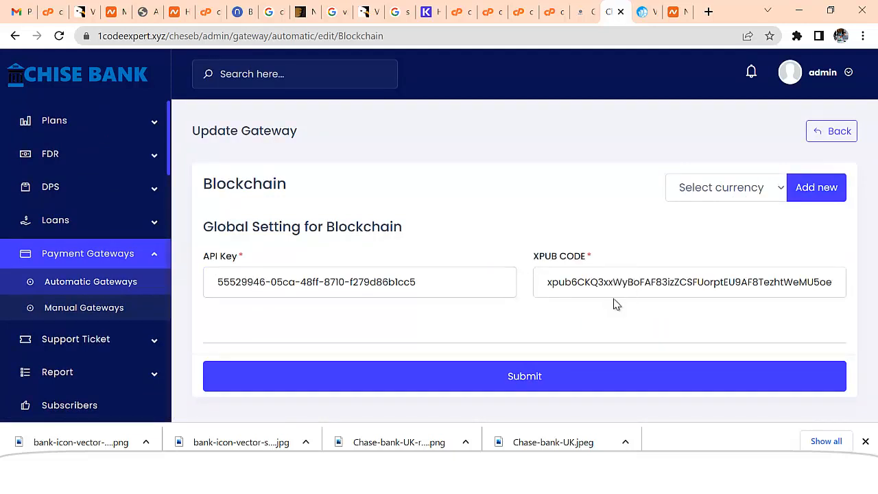
click(721, 187)
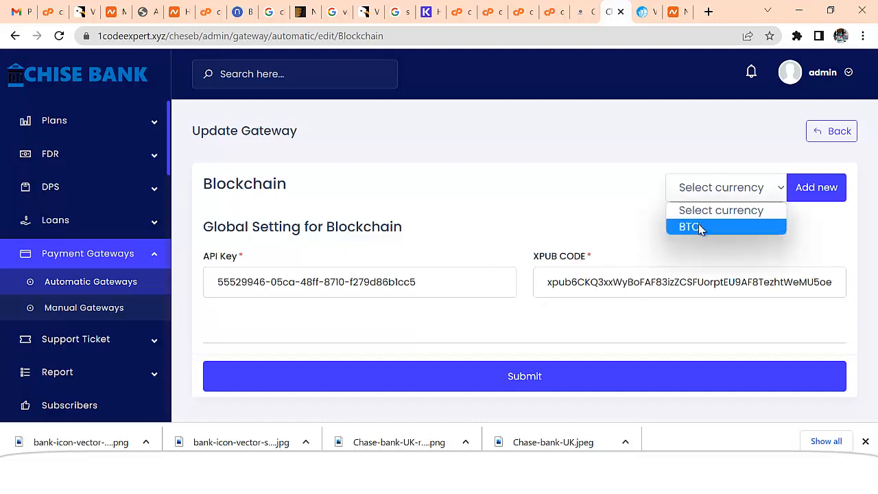
Add a BTC currency to the Blockchain gateway named Bitcoin Deposit
click(699, 225)
click(808, 188)
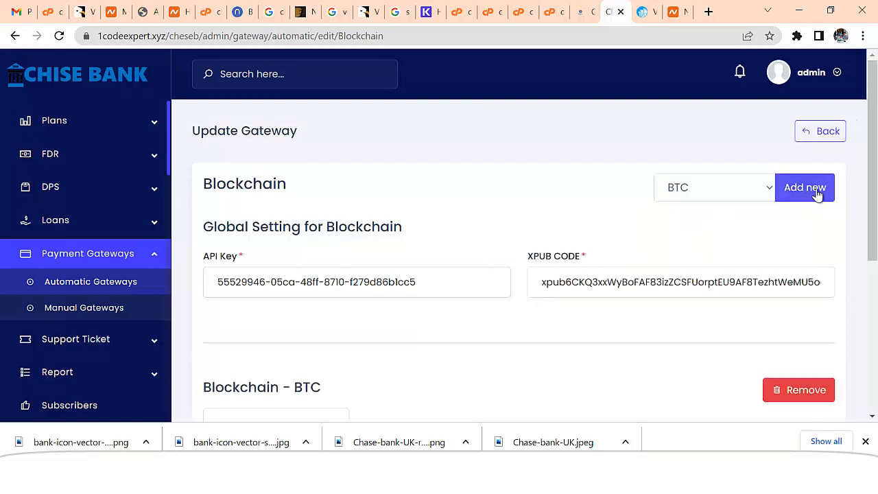
scroll(691, 248, down, 4)
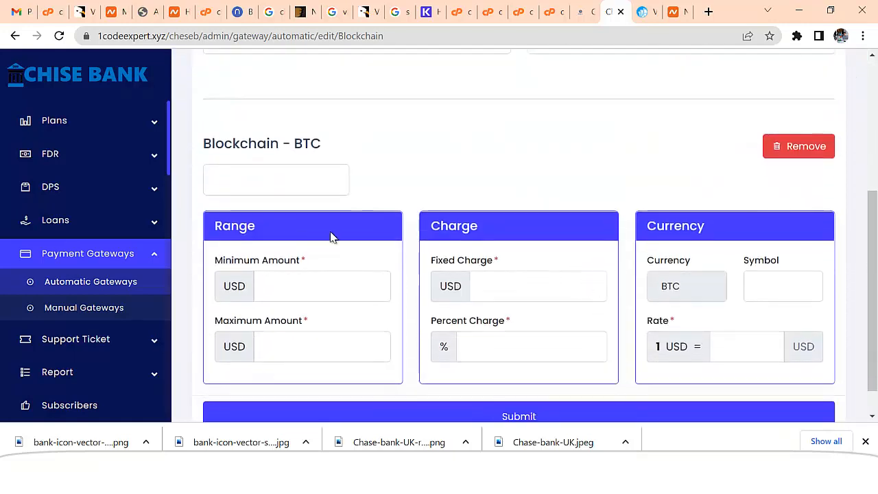
click(285, 181)
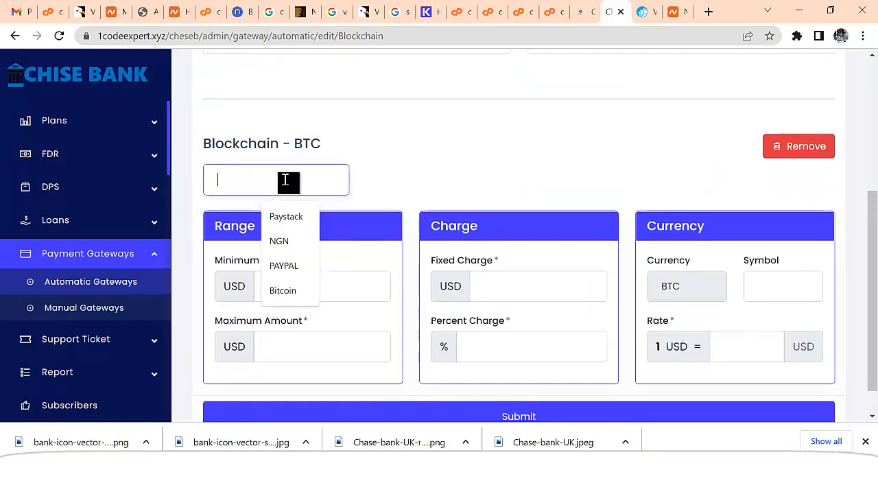
text(B)
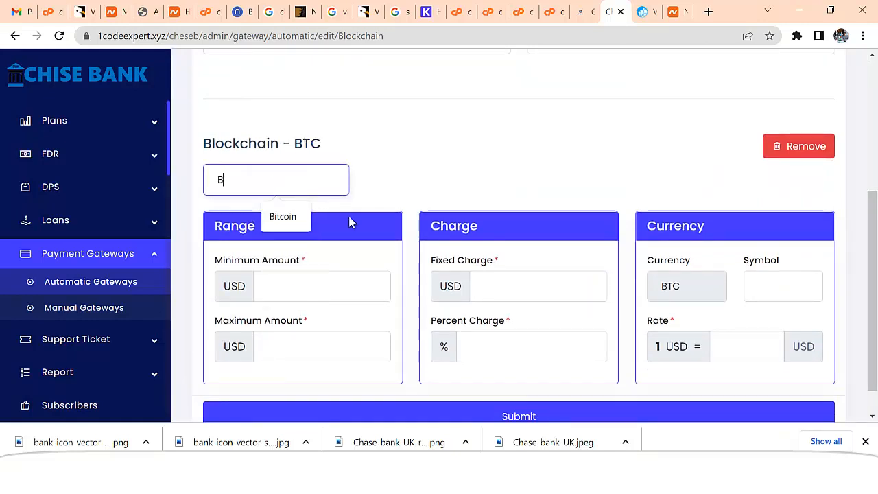
text(itcoin Deposit)
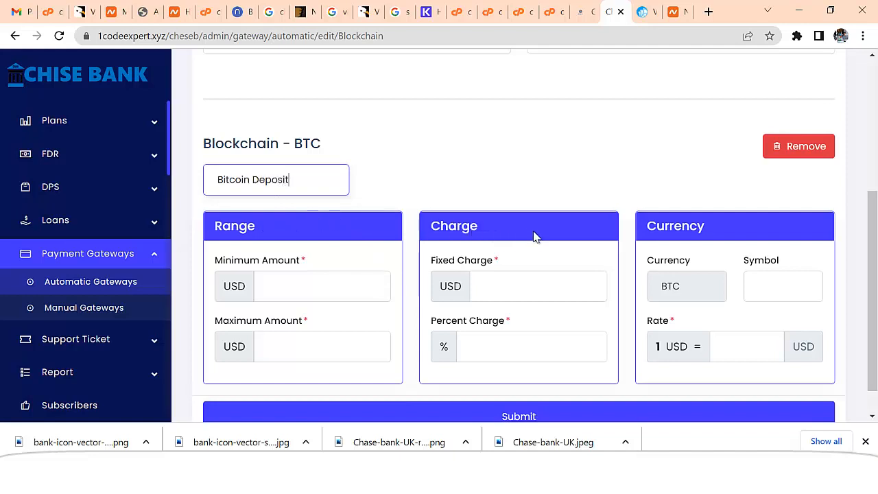
Set limits of 100–100000 with a 0 fixed charge and 2% charge
click(299, 286)
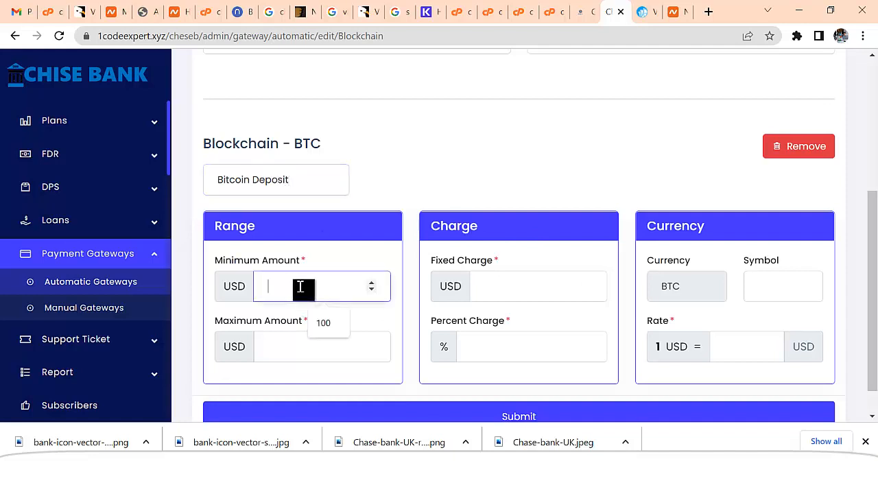
text(100)
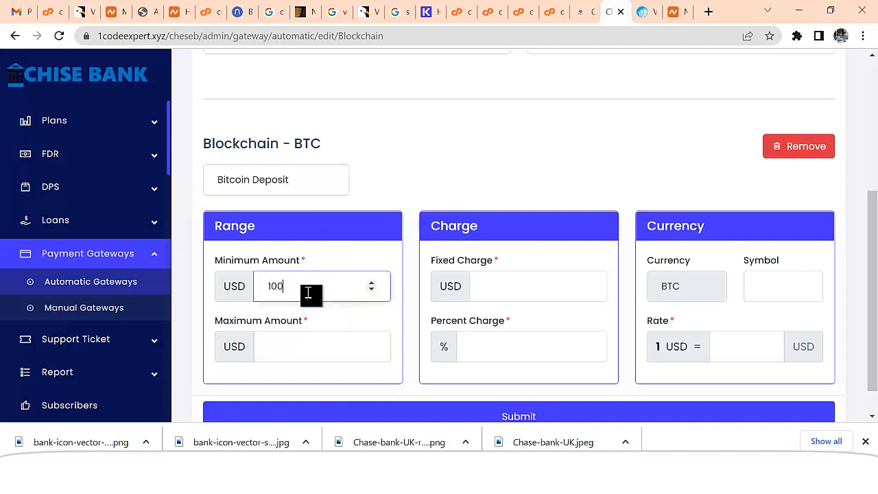
click(313, 346)
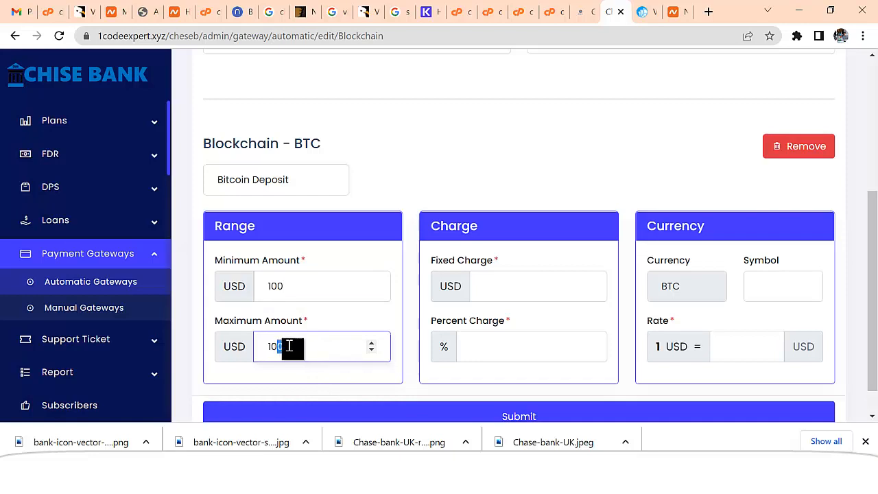
drag(287, 346, 310, 346)
text(000)
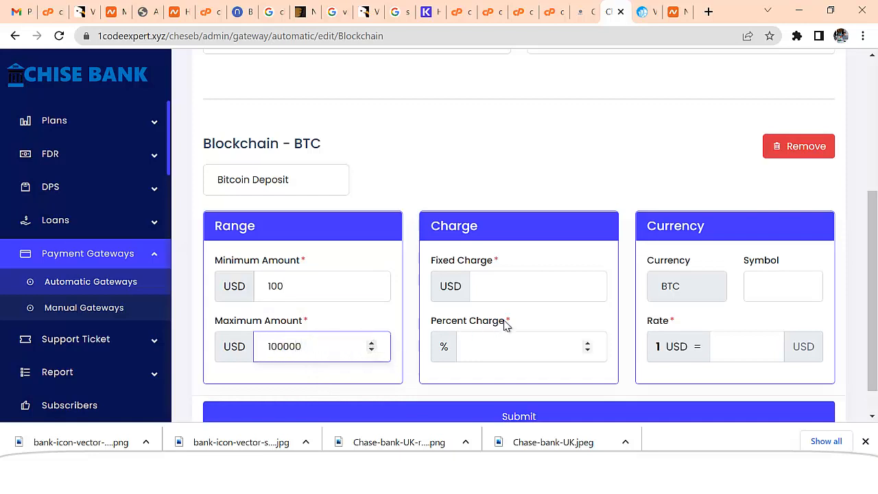
click(525, 293)
text(0)
click(505, 347)
text(2)
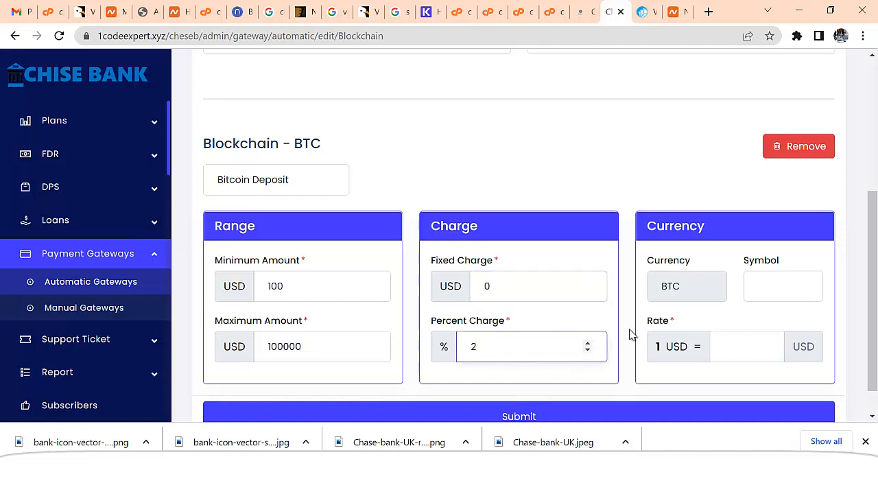
Set symbol BTC and rate 1, save, and return to Automatic Gateways
click(775, 290)
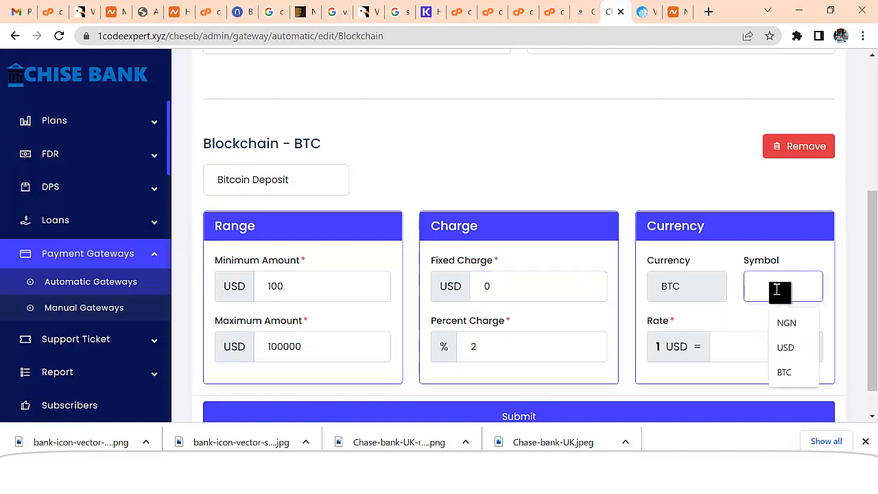
click(784, 370)
click(727, 347)
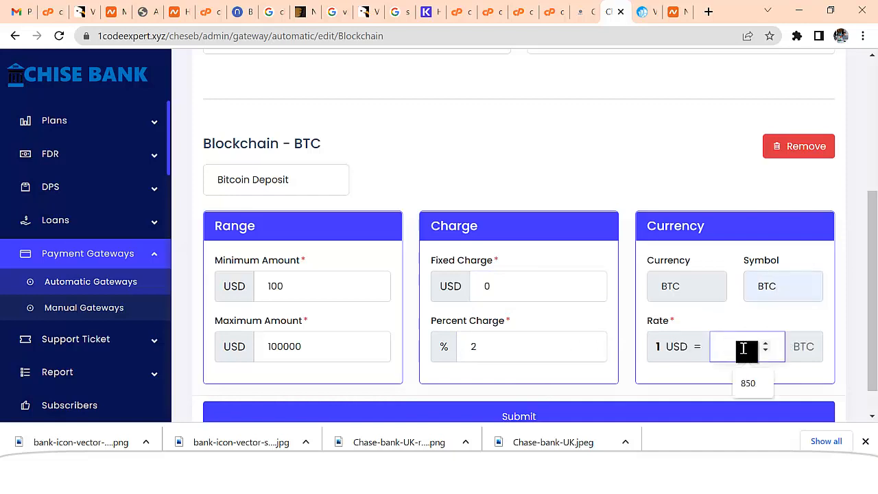
text(1)
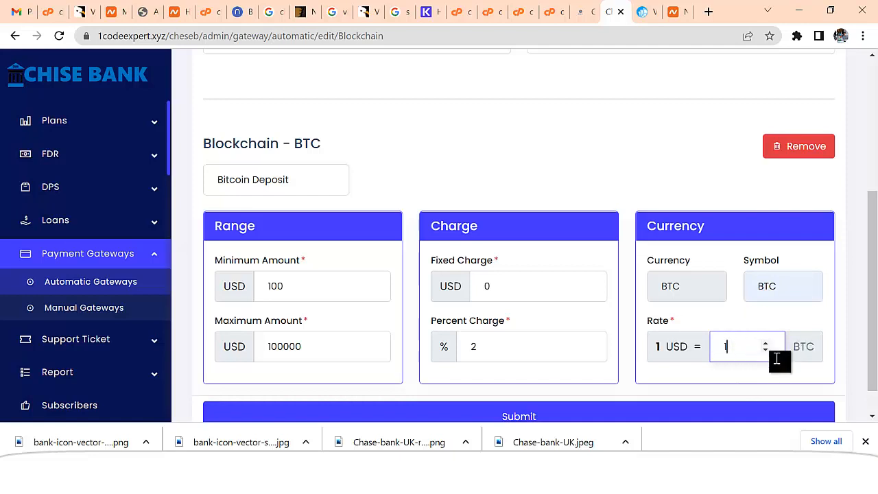
scroll(549, 364, down, 1)
click(533, 381)
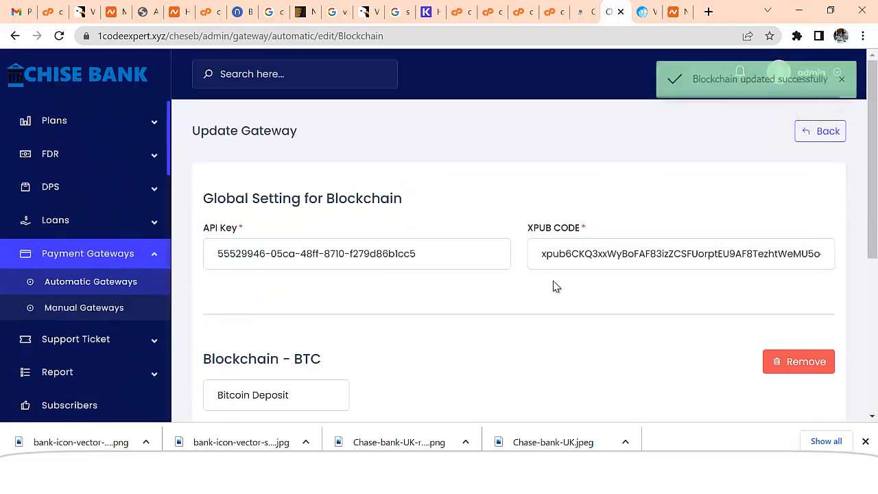
scroll(542, 288, down, 5)
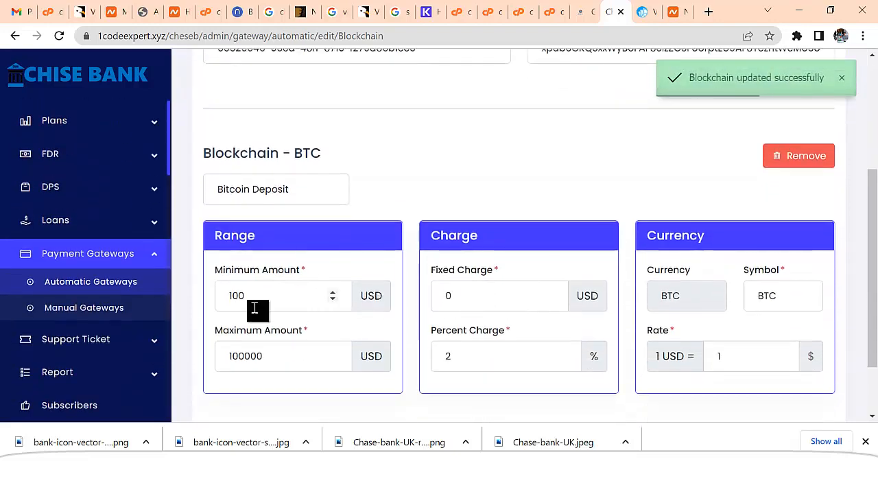
click(122, 287)
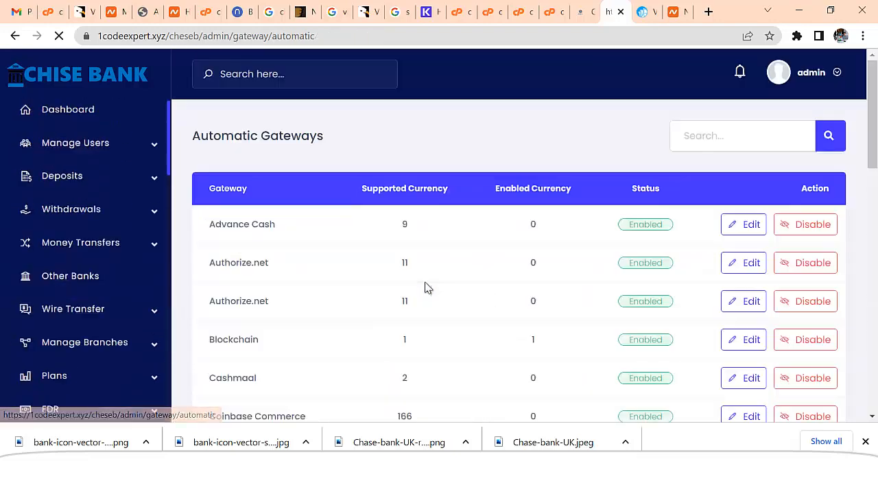
Open the Paypal gateway and replace its PayPal Email with the suggested address
scroll(425, 288, down, 3)
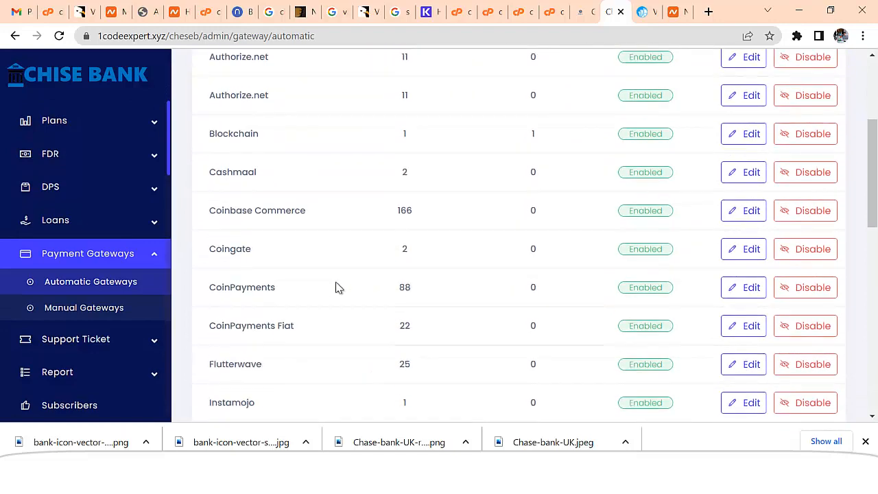
scroll(329, 287, down, 1)
scroll(278, 275, down, 3)
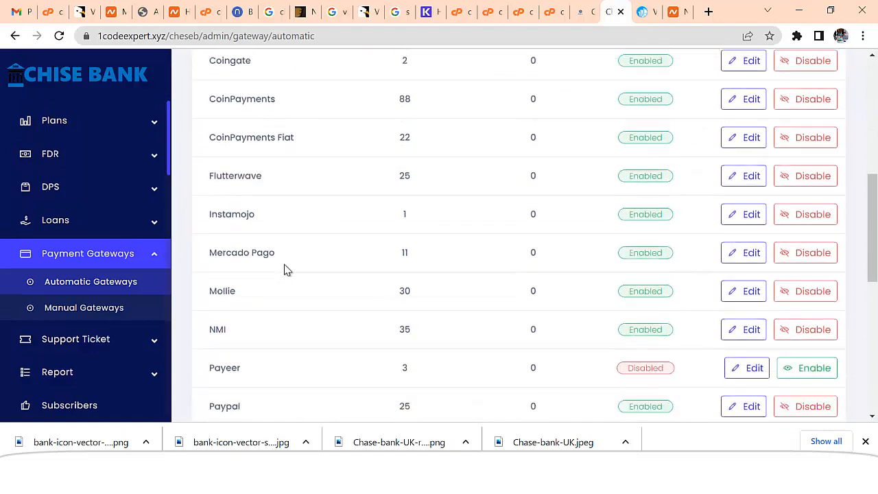
scroll(287, 270, down, 4)
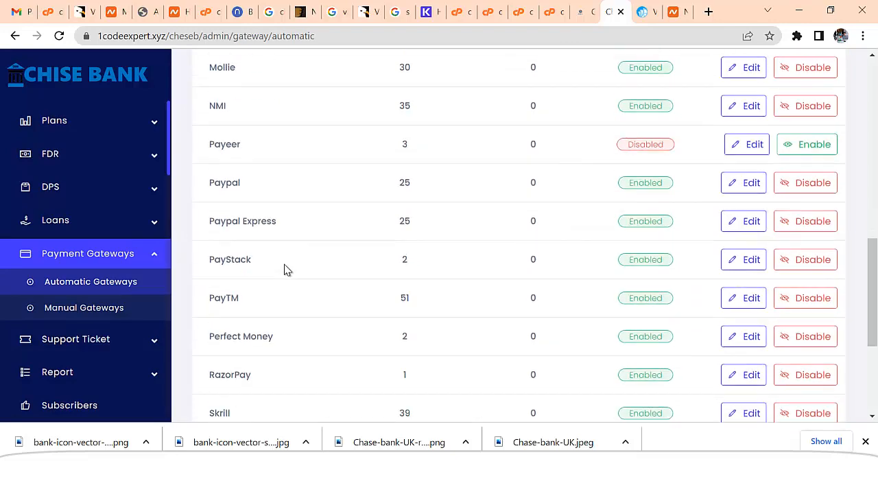
click(750, 119)
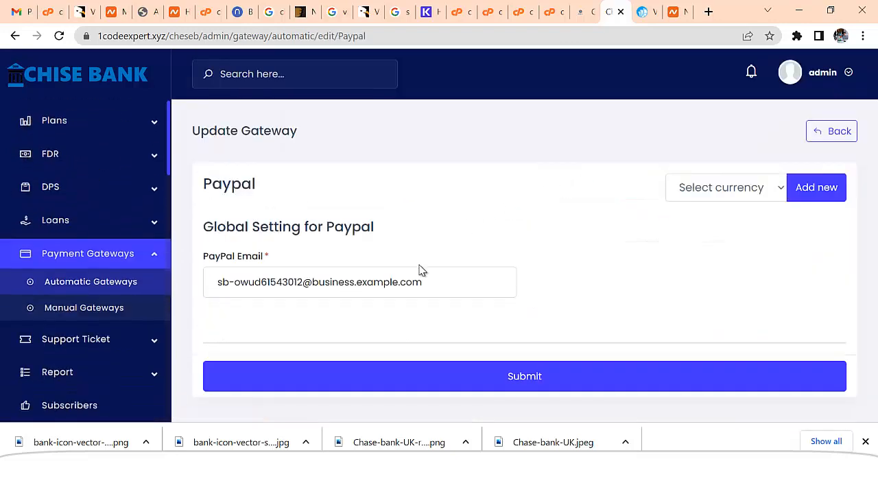
click(310, 289)
drag(465, 290, 209, 295)
text(g)
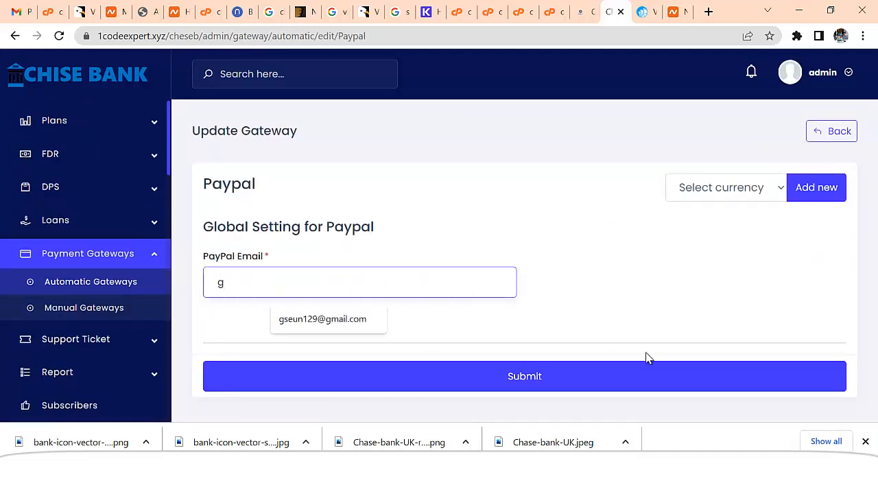
click(371, 319)
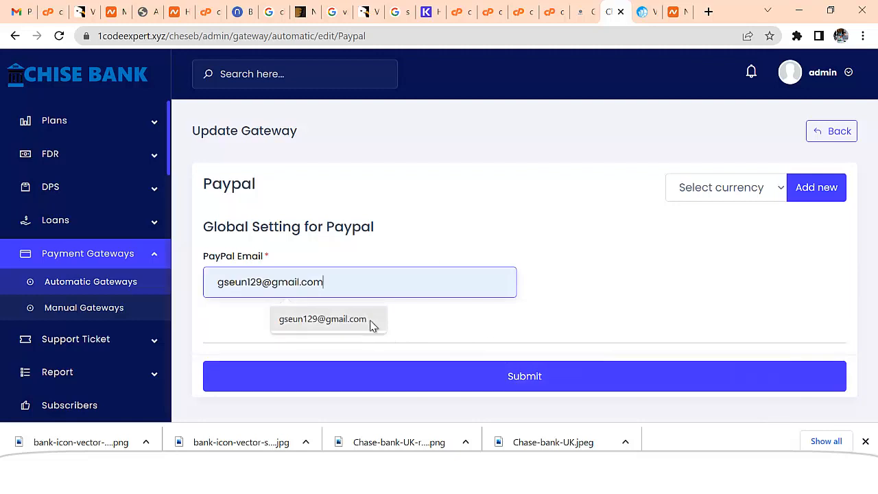
Choose USD from the Paypal gateway's currency list
click(710, 194)
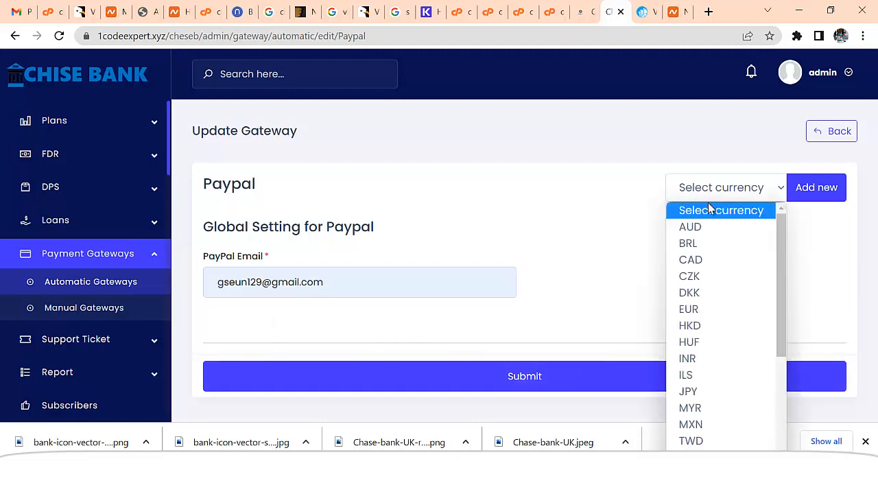
drag(789, 307, 802, 420)
click(755, 448)
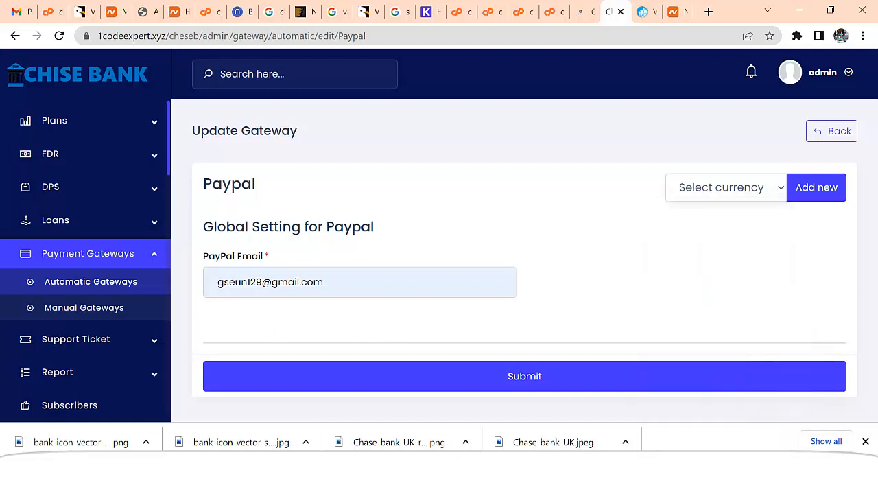
Add a USD currency entry to the Paypal gateway named PAYPAL
click(812, 194)
scroll(386, 286, down, 4)
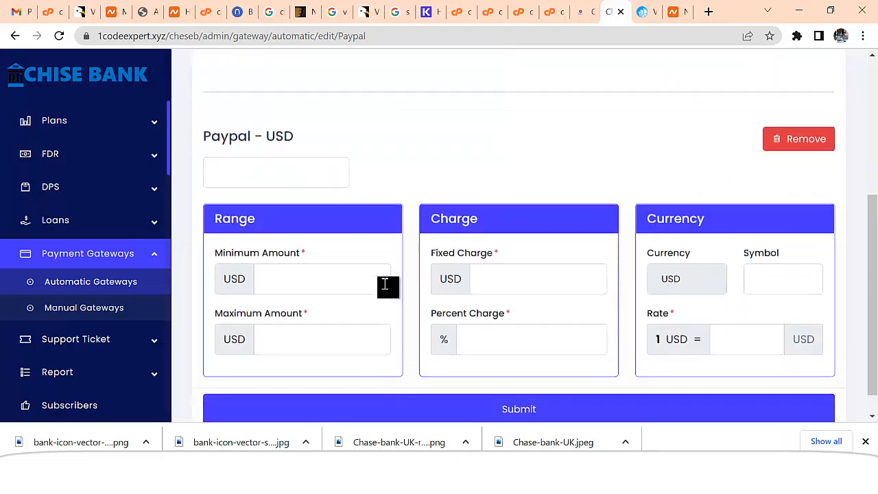
scroll(312, 273, up, 1)
click(300, 239)
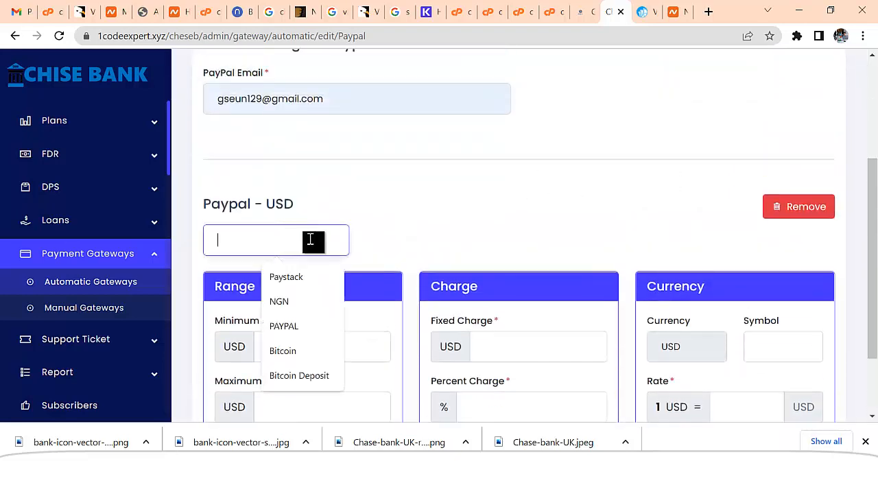
text(Payp)
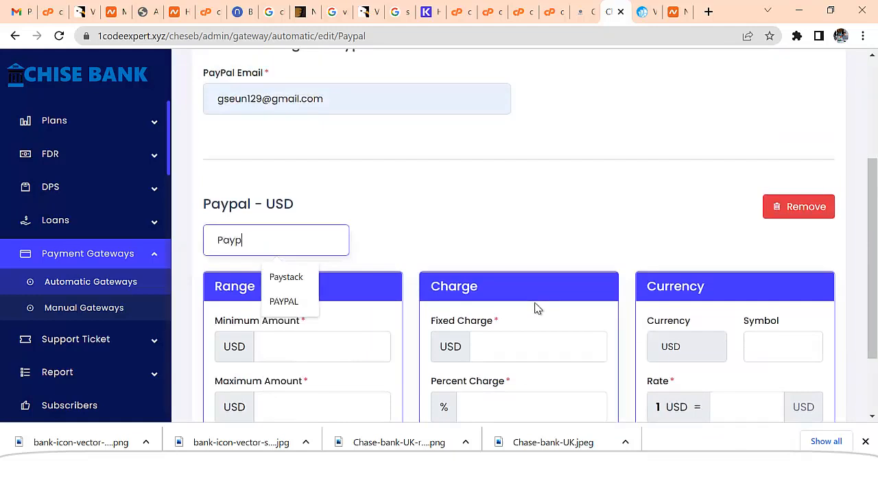
text(al)
click(292, 277)
Set the PayPal USD limits to minimum 1000 and maximum 100000
scroll(388, 221, down, 1)
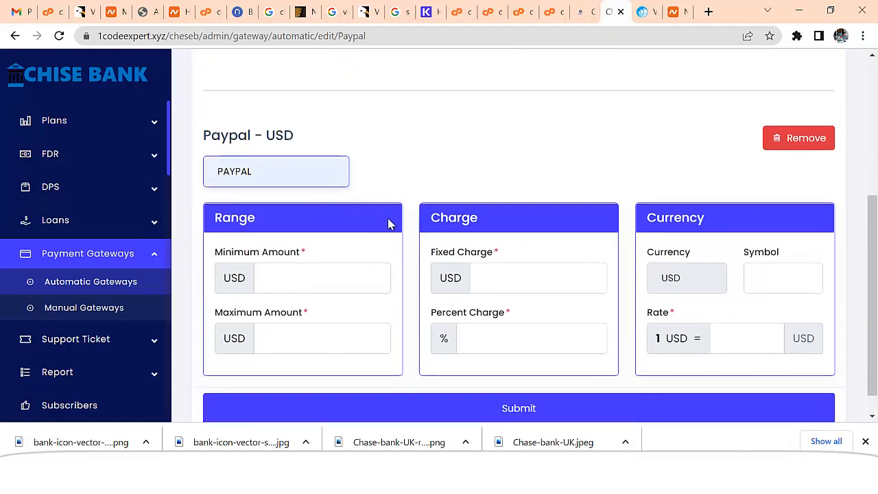
click(303, 282)
text(100)
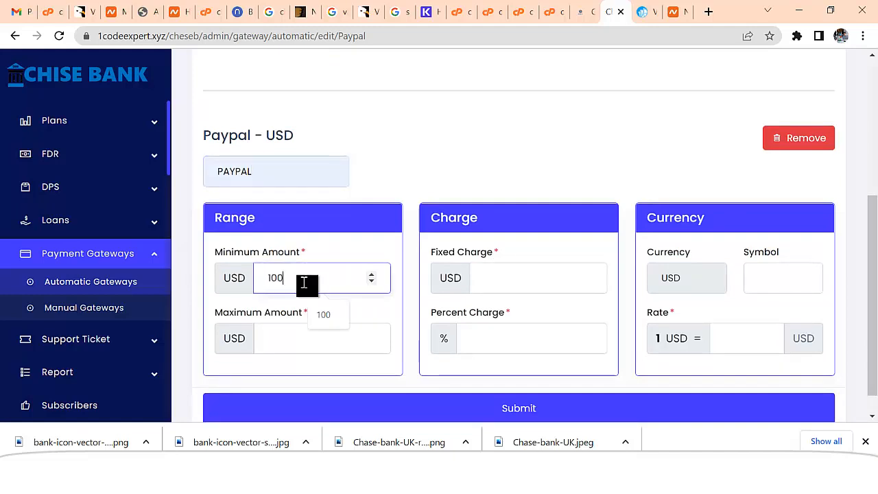
text(0)
click(301, 346)
text(100000)
drag(284, 338, 349, 337)
Set fixed charge 0, percent charge 3, symbol PP and rate 1
click(518, 282)
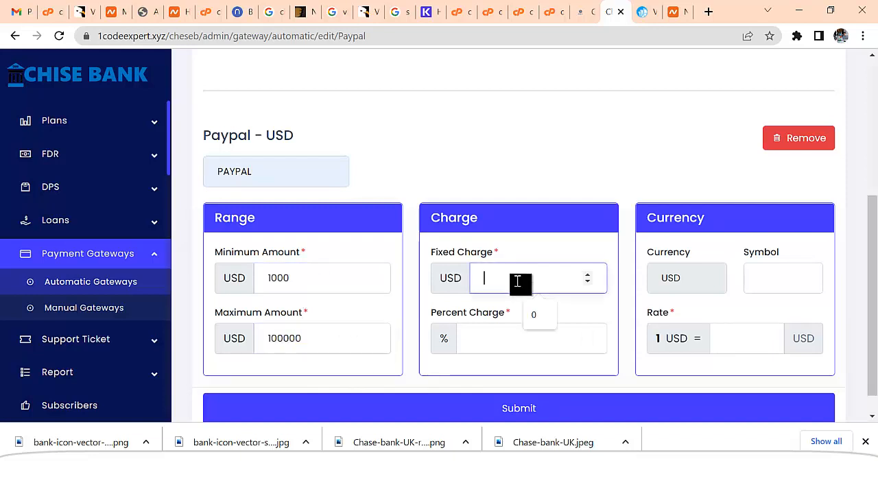
text(0)
click(505, 347)
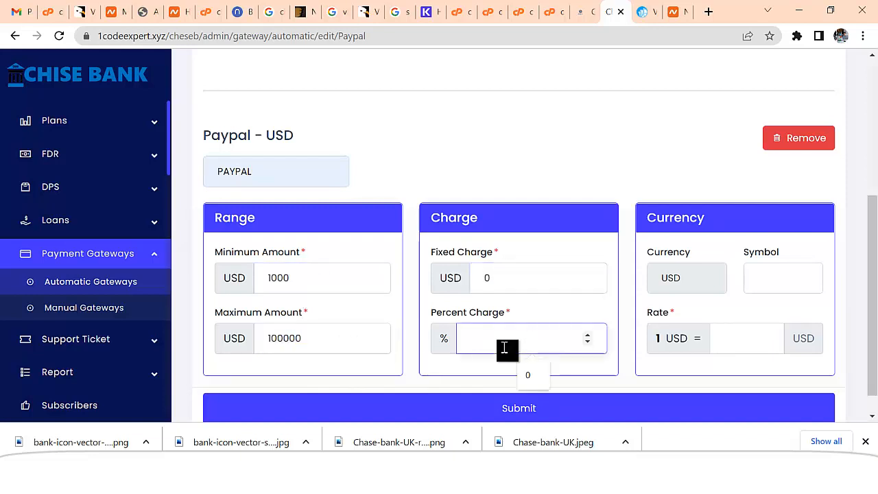
text(3)
click(769, 288)
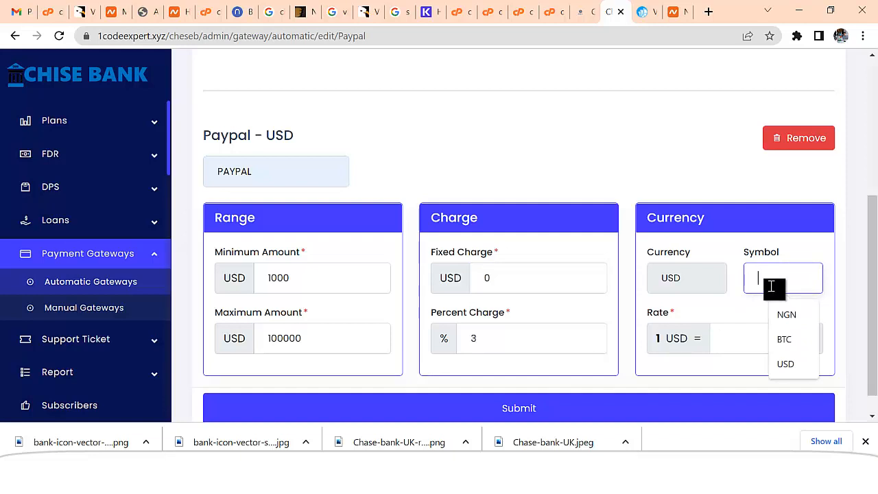
text(PP)
click(721, 338)
text(1)
Submit the Paypal gateway settings
scroll(483, 315, up, 3)
scroll(484, 314, up, 1)
scroll(484, 268, down, 4)
click(520, 385)
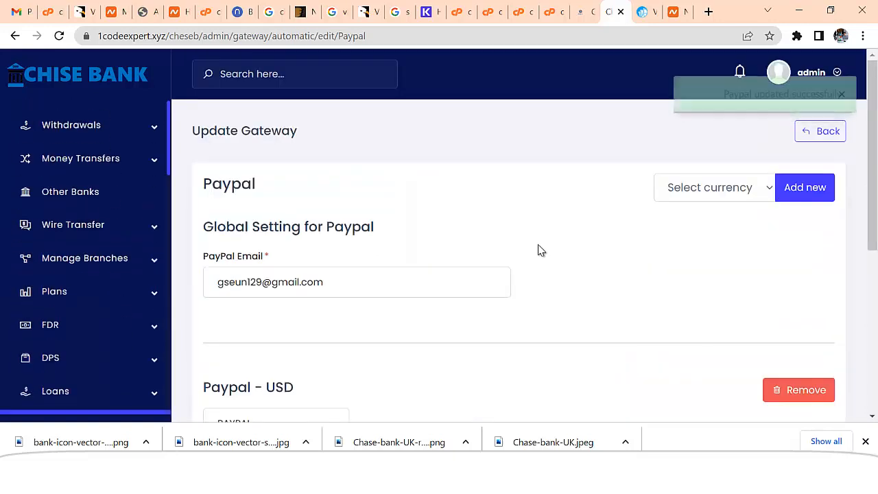
scroll(516, 260, down, 1)
scroll(509, 267, down, 4)
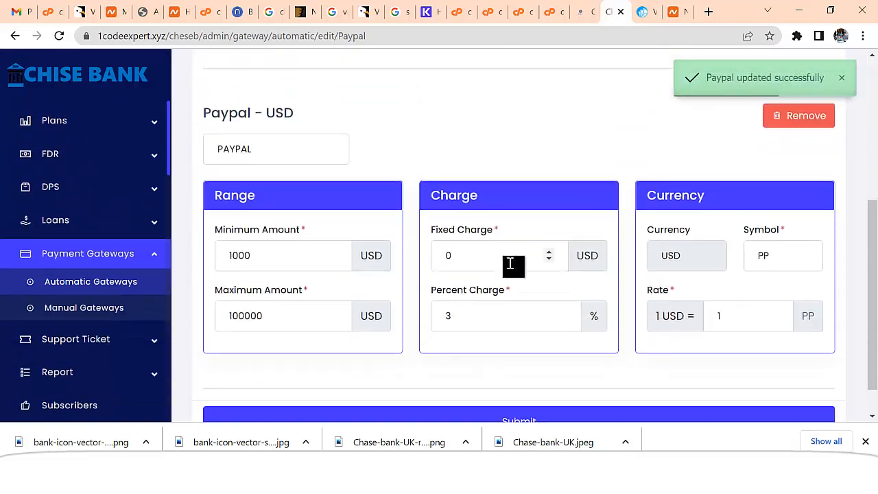
Go back through Automatic Gateways, then show the empty Manual Gateways list
click(83, 291)
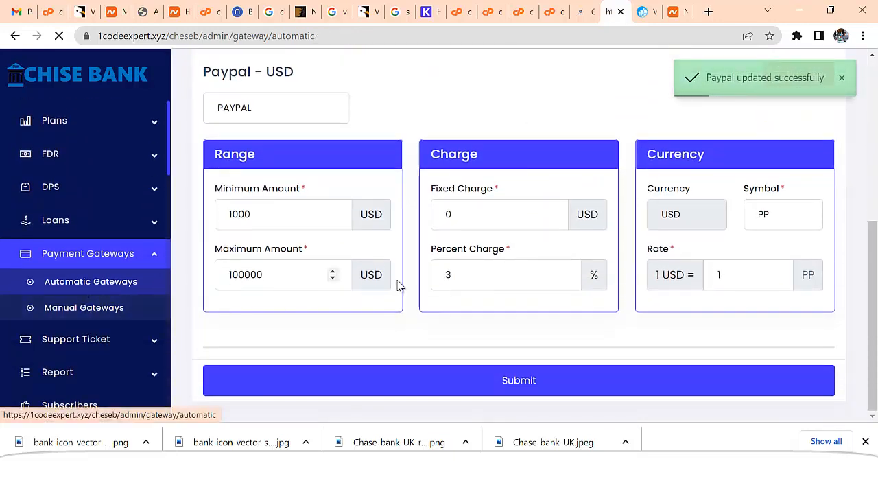
scroll(400, 288, down, 6)
scroll(402, 289, down, 1)
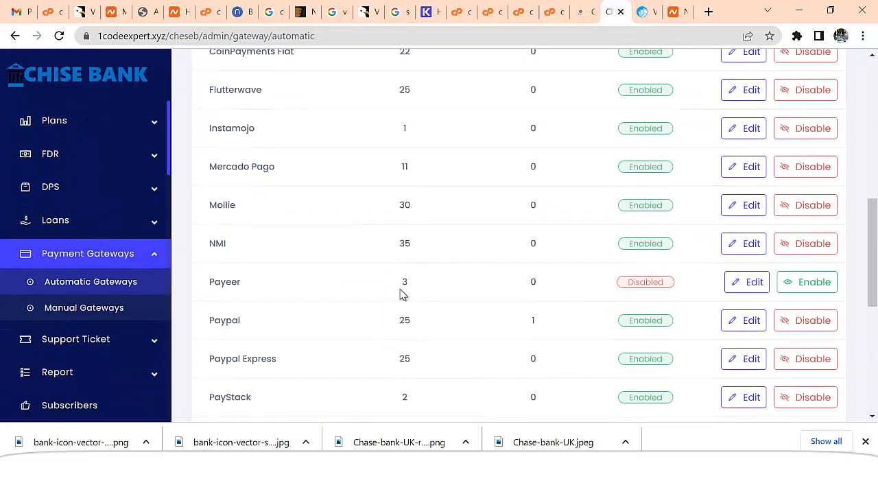
scroll(413, 329, down, 3)
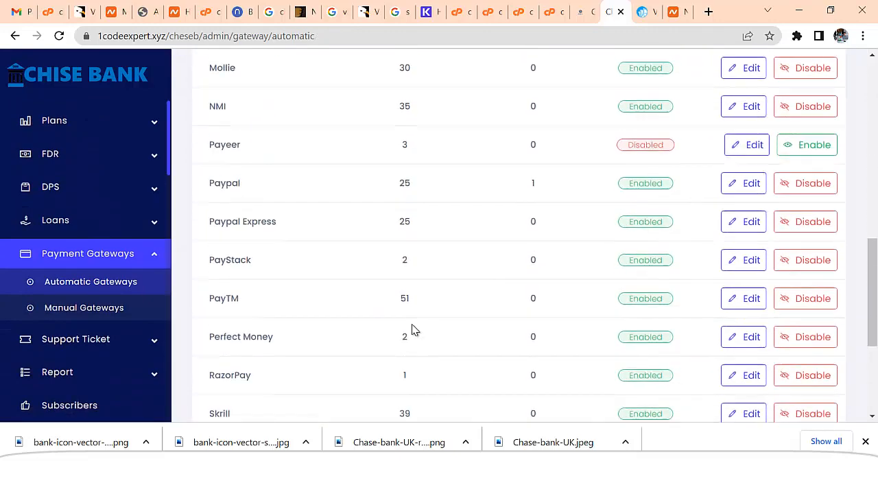
scroll(414, 329, down, 3)
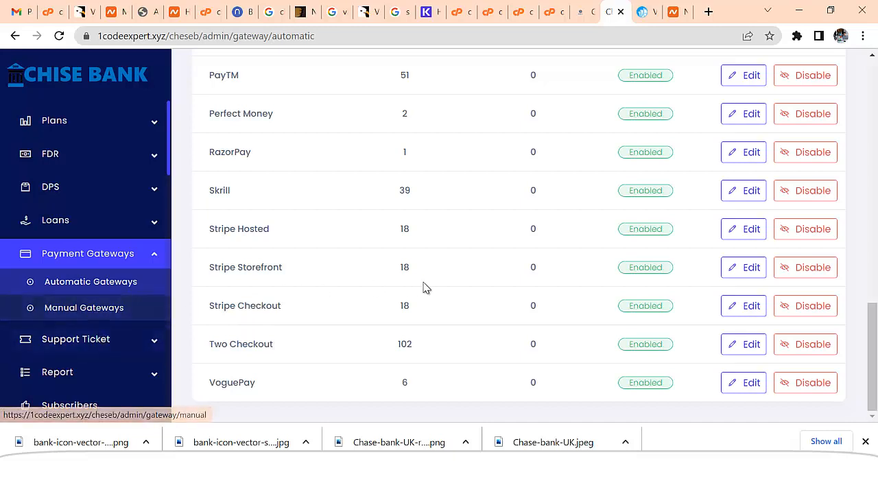
click(100, 308)
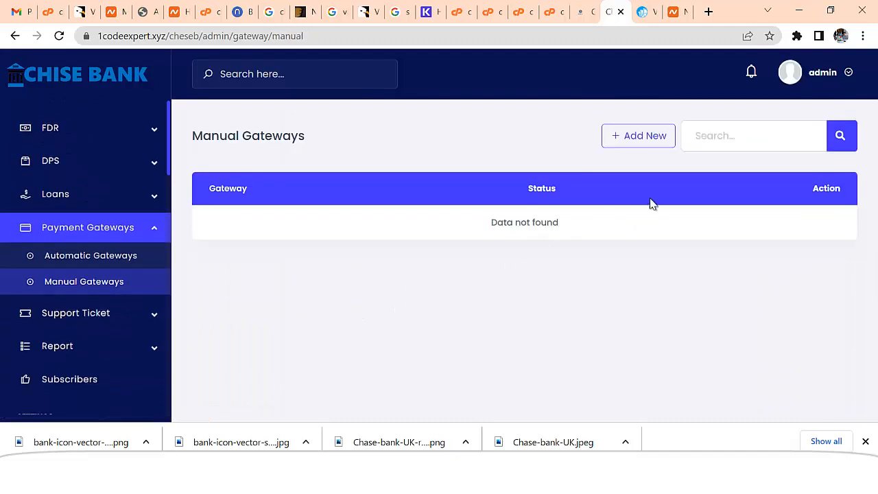
Add a new manual gateway named 'Manual Payment USDT TRC20' with USD currency
click(653, 138)
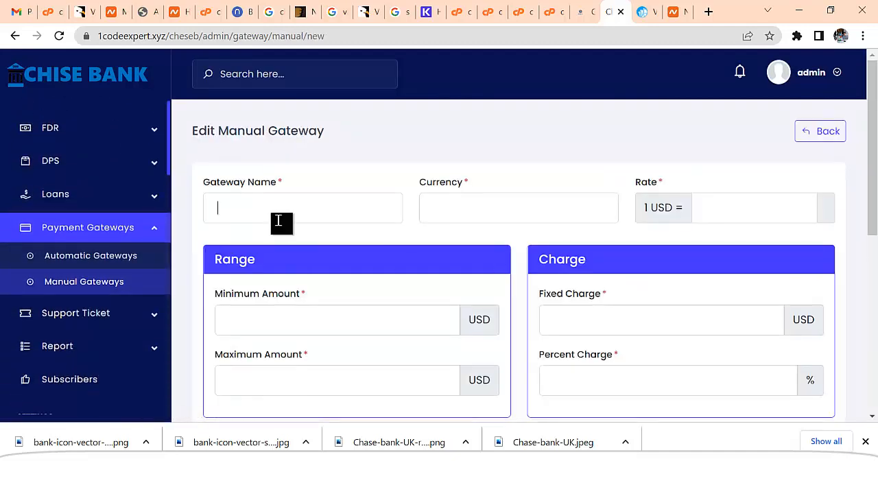
click(281, 220)
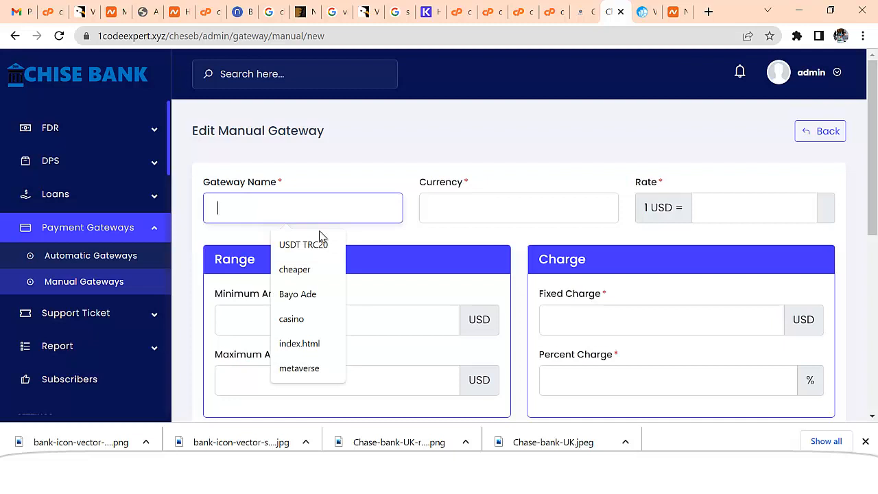
click(302, 243)
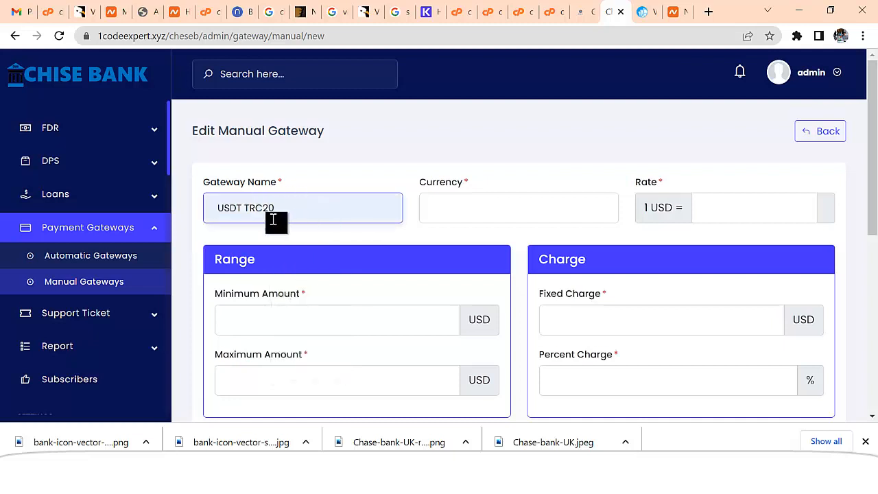
click(214, 207)
text(Manual)
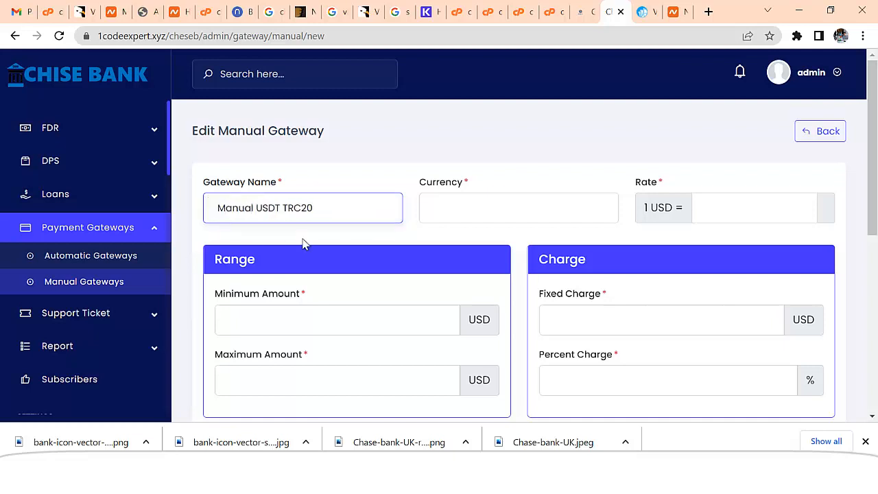
text( Payment)
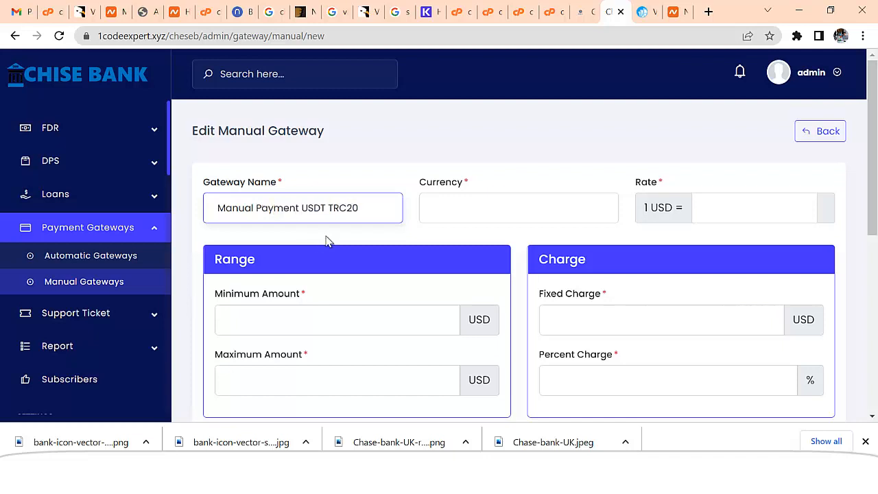
click(500, 211)
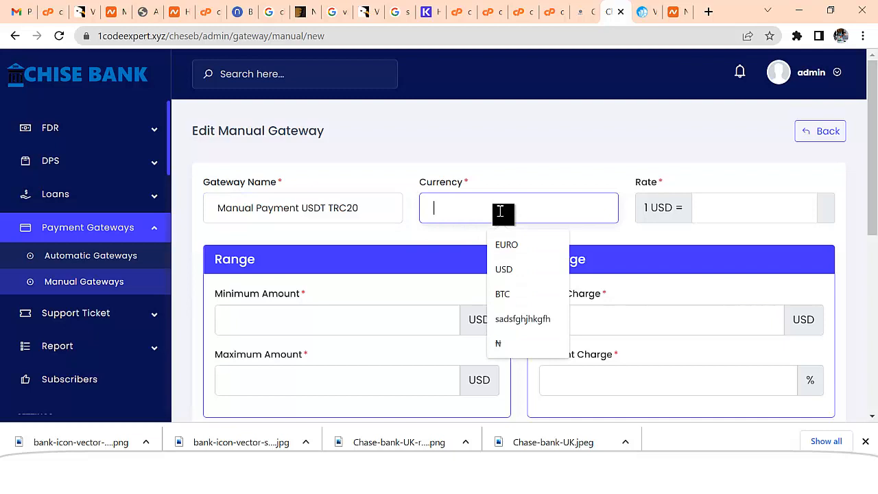
click(513, 271)
Set rate 1, limits 100–100000 and fixed charge 0, moving on to percent charge
click(721, 206)
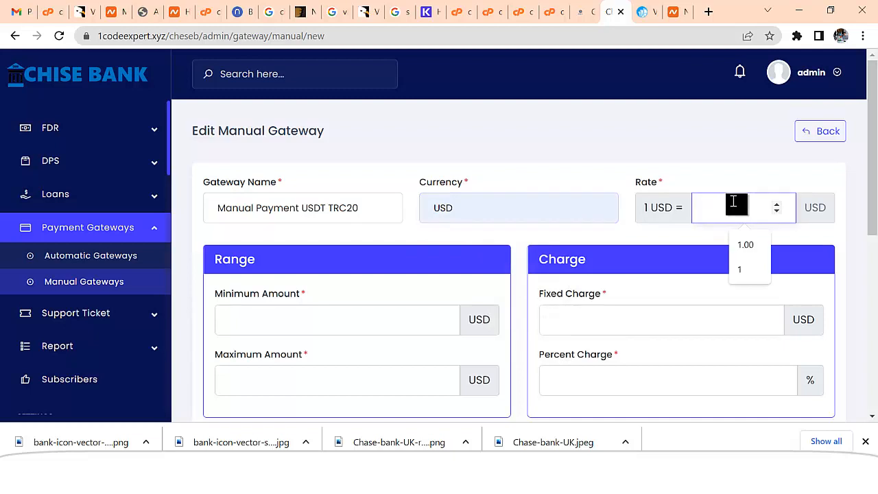
text(1)
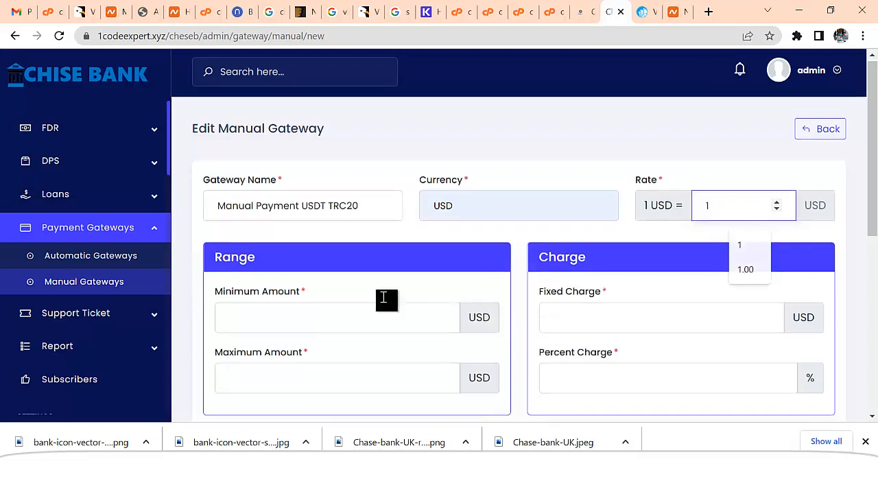
scroll(384, 297, down, 1)
click(302, 250)
text(100)
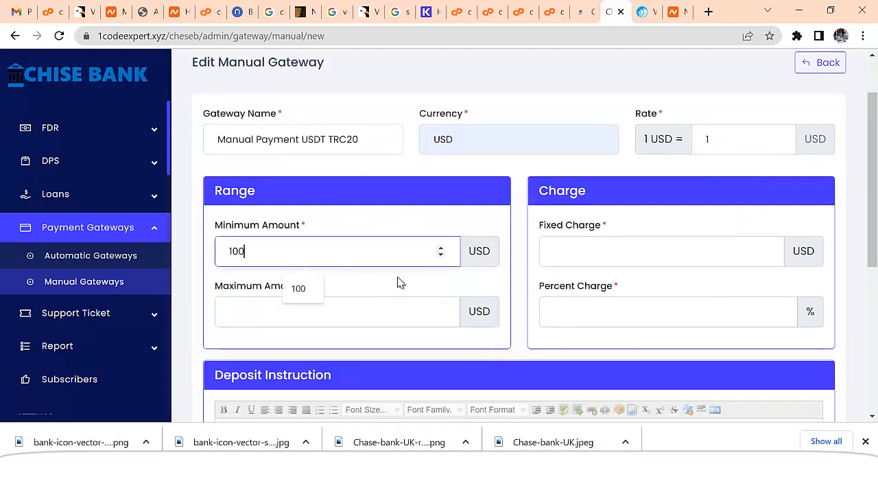
click(359, 317)
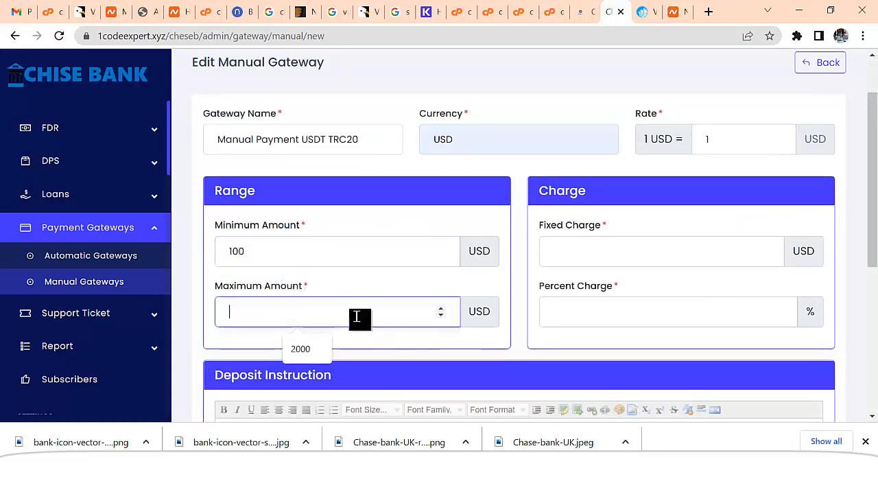
text(100000)
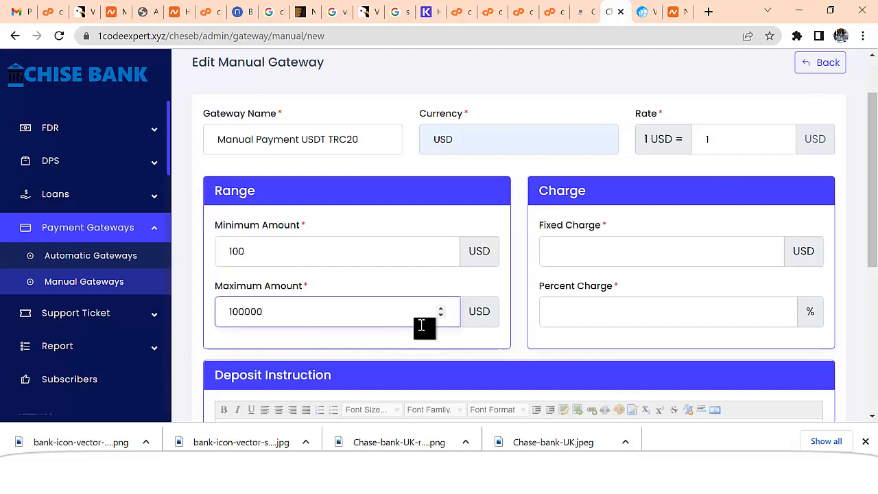
click(607, 251)
text(0)
click(598, 309)
Enter a 3% percent charge, begin the deposit instruction 'Ple…', then switch browser windows
text(3)
scroll(598, 321, down, 2)
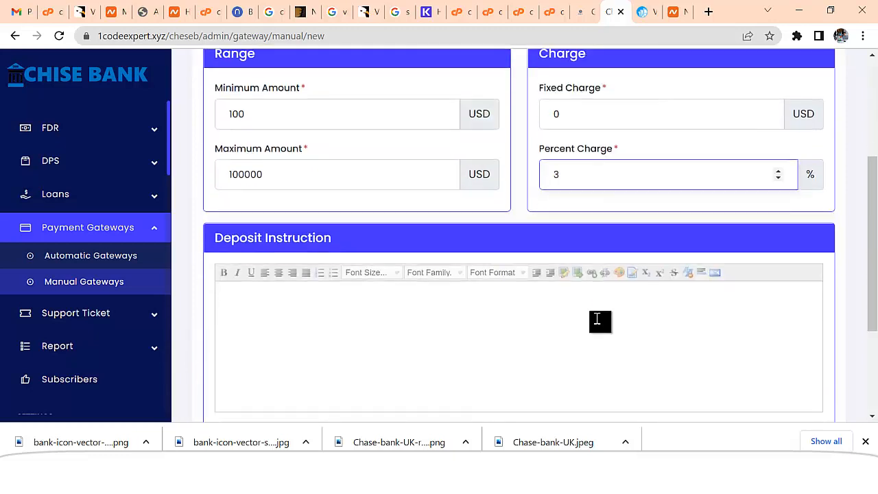
click(385, 330)
text(Ple)
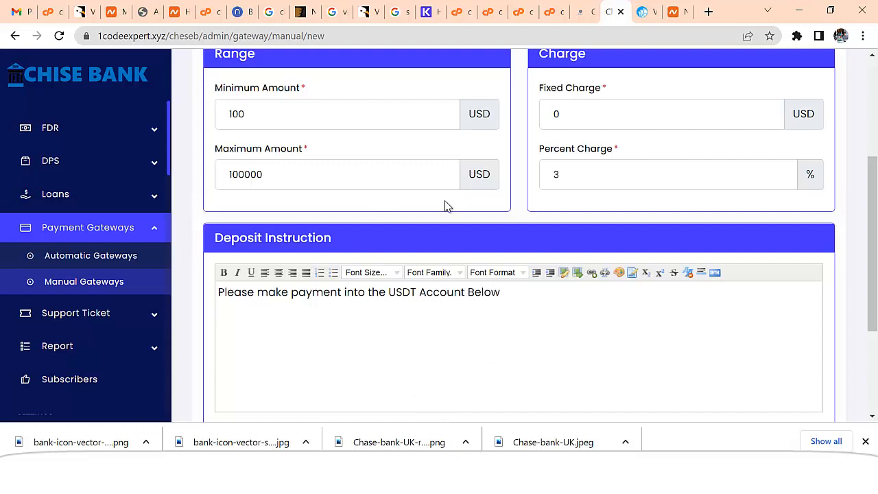
mouse_move(317, 481)
click(347, 479)
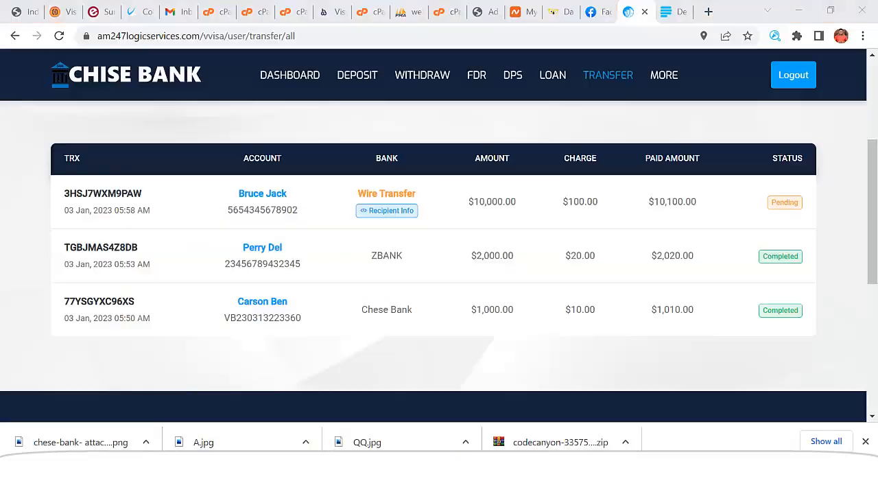
In Gmail Drafts, copy the wallet address from the Btc draft and close it
click(180, 17)
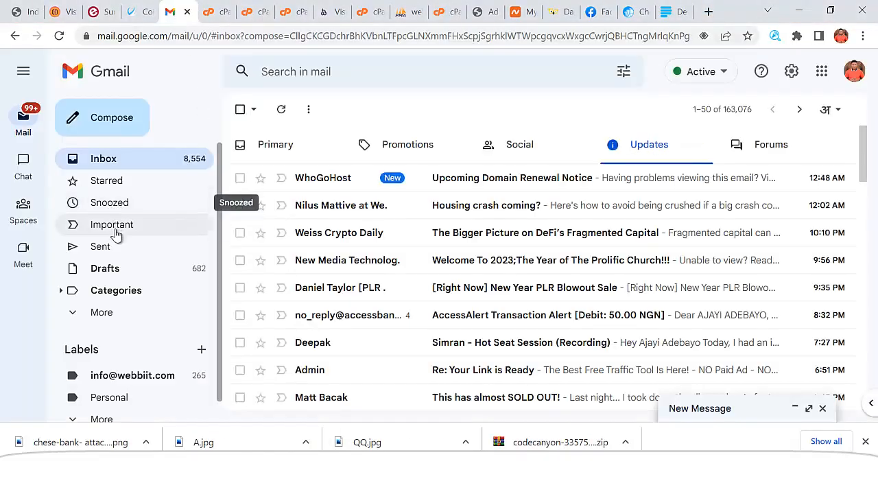
click(114, 270)
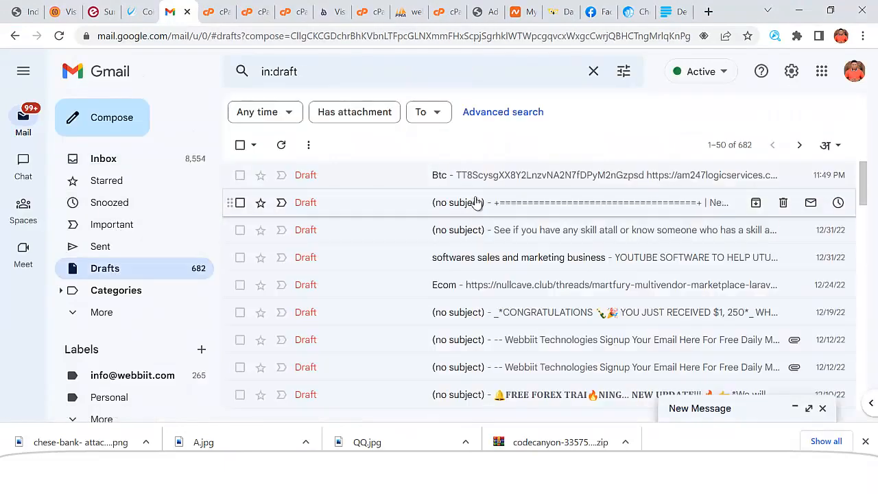
click(504, 178)
drag(504, 251, 319, 254)
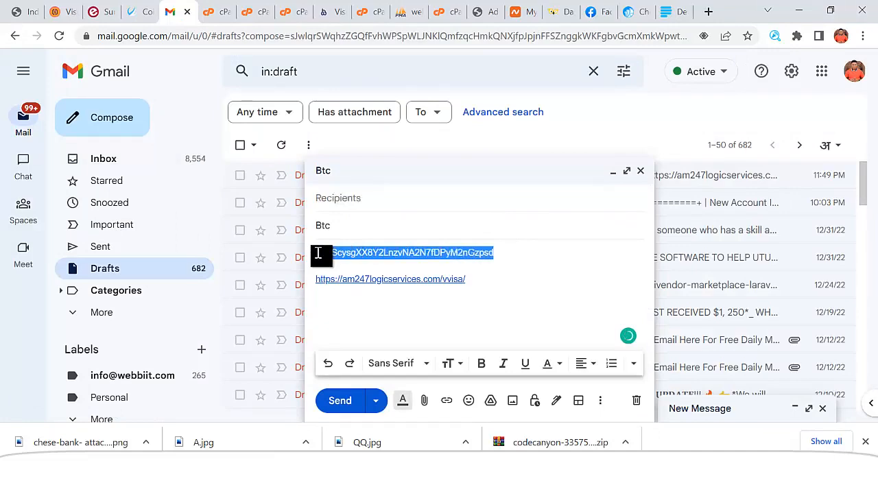
click(641, 171)
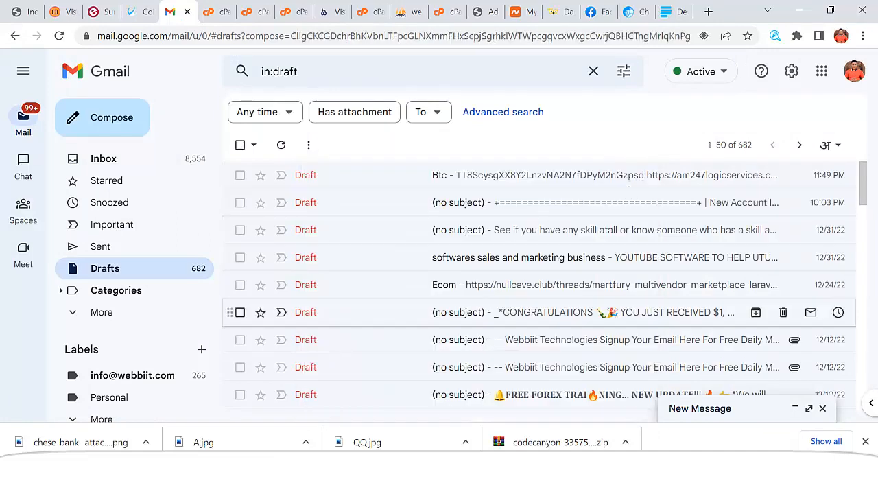
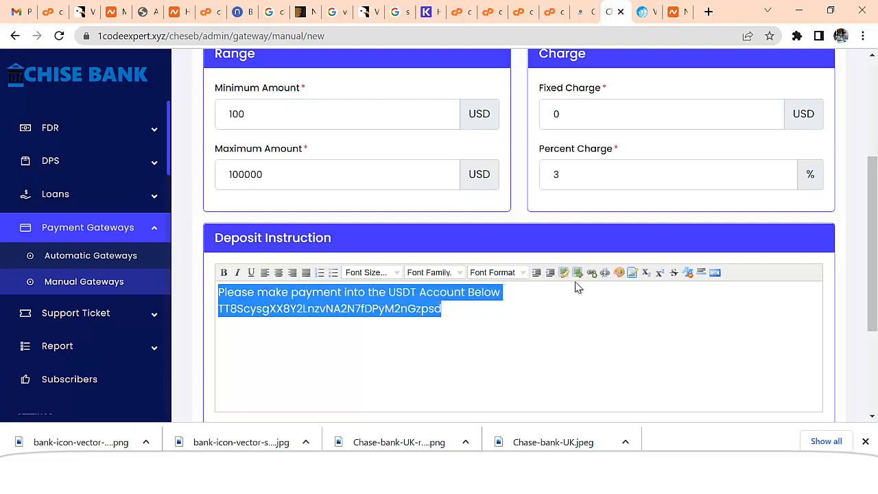
Center and bold the USDT deposit instruction text with the wallet address
click(278, 273)
click(225, 273)
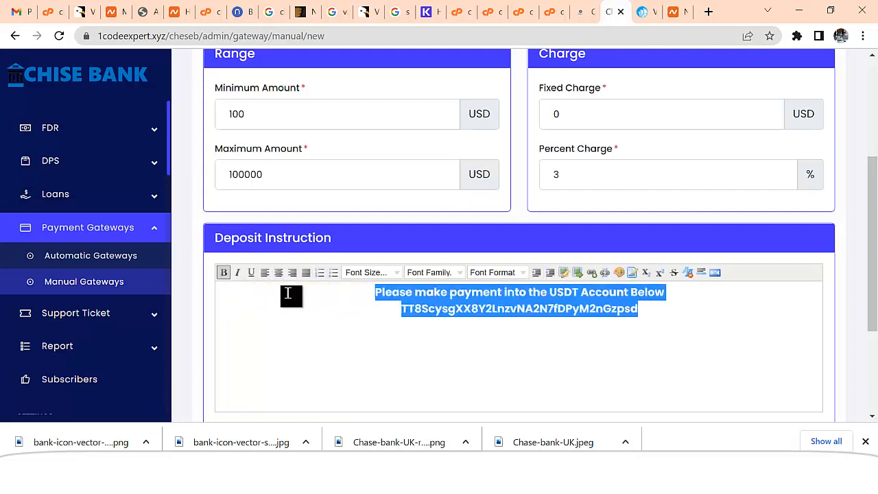
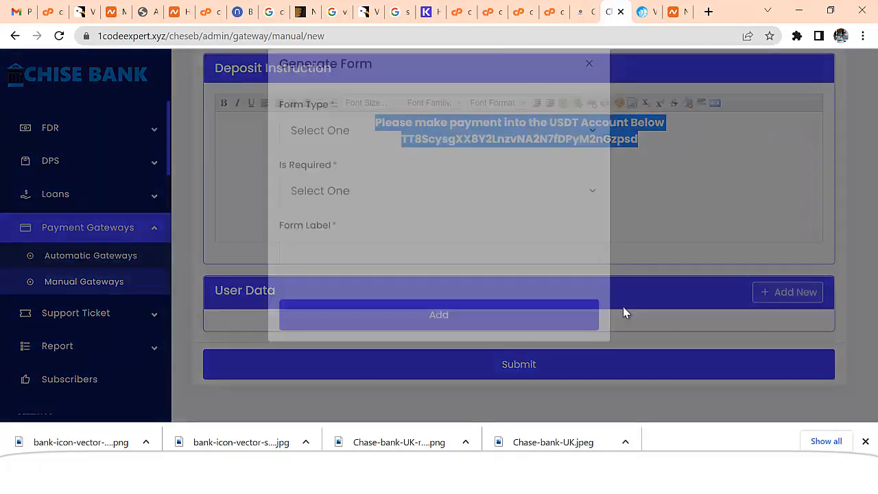
Create a new required File-type user data field labelled 'Upload Receipt'
click(323, 163)
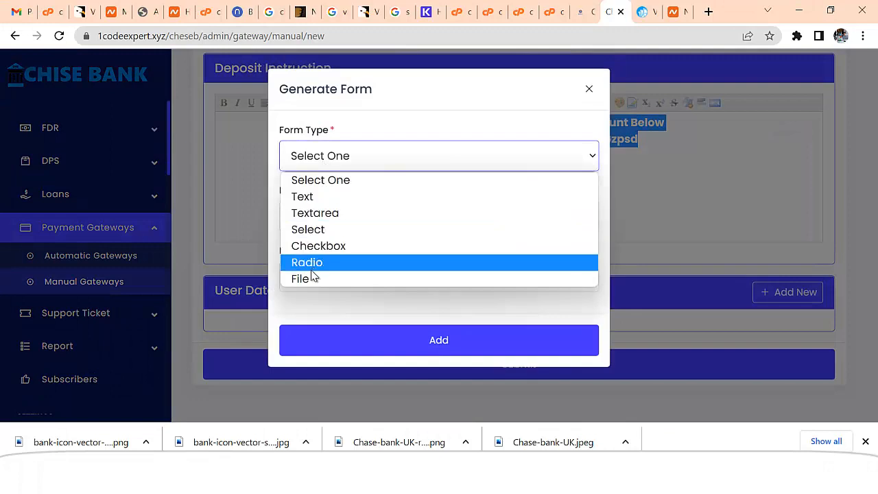
click(312, 277)
click(325, 216)
click(331, 256)
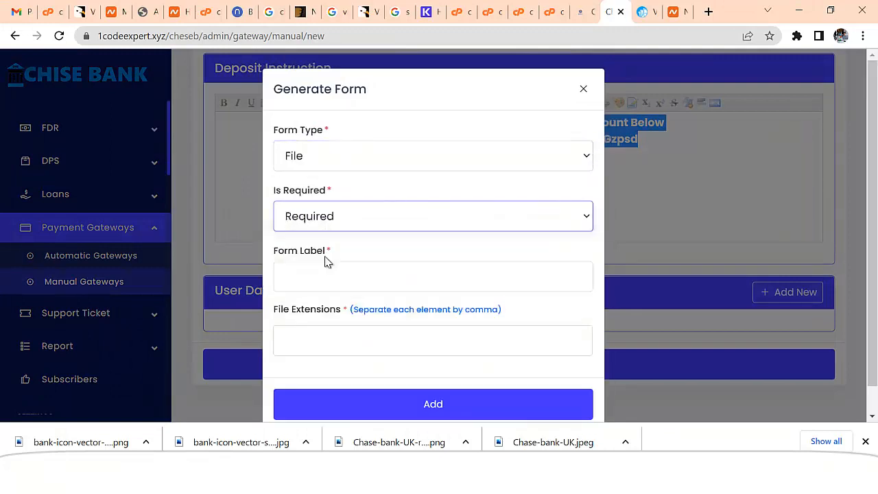
click(327, 276)
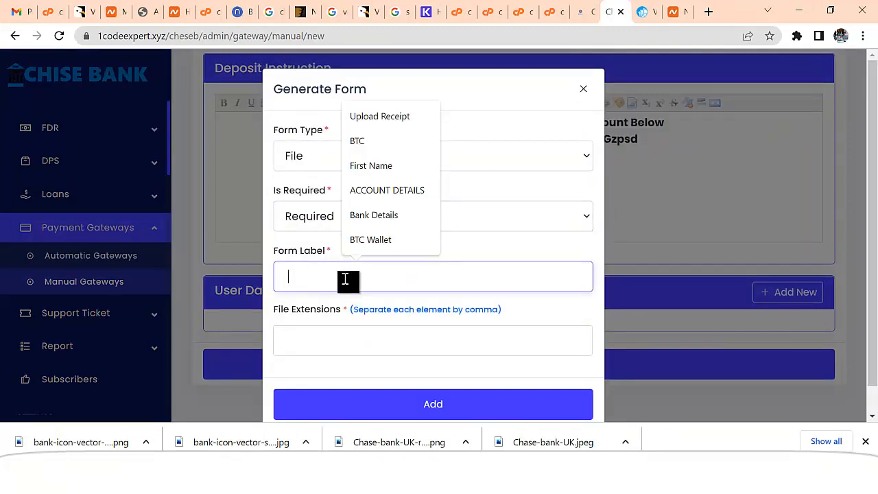
key(ctrl+u)
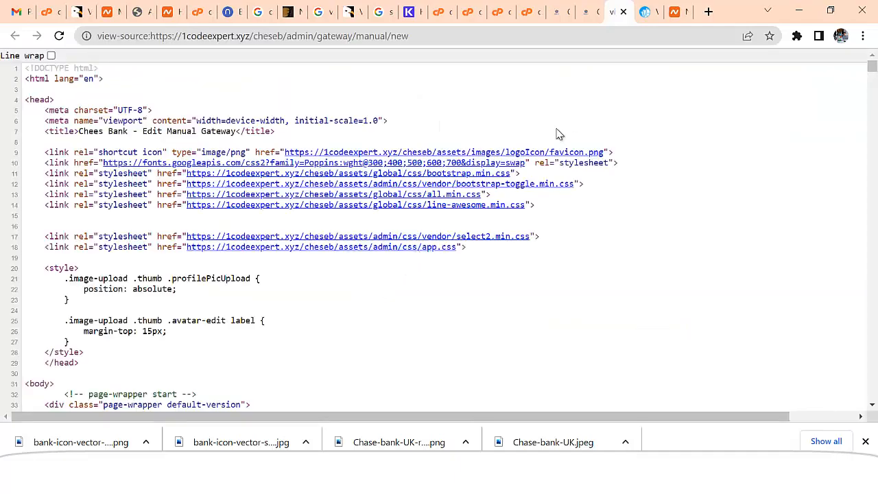
click(593, 18)
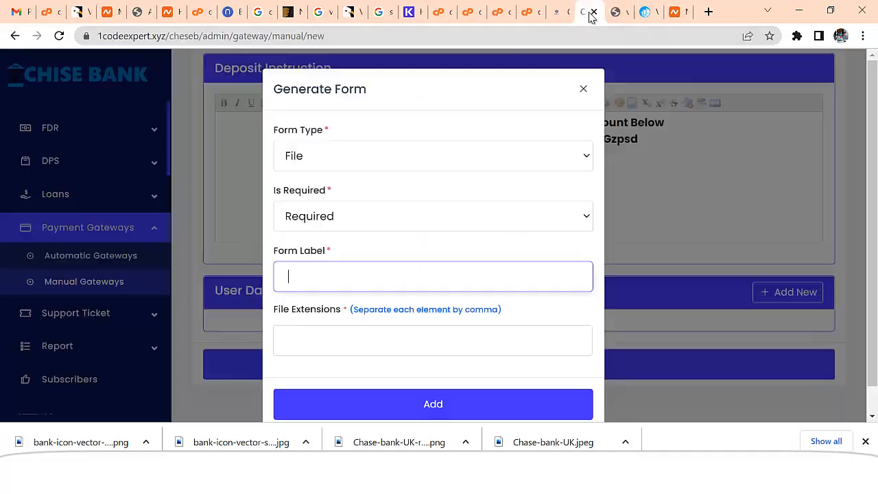
click(366, 276)
text(Upload Receipt)
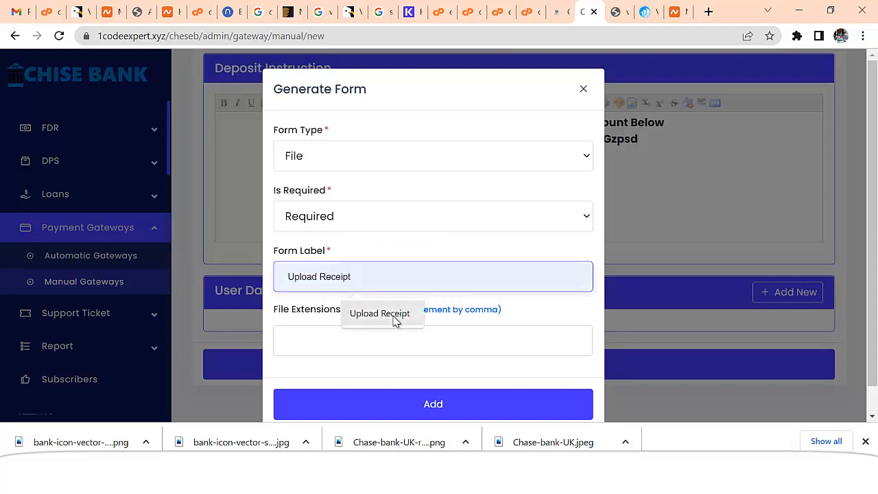
click(394, 316)
Restrict the Upload Receipt field to JPG and JPEG files and add it
click(353, 342)
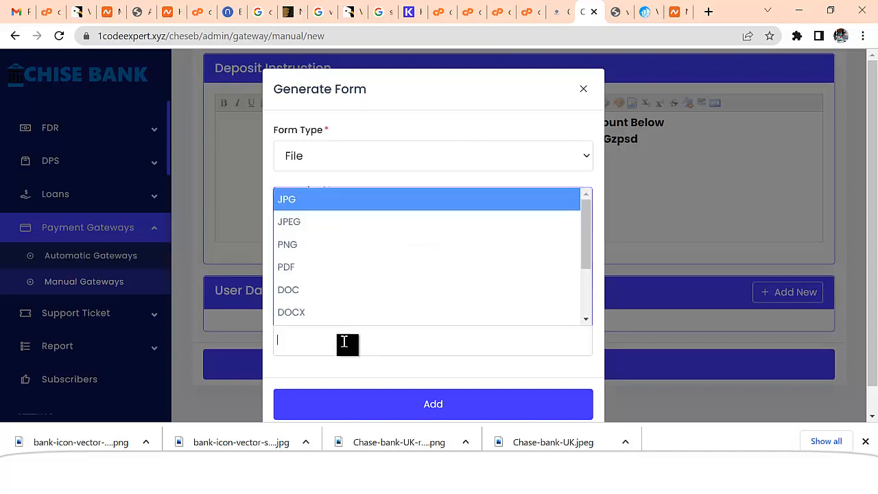
click(290, 200)
click(338, 340)
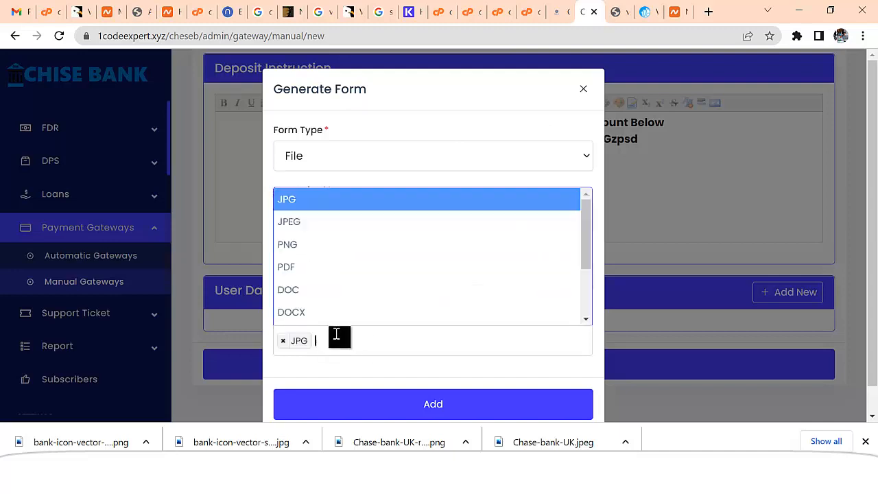
click(301, 222)
scroll(460, 357, down, 1)
click(456, 377)
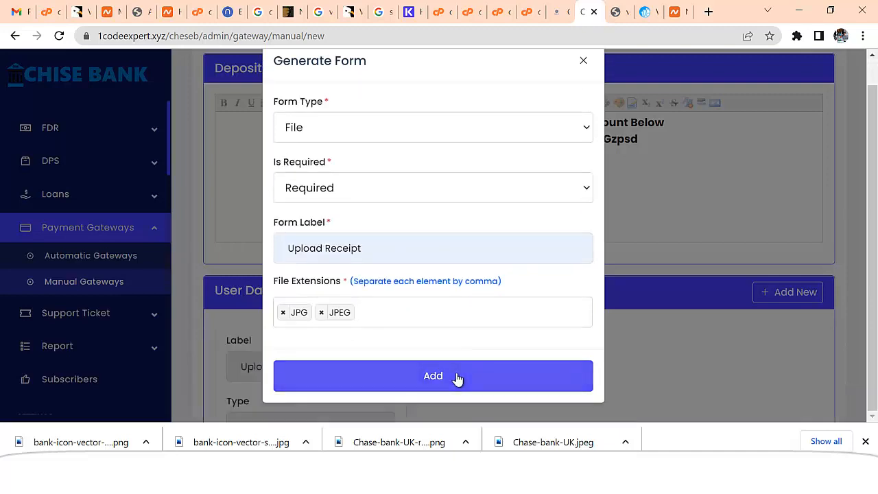
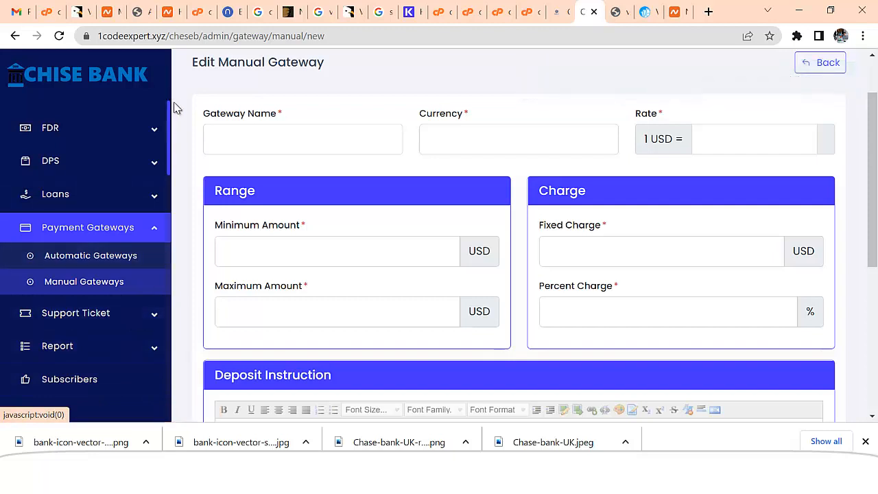
Open the empty Withdrawal Methods list from the Withdrawals section of the sidebar
drag(169, 129, 198, 135)
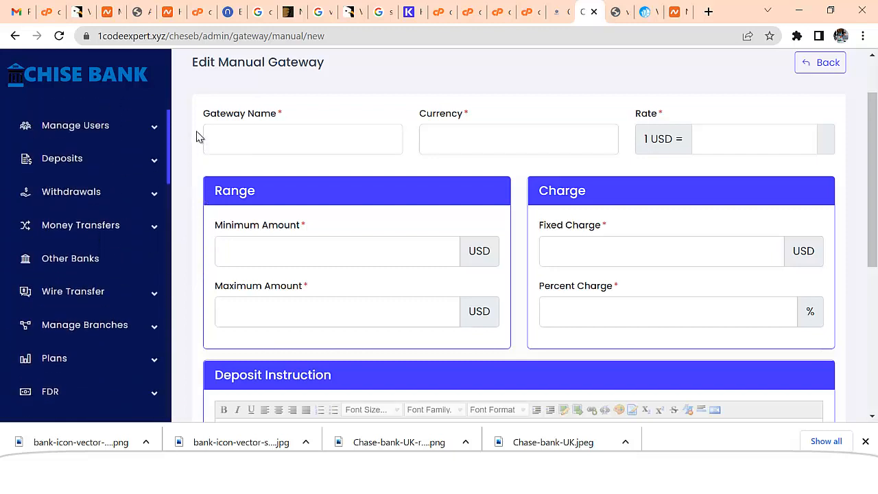
click(160, 200)
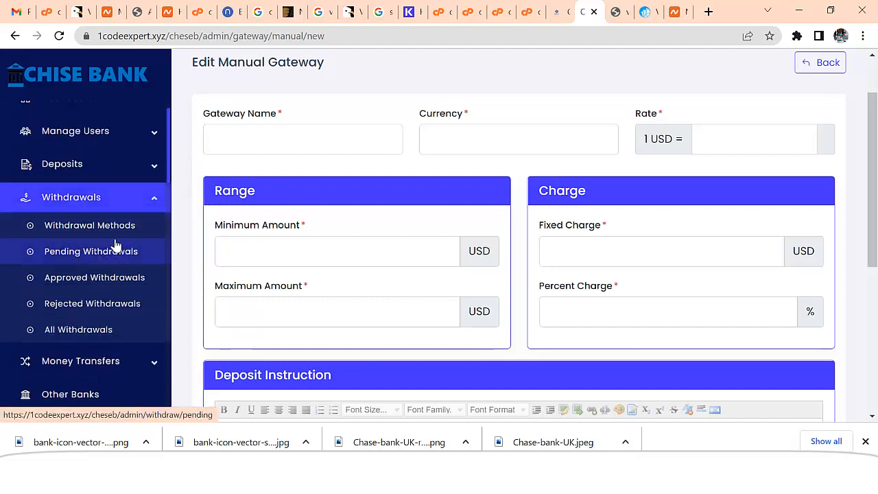
click(63, 230)
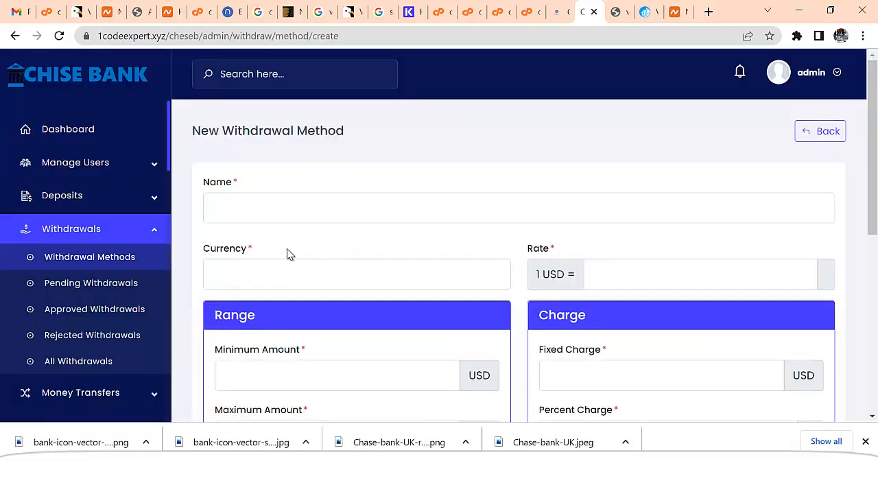
Start a new withdrawal method named 'Crypto Bitcoin' with currency Bitcoin
click(269, 210)
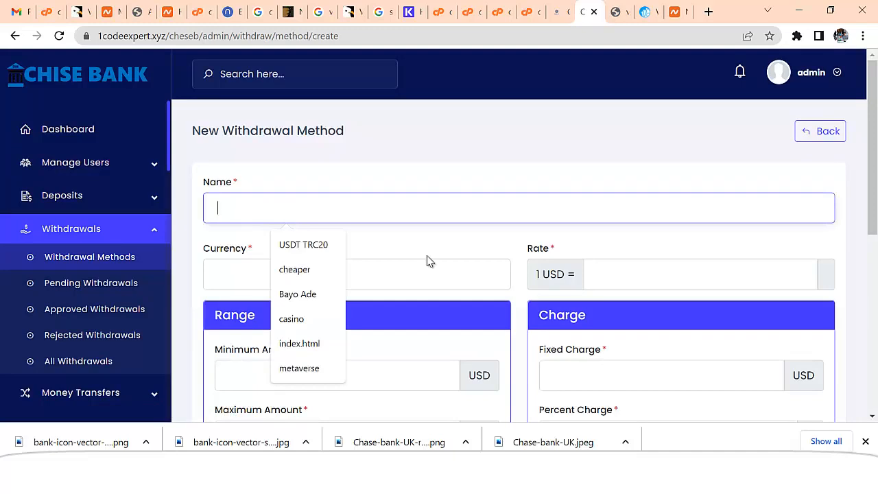
text(Crypto)
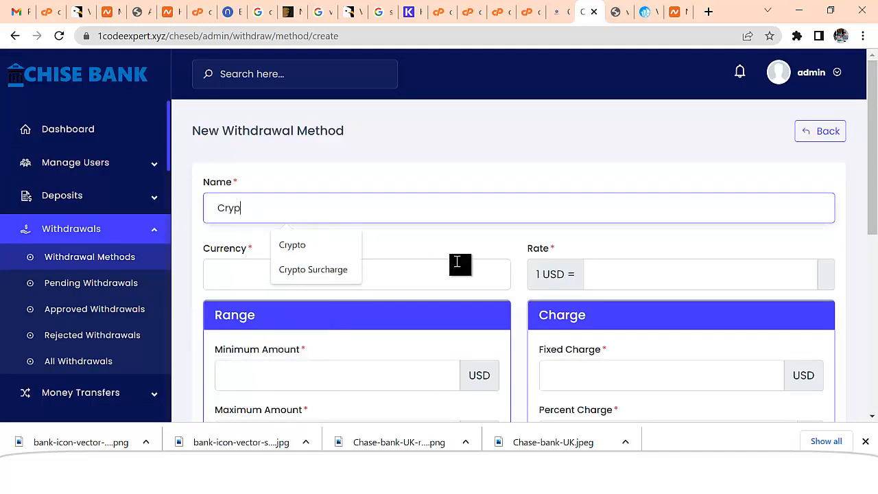
click(304, 247)
scroll(445, 261, down, 1)
click(345, 210)
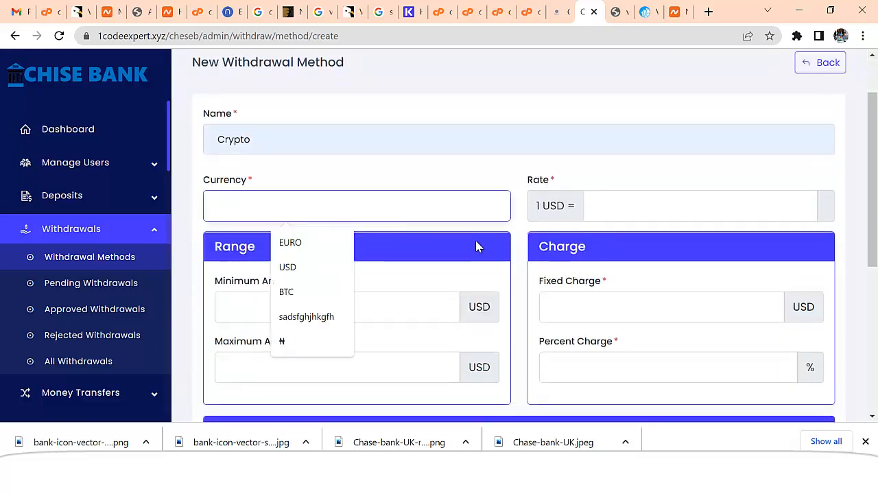
text(Bic)
key(BackSpace)
text(tcoin)
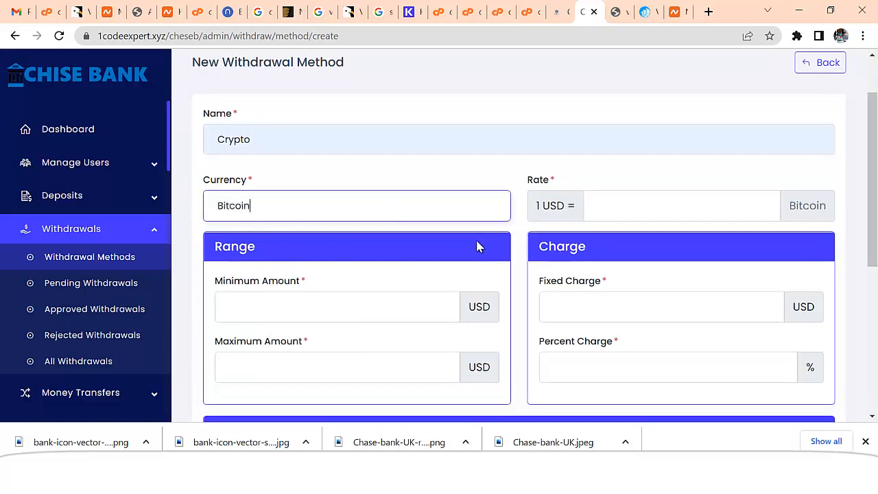
click(313, 140)
double_click(260, 202)
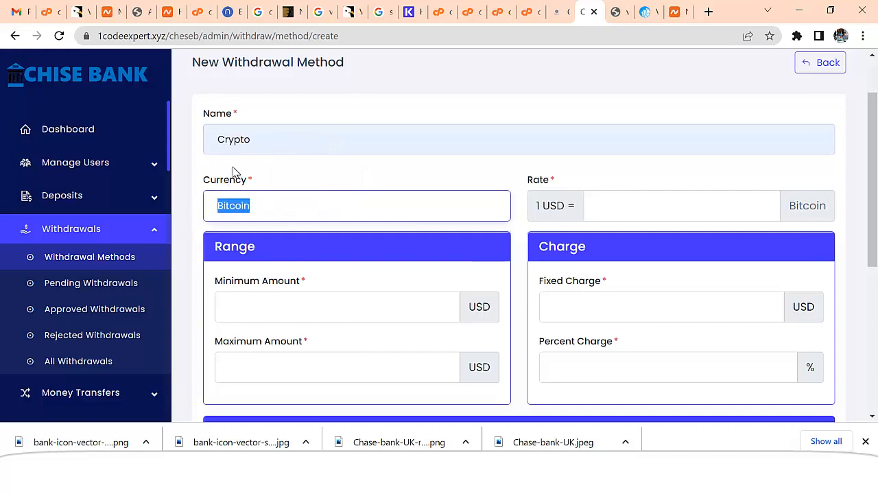
click(288, 137)
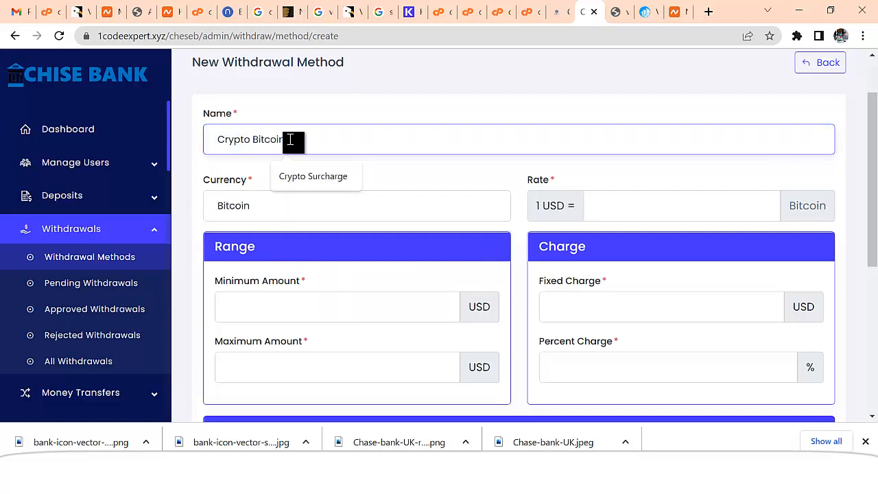
text(Bitcoin)
Set the withdrawal limits to a minimum of 100 and a maximum of 100000 USD
scroll(332, 234, down, 2)
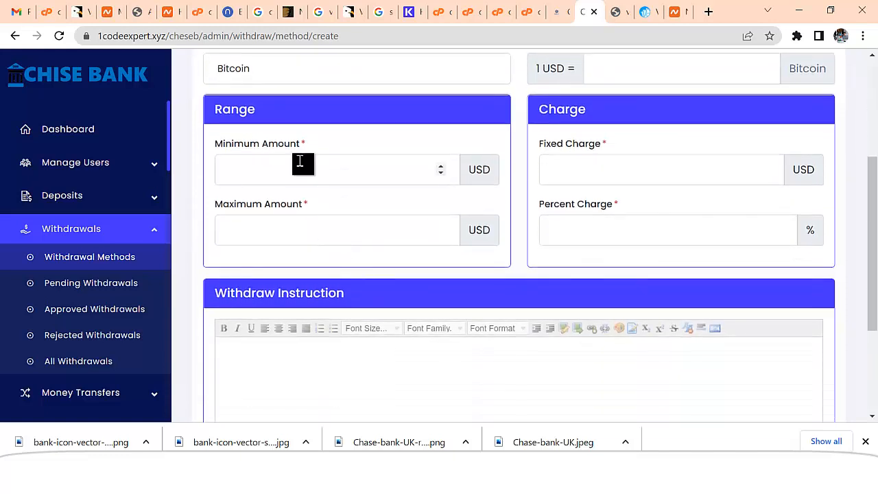
click(299, 161)
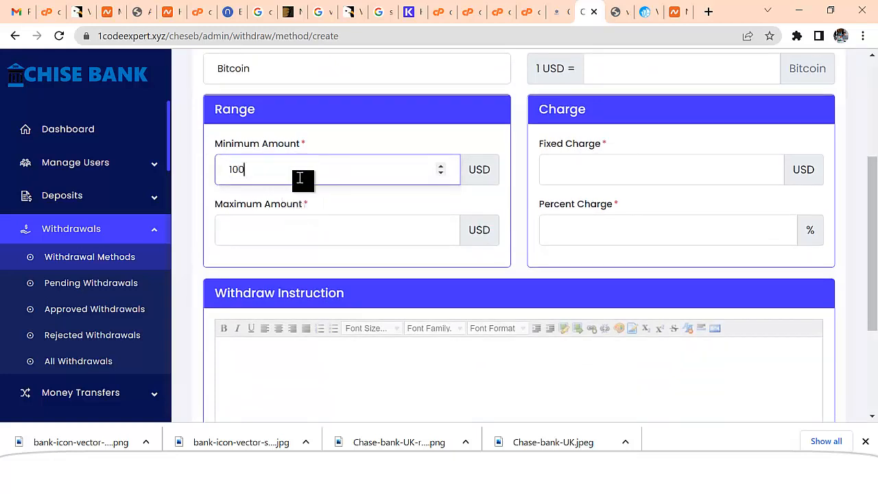
click(303, 228)
text(100000)
drag(303, 228, 245, 229)
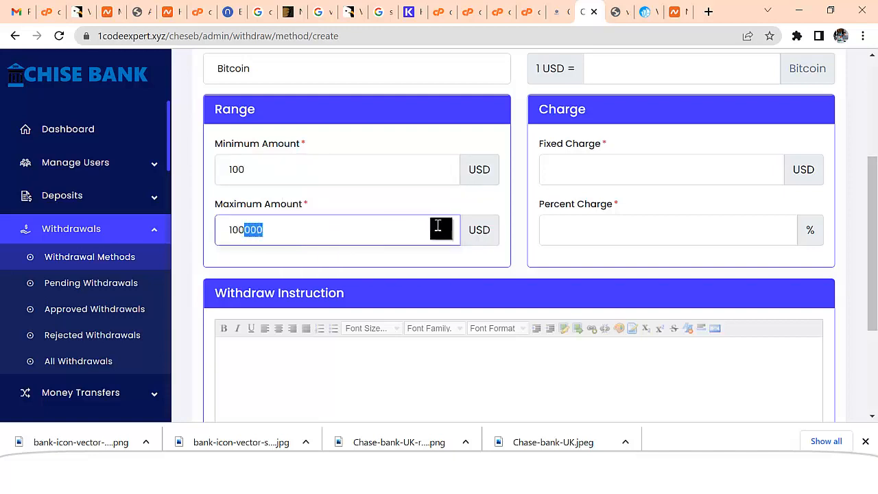
Set a 0 fixed charge and a 3% percent charge, then review the withdraw instructions
click(602, 175)
text(0)
click(595, 234)
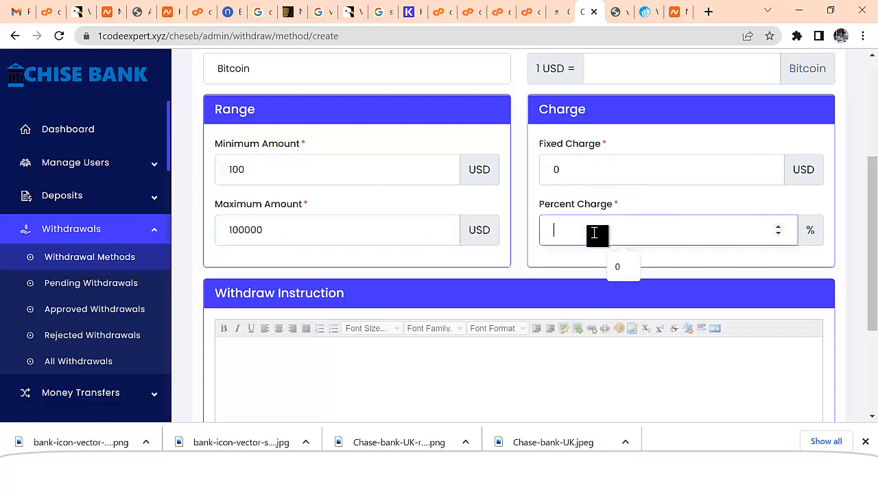
text(3)
scroll(556, 254, down, 2)
click(548, 258)
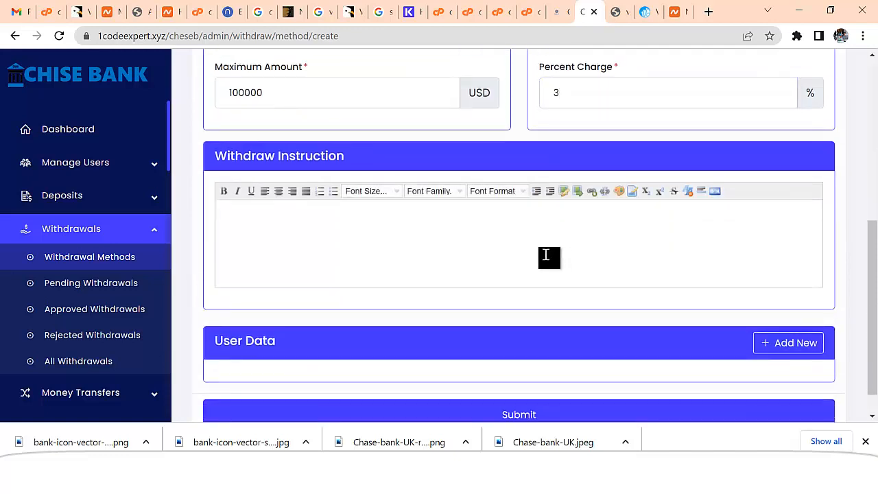
scroll(546, 255, down, 1)
scroll(547, 257, up, 3)
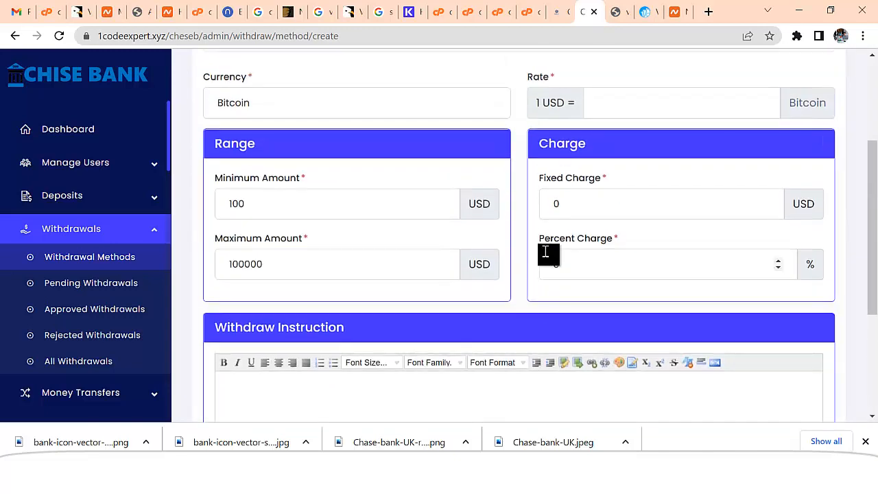
scroll(549, 254, down, 2)
scroll(538, 253, down, 1)
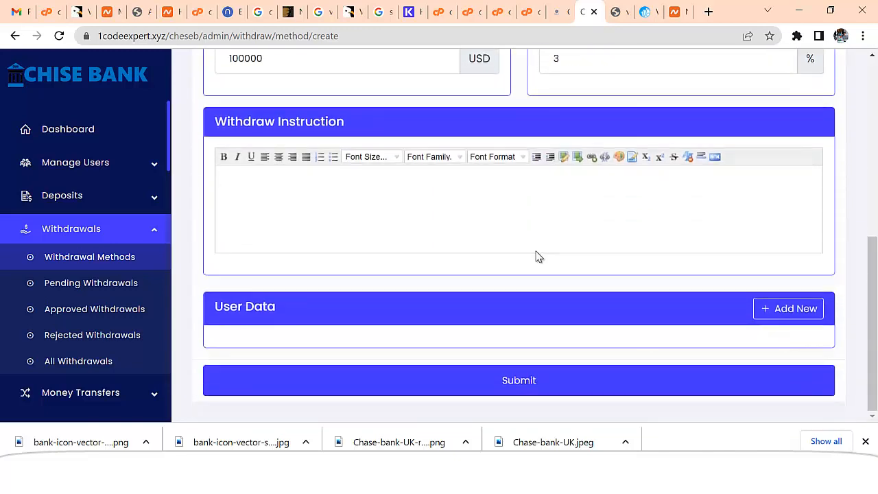
scroll(538, 256, up, 4)
scroll(394, 250, down, 4)
Add a required Text user-data field and start labelling it 'Bitcoin Wallet'
click(792, 309)
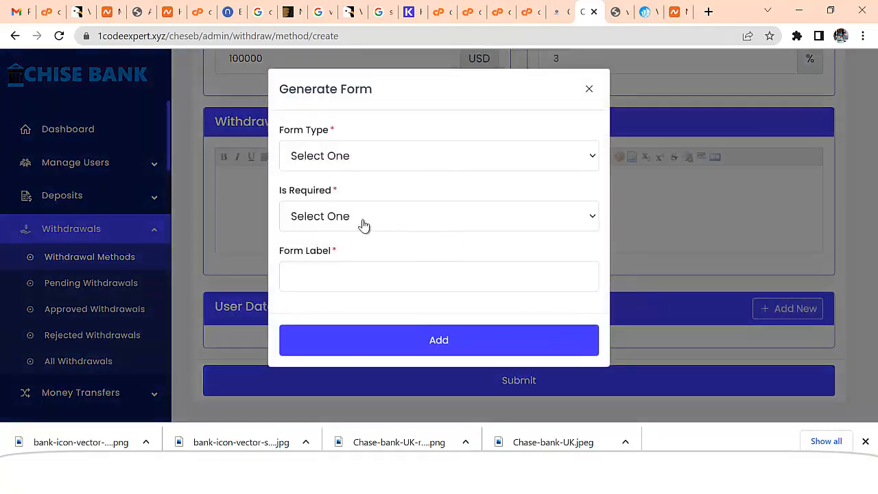
click(342, 161)
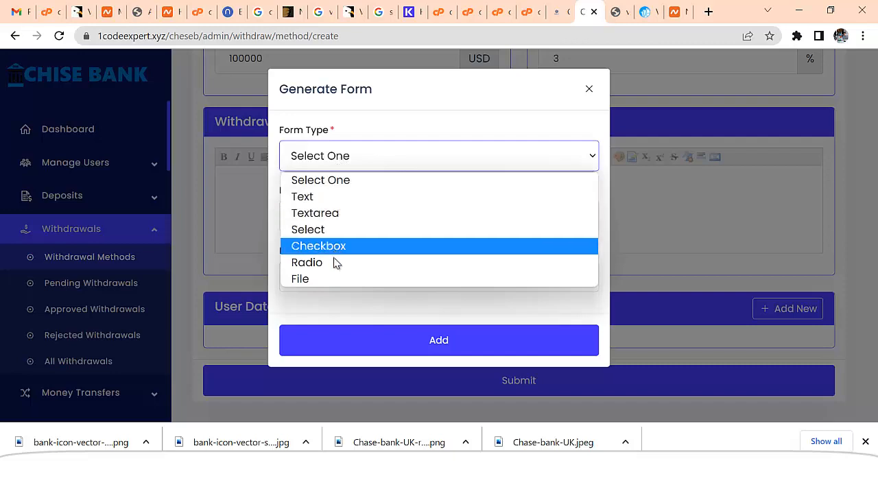
click(326, 199)
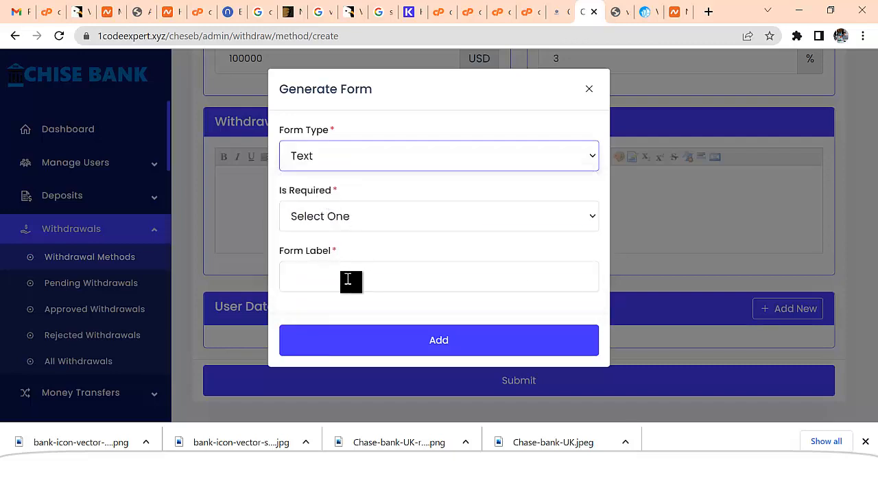
click(344, 216)
click(345, 254)
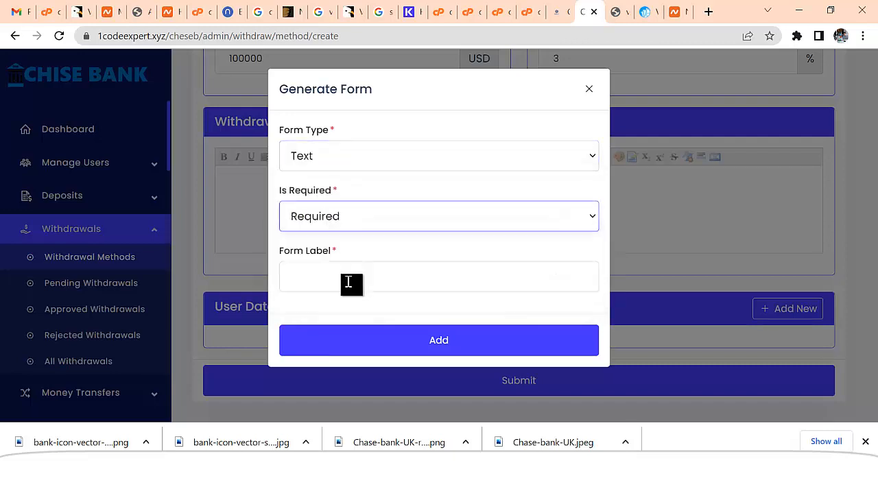
click(367, 290)
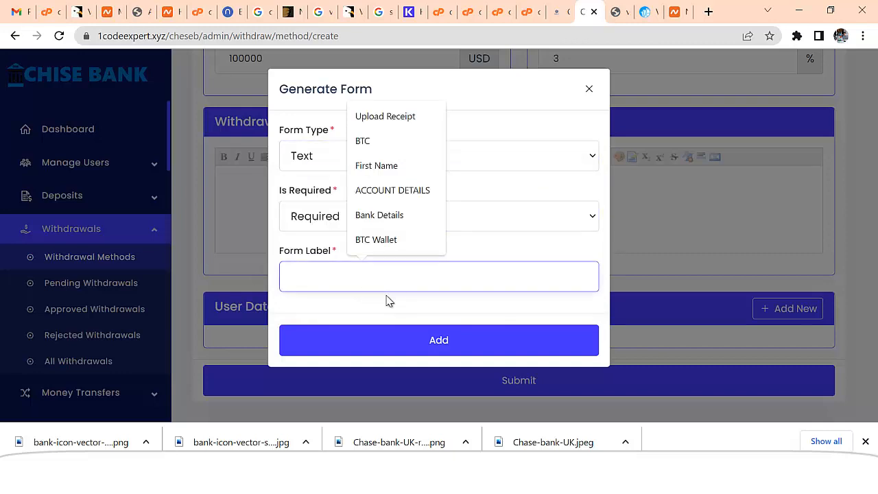
text(Bitcoin Wallet)
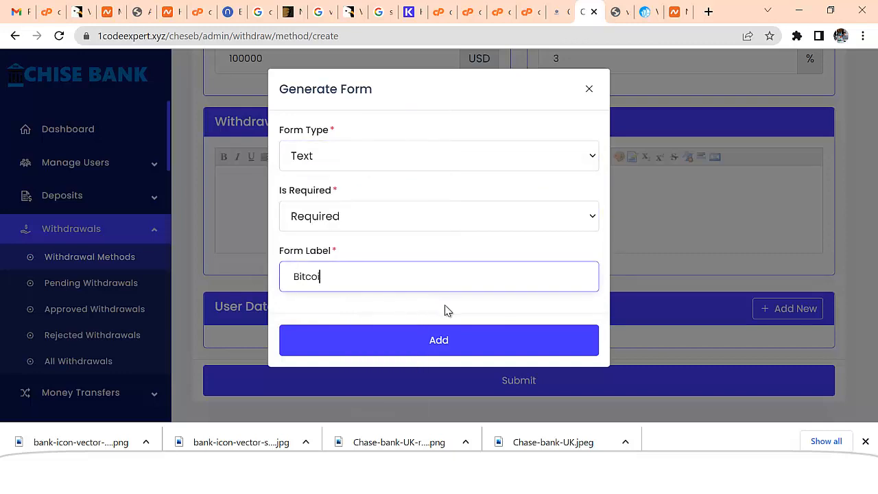
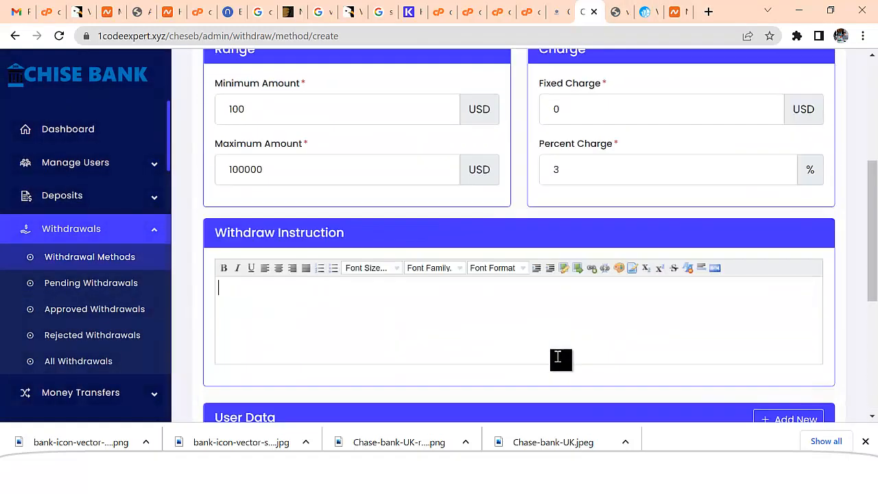
Add the withdraw instruction, set the rate to 1, and save the Crypto Bitcoin method
click(561, 343)
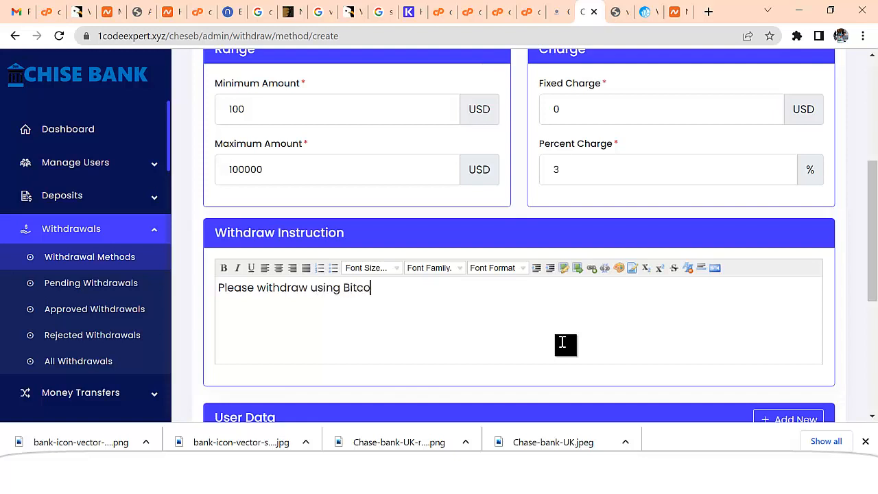
scroll(569, 323, down, 5)
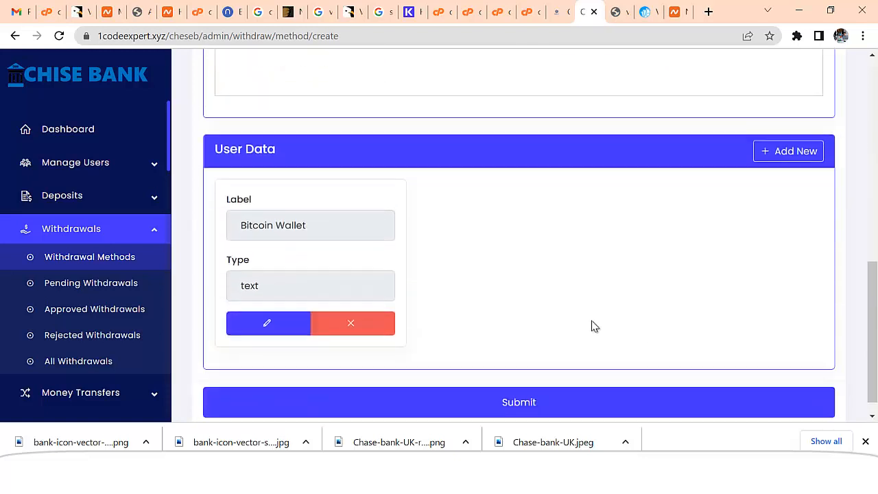
click(549, 382)
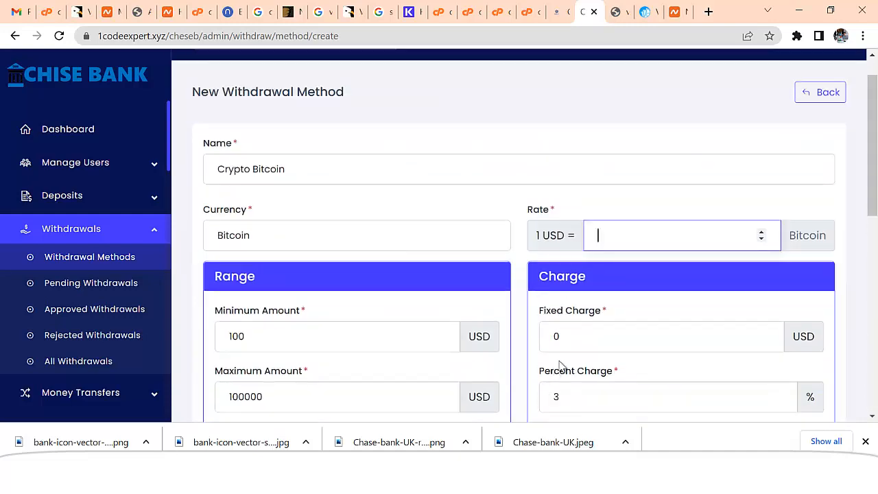
text(1)
scroll(592, 308, down, 8)
click(560, 396)
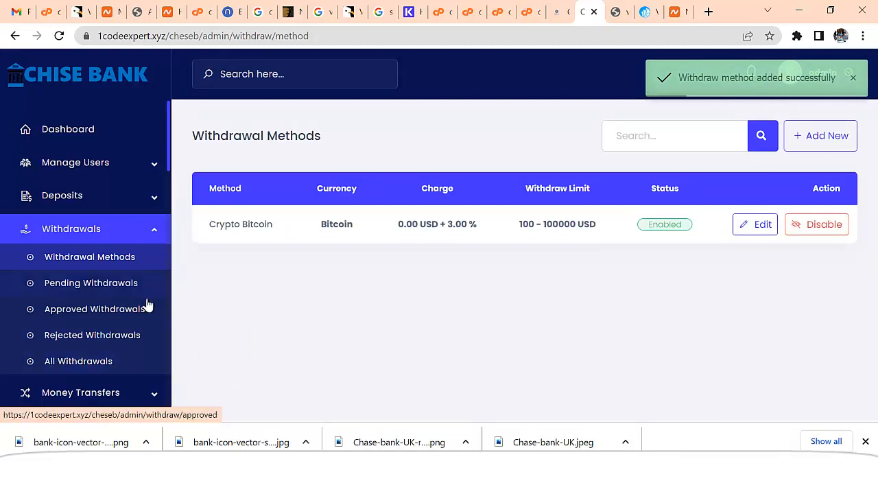
Navigate through the sidebar's Plans menu to the empty Loan Plans list
scroll(147, 333, down, 4)
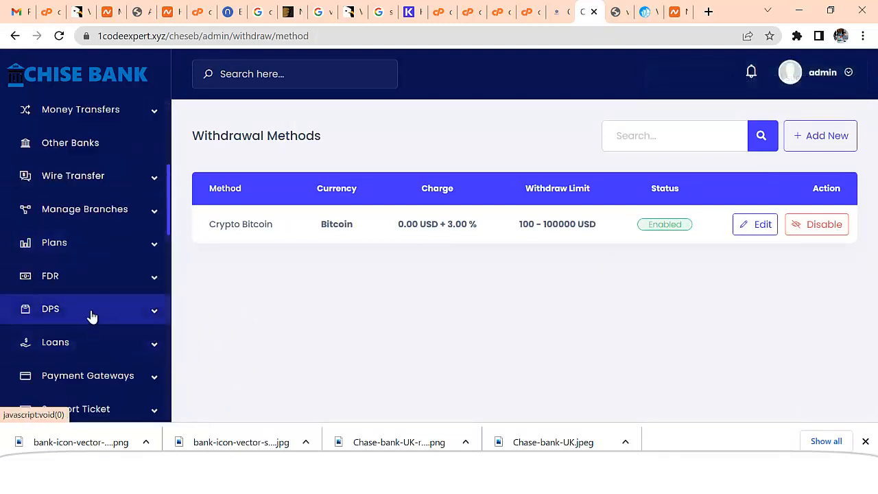
click(87, 345)
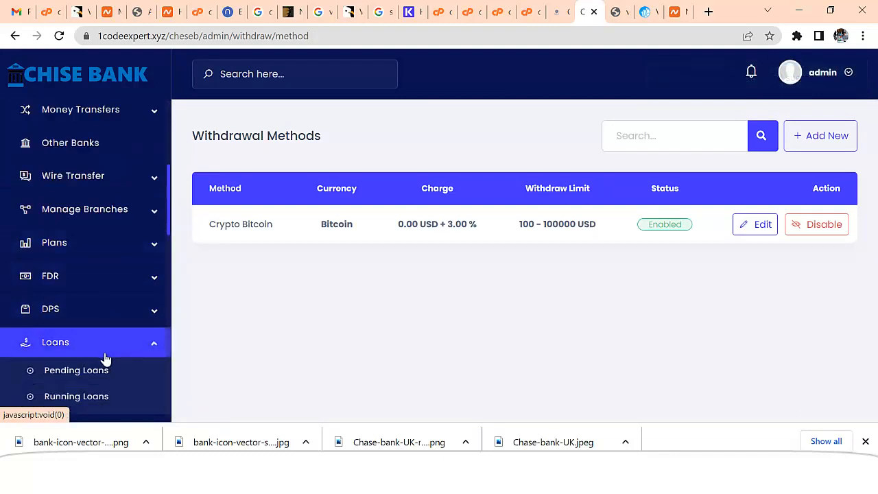
scroll(118, 394, down, 3)
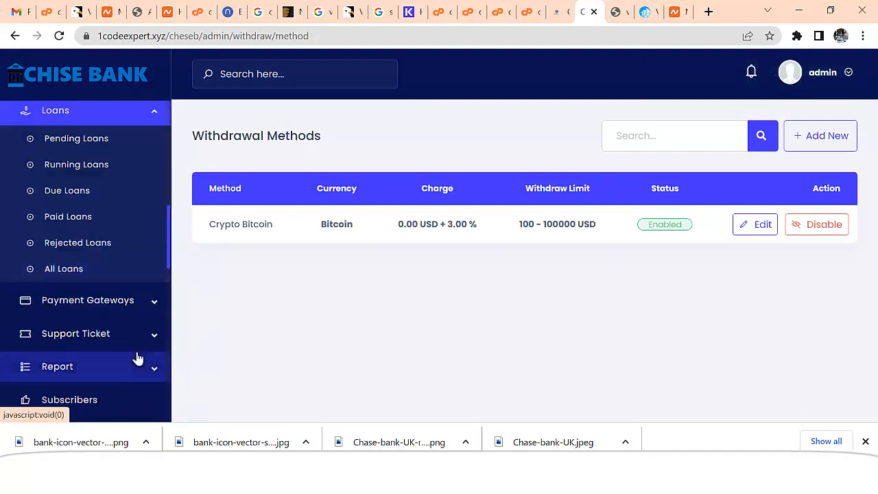
scroll(137, 326, down, 2)
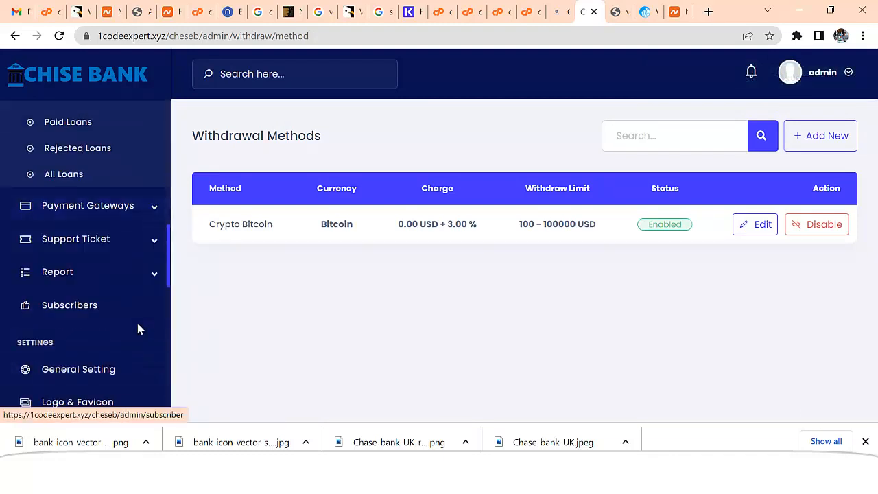
scroll(142, 318, up, 5)
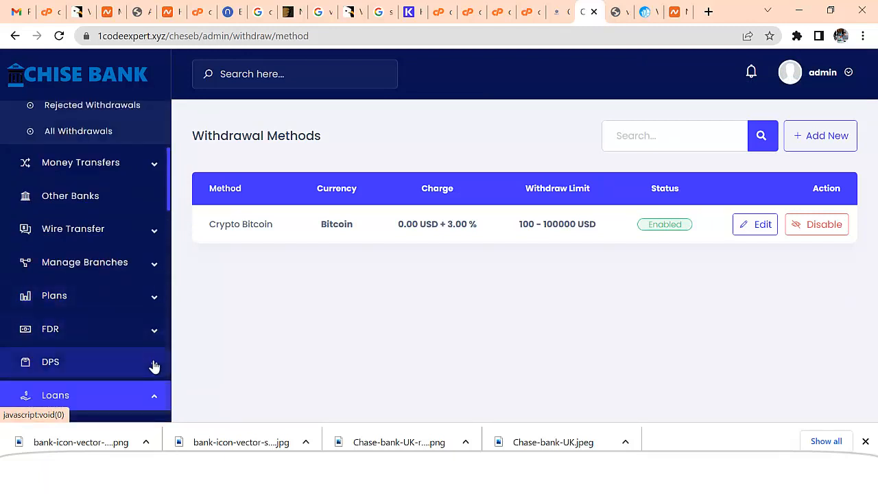
click(157, 405)
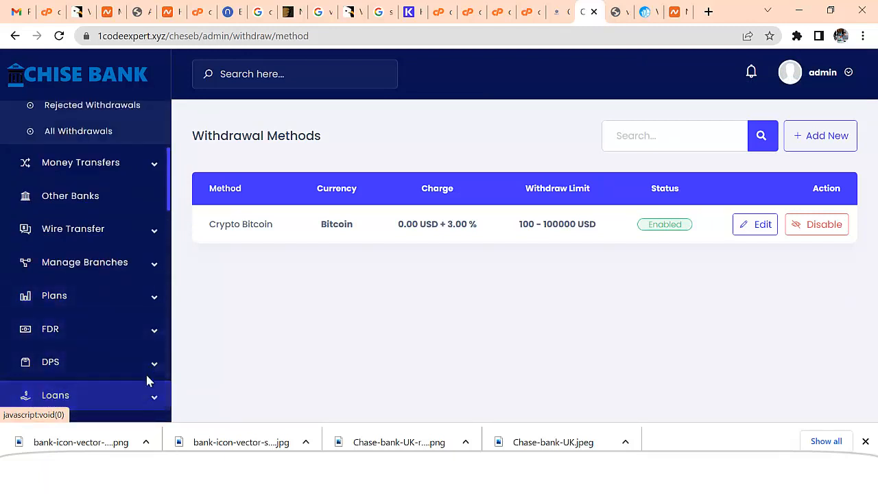
click(157, 300)
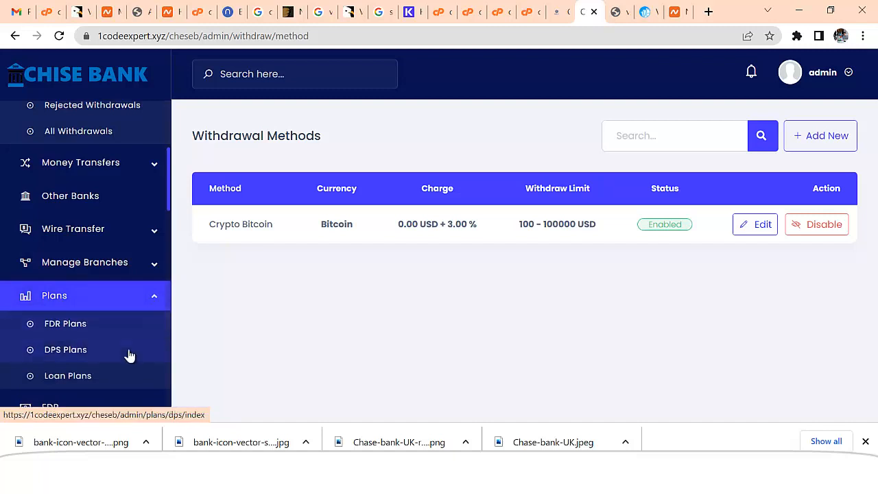
click(156, 370)
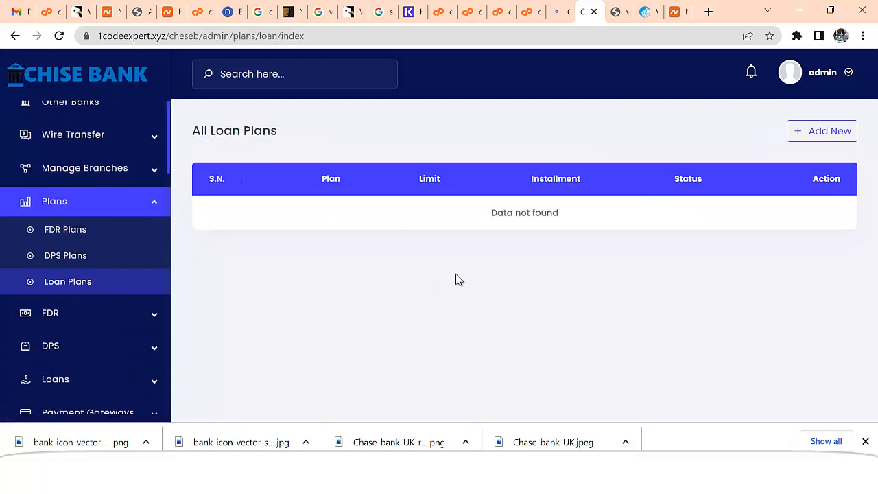
Start a new loan plan named 'Traavel' and enter its minimum and maximum amounts
click(805, 134)
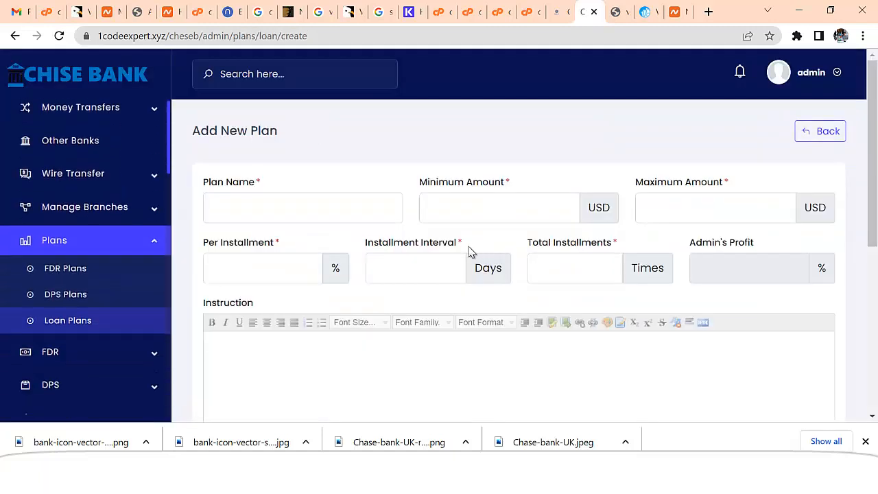
click(291, 211)
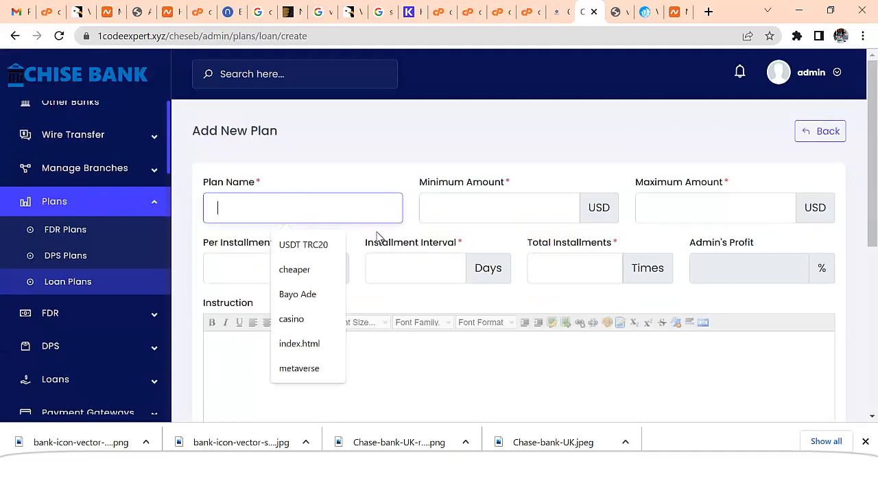
text(Traavek)
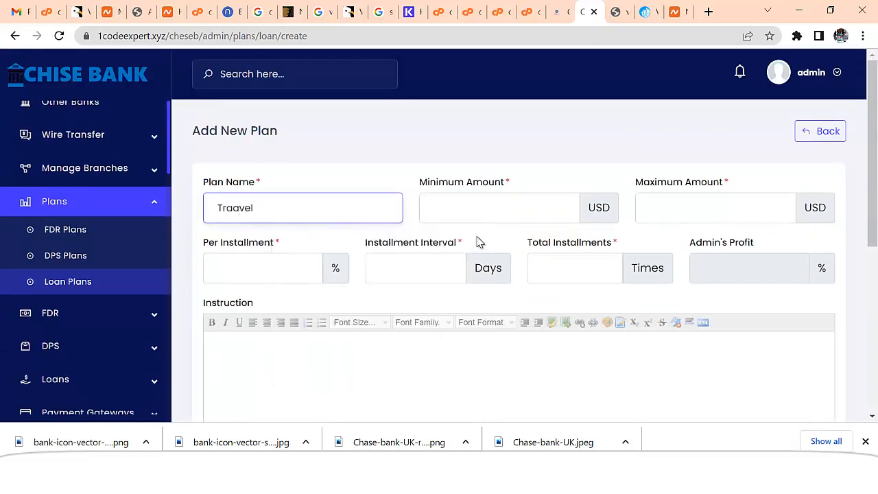
click(477, 211)
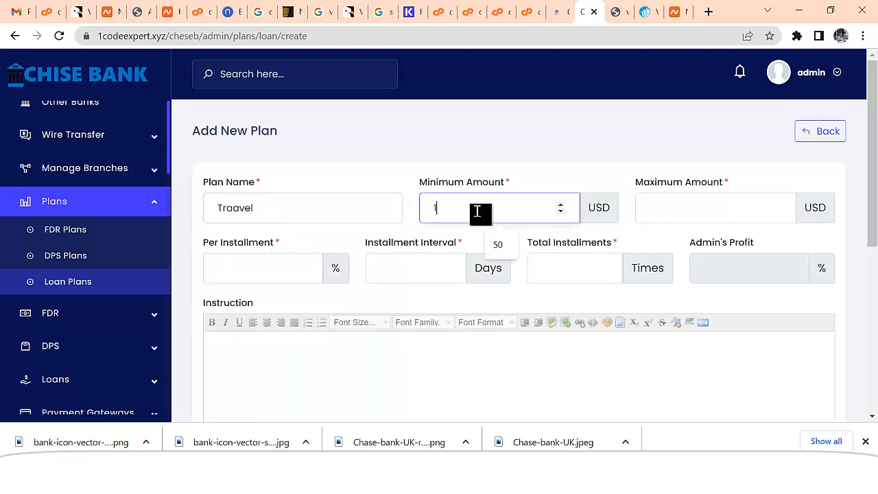
click(684, 215)
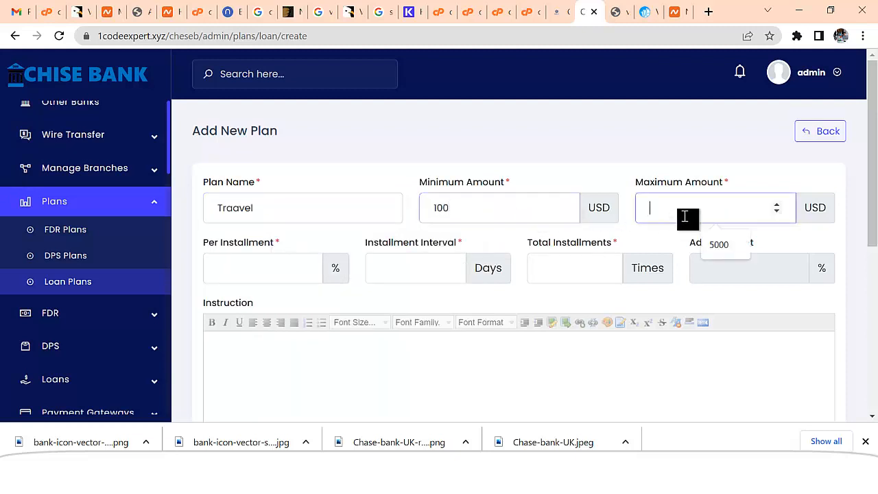
text(10000)
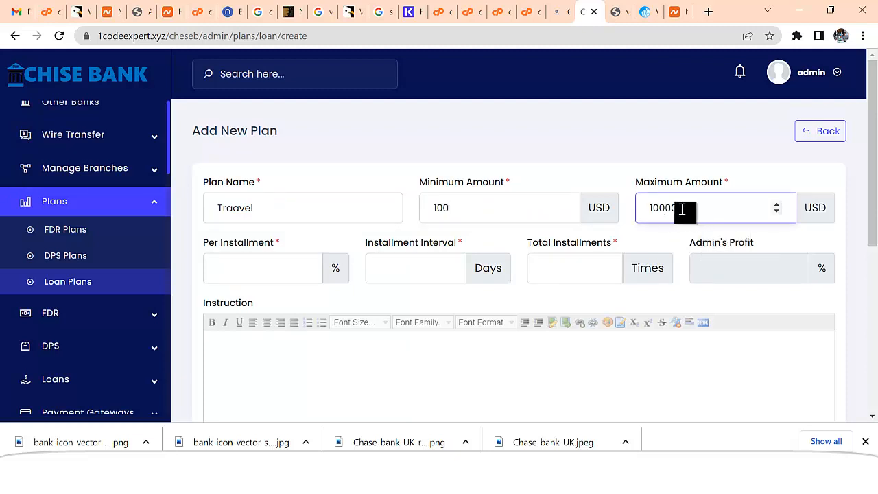
drag(683, 208, 666, 208)
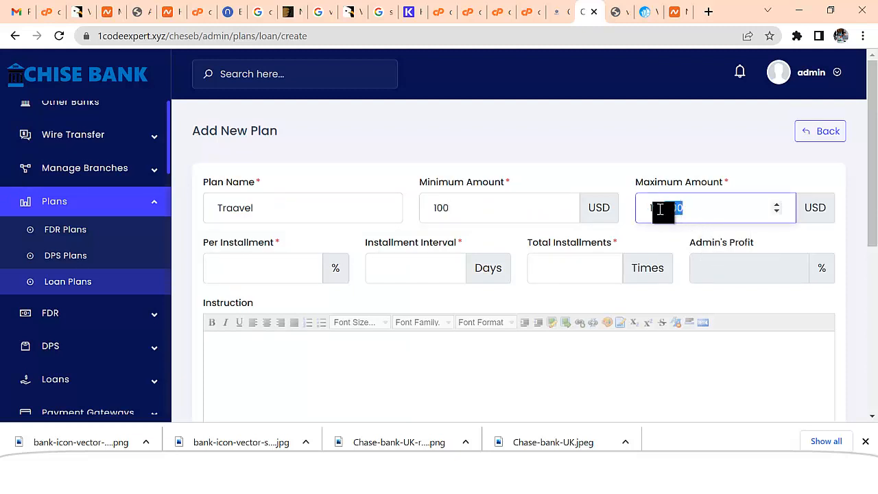
Set the plan to 5% per installment every 30 days for 30 installments
click(267, 268)
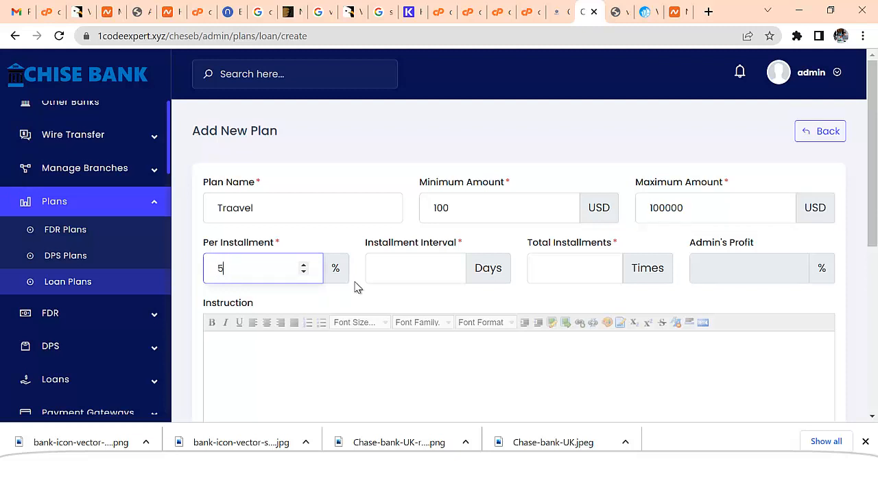
click(423, 269)
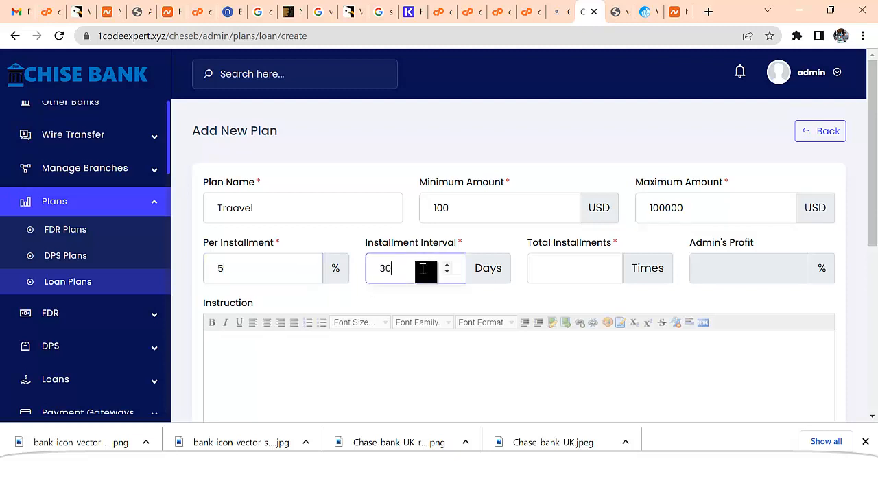
click(587, 274)
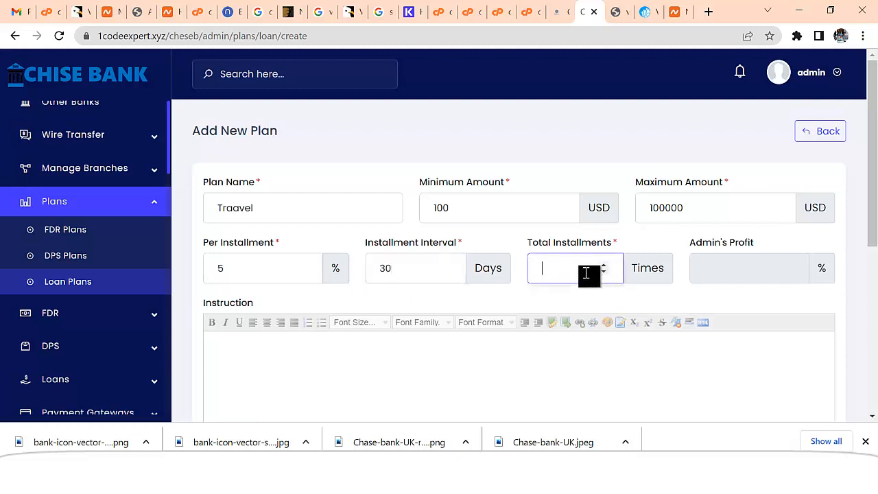
text(30)
key(Tab)
scroll(428, 321, down, 2)
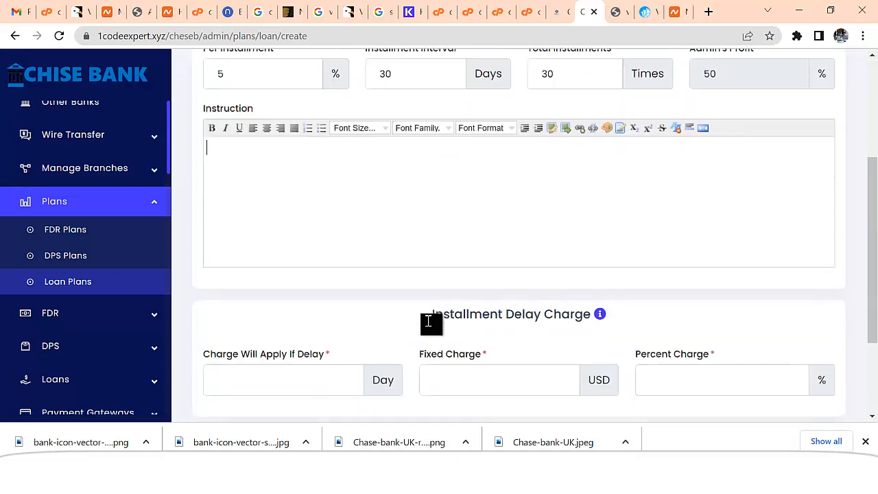
scroll(433, 322, down, 2)
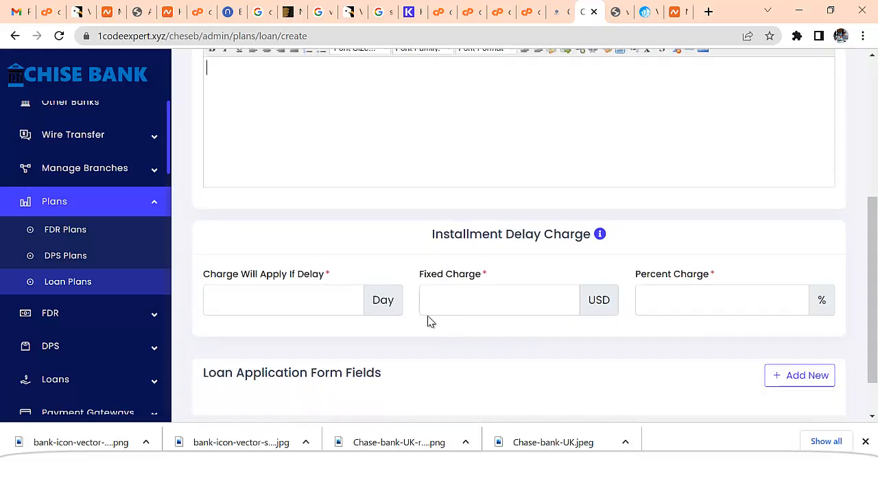
Set a delay charge after 1 day of 0 fixed plus 5%
click(319, 307)
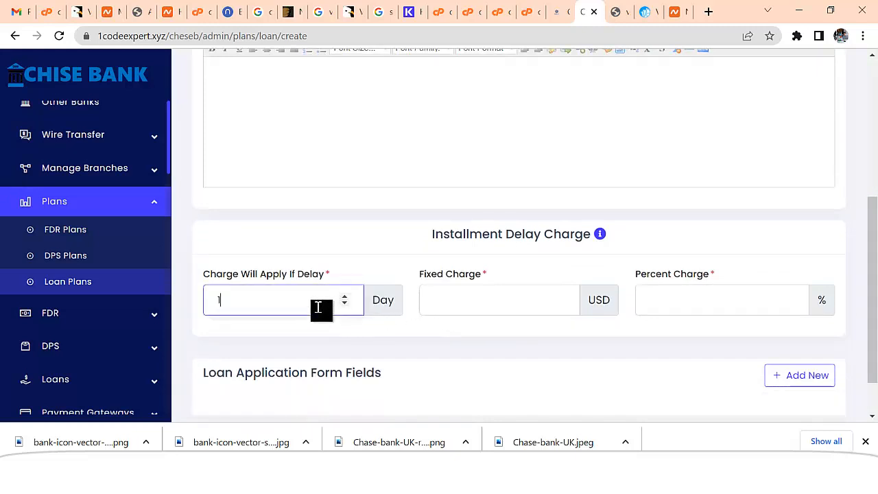
text(1)
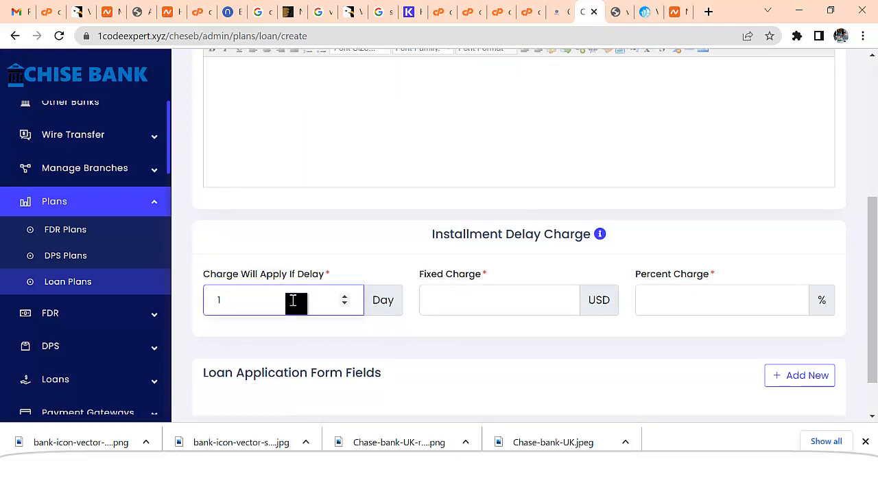
click(508, 302)
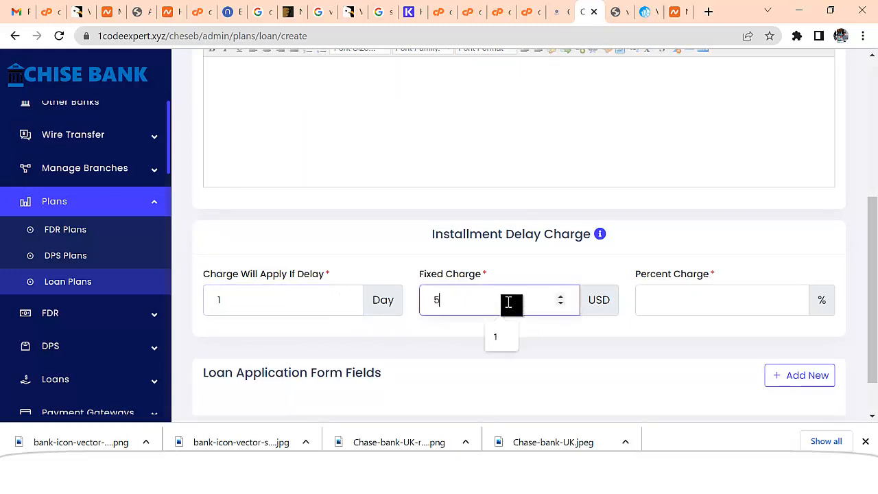
text(5)
drag(455, 313, 402, 308)
key(BackSpace)
click(509, 312)
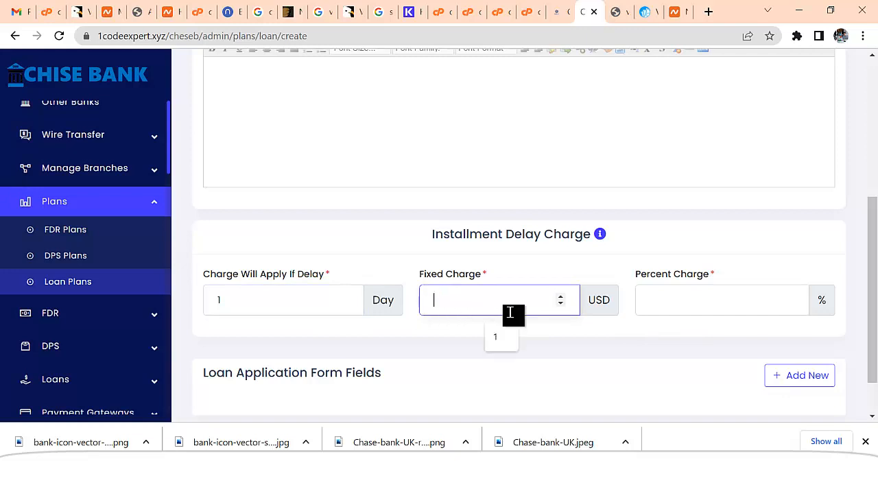
text(0)
click(664, 307)
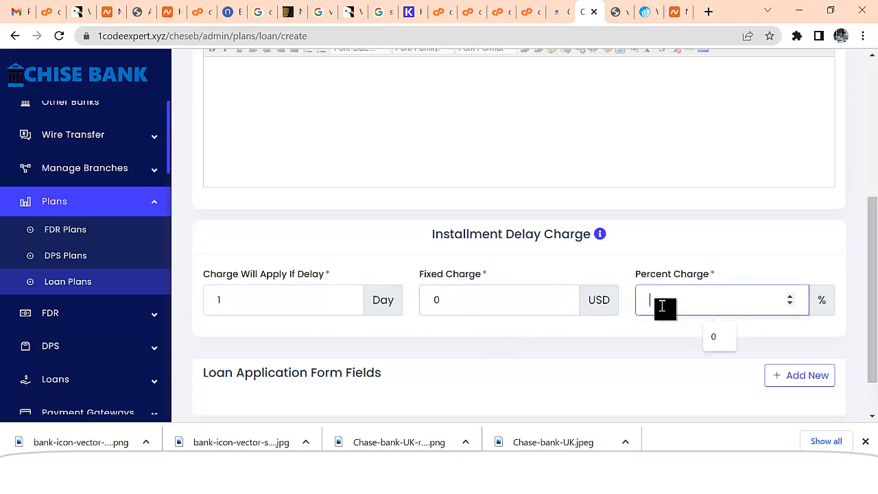
text(5)
Save the Traavel loan plan
scroll(496, 312, down, 1)
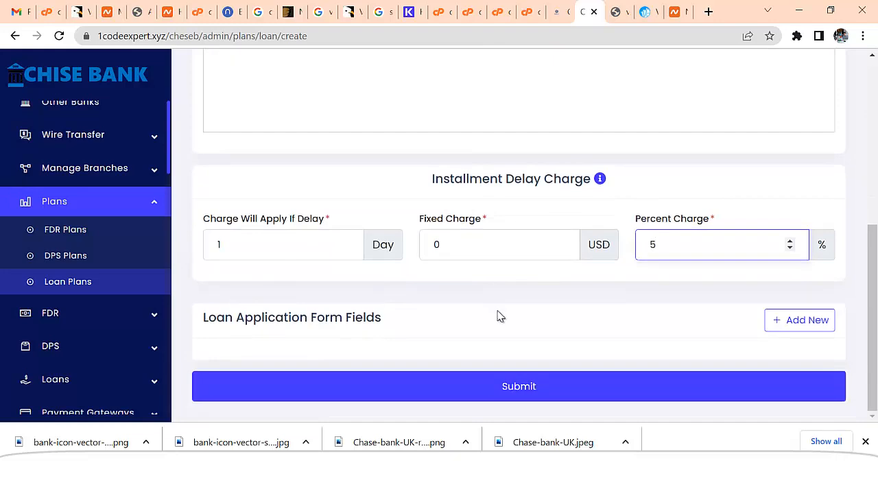
scroll(497, 316, up, 3)
scroll(504, 323, down, 4)
click(519, 389)
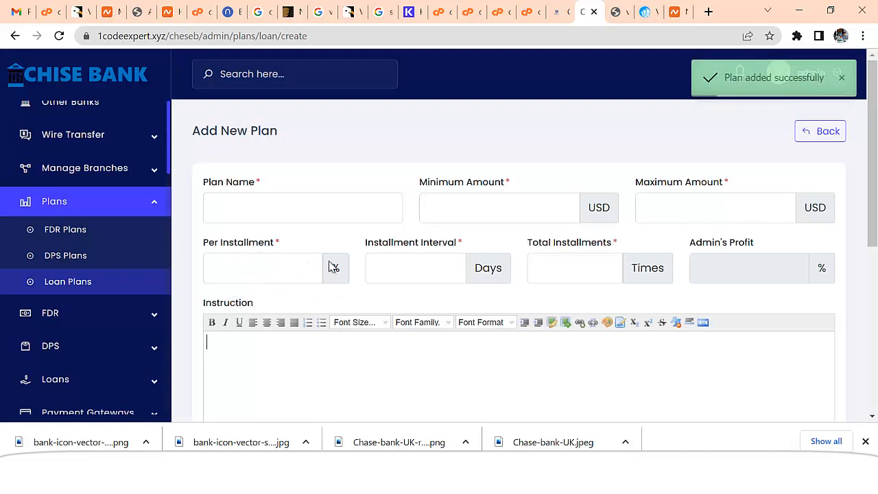
Name the new loan plan 'Business Loan' with amounts from 100 to 100,000
click(304, 213)
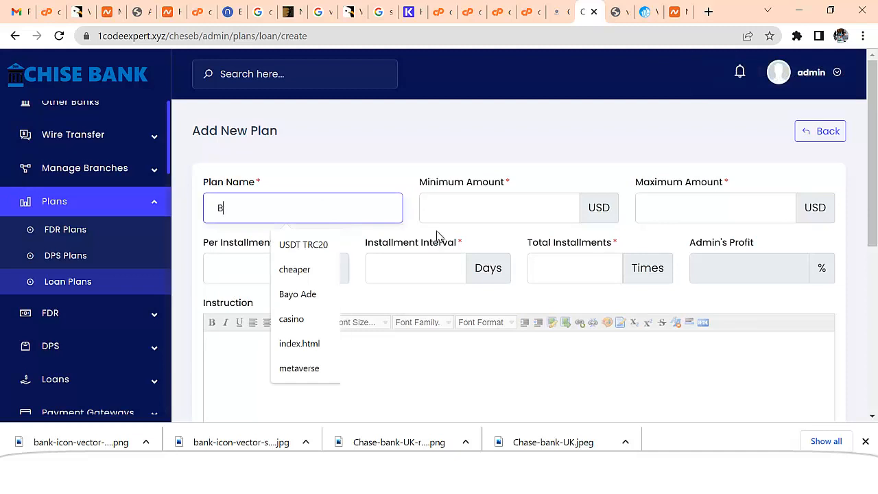
text(Business)
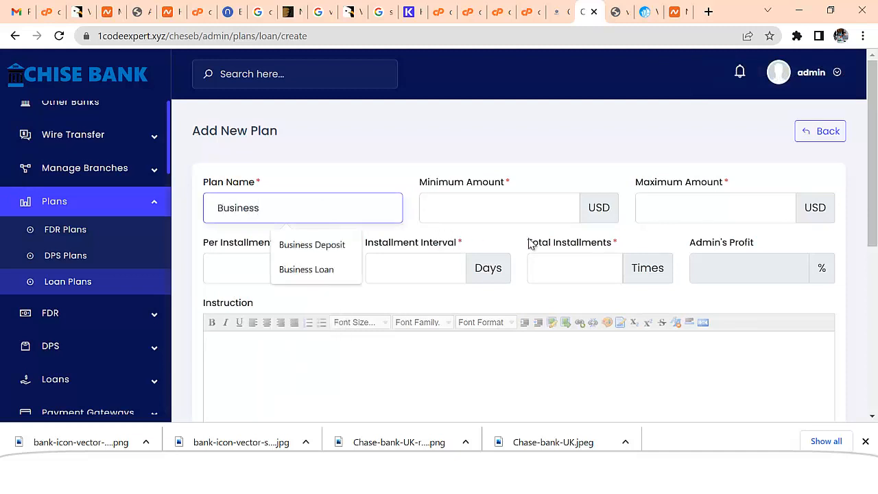
text( Loan)
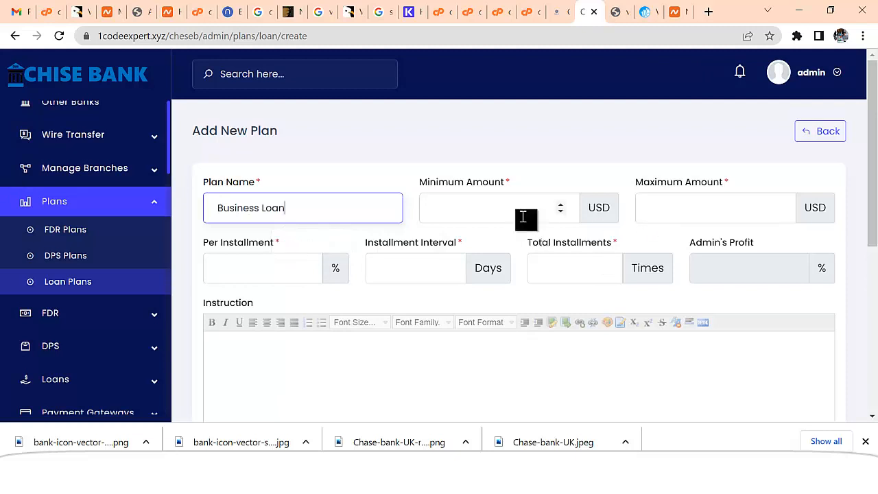
click(491, 209)
text(100)
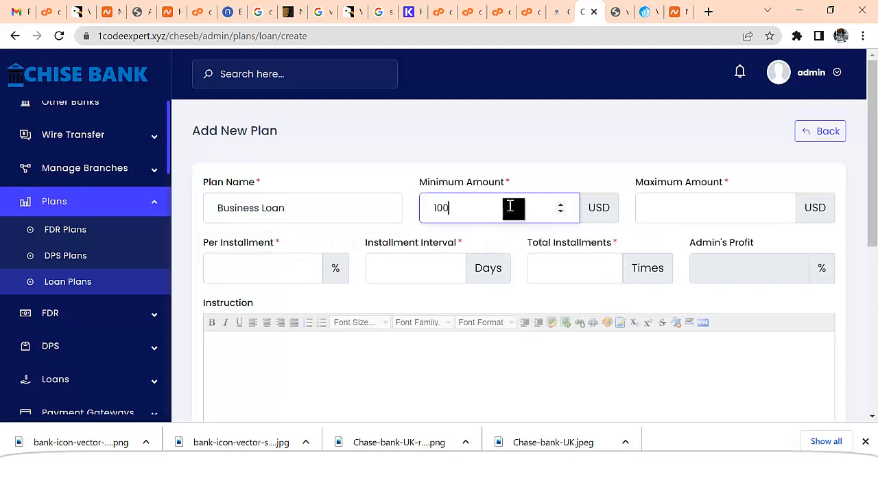
click(678, 207)
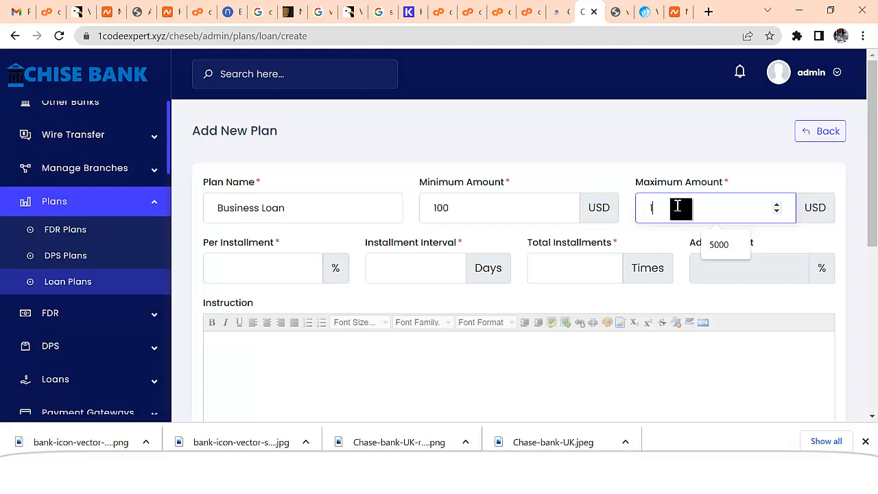
text(100000)
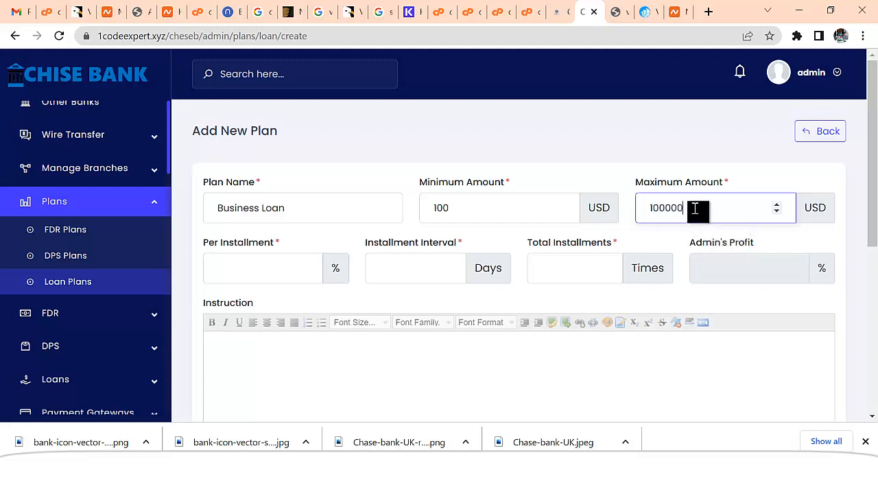
drag(695, 209, 664, 207)
Set 200% per installment every 30 days for 10 installments
click(279, 267)
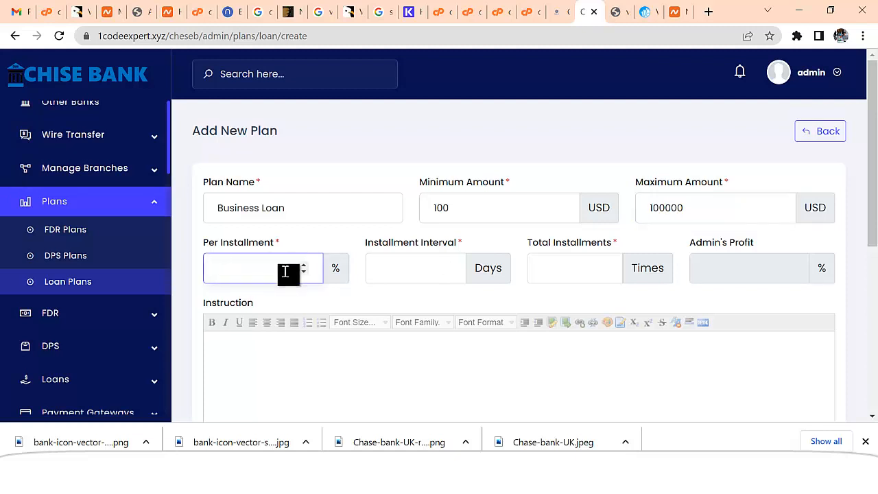
text(200)
click(455, 273)
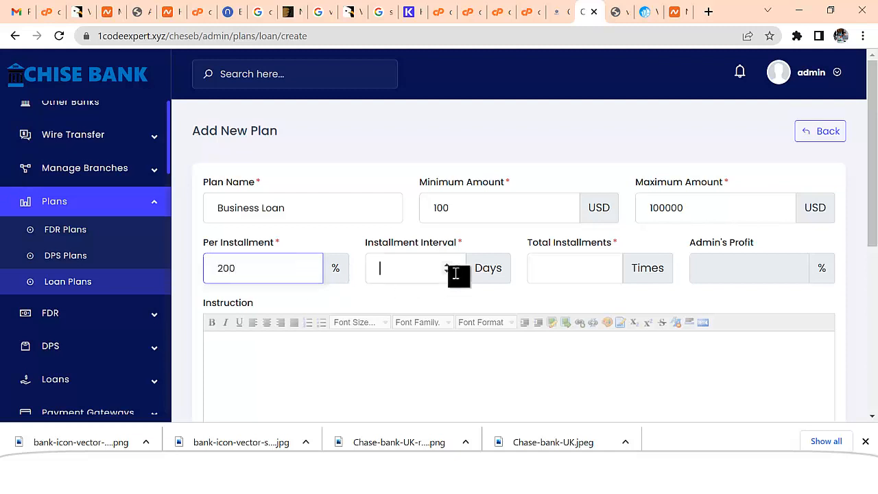
text(30)
click(588, 273)
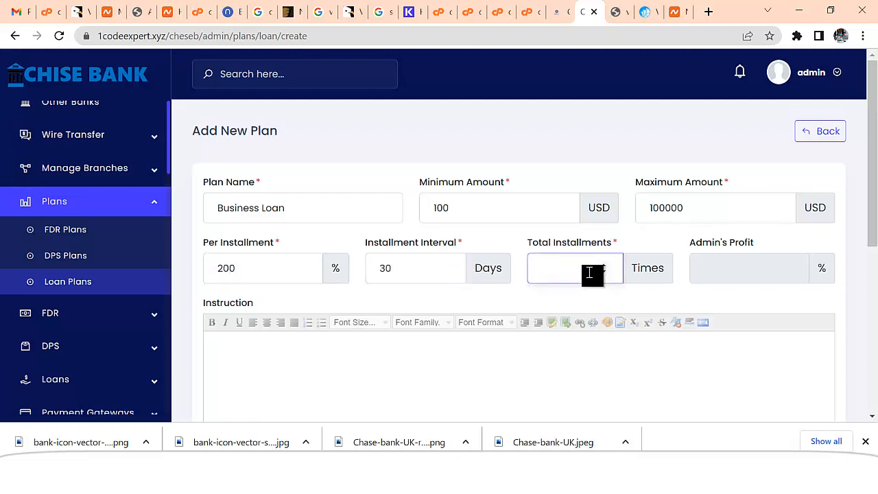
text(10)
scroll(608, 328, down, 4)
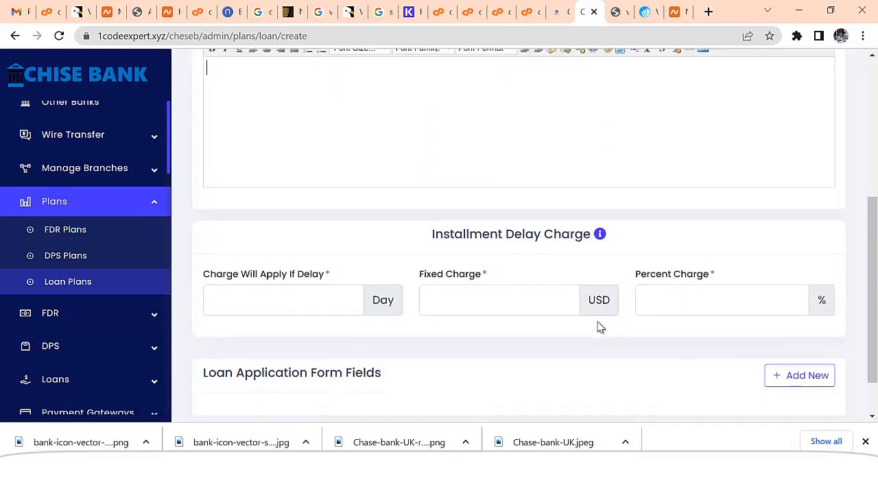
Set a 1-day late charge of 0 plus 5%, save, and reopen a new loan plan form
click(284, 307)
text(1)
click(496, 302)
text(0)
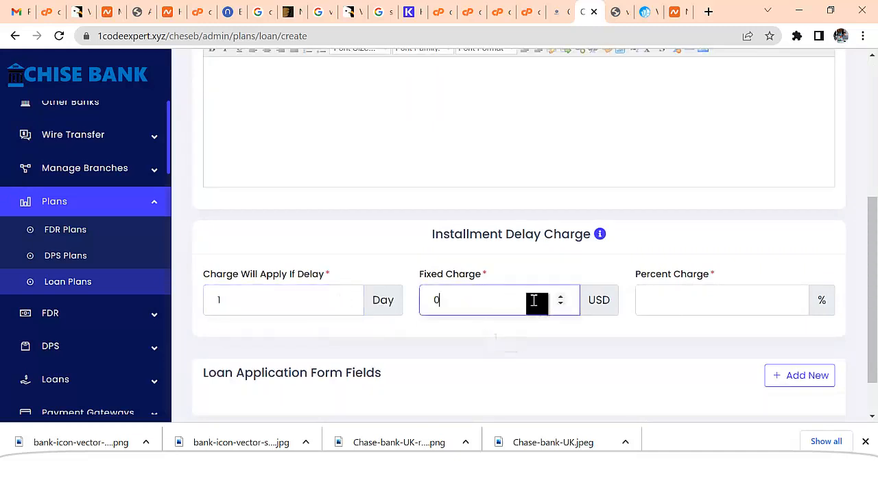
click(660, 295)
text(5)
scroll(578, 346, down, 1)
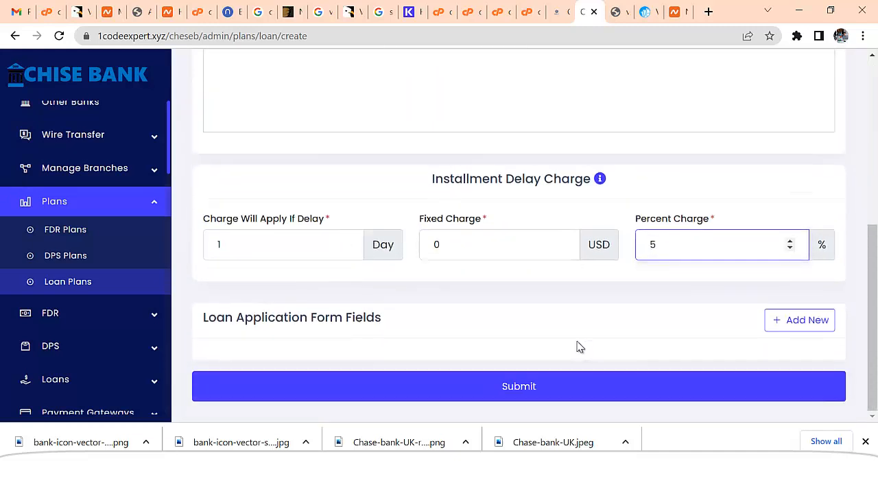
scroll(595, 345, up, 2)
scroll(564, 386, down, 2)
click(564, 386)
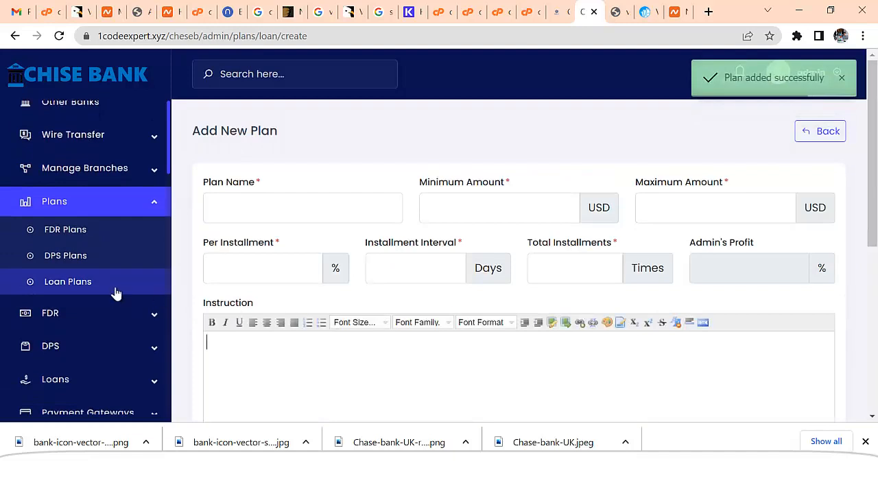
click(100, 286)
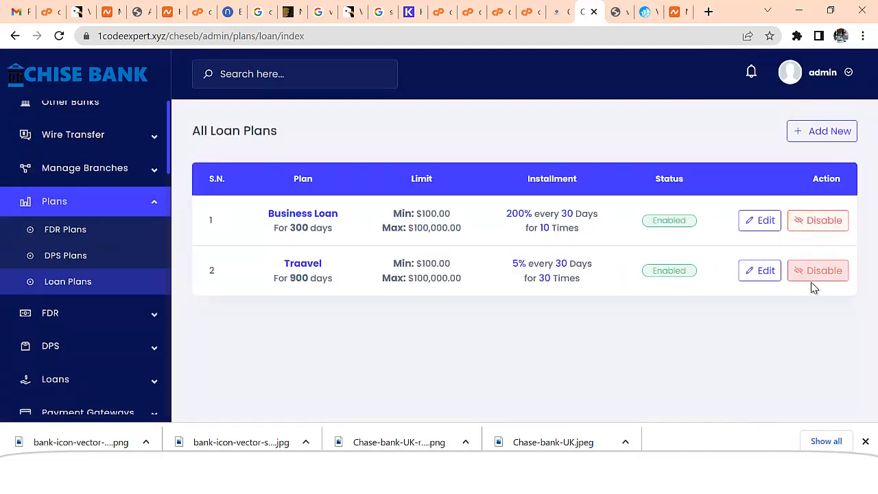
click(807, 131)
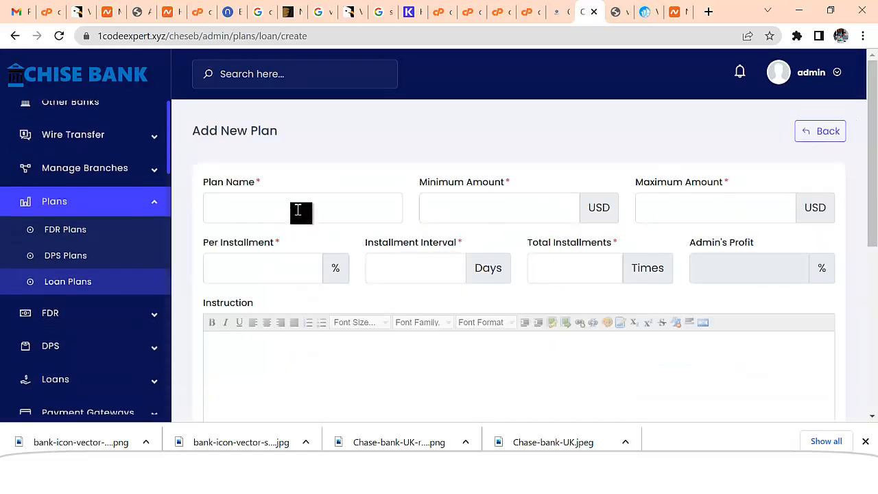
Name the plan 'Business Investment' with amounts from 100 to 100,000
click(298, 209)
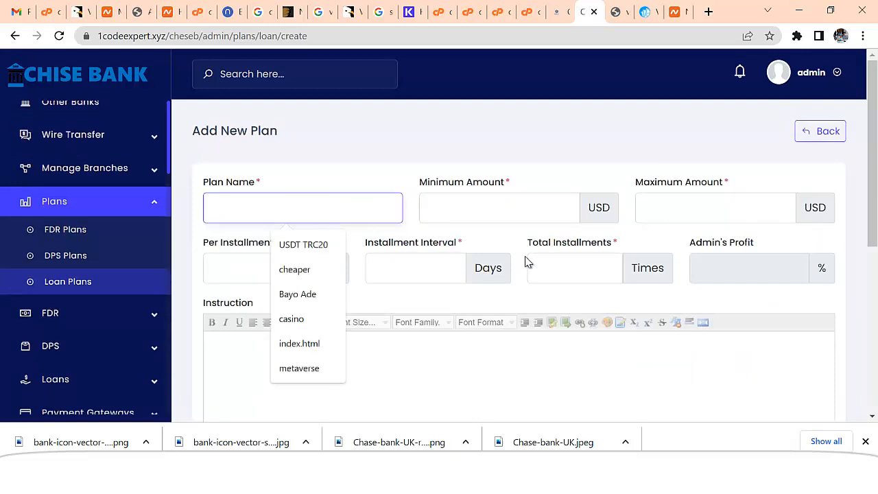
text(Business Inv)
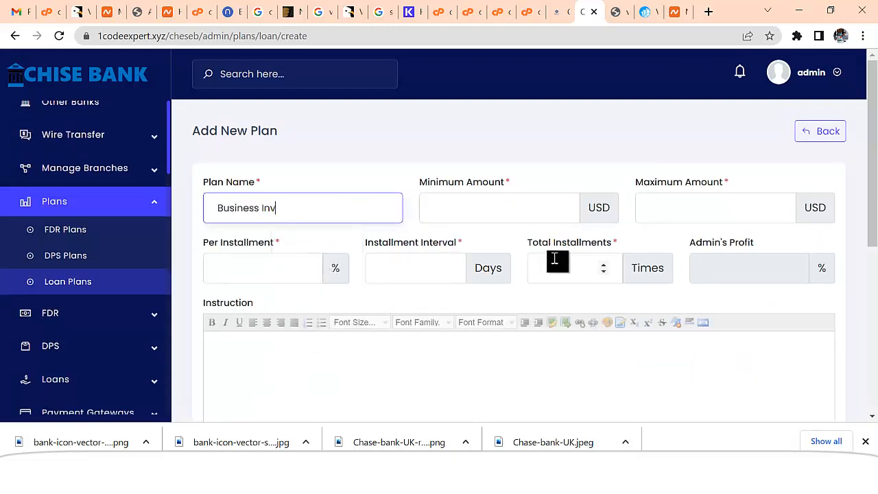
text(estment)
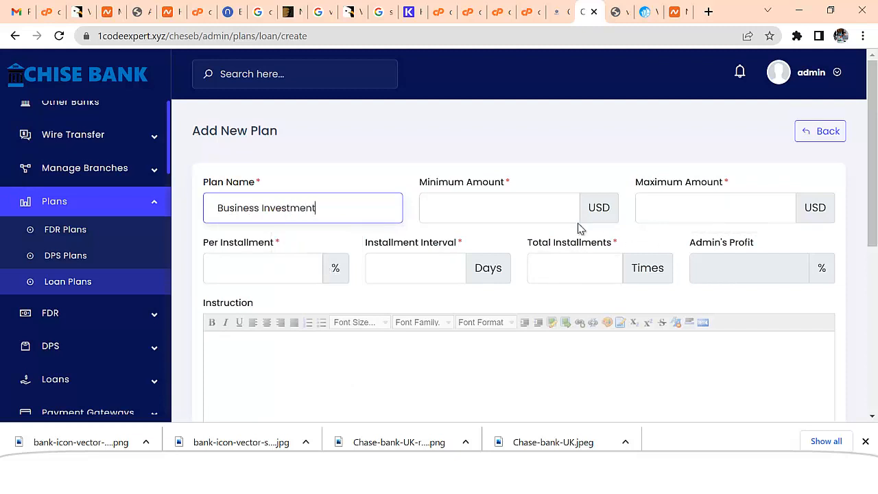
click(461, 214)
text(100)
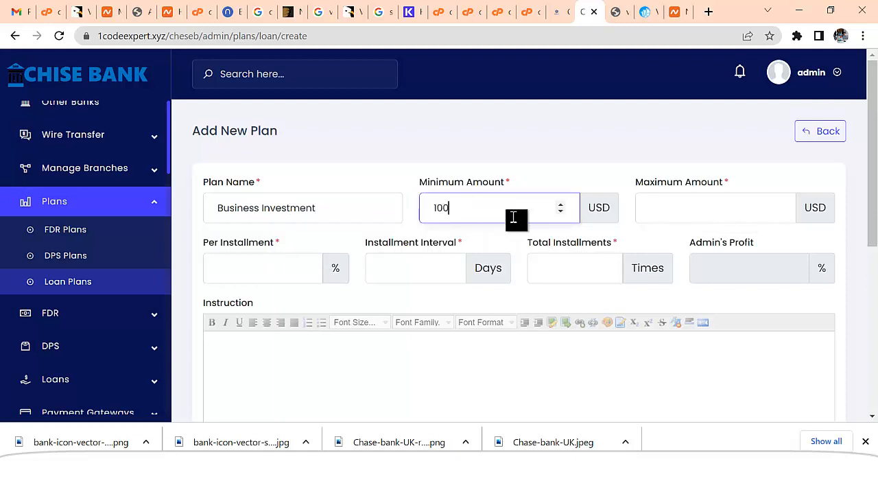
click(703, 214)
text(100000)
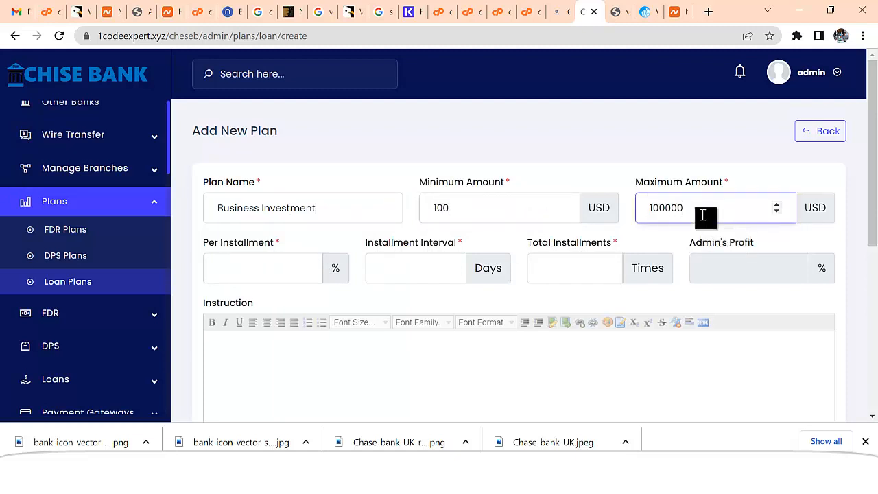
Set 500% per installment every 4 days for 20 installments
click(282, 269)
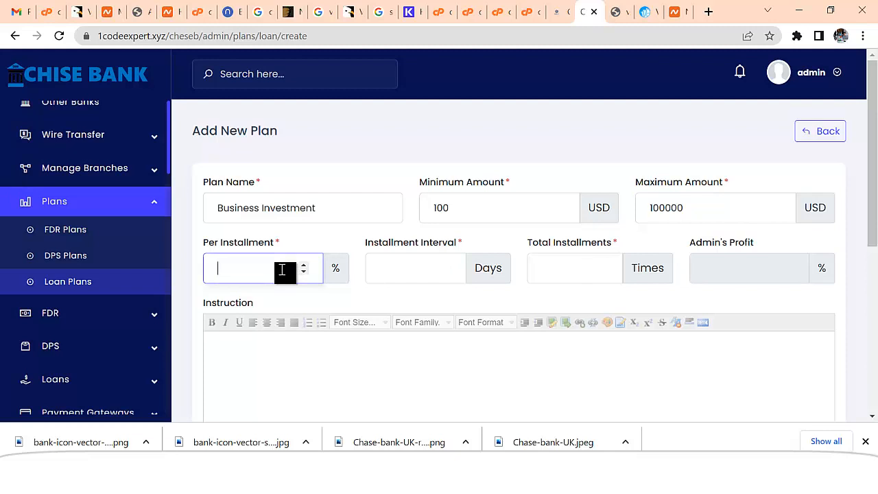
text(500)
click(414, 278)
text(4)
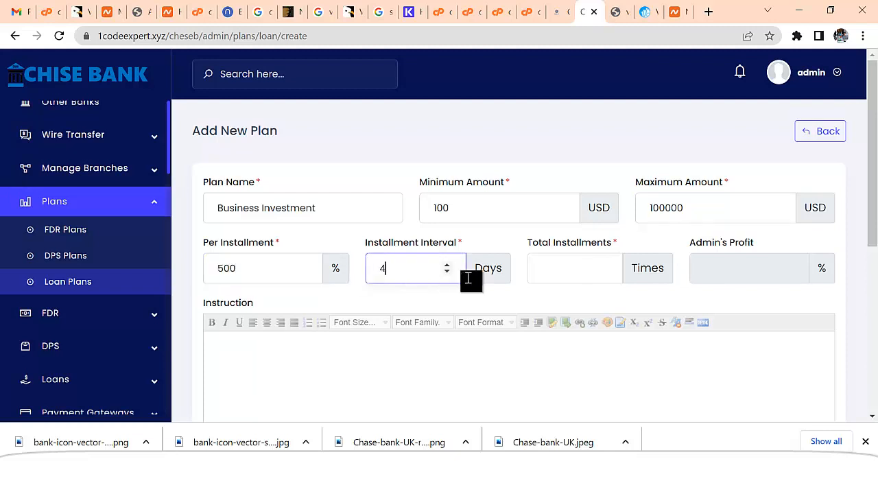
click(564, 271)
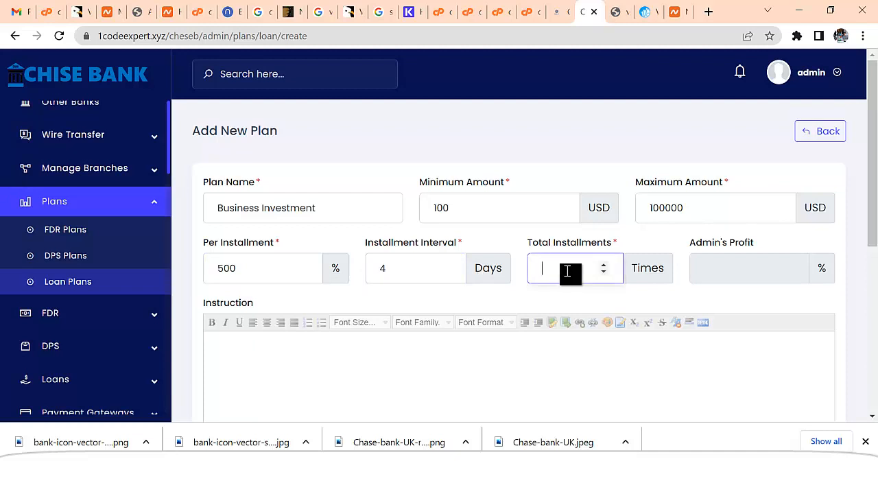
text(20)
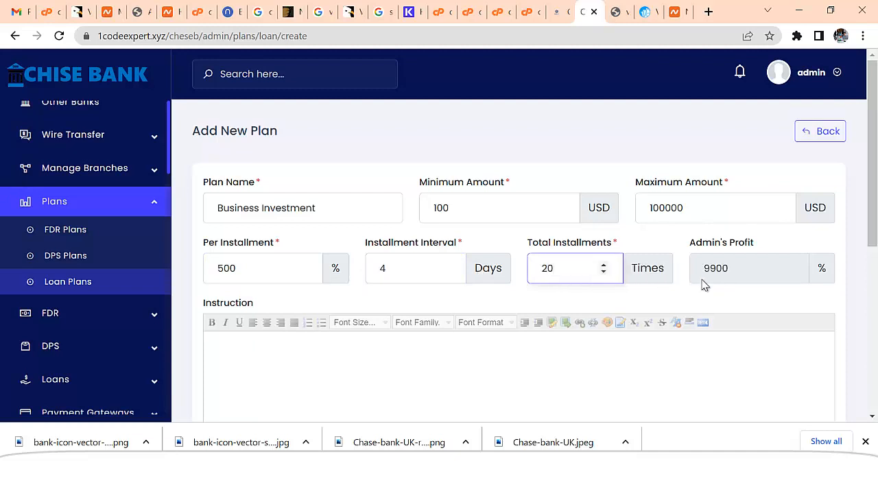
scroll(647, 295, down, 5)
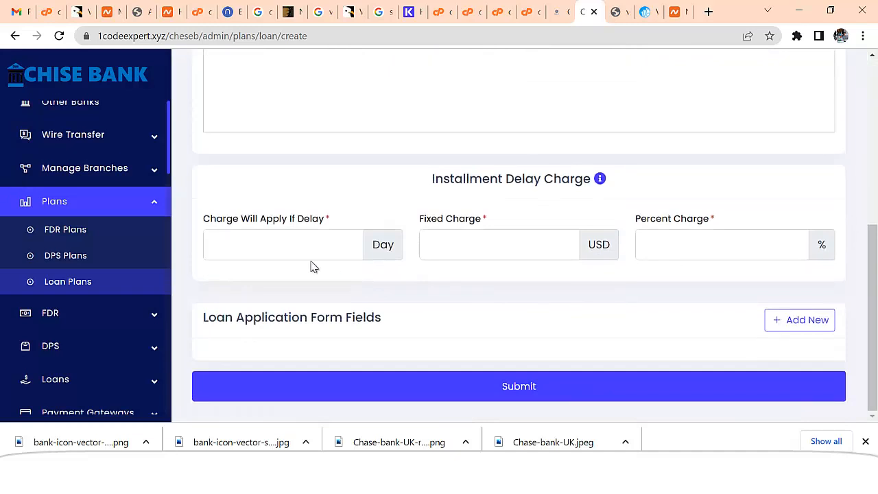
Set a 1-day late charge of 0 plus 5%, save, and return to the Loan Plans list
click(278, 245)
text(1)
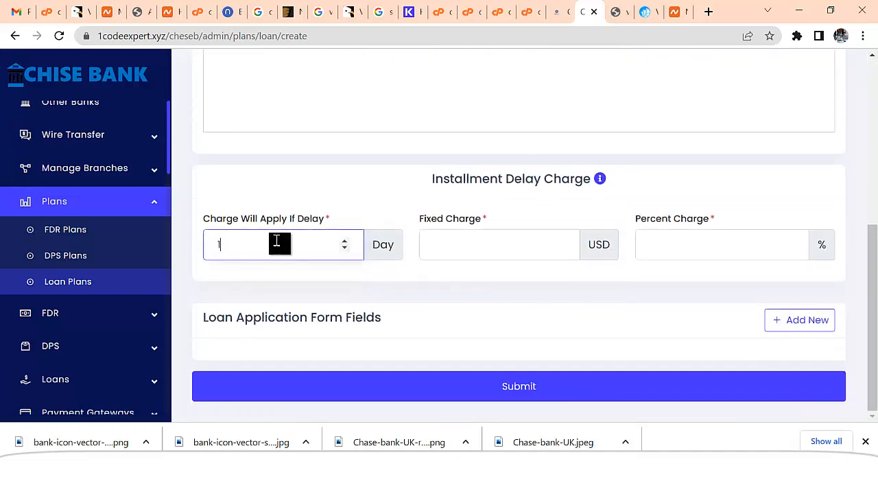
click(531, 251)
click(683, 244)
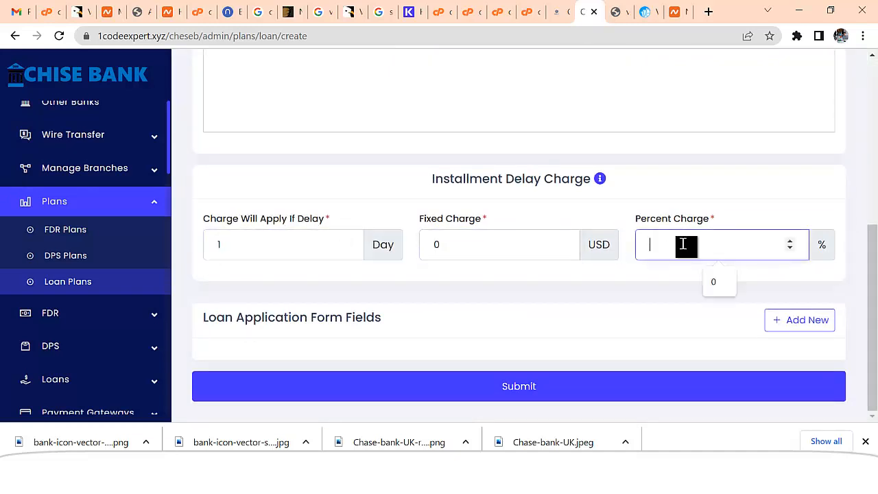
text(5)
click(525, 393)
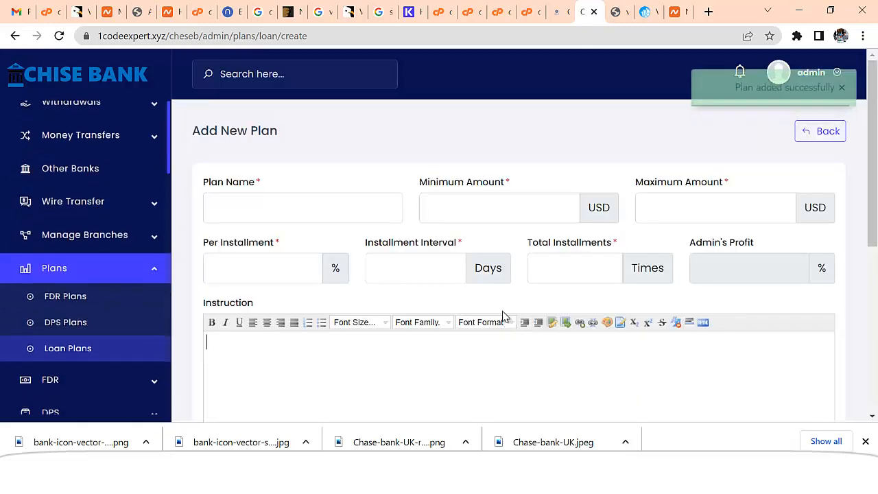
click(70, 282)
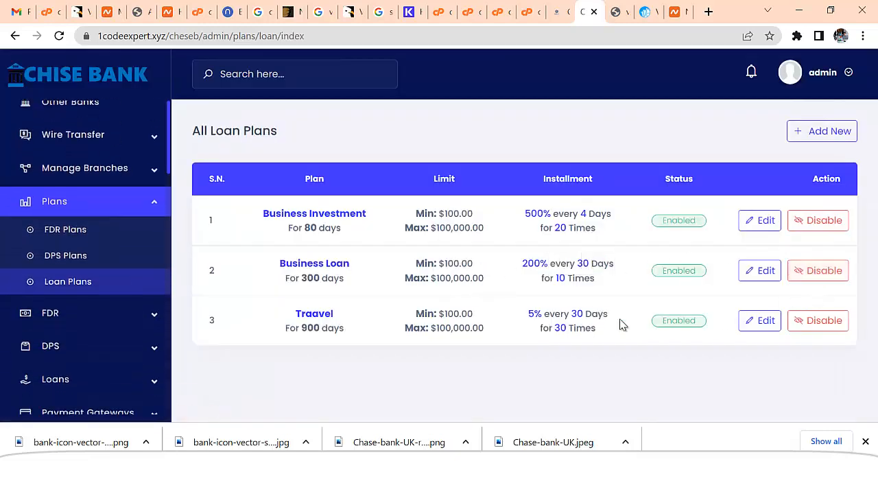
Start a new FDR plan named 'LifeTime Savings'
click(68, 233)
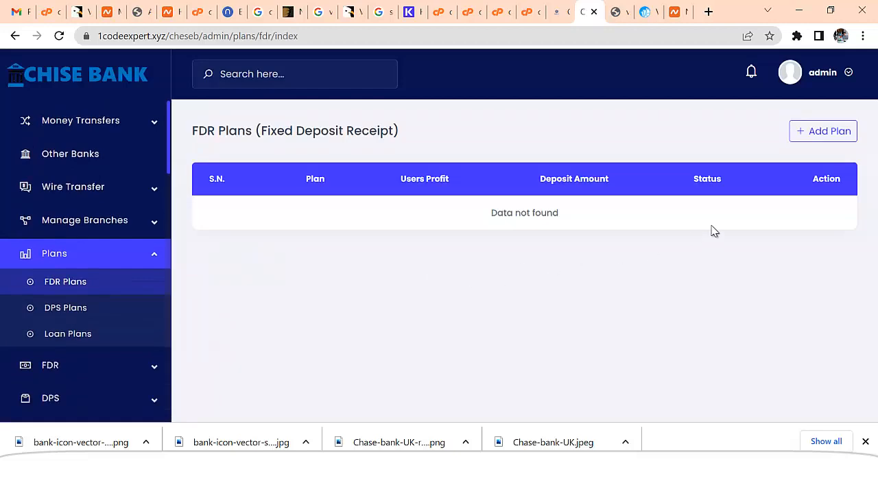
click(833, 130)
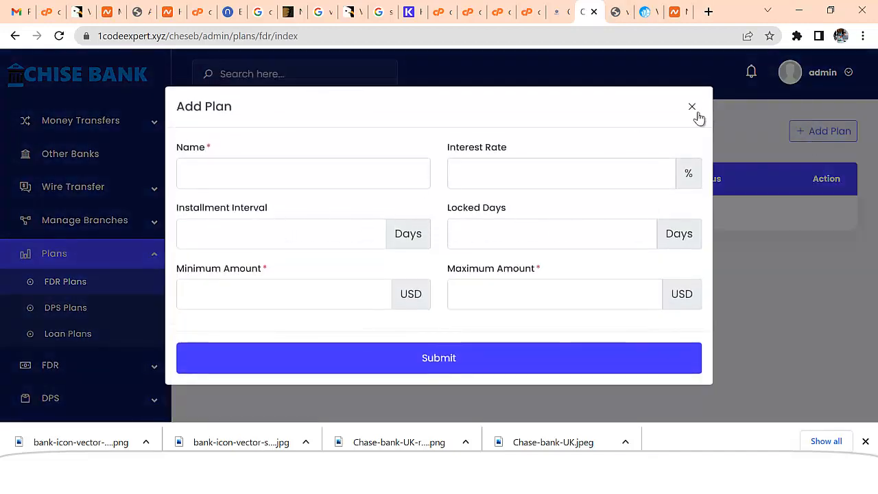
click(693, 108)
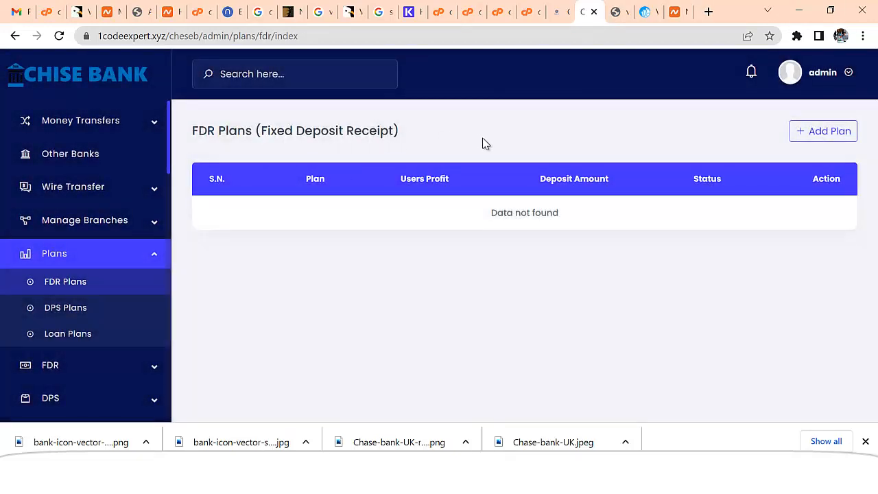
click(832, 131)
click(230, 177)
text(LifeTime)
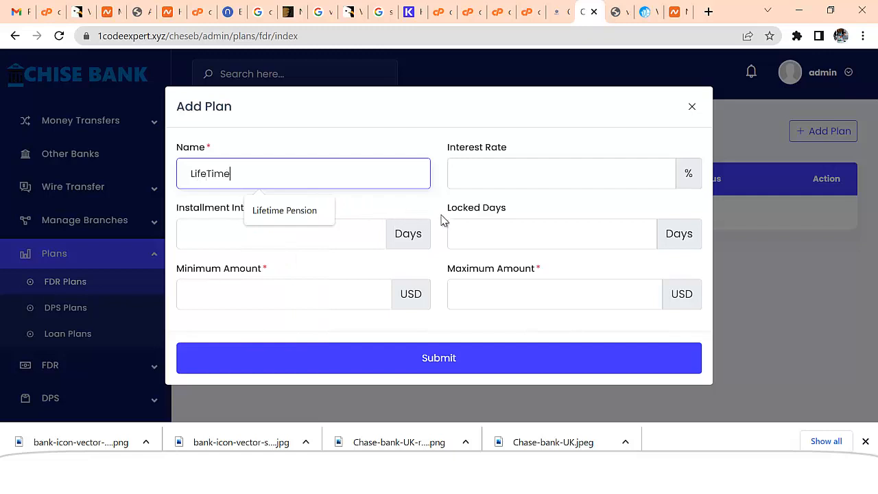
text( Savings)
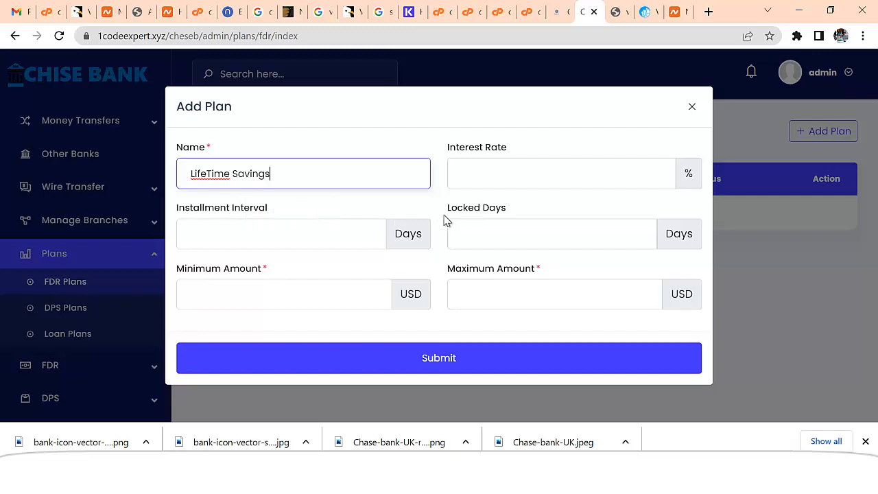
Set a 10% interest rate every 20 days with 360 locked days
click(518, 174)
text(10)
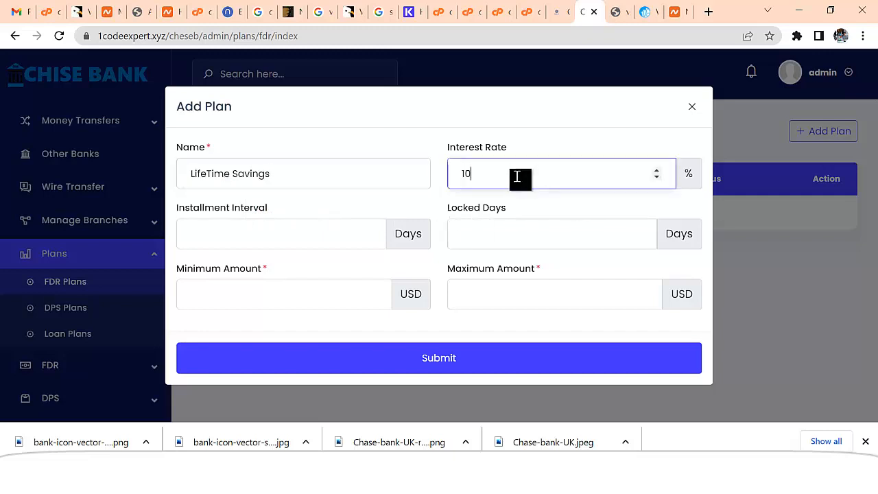
click(280, 247)
text(2)
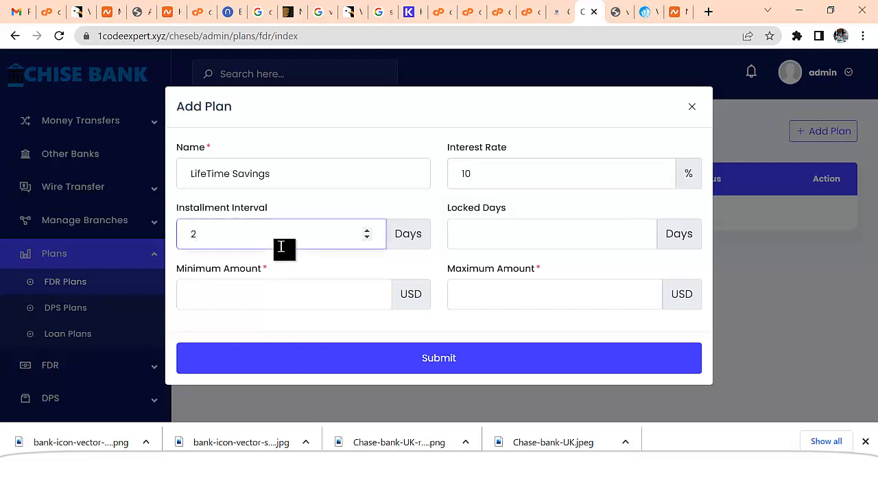
text(0)
click(538, 238)
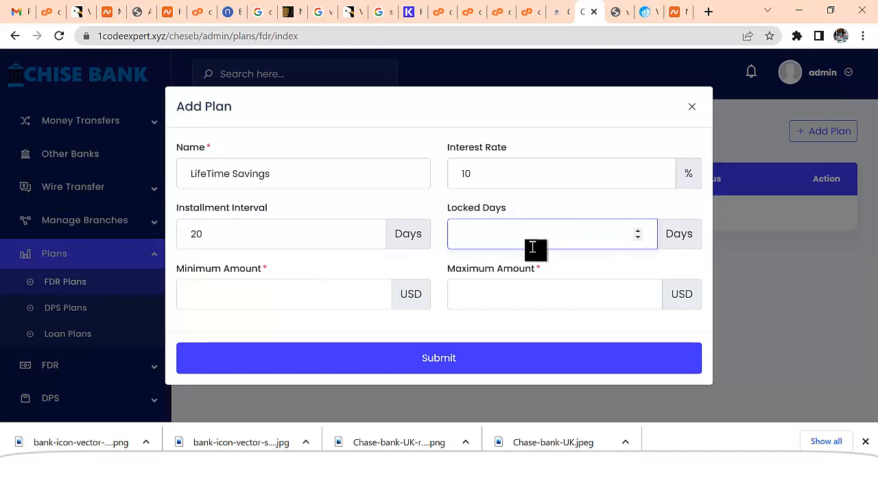
text(360)
Set deposit limits of 100 to 100,000 USD and save the plan
click(290, 303)
text(100)
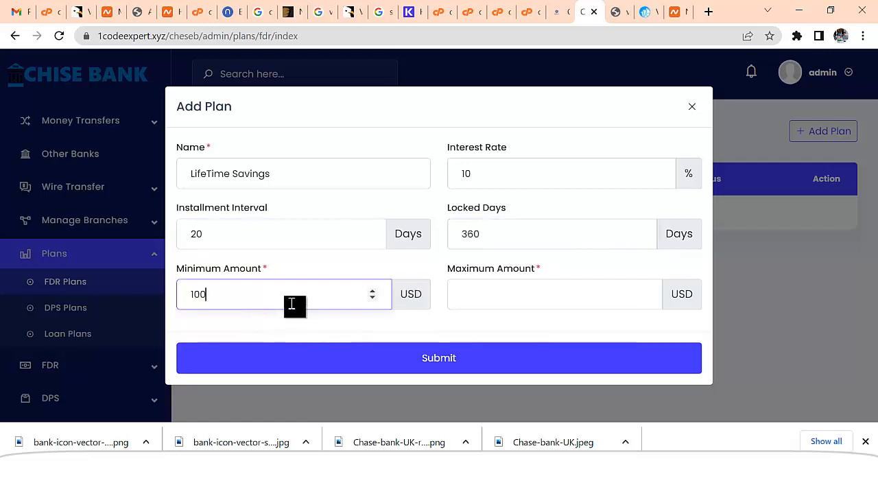
click(506, 307)
text(100000)
drag(509, 299, 478, 288)
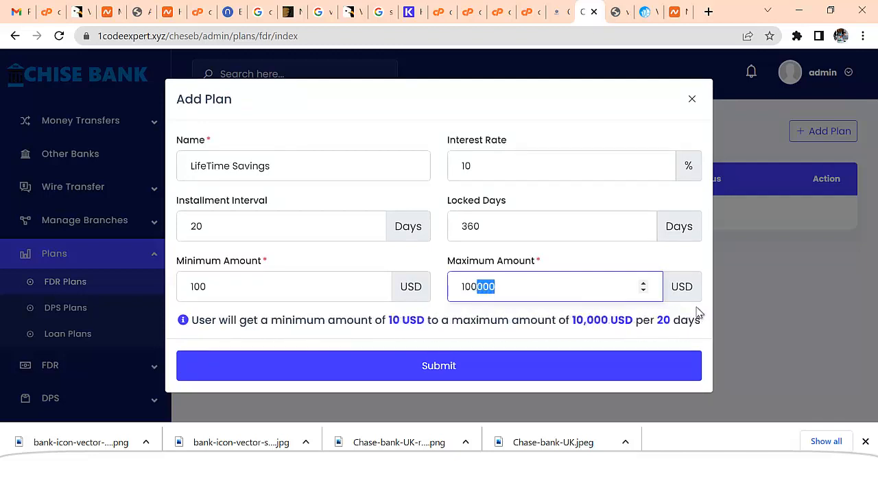
click(467, 374)
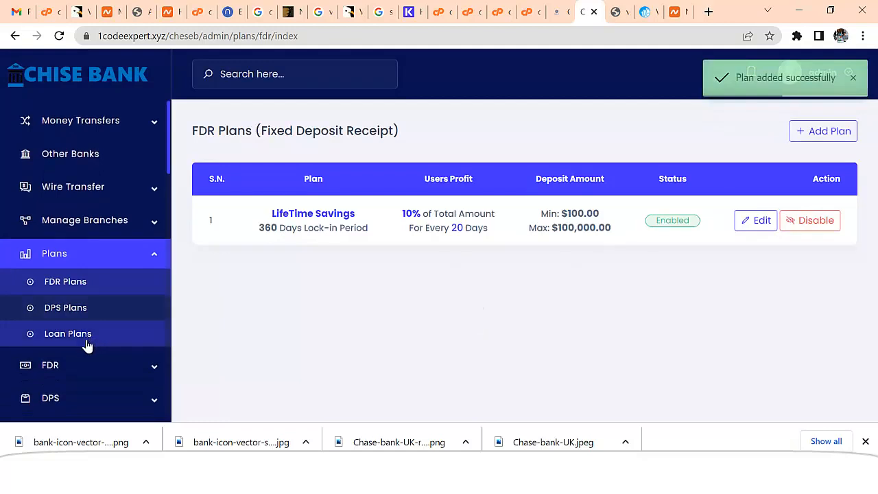
click(77, 312)
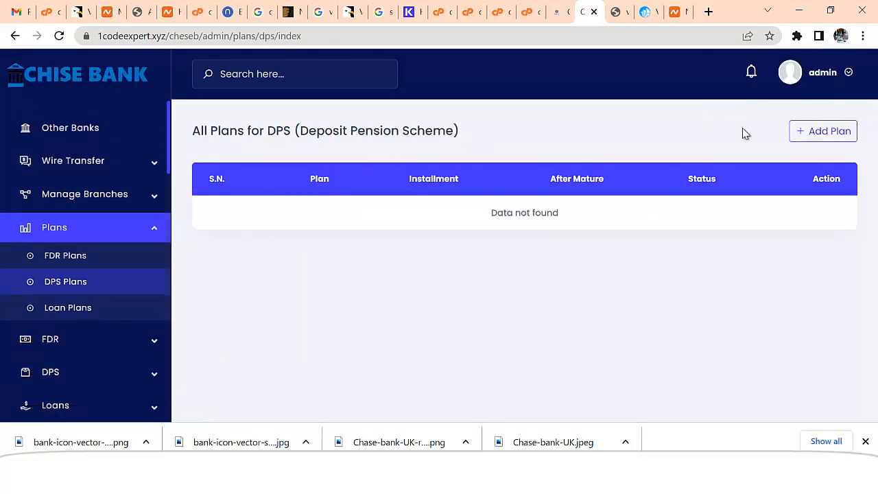
Start a new DPS plan named 'Pension Advance' with a 20-day installment interval
click(834, 140)
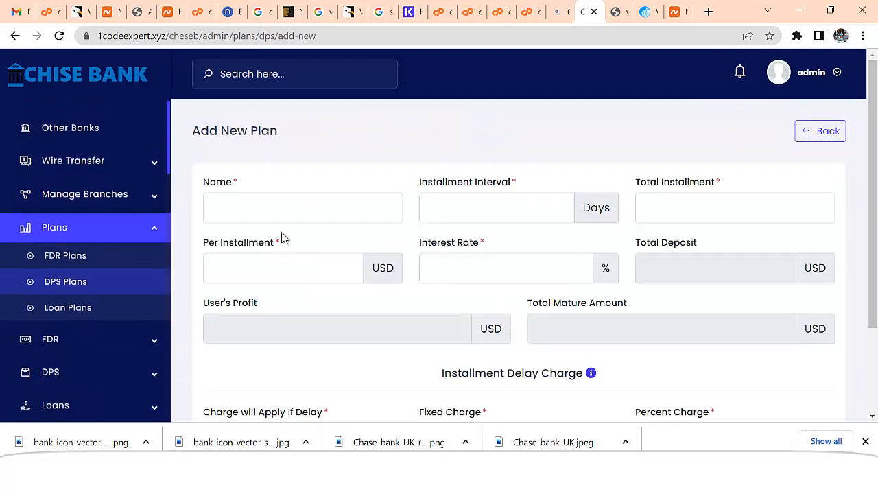
click(274, 210)
text(Pension Advance)
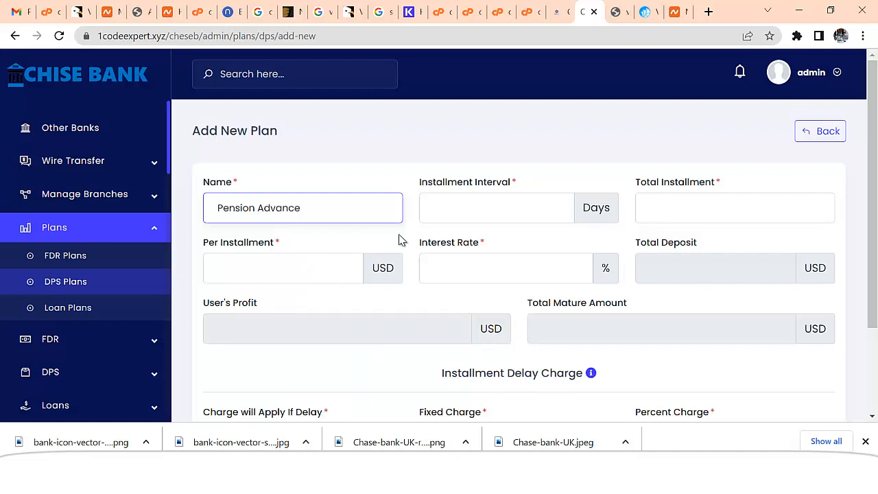
click(498, 207)
text(20)
Set 20 installments of 100 USD each at 5% interest
click(679, 219)
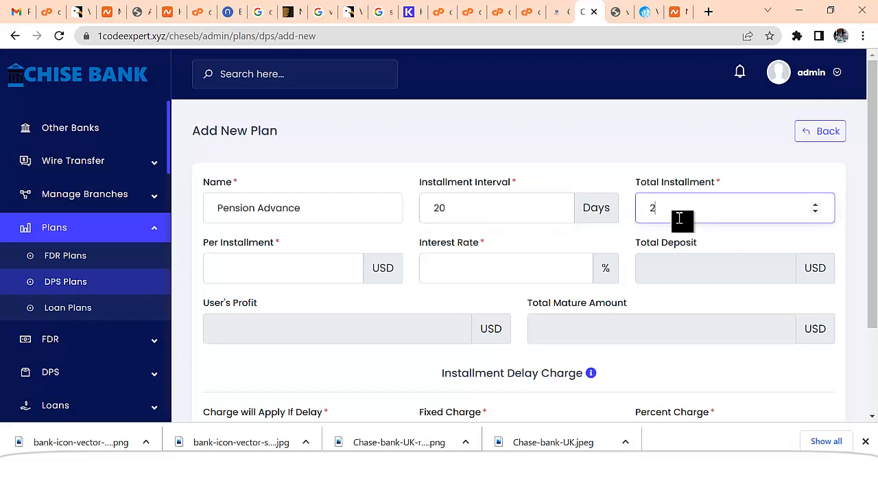
click(292, 271)
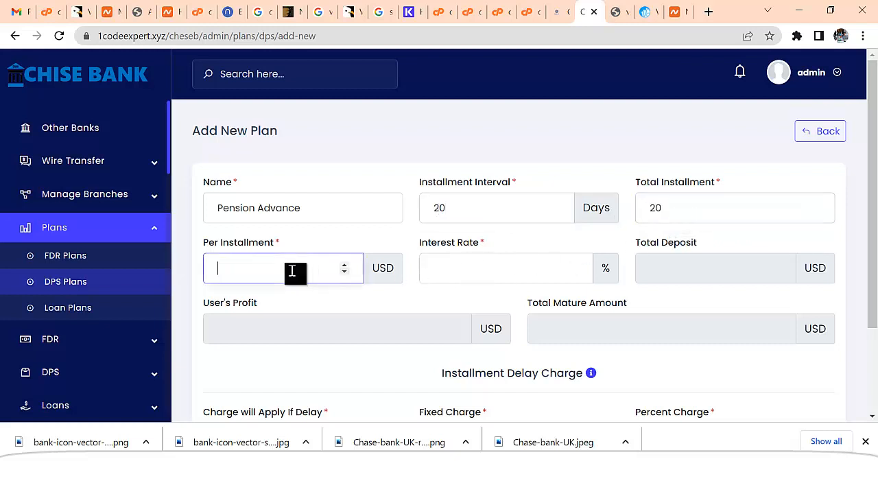
text(100)
click(472, 274)
text(5)
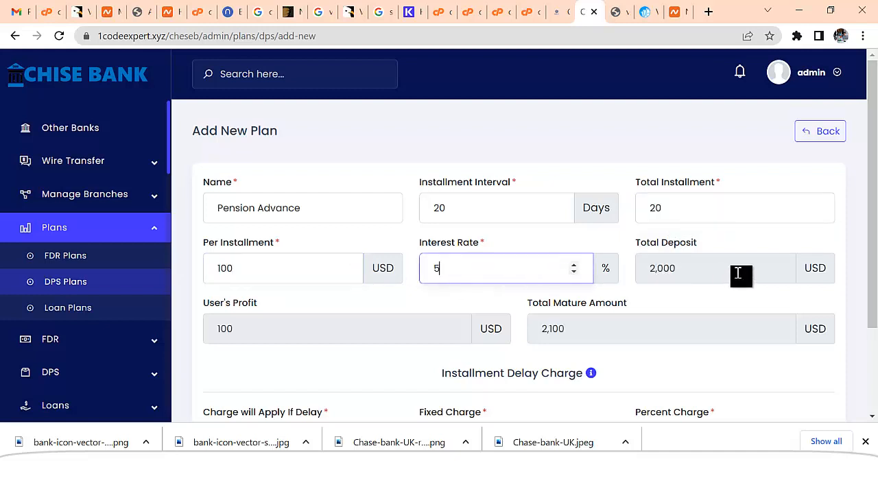
scroll(713, 267, down, 1)
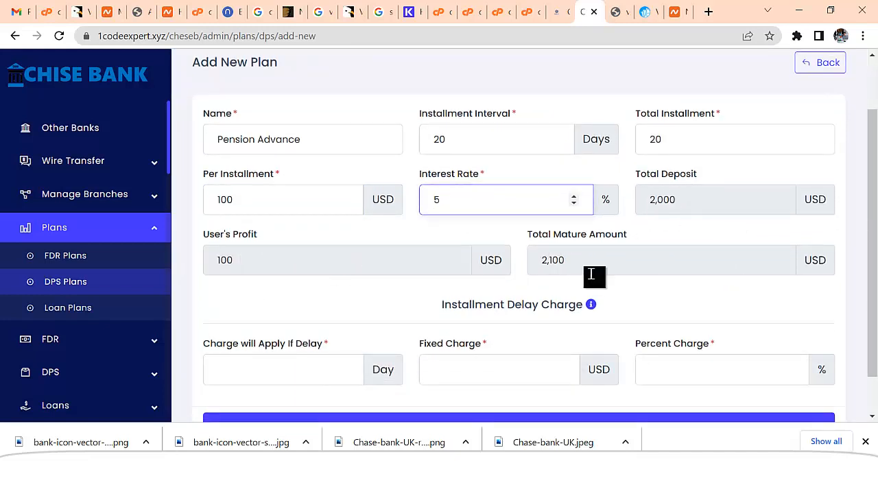
scroll(617, 247, down, 1)
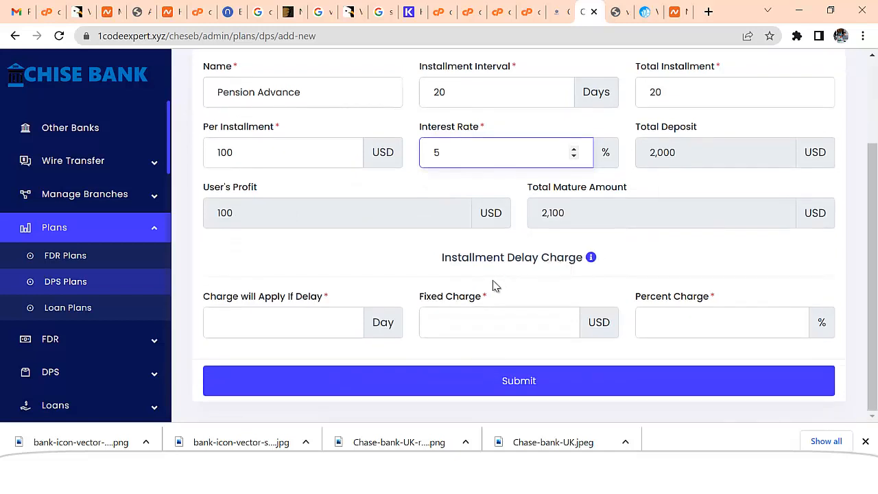
Add a 5% delay charge after 1 day and save the Pension Advance plan
click(310, 327)
text(1)
click(479, 316)
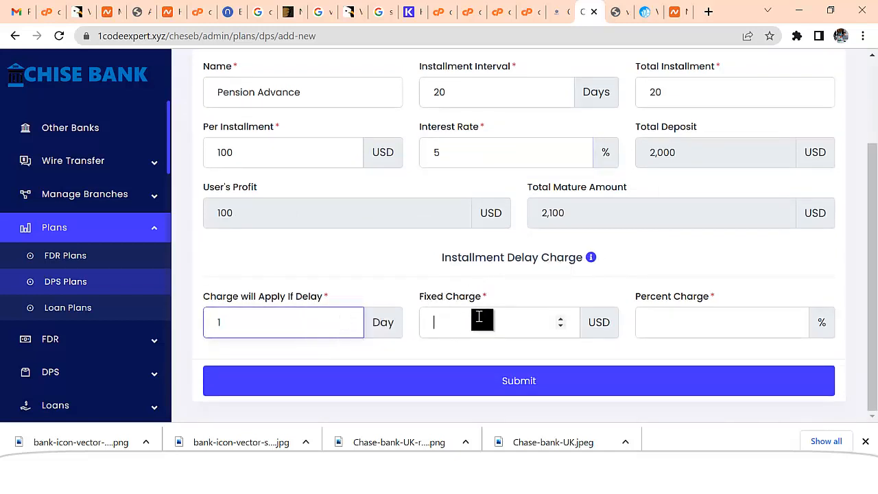
click(673, 317)
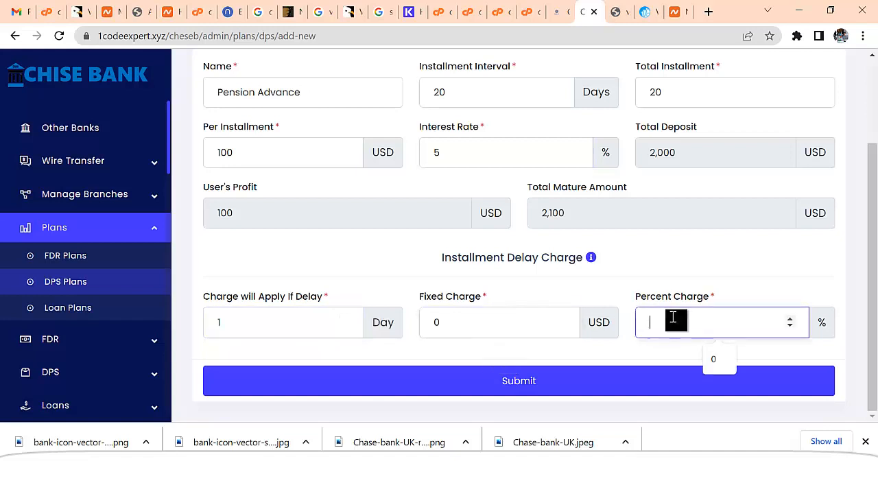
text(5)
click(545, 382)
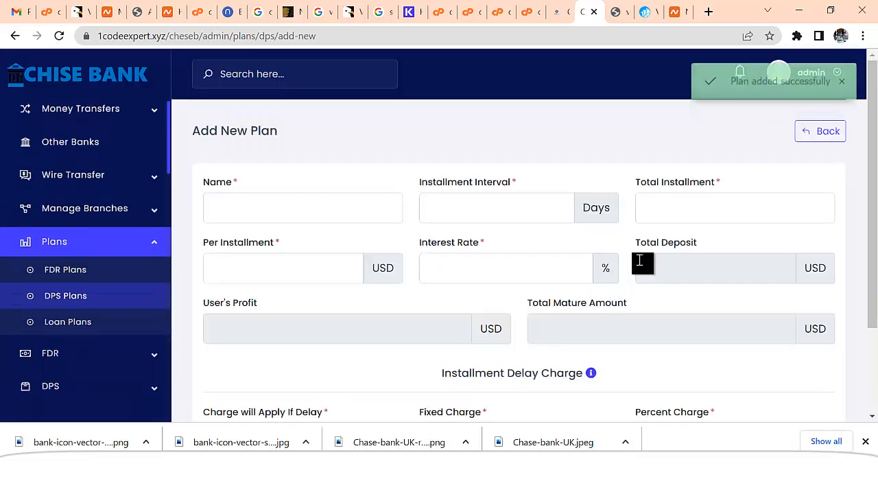
Return to the admin Dashboard, dismiss the Cron Job popup, and select the site address
scroll(343, 323, down, 1)
scroll(205, 343, up, 1)
scroll(55, 366, up, 1)
scroll(112, 378, down, 4)
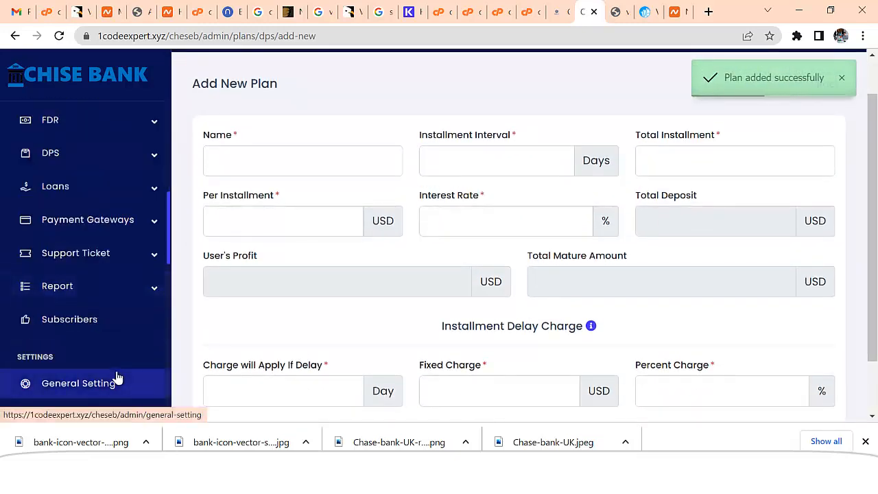
click(110, 257)
scroll(131, 374, down, 5)
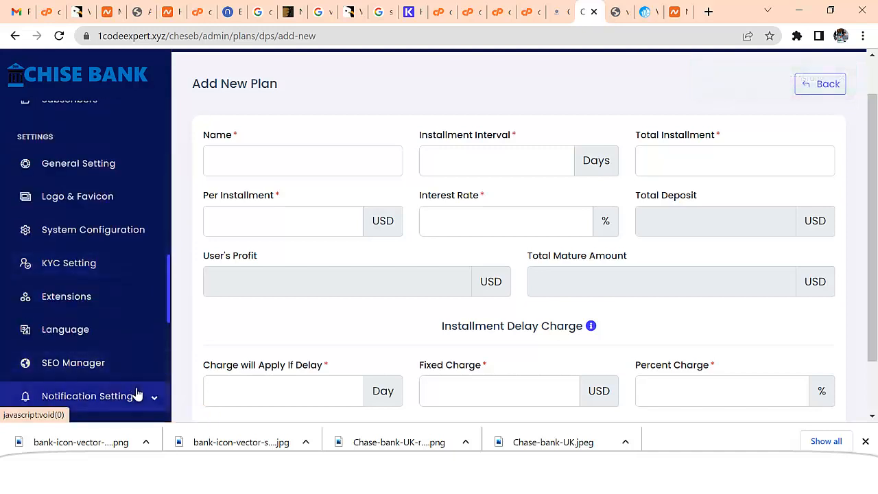
scroll(138, 395, down, 4)
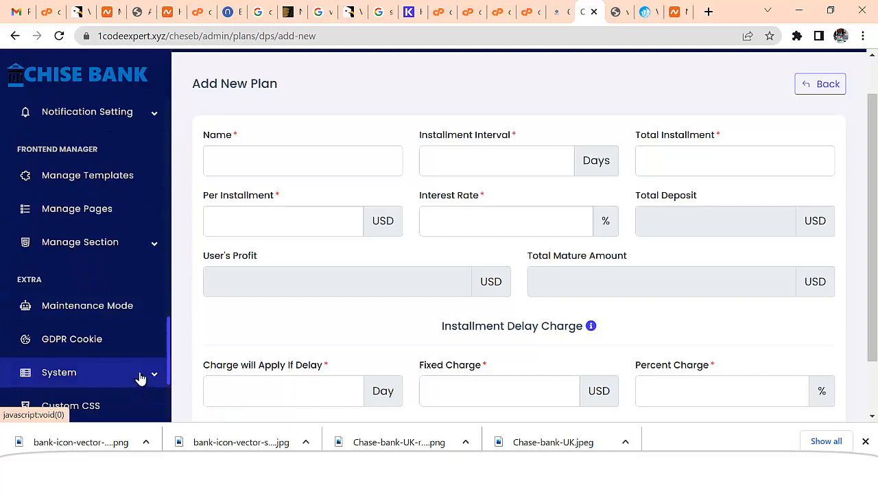
scroll(123, 280, up, 10)
scroll(86, 171, down, 2)
click(90, 135)
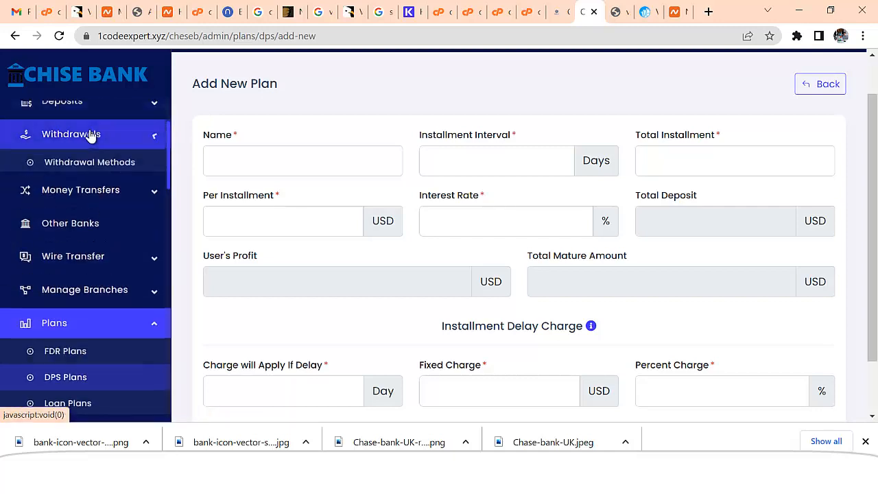
scroll(110, 158, up, 3)
click(106, 130)
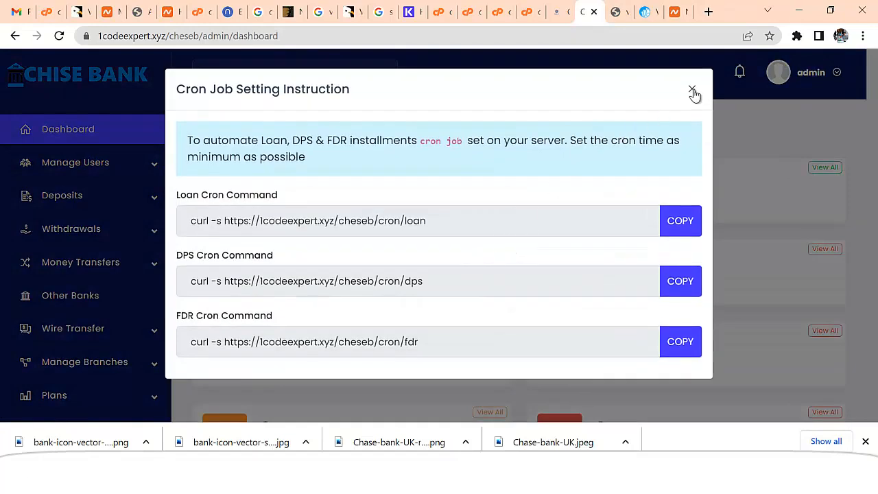
click(692, 91)
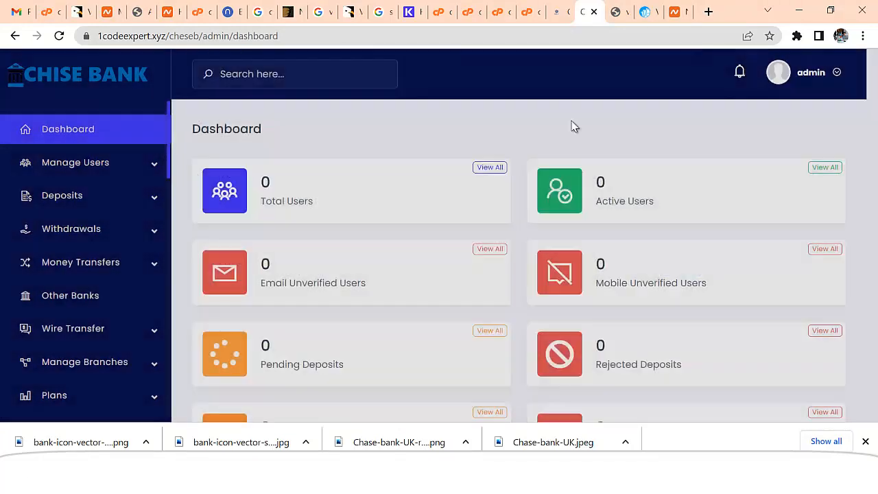
drag(206, 36, 51, 78)
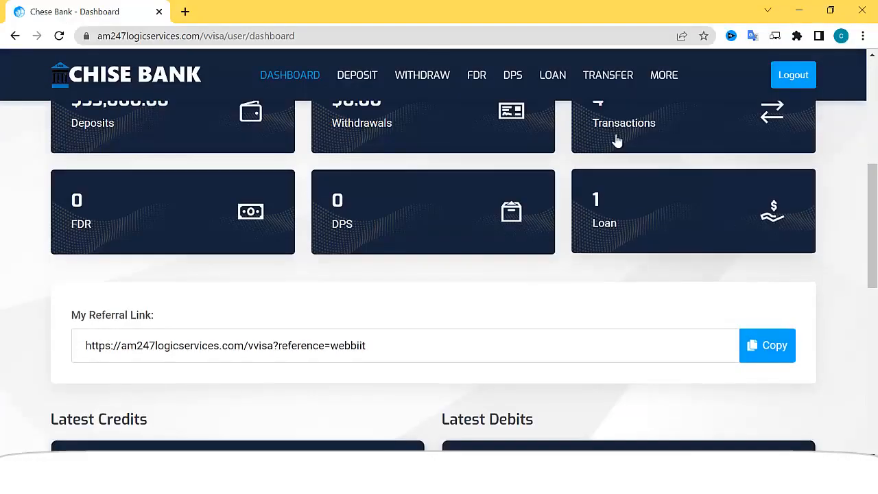
Open a new browser tab beside the user site's Login page
scroll(615, 196, up, 3)
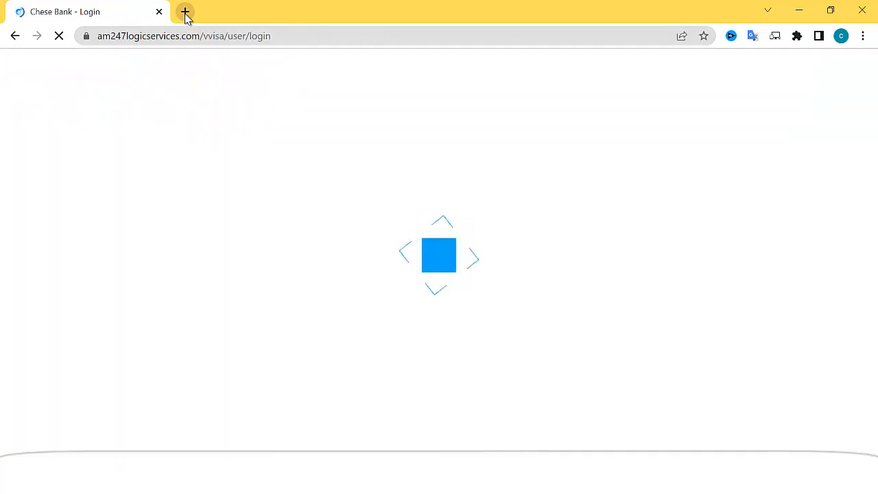
click(186, 12)
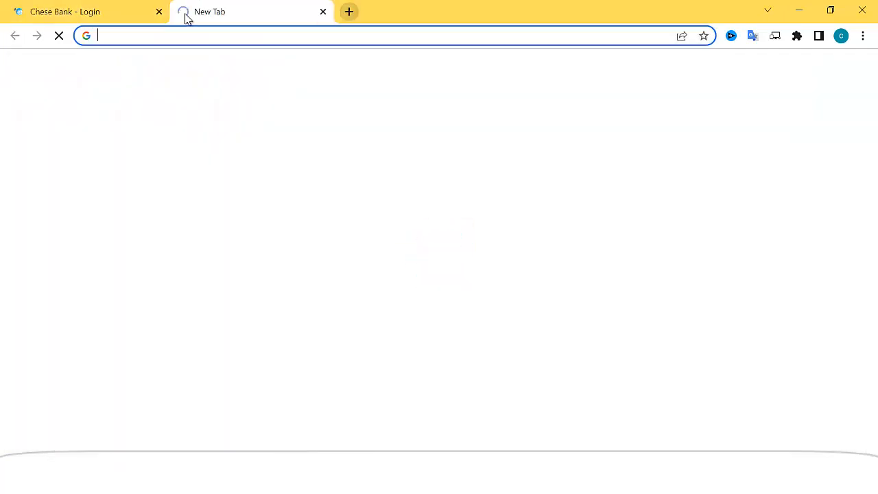
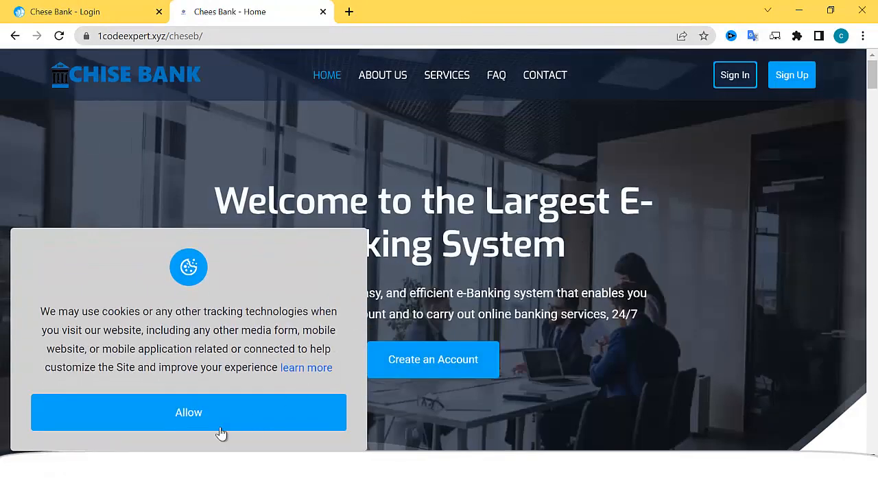
Accept the cookie notice and browse the home page's savings, pension and loan plan cards
click(242, 410)
scroll(265, 304, down, 4)
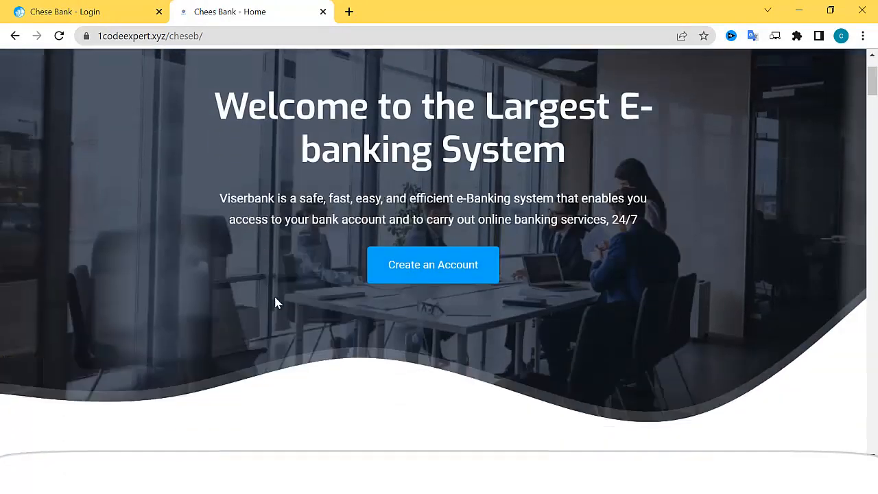
scroll(348, 295, down, 10)
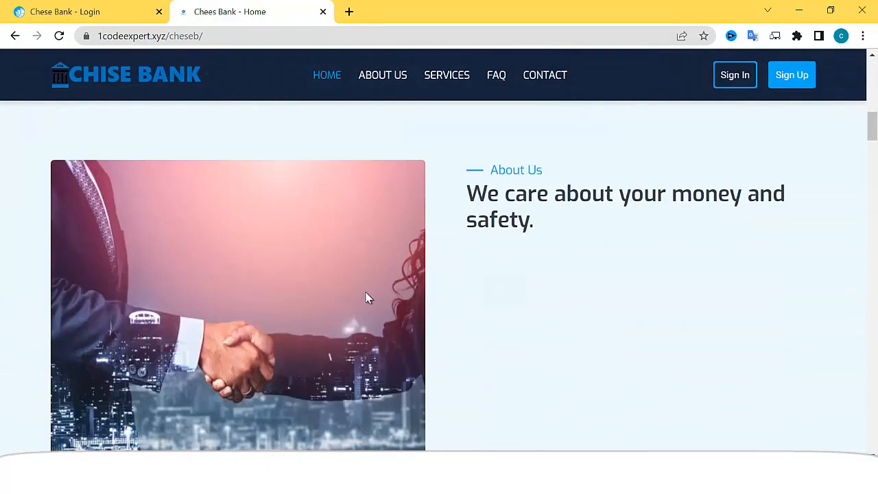
scroll(371, 297, down, 15)
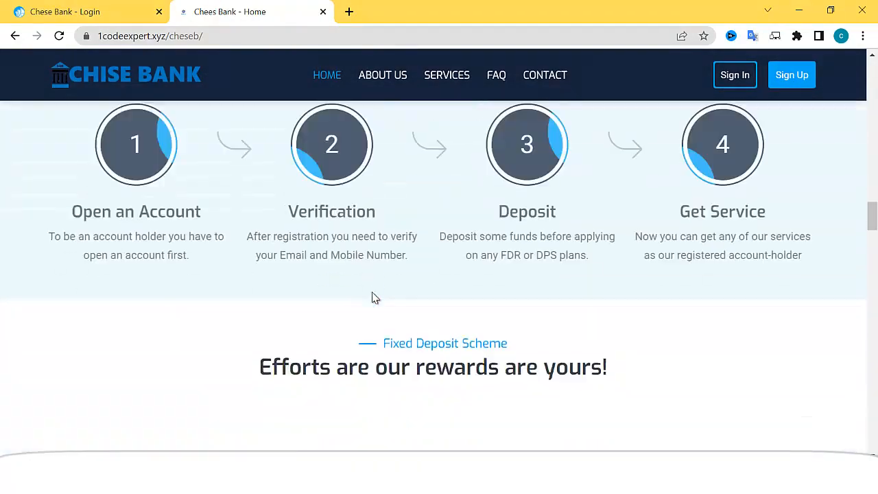
scroll(376, 298, down, 2)
scroll(388, 267, up, 2)
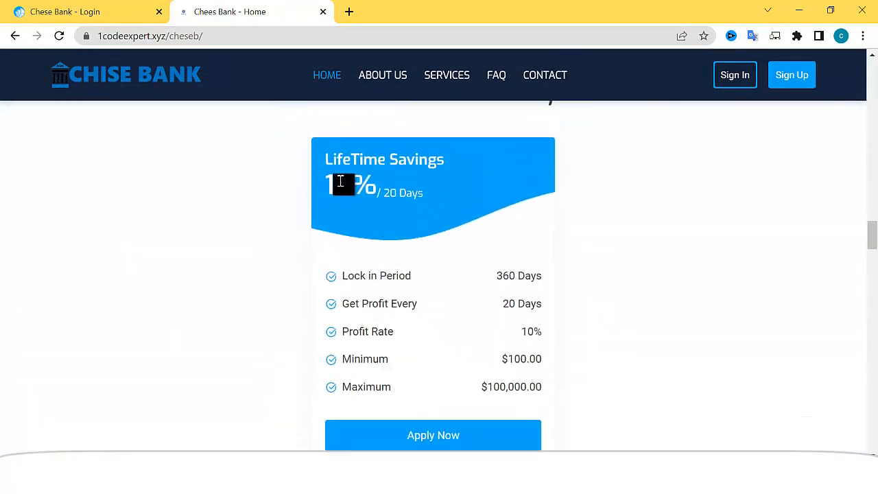
scroll(185, 189, down, 2)
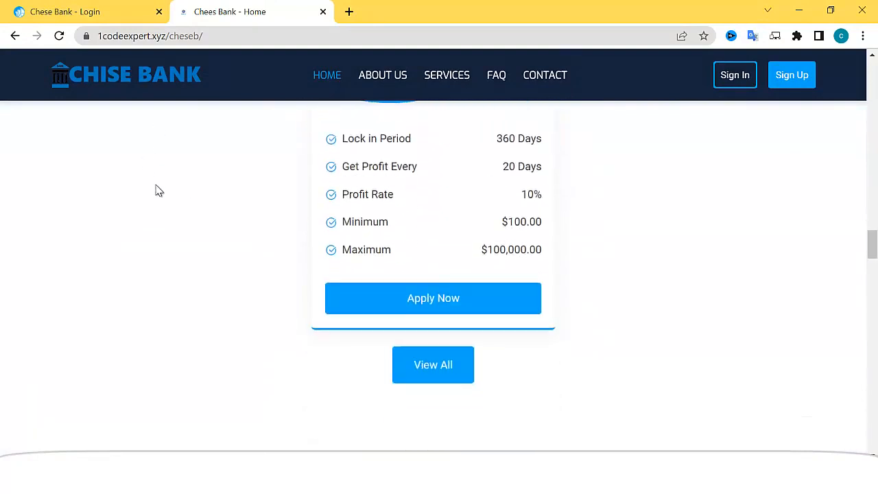
scroll(652, 206, down, 8)
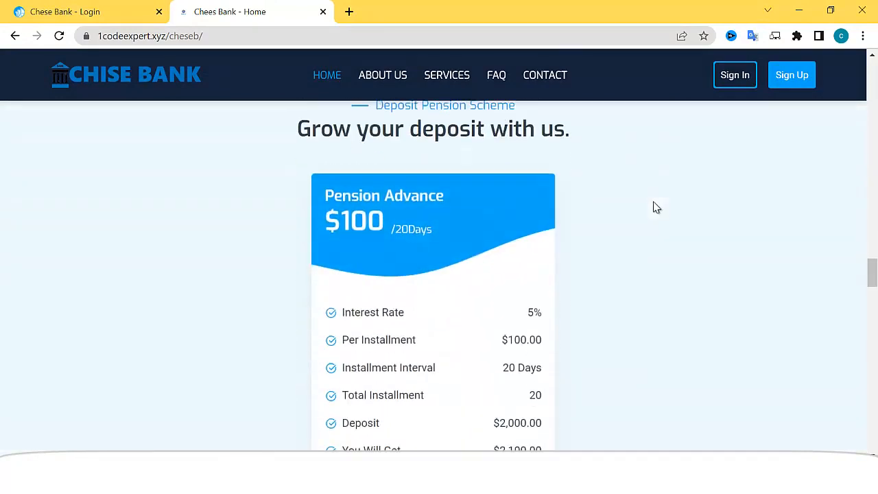
scroll(545, 245, up, 2)
scroll(411, 247, down, 8)
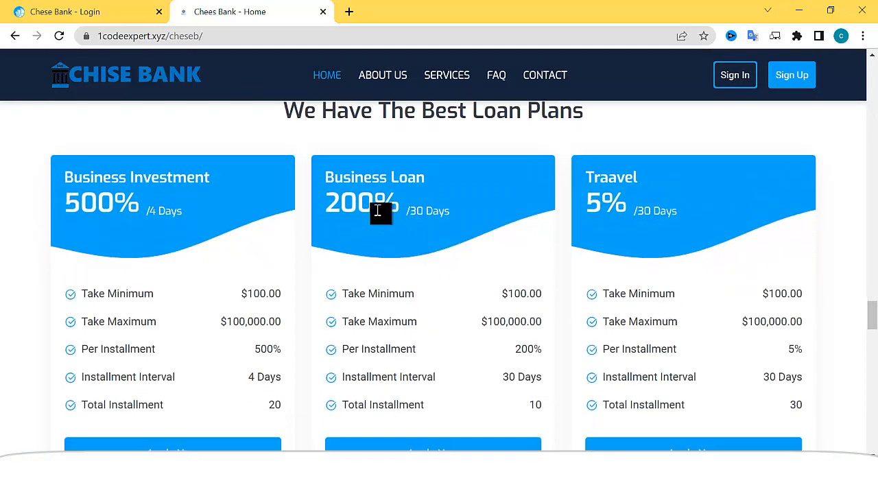
scroll(521, 178, down, 1)
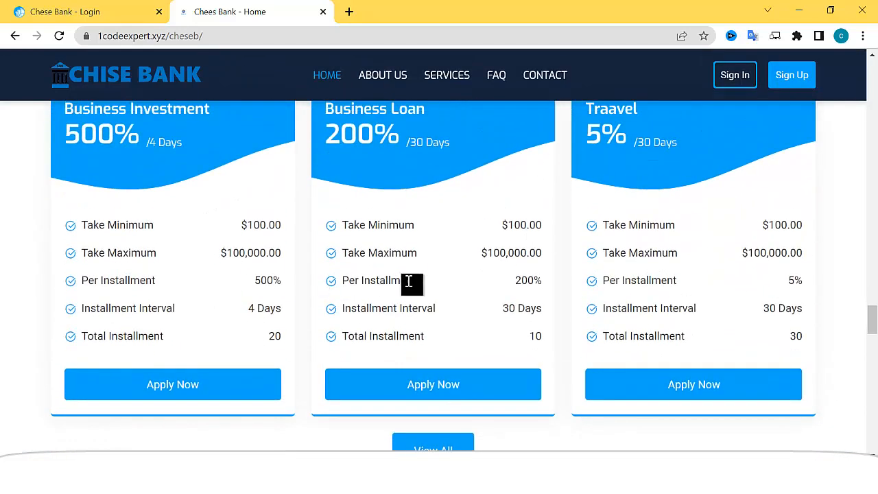
scroll(644, 288, up, 2)
scroll(675, 291, down, 2)
scroll(638, 288, down, 6)
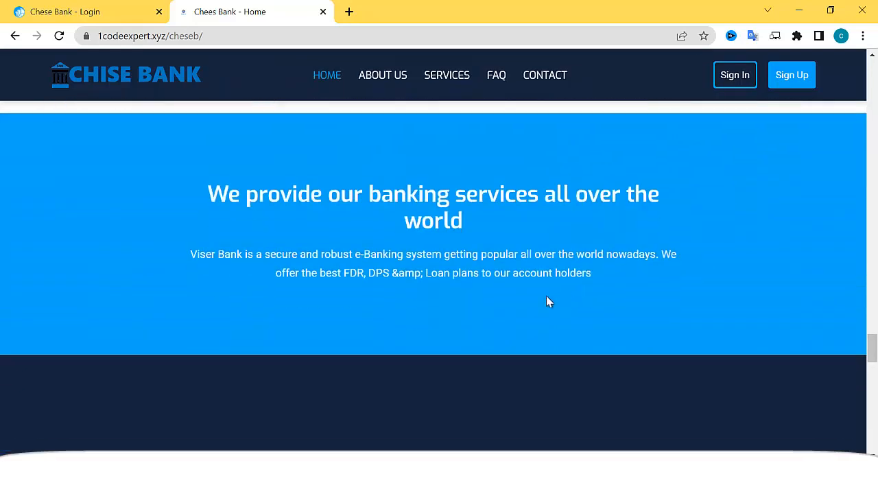
scroll(649, 193, up, 2)
Open the sign-up form, enter username 'caro' and autofill e-mail, country Nigeria and mobile number
click(794, 89)
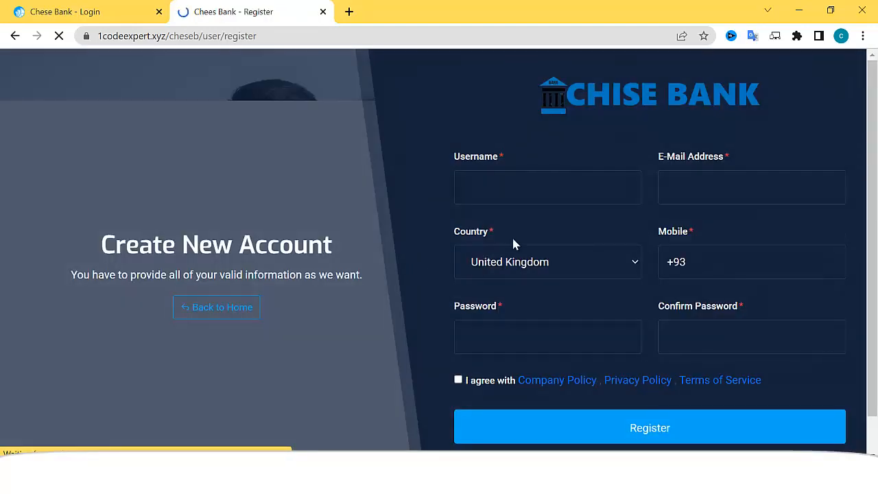
click(527, 189)
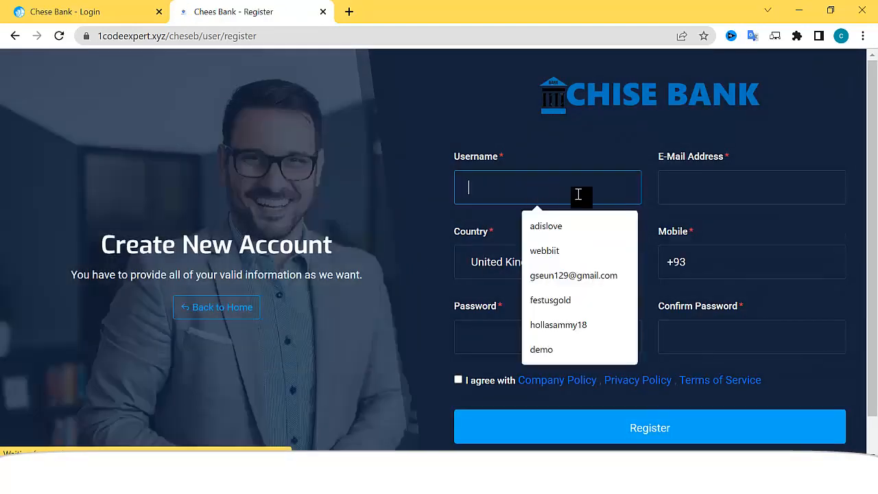
text(caro)
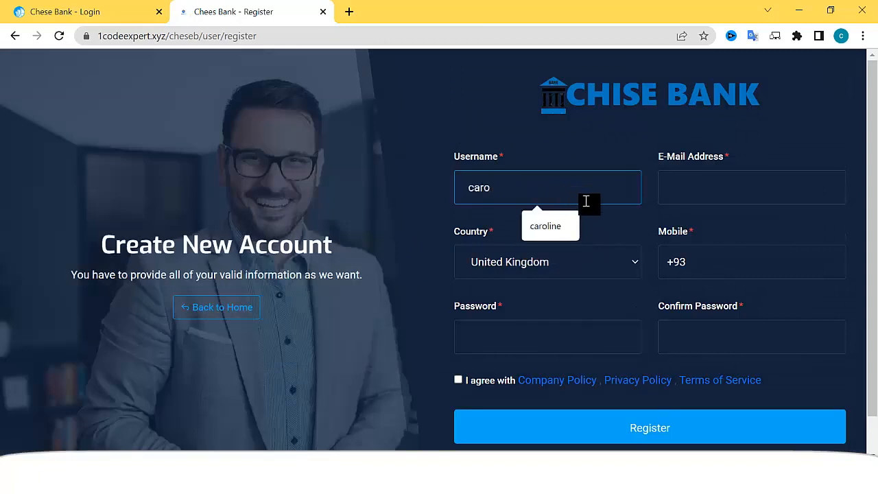
click(722, 262)
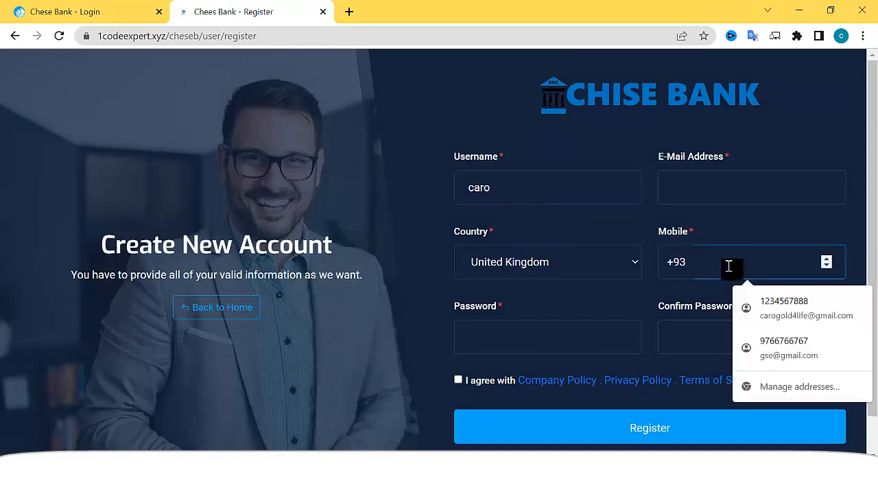
click(781, 310)
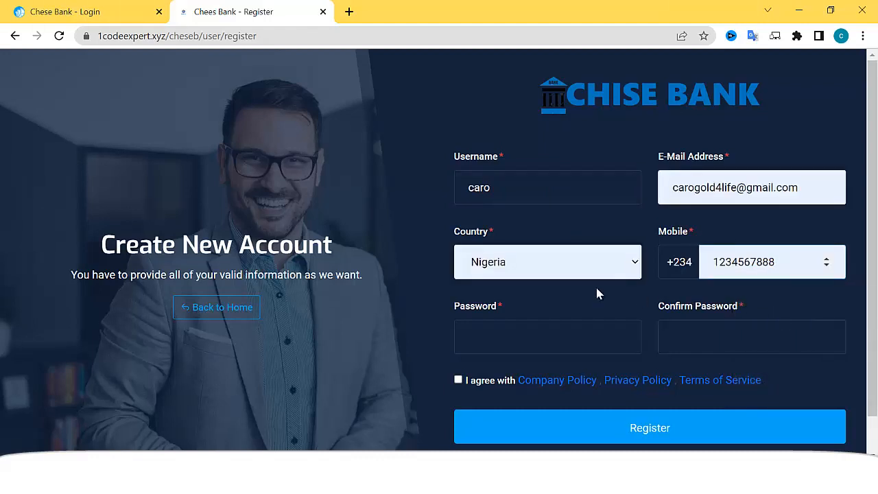
Enter and confirm the account password, accept the policies and submit the registration
click(529, 335)
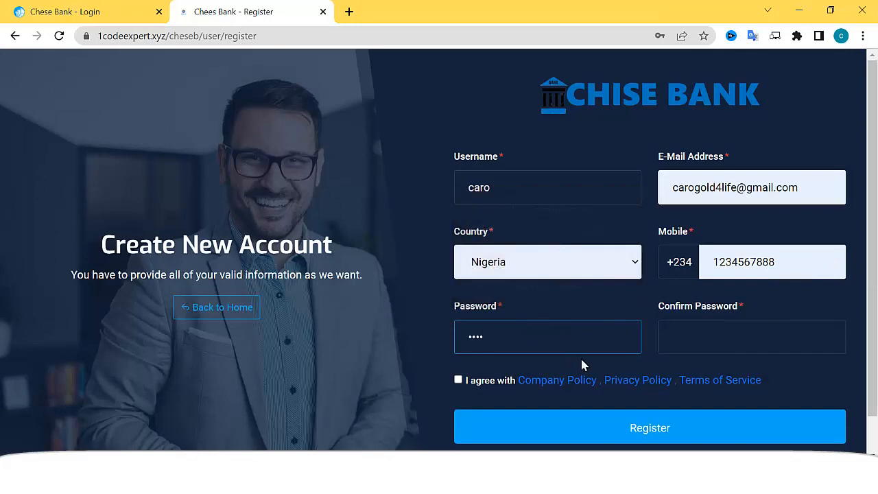
text(••••••••••••)
click(701, 339)
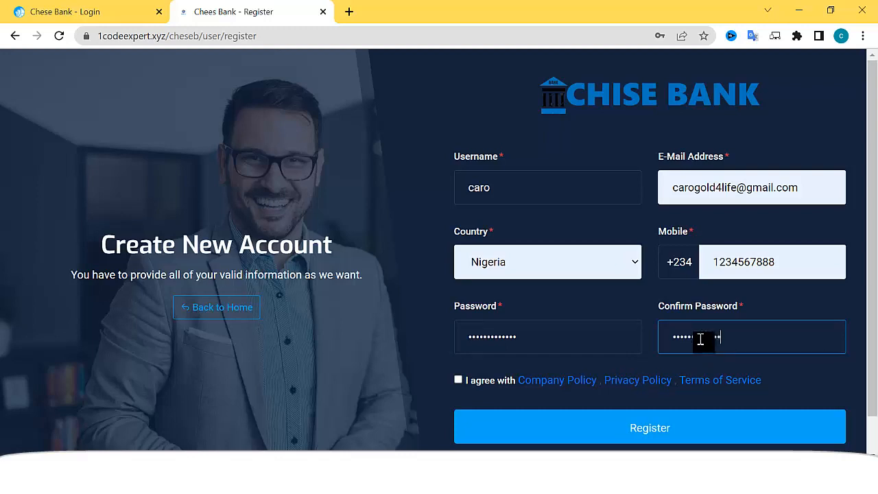
click(458, 381)
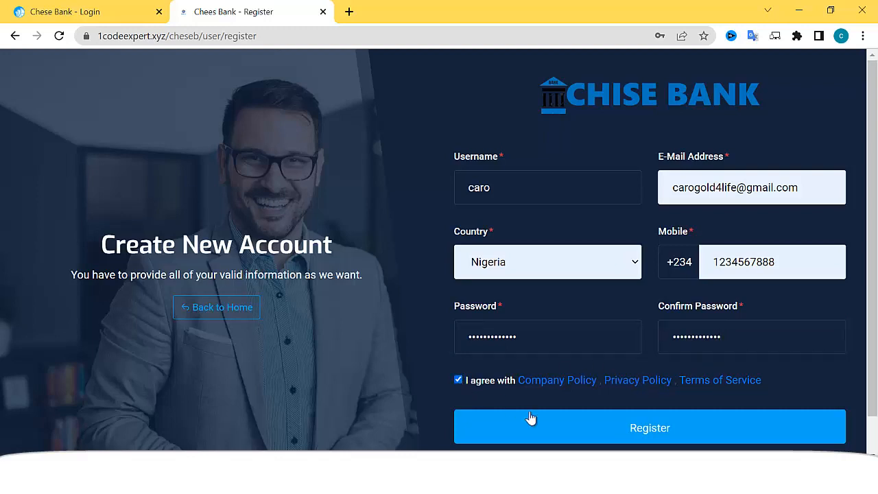
click(576, 431)
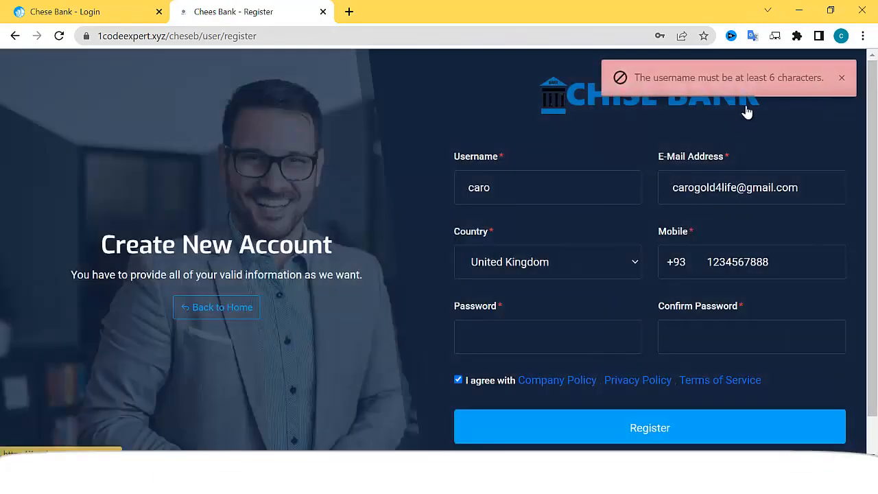
Lengthen the username to 'caroline', re-enter both password fields and register again
scroll(671, 266, down, 1)
scroll(665, 274, up, 1)
click(515, 192)
text(line)
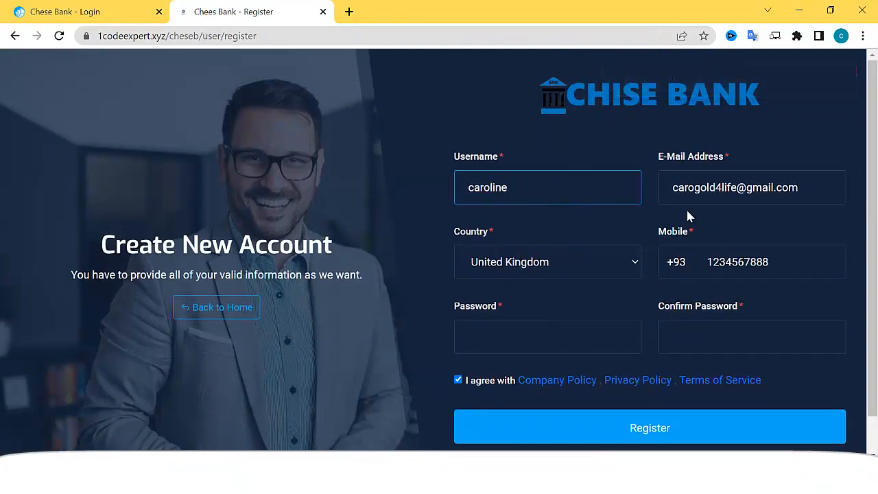
scroll(603, 269, down, 1)
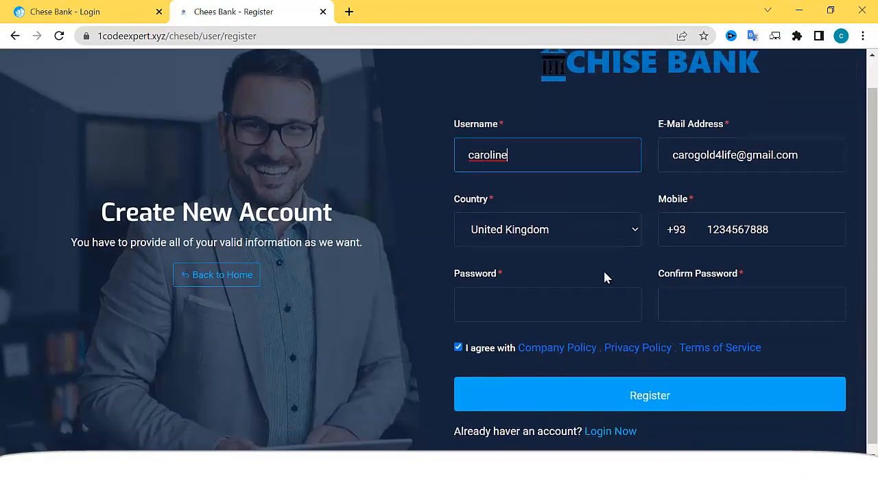
click(581, 288)
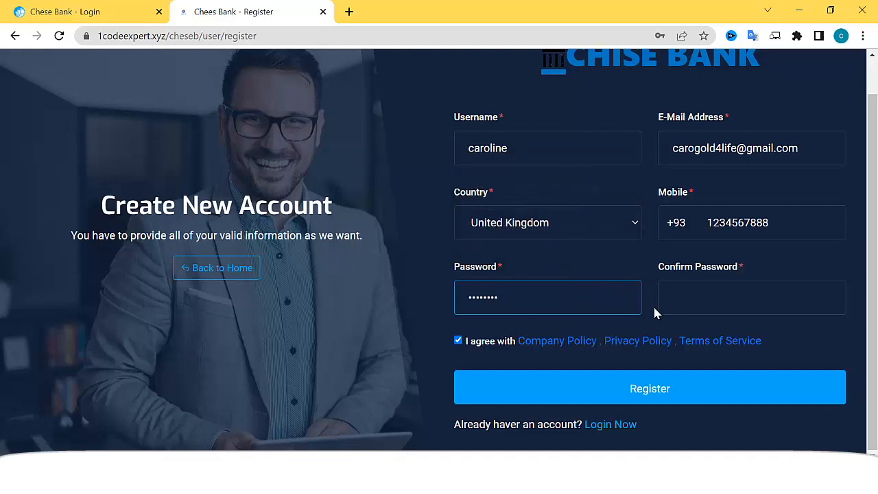
text(123)
key(Tab)
text(•••••••)
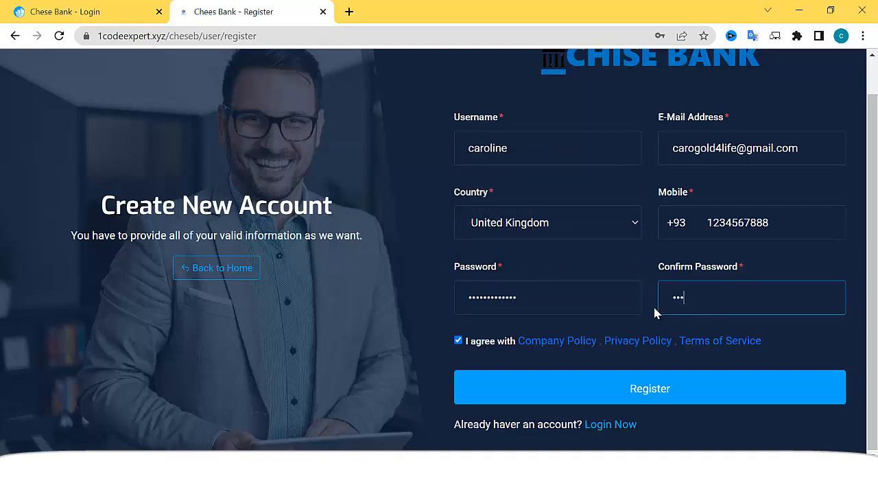
text(••••••)
click(645, 390)
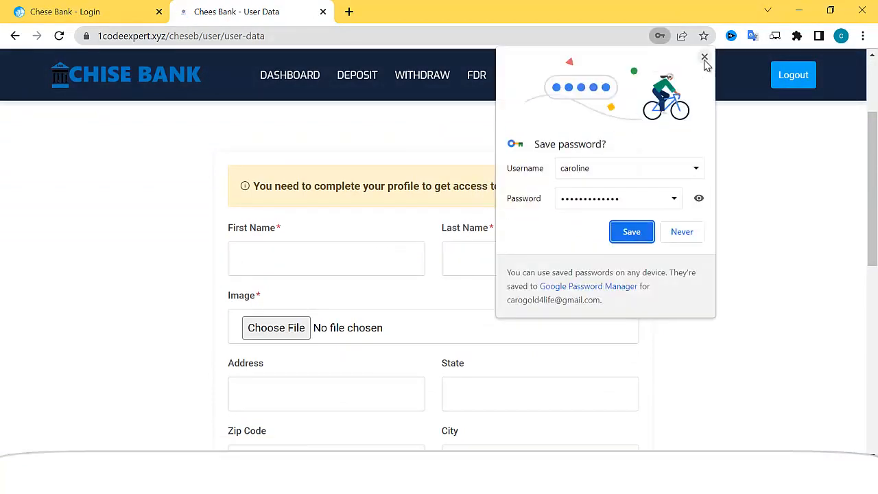
Dismiss the save-password prompt and fill in the first and last name on the profile form
click(704, 57)
click(363, 261)
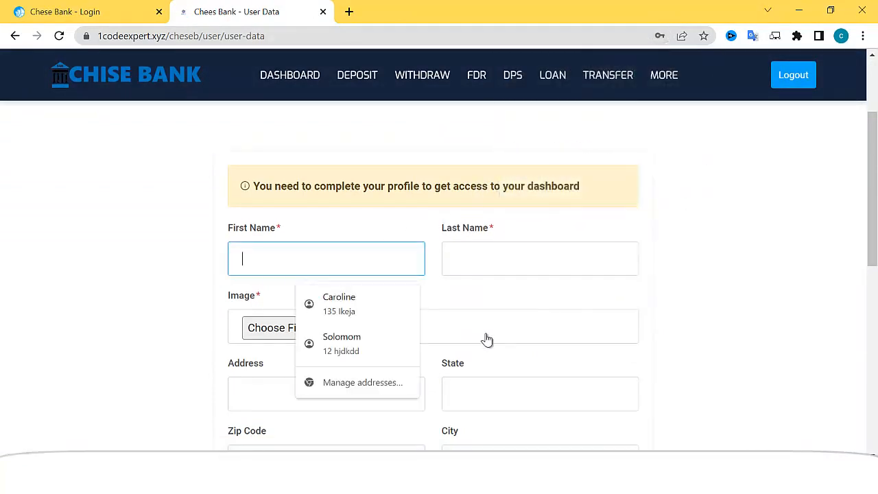
click(489, 274)
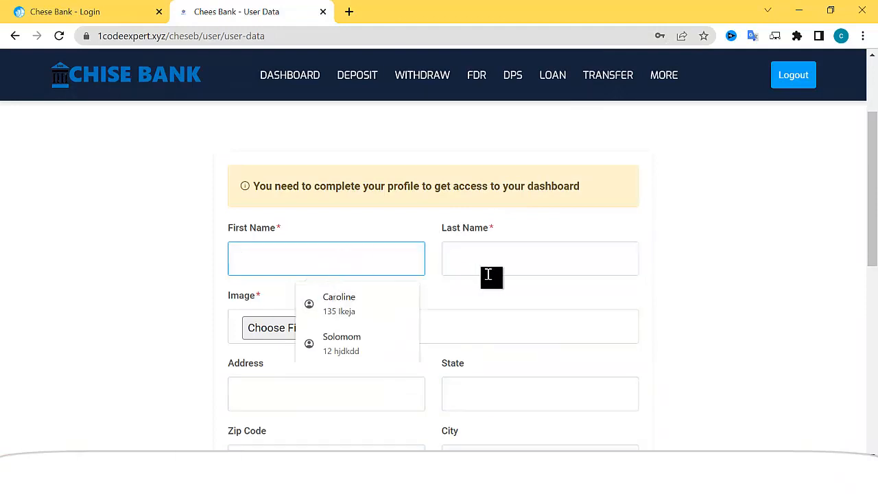
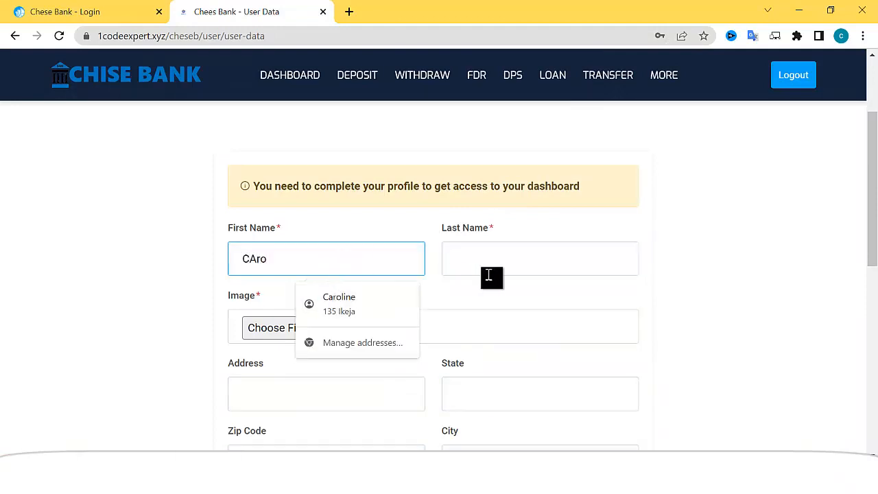
click(614, 253)
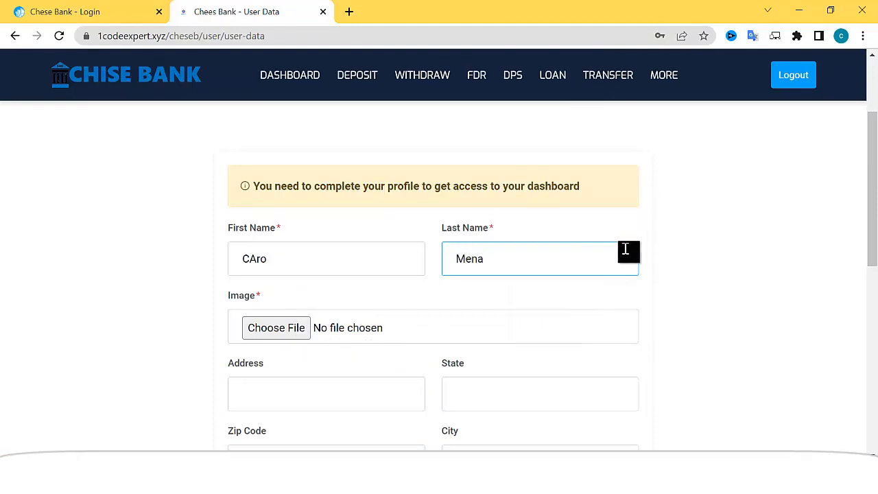
click(287, 328)
Find the avatar .jpg in Downloads and attach it as the profile image
scroll(293, 214, down, 15)
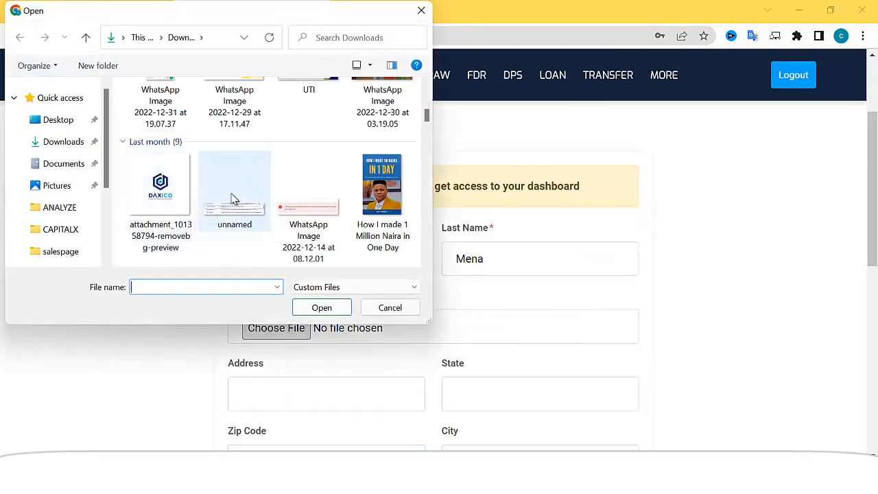
scroll(291, 197, down, 10)
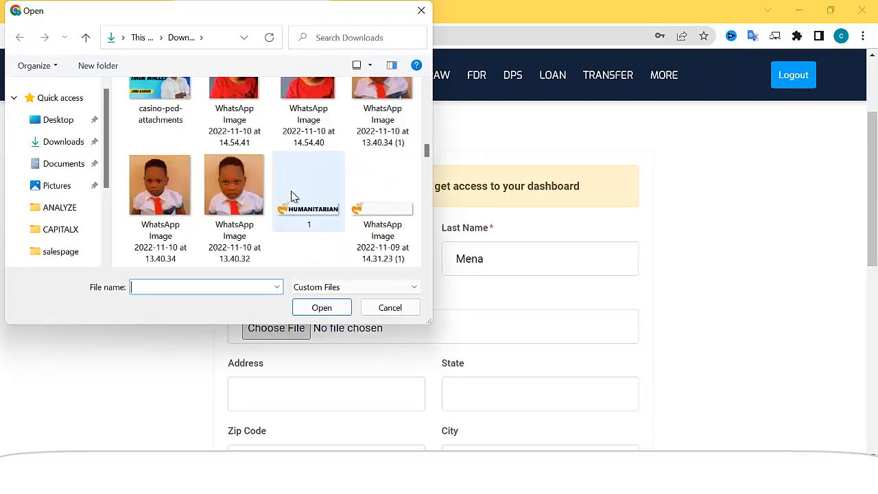
scroll(294, 199, down, 10)
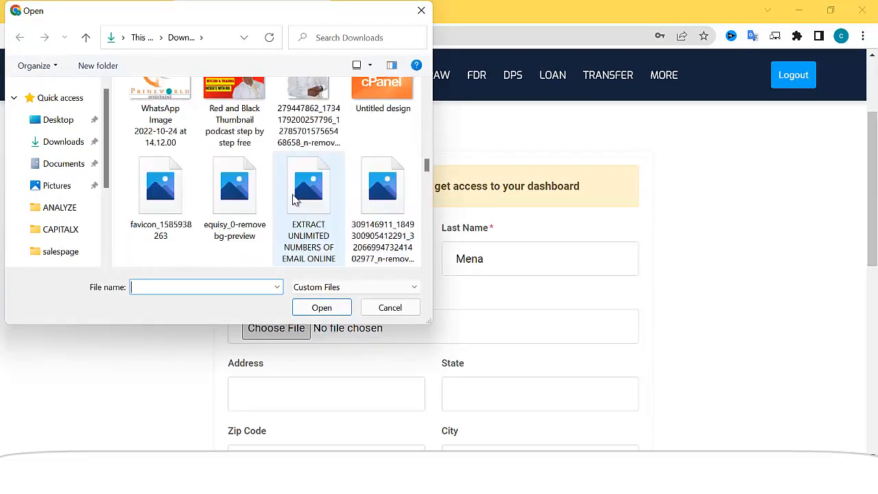
scroll(294, 203, down, 10)
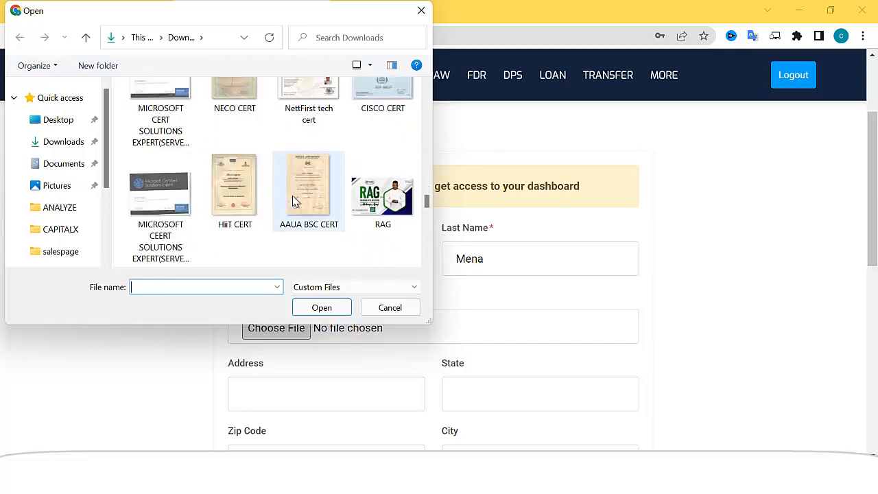
scroll(297, 208, down, 2)
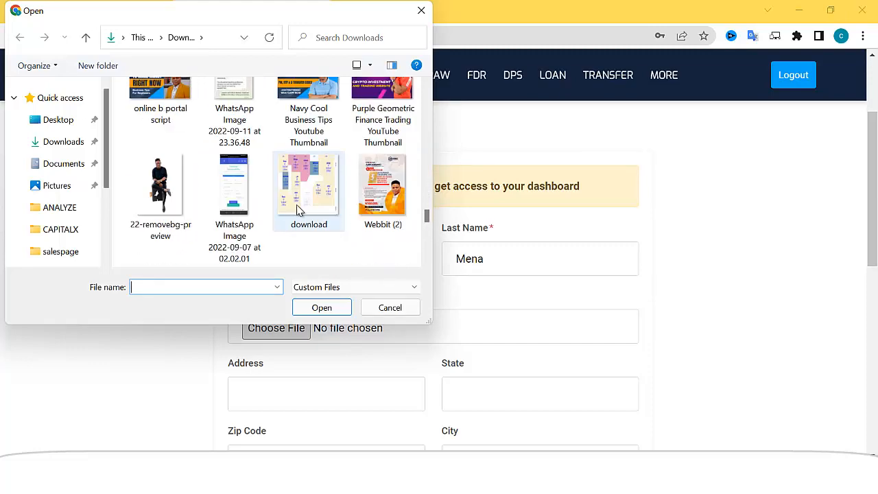
scroll(297, 210, down, 8)
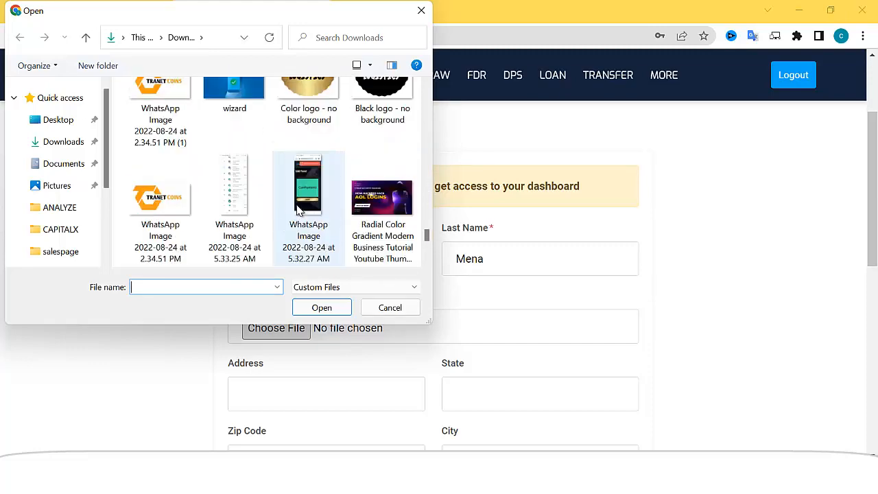
scroll(298, 210, down, 8)
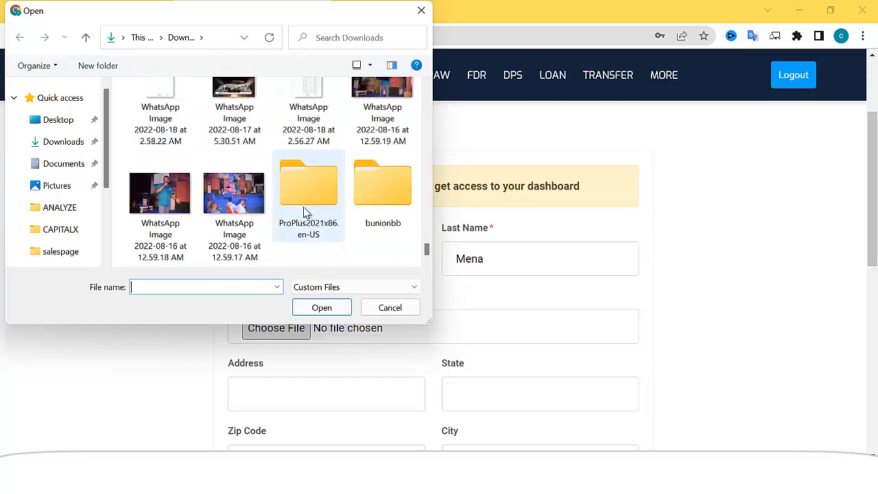
drag(428, 254, 427, 130)
double_click(233, 129)
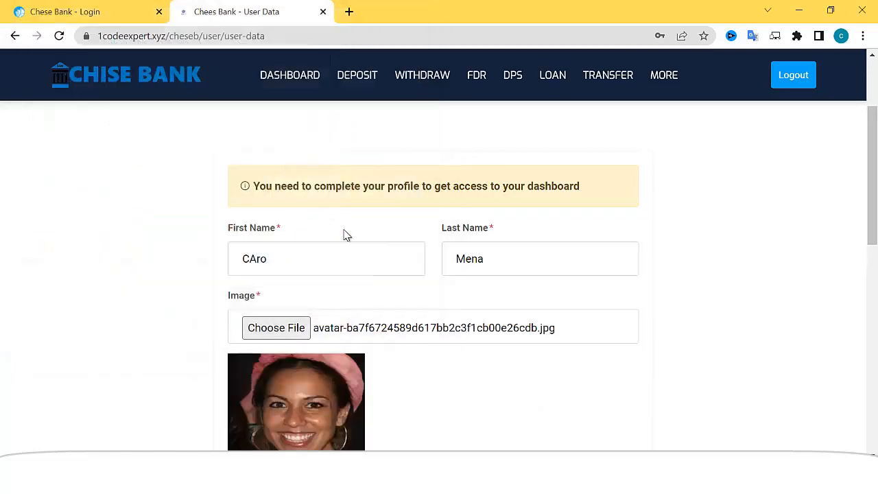
Autofill the address, state, zip code and city, then submit the profile
scroll(429, 296, down, 5)
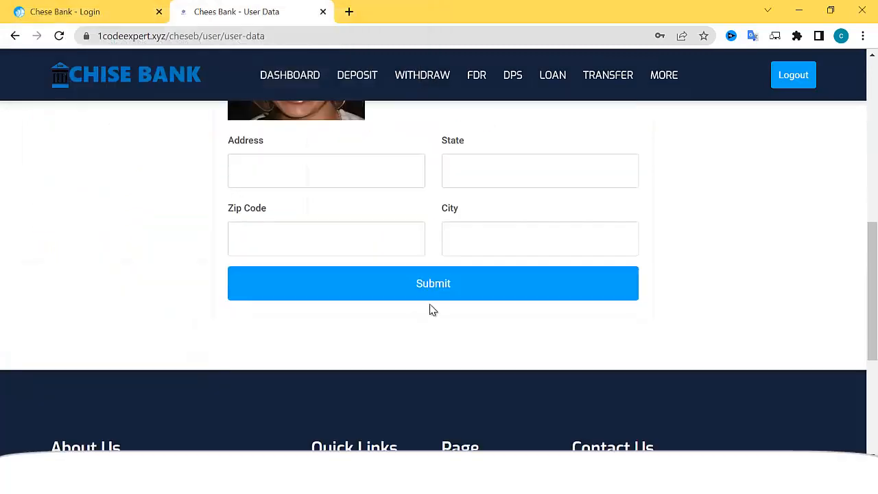
click(318, 191)
click(338, 214)
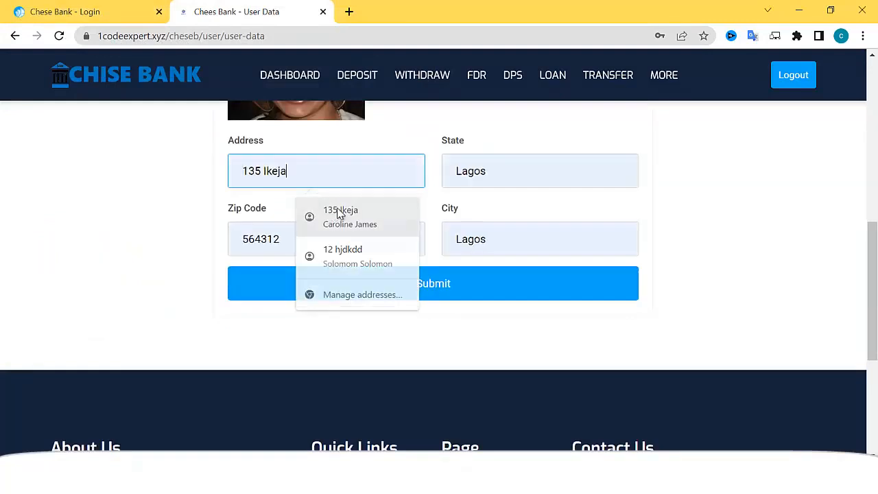
click(428, 285)
click(706, 58)
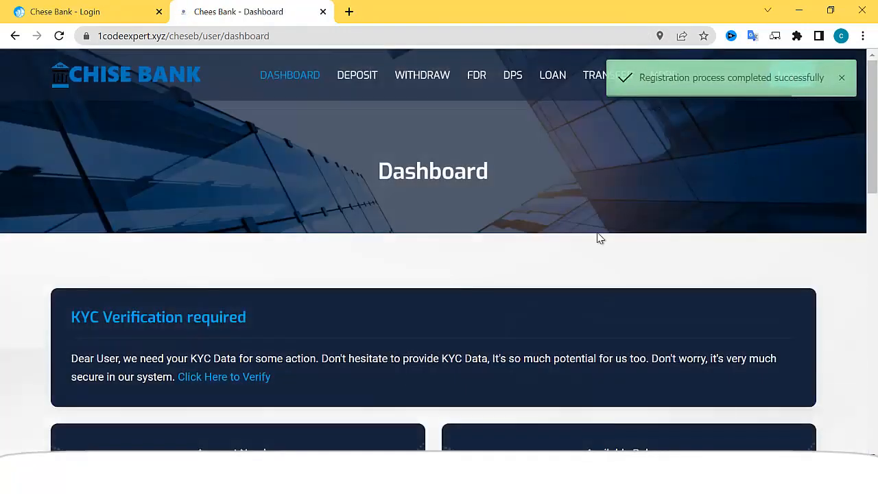
Select the new account number shown on the dashboard
scroll(510, 270, down, 5)
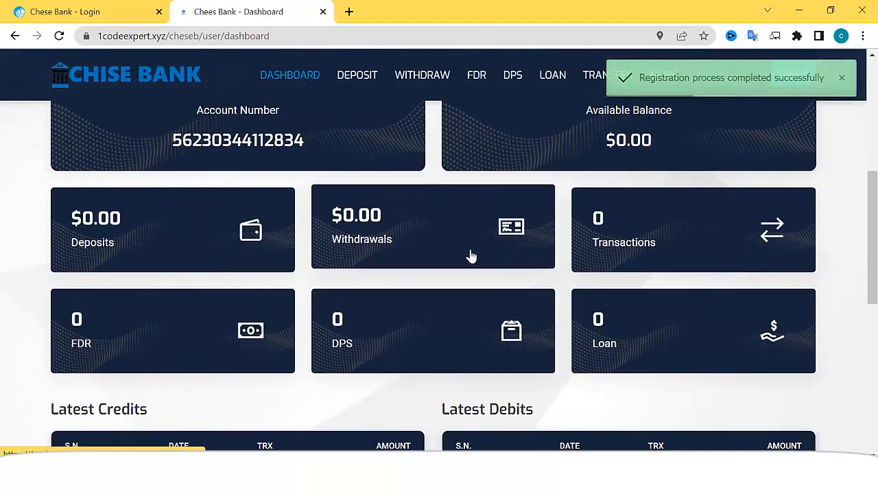
drag(172, 139, 318, 139)
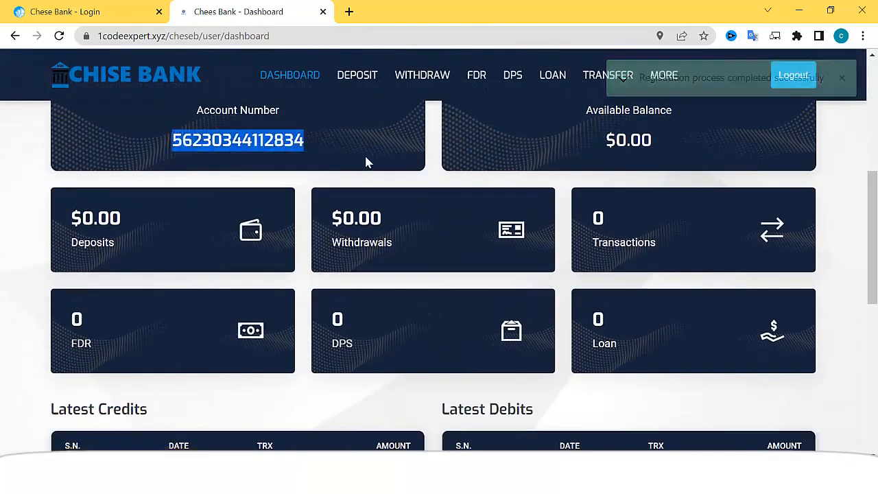
scroll(638, 289, down, 3)
scroll(364, 286, up, 3)
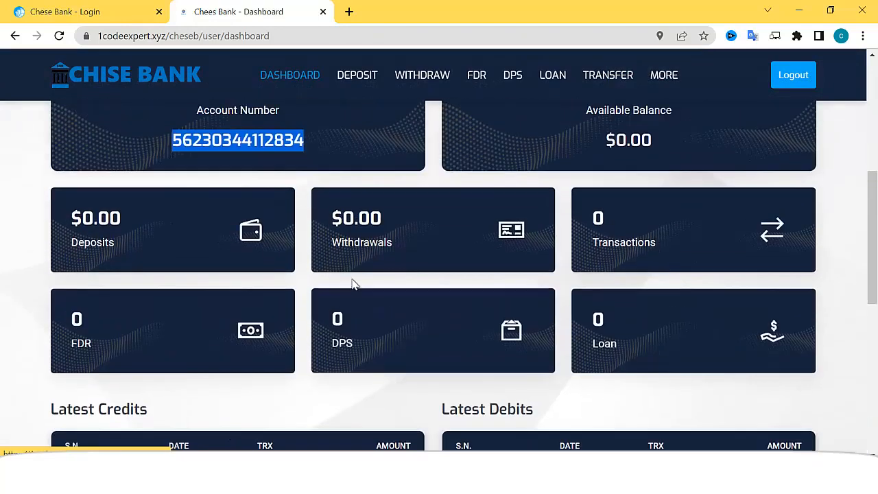
scroll(364, 286, up, 3)
Open the KYC verification form and enter the first and last name
click(240, 241)
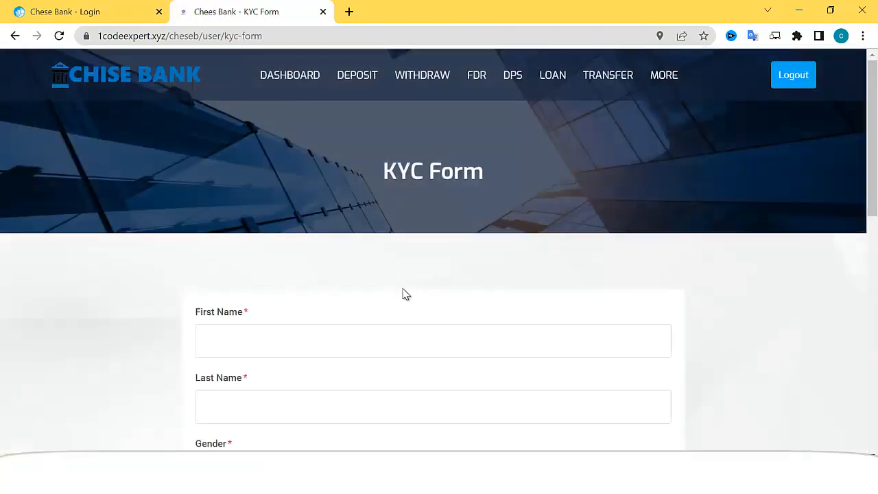
scroll(405, 294, down, 2)
click(264, 204)
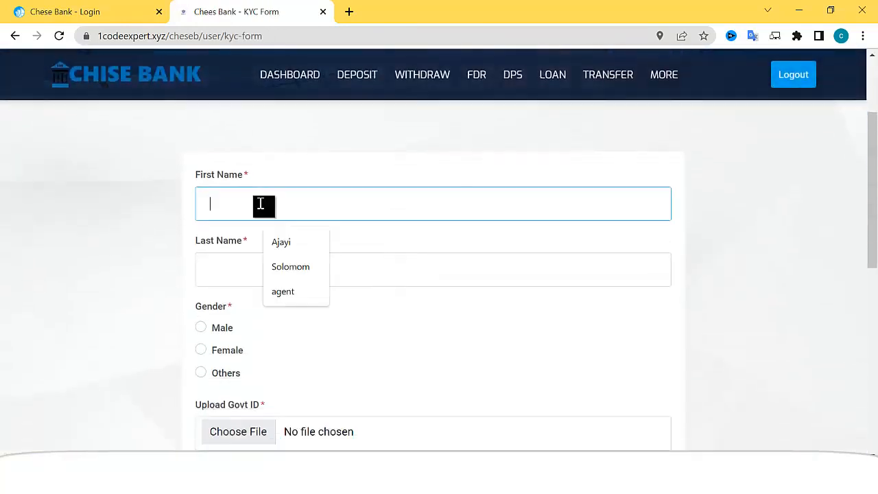
text(Caro)
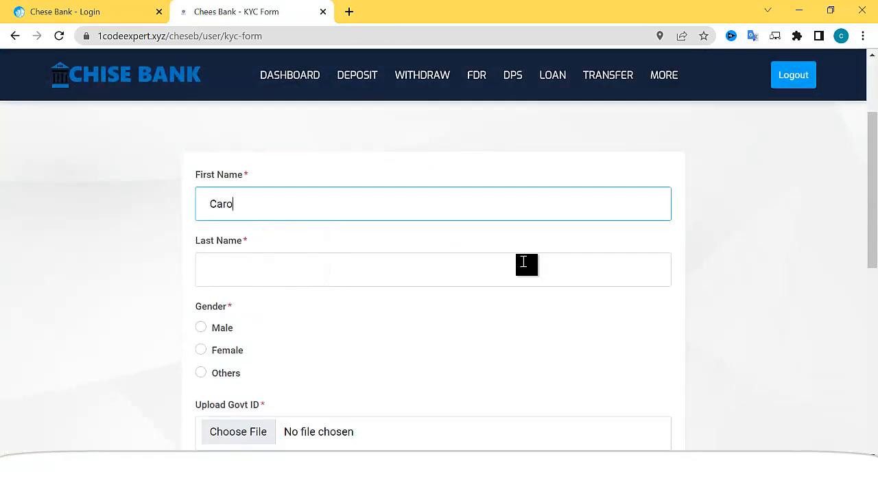
click(443, 262)
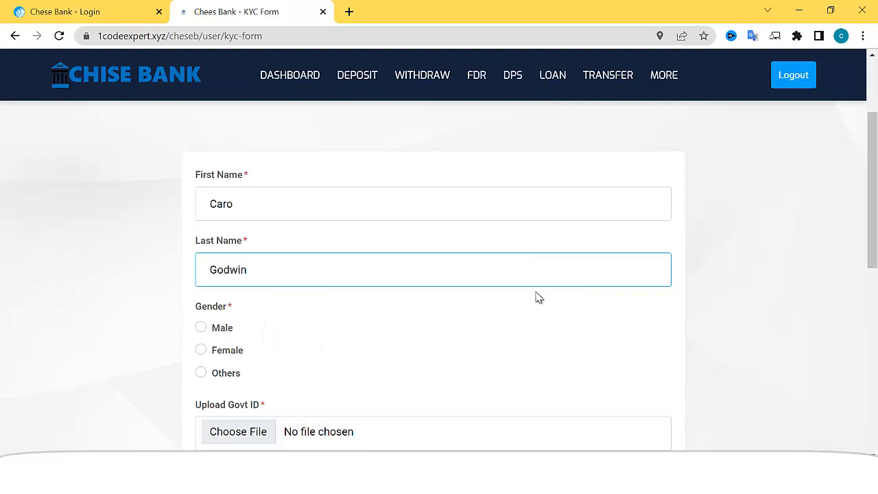
Choose gender Female, attach chese-bank-attachments as the government ID, and submit the KYC data
click(201, 349)
scroll(255, 371, down, 1)
click(254, 367)
double_click(188, 163)
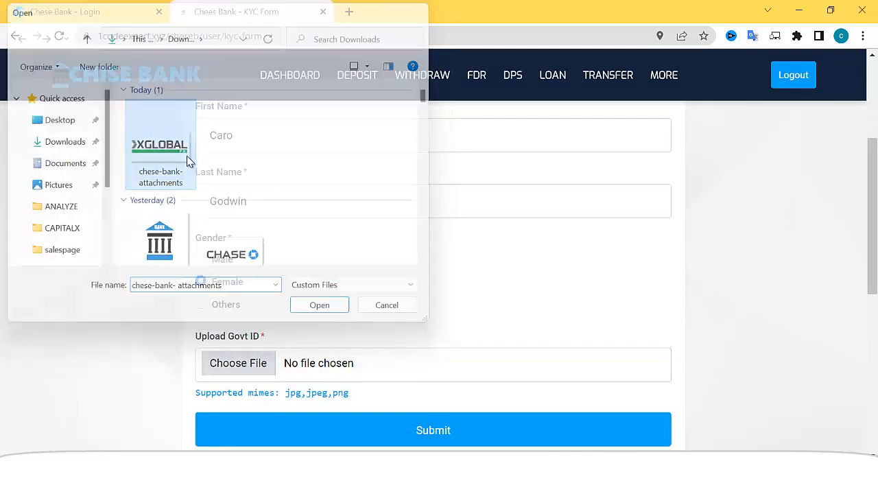
scroll(409, 331, down, 3)
click(406, 232)
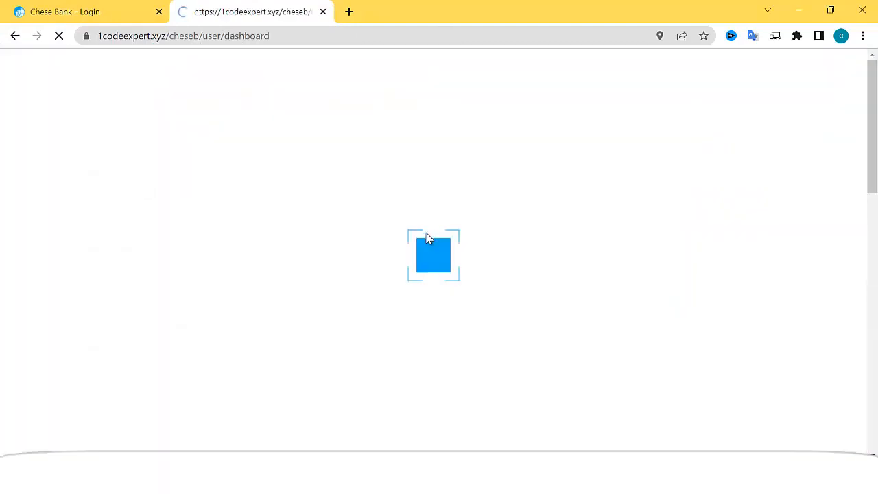
scroll(447, 278, down, 1)
scroll(449, 284, down, 6)
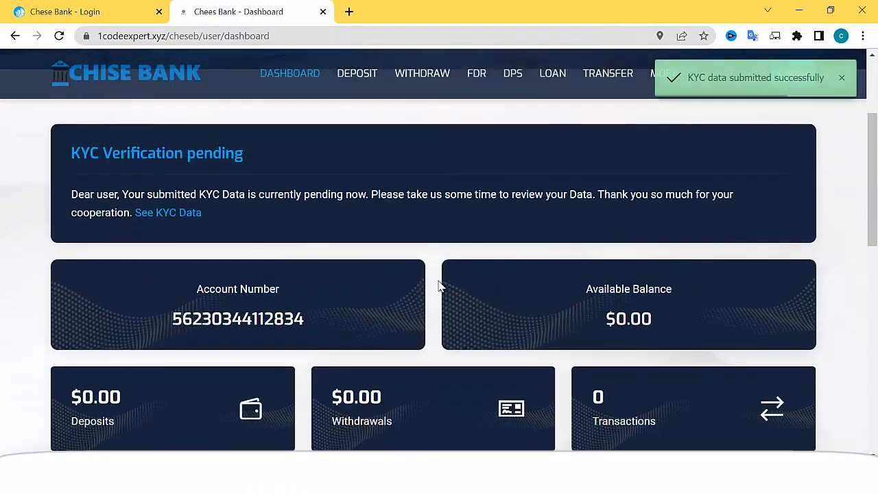
scroll(402, 283, down, 3)
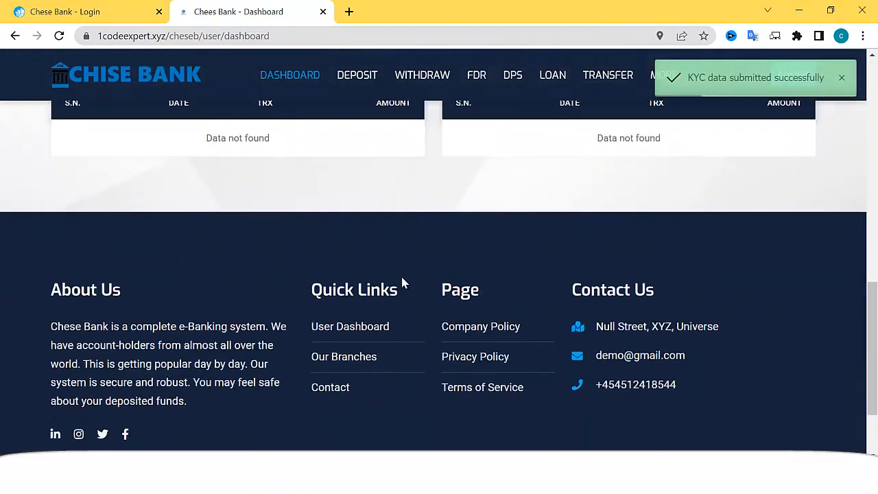
scroll(400, 276, up, 9)
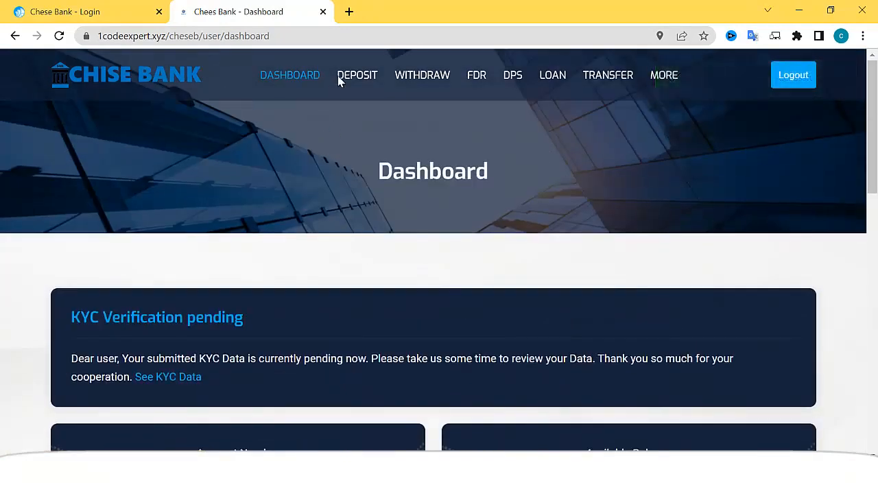
scroll(352, 82, down, 1)
Start a new deposit through PAYPAL for 200 USD and submit it
click(358, 77)
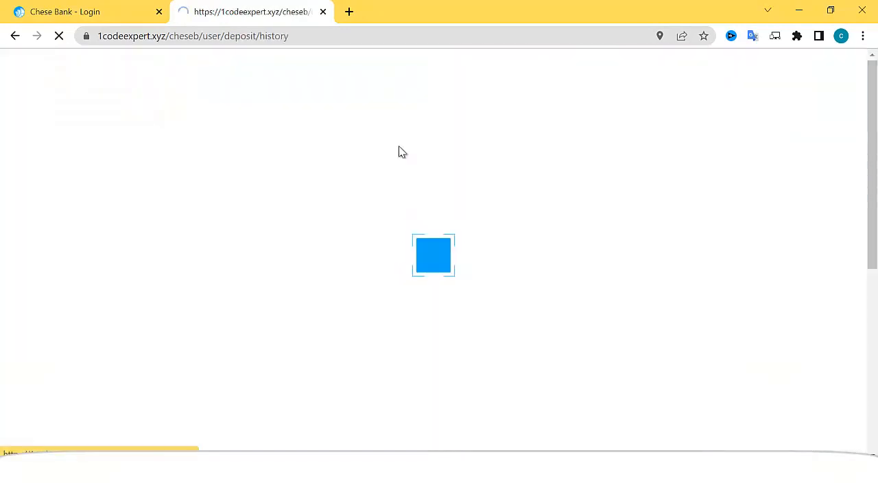
scroll(402, 233, down, 1)
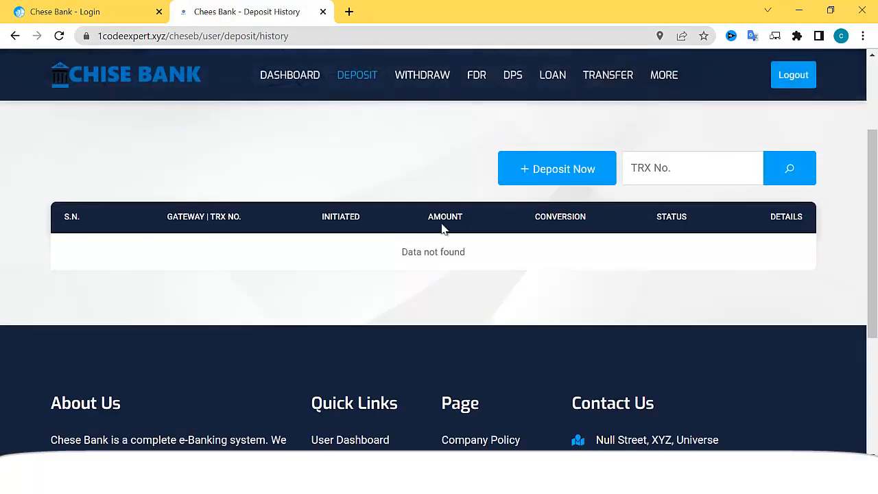
click(566, 177)
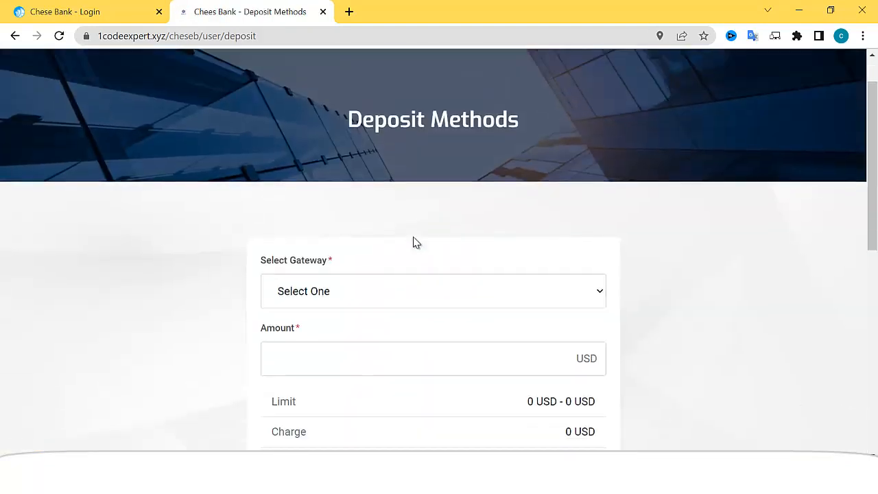
scroll(408, 240, down, 1)
click(369, 209)
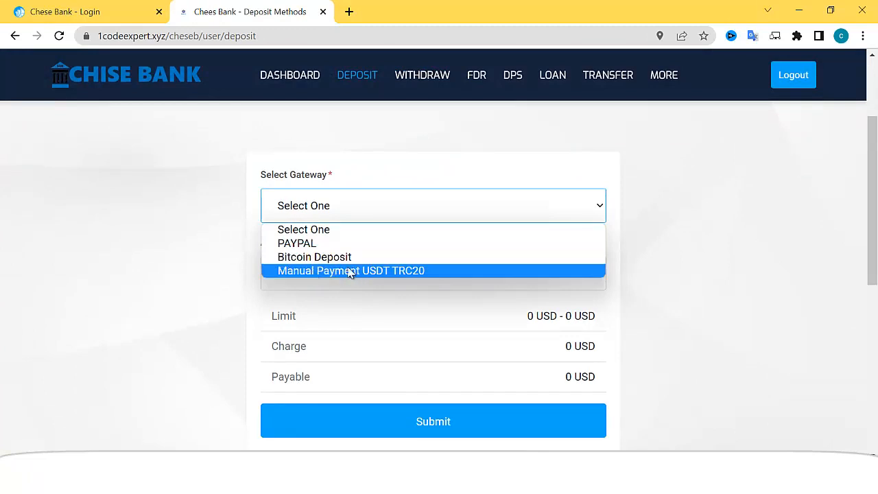
click(316, 242)
scroll(352, 226, down, 1)
click(360, 205)
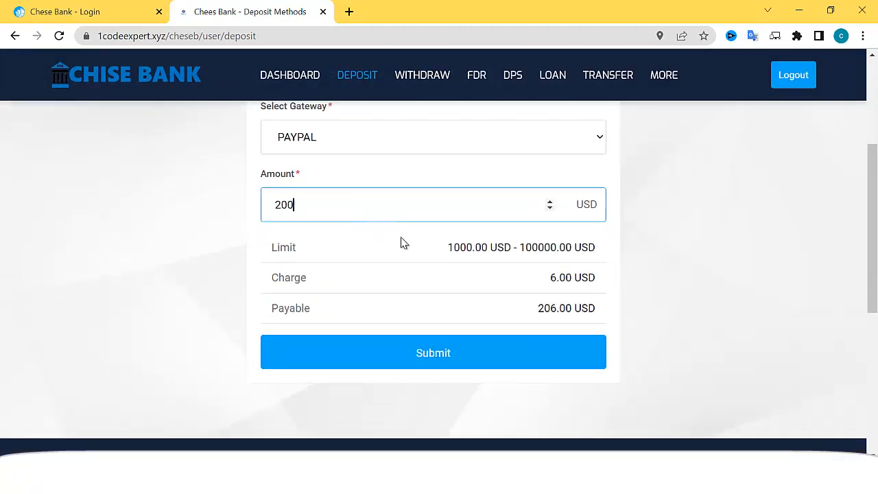
click(457, 362)
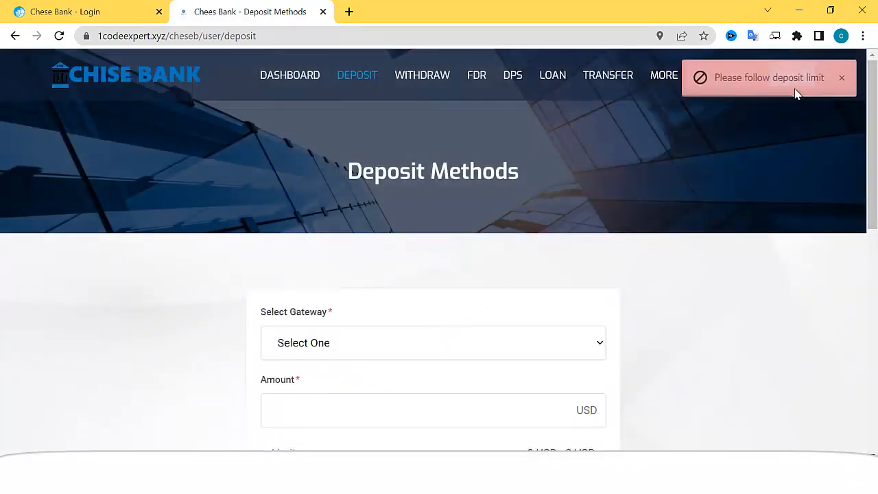
After the limit error, reselect PAYPAL and submit a 100000 USD deposit
scroll(457, 303, down, 1)
click(337, 281)
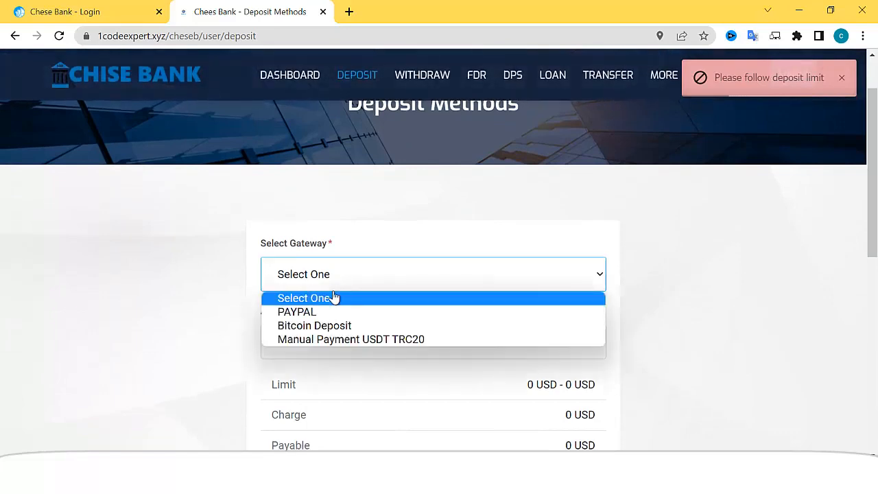
click(325, 313)
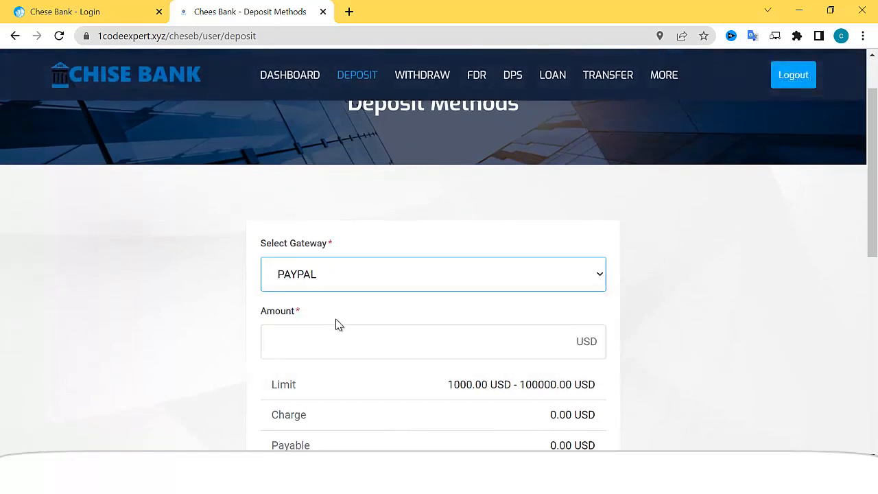
scroll(335, 321, down, 1)
click(330, 271)
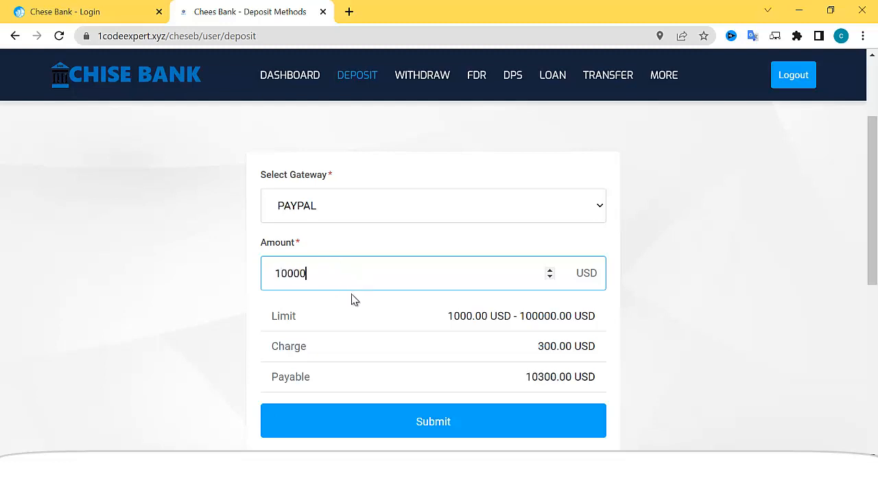
click(397, 351)
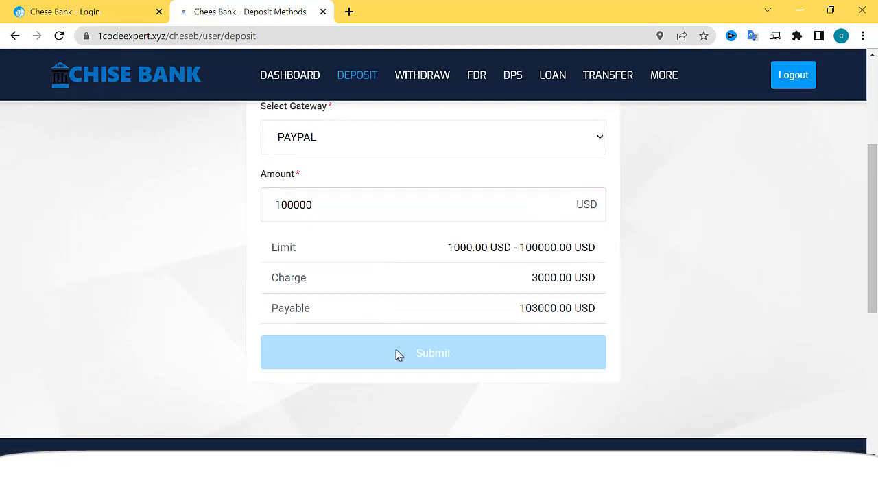
Scroll the PayPal checkout page to review the $103,000.00 USD payment options
scroll(402, 296, down, 1)
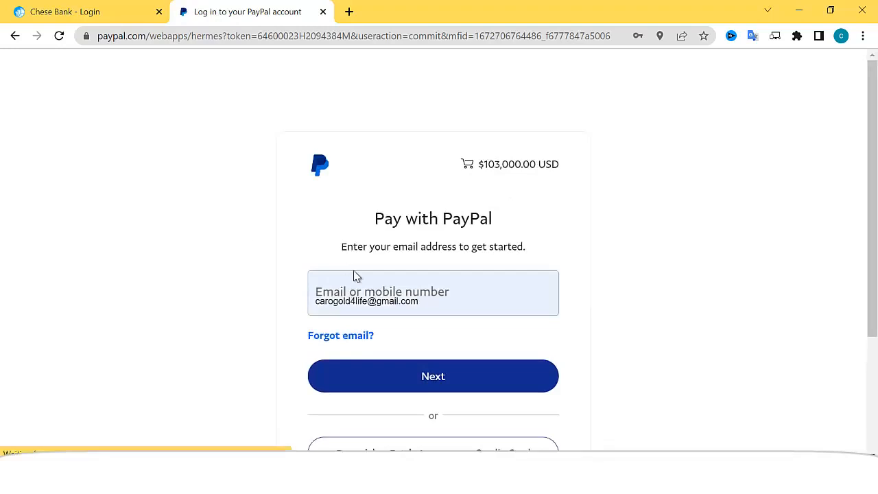
scroll(417, 366, down, 3)
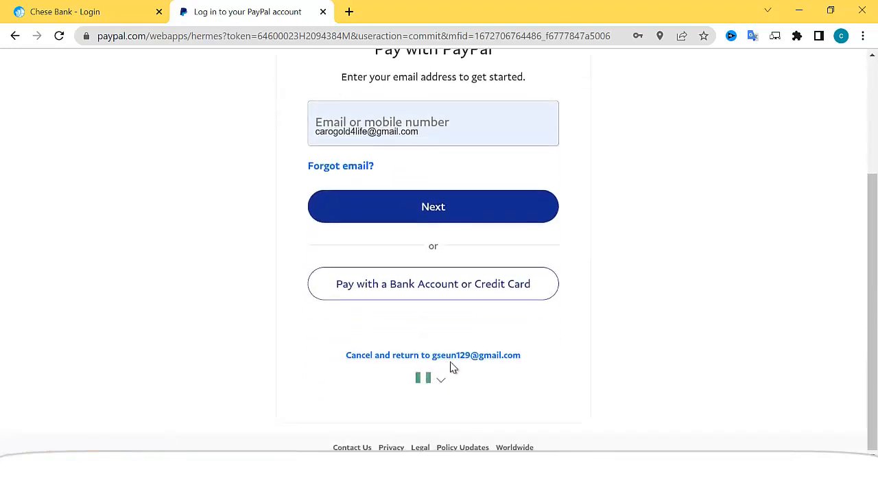
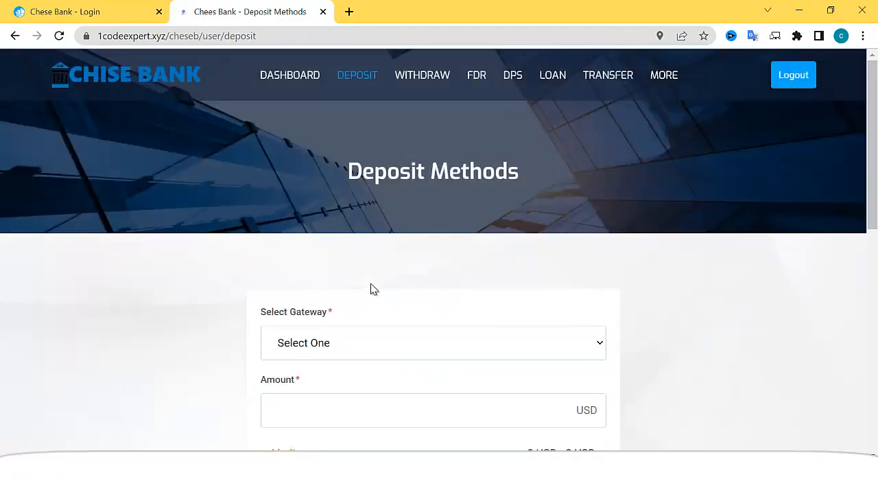
Request a 100000 USD deposit through Manual Payment USDT TRC20, showing 103,000 USD payable
scroll(371, 288, down, 3)
click(337, 145)
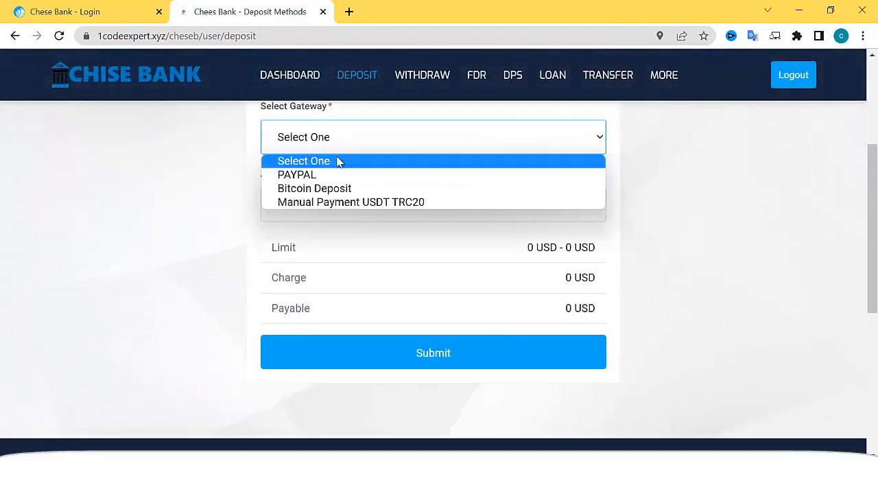
click(353, 203)
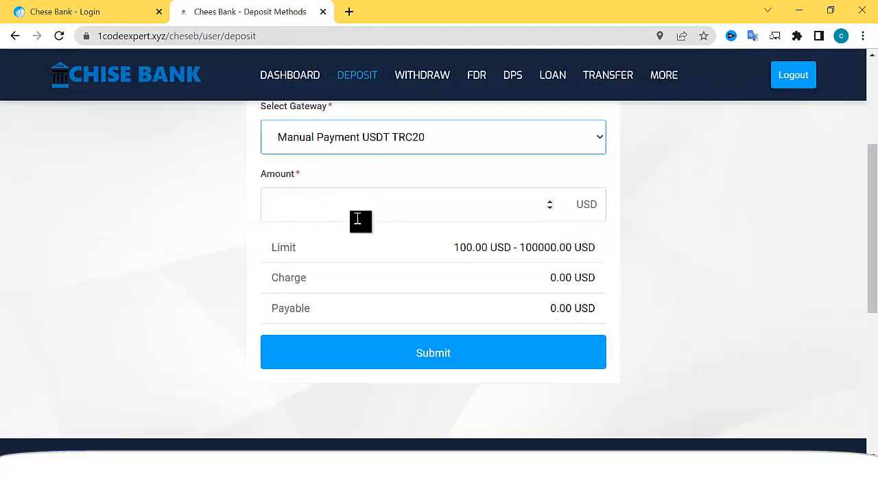
click(367, 207)
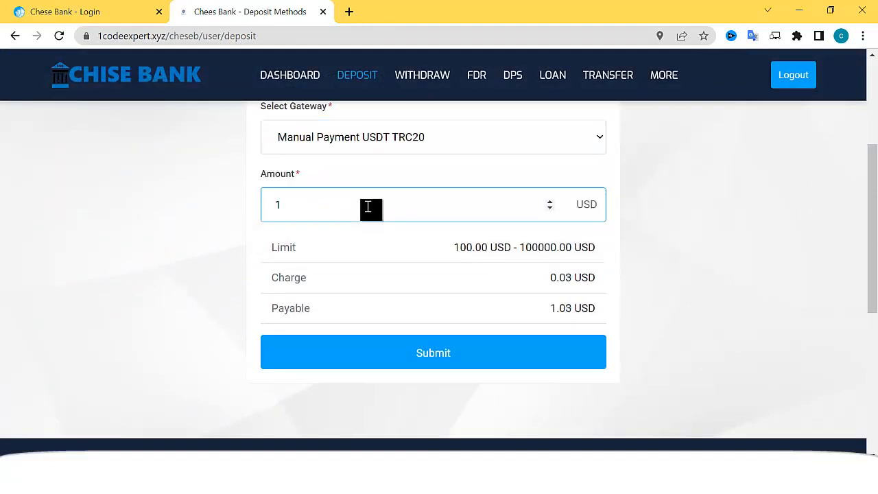
mouse_move(328, 204)
mouse_down()
mouse_move(289, 205)
mouse_move(317, 206)
mouse_up()
text(00000)
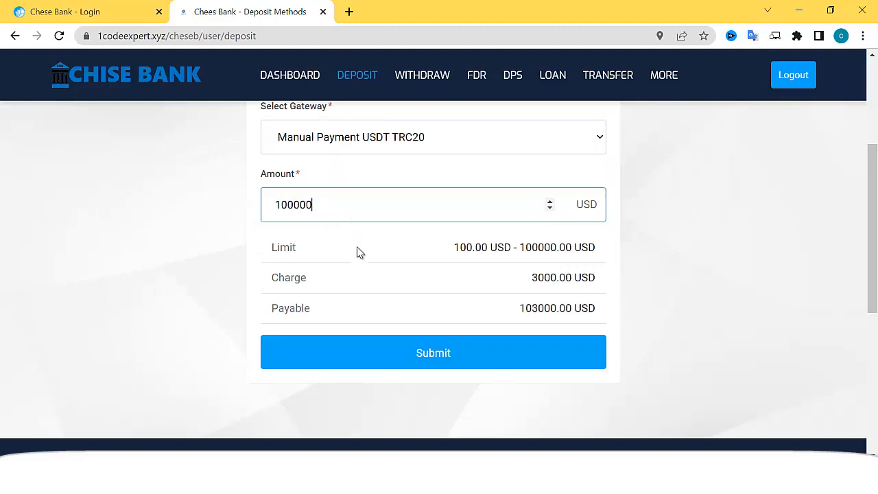
click(419, 350)
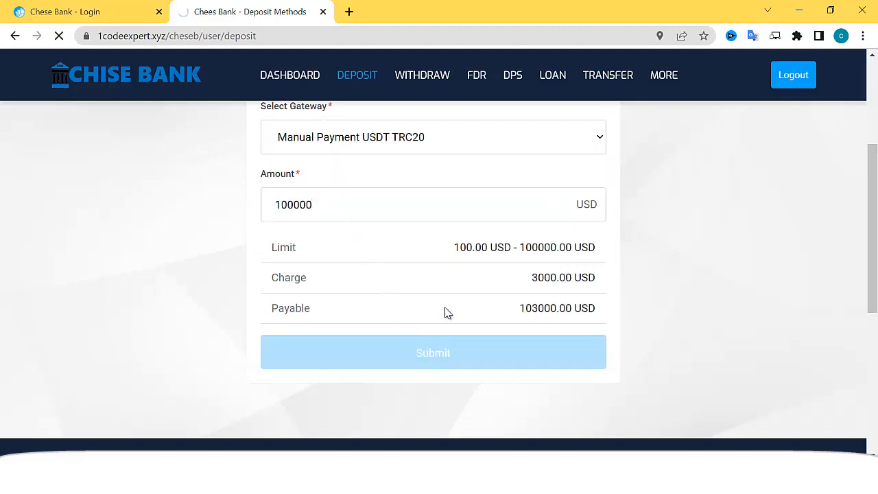
scroll(435, 355, down, 2)
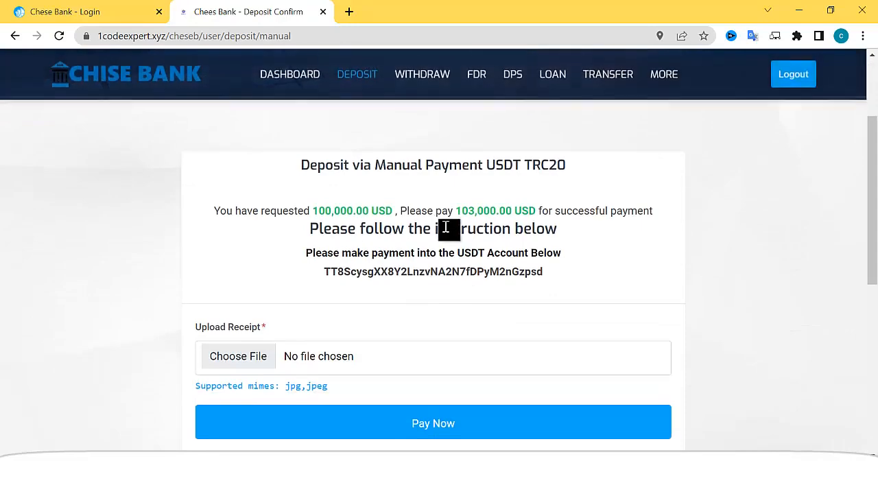
Copy the USDT address and attach the 2022-09-21 WhatsApp image as the receipt
drag(344, 270, 549, 275)
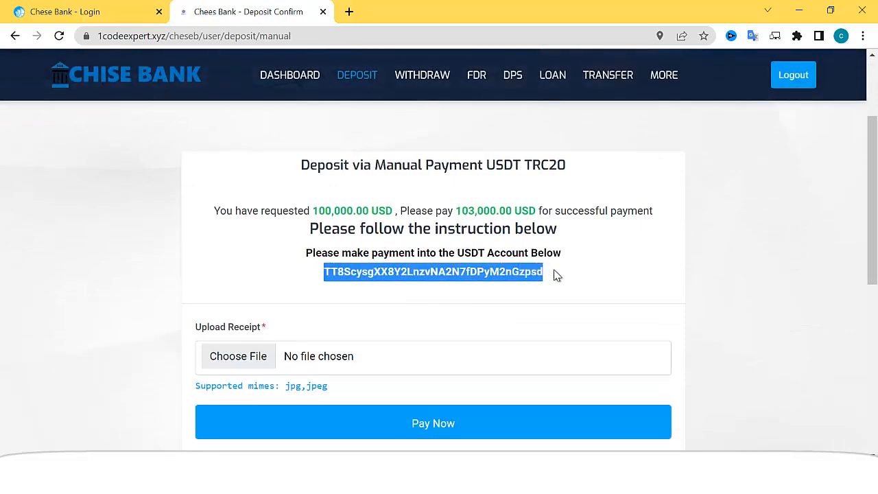
scroll(384, 219, down, 3)
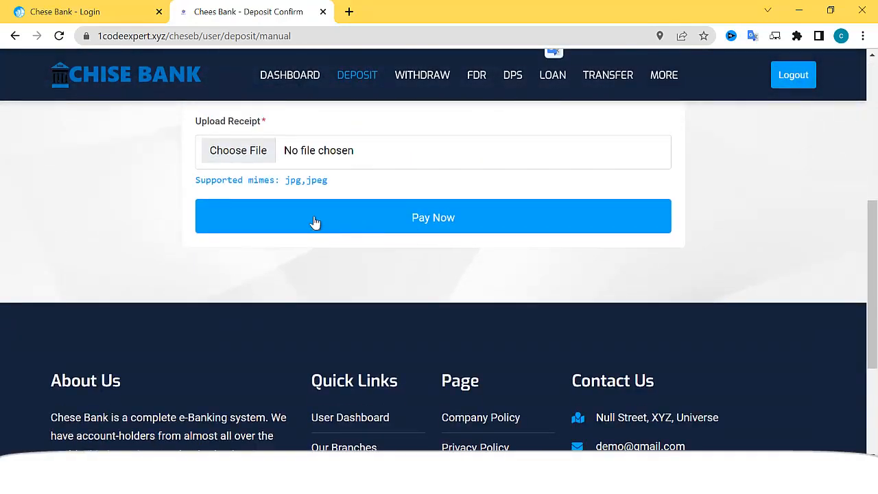
click(247, 162)
scroll(219, 199, down, 4)
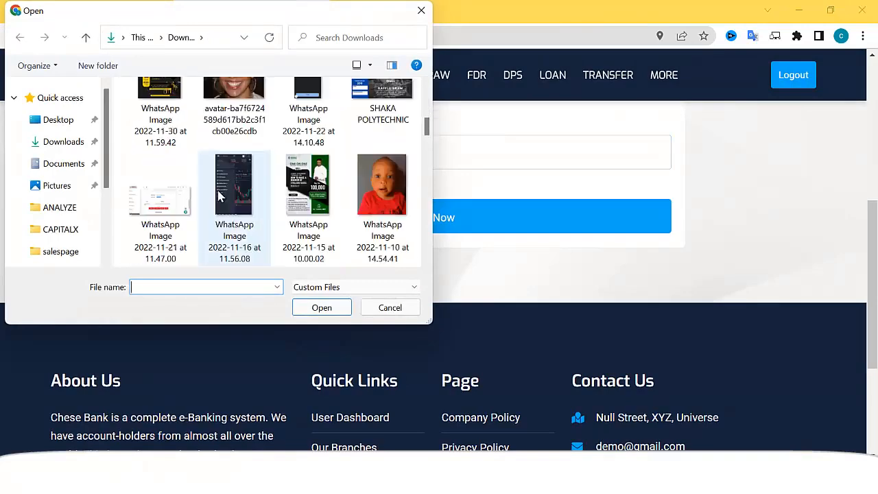
scroll(233, 199, up, 4)
scroll(236, 192, down, 4)
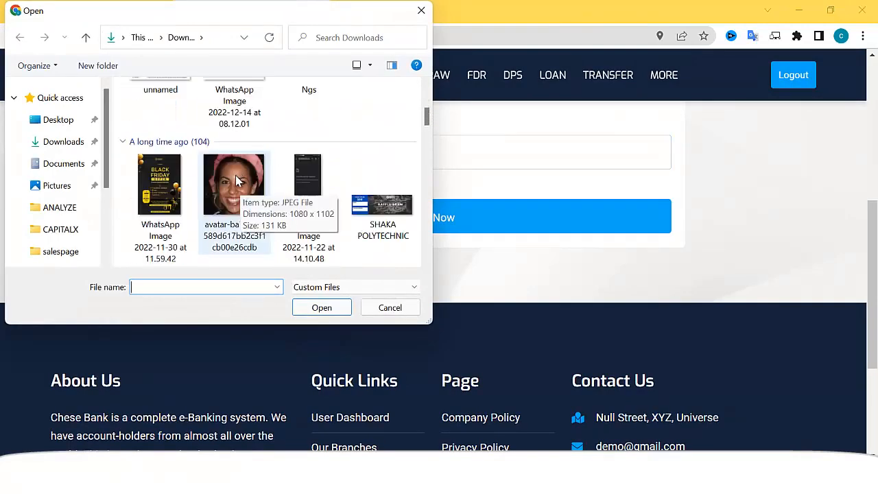
scroll(233, 195, down, 10)
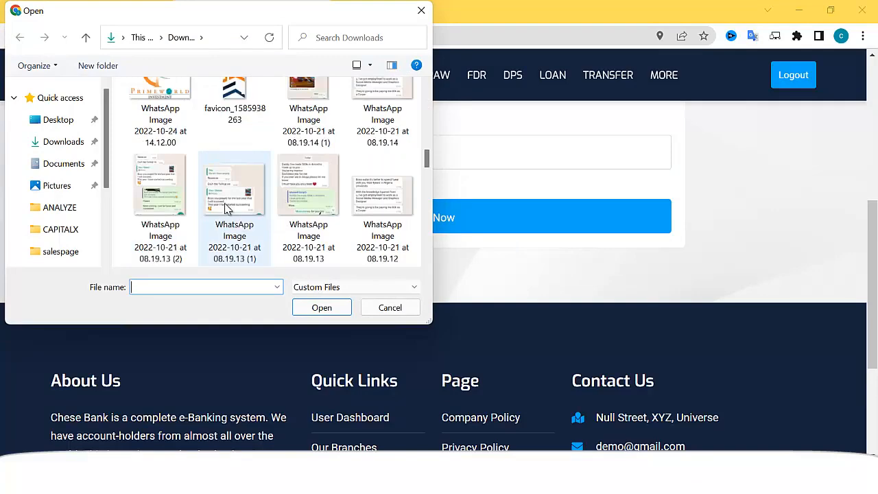
scroll(230, 210, down, 3)
double_click(308, 196)
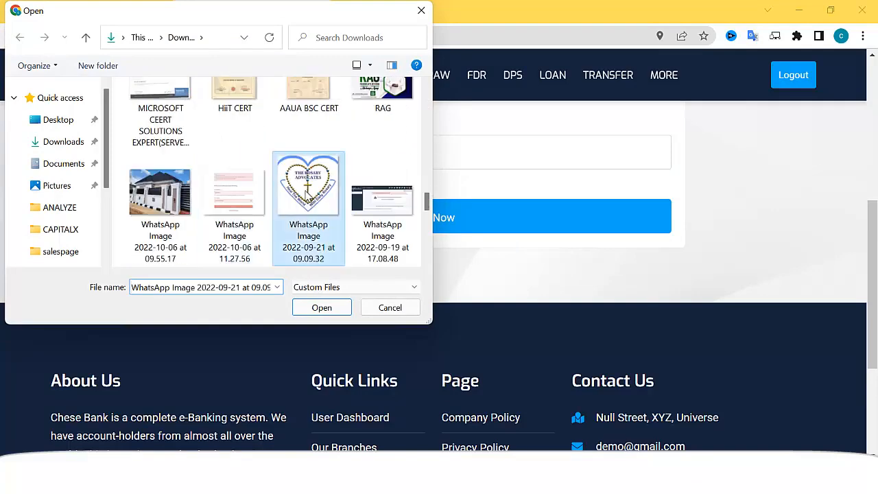
Submit the USDT TRC20 deposit with its attached receipt via Pay Now
scroll(490, 259, up, 5)
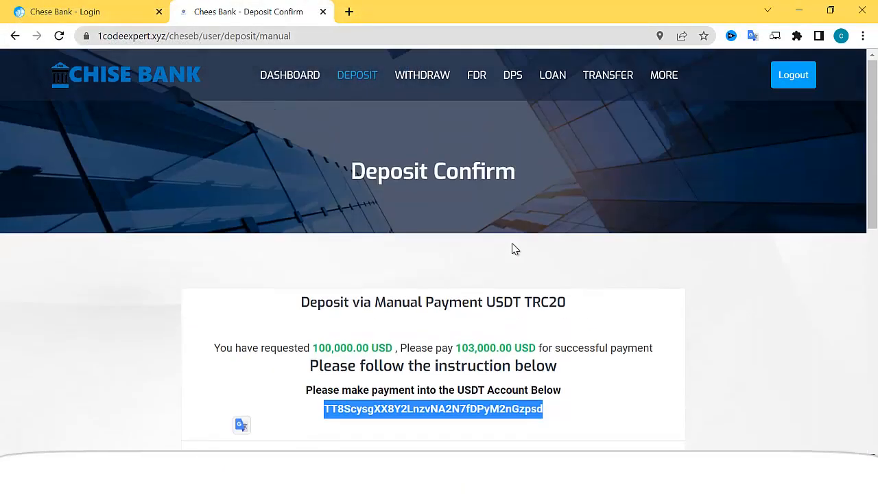
scroll(447, 349, down, 3)
click(435, 358)
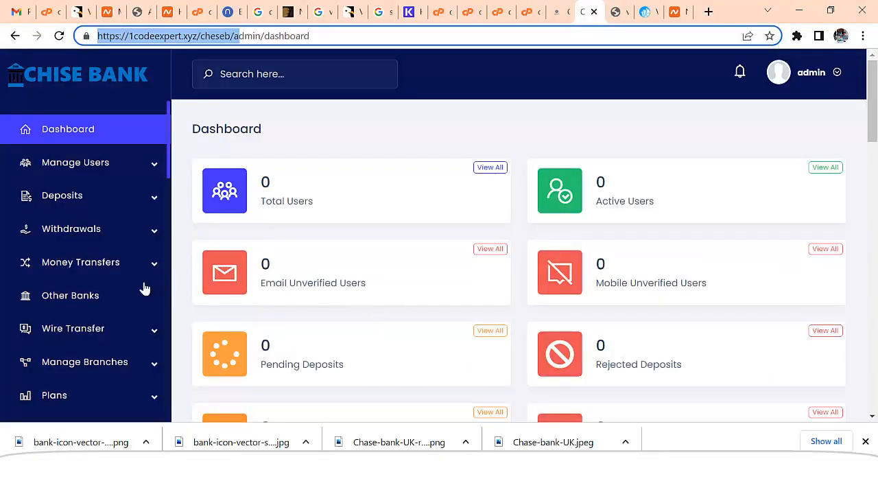
Open the details of the KYC Pending customer from Manage Users in the admin panel
click(74, 134)
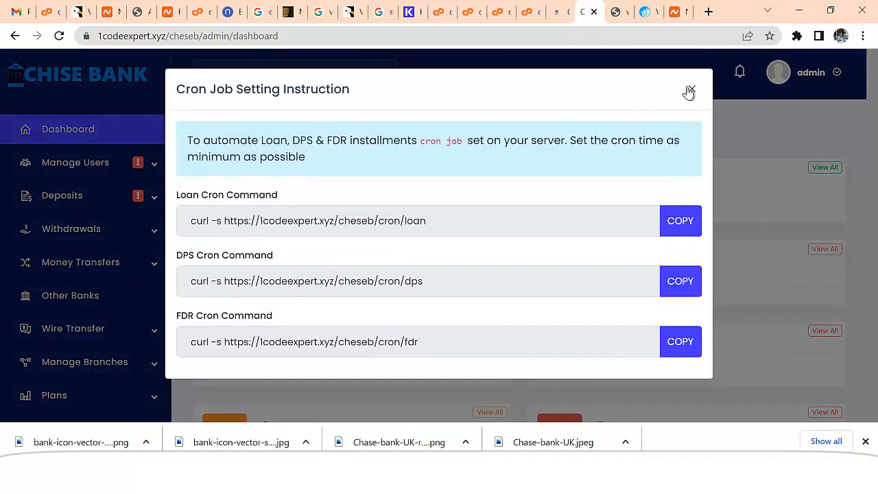
click(690, 90)
click(106, 168)
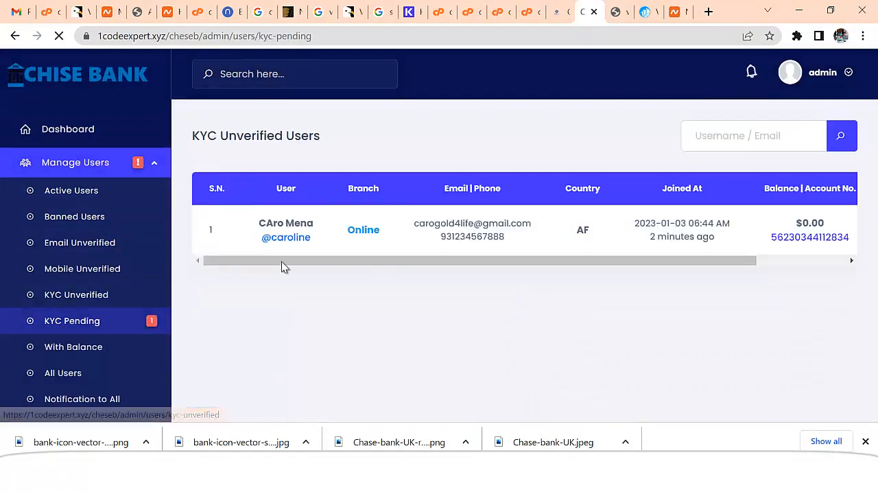
drag(519, 261, 707, 254)
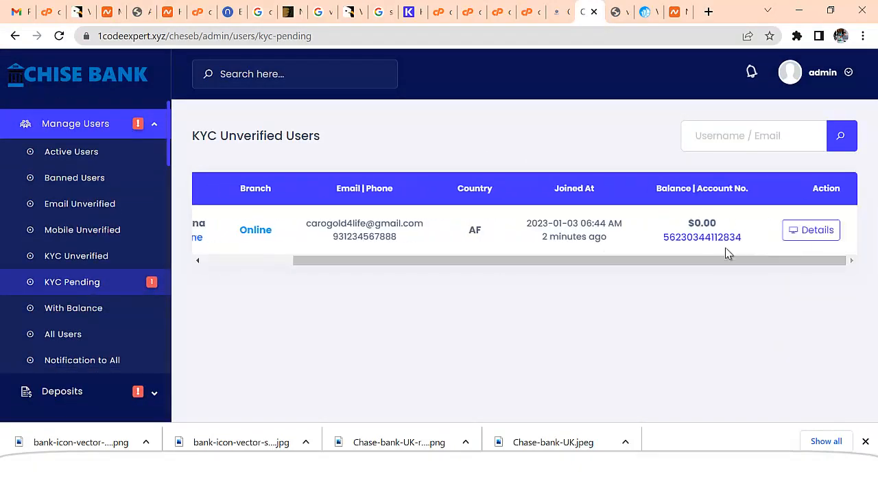
click(789, 238)
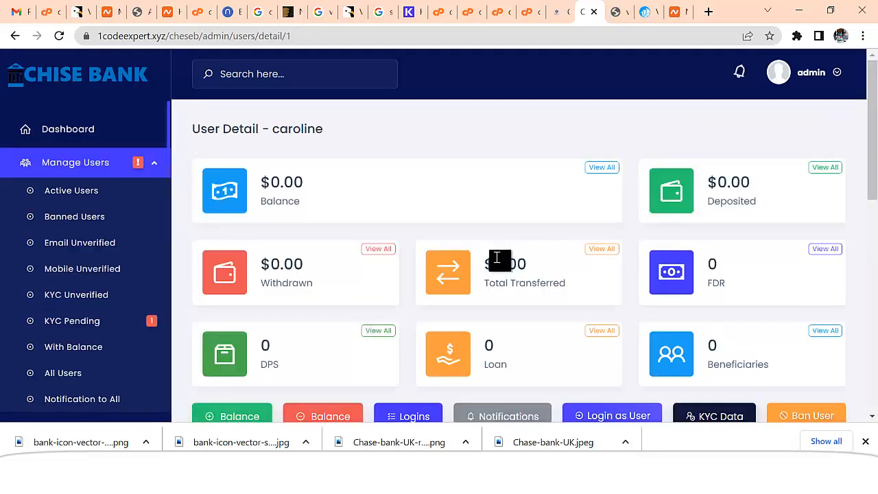
Switch the customer's KYC toggle to Verified and submit the user details
scroll(488, 258, down, 10)
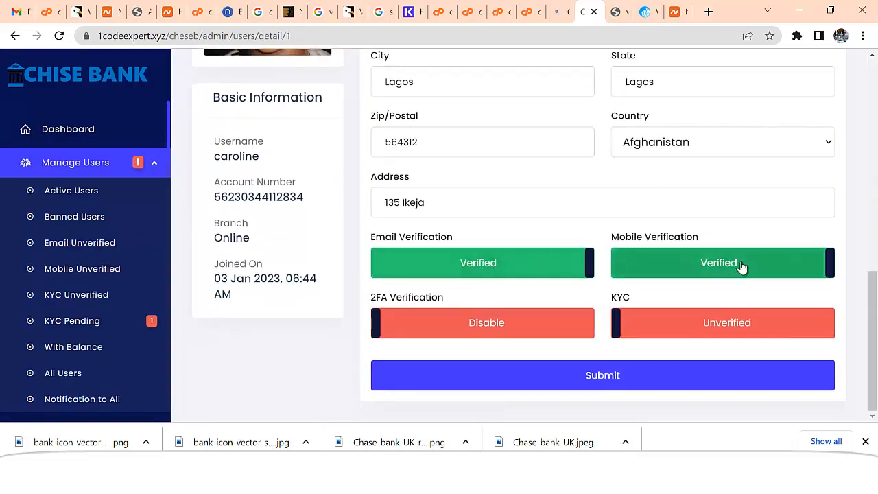
click(692, 328)
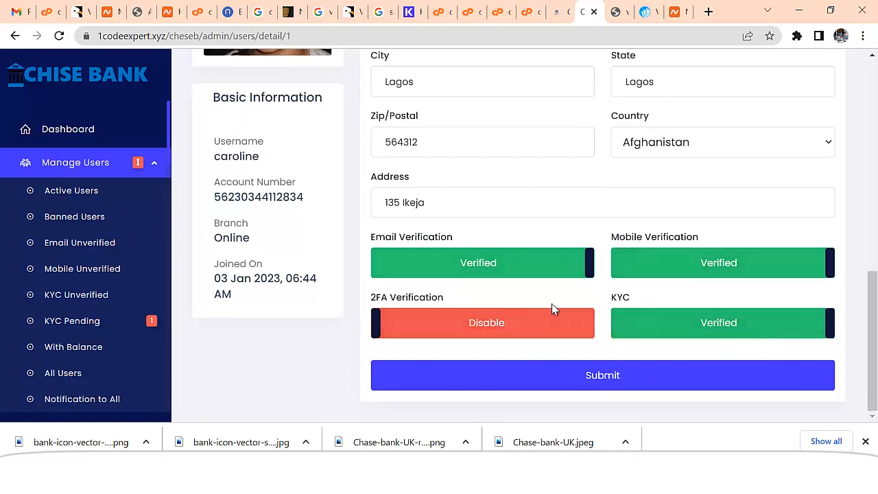
click(632, 381)
scroll(429, 268, down, 8)
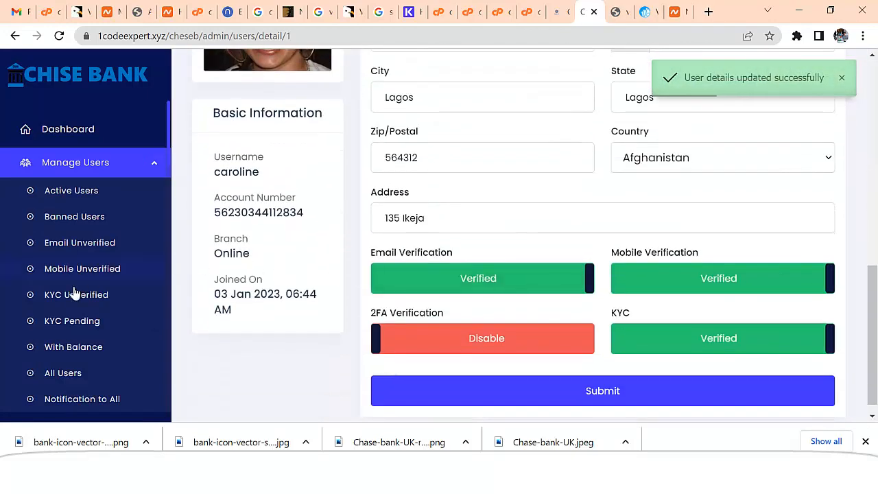
scroll(75, 289, down, 4)
Open the pending USDT TRC20 deposit's details from Deposits > Pending Deposits
click(80, 154)
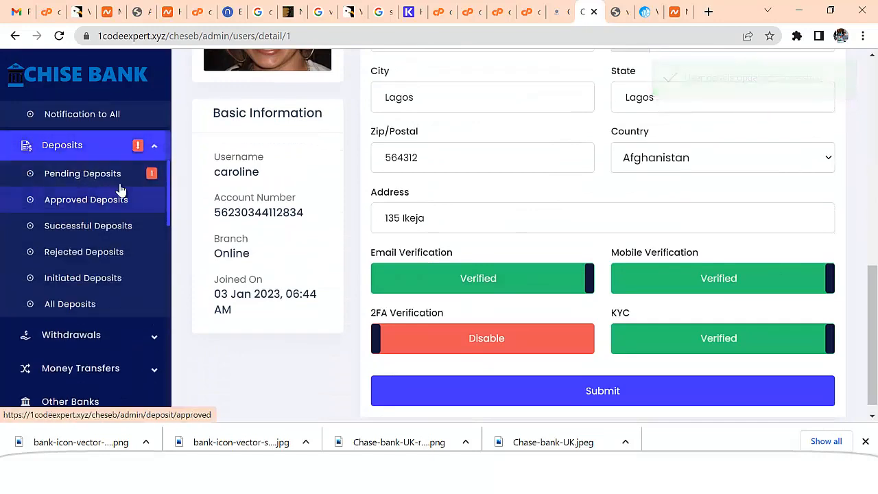
click(116, 178)
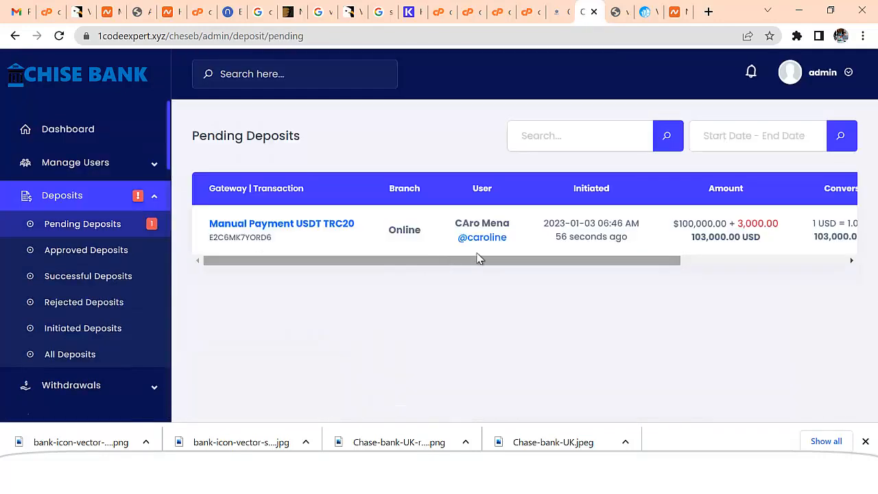
drag(491, 254, 685, 269)
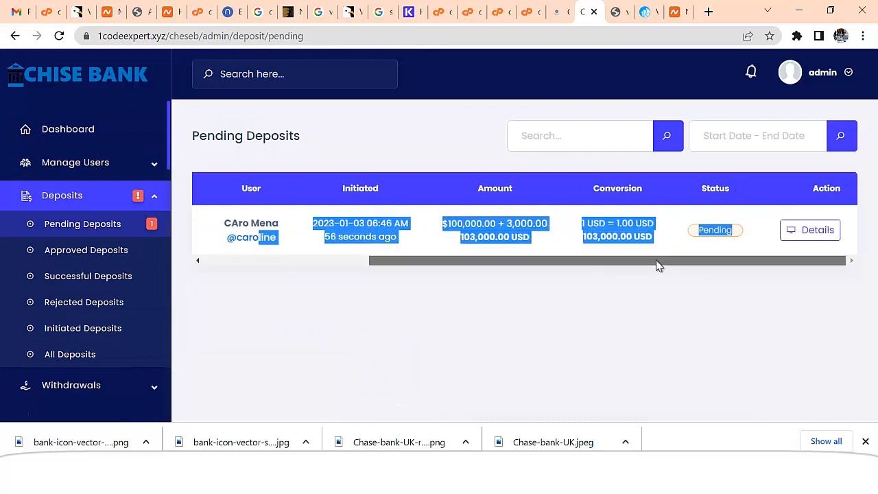
click(709, 298)
click(811, 231)
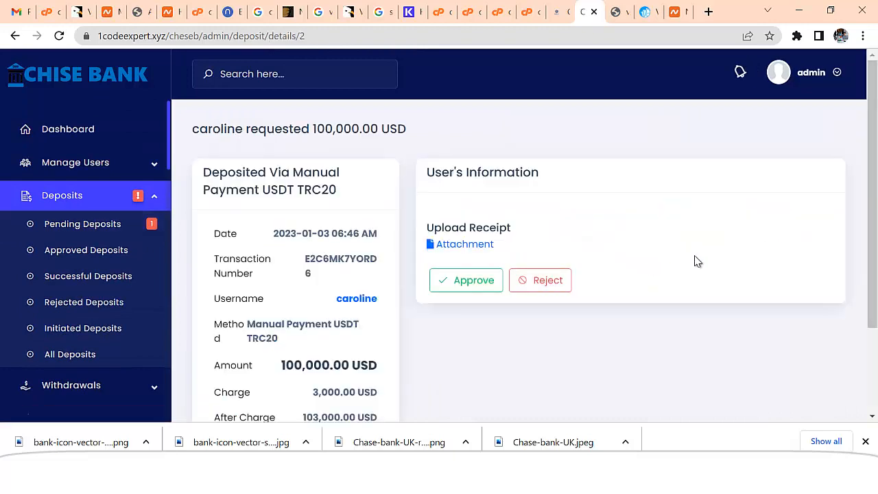
scroll(617, 268, down, 3)
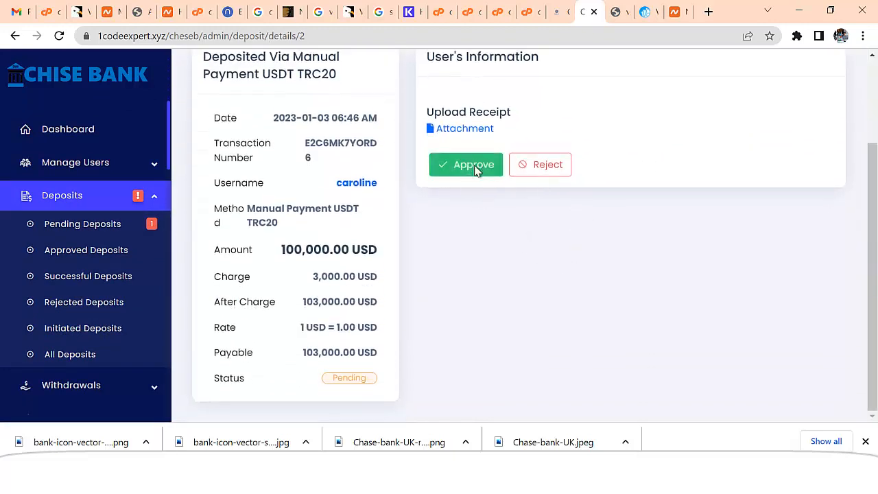
Approve the 100,000 USD deposit, leaving no pending deposits
click(474, 171)
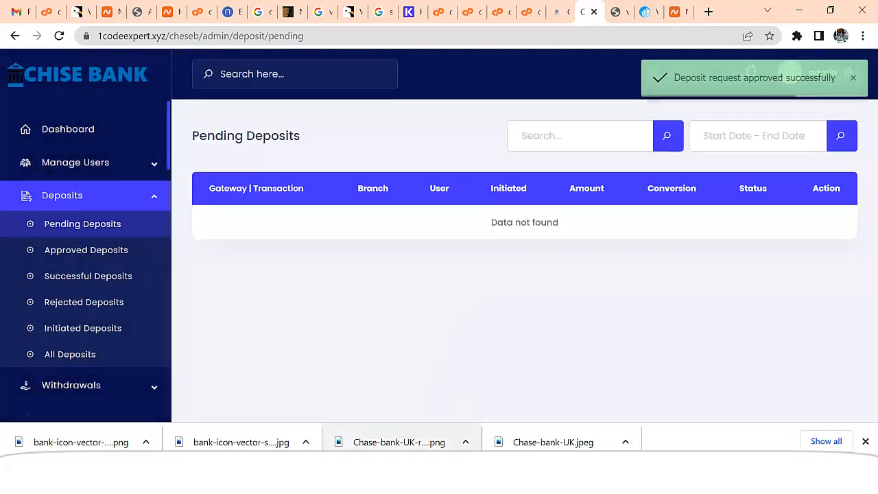
click(475, 477)
scroll(307, 281, up, 3)
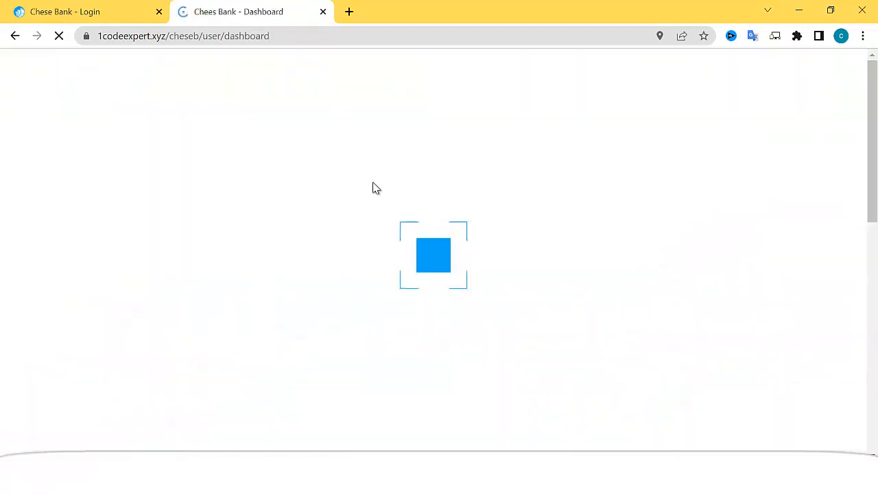
Open LOAN and review the Business Investment 500%, Business Loan 200% and Traavel 5% plans
scroll(393, 199, down, 1)
scroll(393, 203, down, 1)
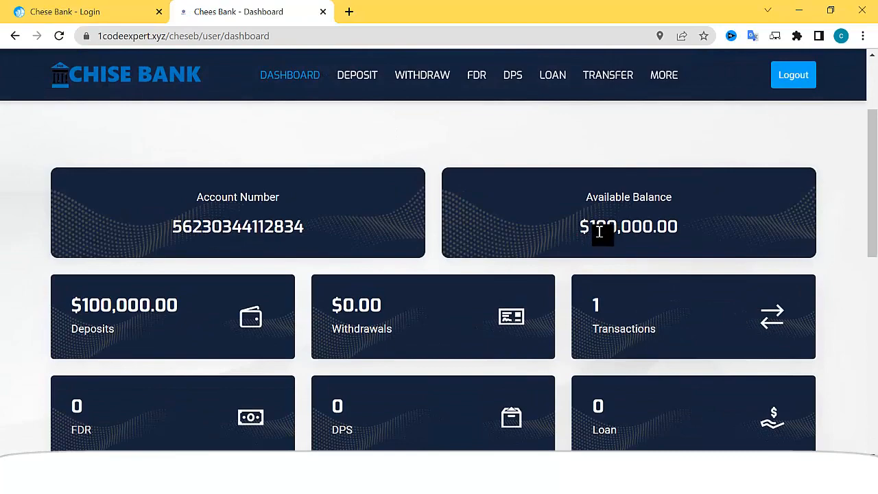
scroll(600, 228, up, 2)
click(553, 77)
scroll(515, 215, down, 4)
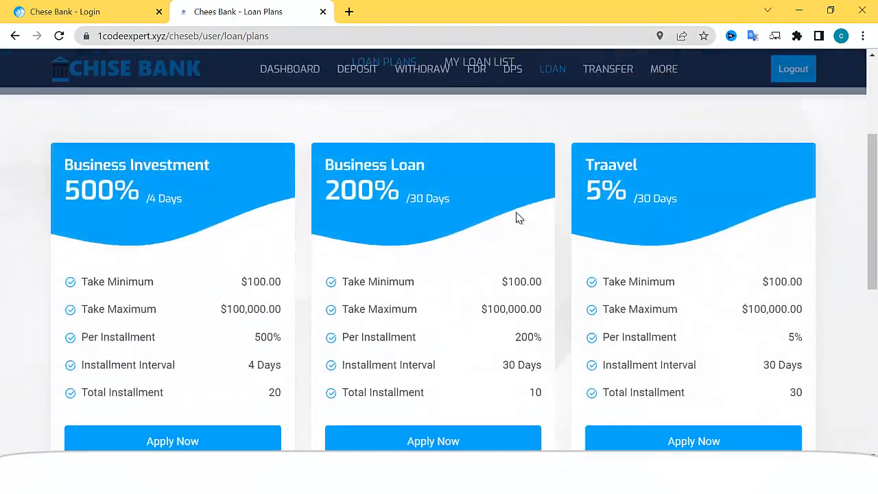
scroll(520, 221, down, 2)
scroll(519, 221, up, 4)
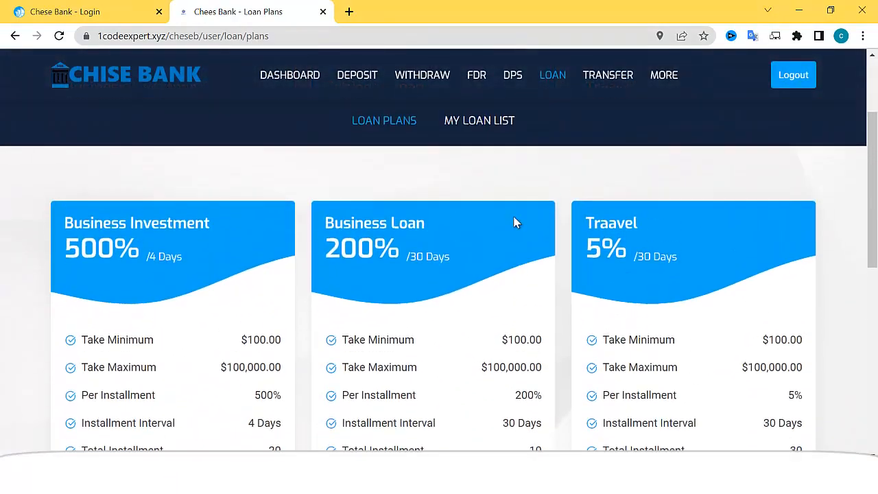
scroll(453, 229, down, 1)
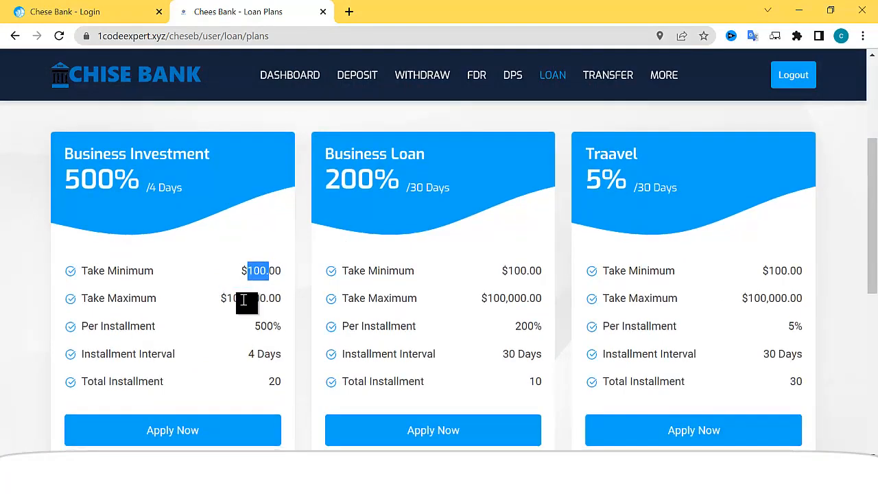
scroll(234, 306, down, 2)
Apply for the Business Investment loan with a 30000 USD amount
click(190, 297)
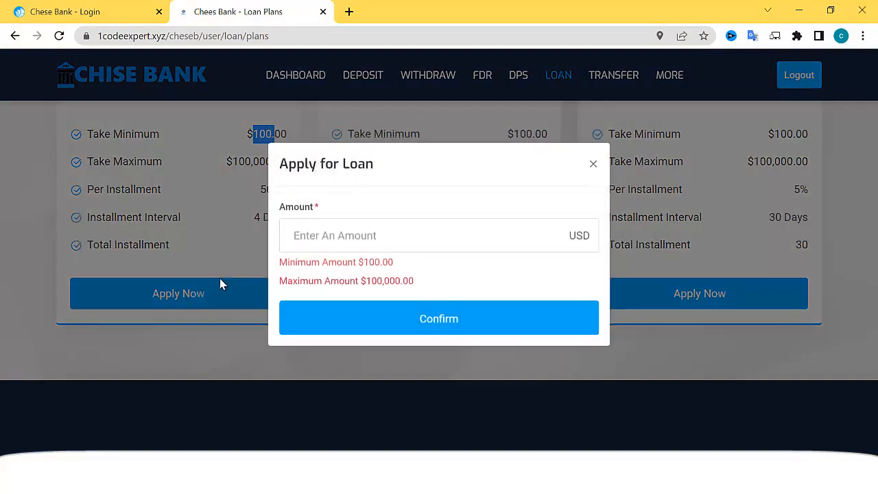
click(354, 247)
text(3)
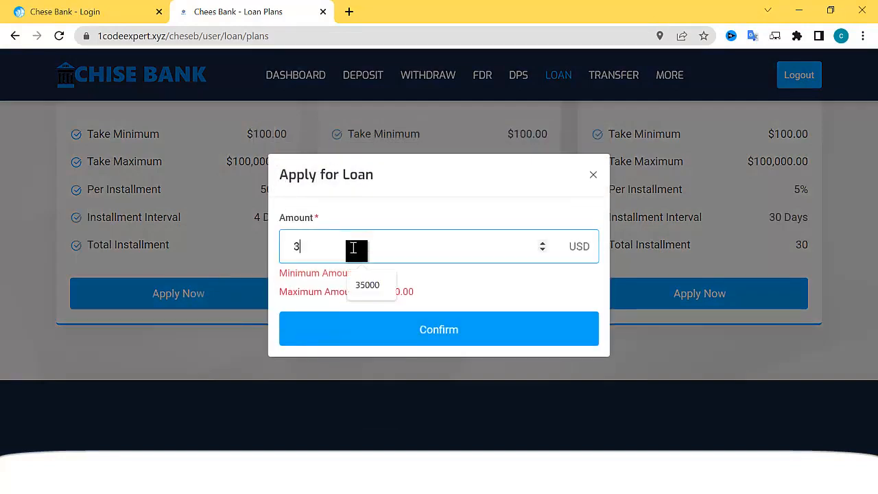
text(0000)
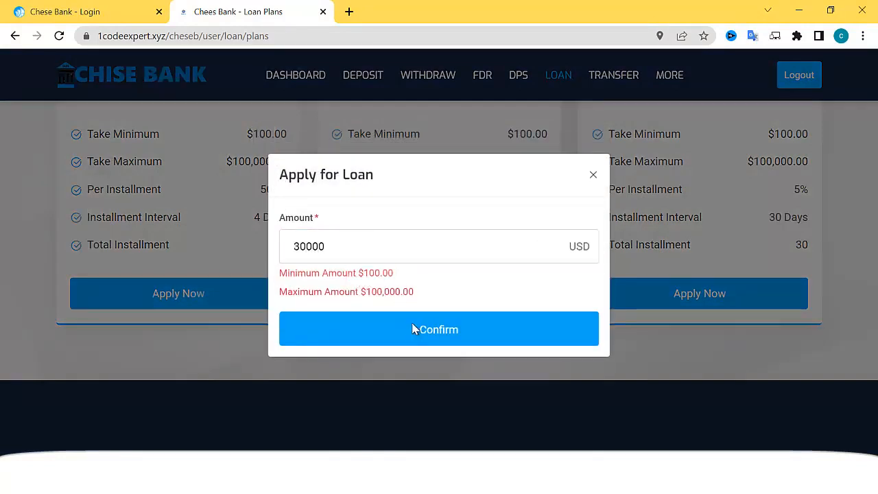
click(411, 328)
Submit the application from the preview page so the $30,000 loan shows as pending
scroll(490, 255, down, 3)
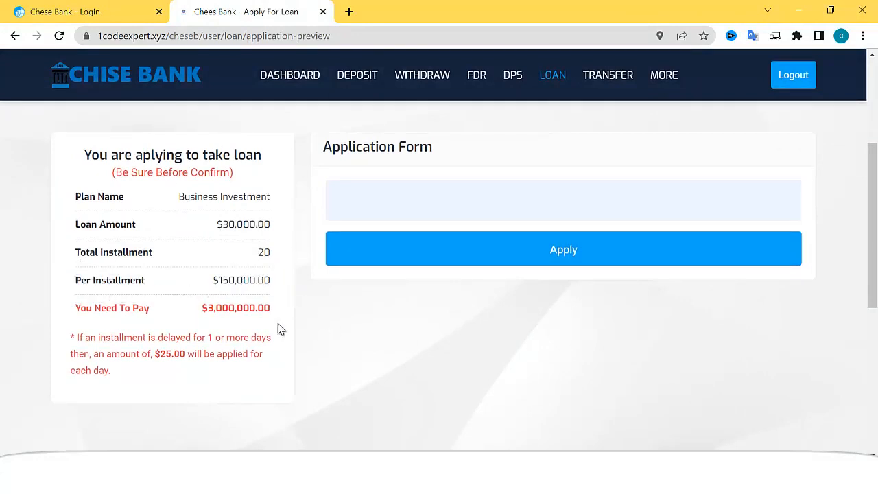
scroll(557, 222, down, 1)
click(572, 187)
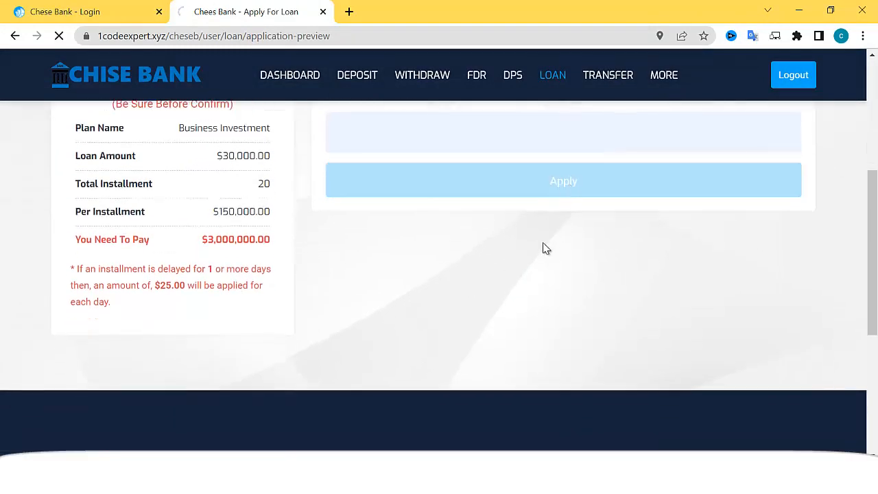
scroll(520, 275, down, 2)
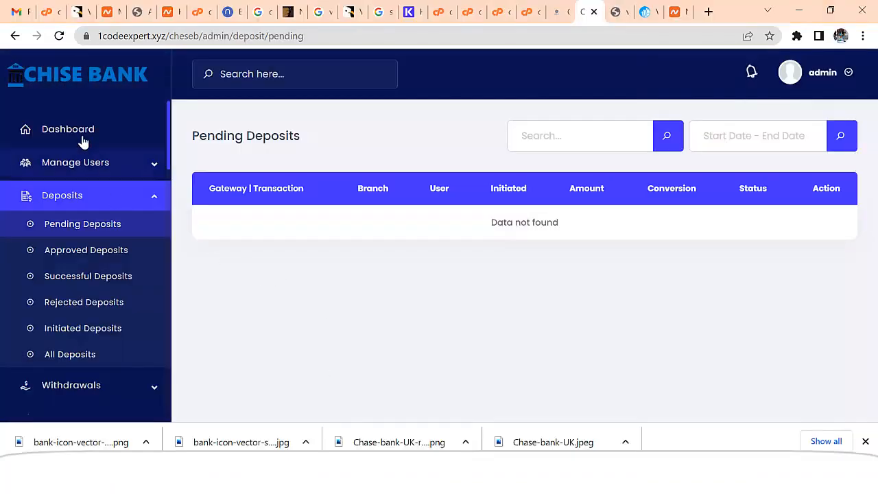
click(82, 137)
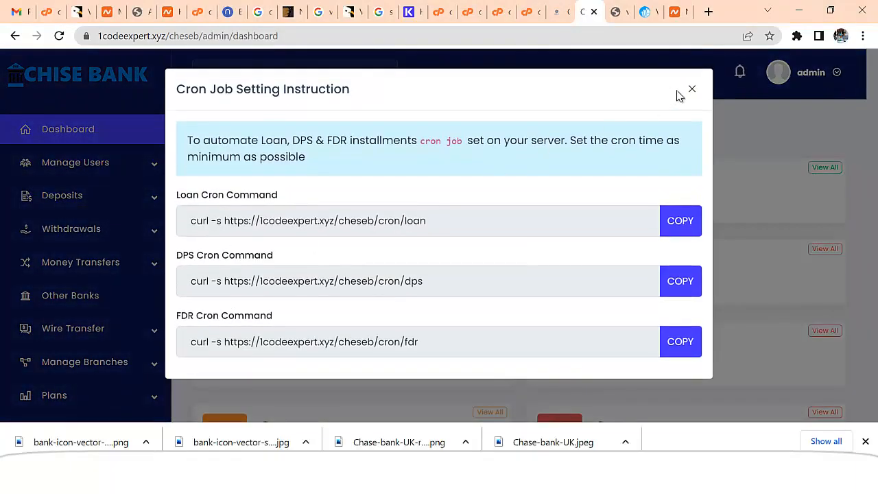
Approve the pending 30,000 USD Business Investment loan from Loans > Pending Loans details
click(692, 91)
scroll(135, 337, down, 4)
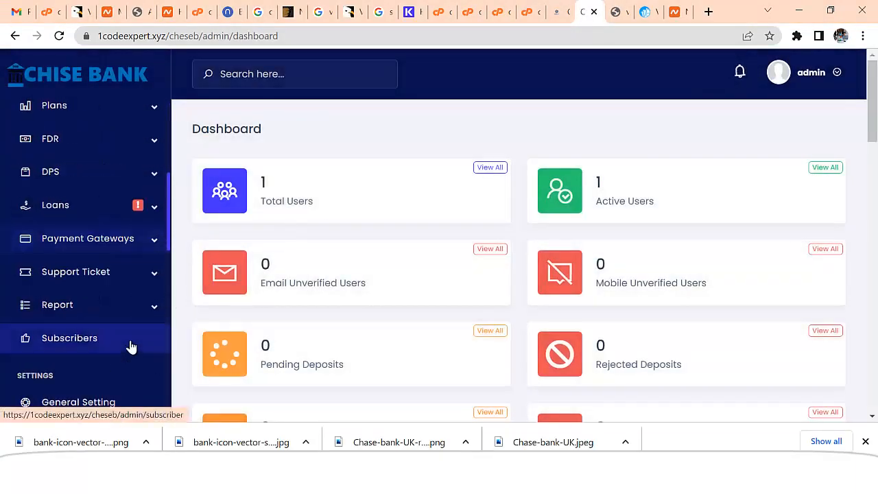
click(60, 204)
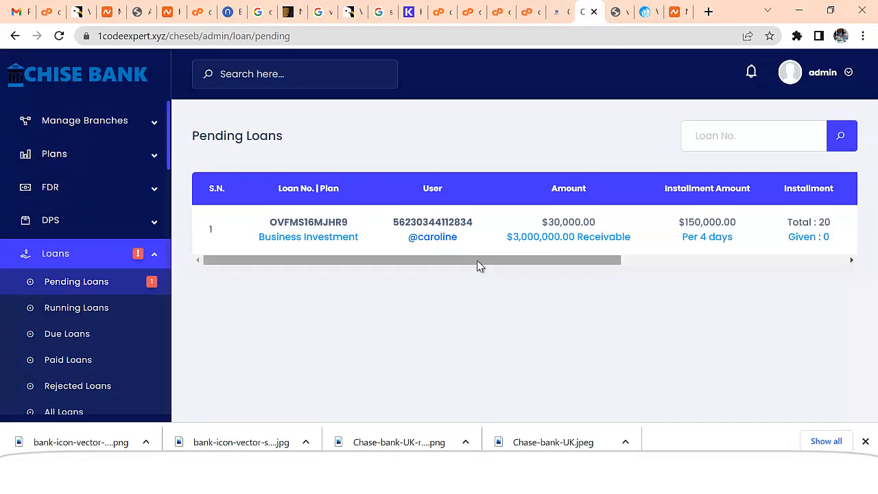
drag(476, 260, 748, 260)
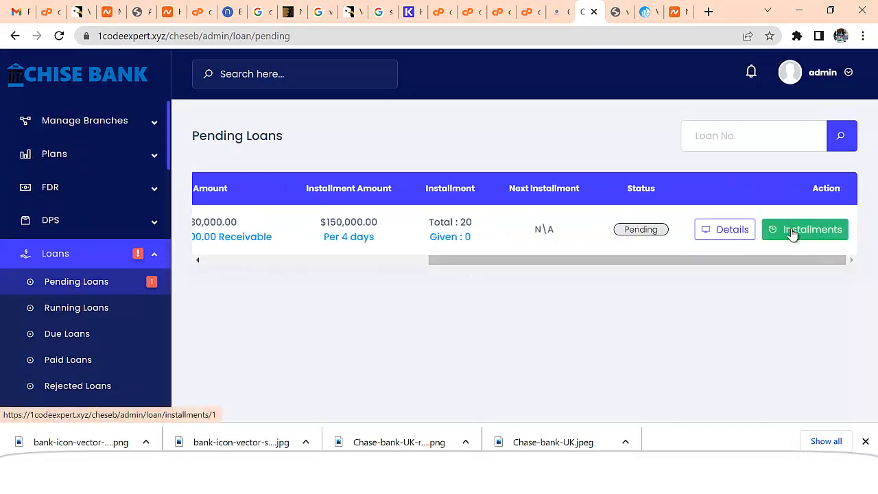
click(727, 237)
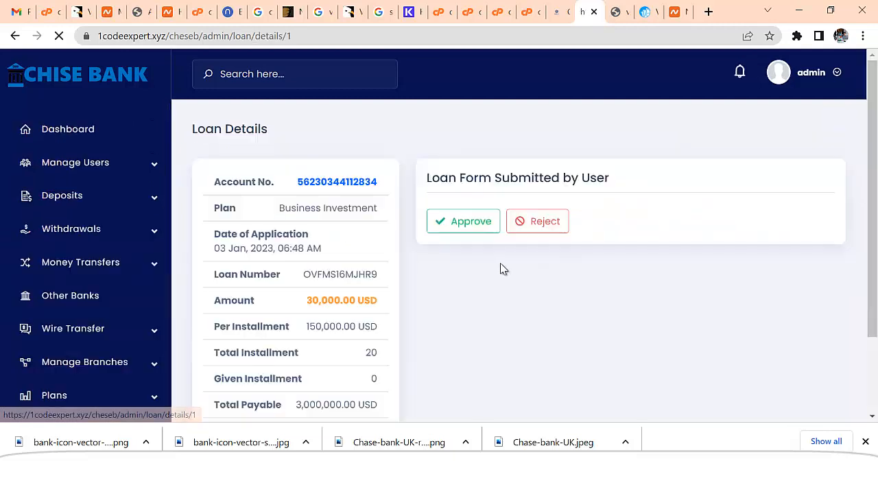
click(463, 227)
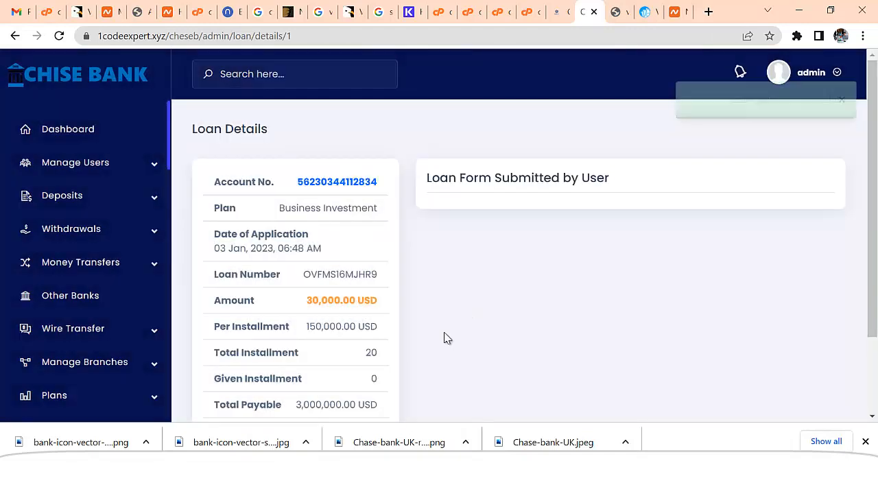
click(474, 444)
click(287, 83)
Check the new $130,000.00 available balance on the customer dashboard
scroll(478, 290, down, 3)
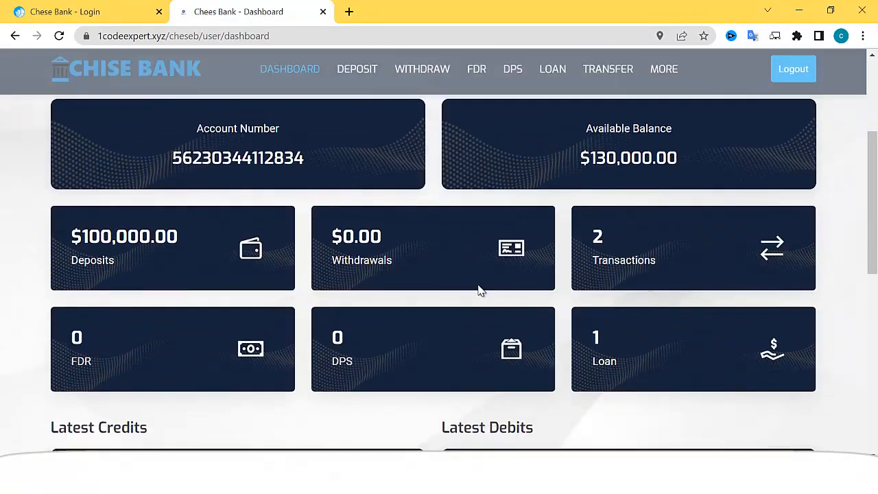
drag(596, 159, 671, 159)
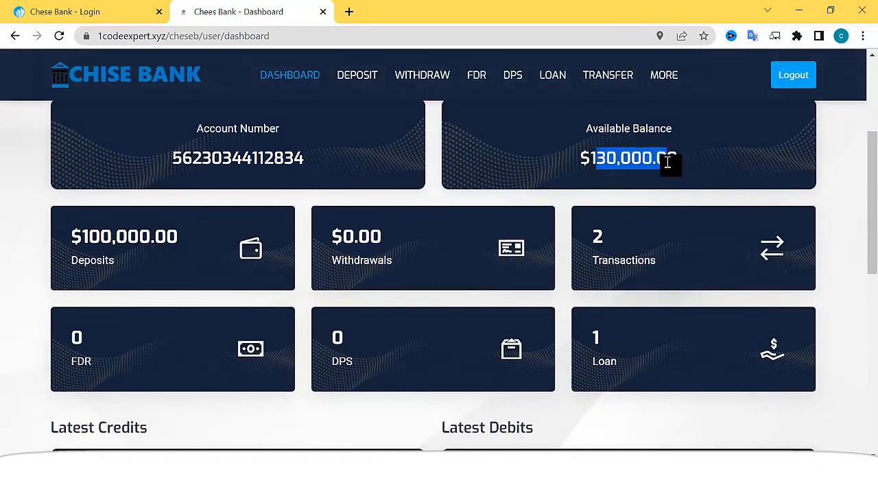
scroll(608, 231, down, 2)
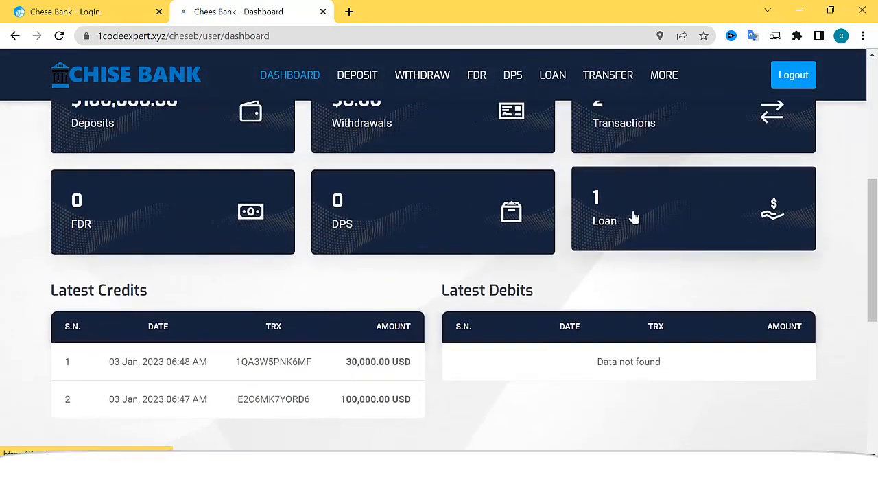
scroll(569, 235, down, 3)
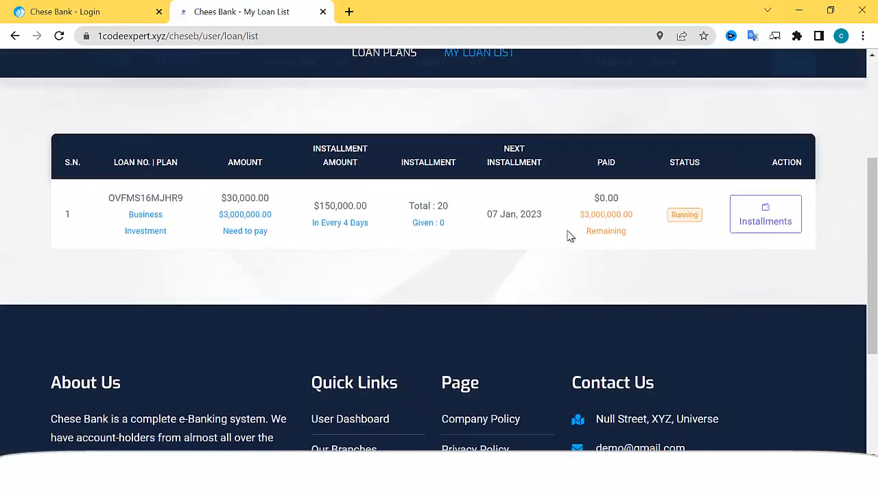
click(775, 223)
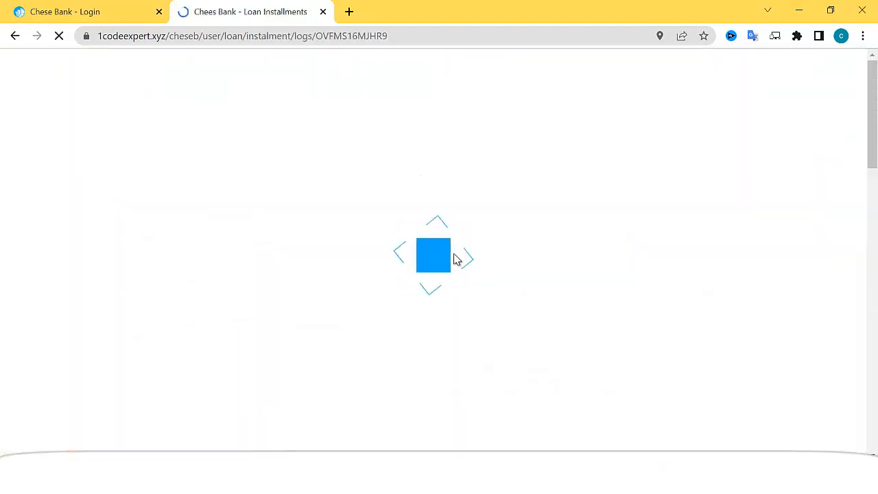
scroll(491, 261, down, 10)
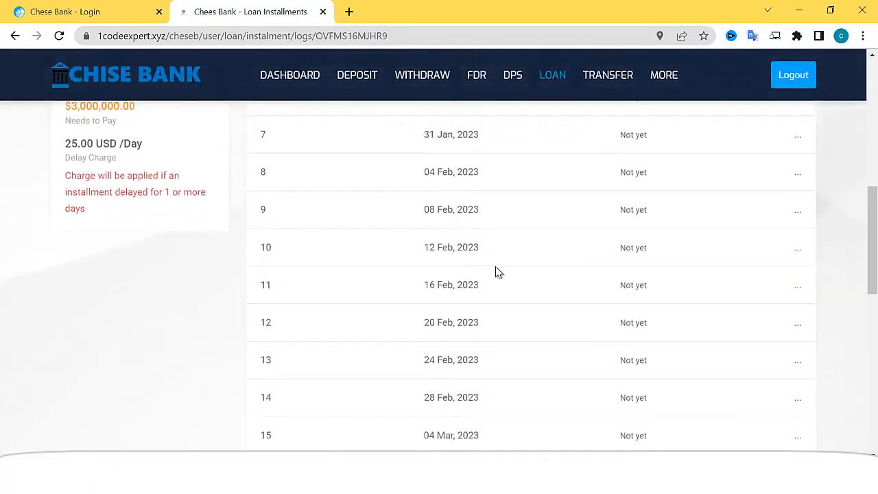
scroll(506, 296, up, 10)
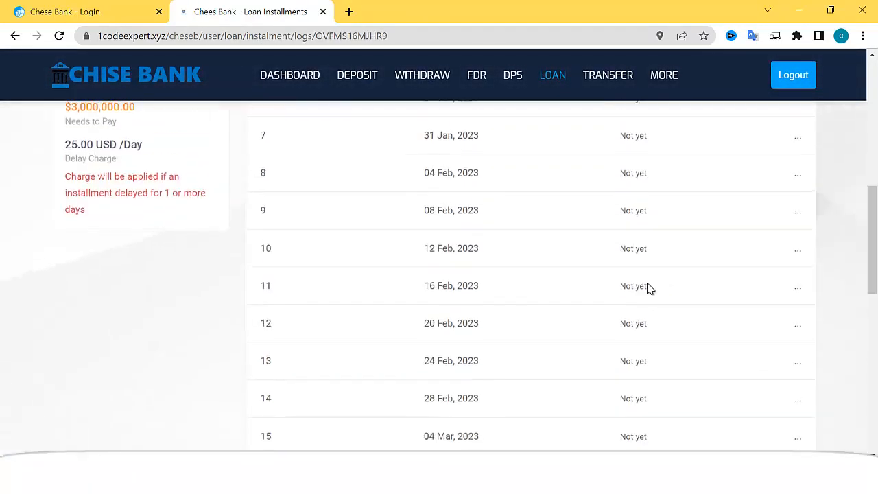
scroll(310, 366, up, 2)
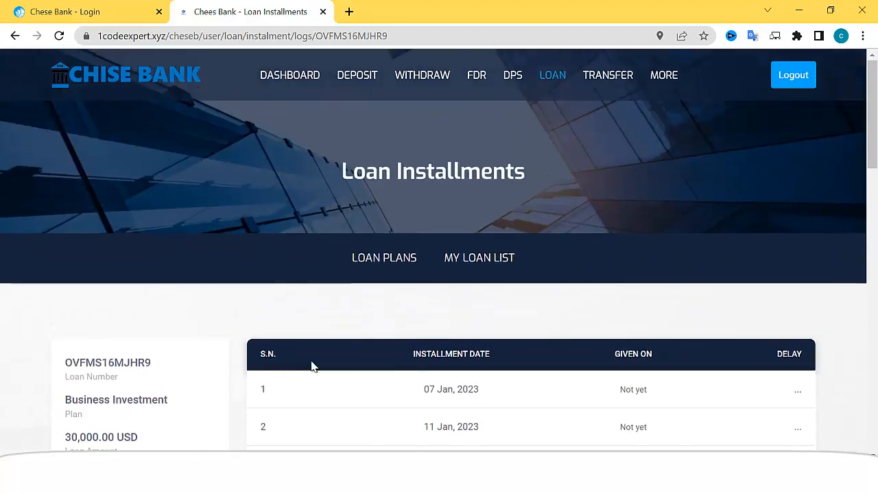
scroll(320, 360, down, 2)
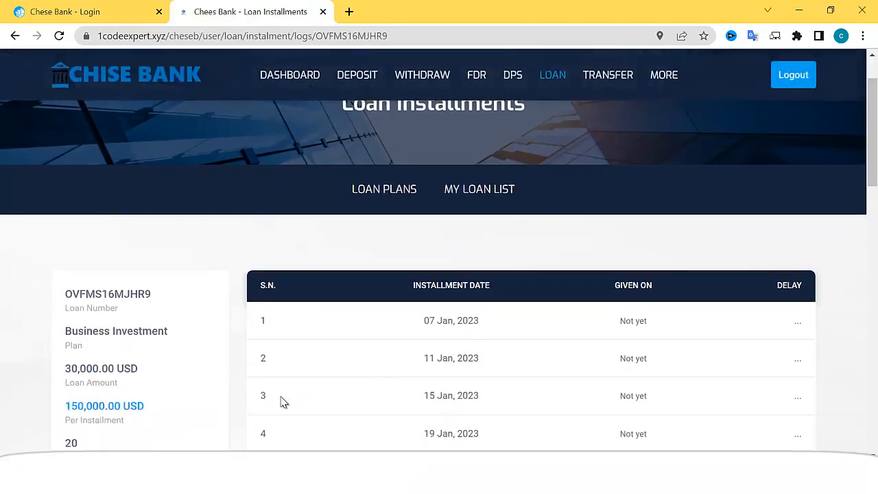
scroll(295, 384, up, 2)
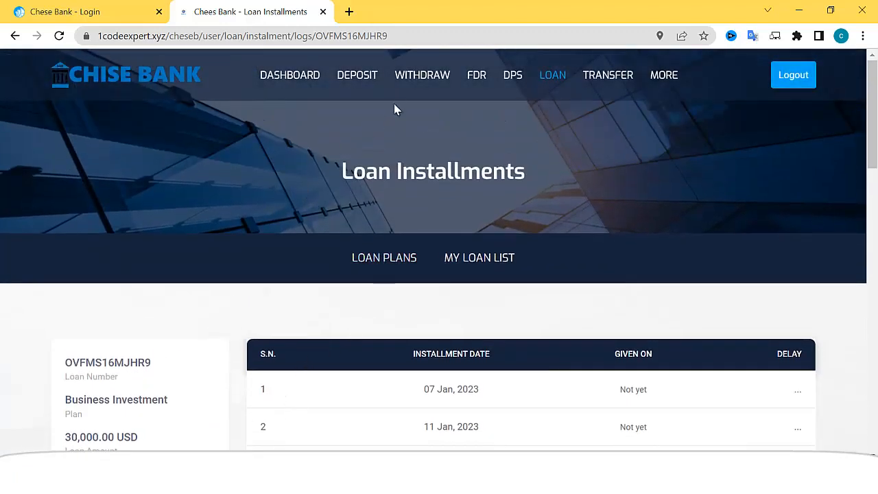
Start a 200 USD withdrawal using the Crypto Bitcoin method
click(427, 79)
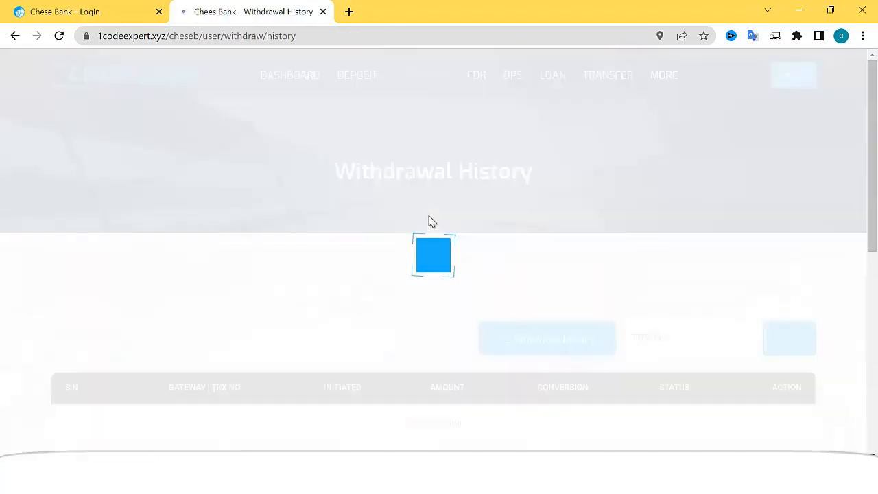
scroll(432, 222, down, 3)
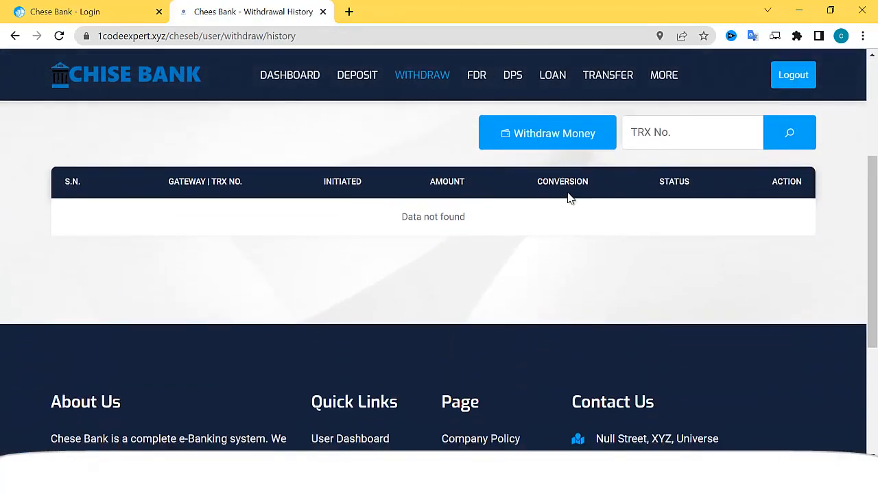
click(580, 141)
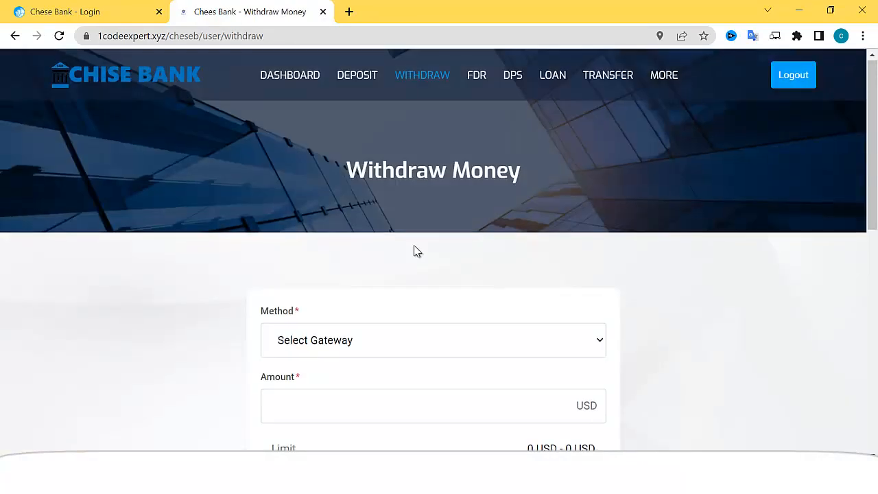
scroll(414, 251, down, 2)
click(359, 212)
click(341, 245)
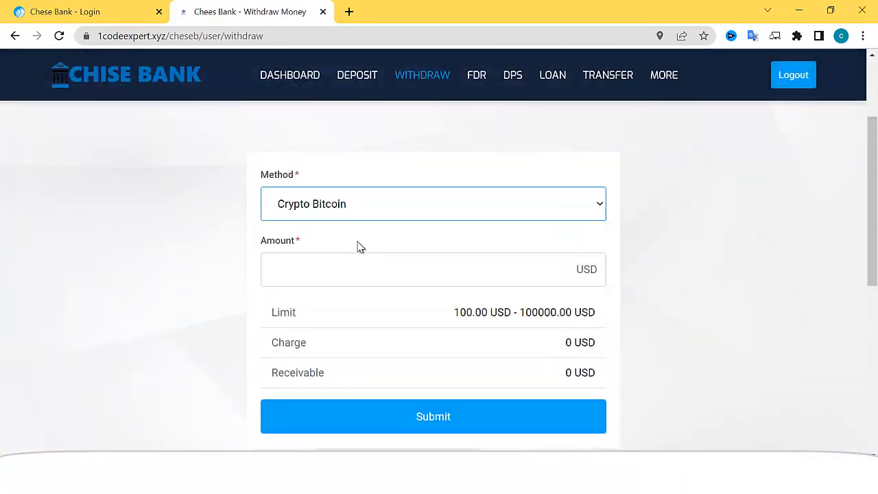
scroll(360, 246, down, 1)
click(366, 201)
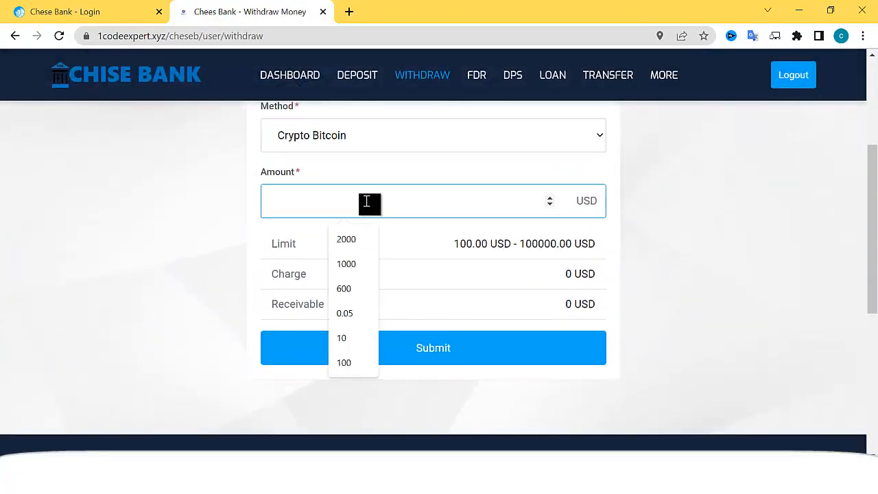
text(200)
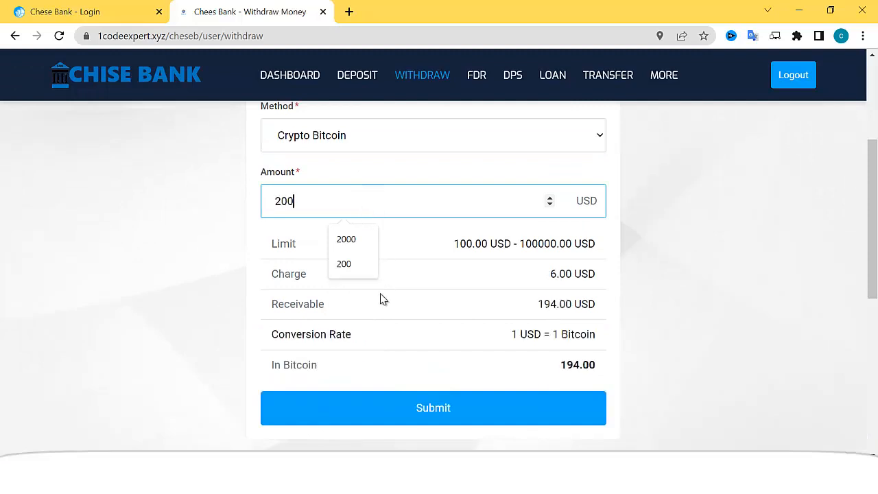
click(410, 415)
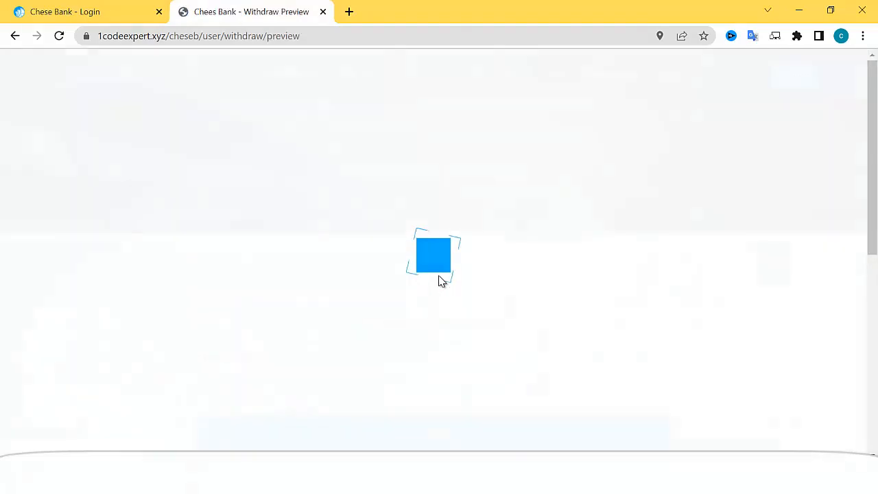
Enter the Bitcoin wallet address and submit the withdrawal request
scroll(439, 275, down, 2)
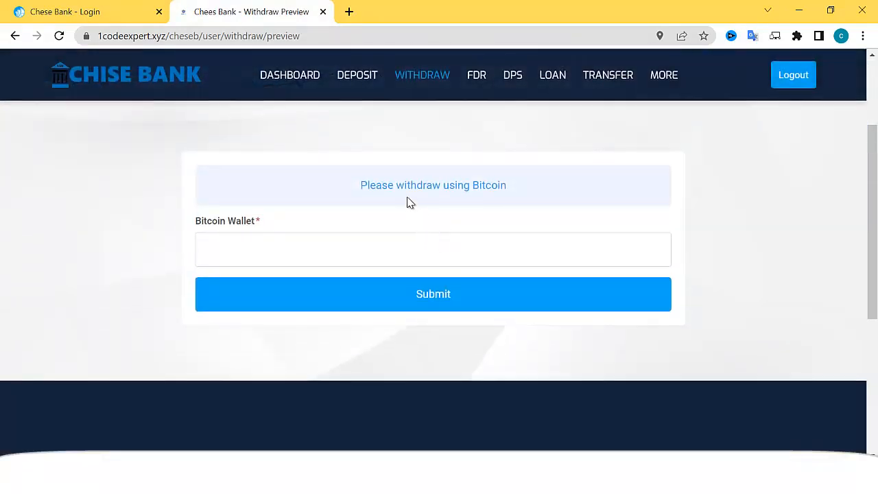
click(333, 249)
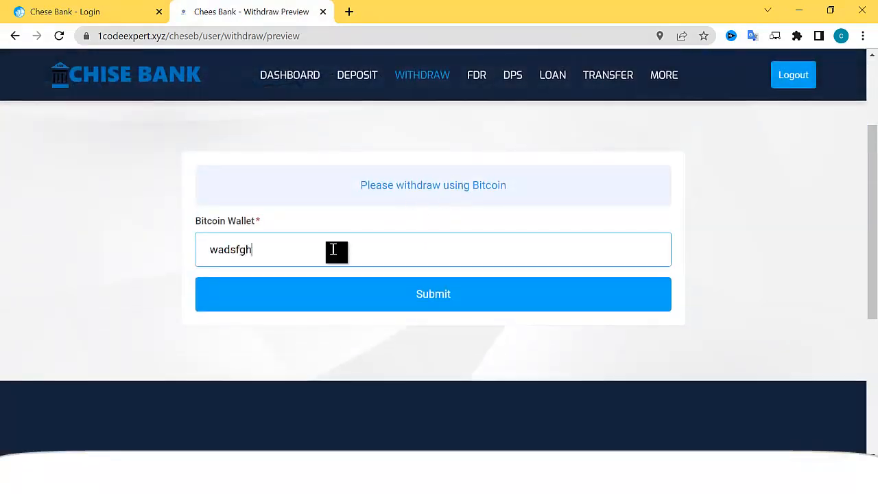
text(wadsfghjkljreasdfghjk)
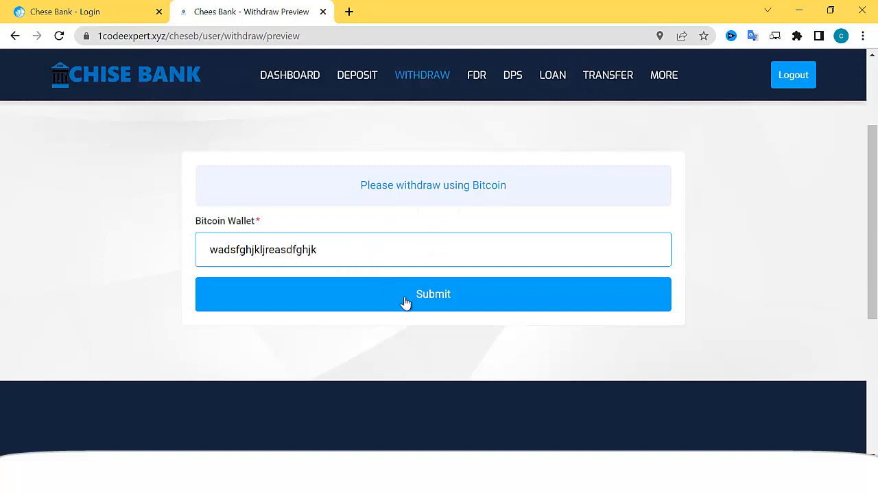
click(408, 295)
Bring up the admin panel's dashboard
scroll(637, 254, down, 2)
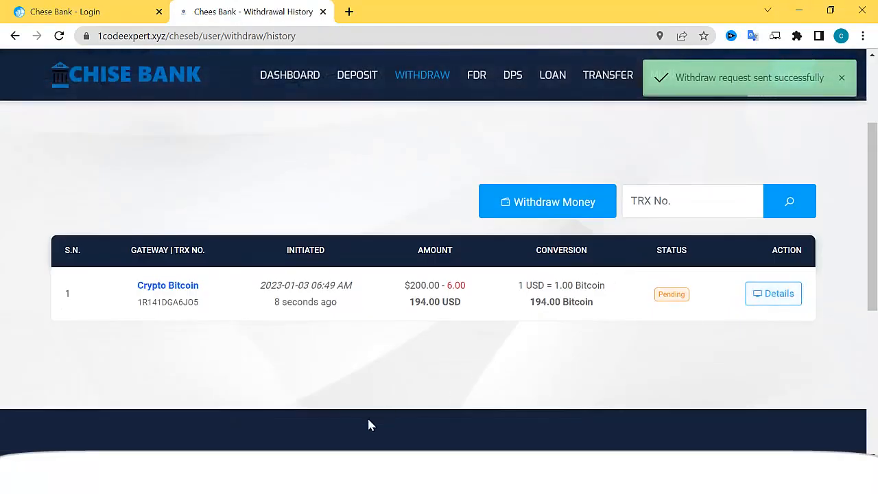
key(alt+Tab)
click(81, 131)
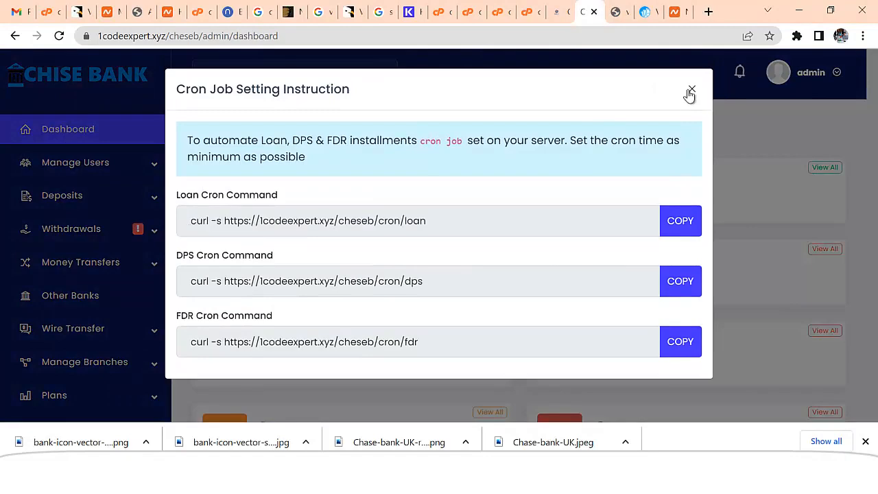
Open the details of the pending 200 USD Bitcoin withdrawal from Pending Withdrawals
click(690, 93)
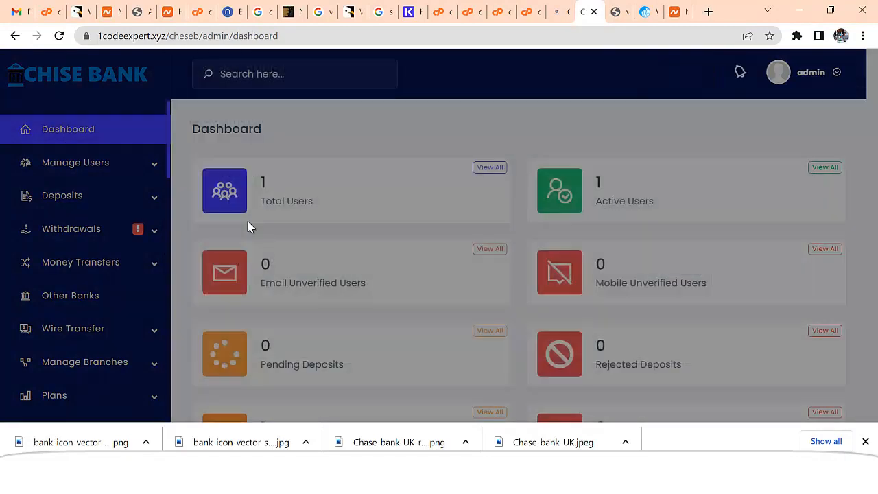
click(96, 230)
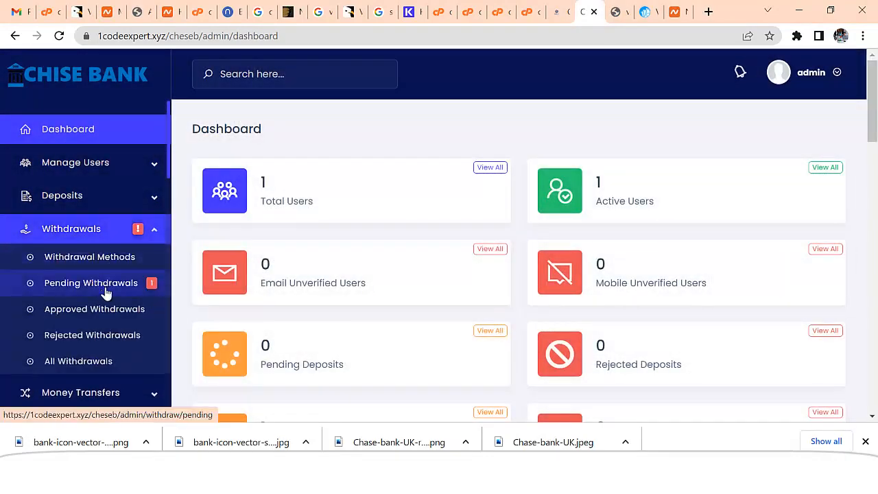
click(150, 288)
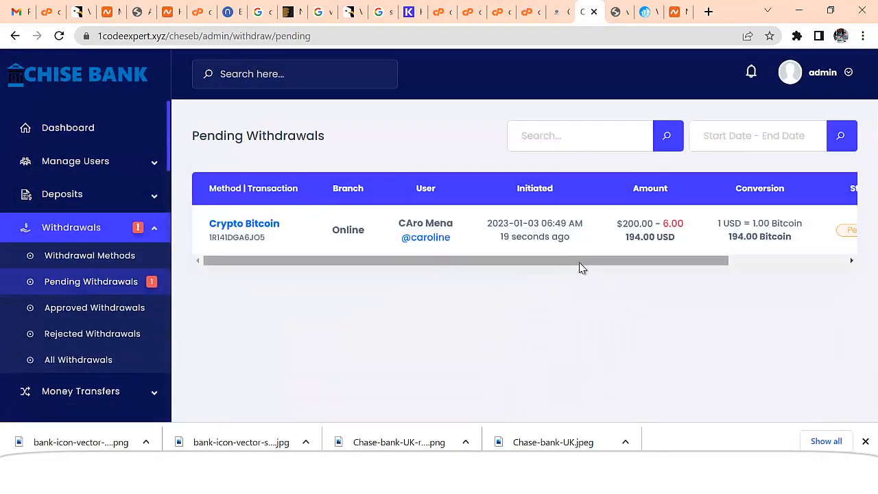
drag(624, 261, 746, 264)
click(794, 236)
Approve the Bitcoin withdrawal with the note 'Thanks' and return to the customer window
click(470, 274)
click(358, 153)
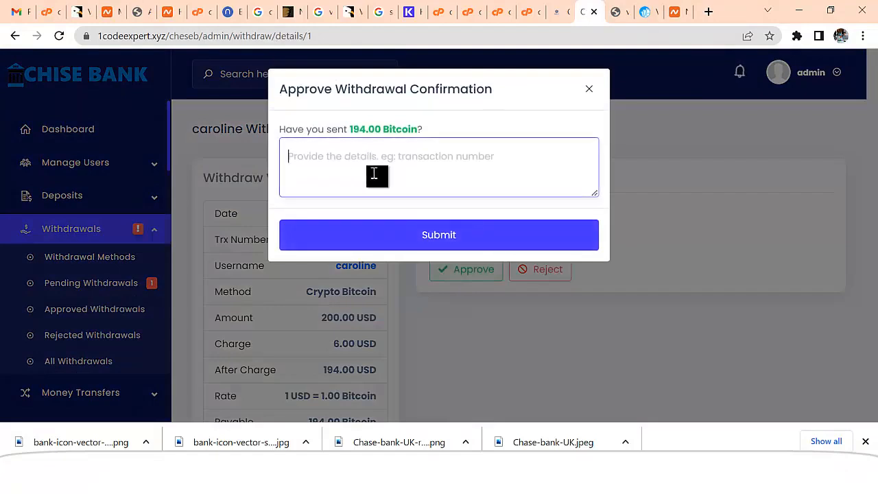
text(Thanks)
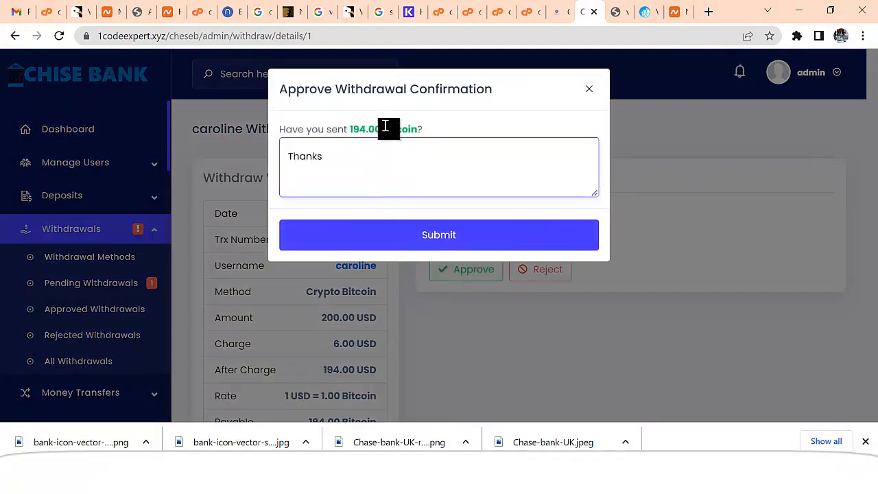
click(403, 235)
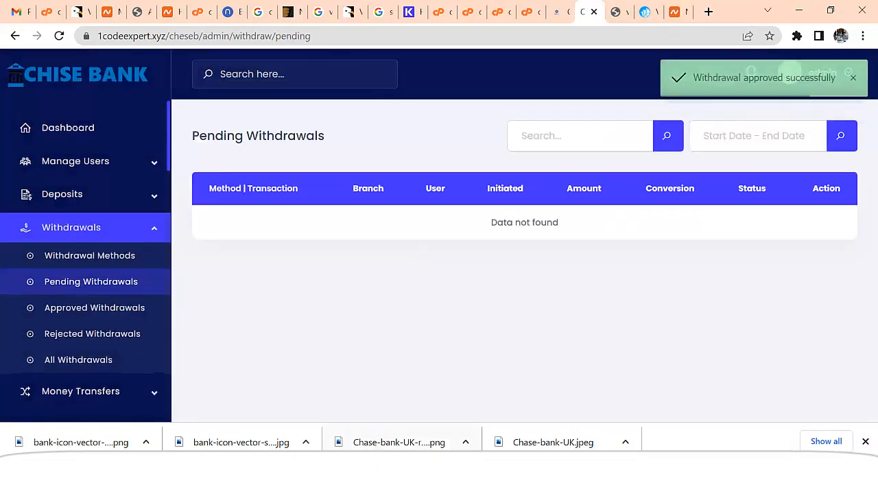
key(alt+Tab)
Go to the customer dashboard and browse the full transaction list
click(289, 75)
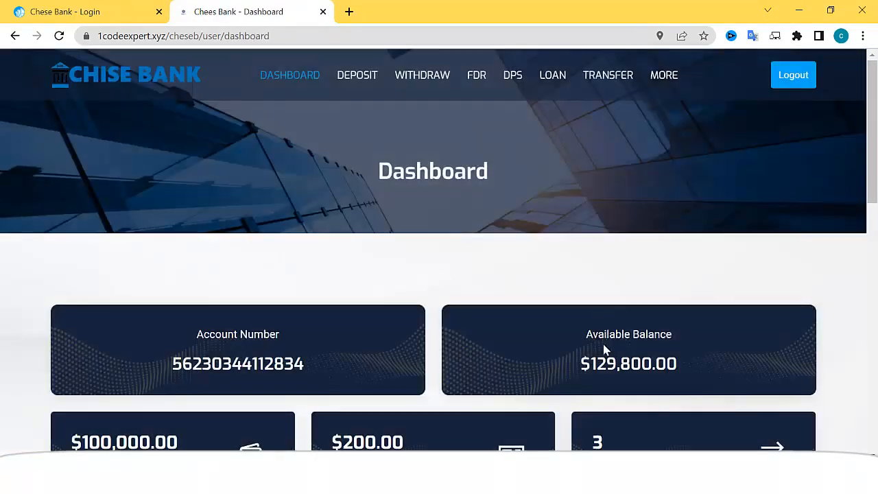
scroll(607, 370, down, 4)
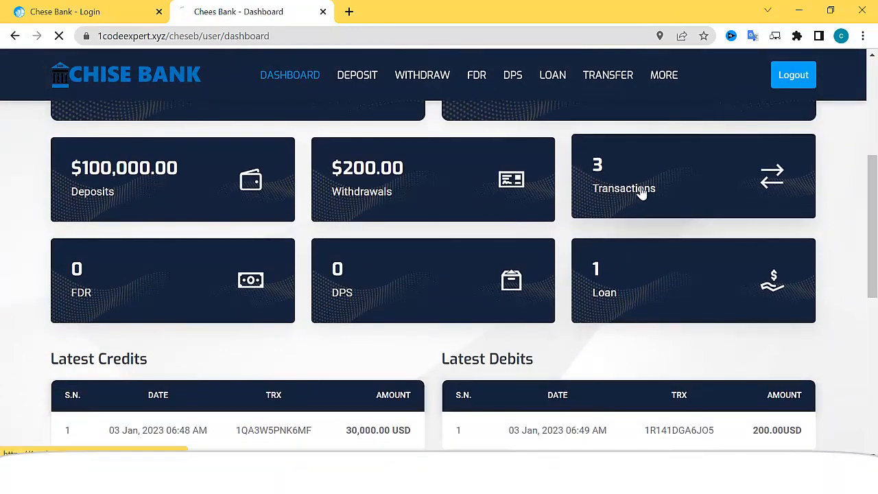
click(644, 191)
scroll(590, 310, down, 5)
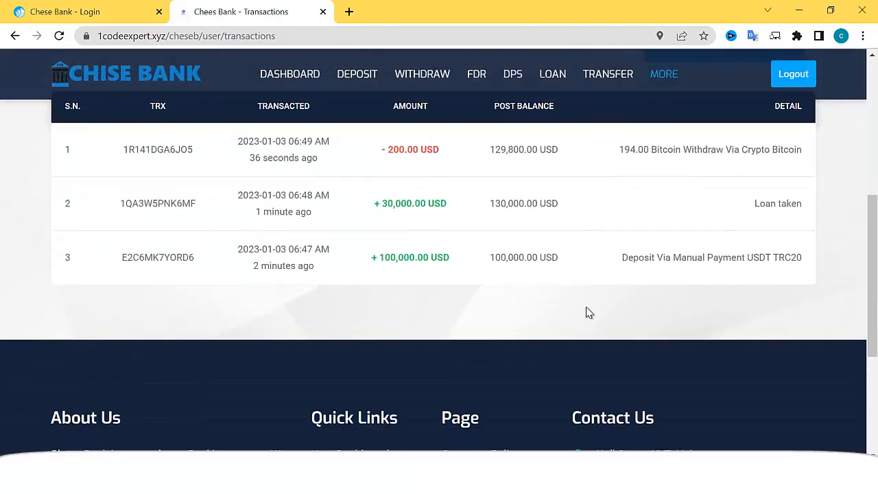
scroll(473, 255, up, 4)
scroll(412, 241, up, 1)
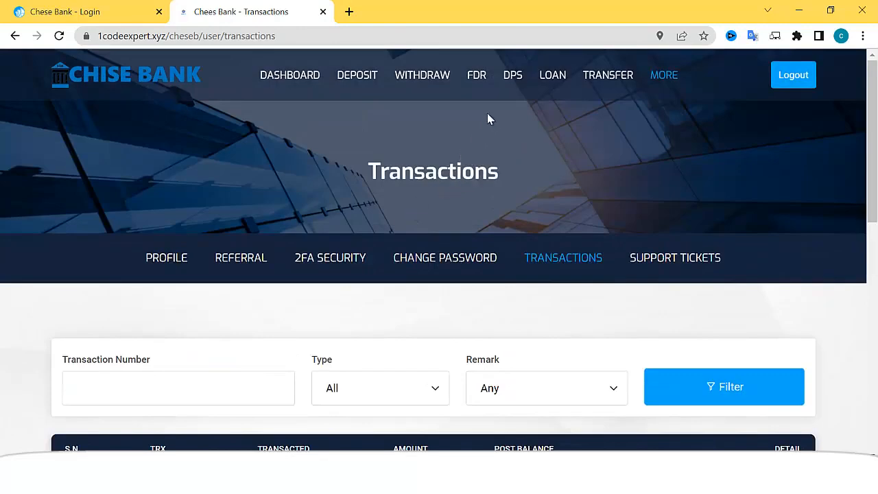
Browse the DPS plans, then view the Profile Setting page
click(512, 74)
scroll(498, 255, down, 3)
scroll(498, 268, down, 2)
scroll(462, 235, up, 5)
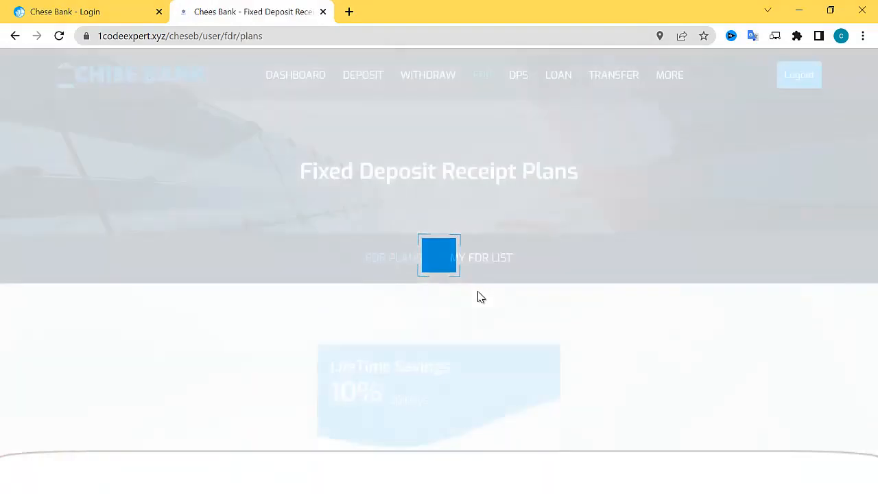
scroll(478, 296, down, 4)
scroll(505, 264, up, 4)
click(658, 78)
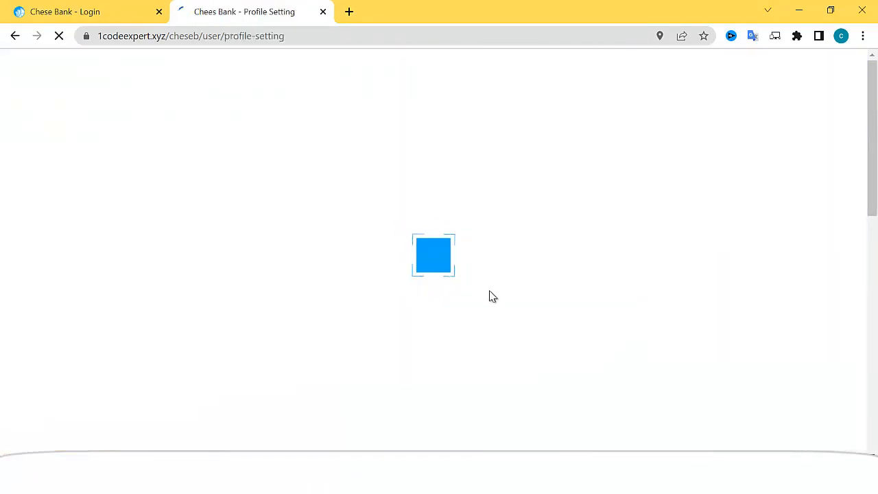
scroll(471, 303, down, 8)
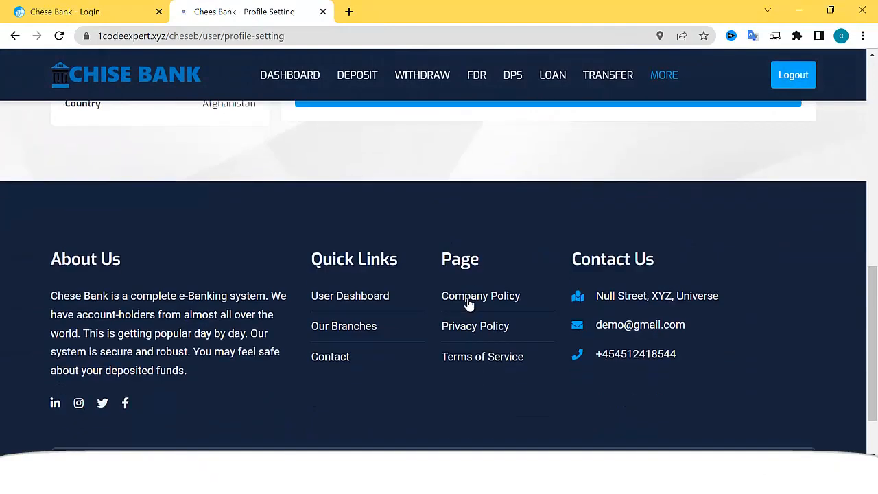
scroll(529, 206, up, 10)
Browse the Chees Bank beneficiaries and transfer pages and view the Add Beneficiary form
click(605, 89)
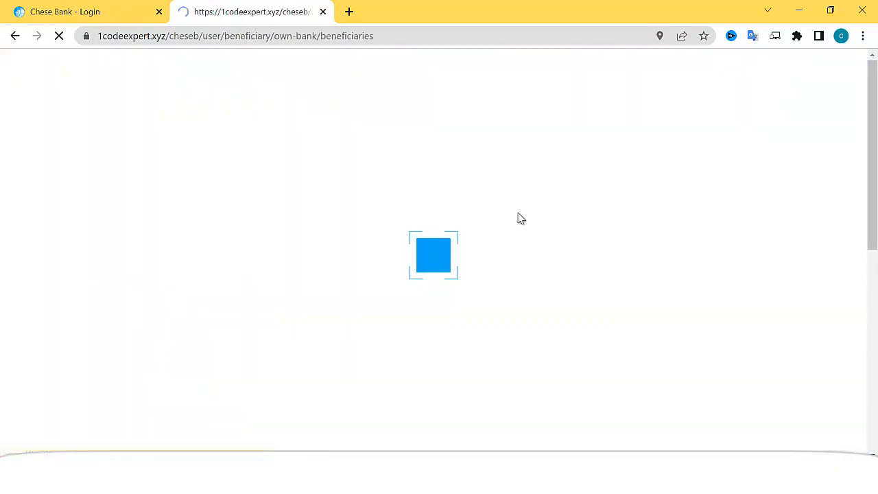
scroll(439, 257, down, 1)
click(352, 192)
scroll(350, 267, down, 2)
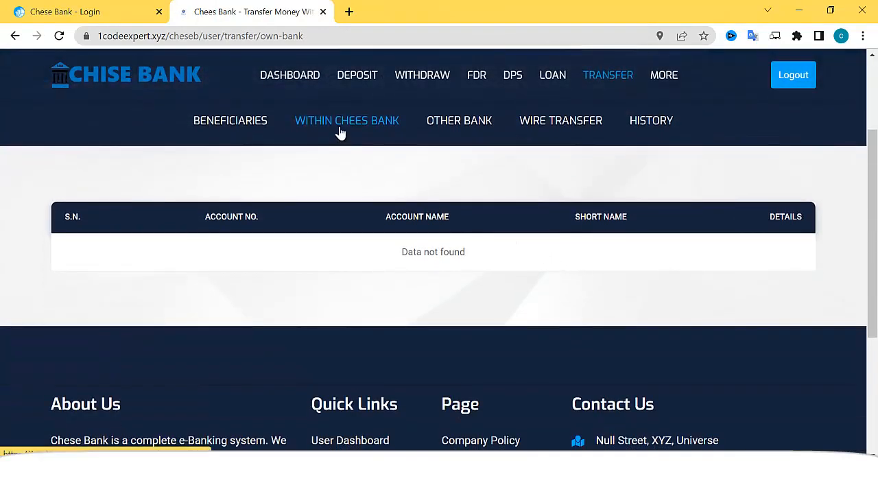
click(261, 130)
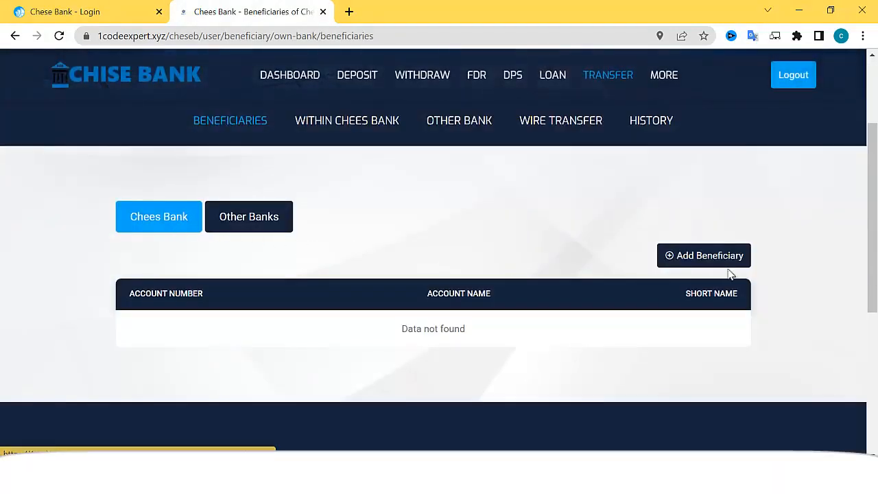
click(708, 264)
scroll(465, 302, down, 2)
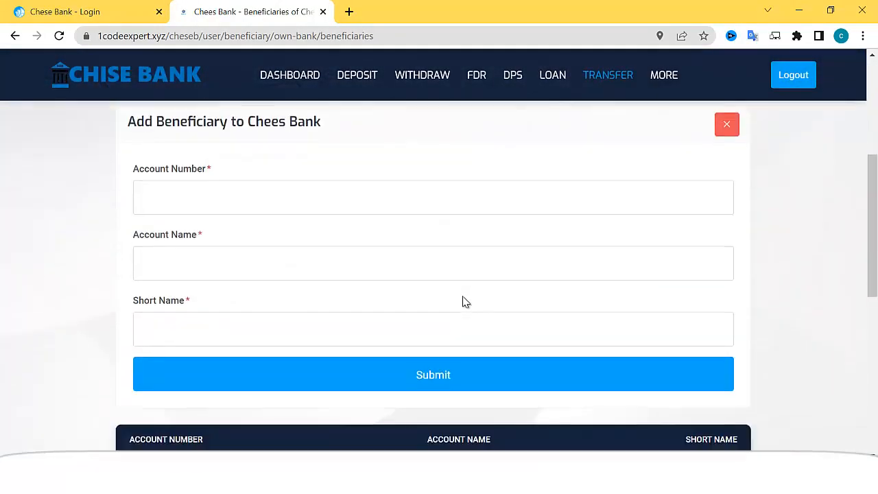
scroll(397, 295, up, 4)
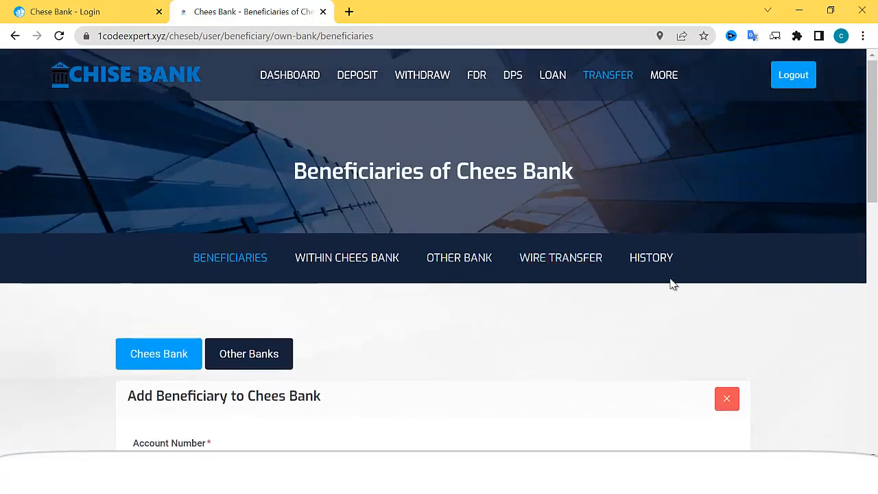
Try Wire Transfer twice, finding it unavailable, then return to the dashboard
click(562, 267)
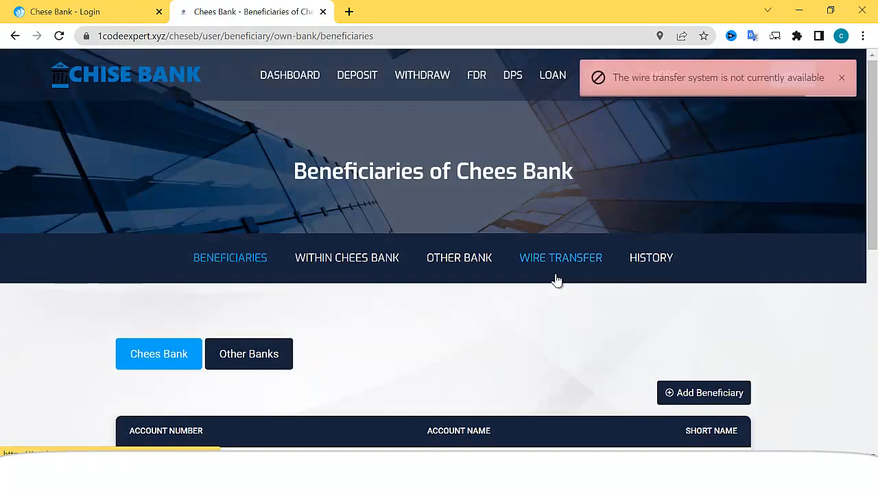
scroll(531, 272, down, 3)
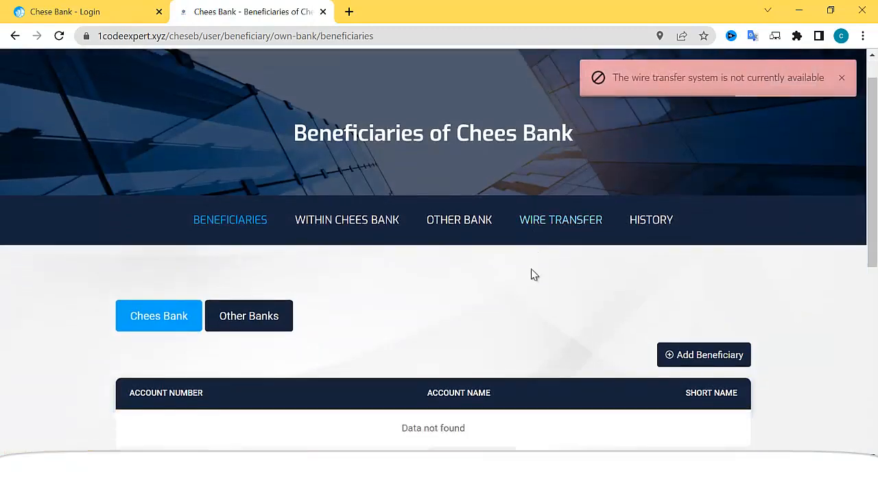
scroll(618, 277, up, 1)
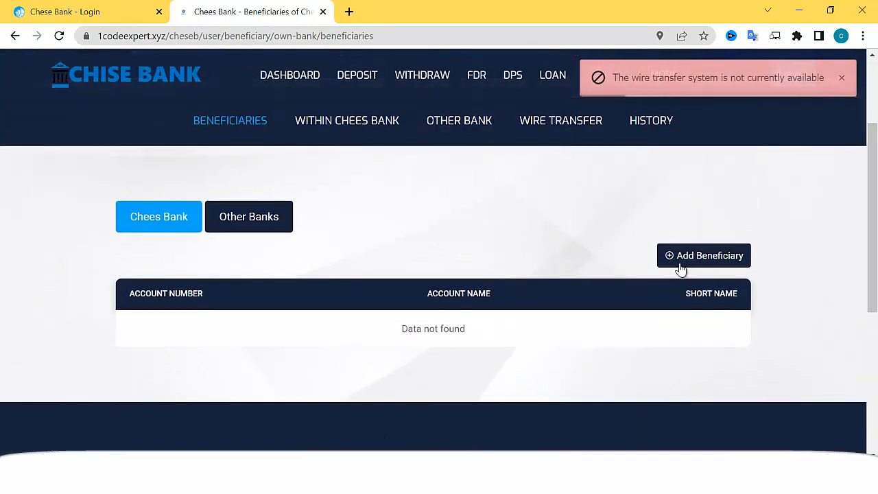
click(562, 123)
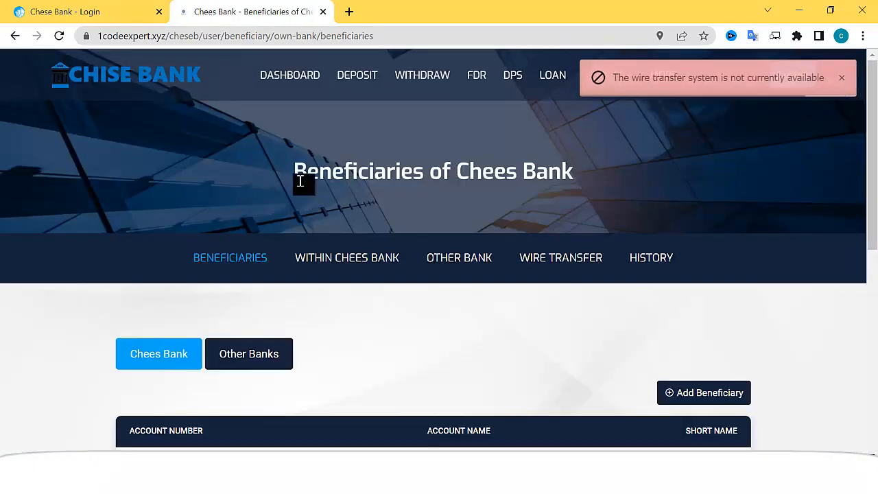
scroll(382, 291, down, 3)
scroll(382, 291, up, 3)
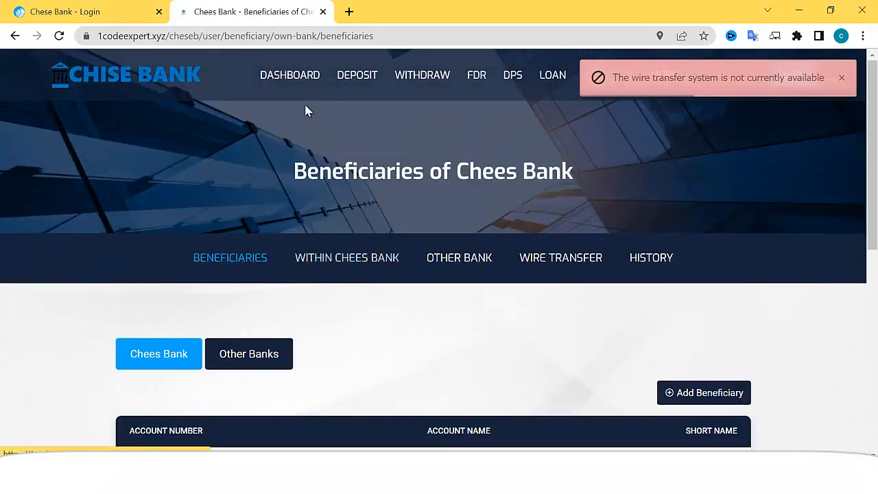
click(291, 77)
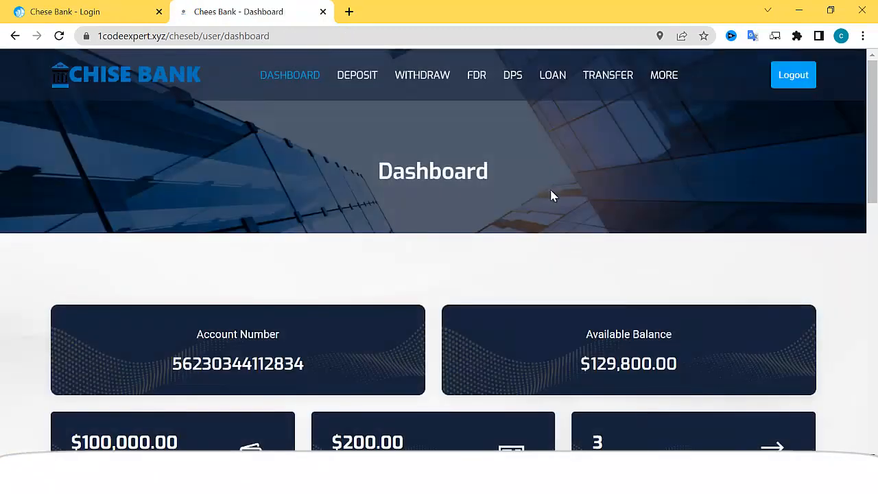
Review the $129,800.00 balance and Latest Credits/Debits tables, then go to the Chese Bank home page
scroll(559, 195, down, 3)
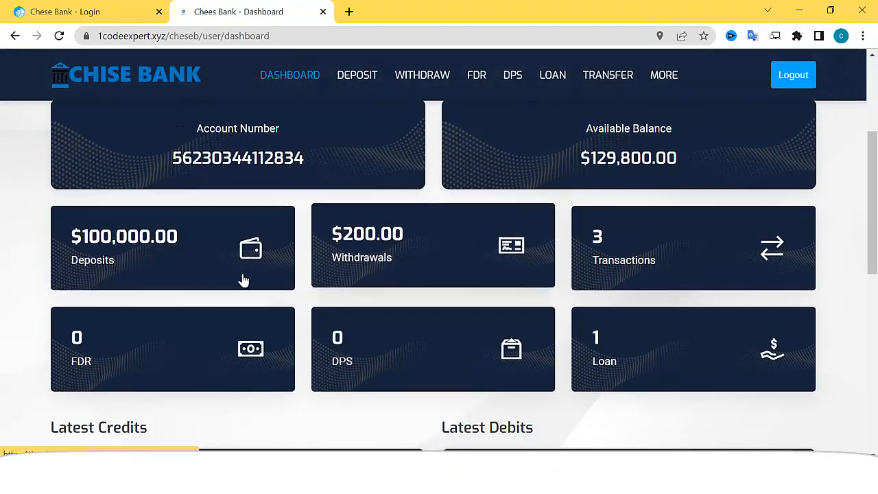
scroll(197, 262, down, 3)
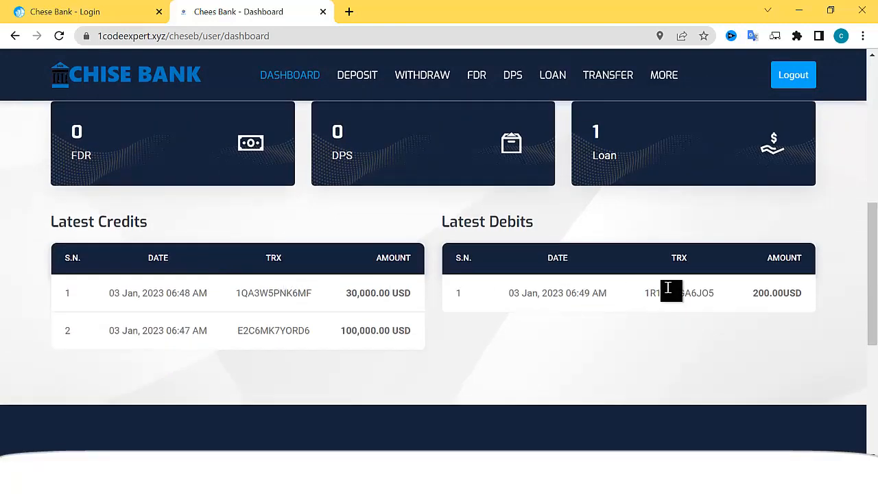
scroll(693, 288, up, 1)
scroll(694, 288, up, 5)
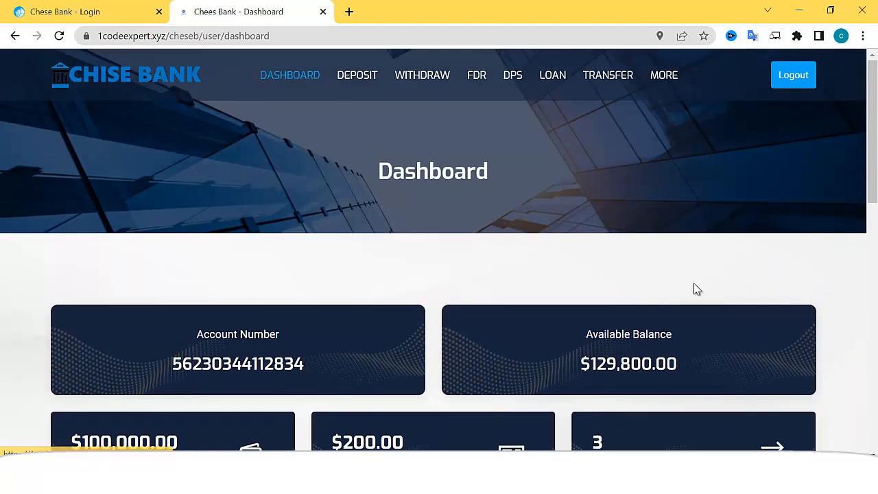
click(117, 81)
scroll(452, 288, down, 5)
scroll(494, 257, up, 4)
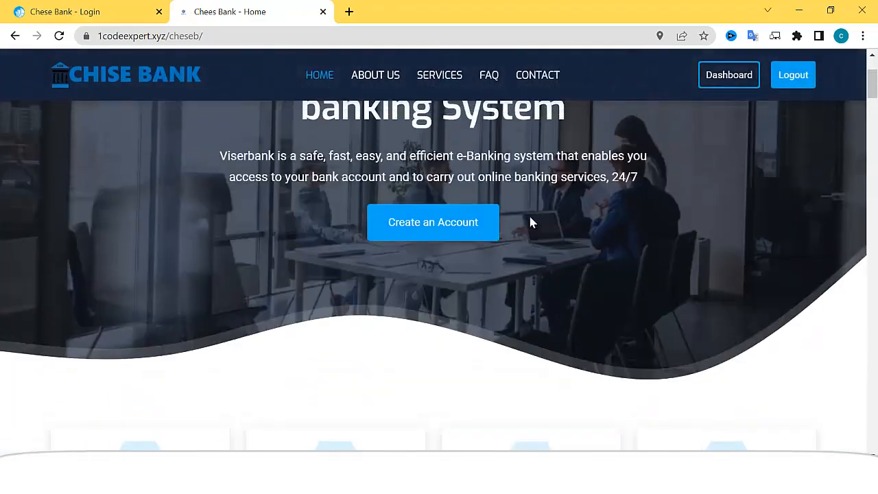
scroll(518, 239, up, 2)
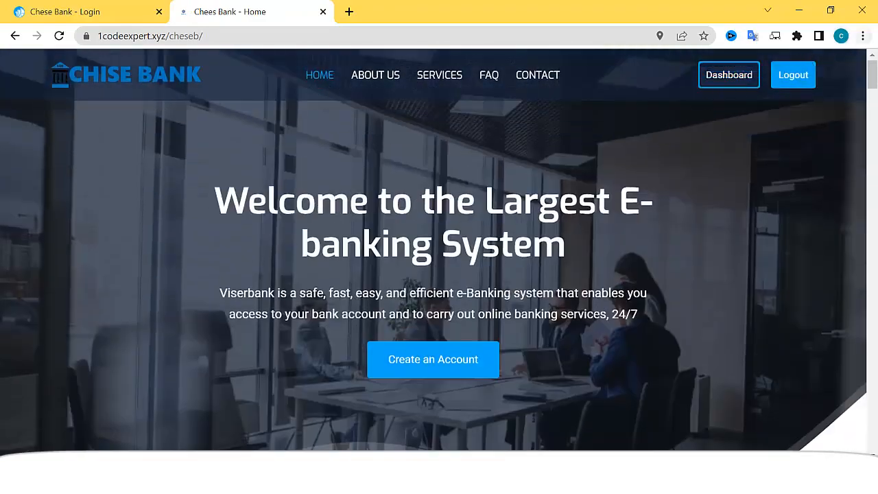
click(830, 11)
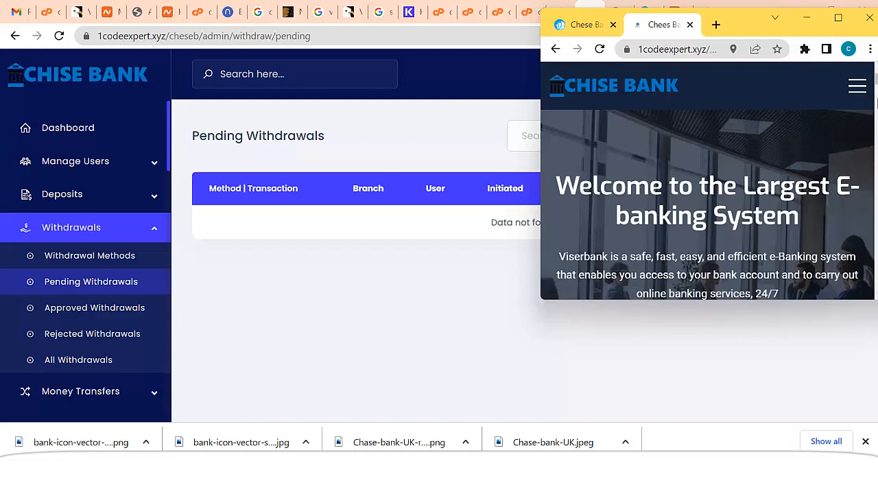
click(857, 85)
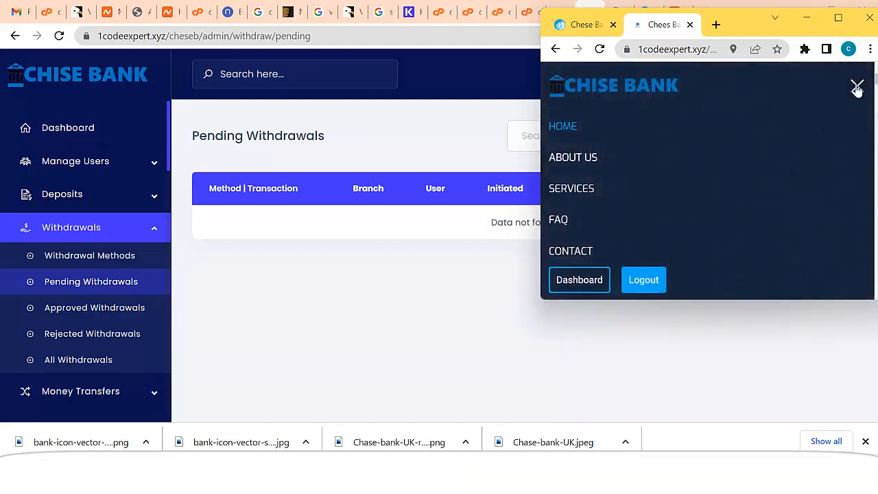
click(857, 88)
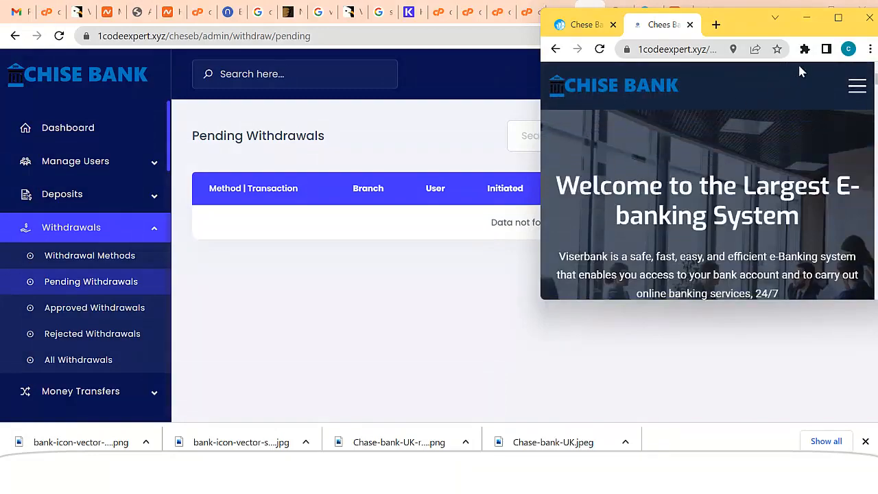
click(839, 17)
scroll(388, 329, down, 10)
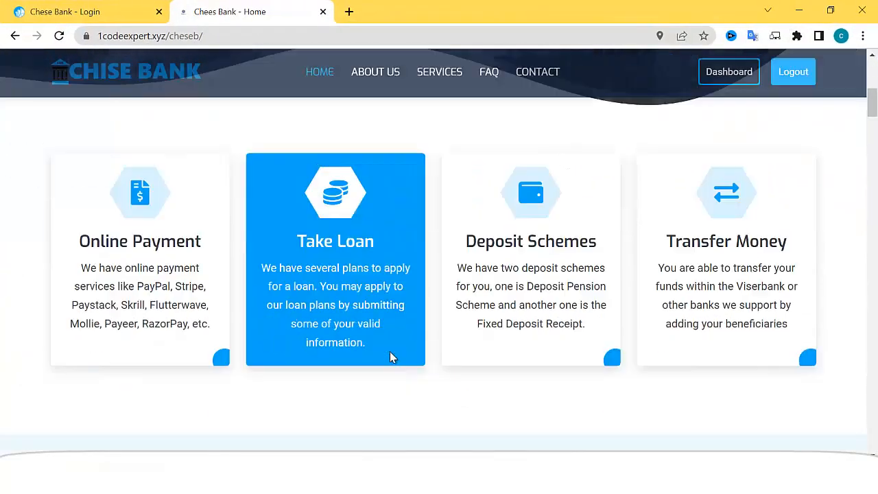
scroll(479, 315, up, 10)
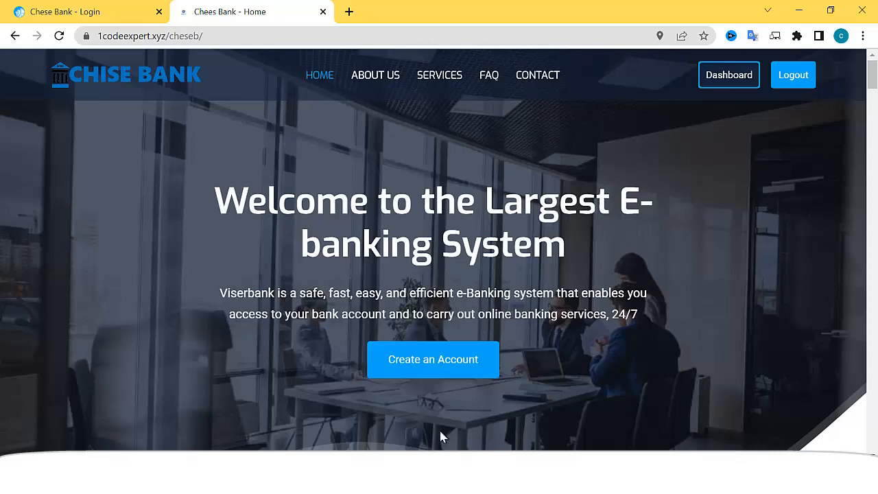
click(444, 480)
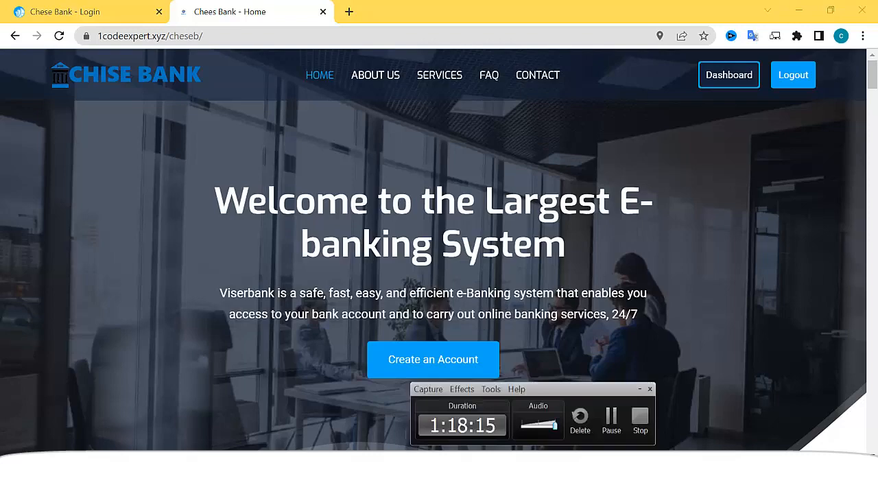
click(640, 419)
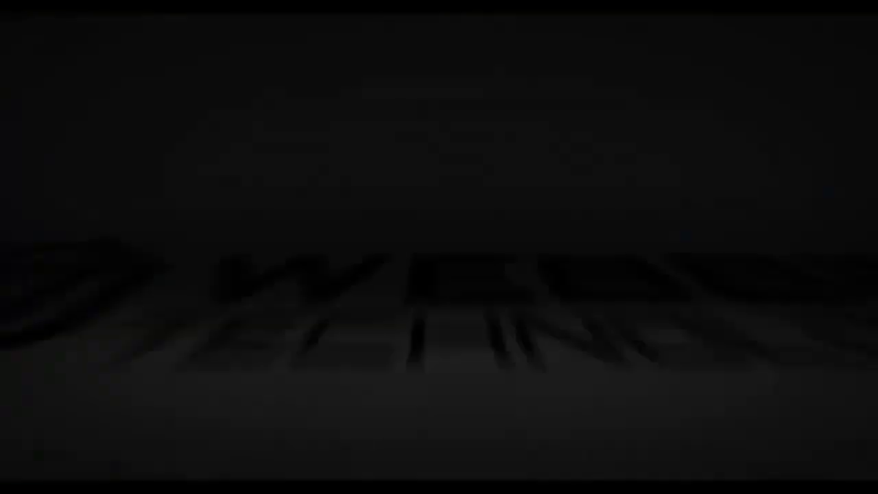